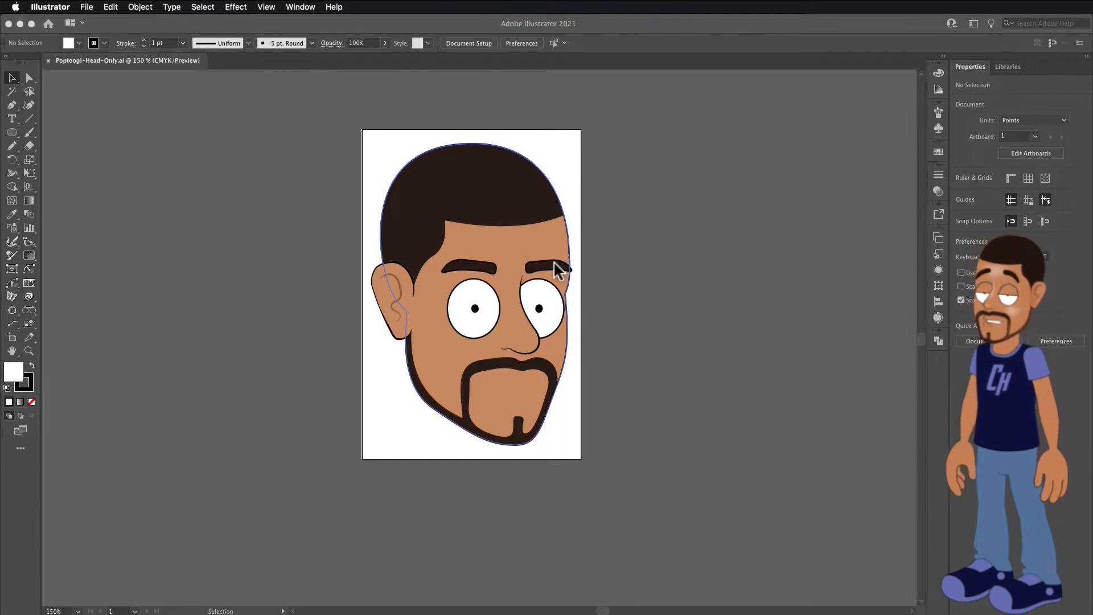
Show the document's layer structure and examine the sublayers of the Head group inside the Poptoogi layer
key(F7)
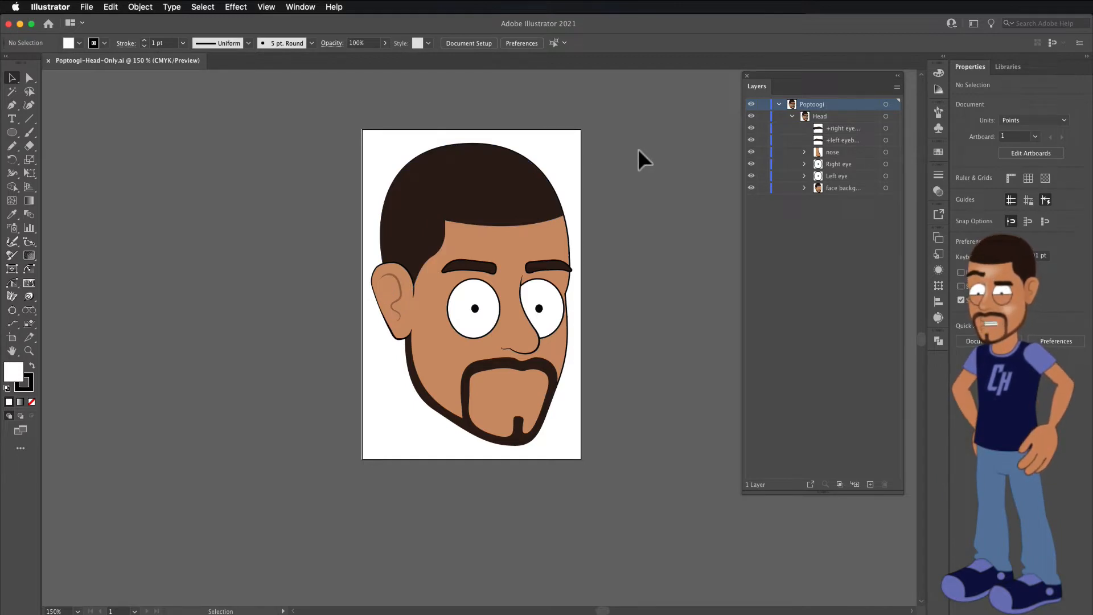
click(791, 116)
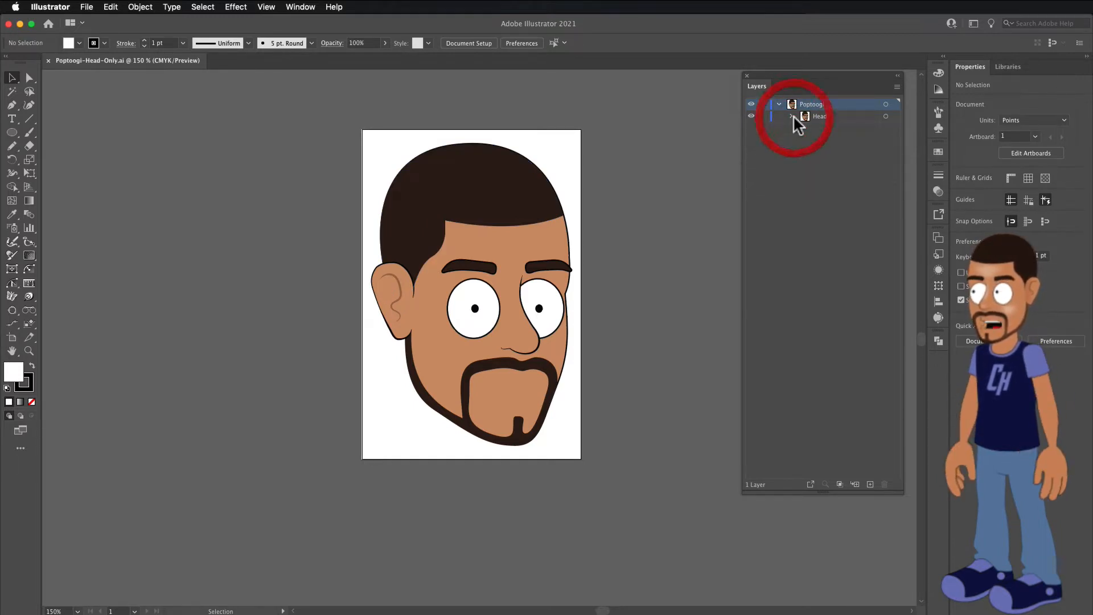
click(792, 116)
click(792, 116)
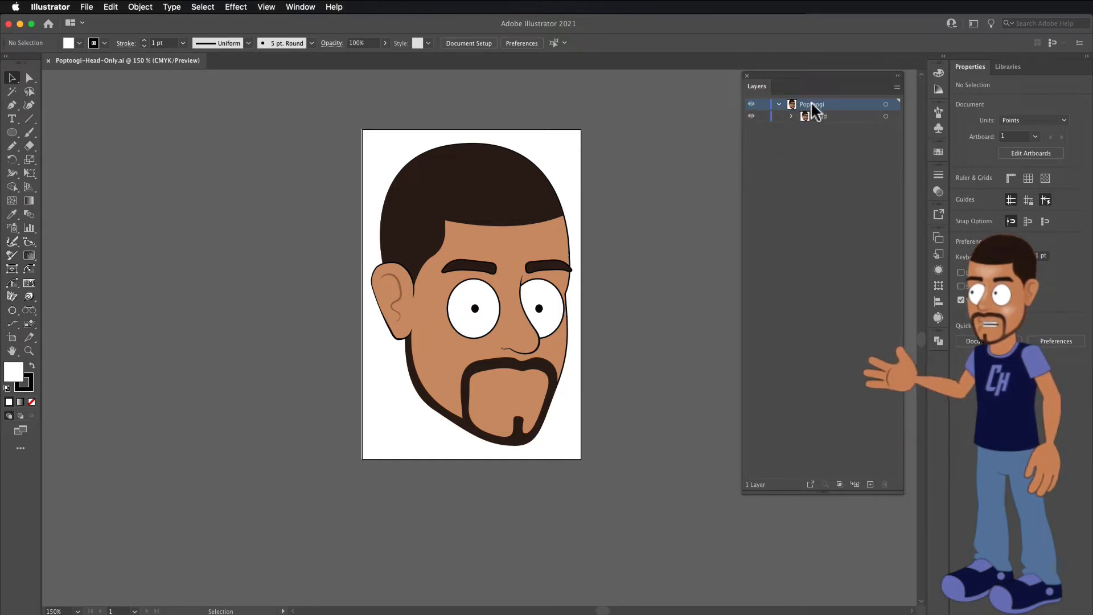
click(817, 118)
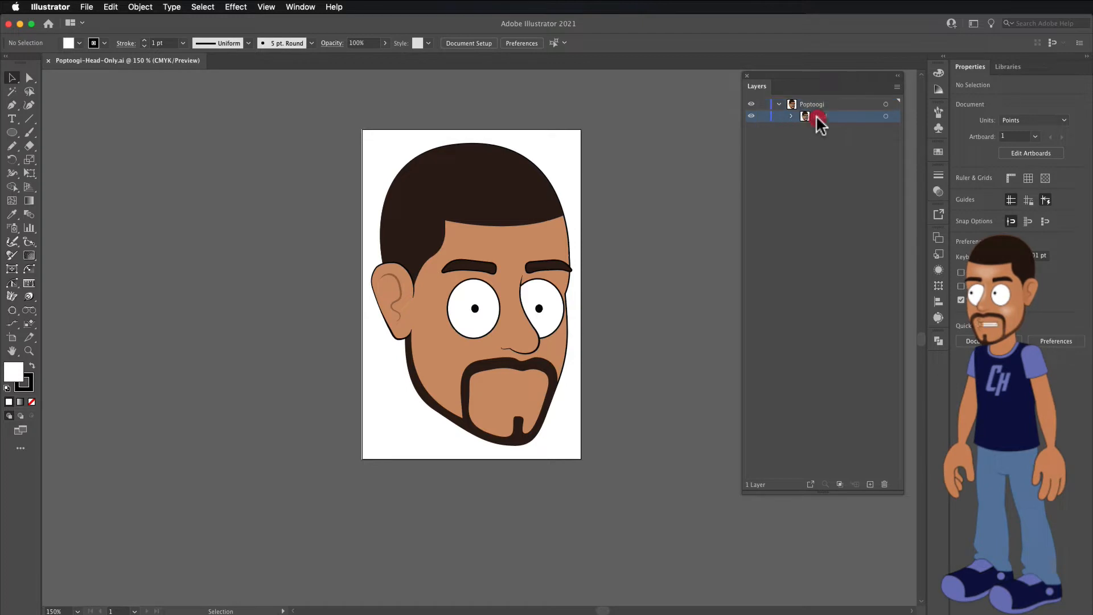
click(792, 116)
click(792, 116)
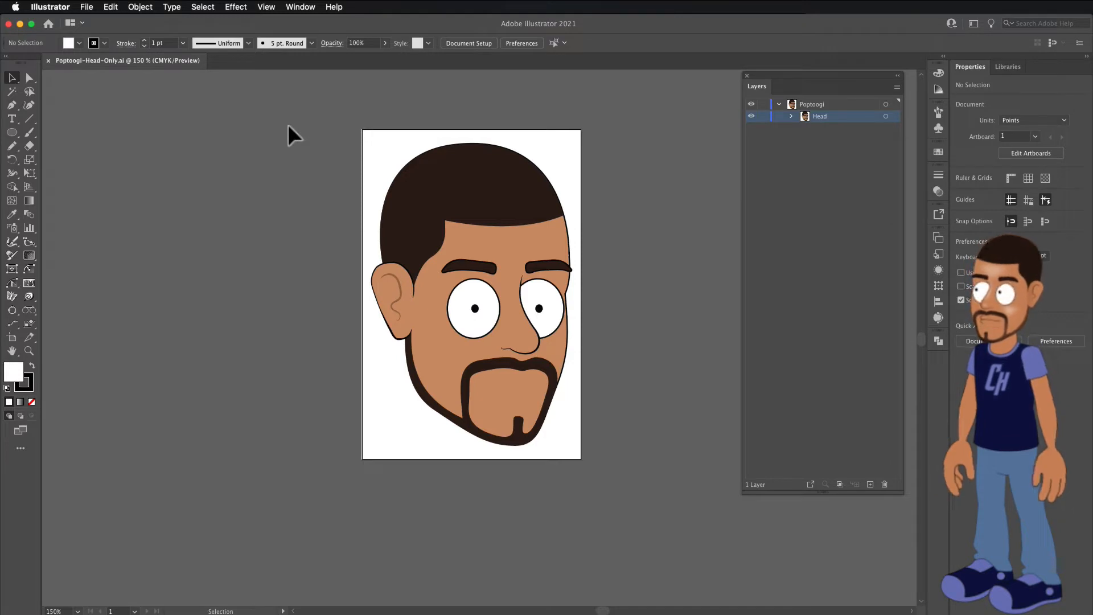
Open the file Vector_mouths.ai from the Mouths for Adobe Character Animator folder on the Desktop
click(87, 8)
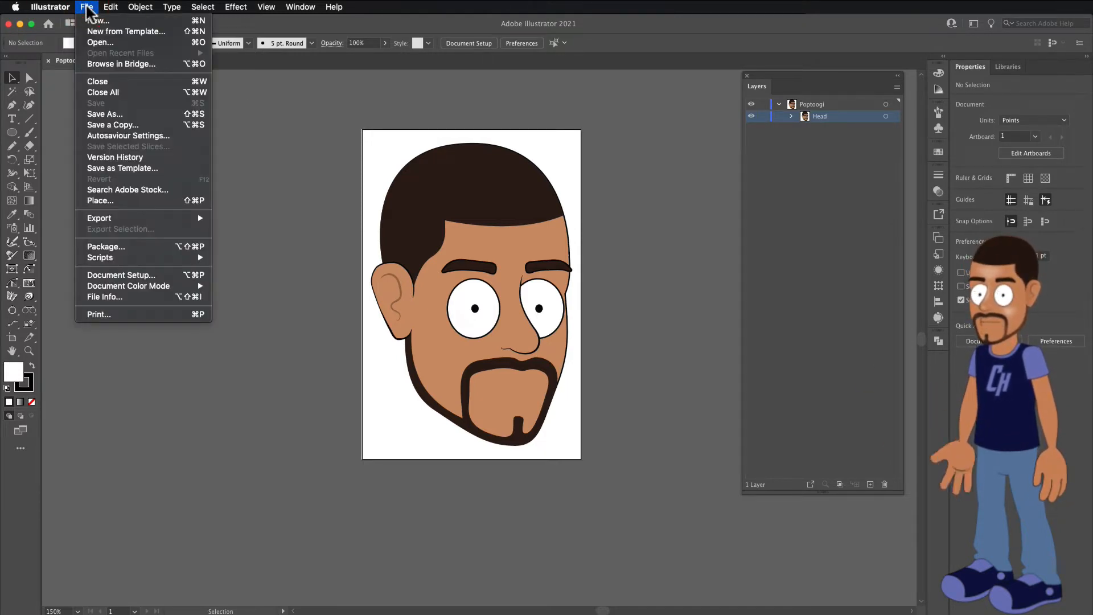
click(100, 43)
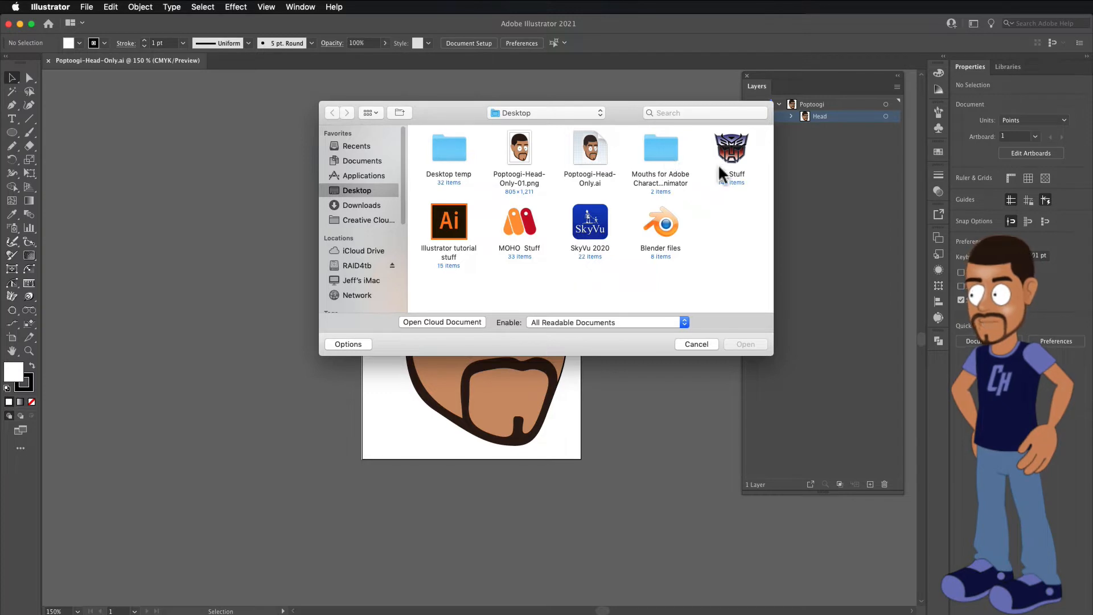
double_click(660, 151)
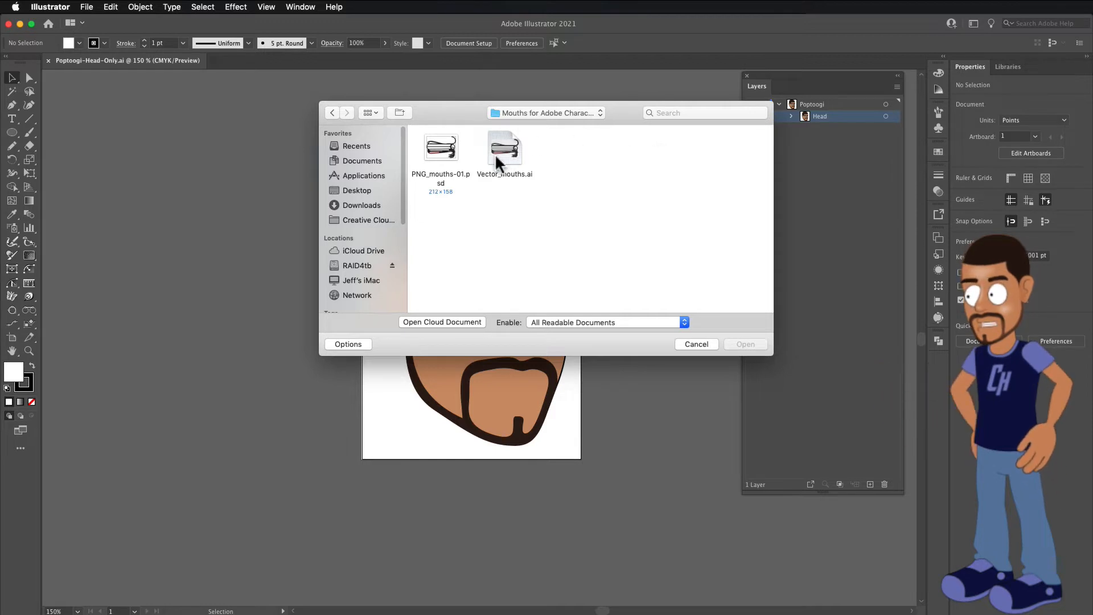
click(512, 154)
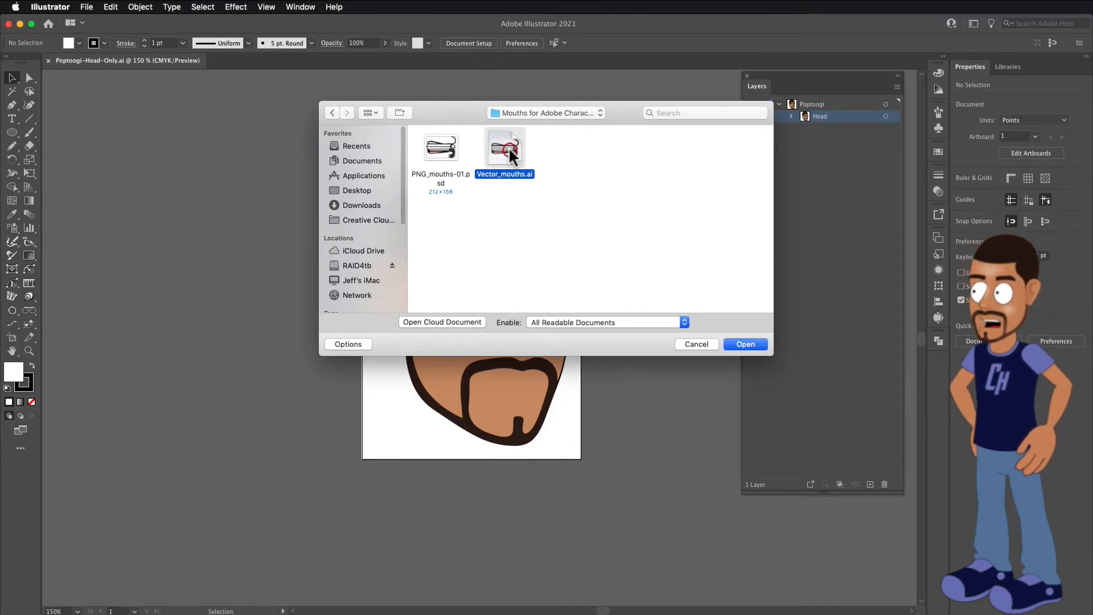
click(746, 344)
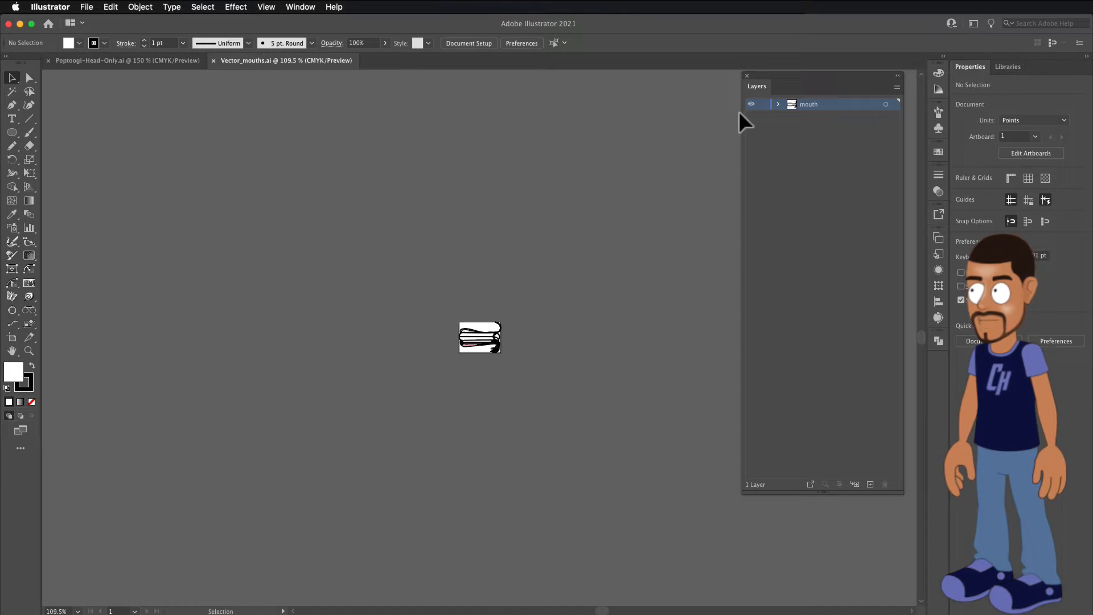
Copy all artwork of the mouth layer and paste it into the Poptoogi-Head-Only.ai document
click(885, 105)
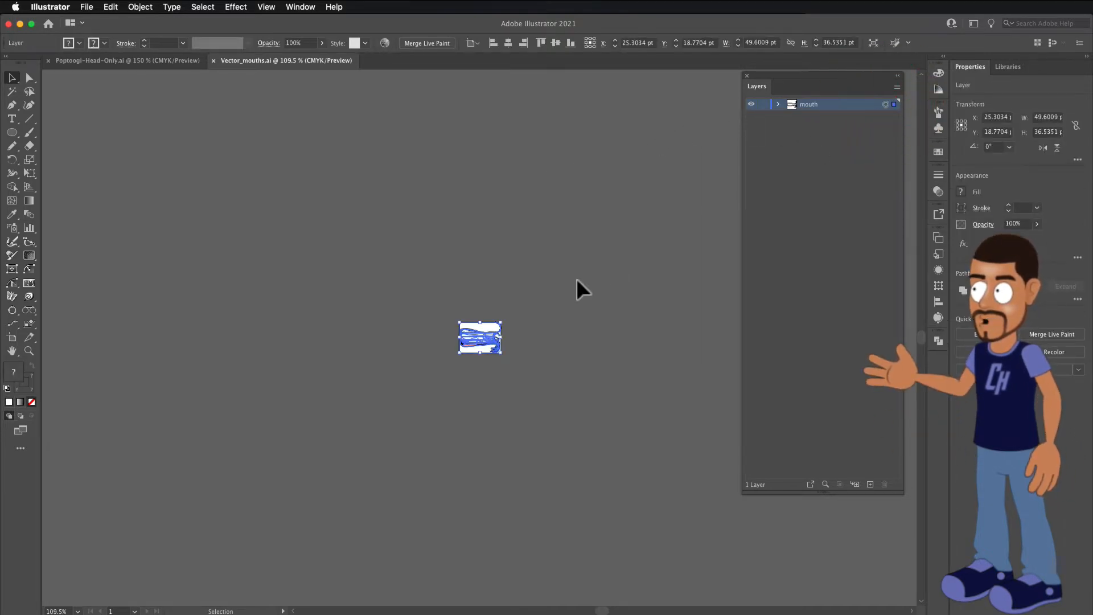
click(110, 7)
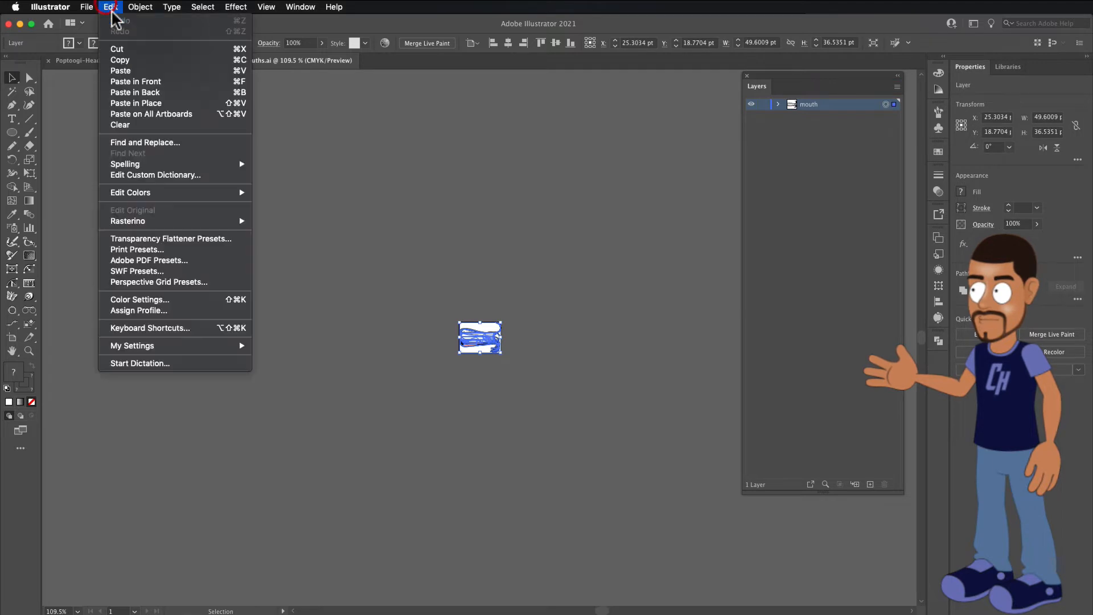
click(130, 58)
click(113, 62)
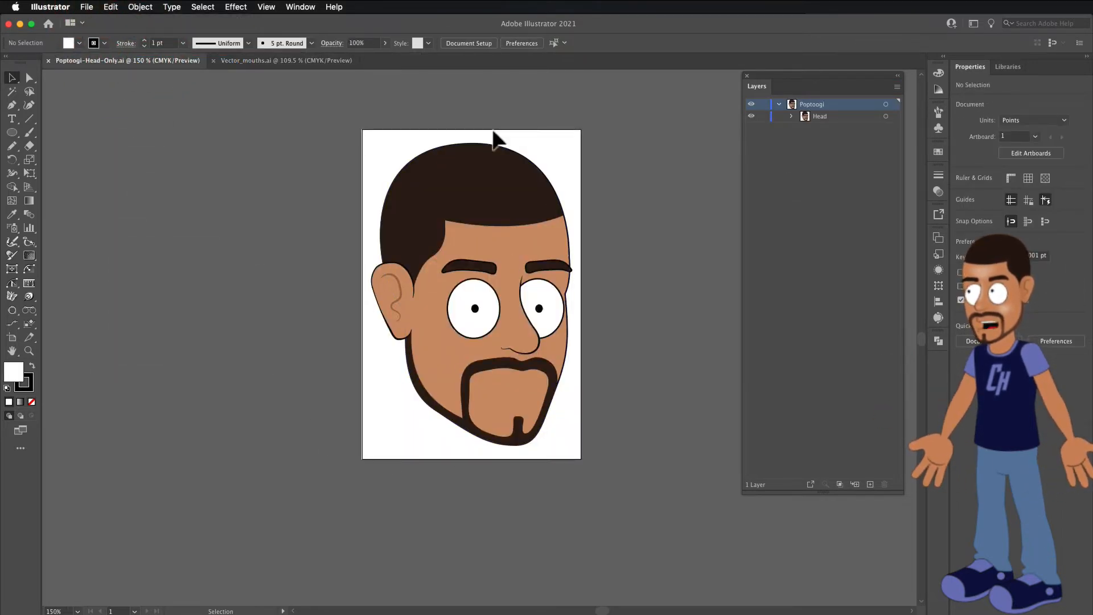
click(103, 6)
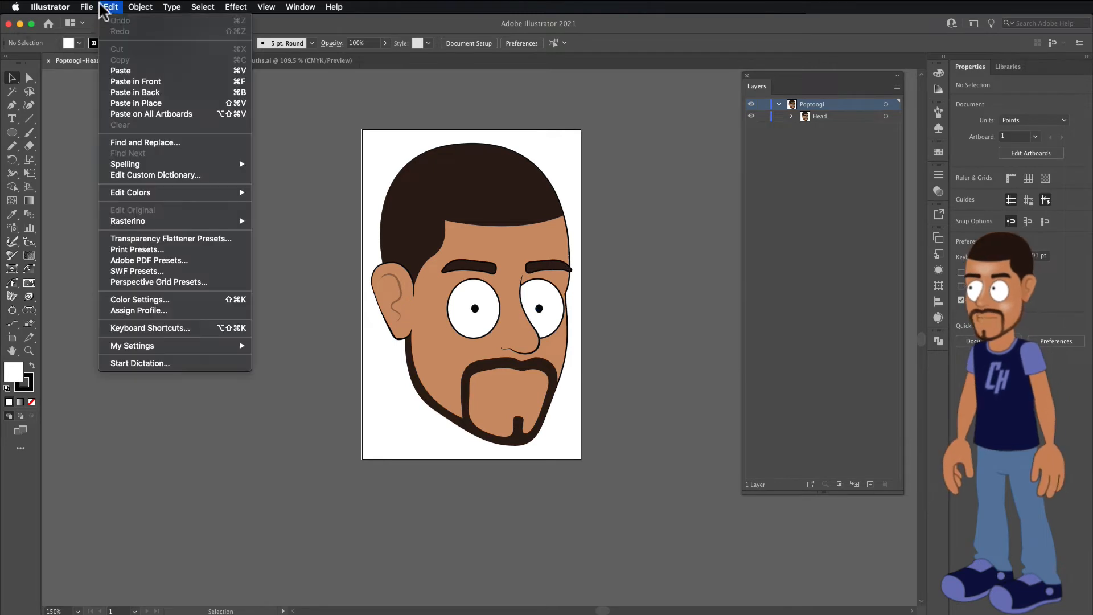
click(128, 71)
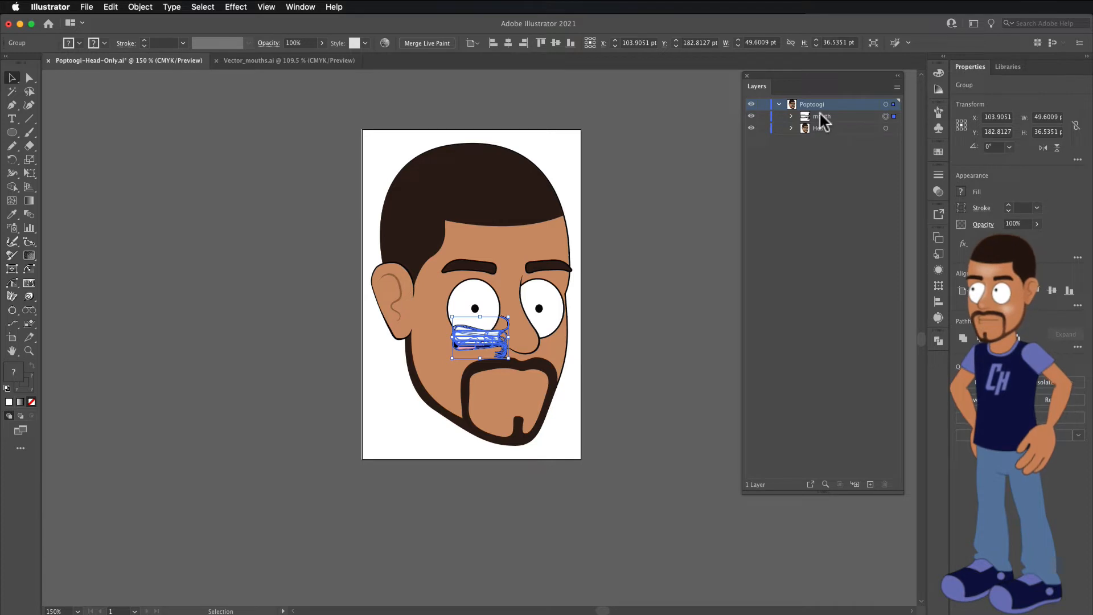
Nest the pasted mouth group inside the Head group and position the mouth artwork within the goatee
drag(820, 116, 822, 134)
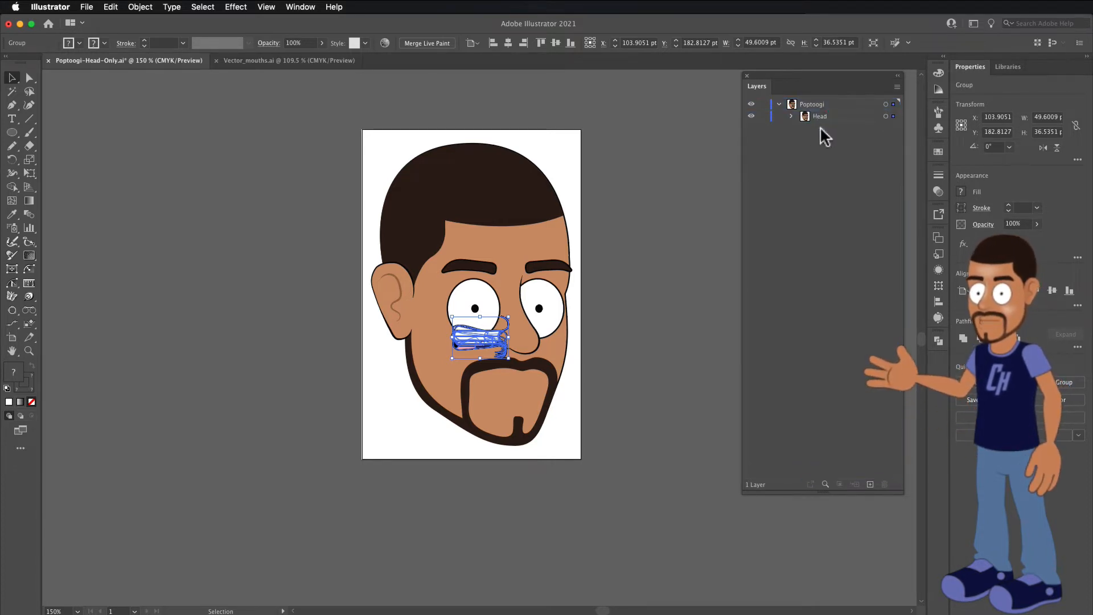
click(792, 117)
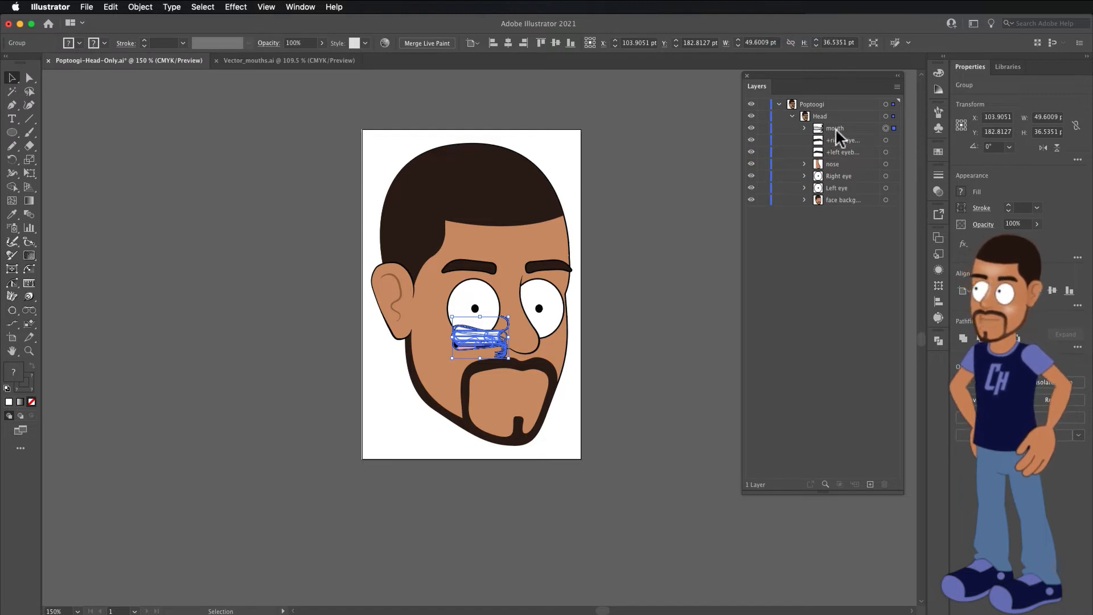
drag(485, 338, 518, 391)
Save a copy of the head document to the Desktop as MouthTest.ai in Illustrator 2020 format
click(86, 7)
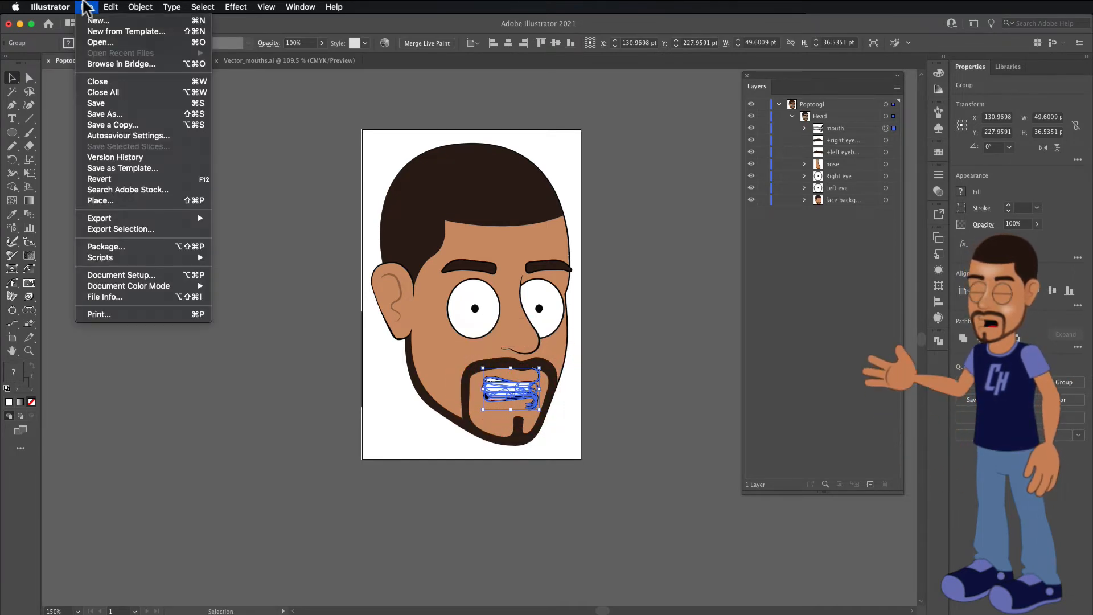
click(114, 114)
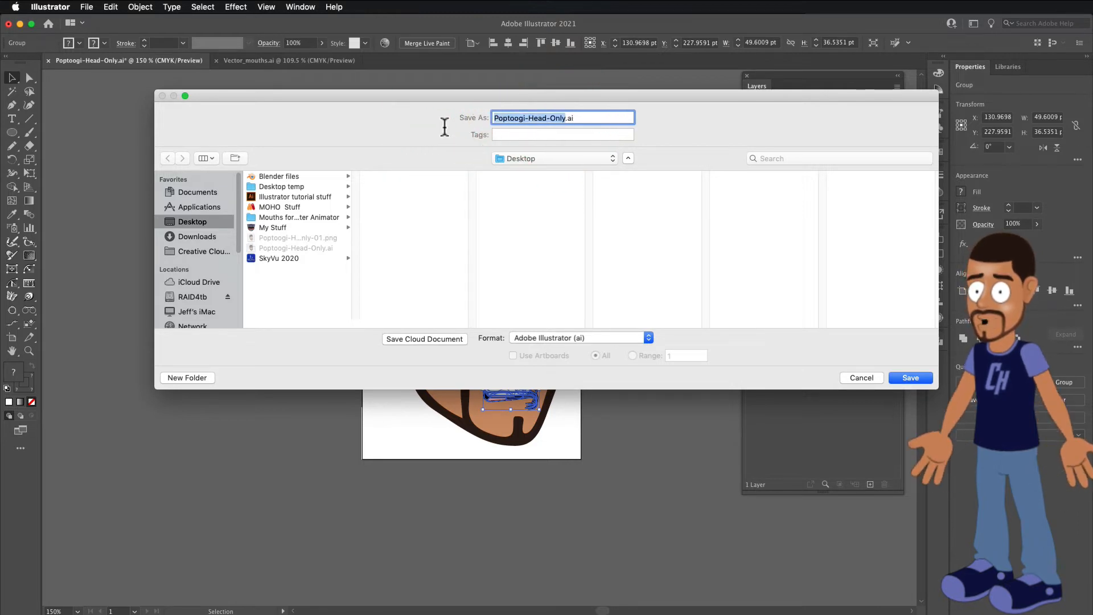
text(MouthTest)
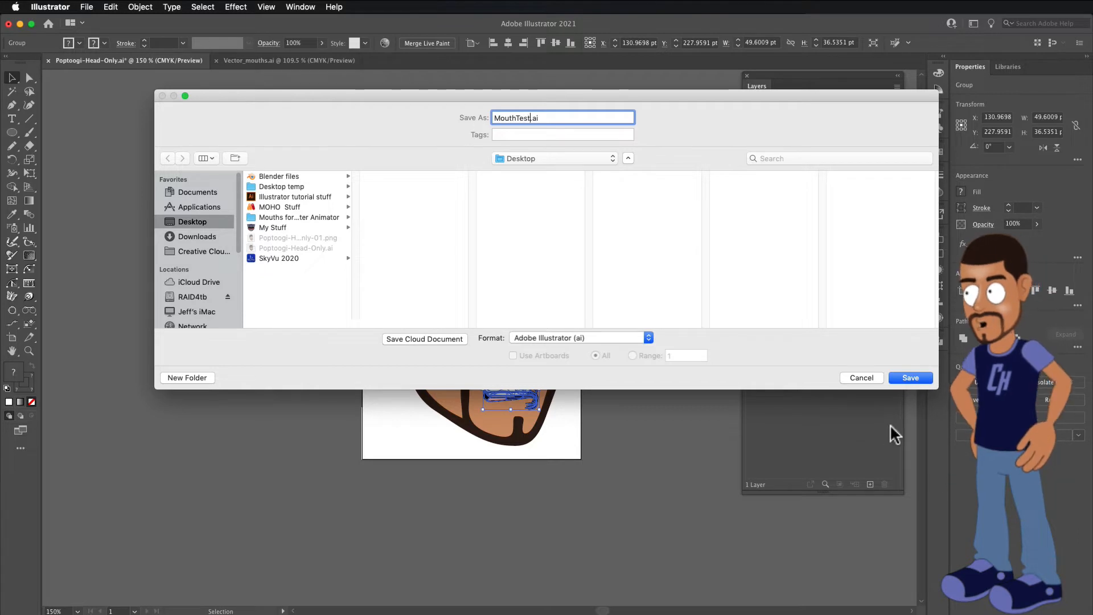
click(905, 378)
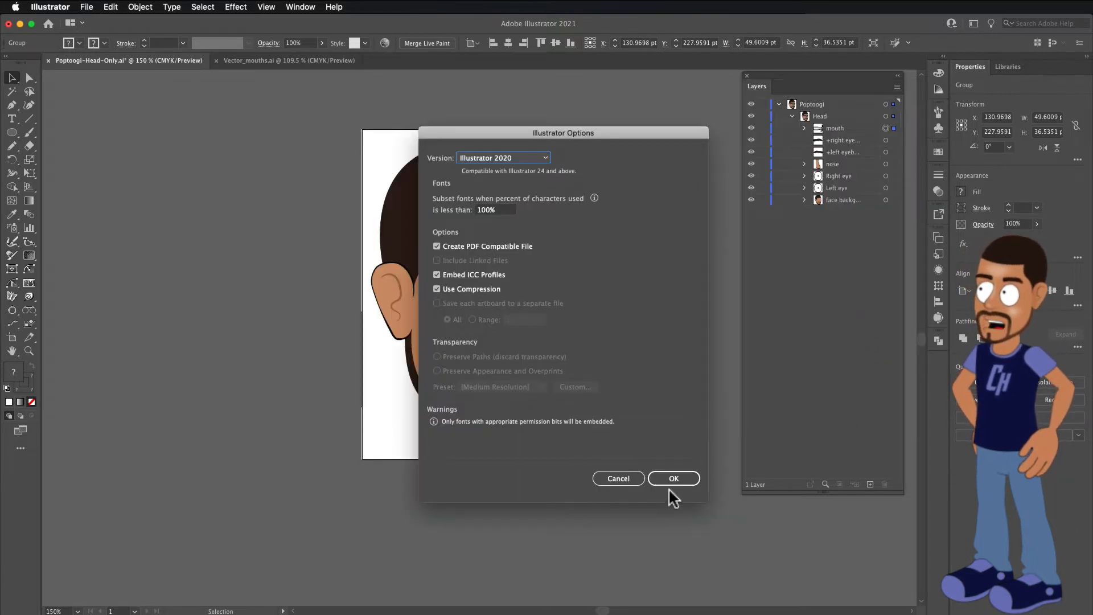
click(673, 478)
Switch to Adobe Character Animator and create a new project named Poptoogi on the Desktop
mouse_move(1088, 259)
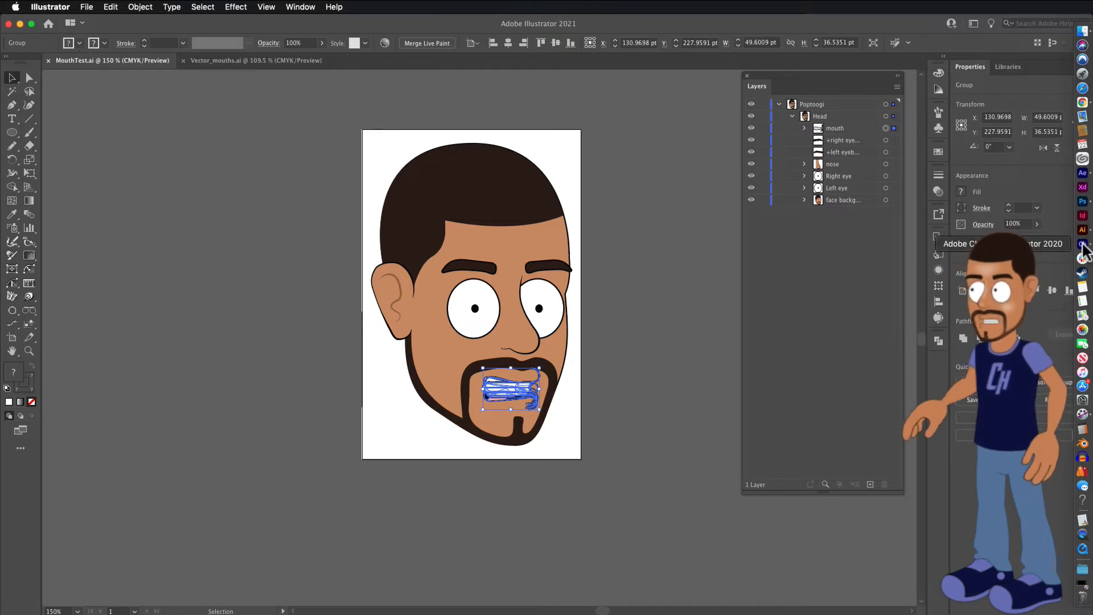
click(1082, 245)
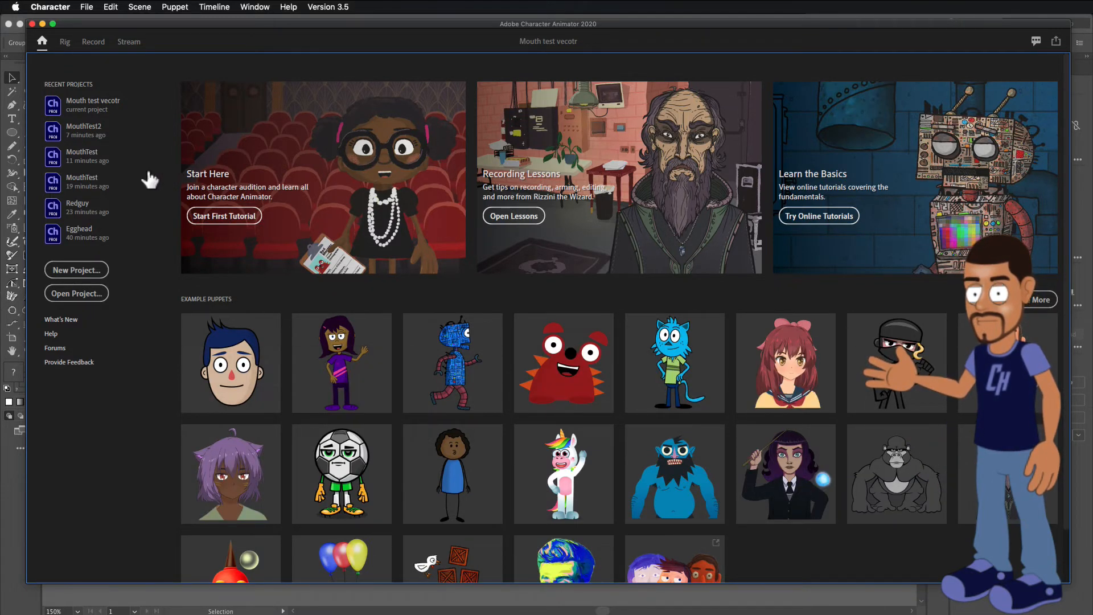
click(86, 7)
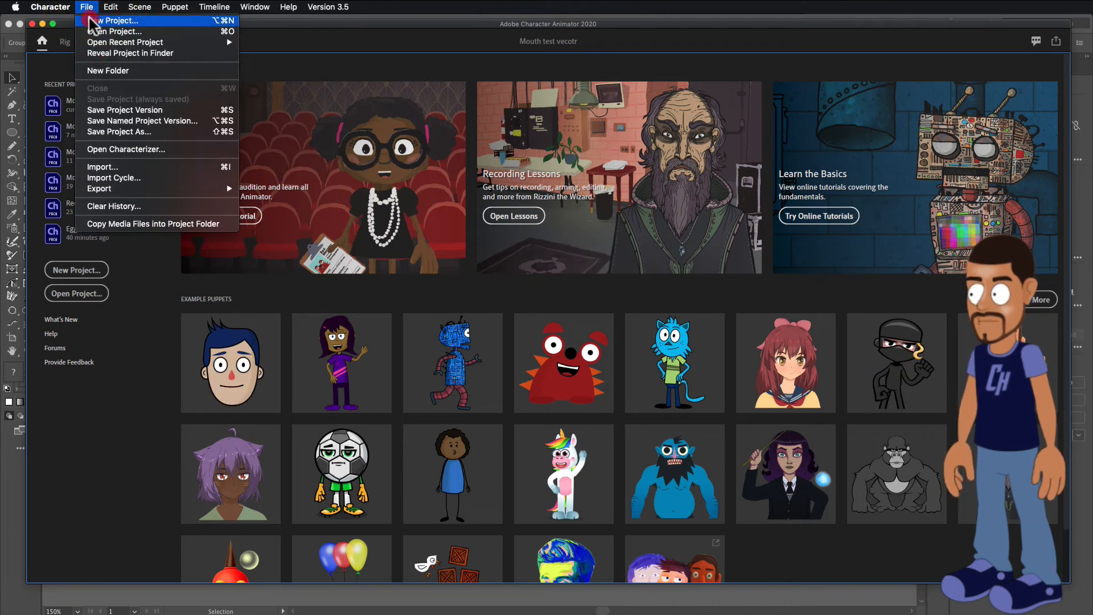
click(91, 22)
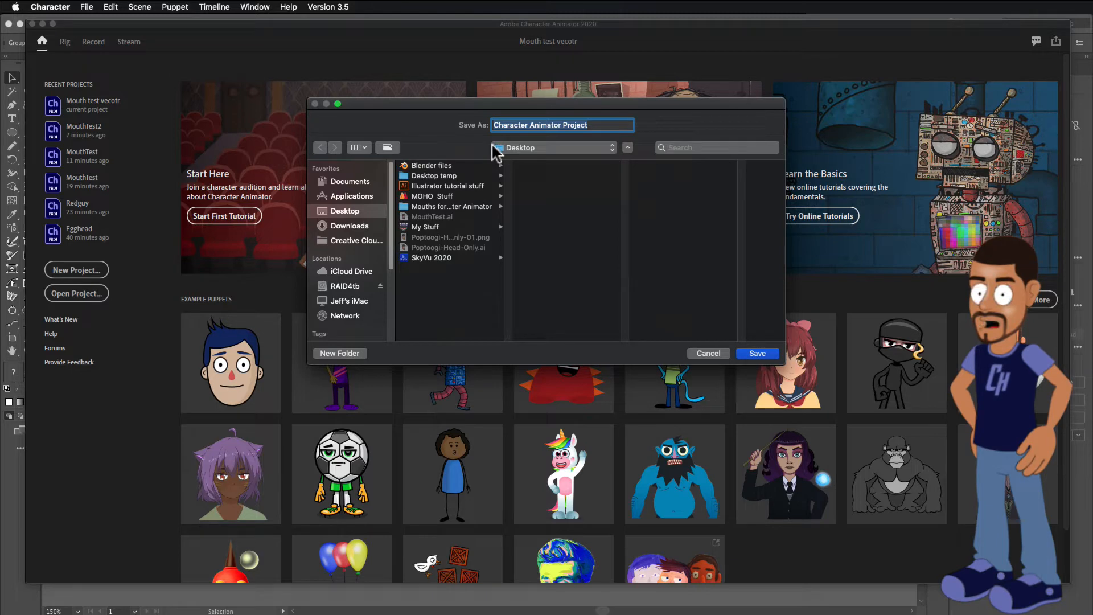
text(Popto)
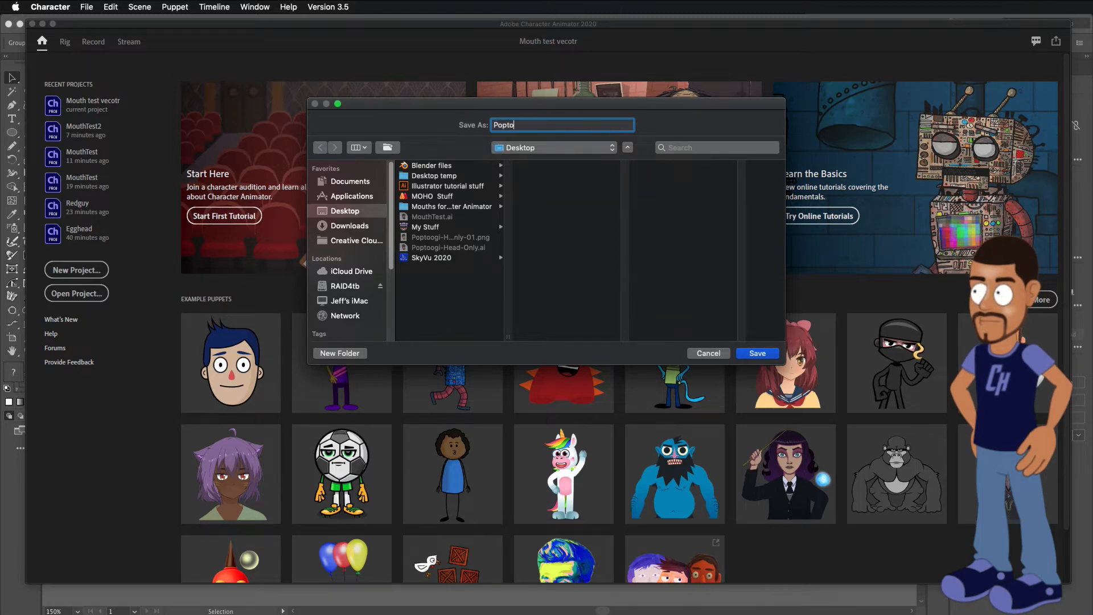
text(ogi)
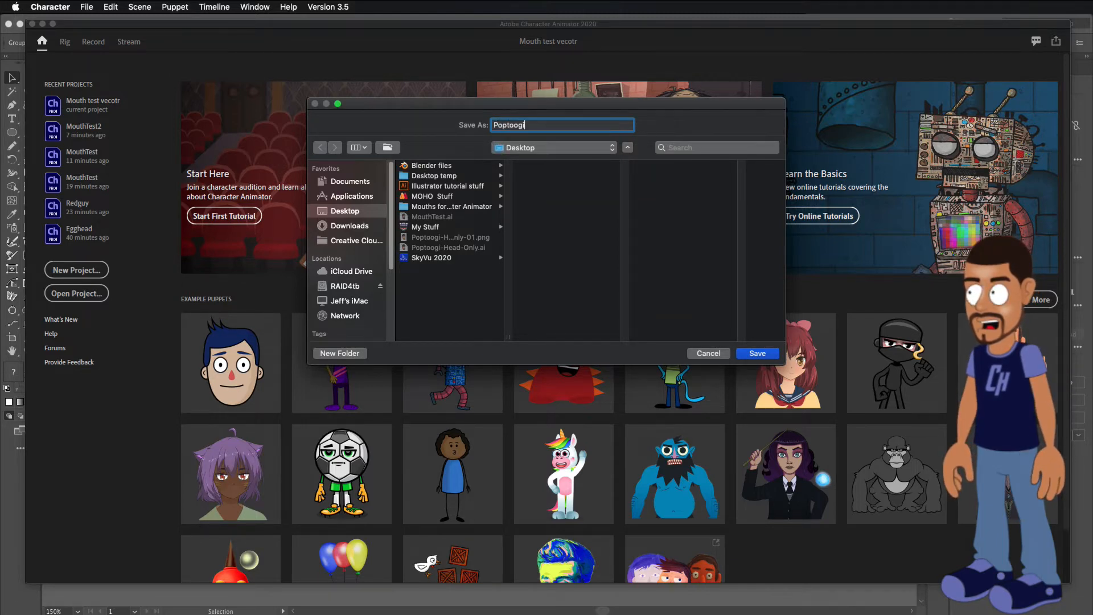
key(Return)
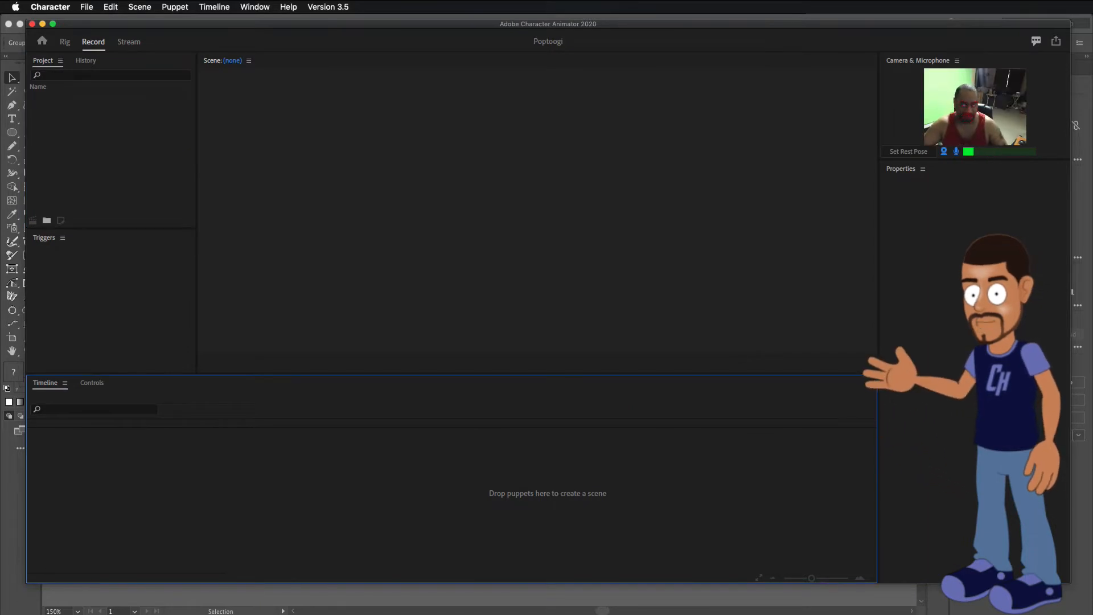
Import MouthTest.ai from the Desktop and place the puppet in a new scene
click(86, 6)
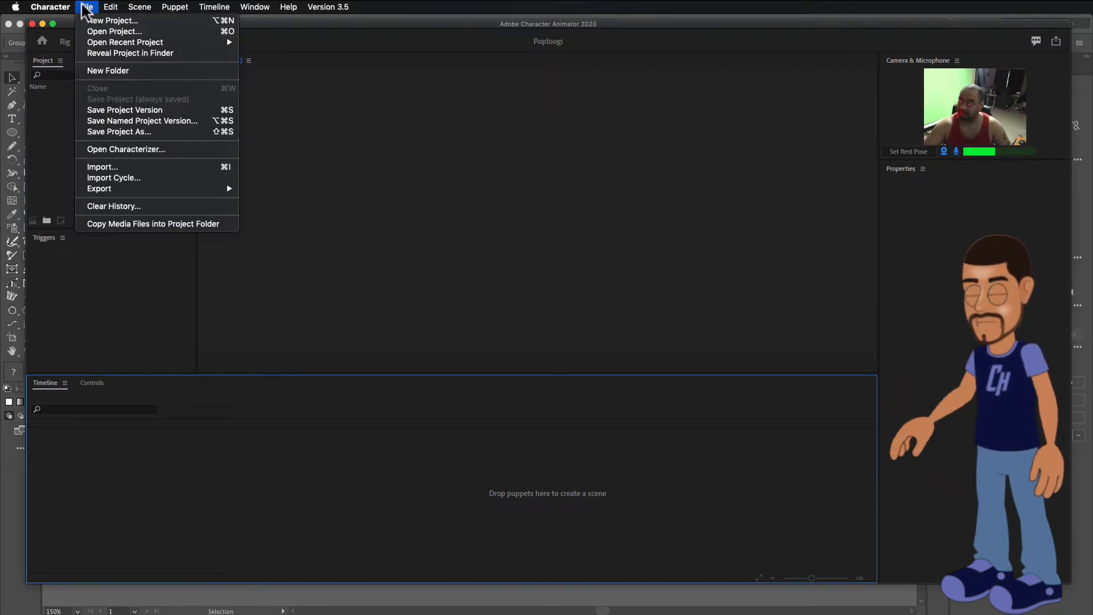
click(106, 166)
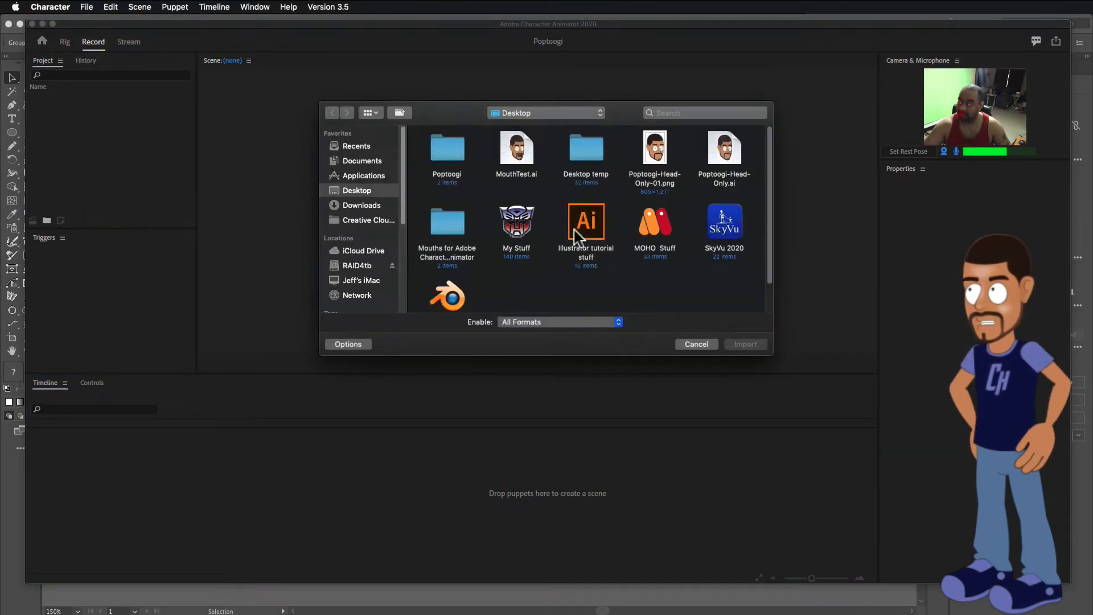
click(515, 151)
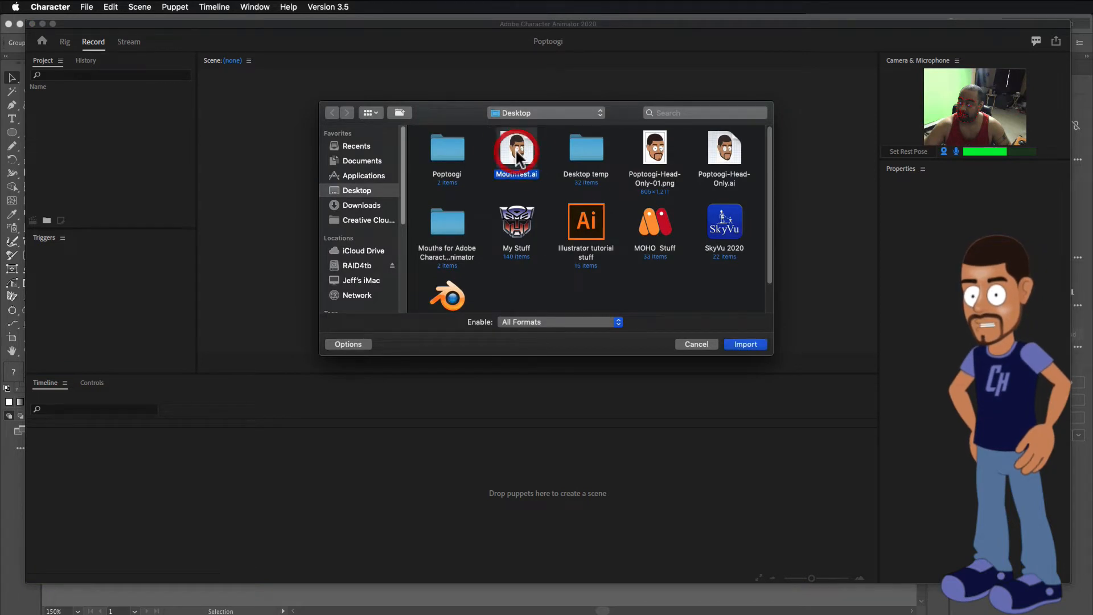
click(745, 344)
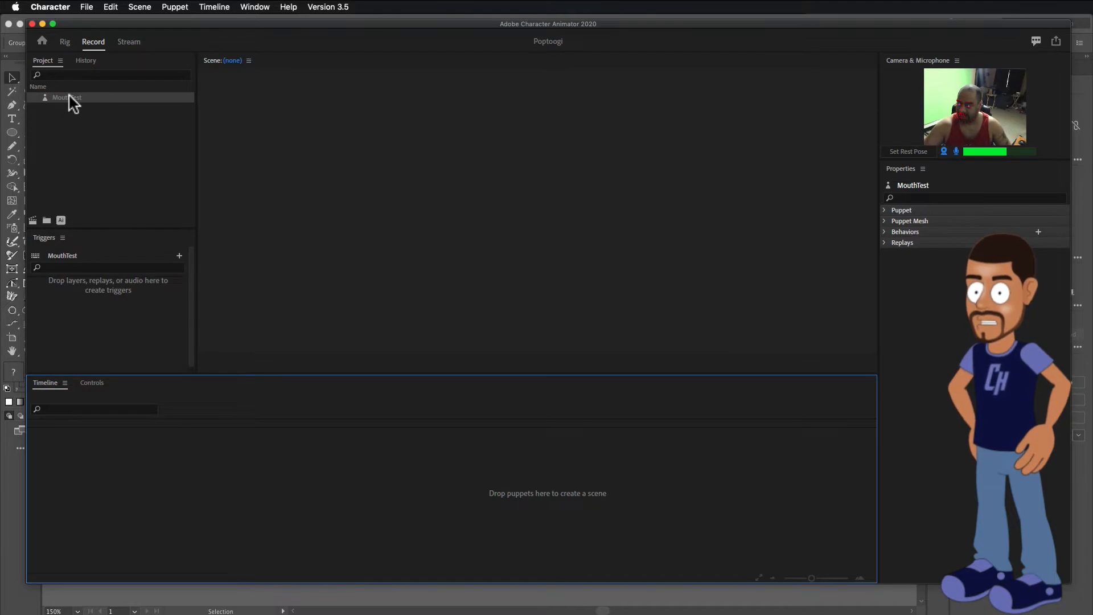
drag(68, 95, 516, 205)
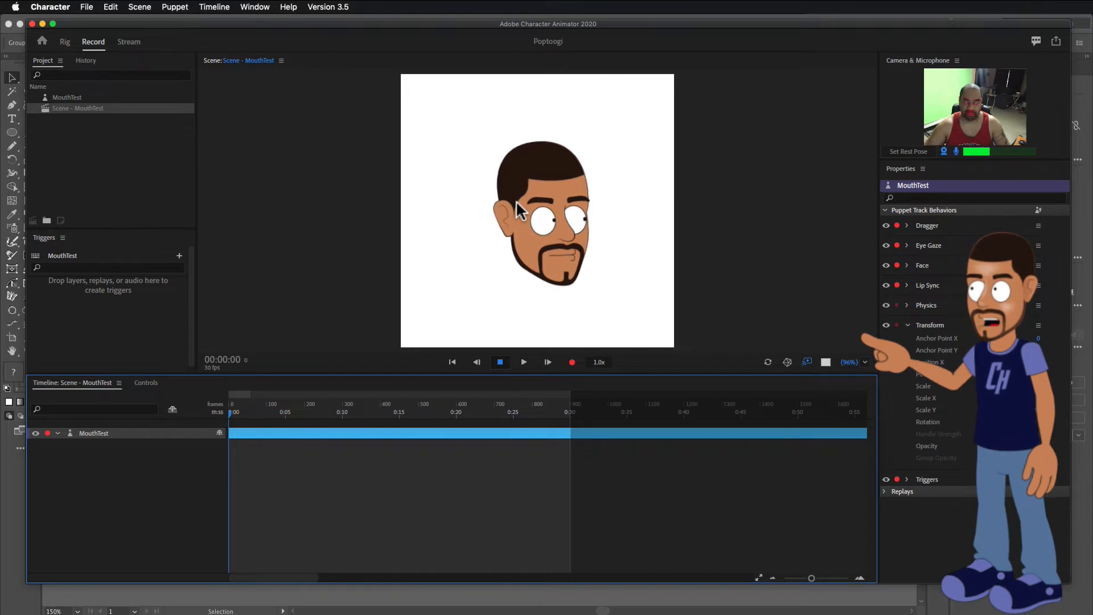
Expand the puppet's Eye Gaze behavior settings and set the rest pose for camera tracking
click(906, 245)
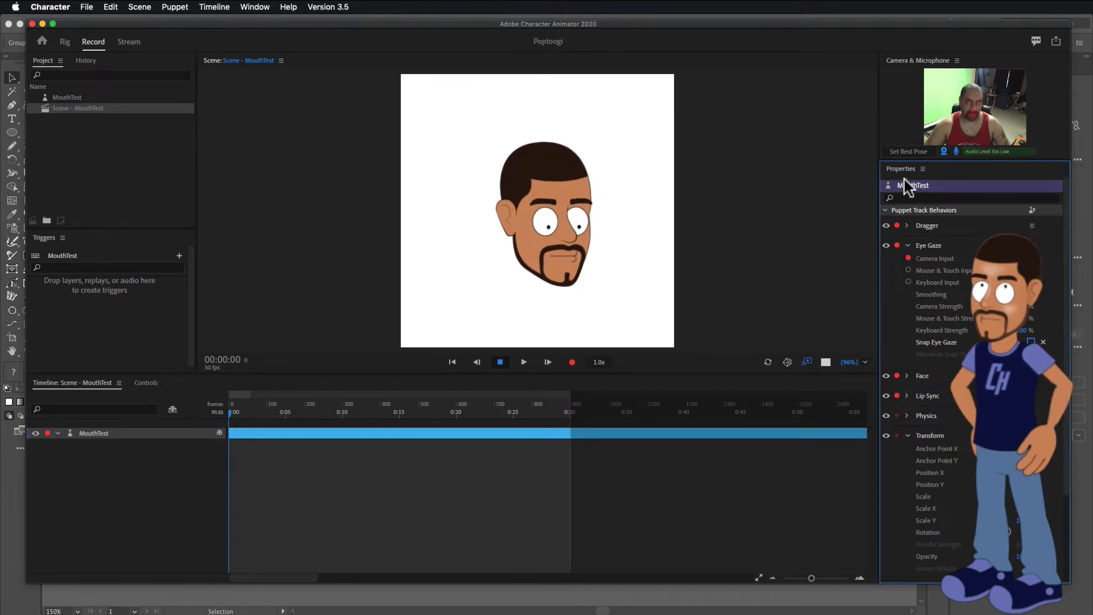
click(910, 152)
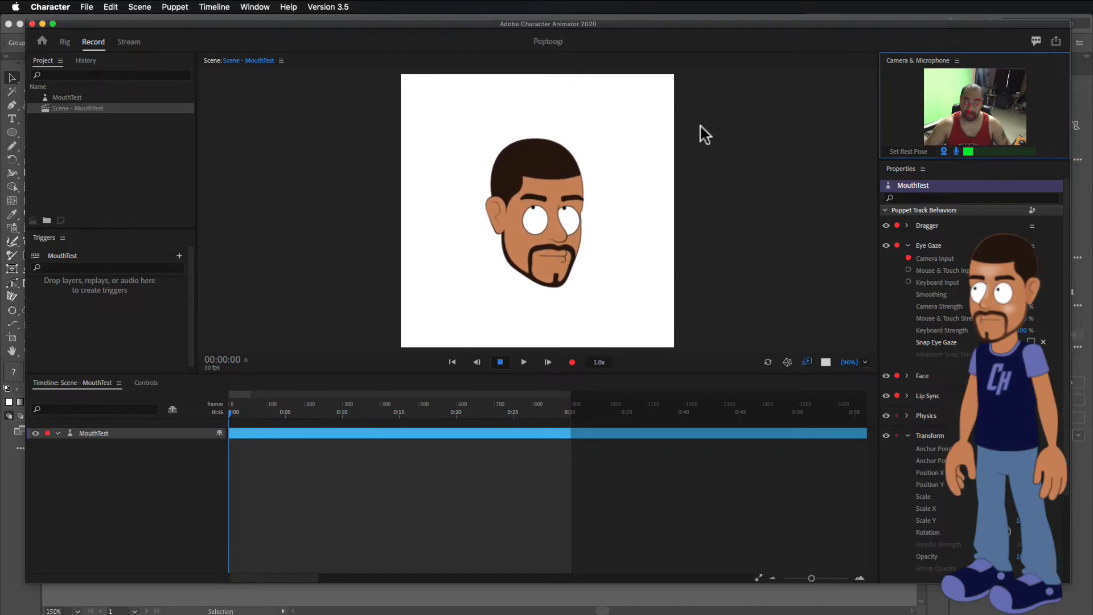
Collapse the Eye Gaze and Transform settings and record a short camera and microphone take, setting the rest pose during it
click(907, 246)
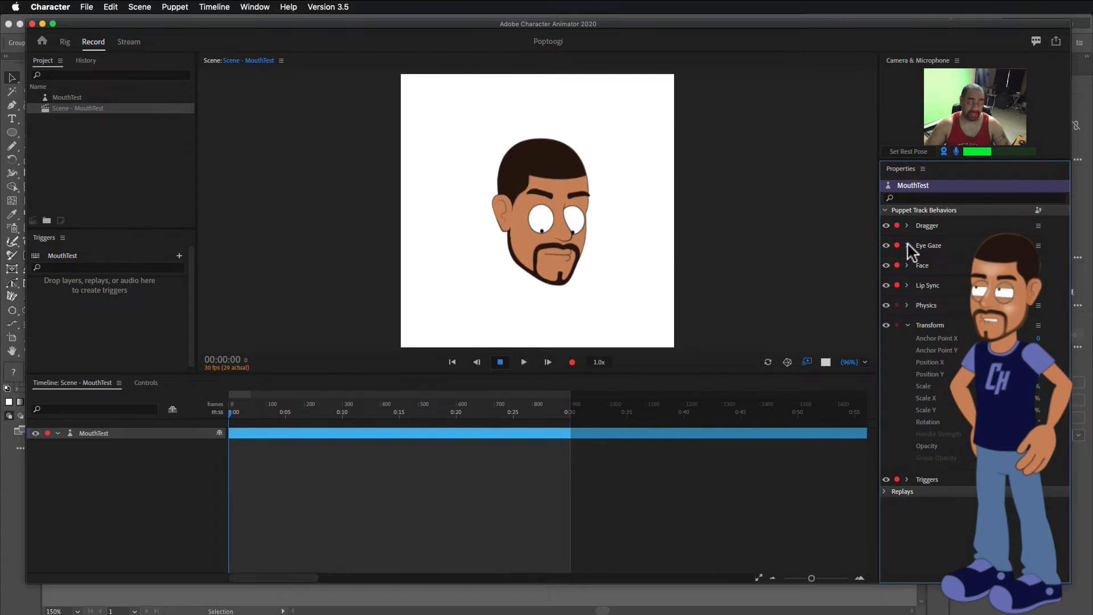
click(908, 326)
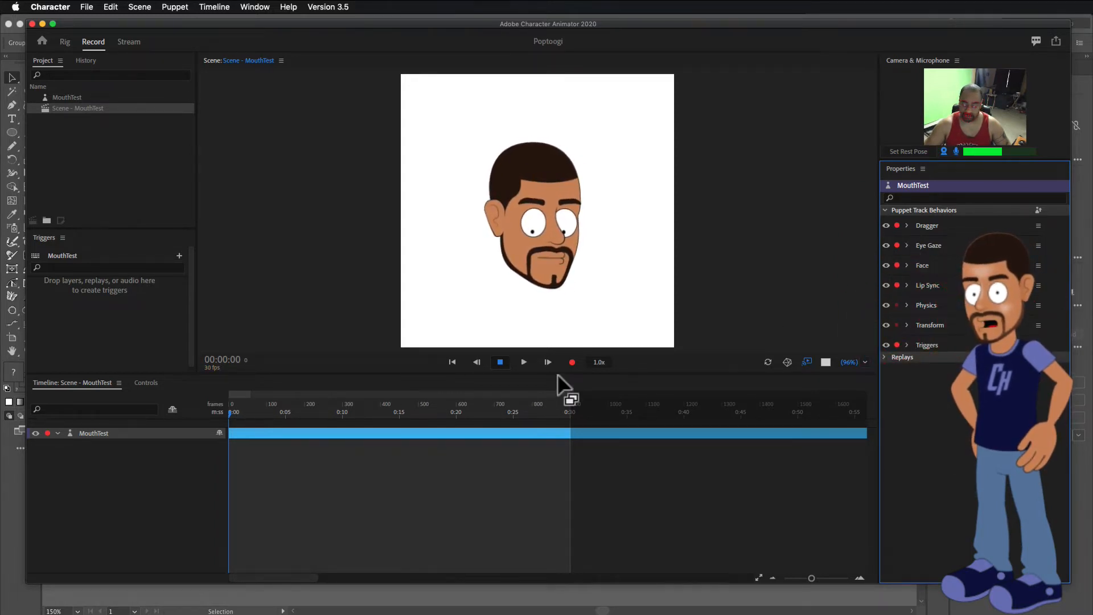
click(571, 362)
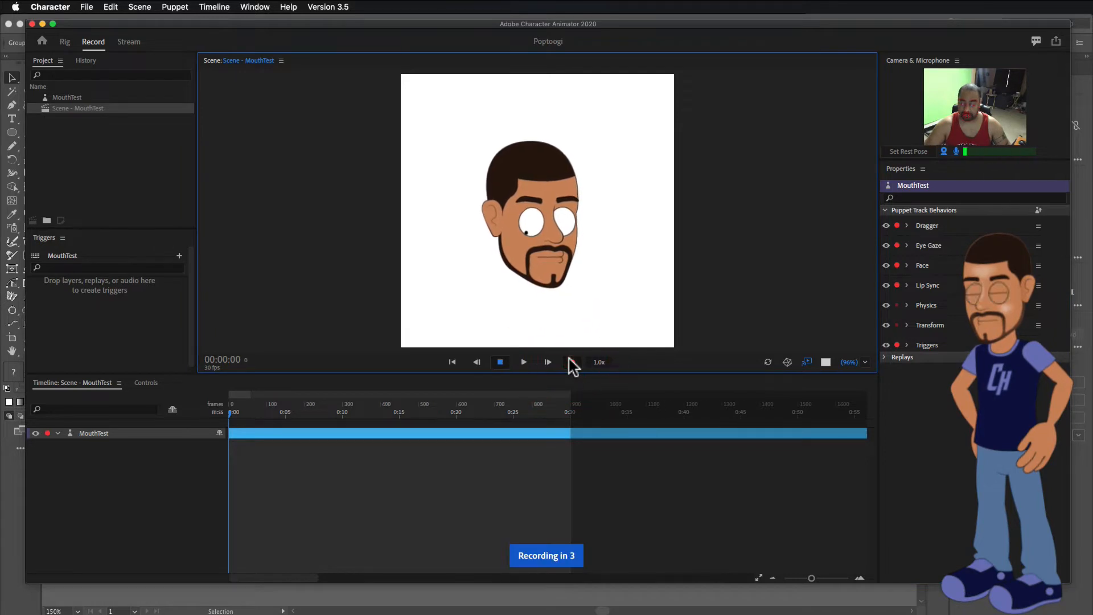
click(901, 152)
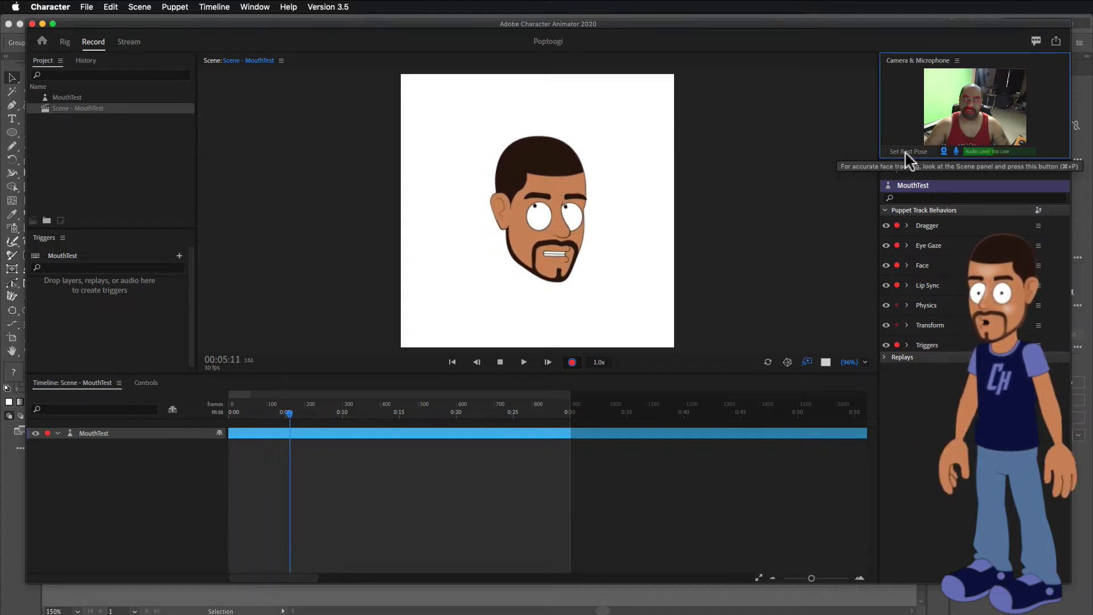
click(499, 362)
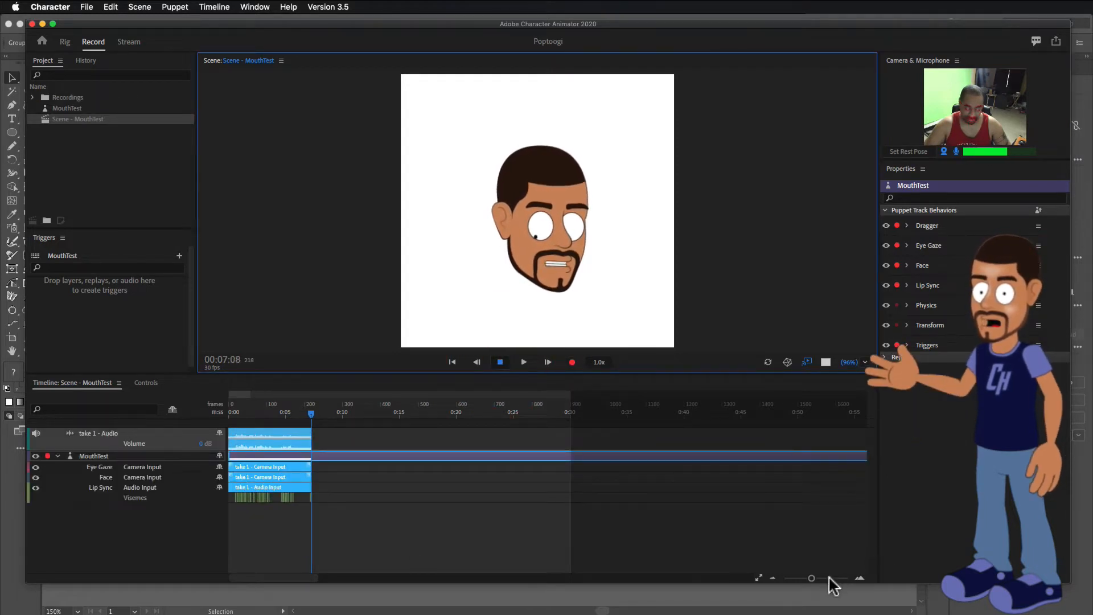
Change the Aa viseme at 00:01:04 in the take's Lip Sync track to Oh
drag(830, 578, 841, 578)
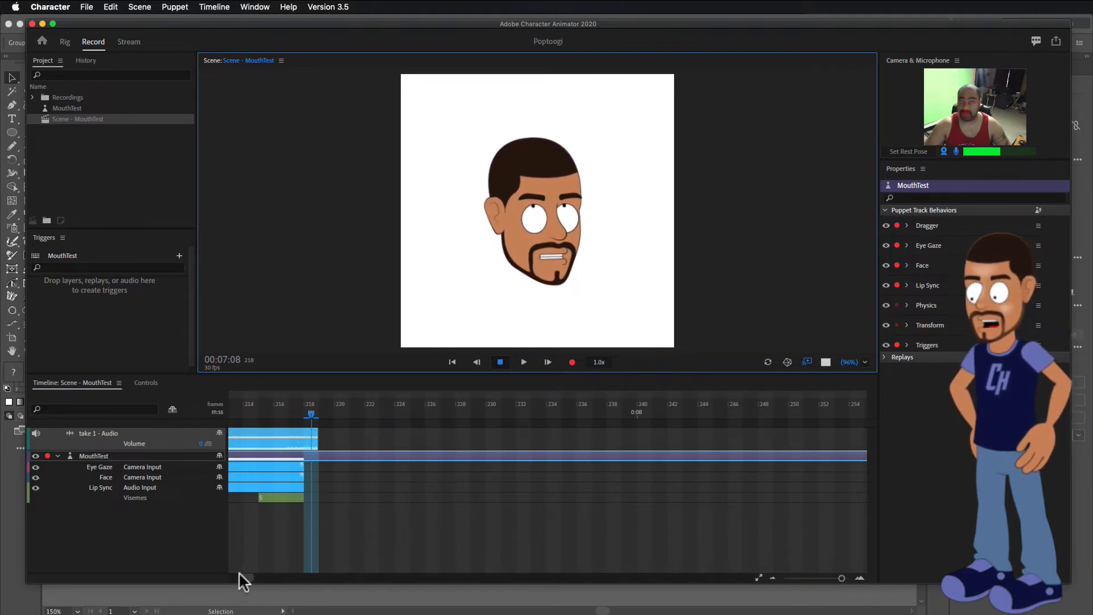
mouse_move(243, 578)
mouse_down()
mouse_move(227, 583)
mouse_move(239, 583)
mouse_up()
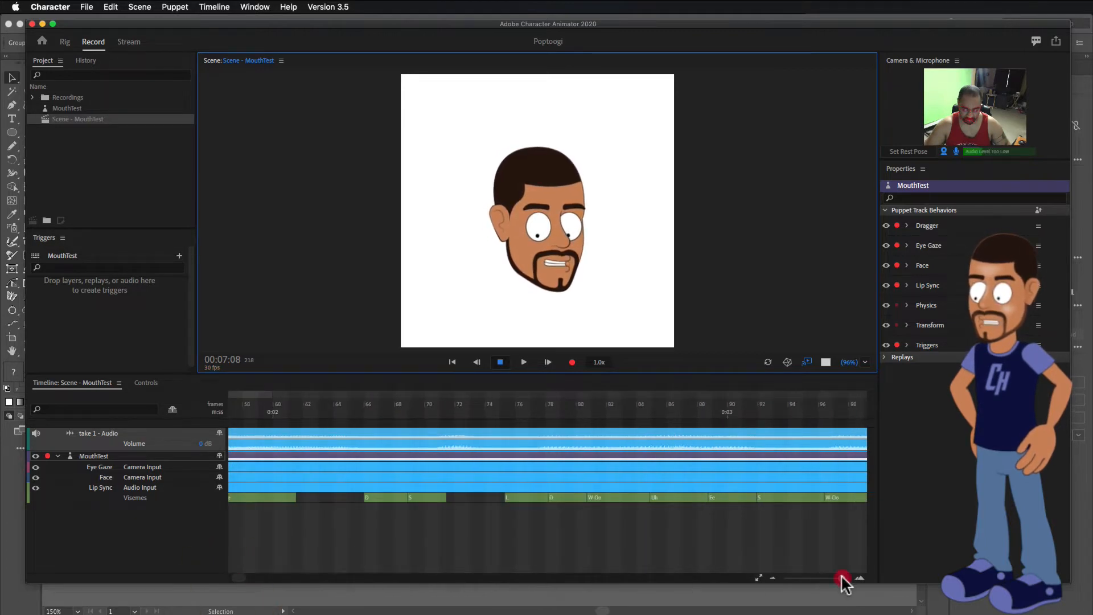
drag(842, 581, 830, 584)
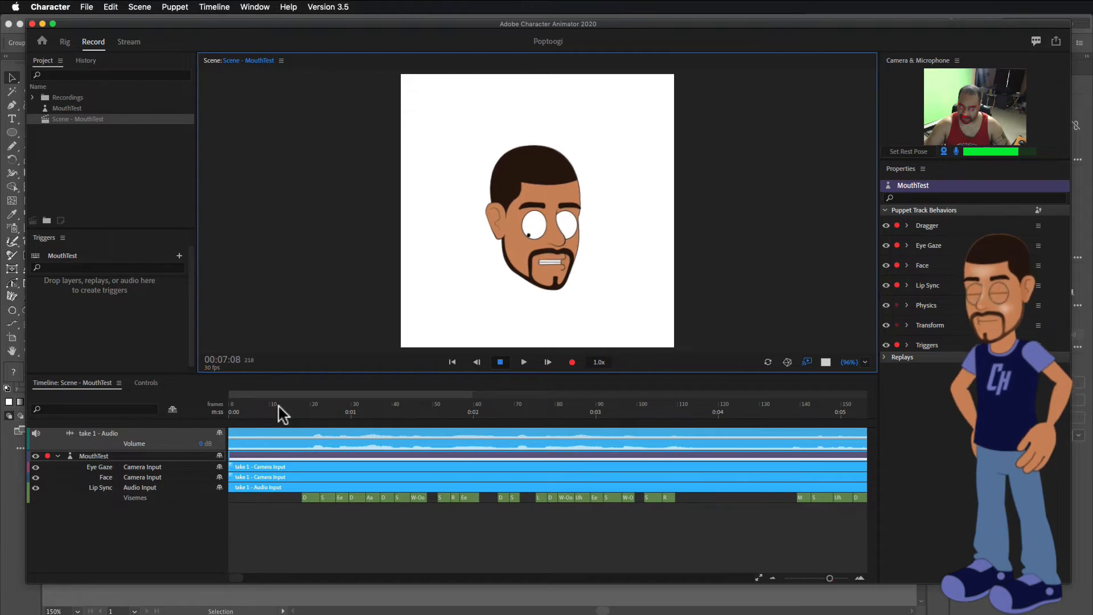
drag(287, 411, 343, 407)
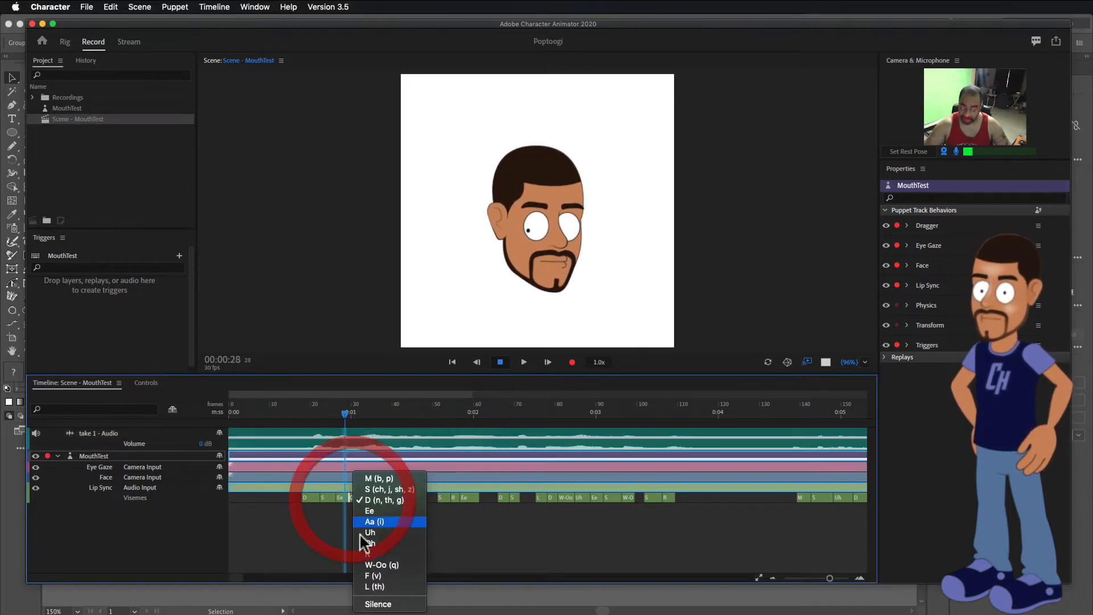
click(293, 413)
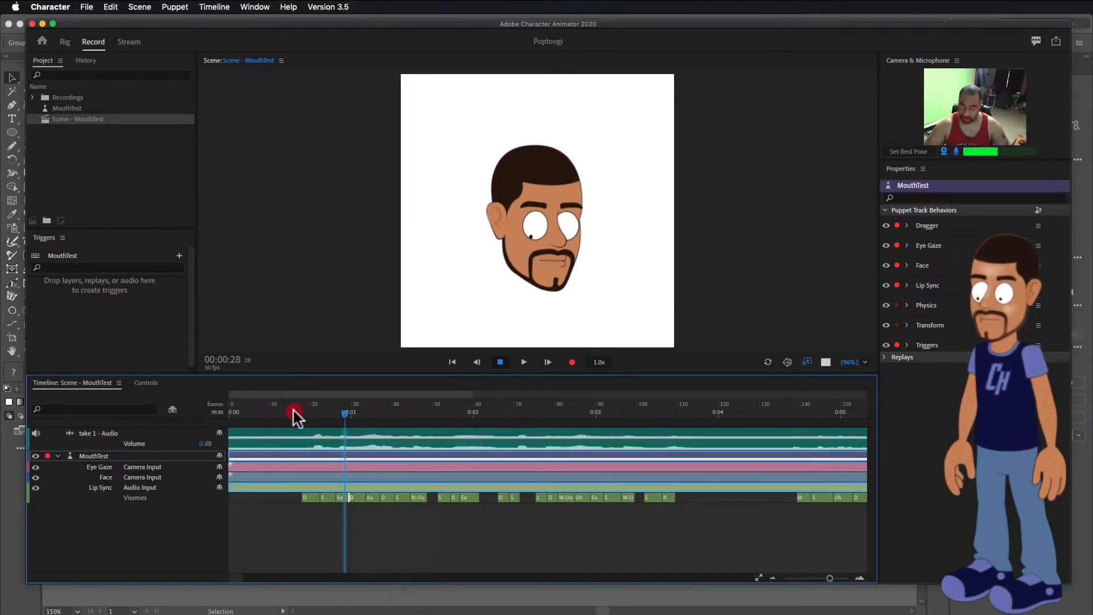
drag(299, 411, 369, 416)
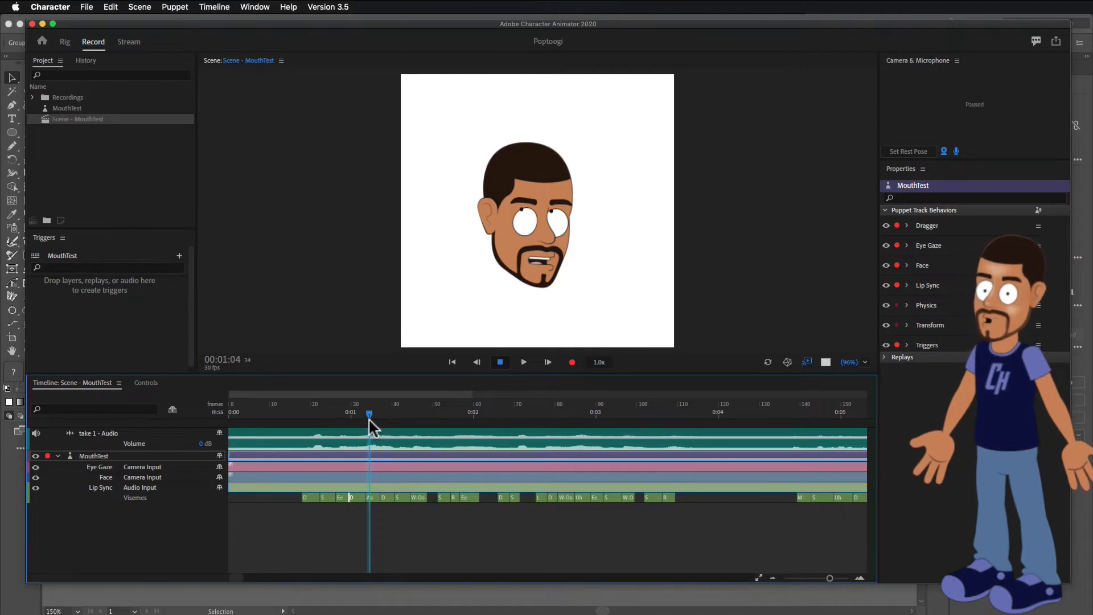
right_click(370, 497)
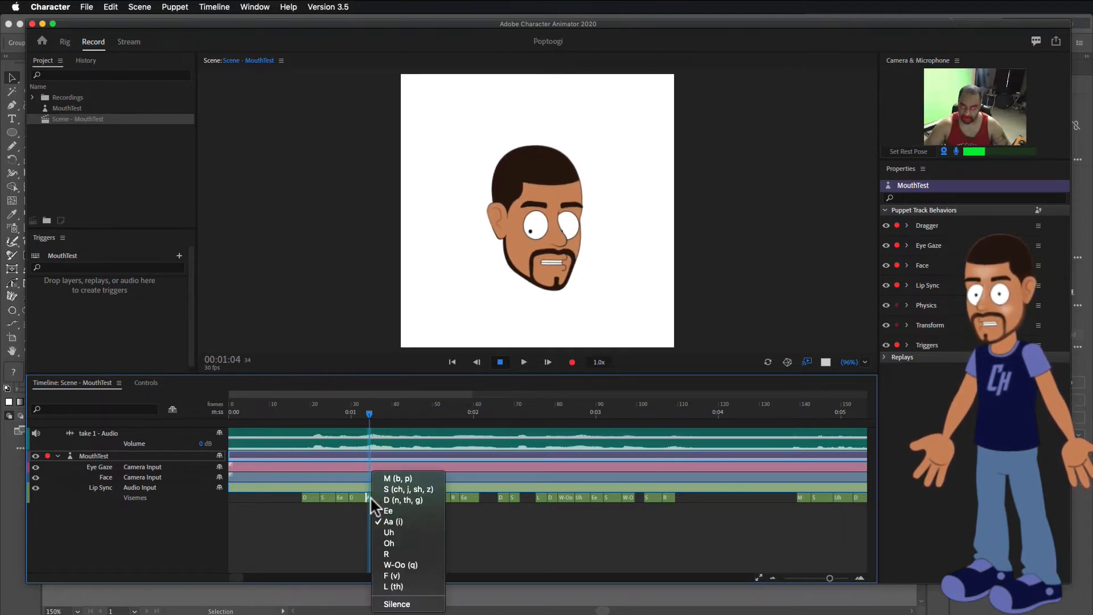
click(387, 533)
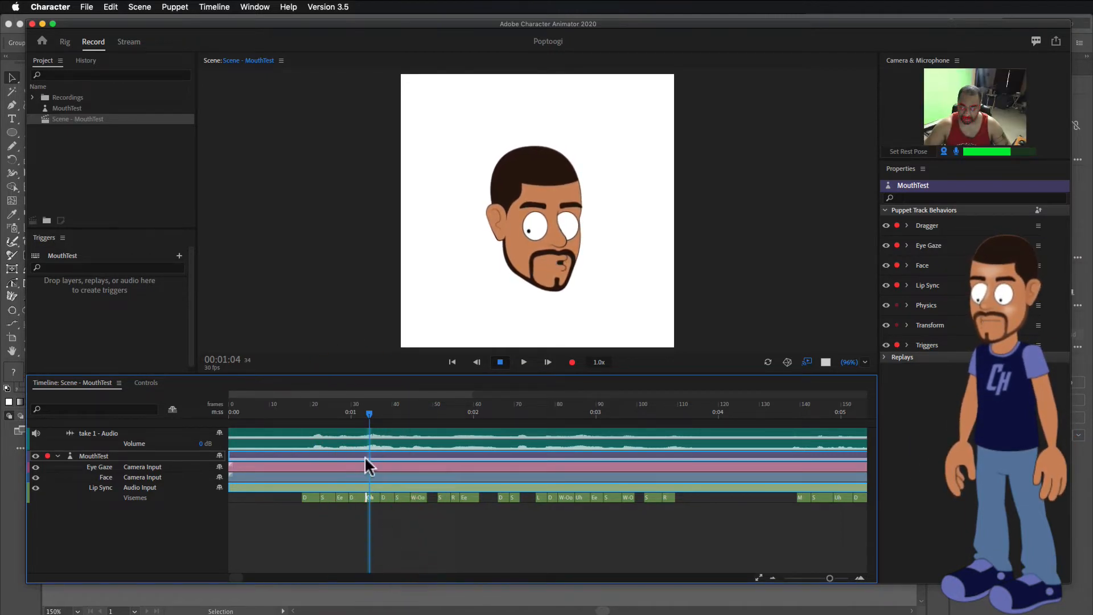
mouse_move(367, 407)
mouse_down()
mouse_move(393, 409)
mouse_move(380, 421)
mouse_up()
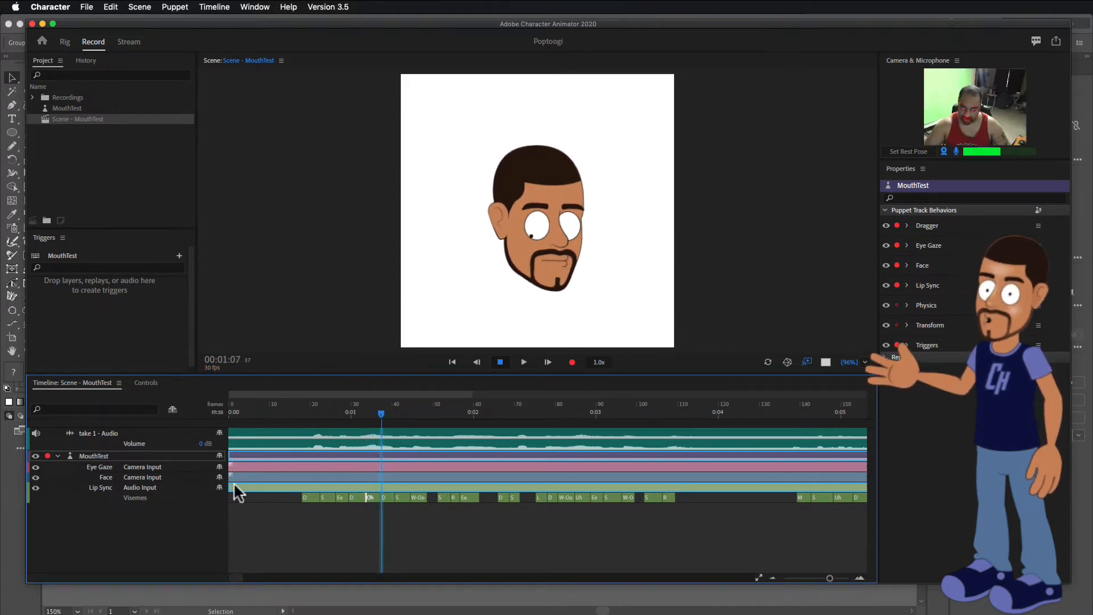
Extend the first D viseme to an earlier start and split it at frame 19
click(297, 498)
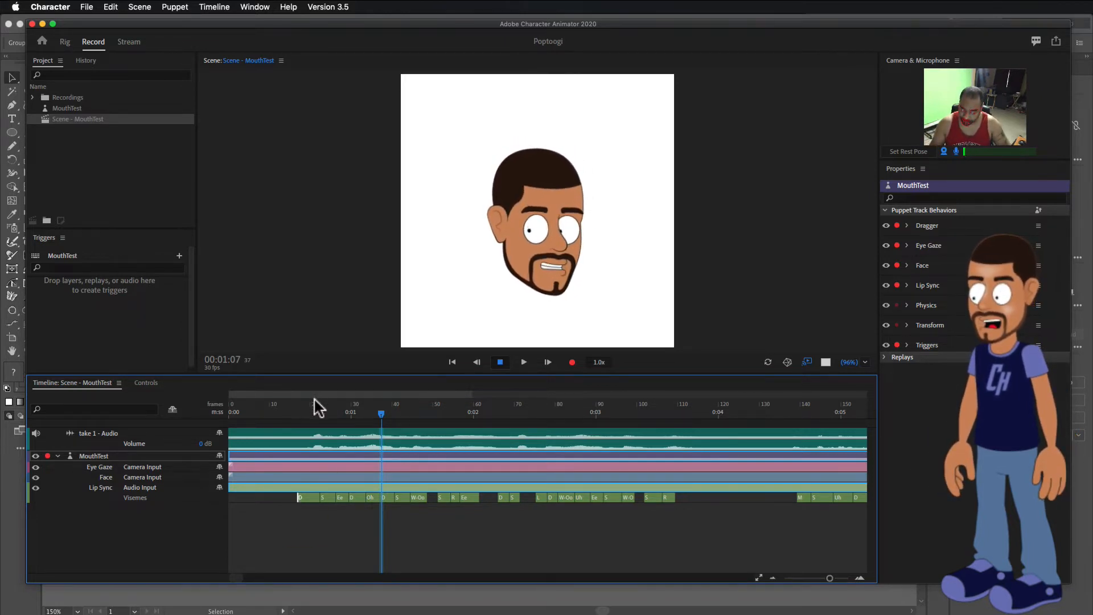
drag(317, 408, 308, 410)
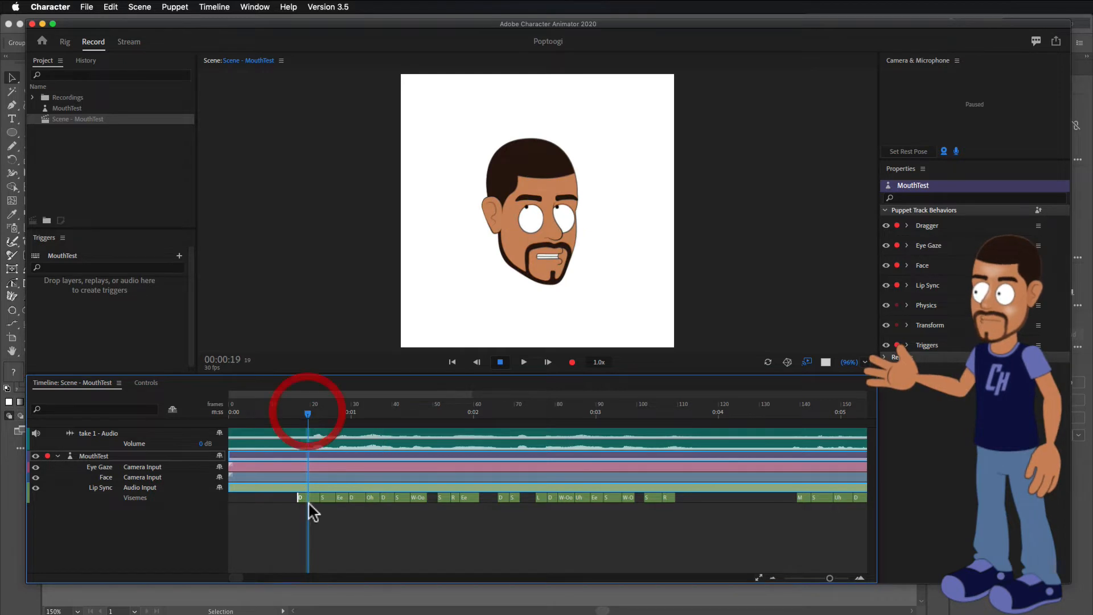
click(111, 7)
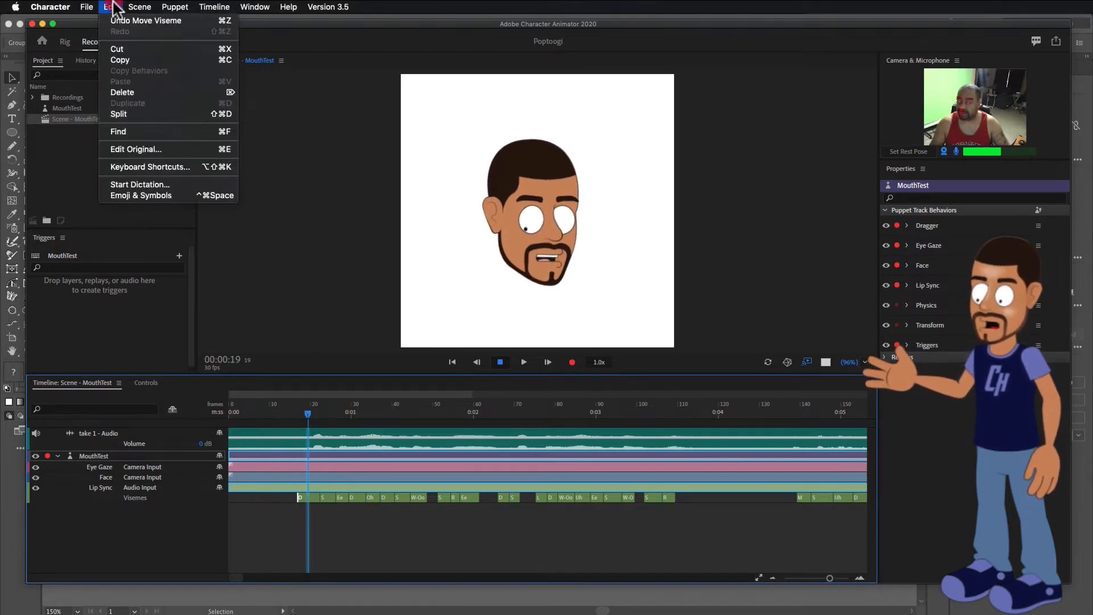
click(126, 110)
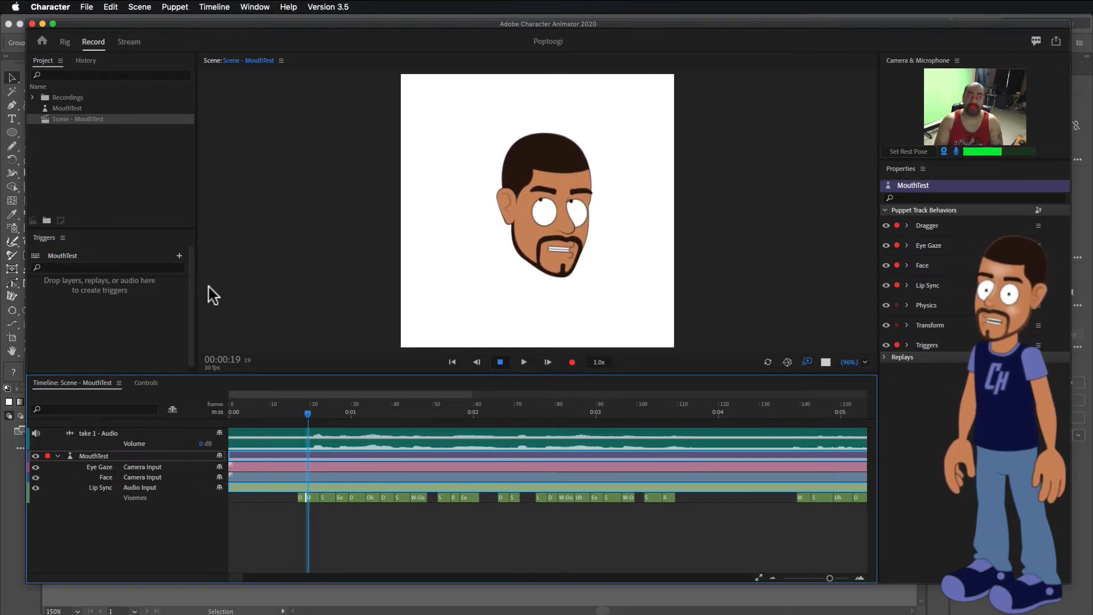
Switch to Adobe Photoshop and its open MouthTest.psd document
click(11, 520)
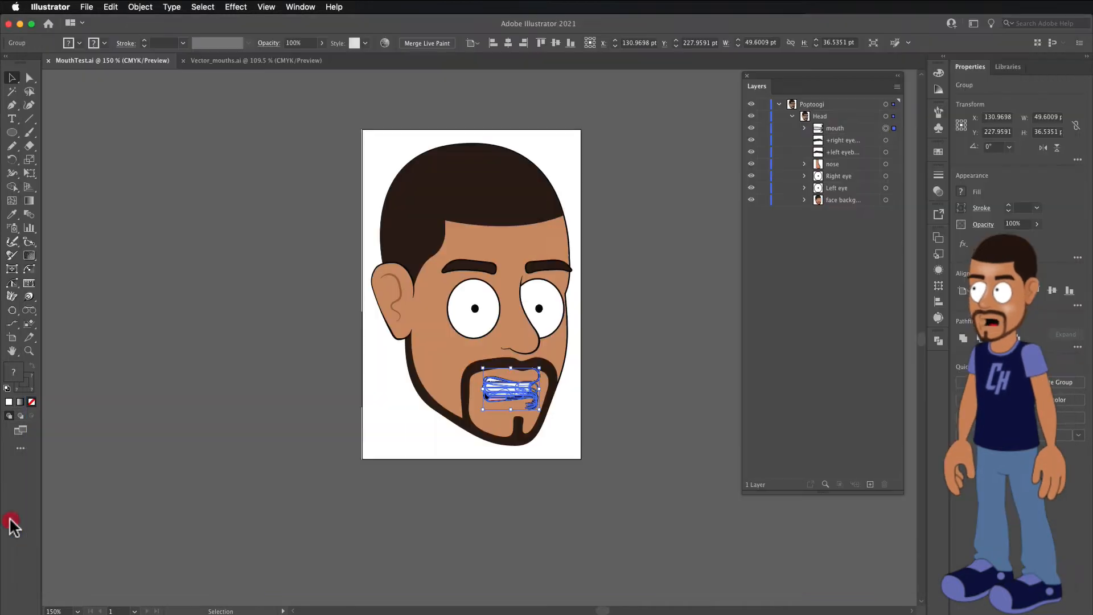
mouse_move(1090, 231)
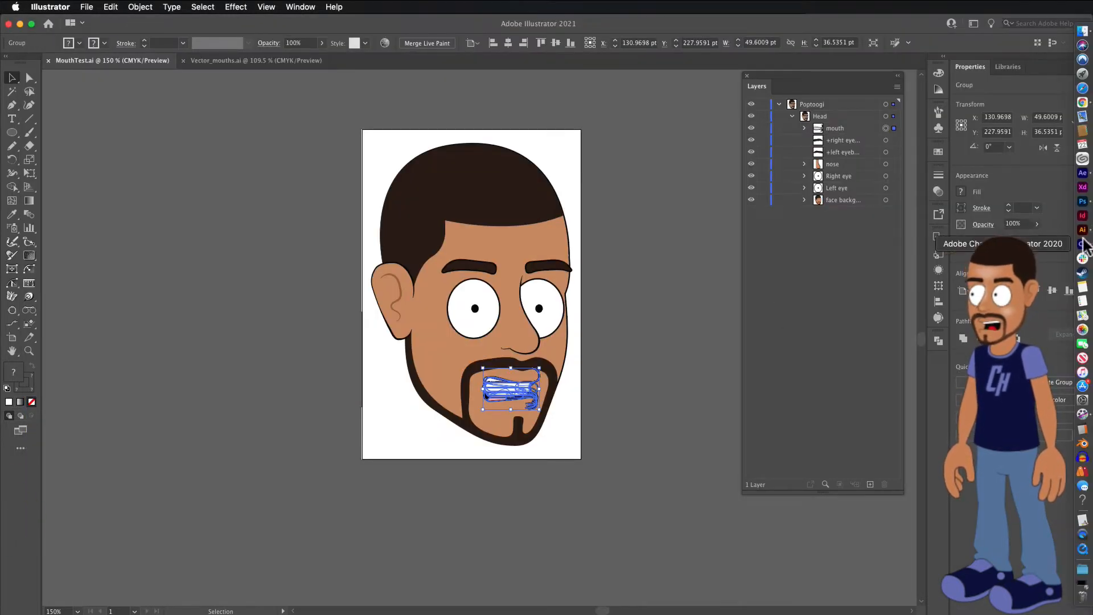
click(1082, 201)
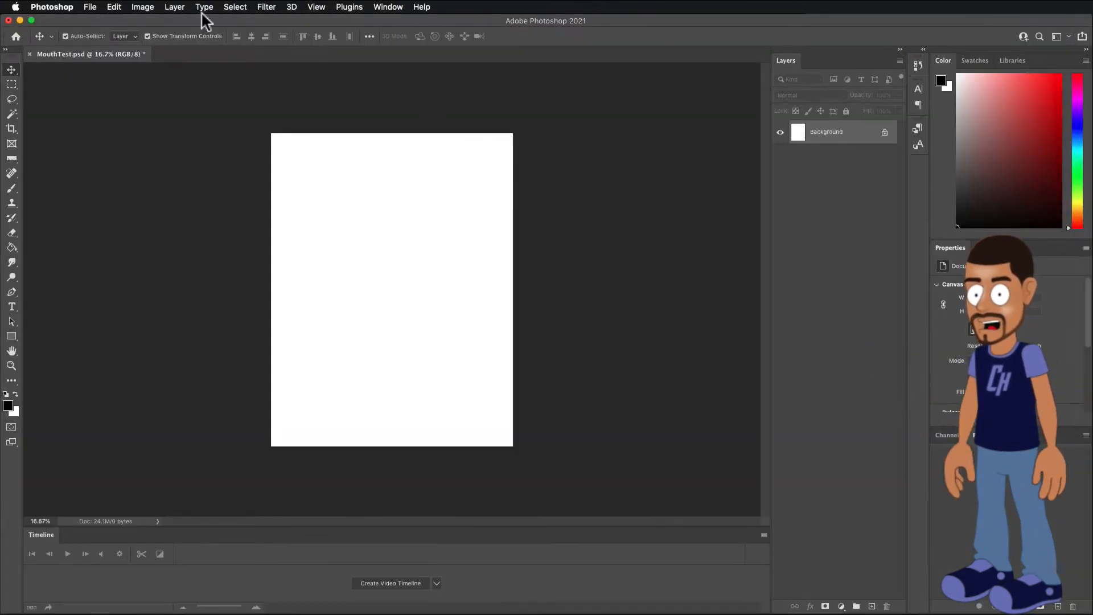
Place Poptoogi-Head-Only-01.png from the Desktop as an embedded image and scale it up to about 216%
click(76, 3)
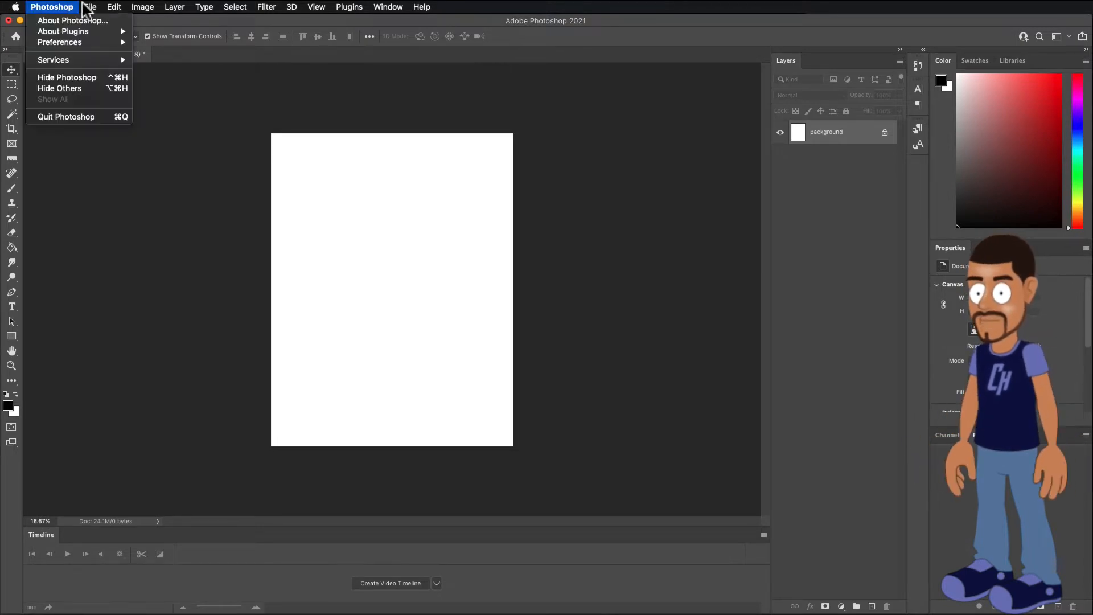
mouse_move(87, 4)
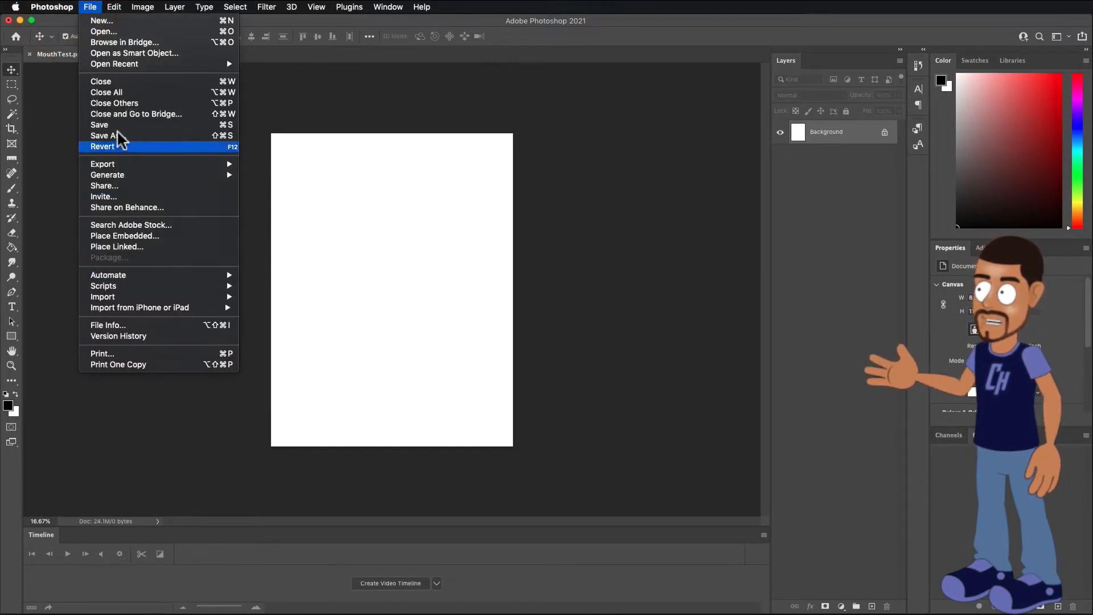
mouse_move(121, 294)
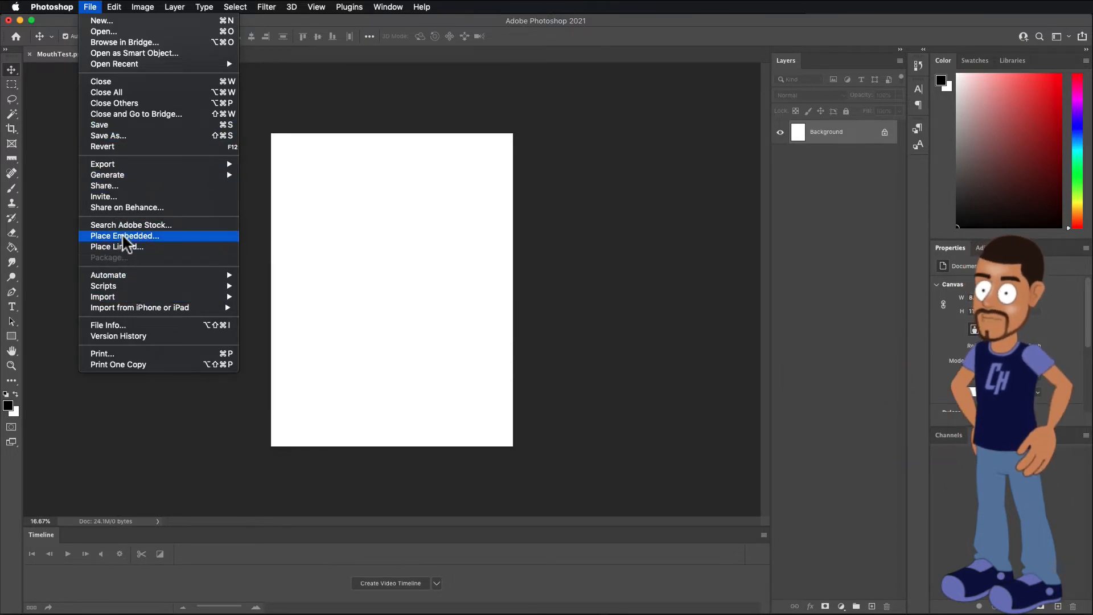
click(147, 237)
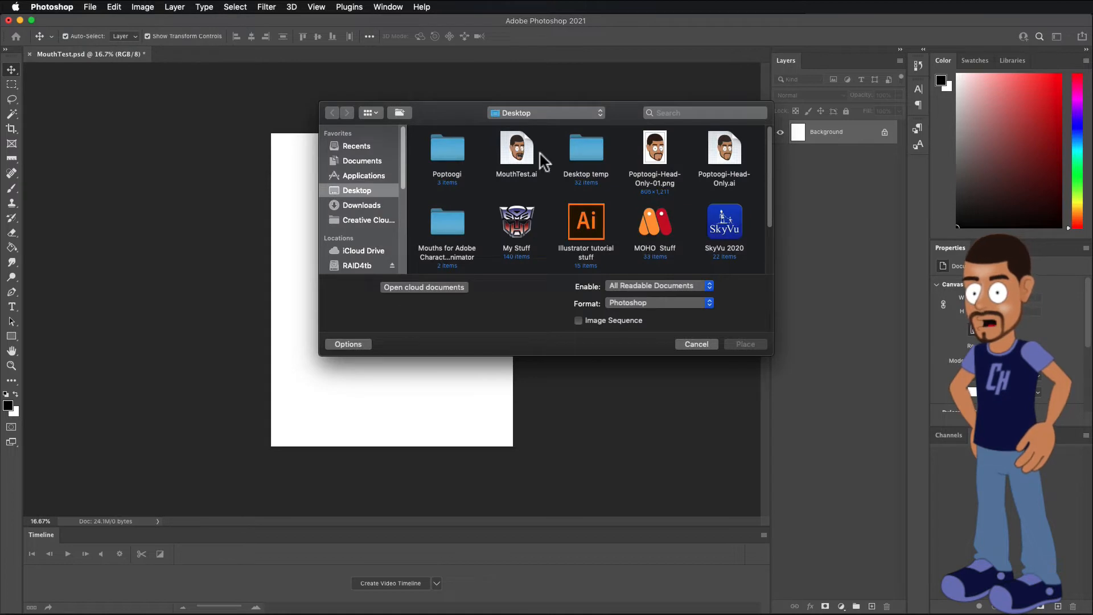
click(661, 147)
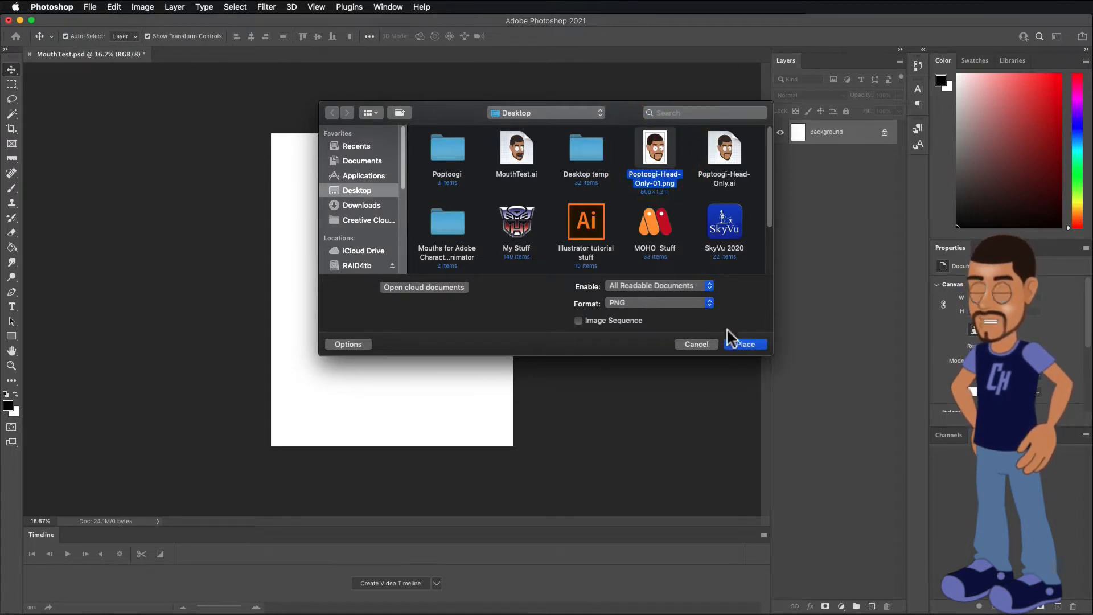
key(Return)
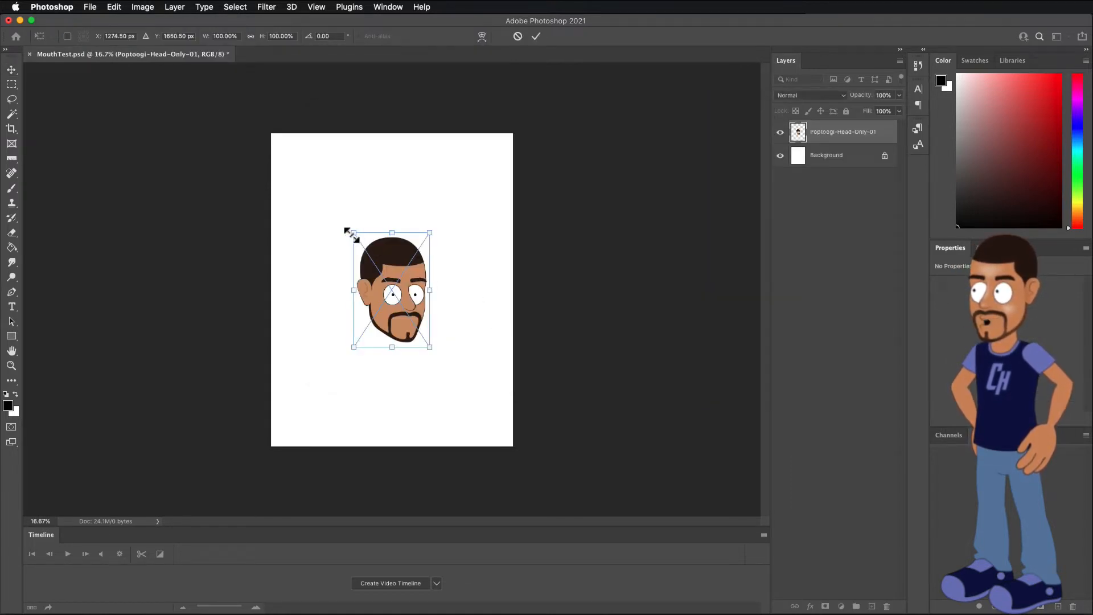
drag(353, 234, 290, 178)
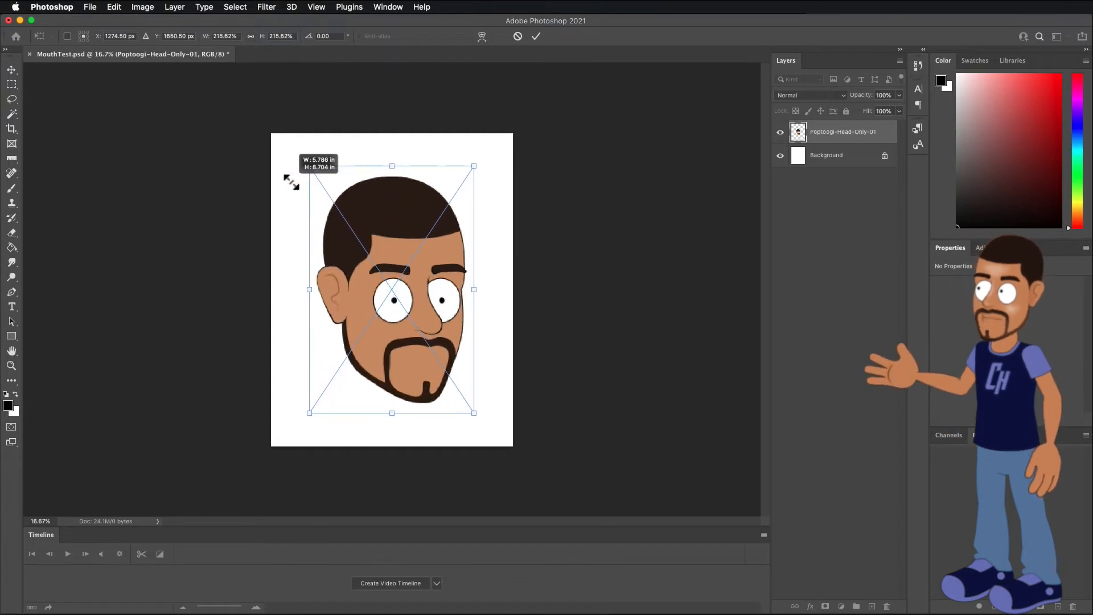
double_click(369, 290)
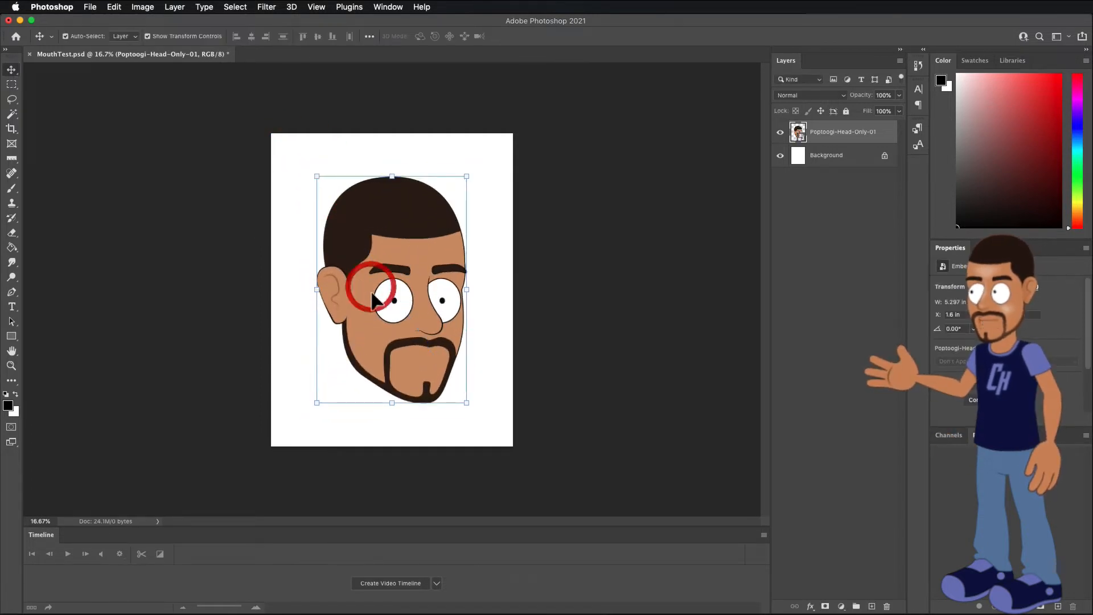
Rasterize the placed head layer and delete the white Background layer
right_click(847, 132)
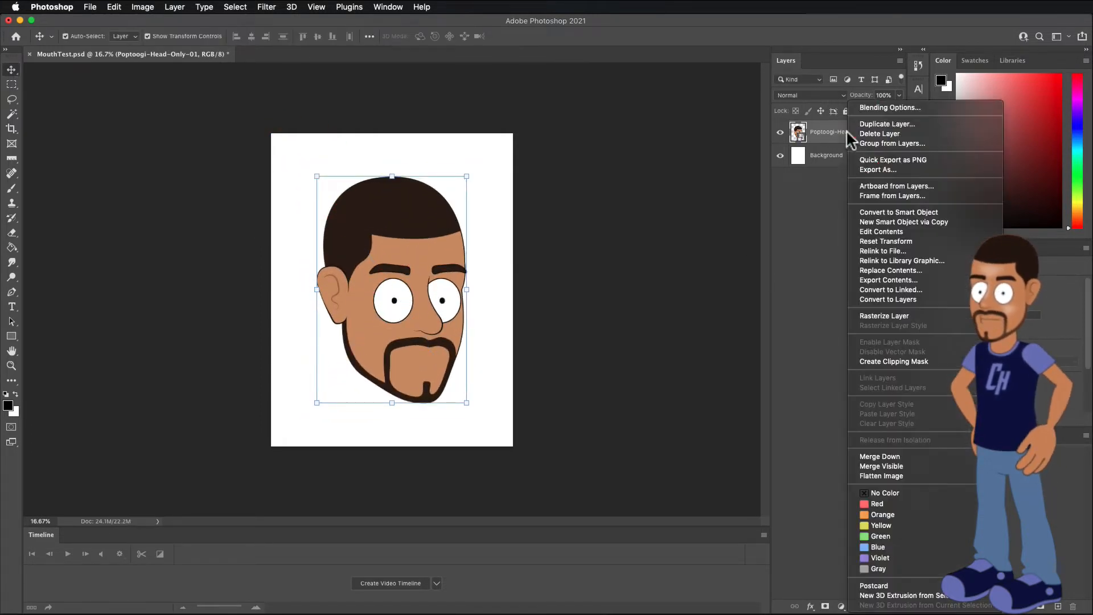
click(874, 317)
click(490, 295)
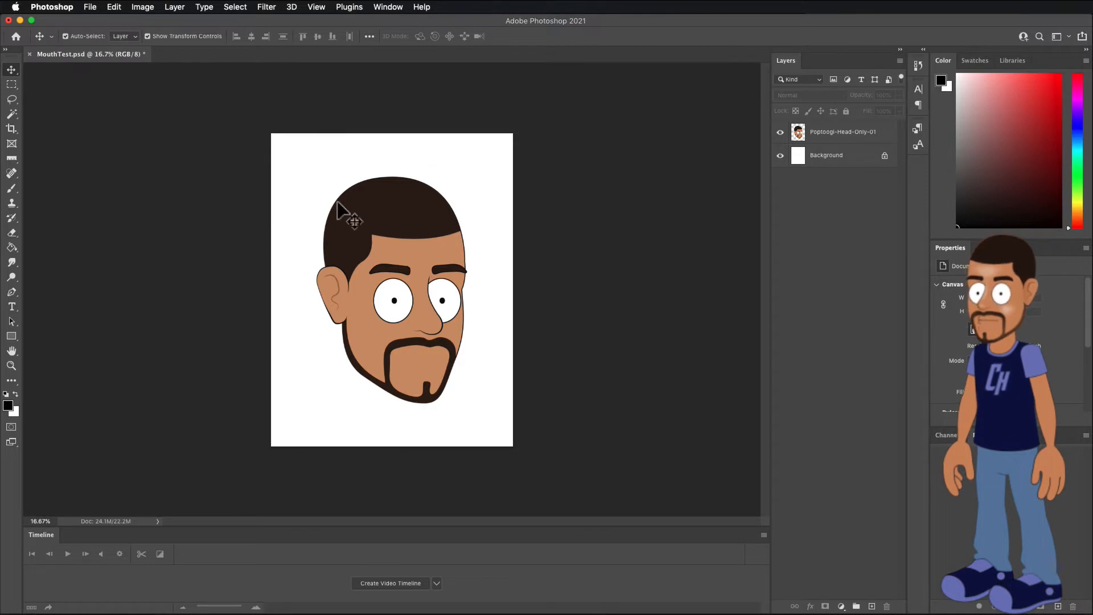
drag(818, 162, 886, 606)
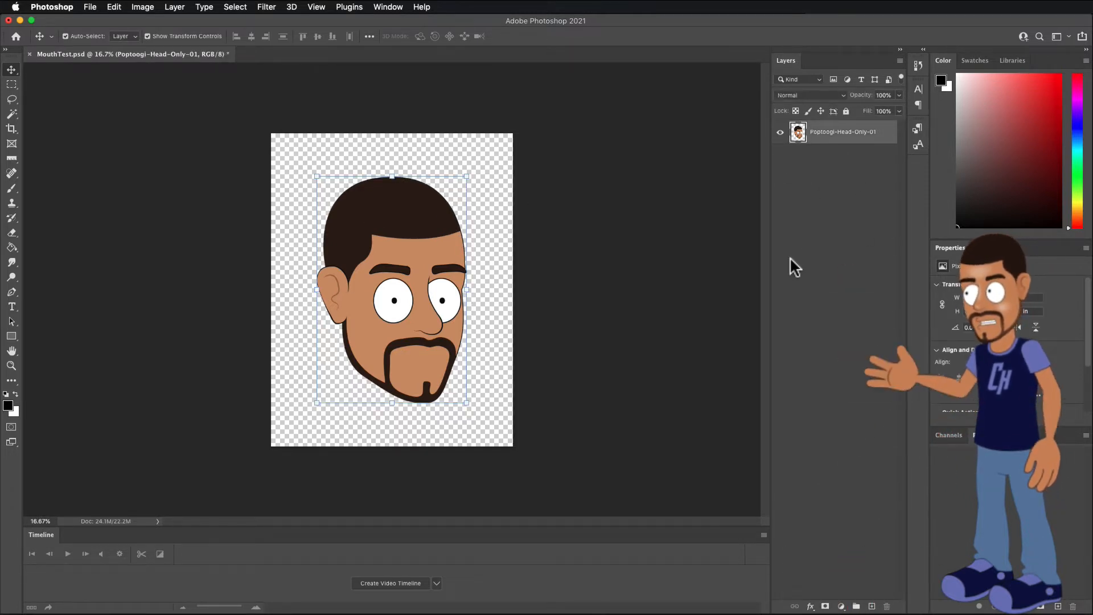
Create two layer groups above the head artwork and name them Poptoogi and Head
click(855, 606)
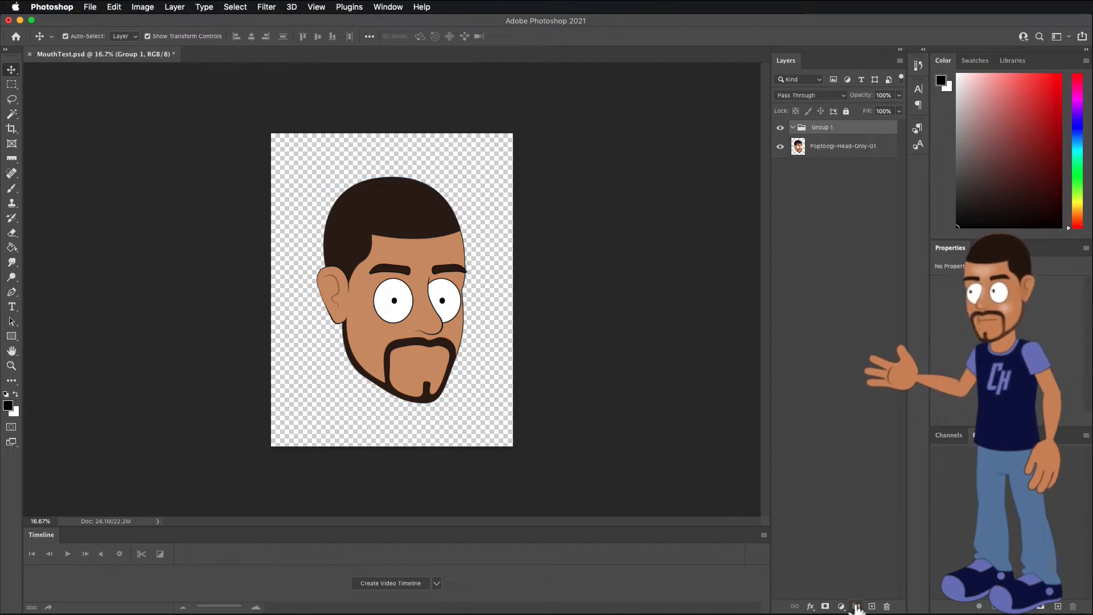
click(855, 606)
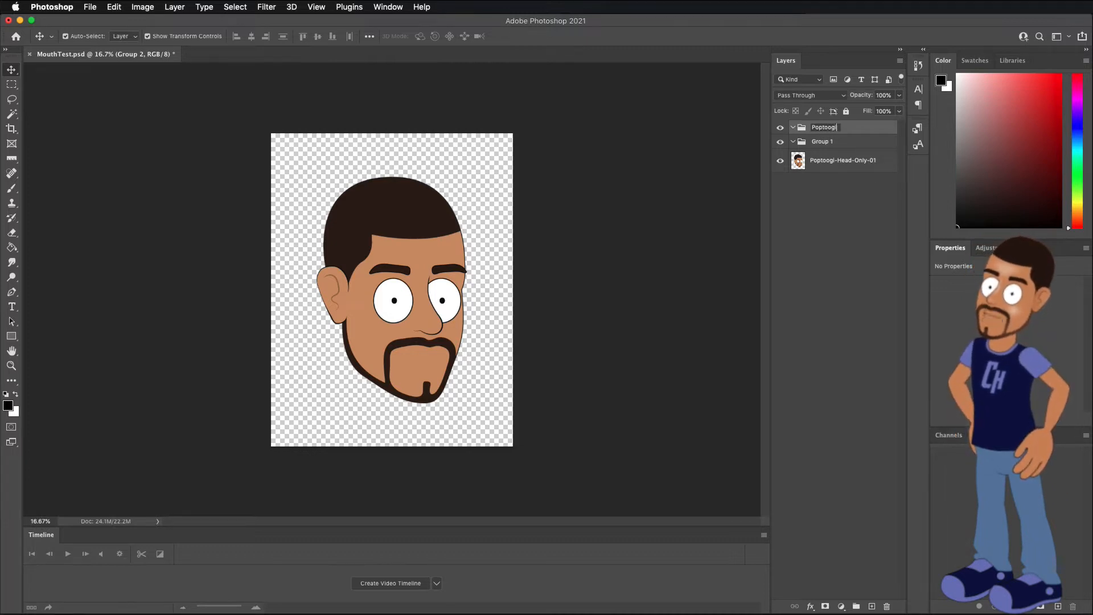
double_click(823, 142)
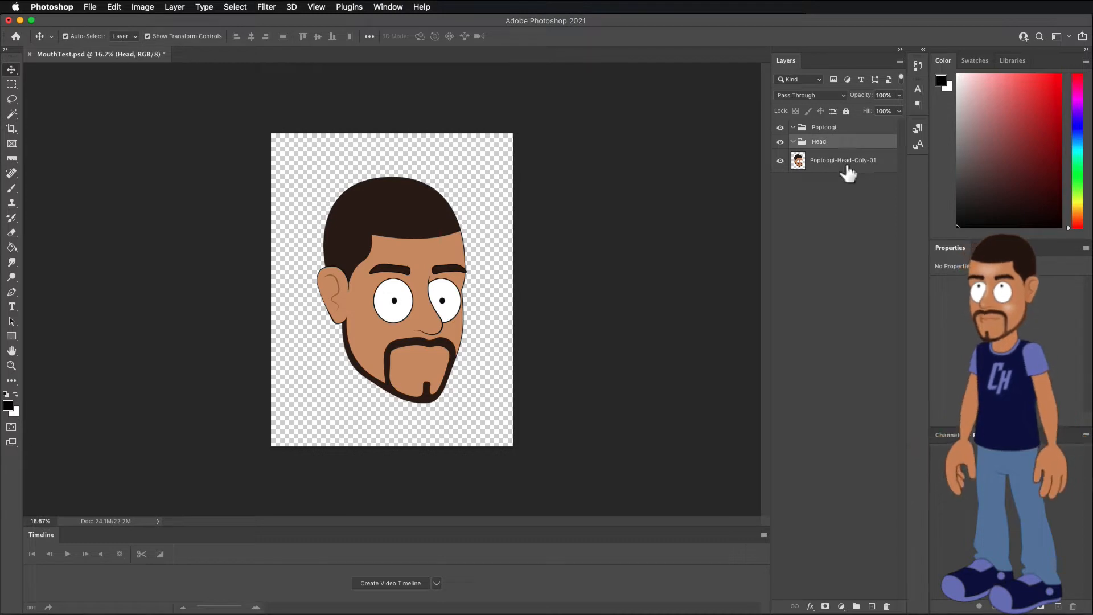
Move the Poptoogi-Head-Only-01 layer into the Head group and deselect it
click(831, 167)
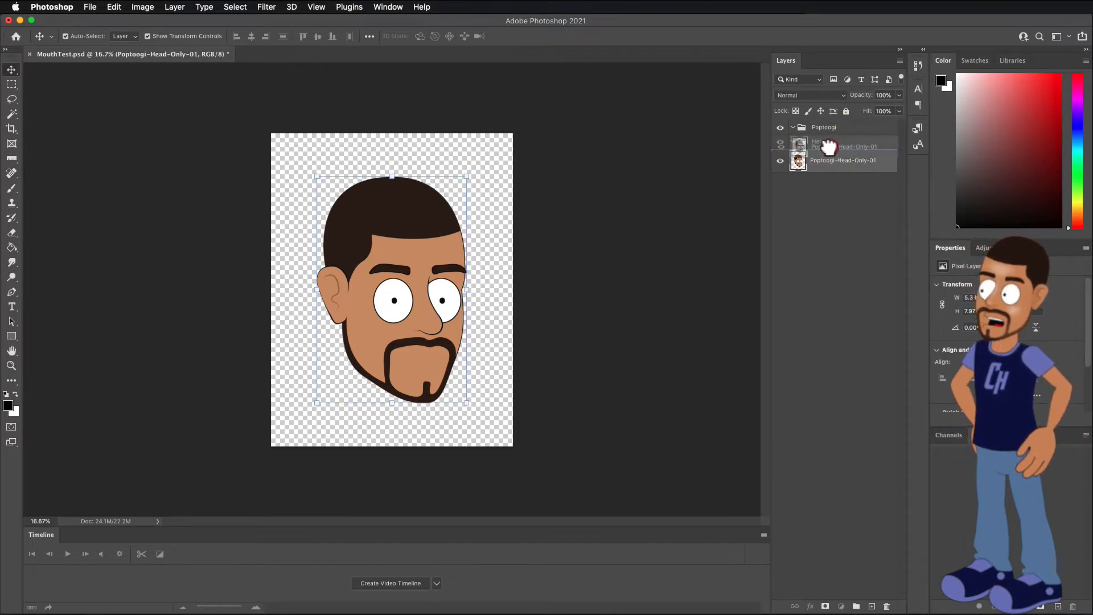
drag(828, 147, 829, 151)
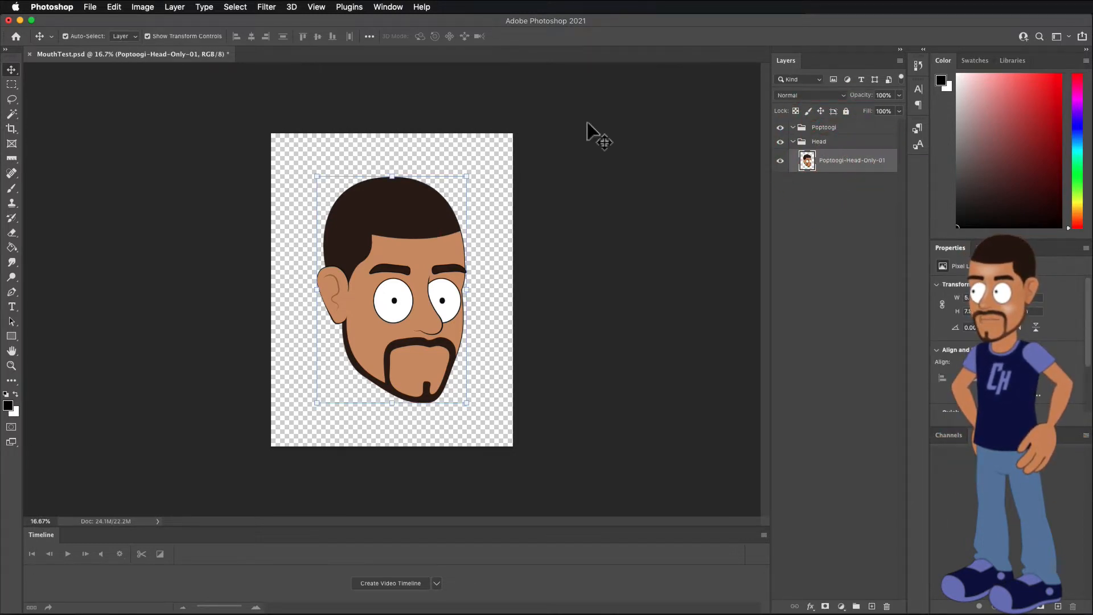
click(189, 135)
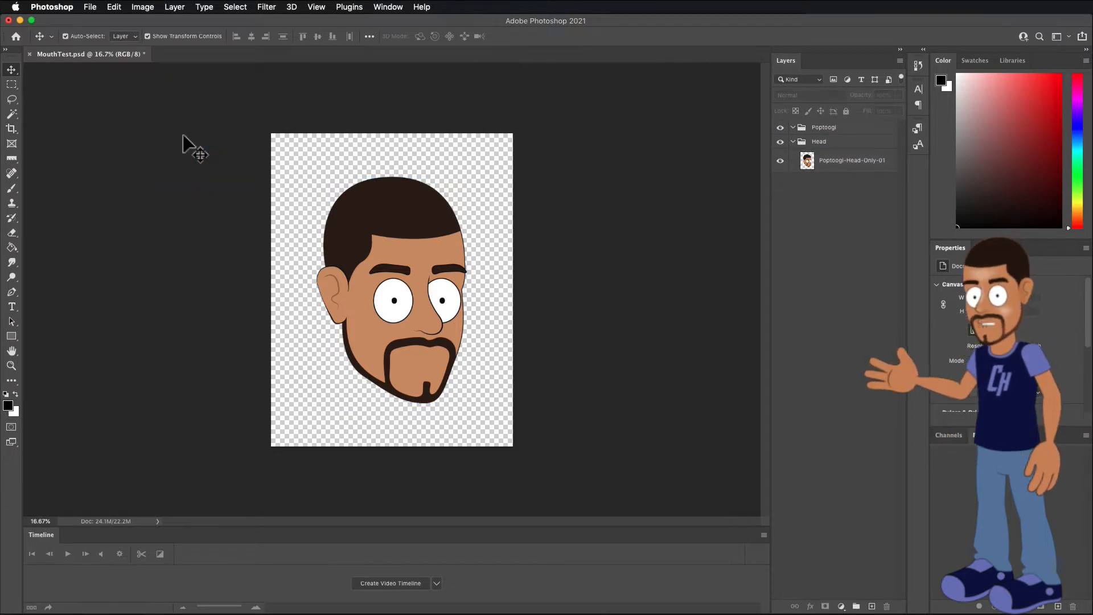
click(184, 137)
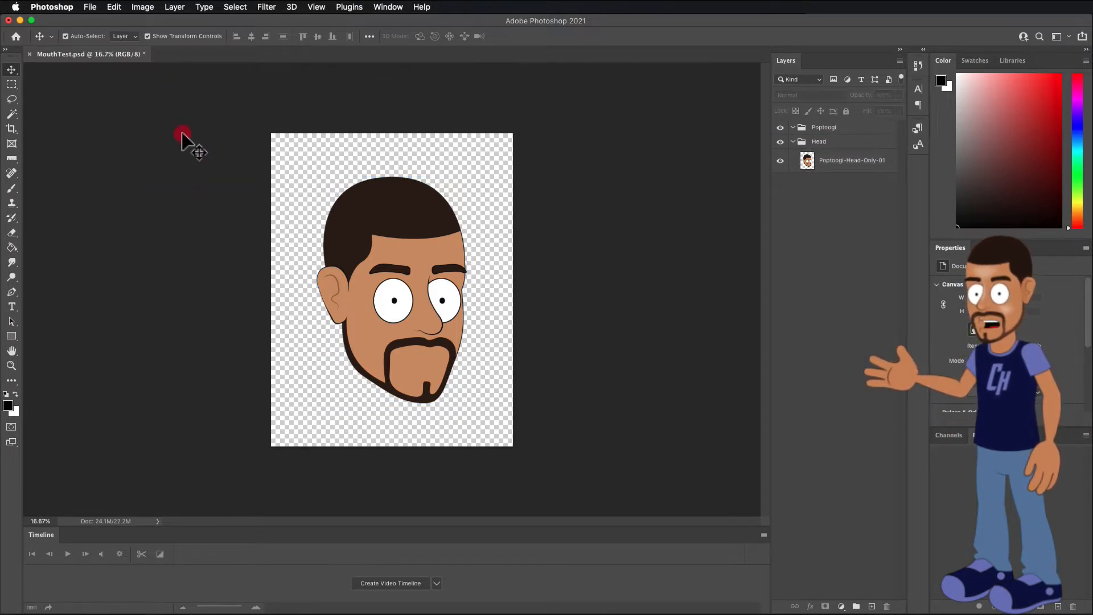
Open PNG_mouths-01.psd from the Mouths for Adobe Character Animator folder on the Desktop
click(91, 7)
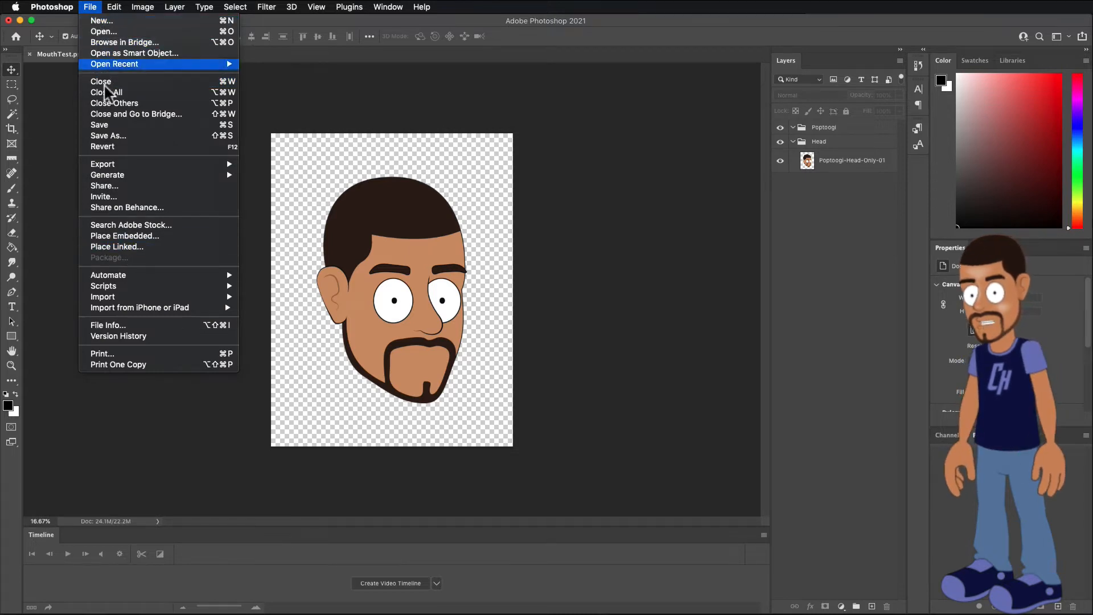
click(107, 31)
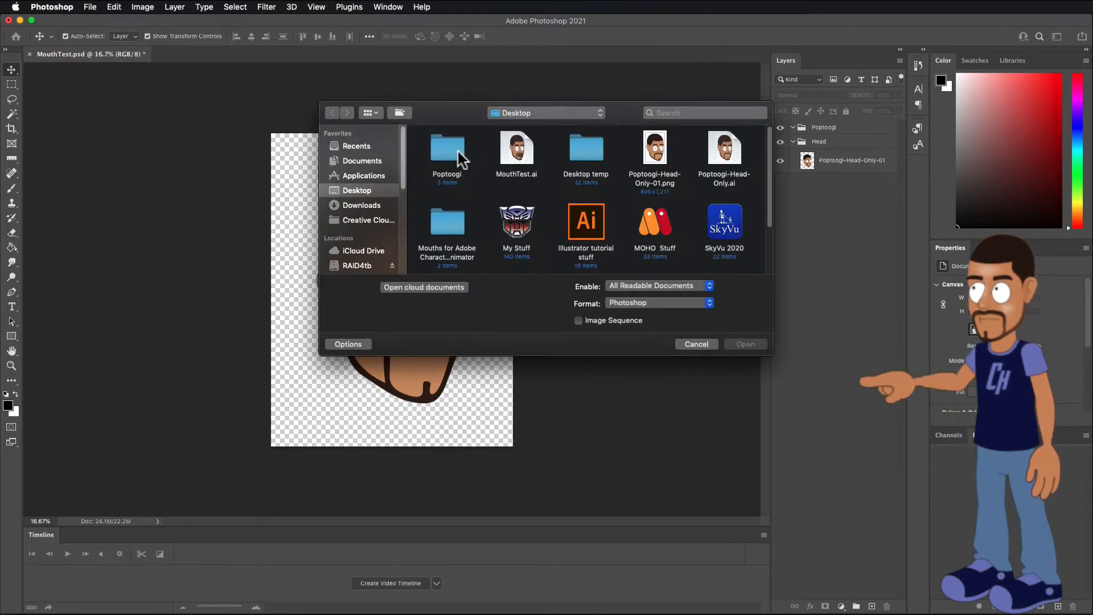
double_click(447, 230)
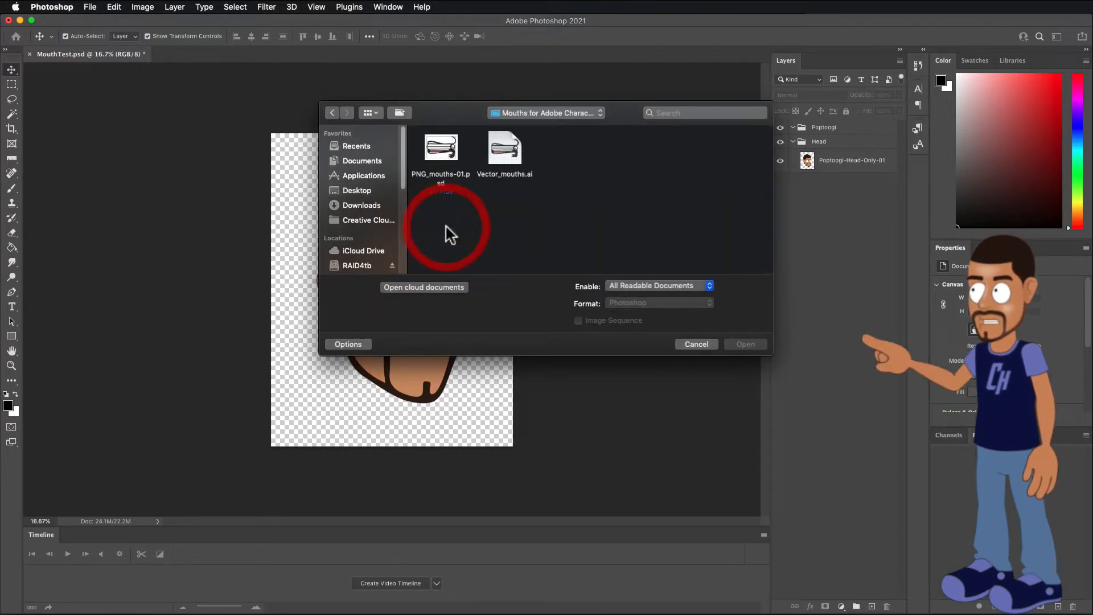
click(444, 152)
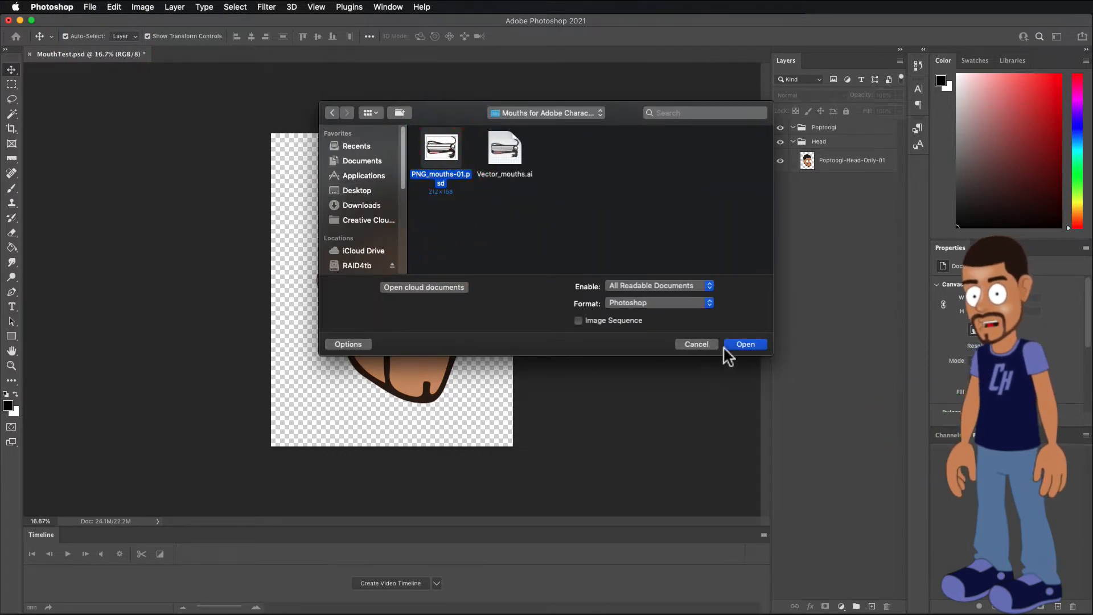
click(745, 345)
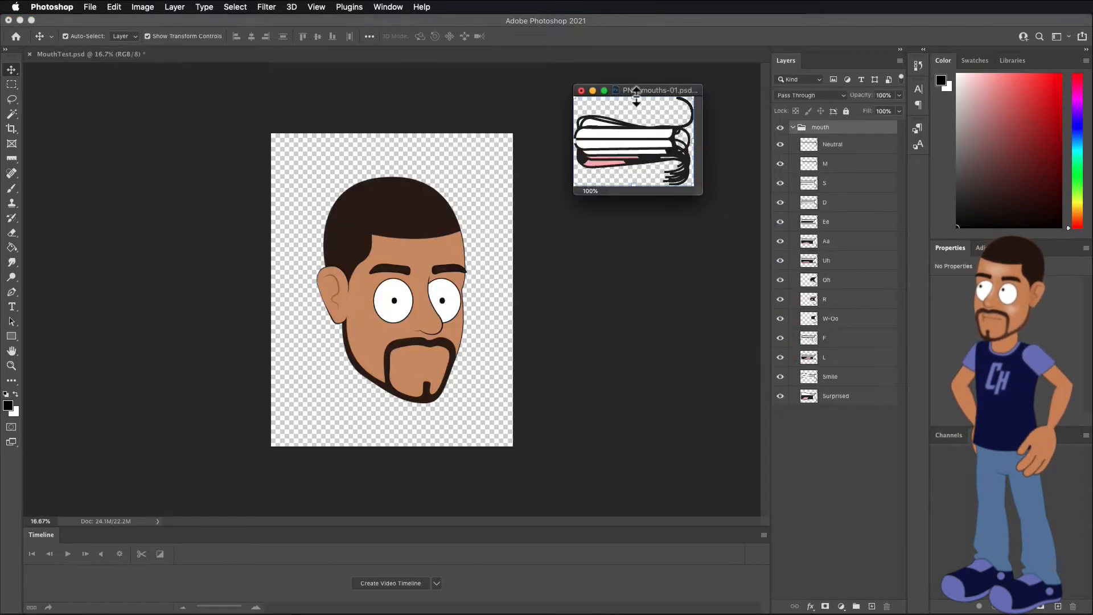
Copy the mouth group into the MouthTest document, scale it to about 203%, and position it inside the goatee
drag(636, 94, 671, 100)
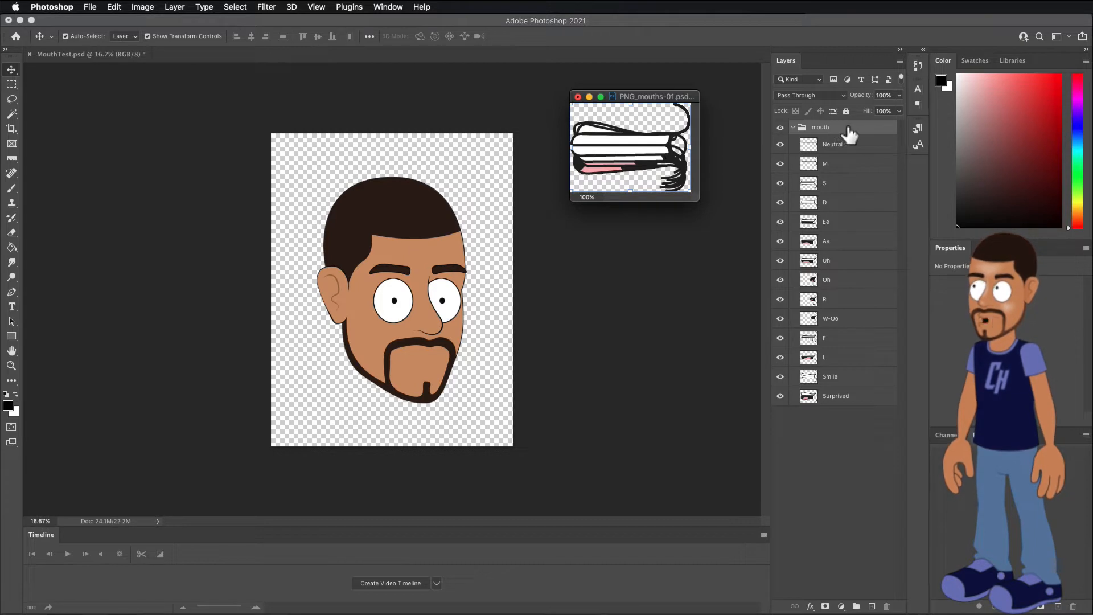
drag(832, 124, 396, 386)
key(super+t)
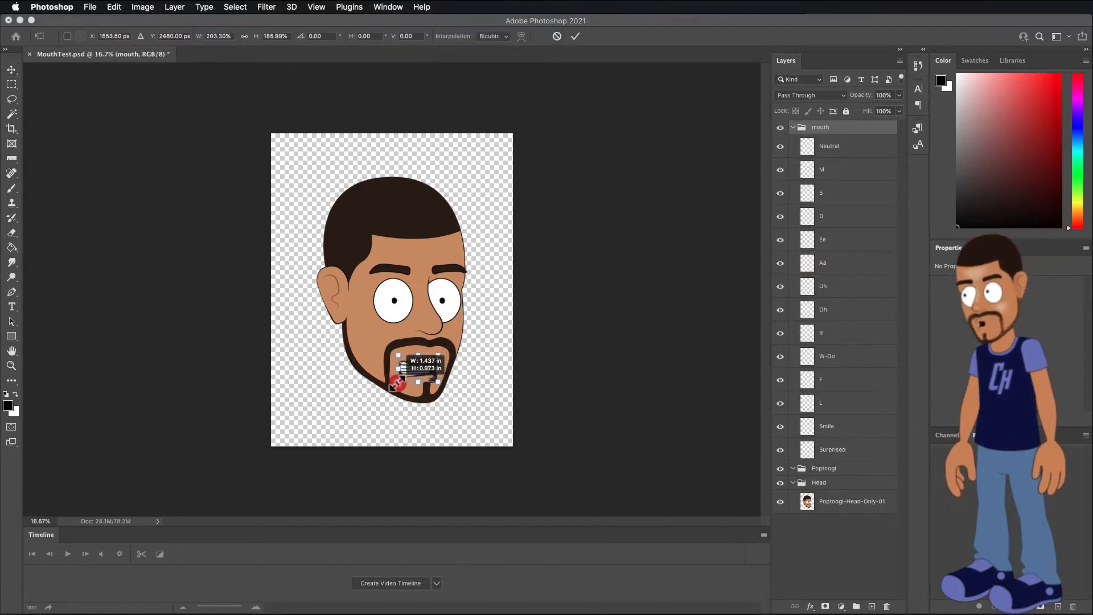
double_click(418, 360)
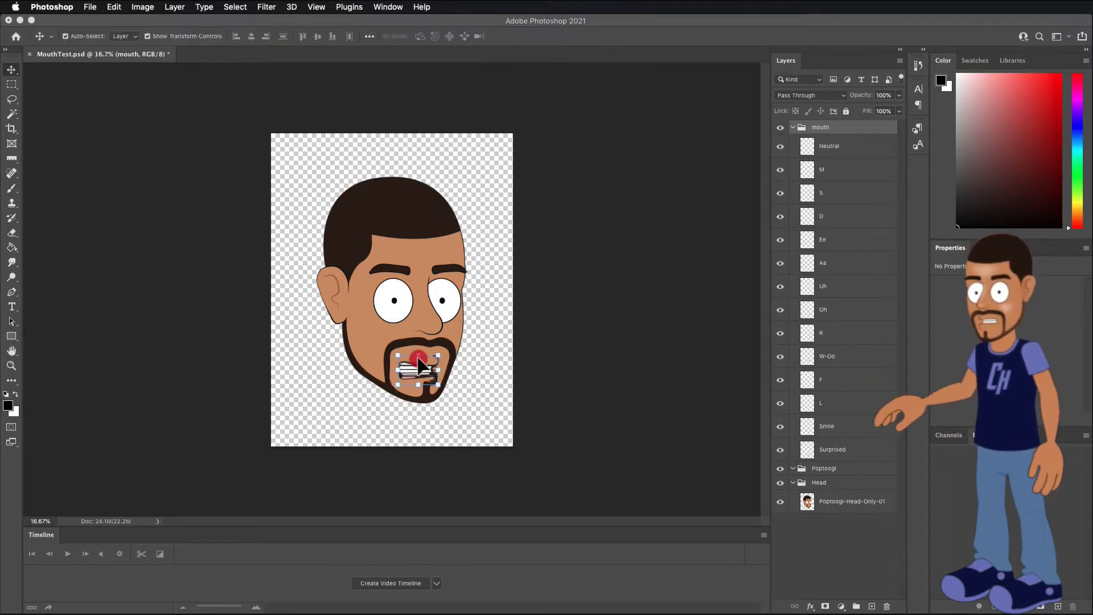
key(super+z)
mouse_move(420, 369)
mouse_down()
mouse_move(397, 384)
mouse_move(416, 365)
mouse_move(434, 373)
mouse_move(430, 361)
mouse_move(421, 366)
mouse_up()
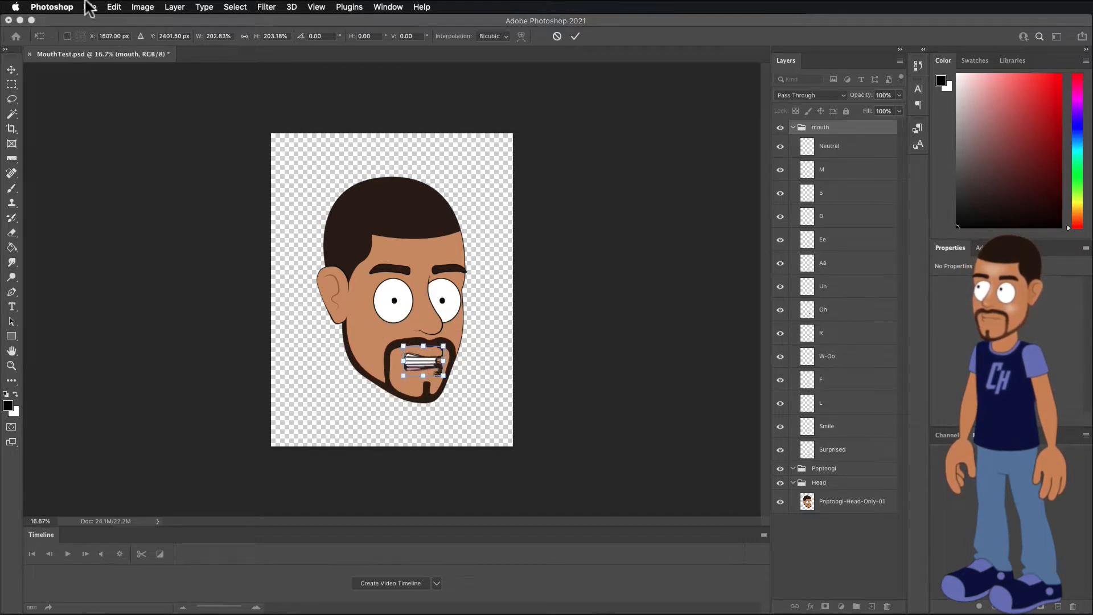
Collapse the mouth group and move it into the Head group above the head artwork
click(793, 127)
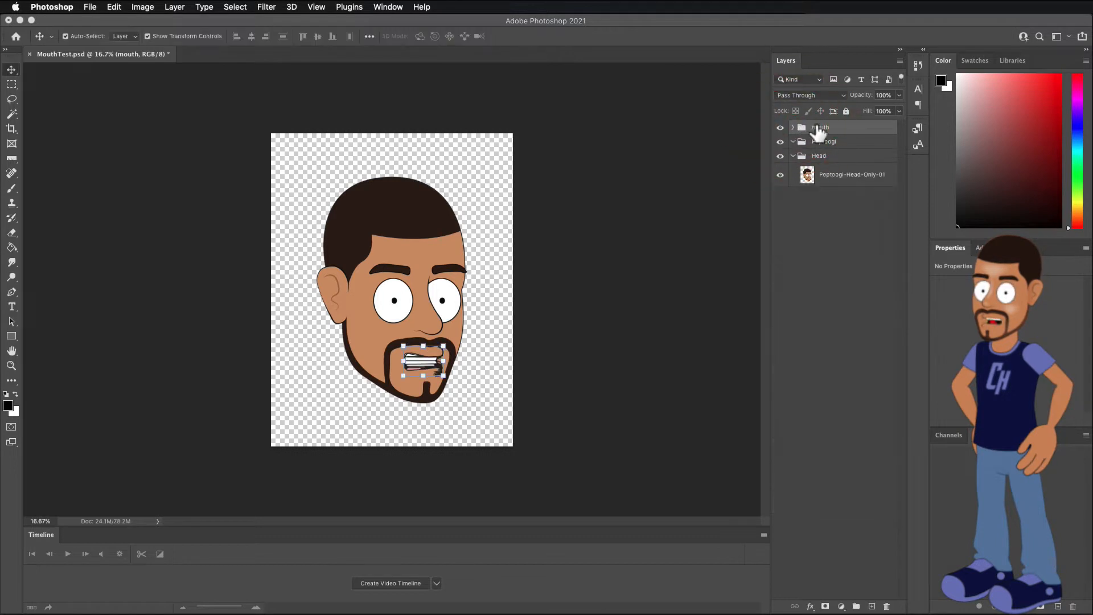
double_click(818, 156)
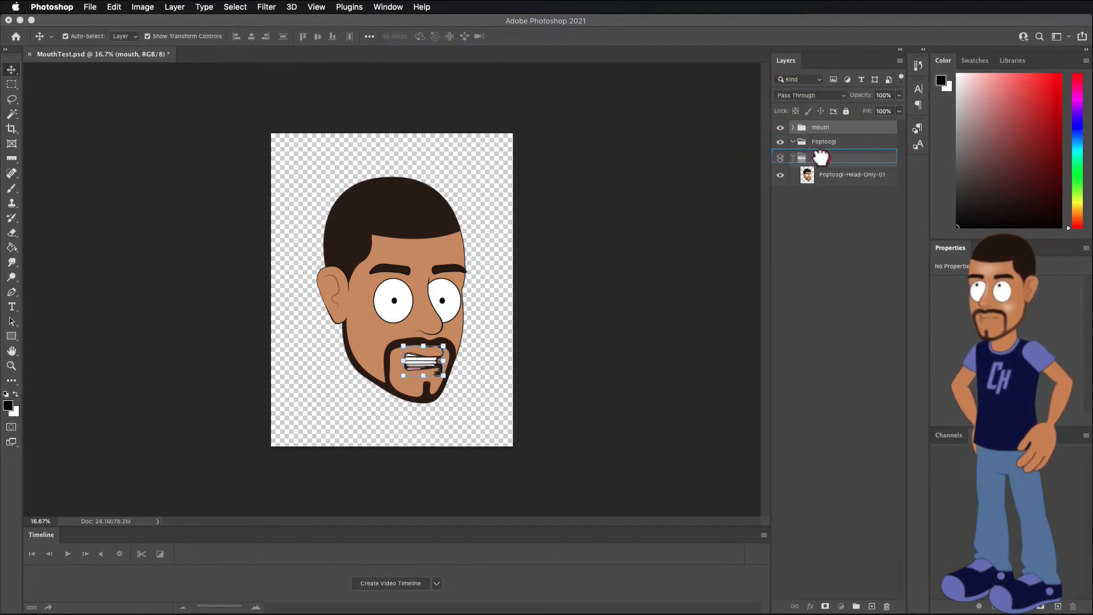
drag(821, 156, 822, 158)
click(802, 145)
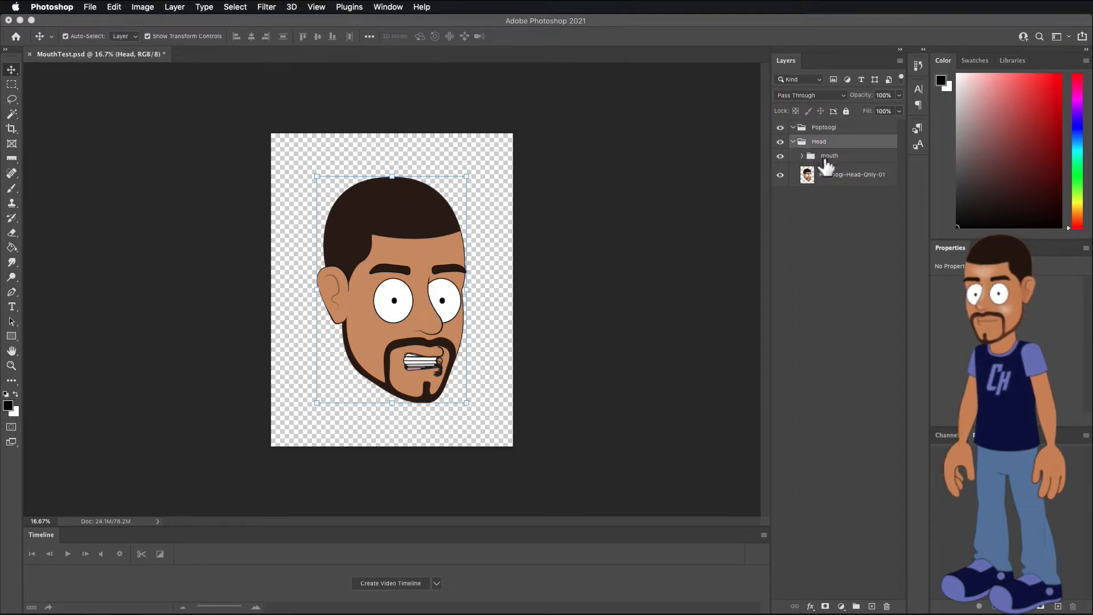
Rename the Poptoogi-Head-Only-01 layer as Face
click(832, 178)
double_click(833, 175)
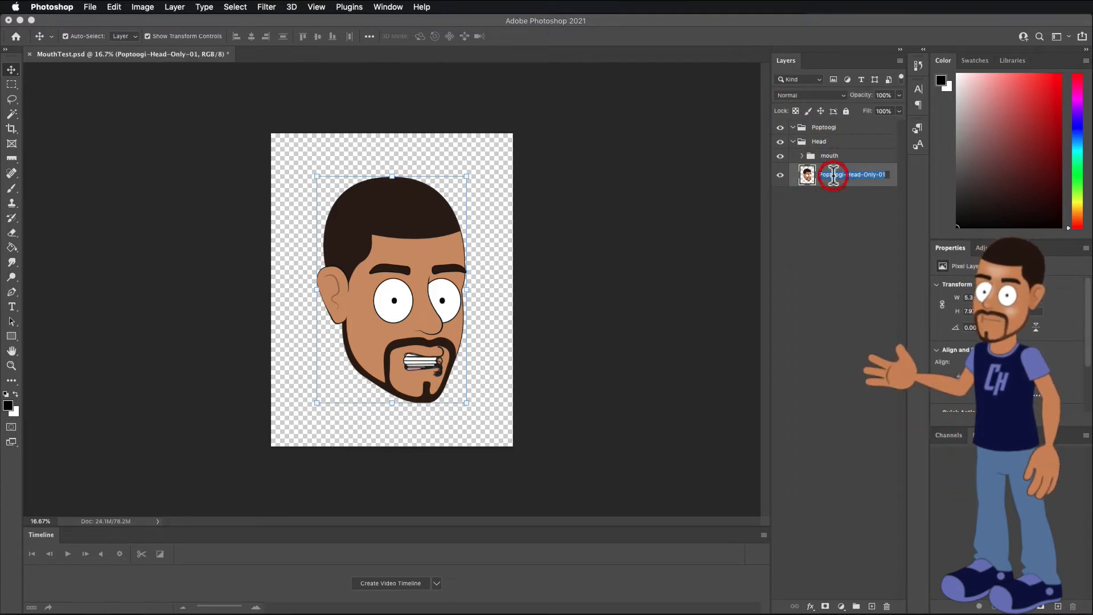
text(FAce)
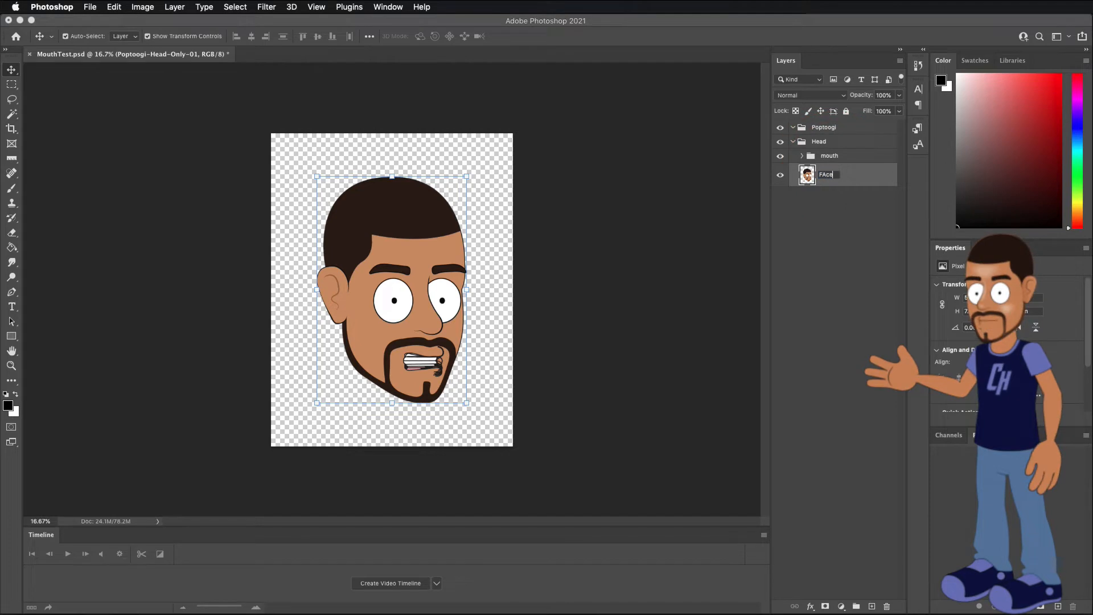
key(BackSpace)
key(BackSpace)
key(BackSpace)
text(ac)
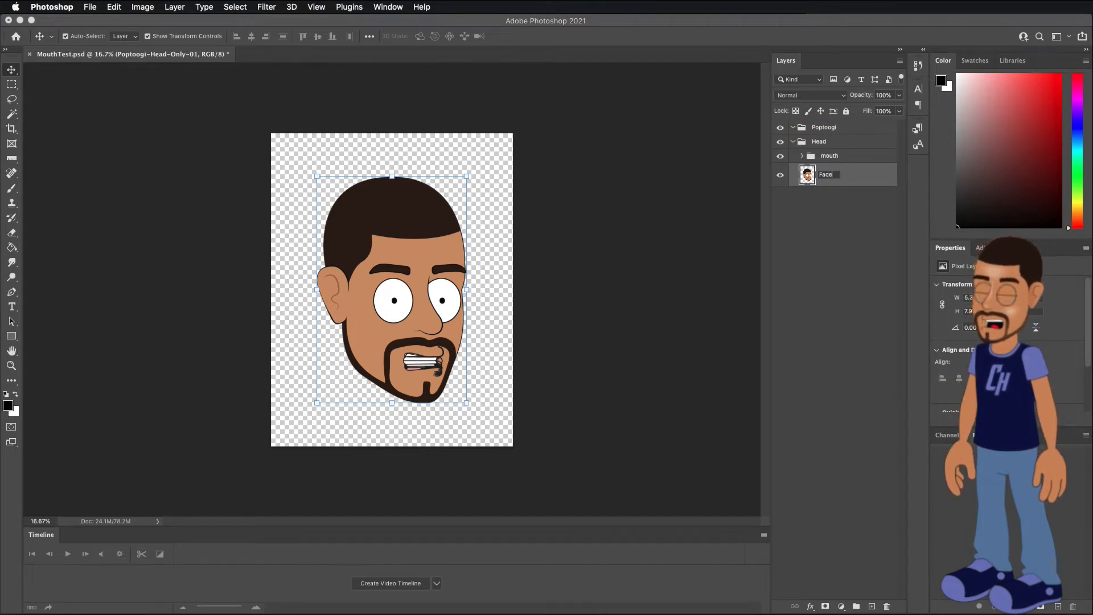
key(Return)
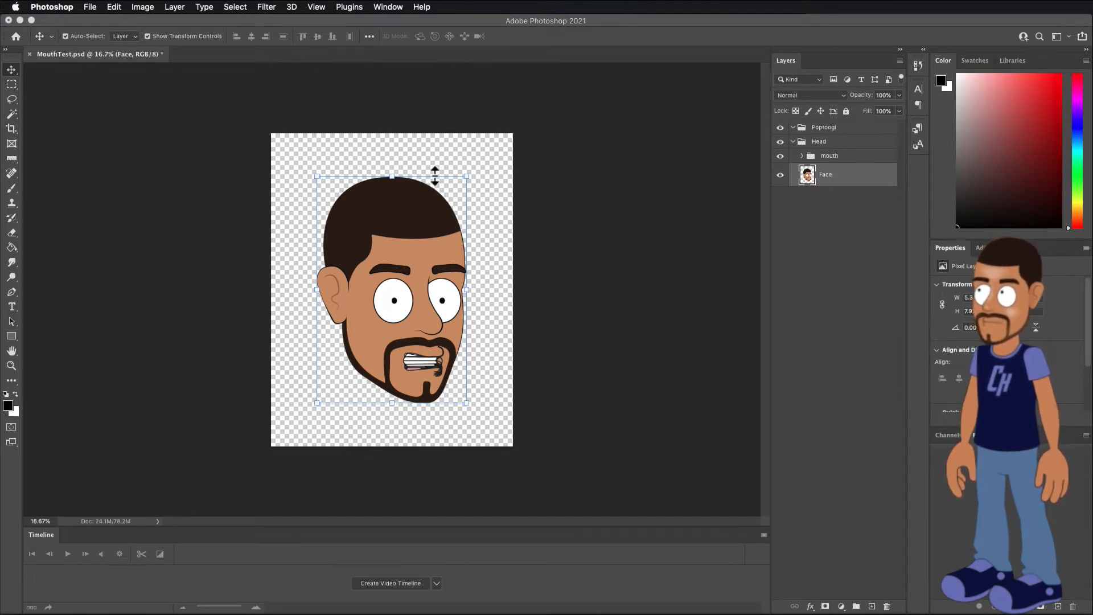
Save the document on the computer's Desktop as PSDmouthtest.psd in Photoshop format with layers and maximized compatibility
click(91, 6)
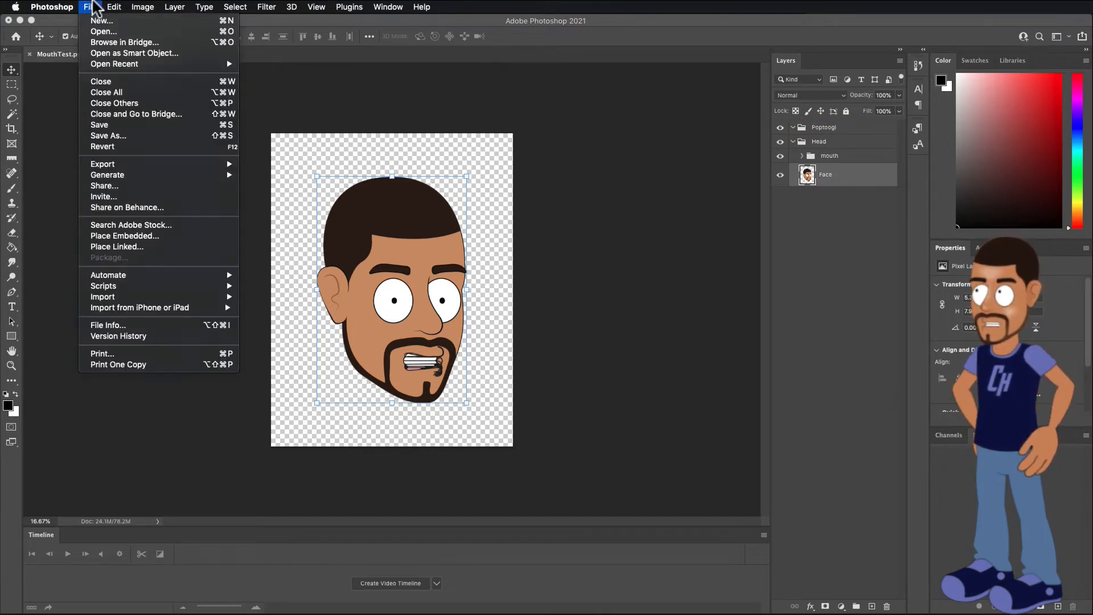
click(108, 126)
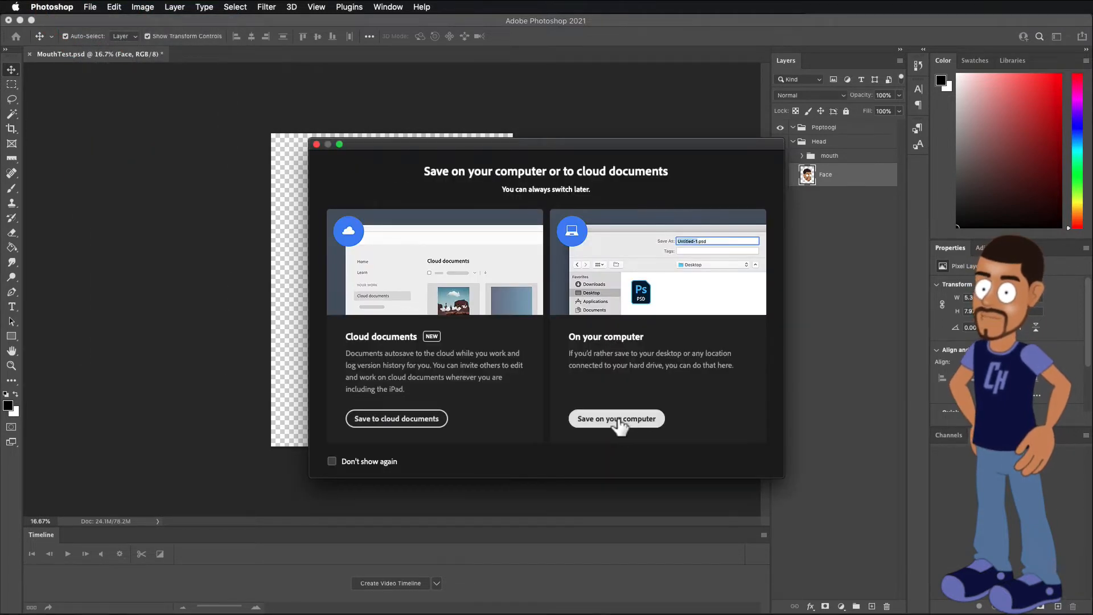
click(616, 420)
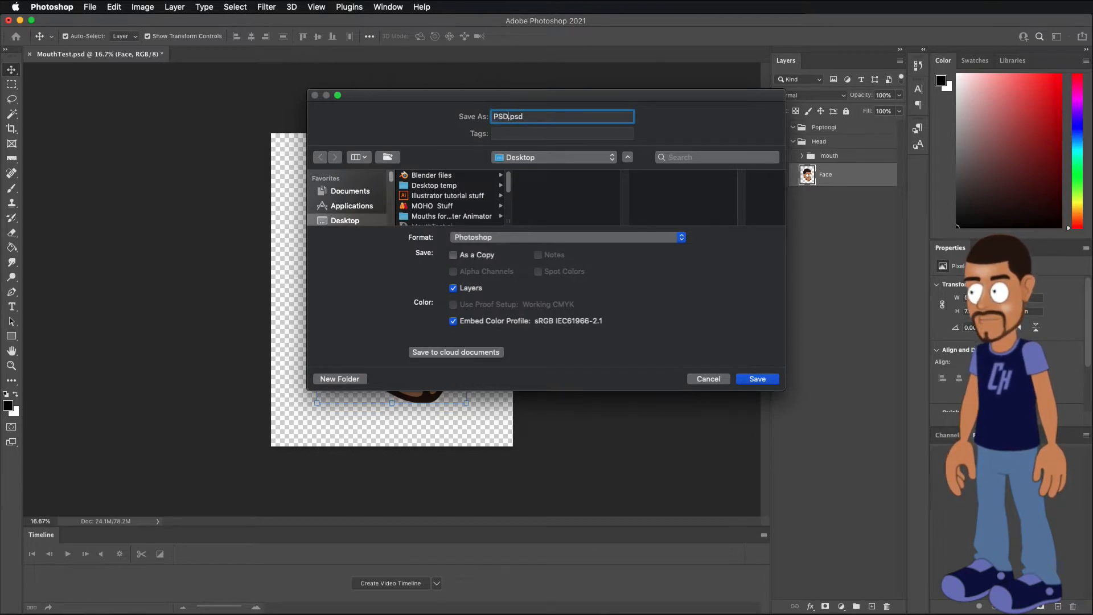
text(PSDmouthtest)
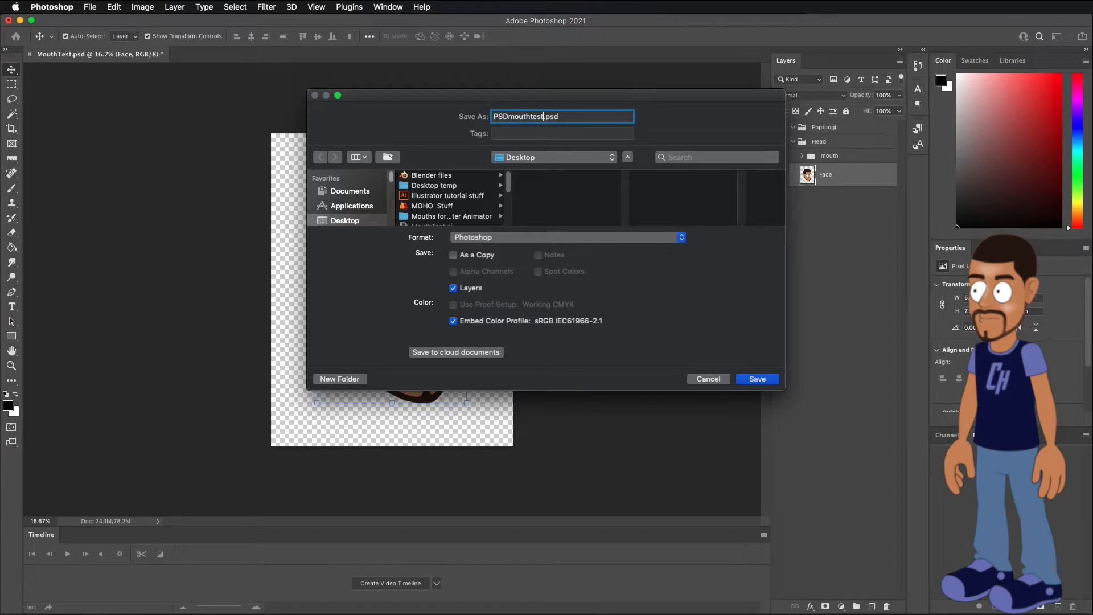
click(750, 381)
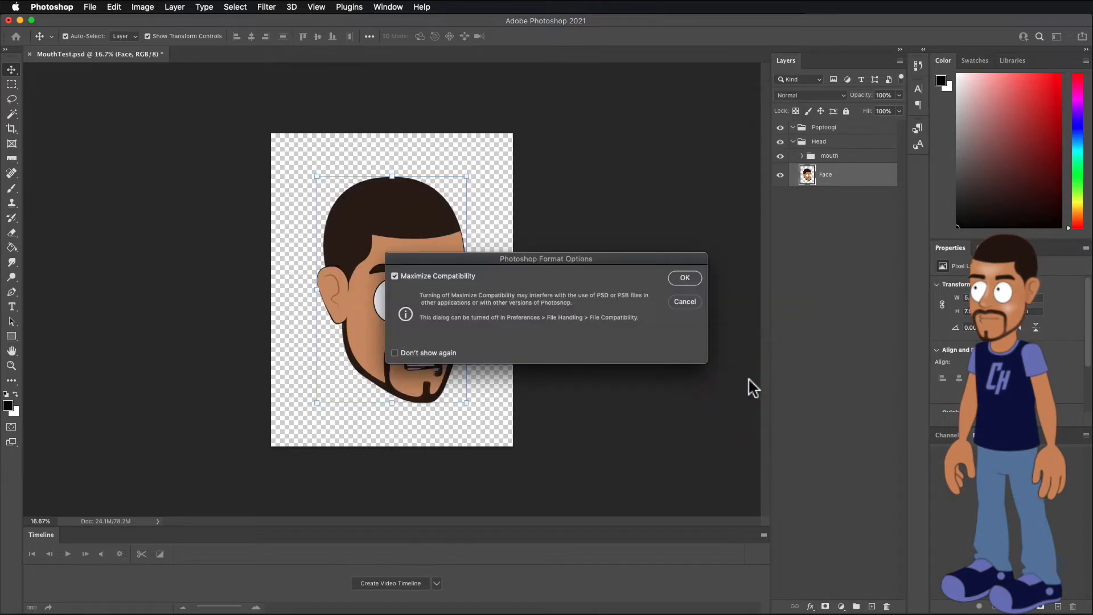
click(688, 277)
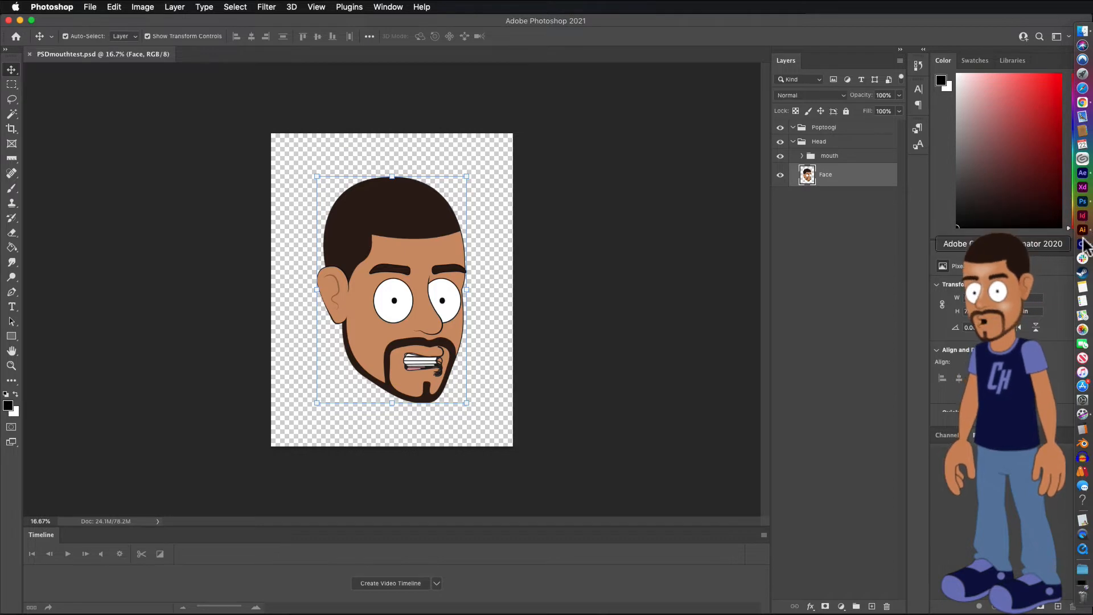
Switch to Adobe Character Animator 2020 and delete the MouthTest puppet from the project
click(1085, 239)
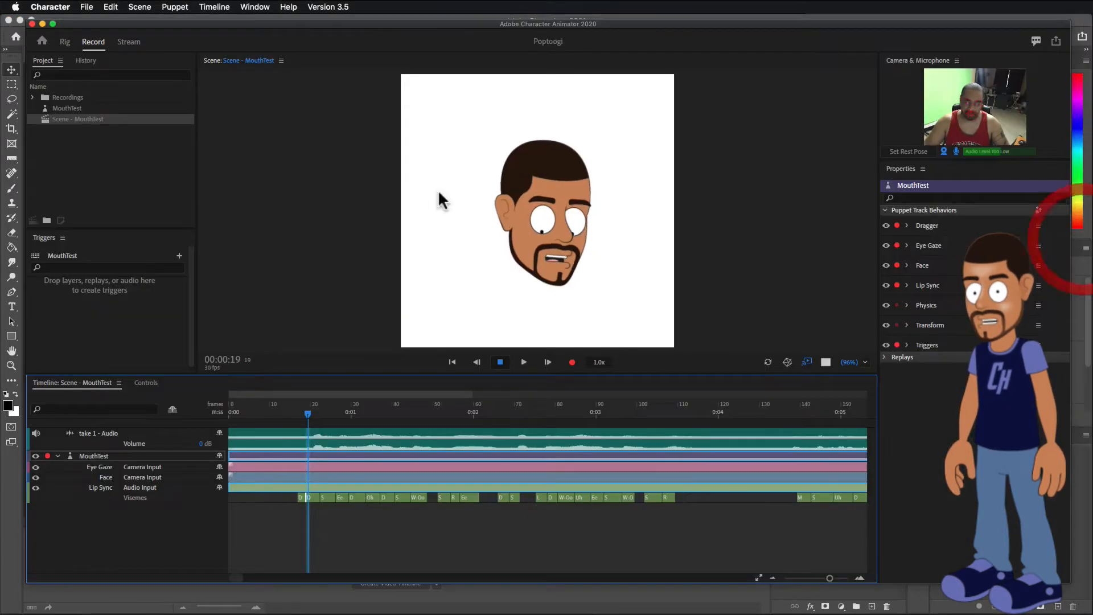
click(67, 109)
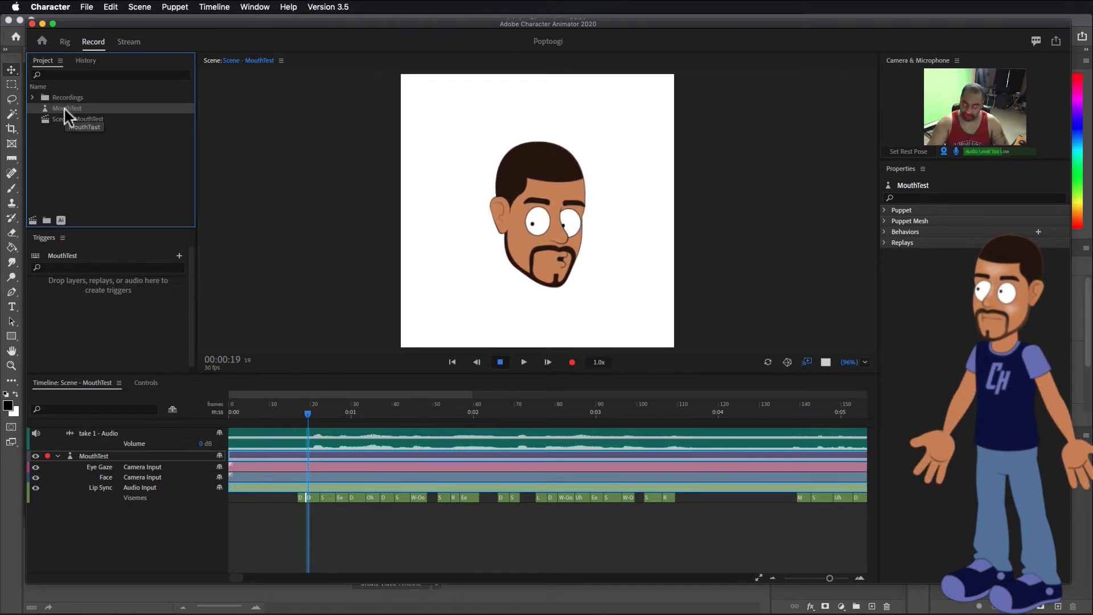
key(Delete)
Import PSDmouthtest.psd from the Desktop into the project
click(87, 6)
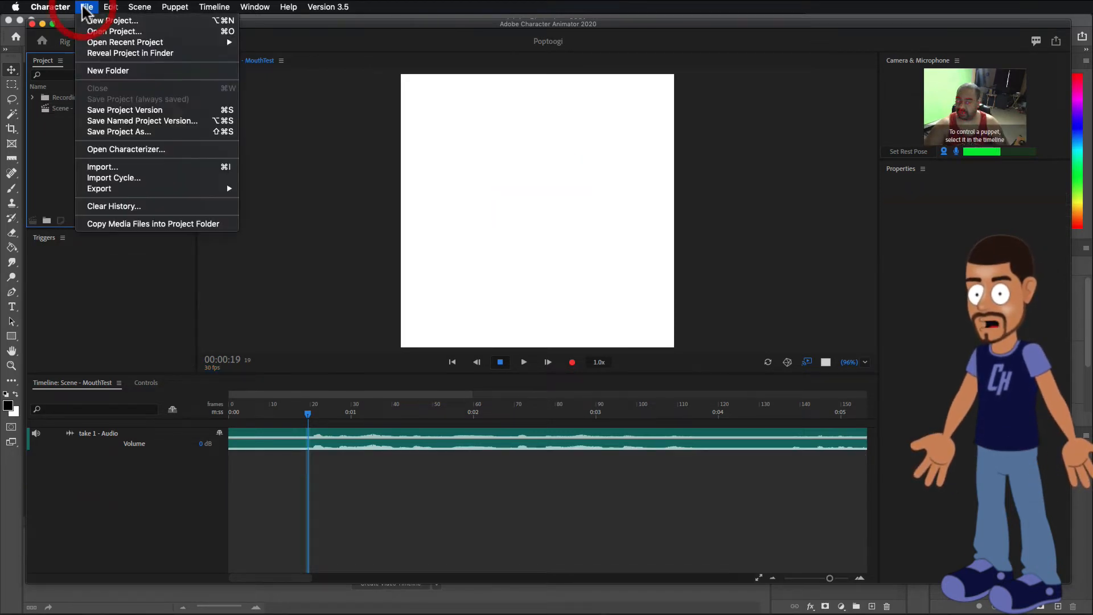
click(101, 166)
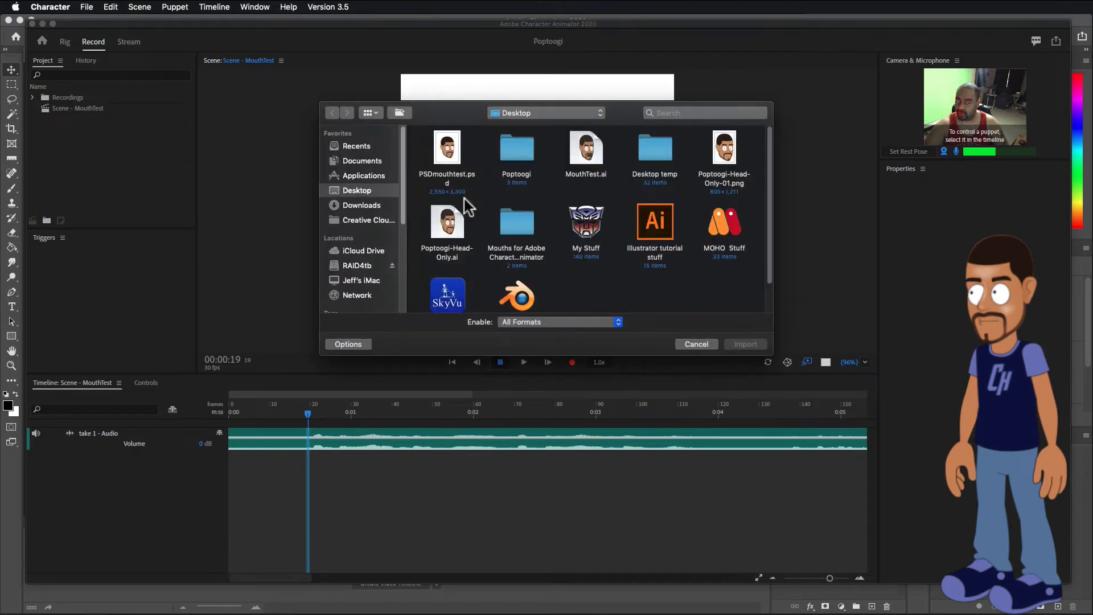
click(447, 149)
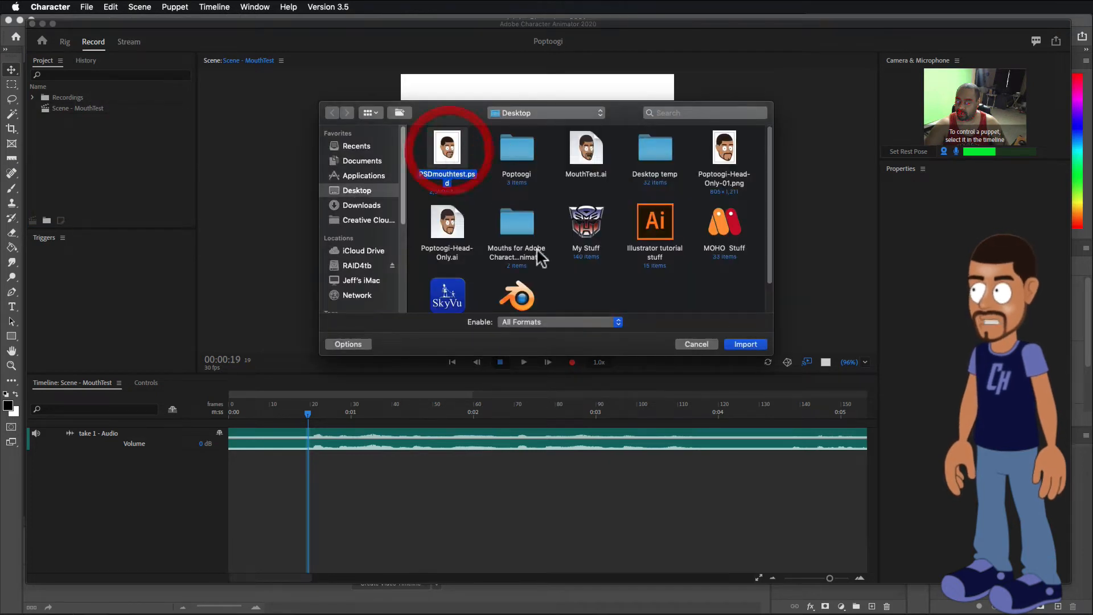
click(741, 343)
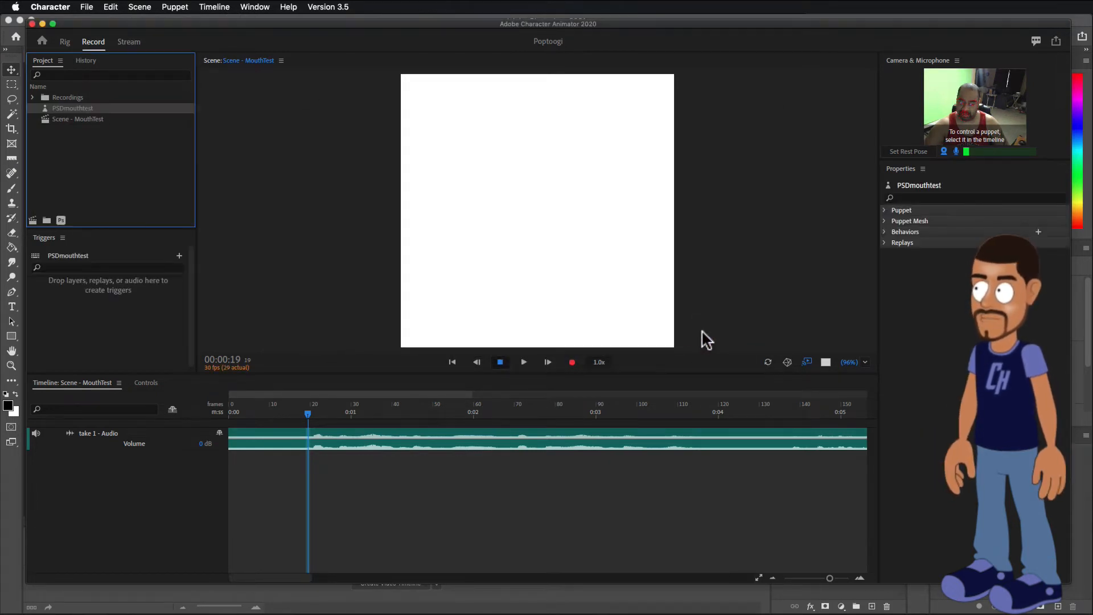
Add the PSDmouthtest puppet to the MouthTest scene and reduce its scale in the Transform behavior
drag(74, 109, 488, 182)
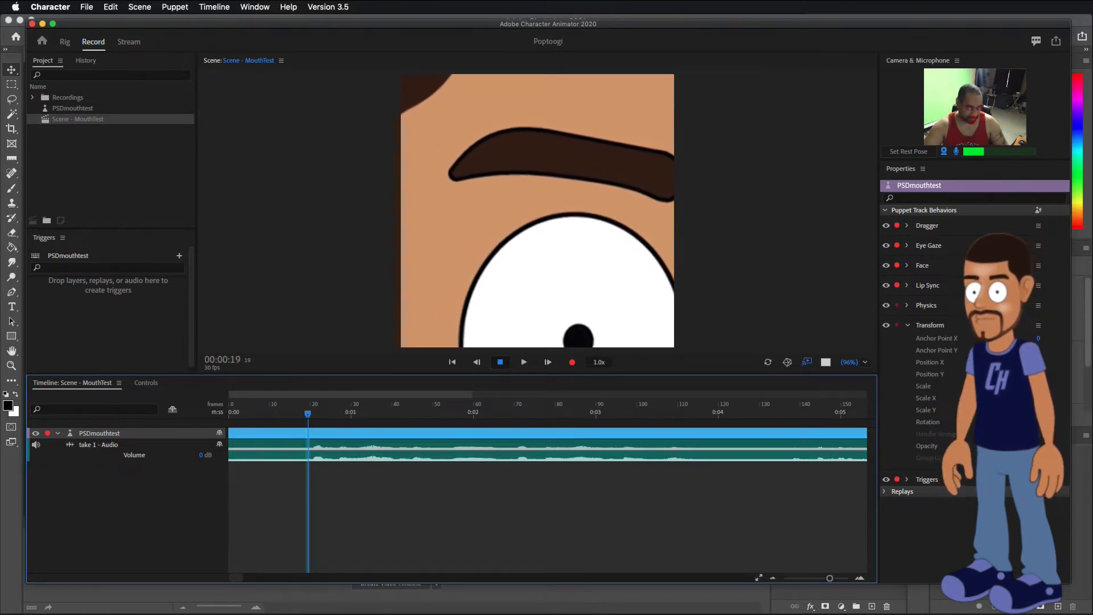
drag(1036, 385, 997, 386)
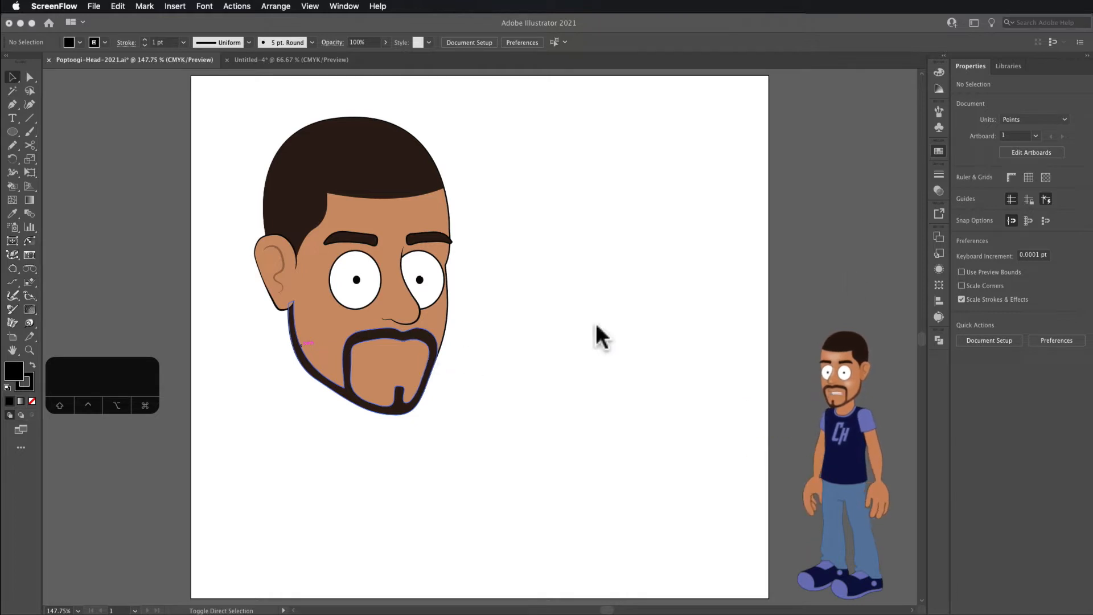
Switch from Illustrator to Adobe Character Animator 2020
click(1082, 242)
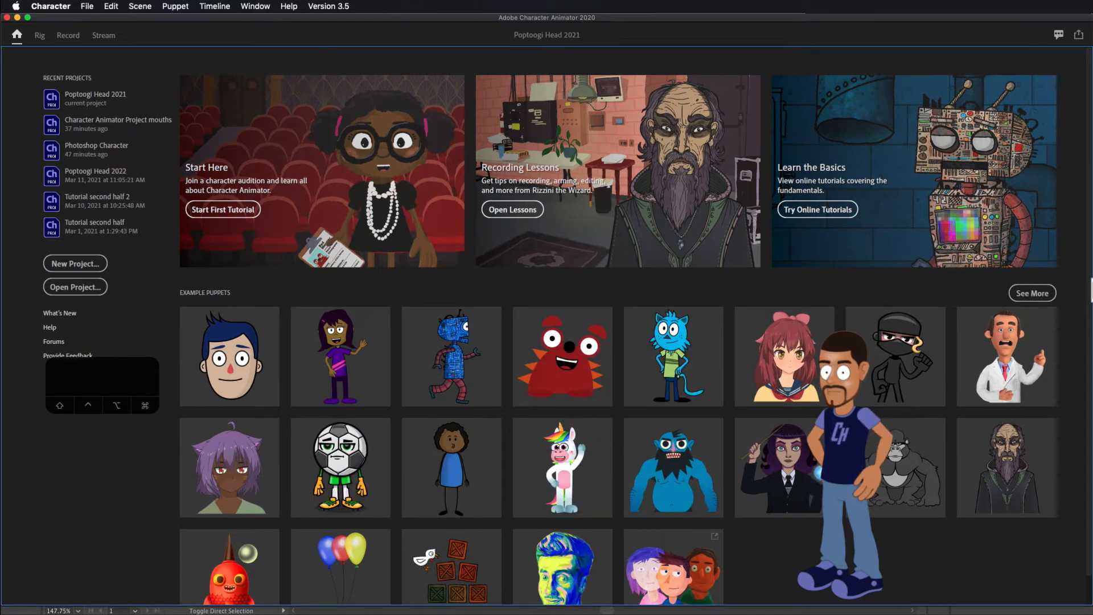
Switch to Illustrator and examine the sublayers of the Head group, including the contents of the Right eye group
mouse_move(1087, 233)
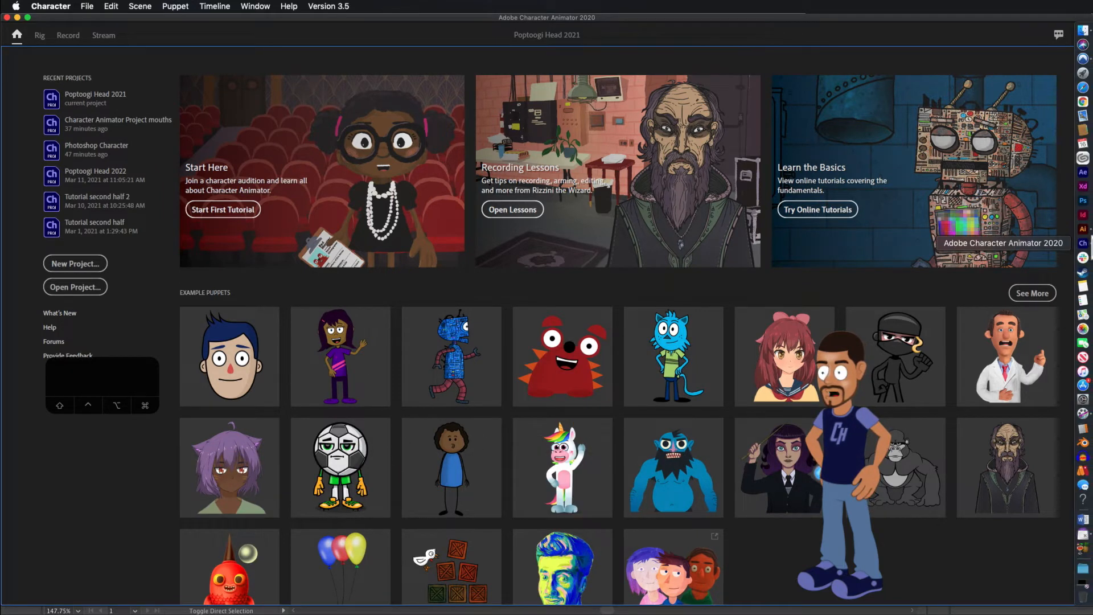
click(1084, 232)
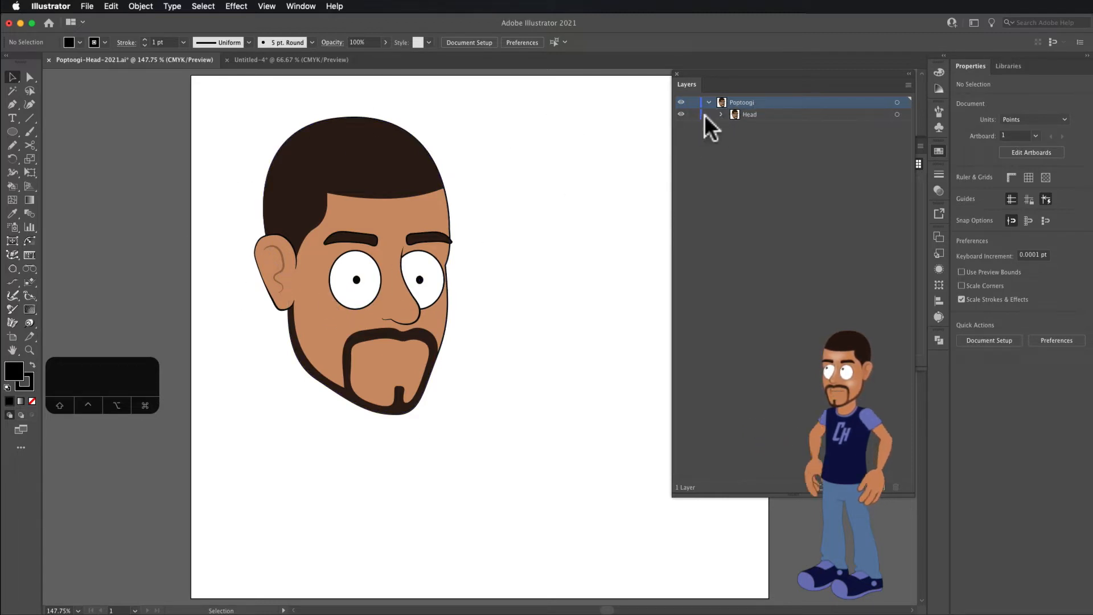
click(720, 113)
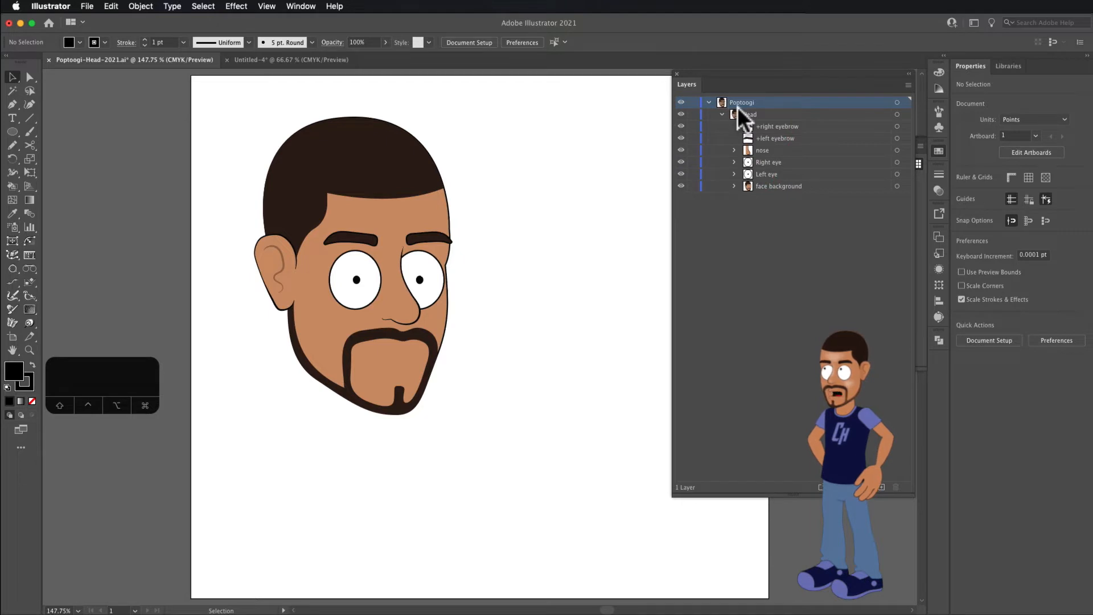
click(747, 113)
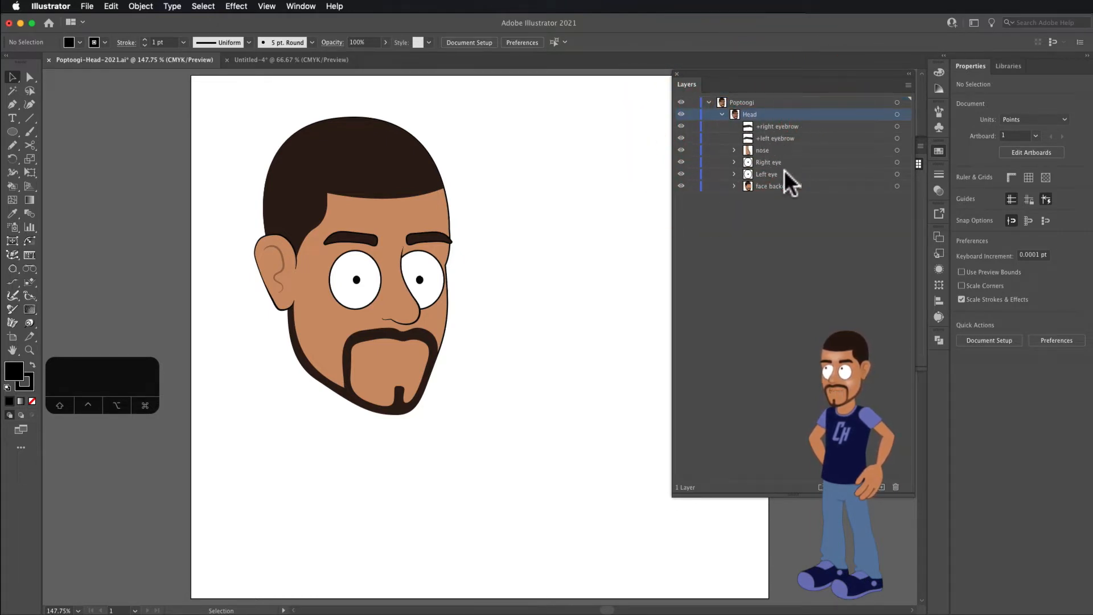
click(734, 163)
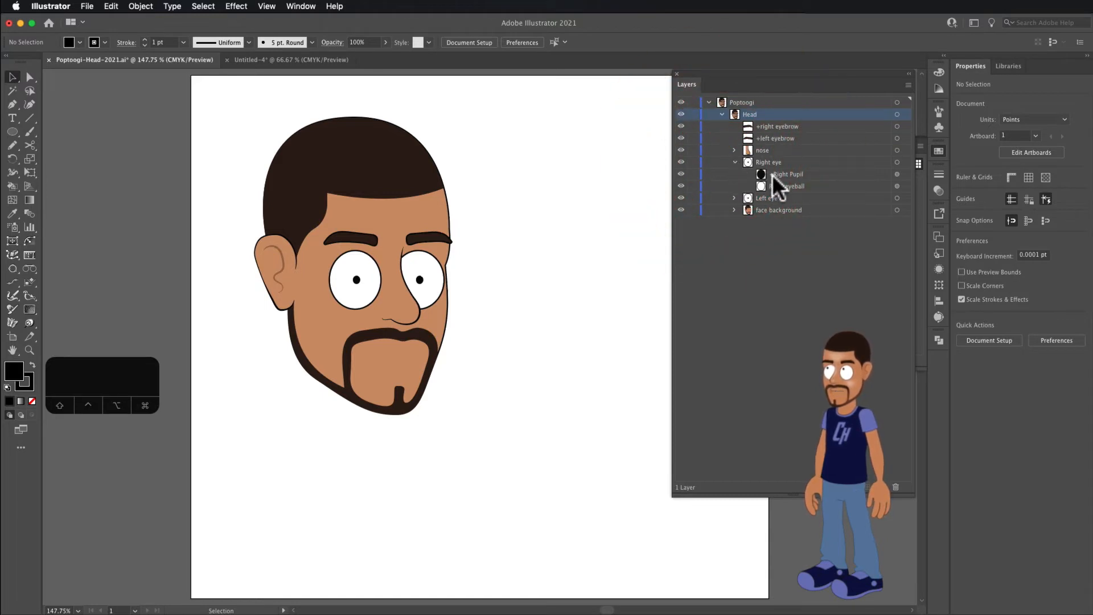
click(733, 162)
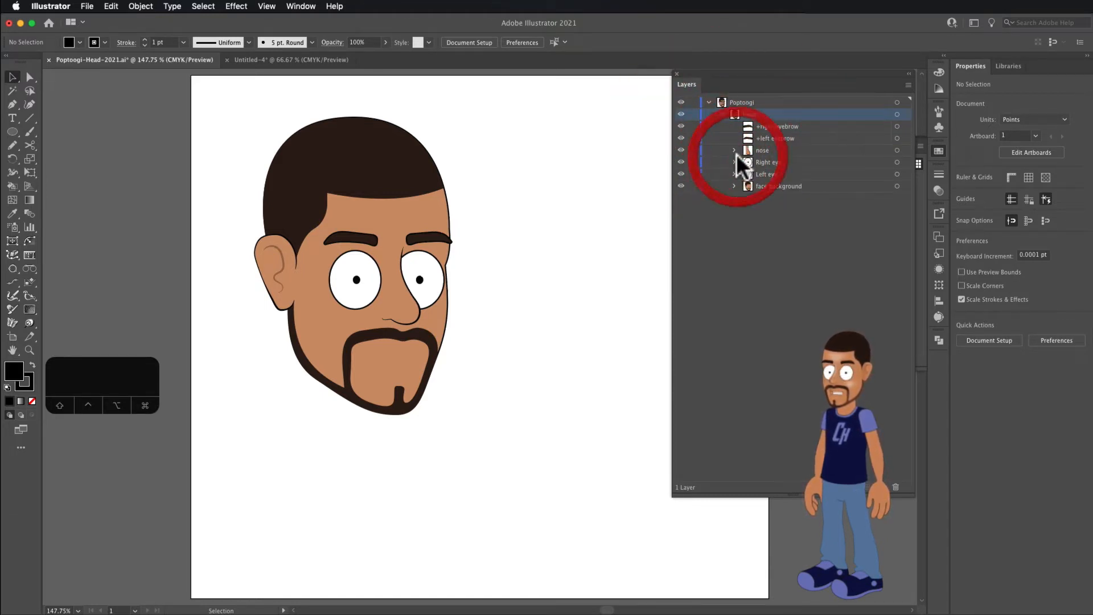
Switch to Adobe Character Animator 2020, open the recording workspace and test the puppet's Eye Gaze with the Mouse & Touch Input
mouse_move(1085, 229)
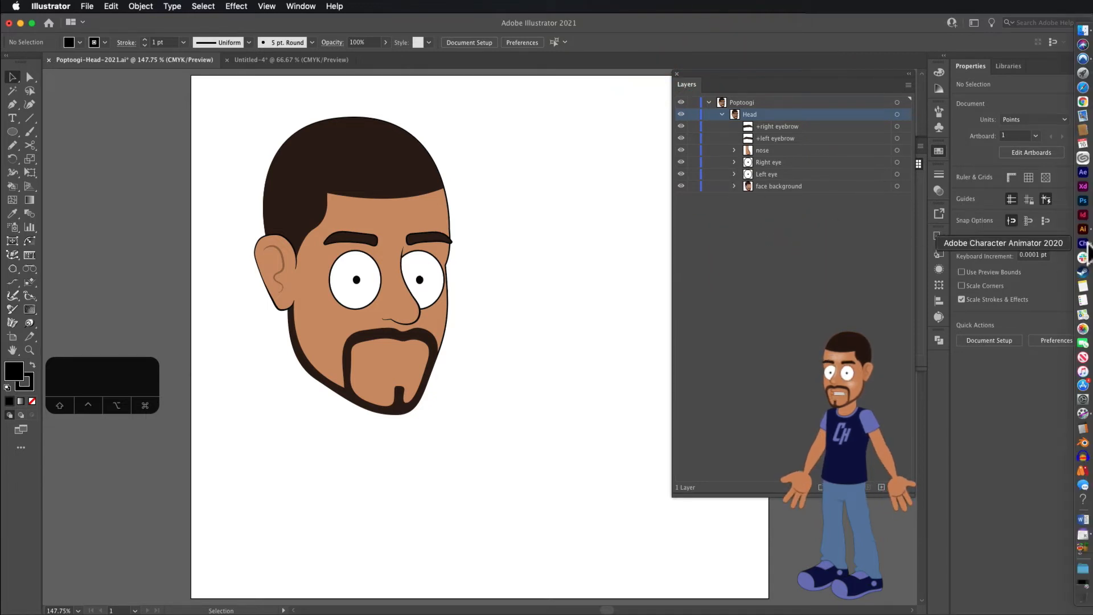
click(1083, 243)
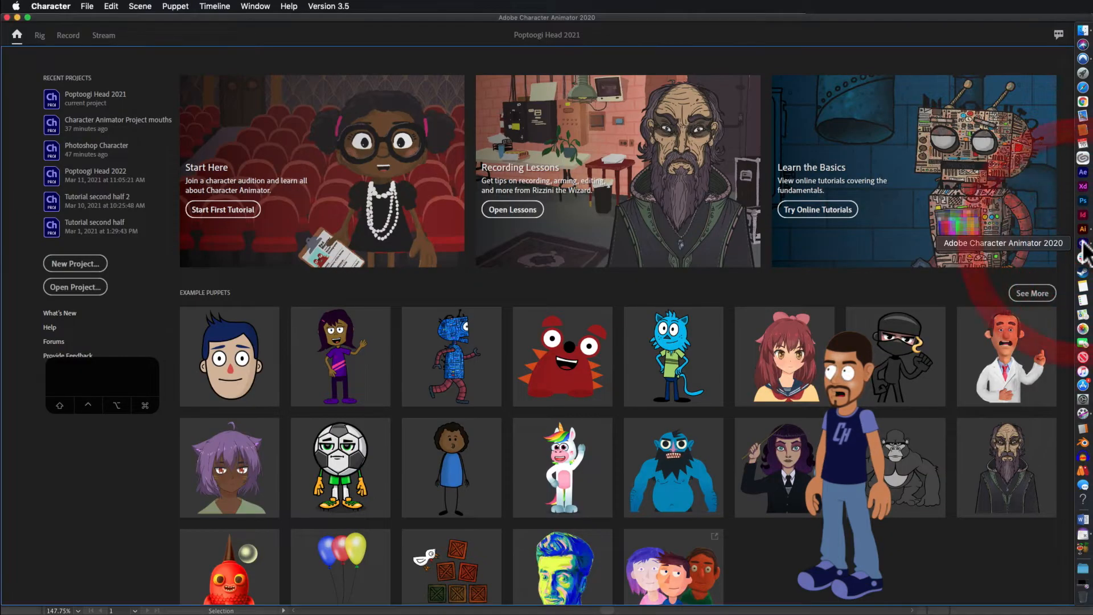
click(68, 35)
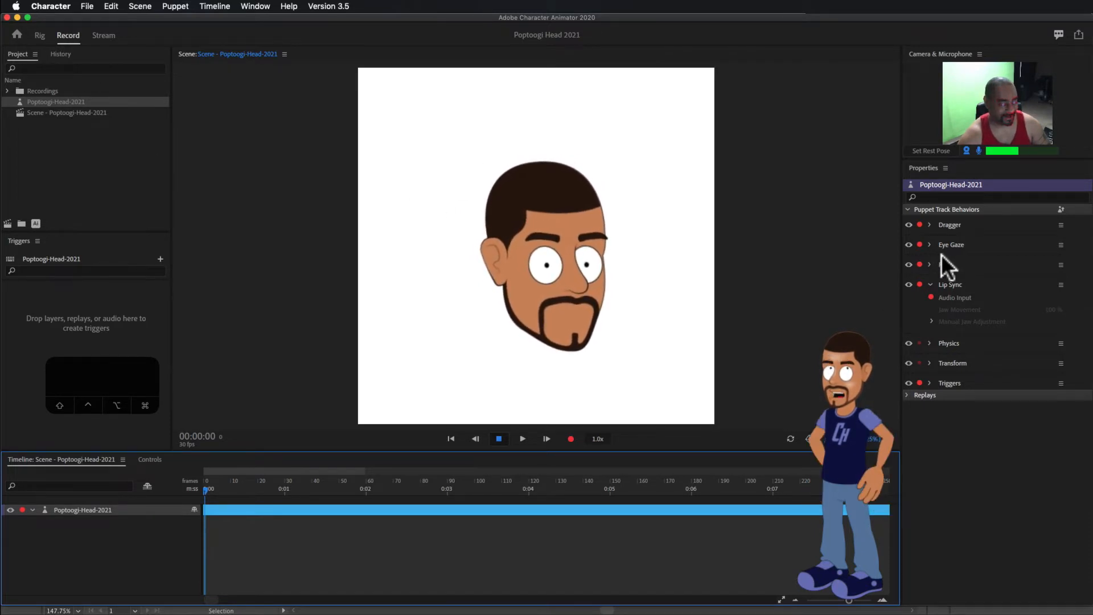
click(931, 243)
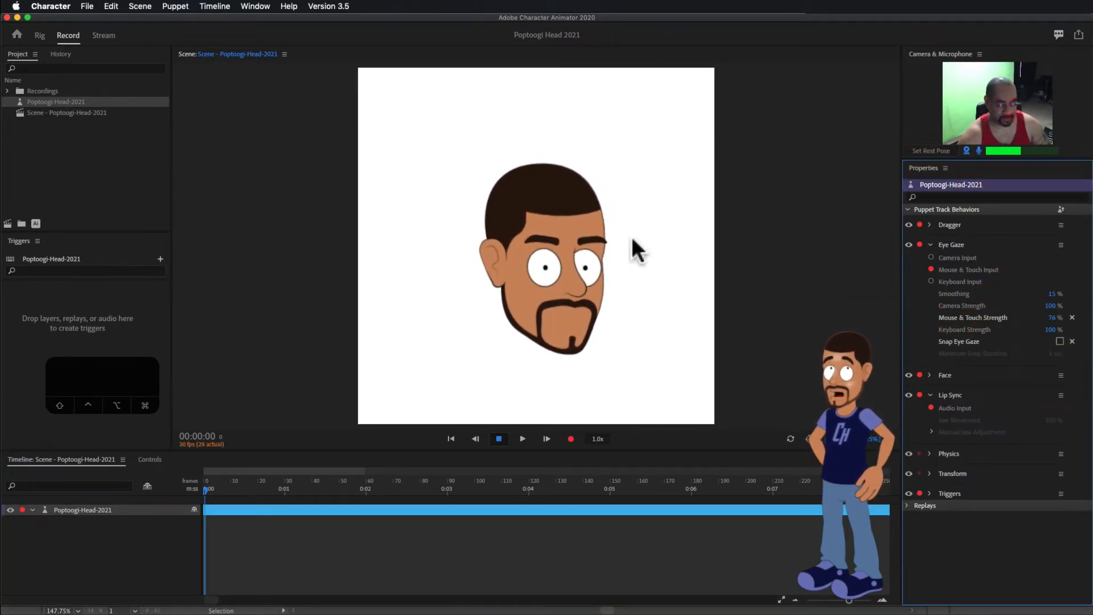
drag(630, 237, 487, 131)
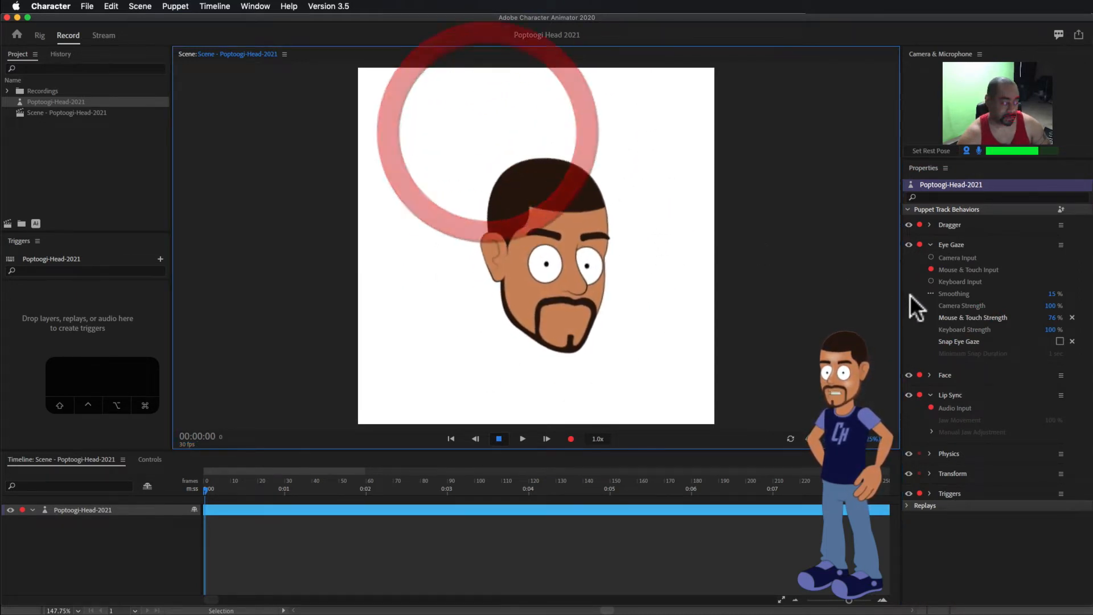
Try Camera Input for Eye Gaze with a fresh rest pose, and return to Mouse & Touch Input
click(930, 257)
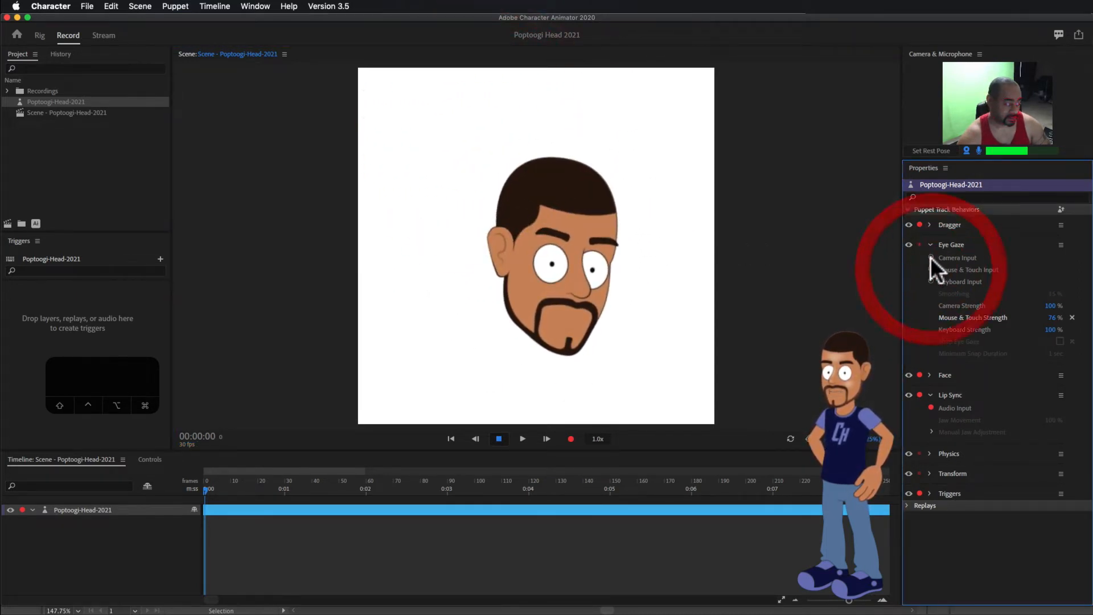
click(923, 149)
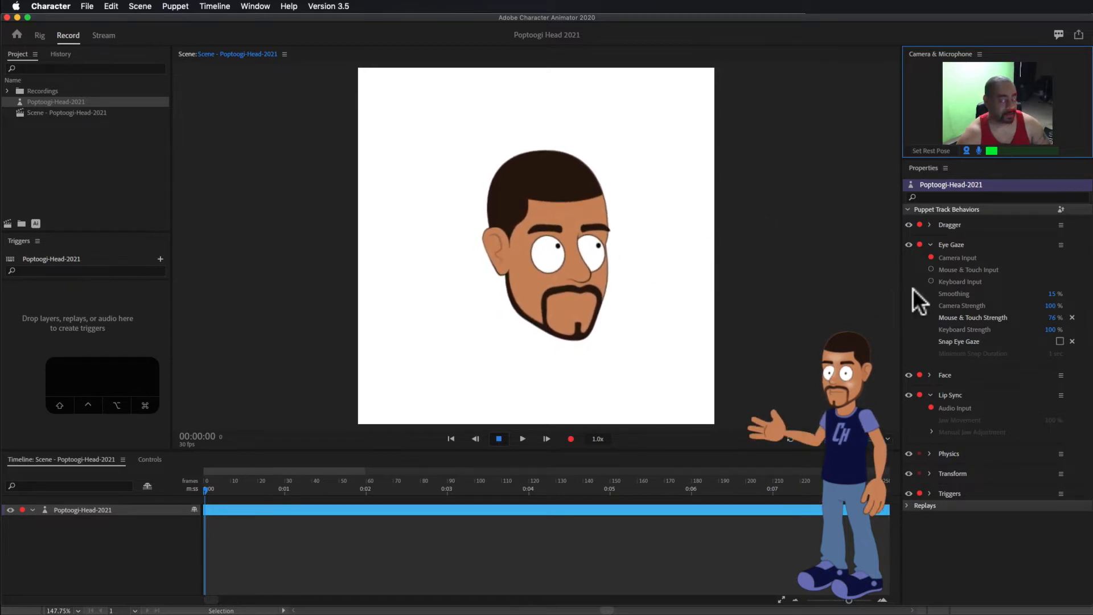
click(931, 259)
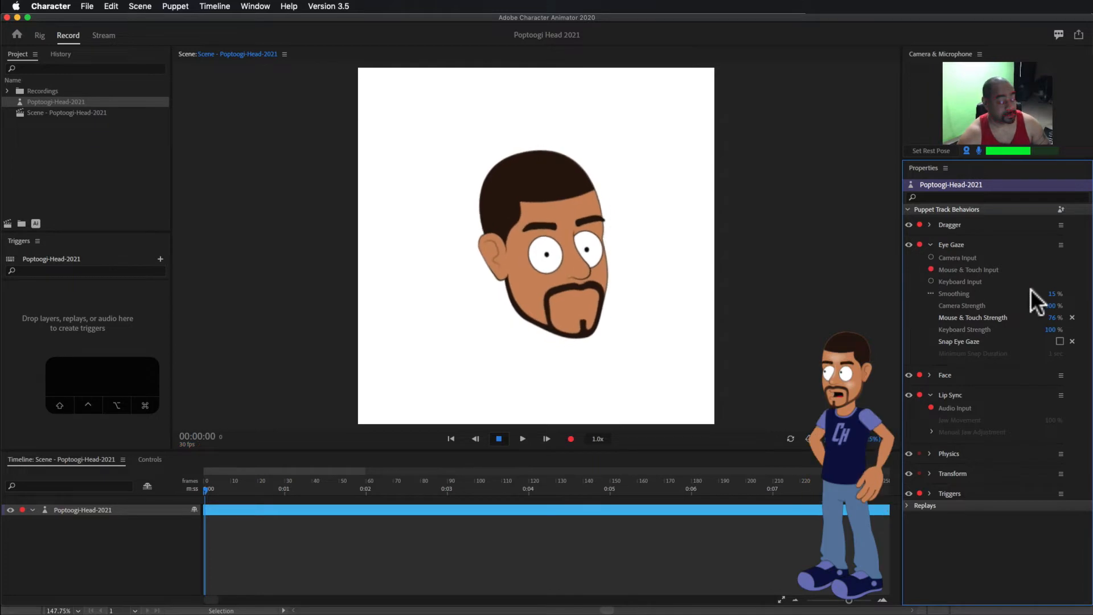
click(927, 243)
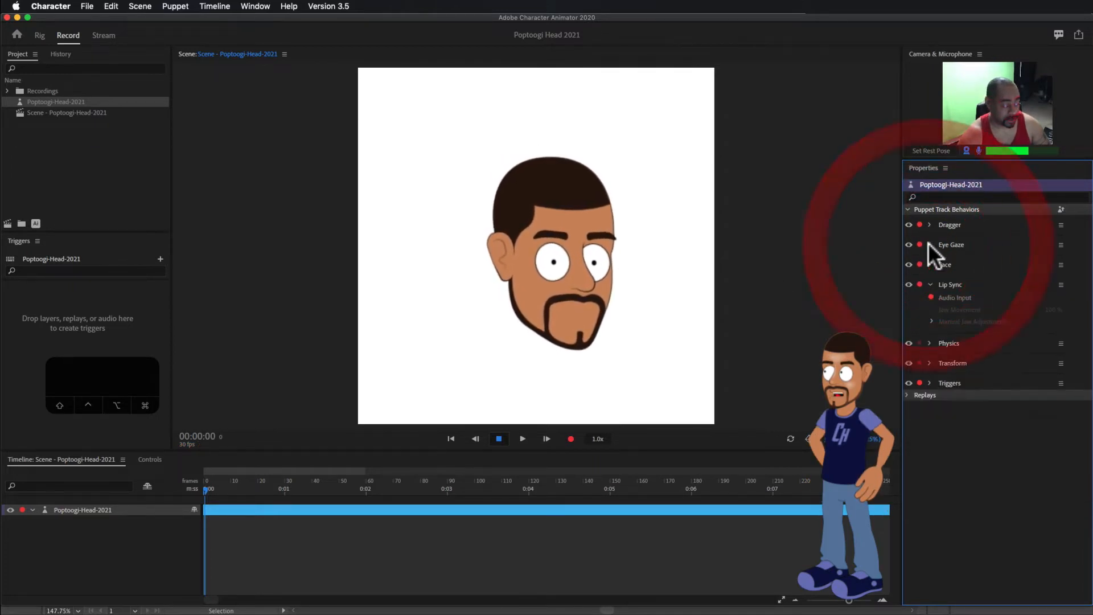
Open the puppet in the Rig workspace and show the available tags for the Poptoogi layer
click(40, 35)
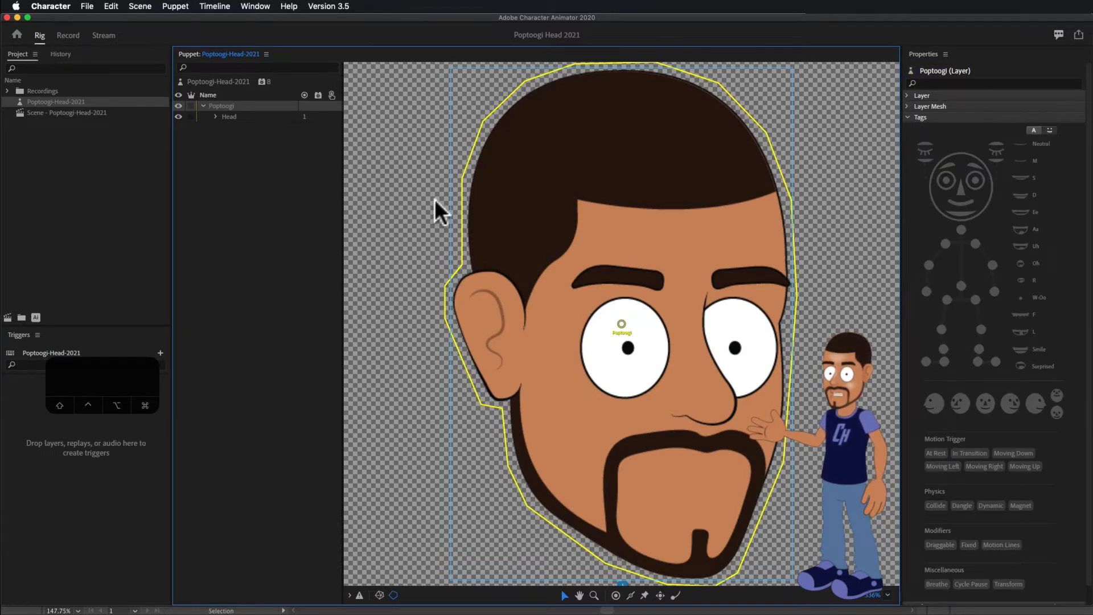
click(909, 116)
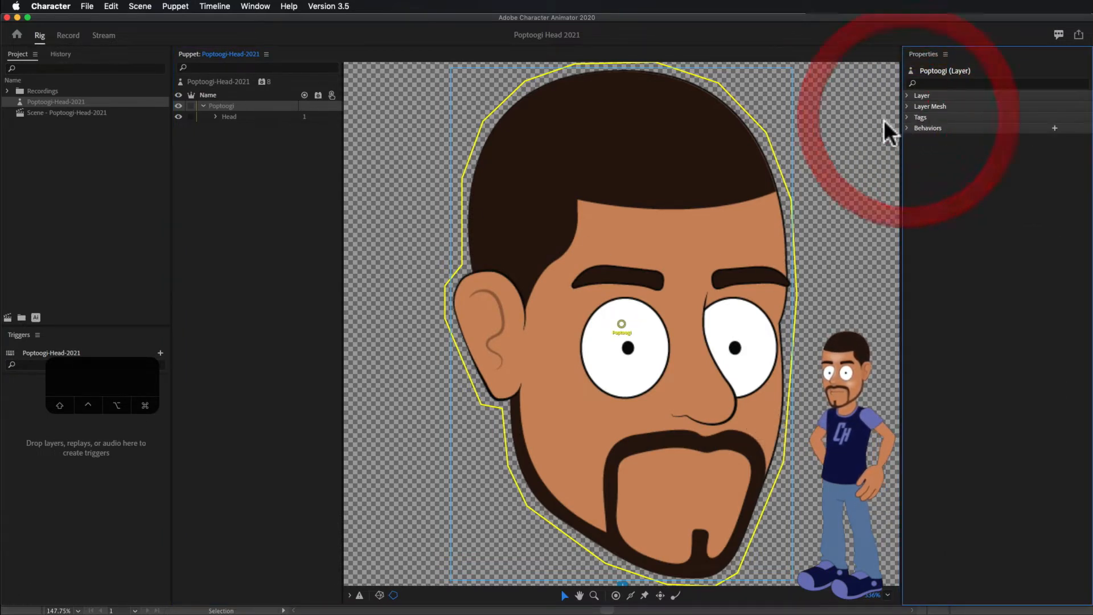
click(218, 107)
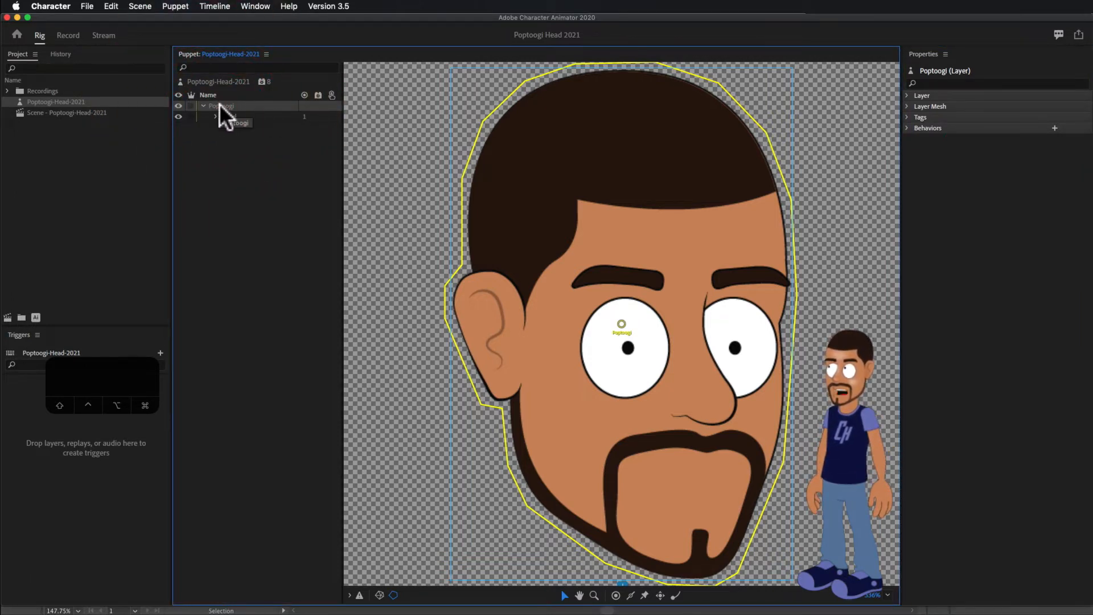
click(907, 117)
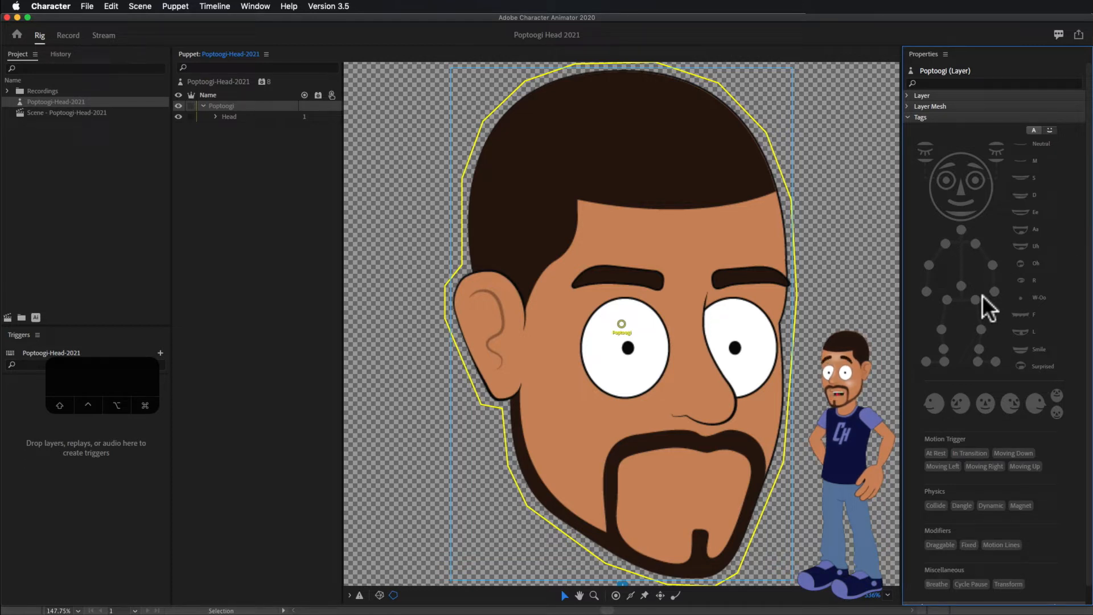
Capture a screenshot of the mouth tag list from Neutral to Surprised
key(shift)
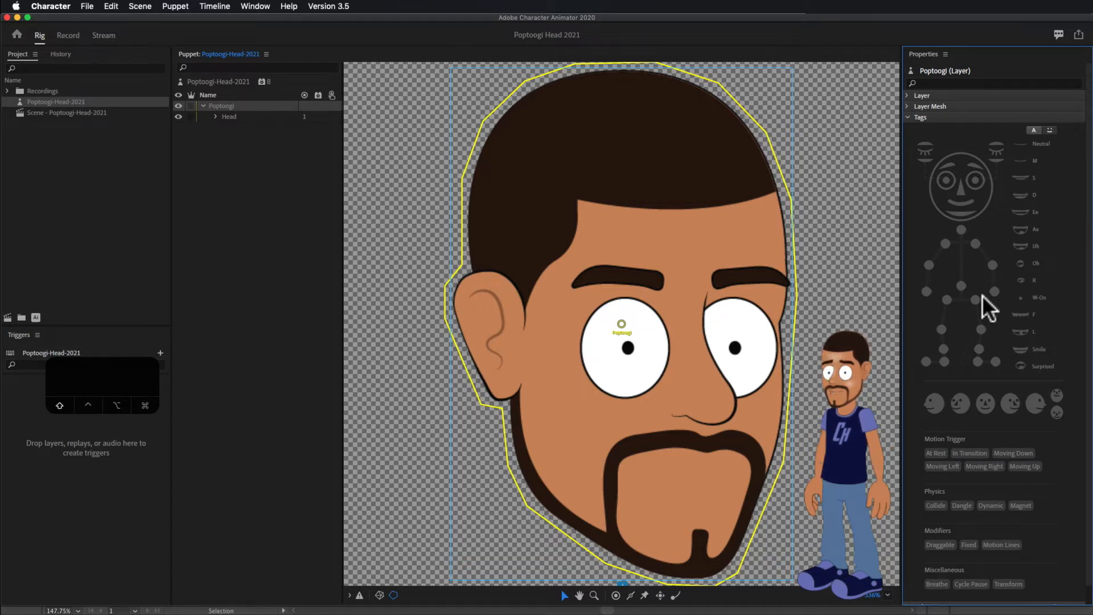
key(shift+super+4)
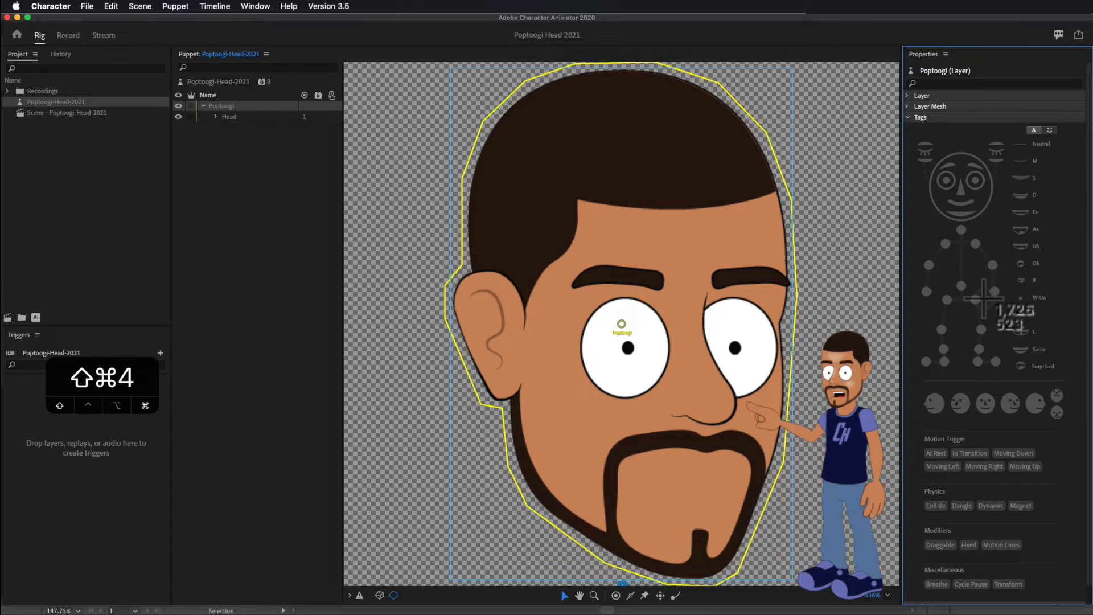
mouse_move(1006, 376)
mouse_down()
mouse_move(1034, 317)
mouse_move(1064, 135)
mouse_up()
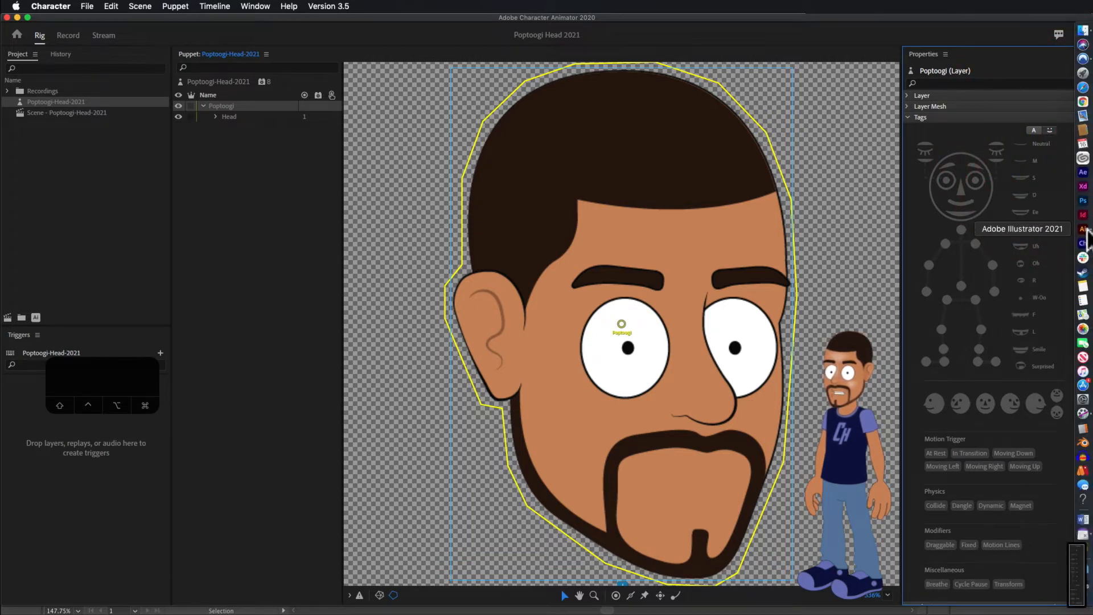
Switch to Illustrator and place the mouth tag screenshot from the Screen Shots folder beside the head
click(1084, 231)
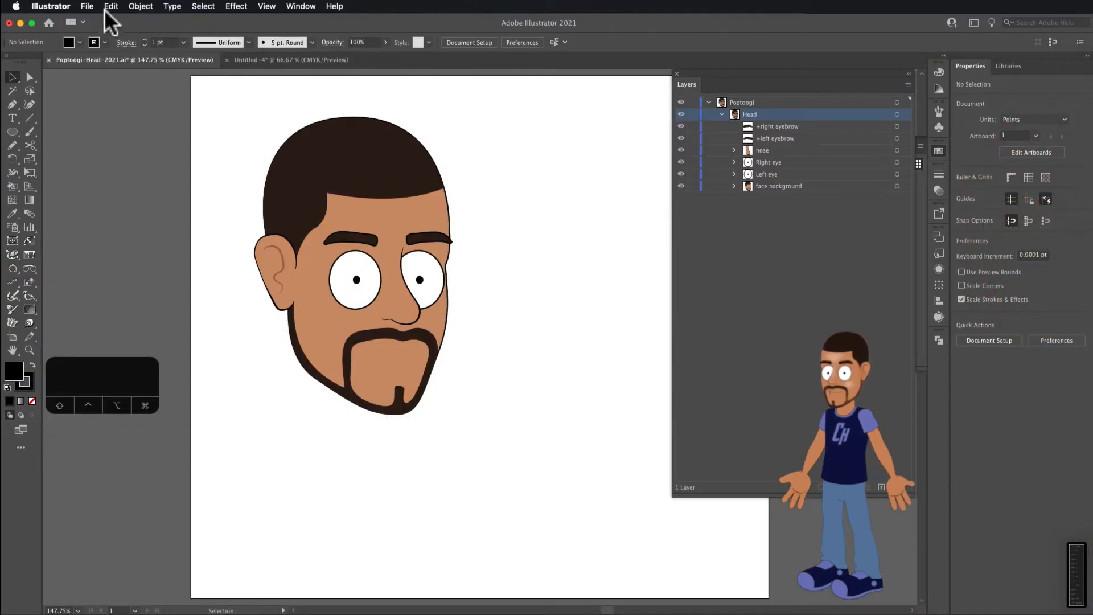
click(88, 7)
click(100, 200)
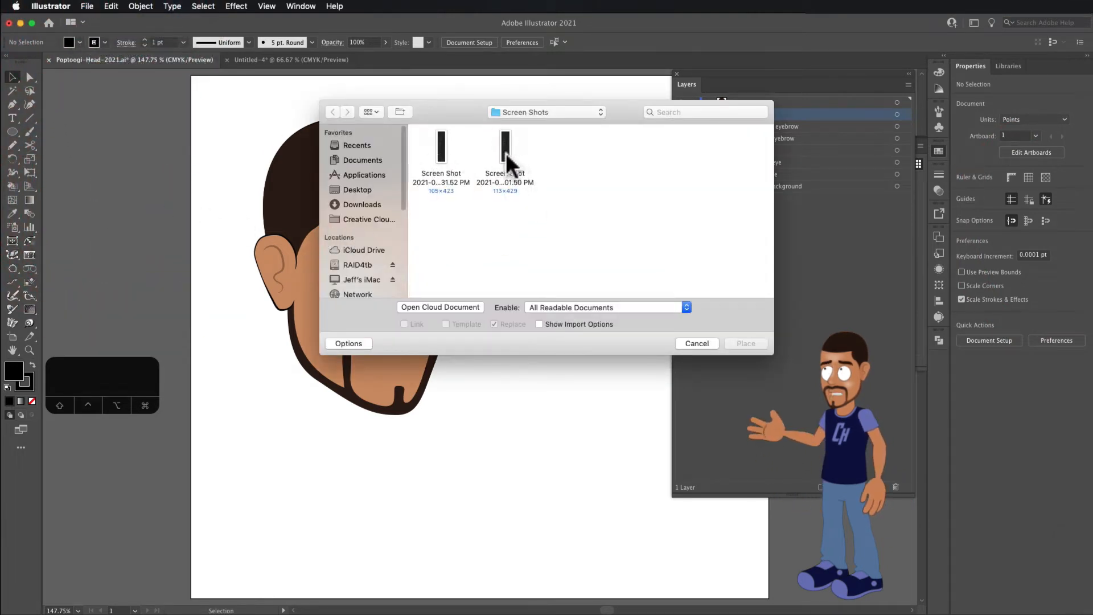
click(506, 153)
click(745, 344)
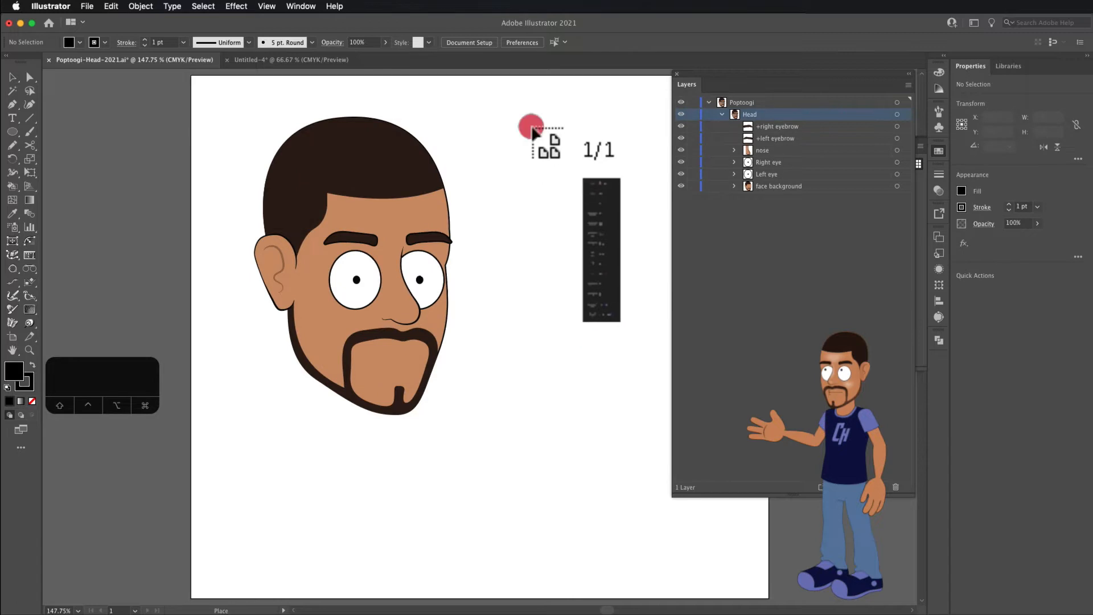
click(532, 128)
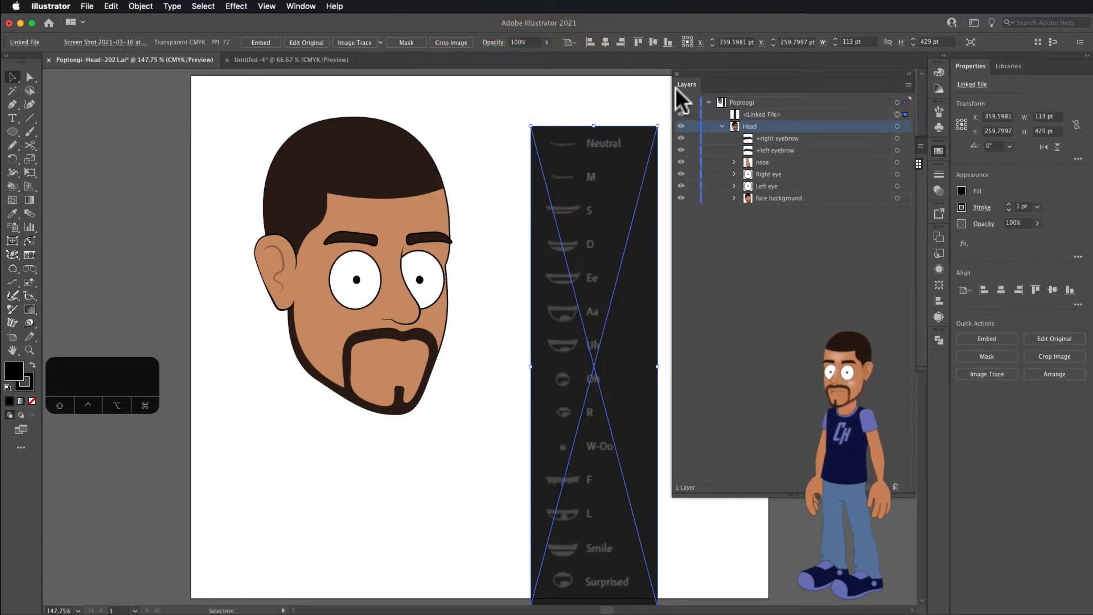
Move the placed mouth reference image farther from the head and lock it
drag(673, 295, 744, 300)
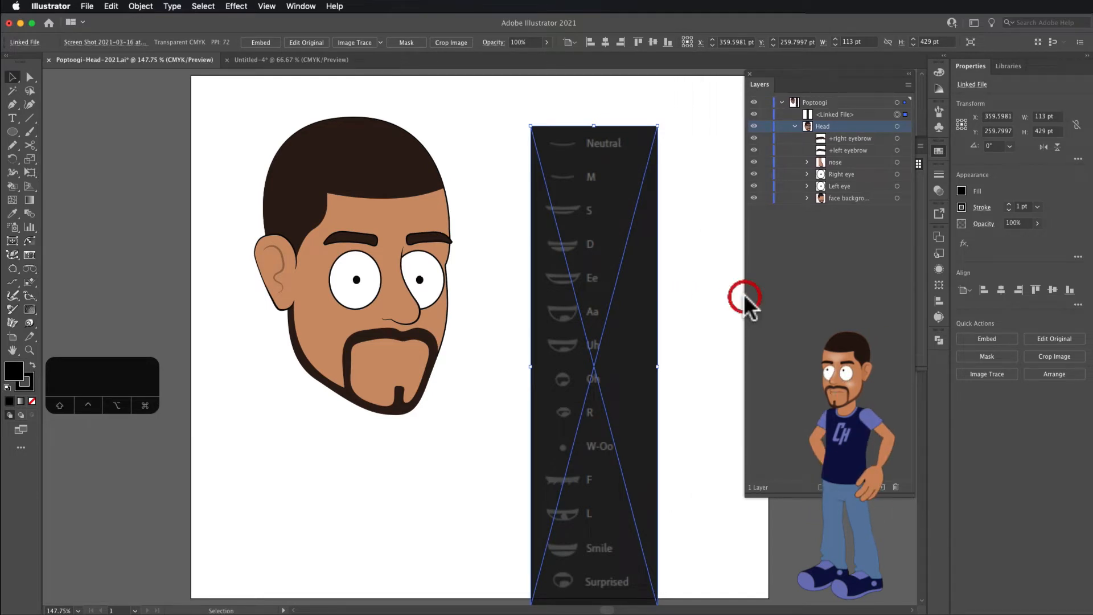
drag(577, 239, 640, 217)
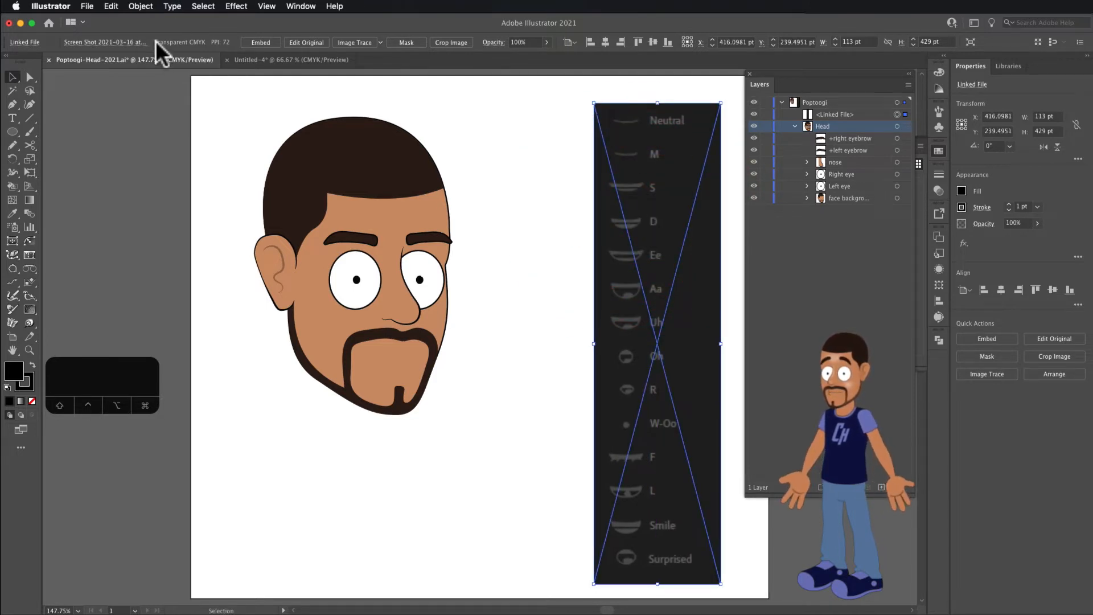
click(137, 7)
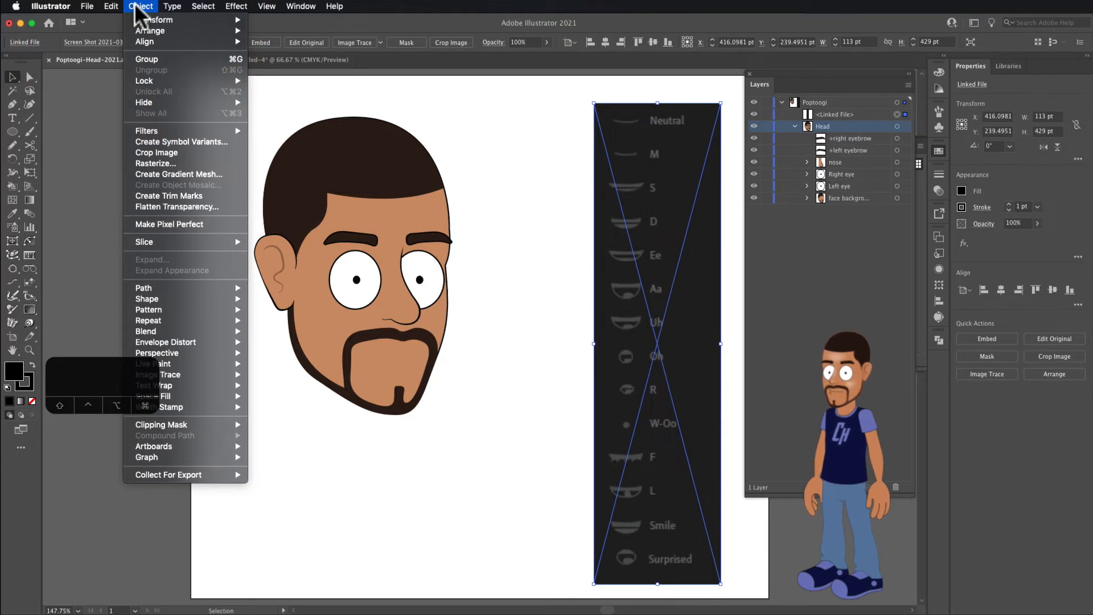
mouse_move(150, 86)
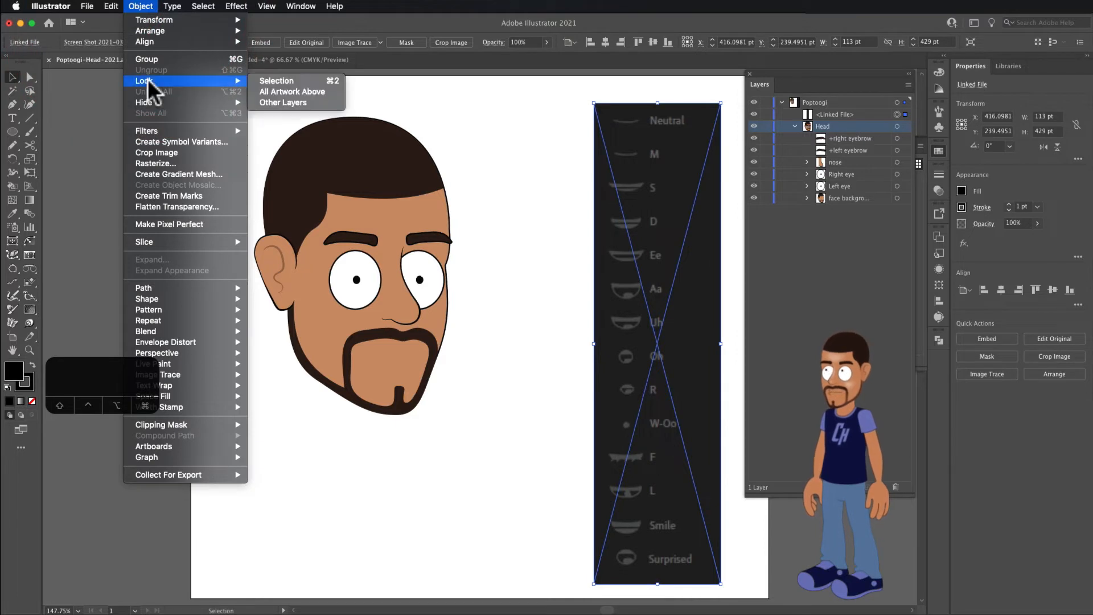
click(332, 83)
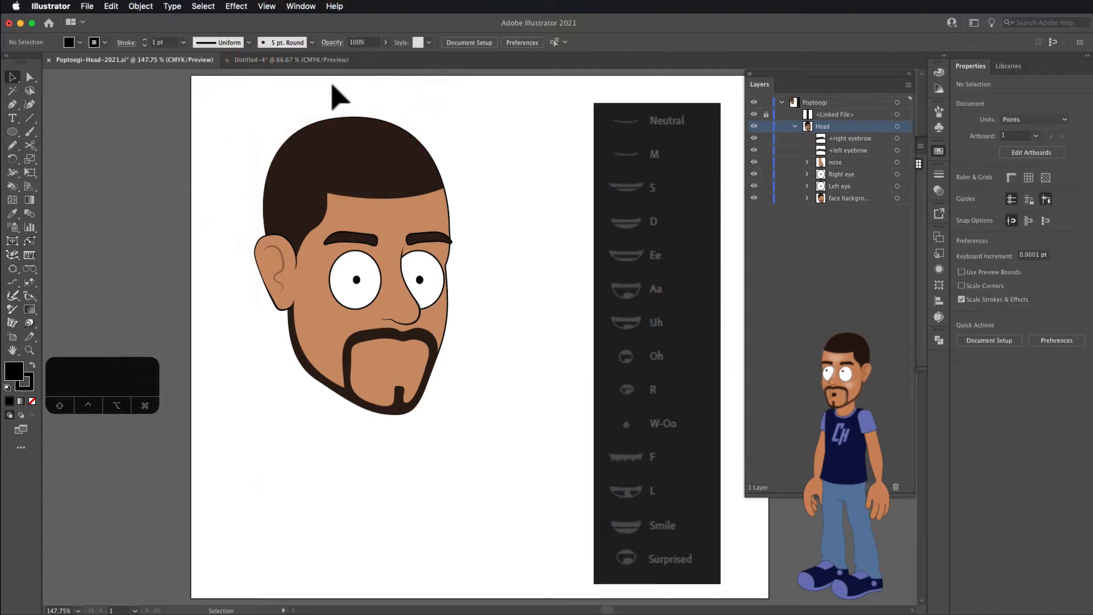
Lock the head artwork and collapse the Poptoogi layer
click(345, 272)
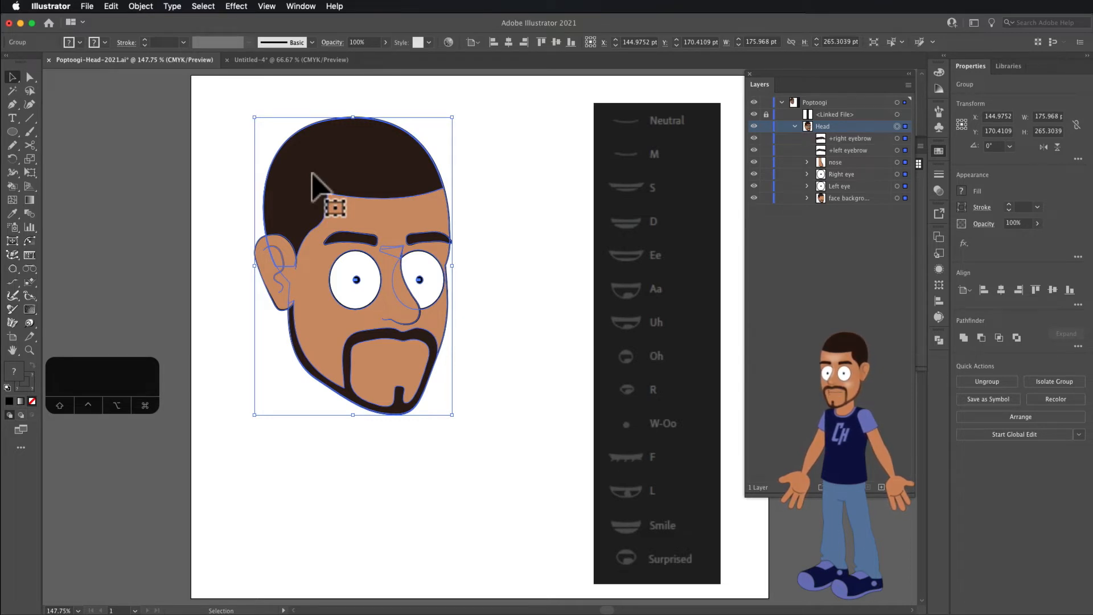
key(super+2)
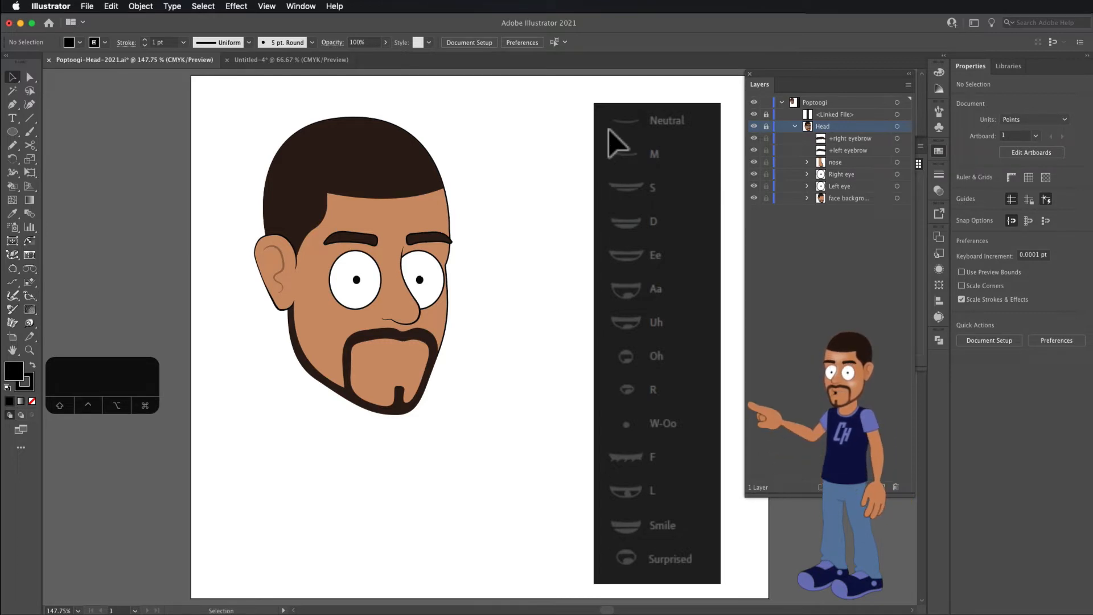
click(783, 103)
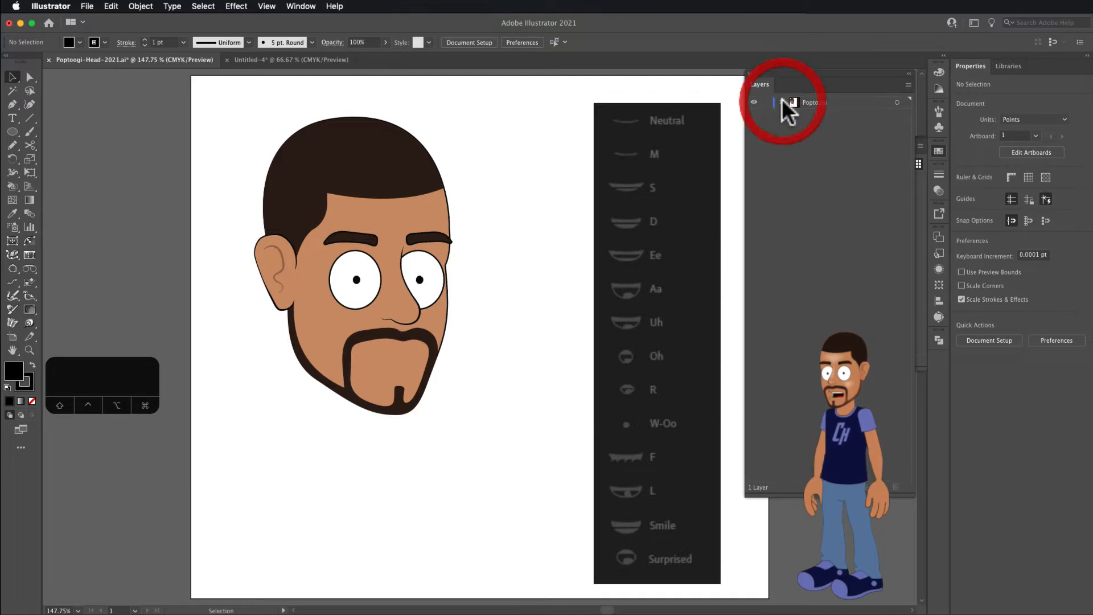
Check the locking by trying to marquee-select the head and the mouth reference image
drag(503, 311, 286, 334)
drag(285, 252, 475, 406)
drag(444, 254, 569, 456)
drag(588, 283, 705, 355)
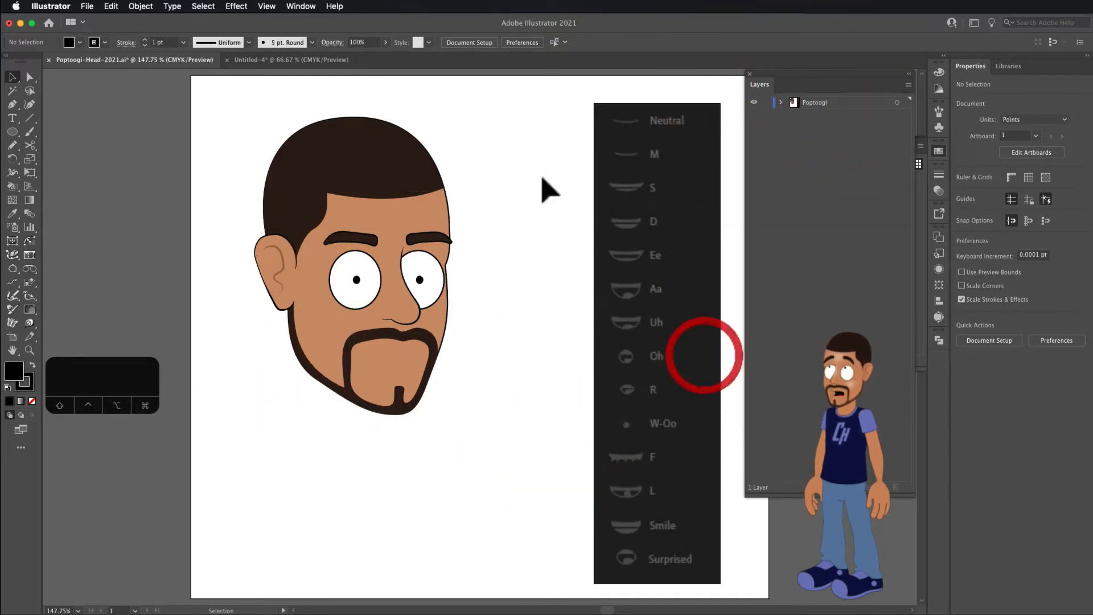
Detach the Pen tool group as a floating palette between the head and the mouth reference
drag(542, 176, 322, 373)
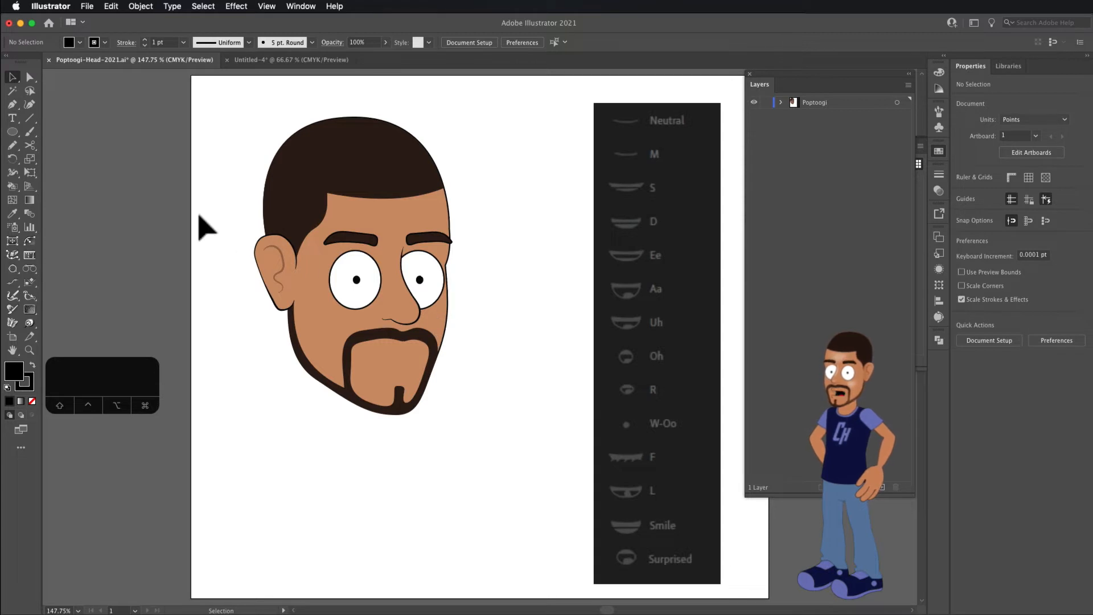
click(12, 105)
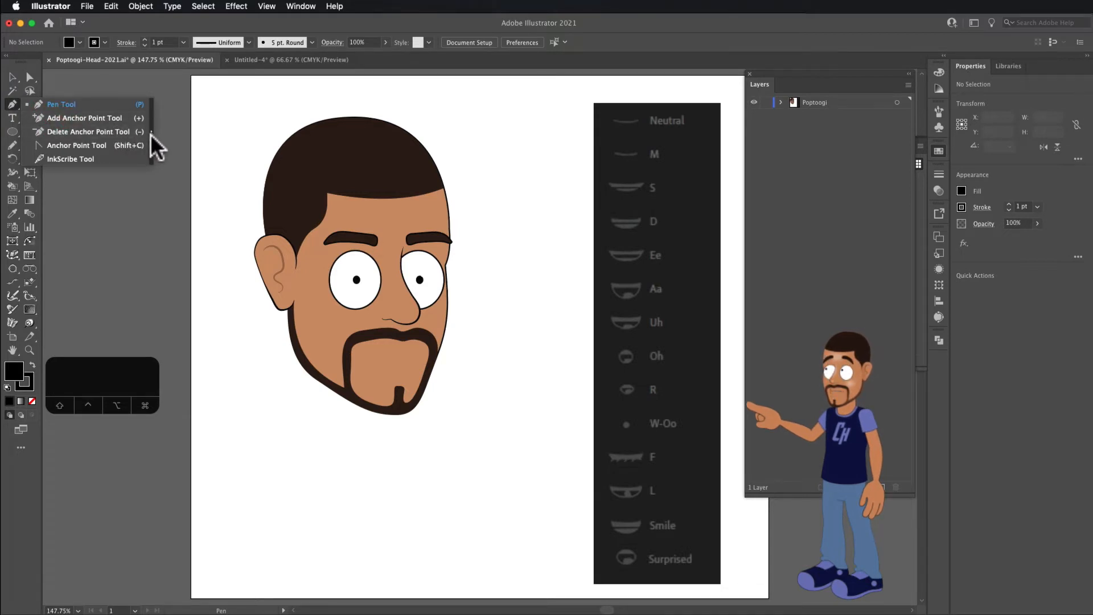
drag(150, 134, 494, 111)
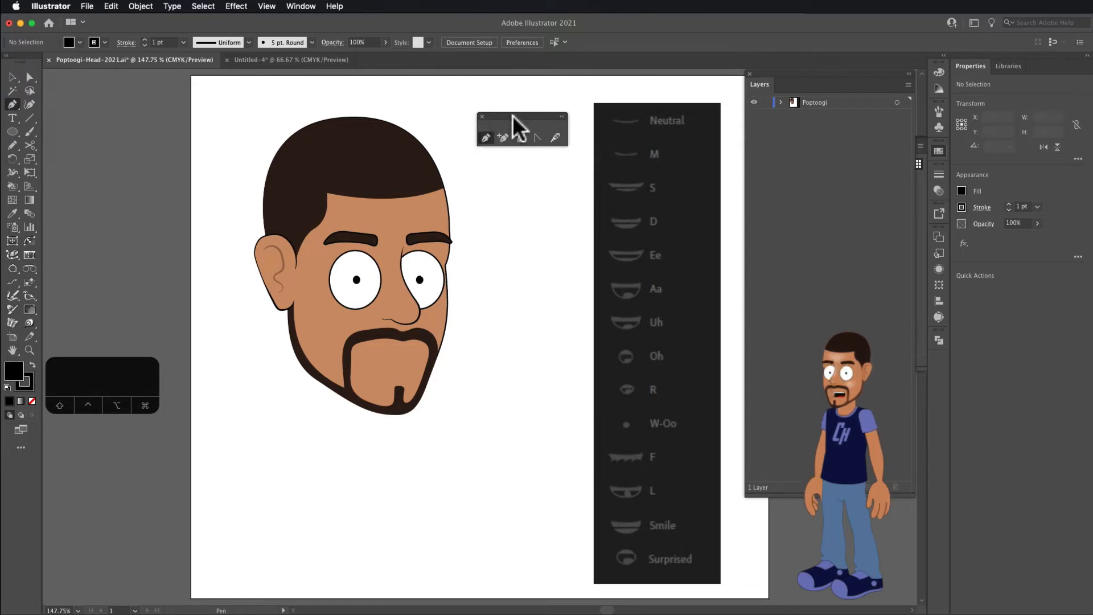
mouse_move(512, 115)
mouse_down()
mouse_move(501, 102)
mouse_move(511, 107)
mouse_up()
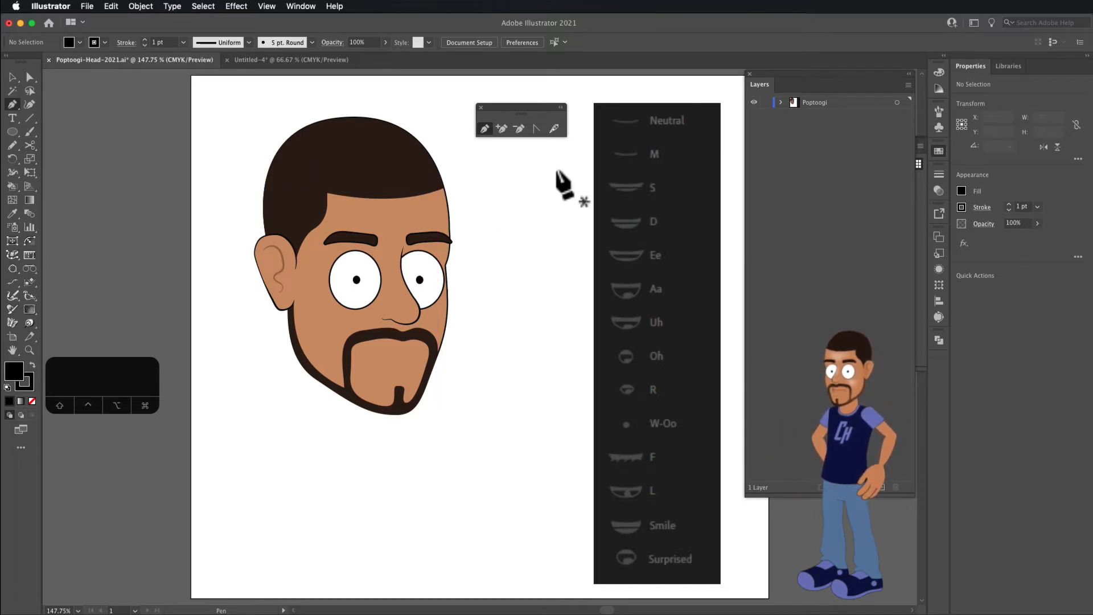
Set the drawing colours to no fill with a black stroke
click(26, 381)
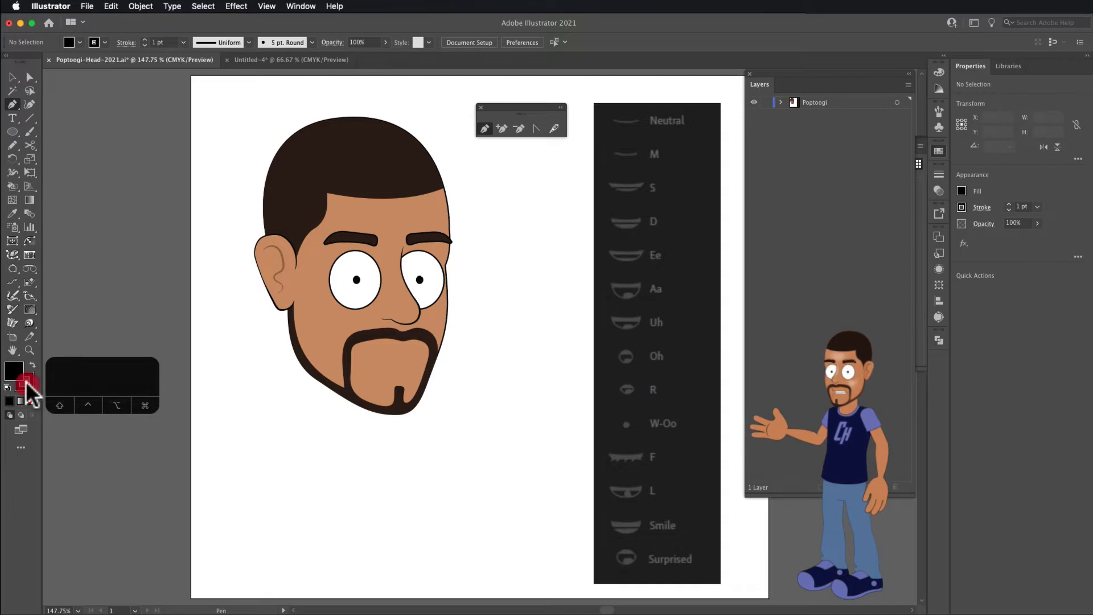
click(12, 374)
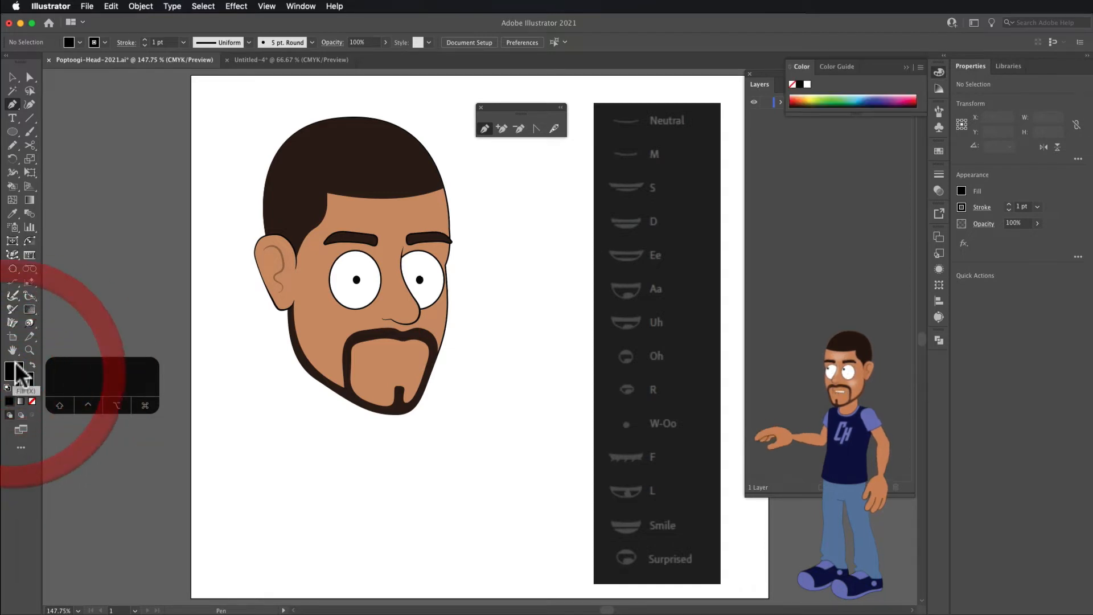
click(31, 401)
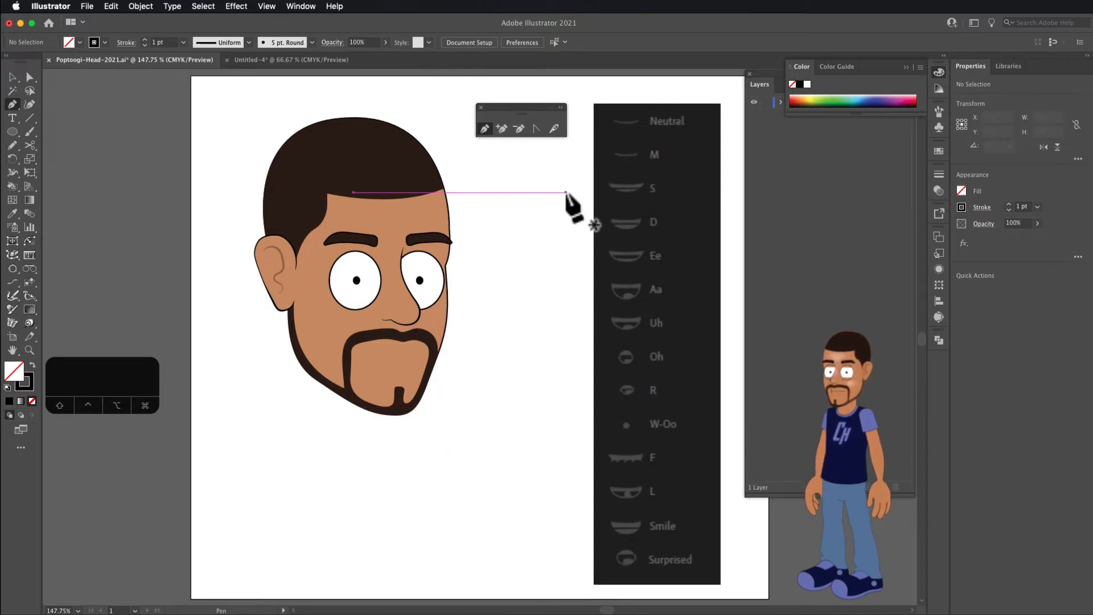
Examine the head and its goatee area at different magnifications, along with the mouth reference
scroll(506, 262, up, 2)
scroll(507, 263, down, 2)
scroll(506, 262, up, 1)
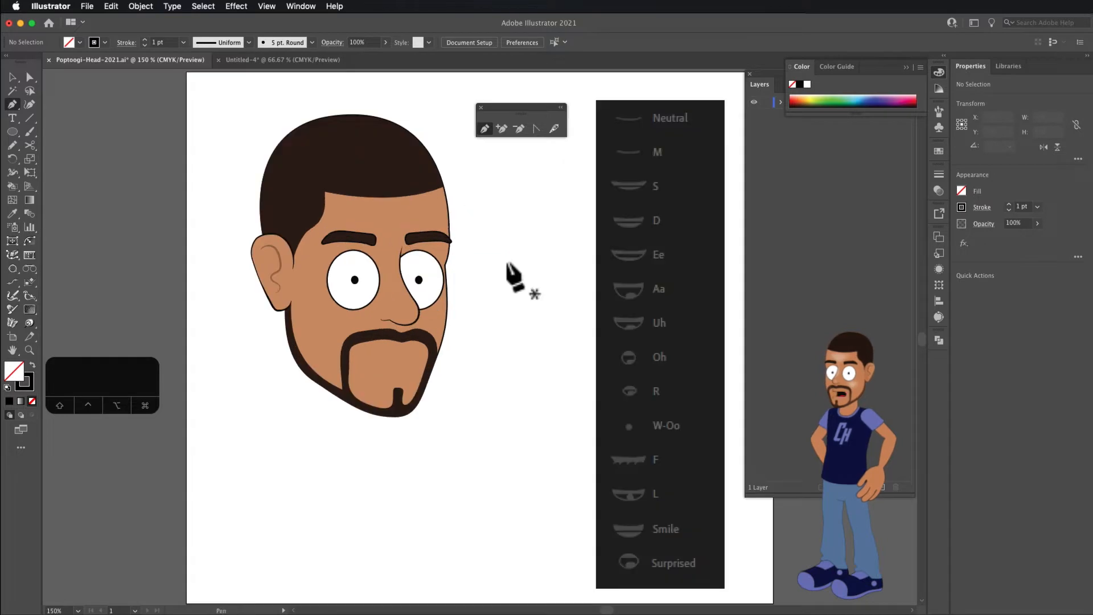
scroll(506, 262, up, 2)
scroll(507, 263, down, 4)
scroll(507, 263, up, 3)
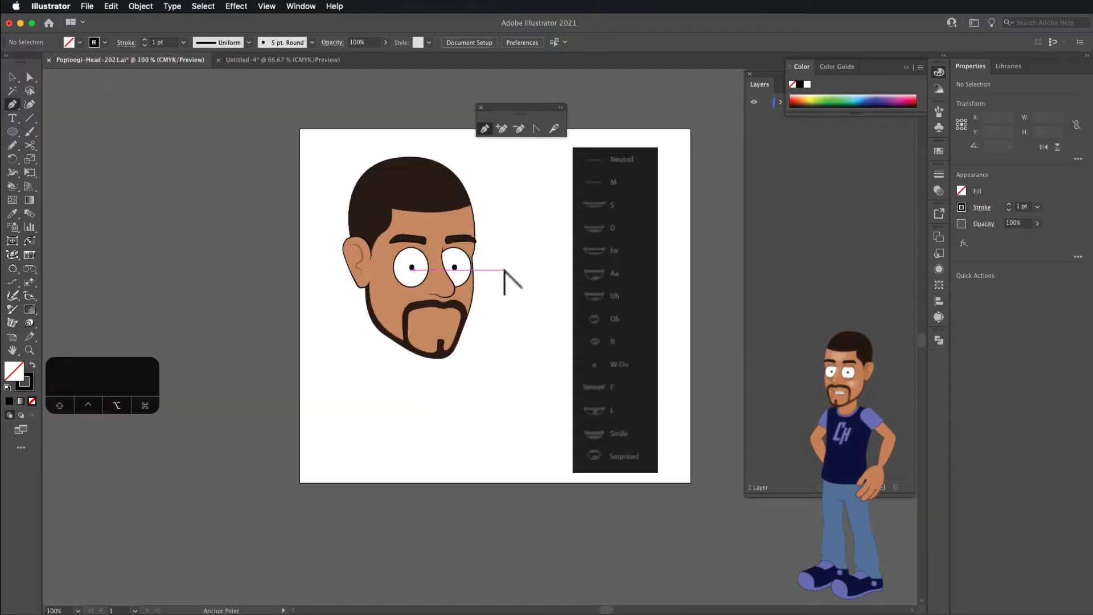
click(29, 350)
drag(341, 278, 340, 302)
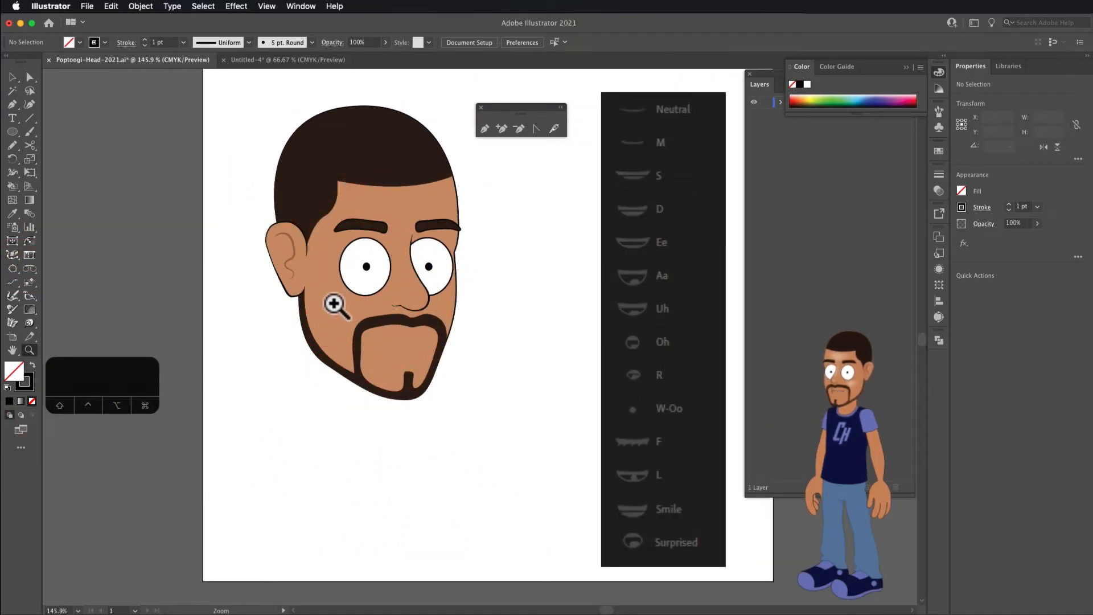
click(398, 336)
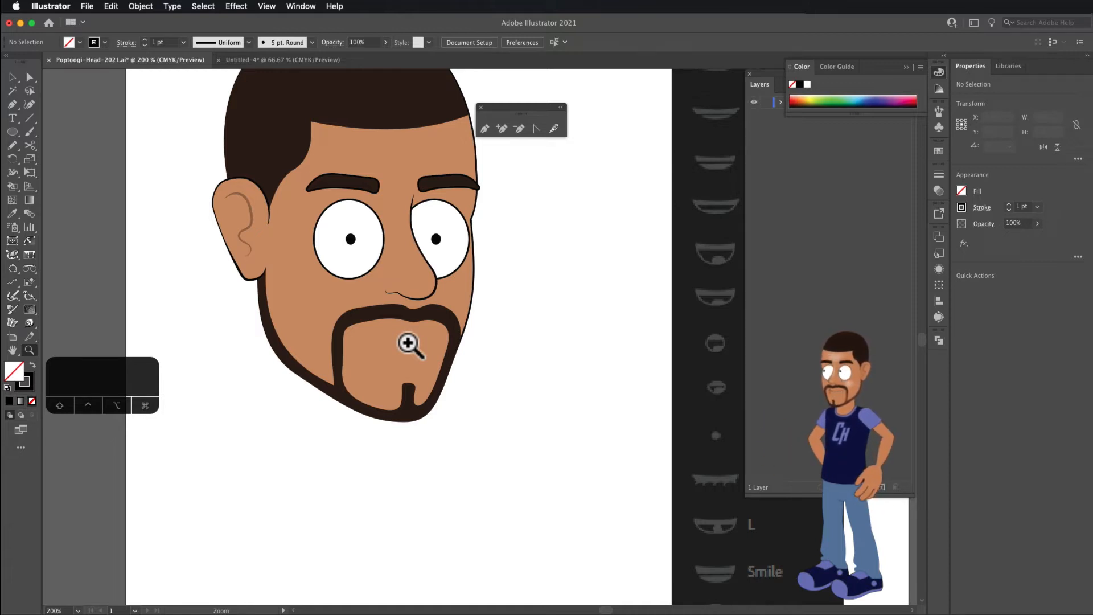
drag(408, 341, 384, 442)
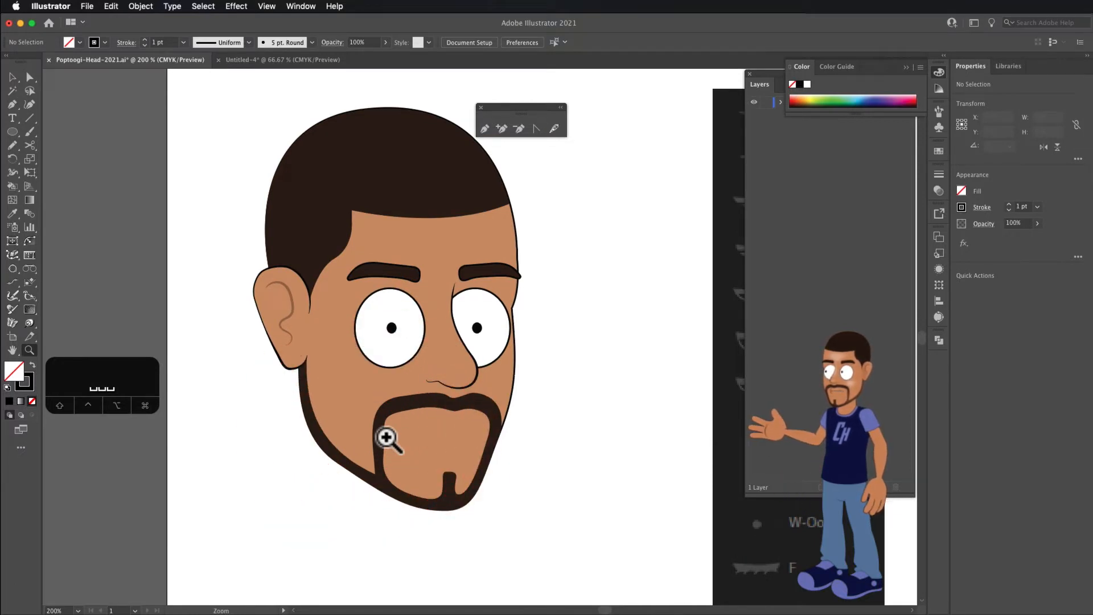
key(super+0)
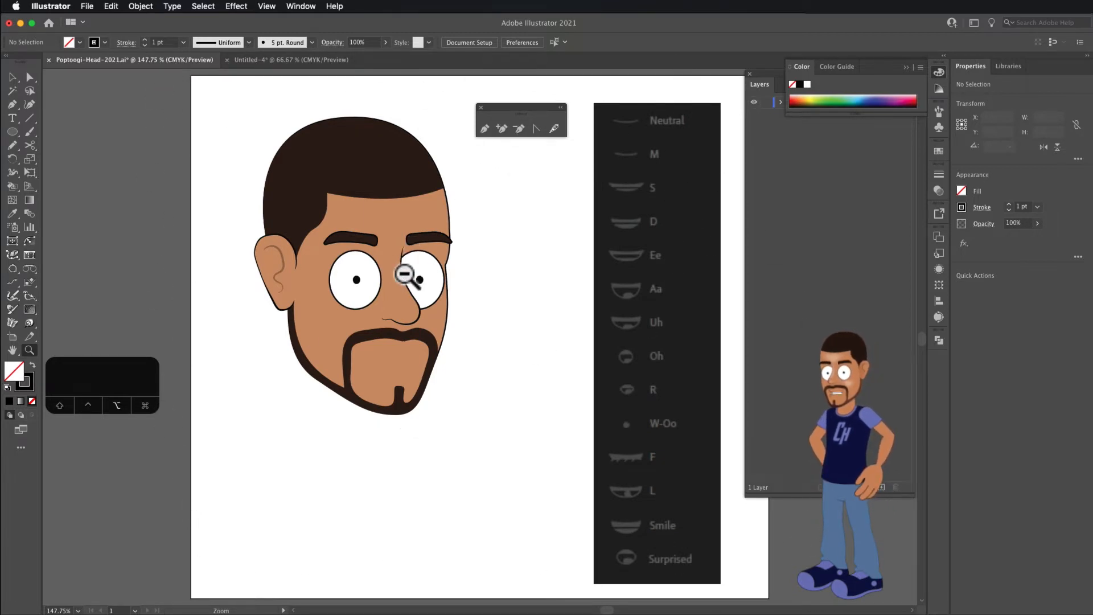
click(367, 285)
click(371, 288)
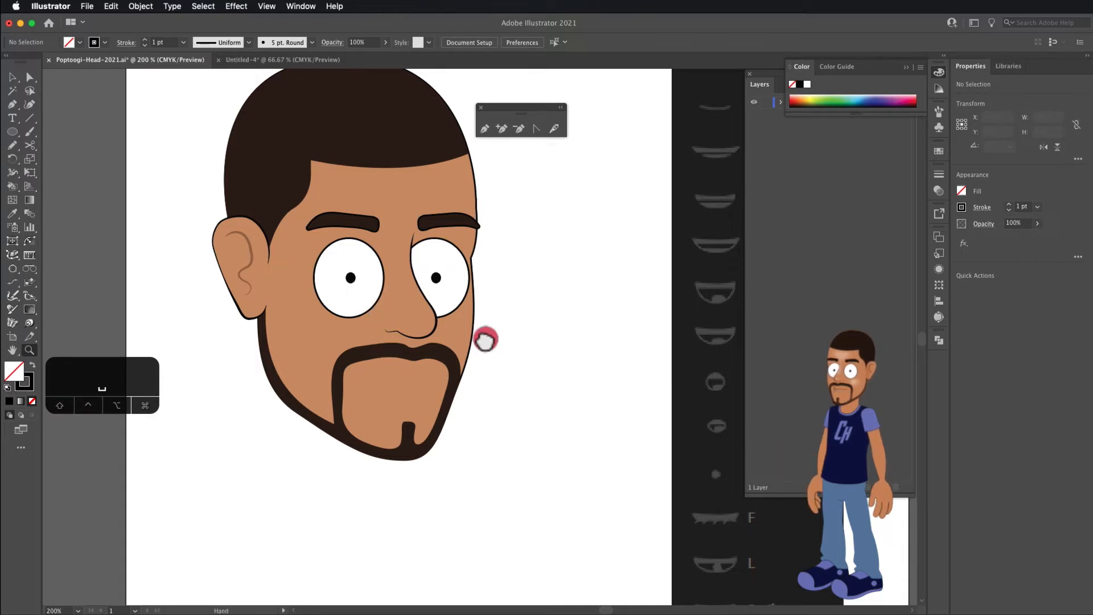
drag(486, 336, 388, 385)
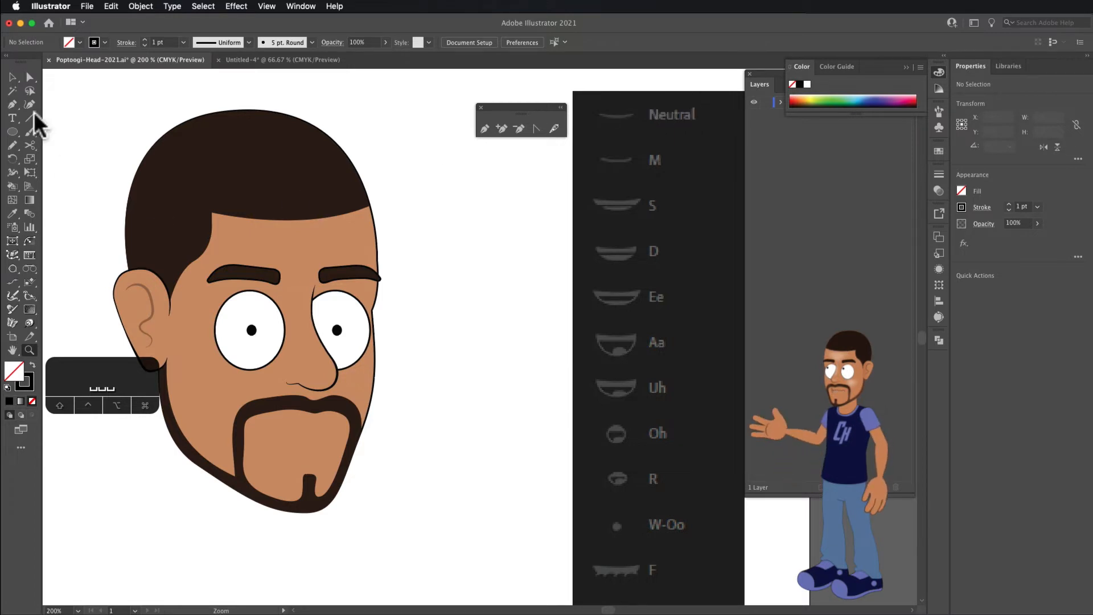
Draw the upper lip inside the goatee with the Pen tool as an open curved path about 47 pt wide and 13 pt high
click(484, 128)
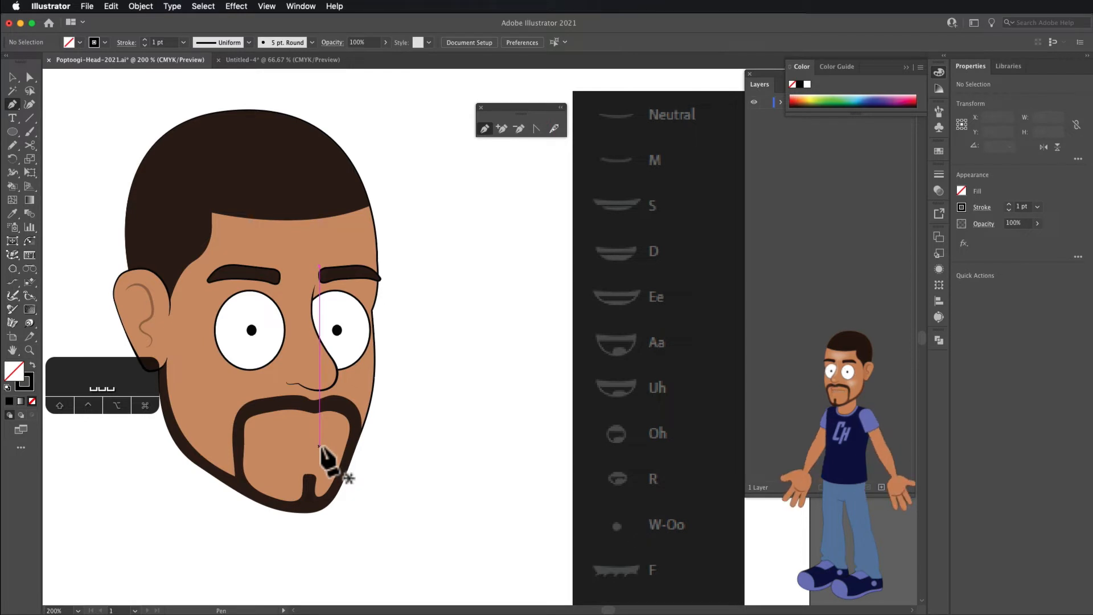
scroll(328, 447, up, 2)
drag(343, 433, 432, 371)
click(417, 313)
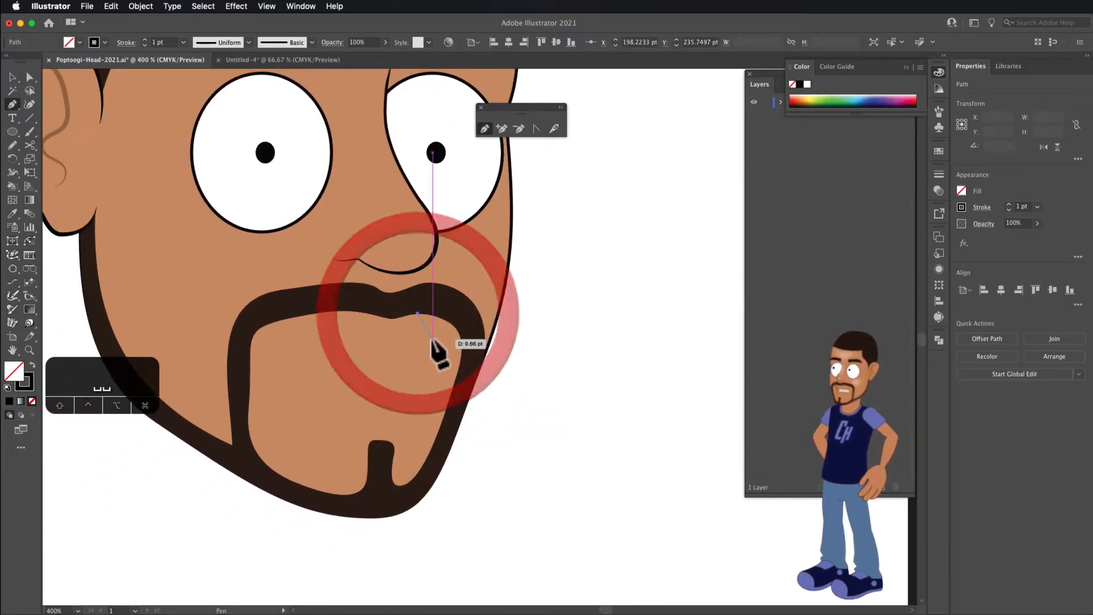
drag(436, 335, 439, 353)
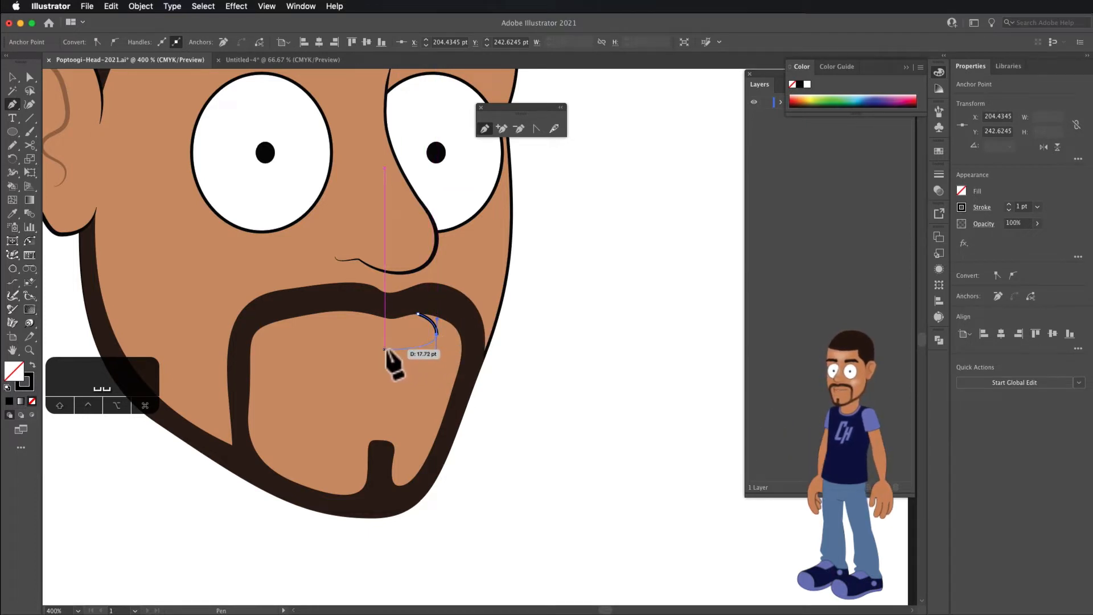
drag(392, 353, 354, 353)
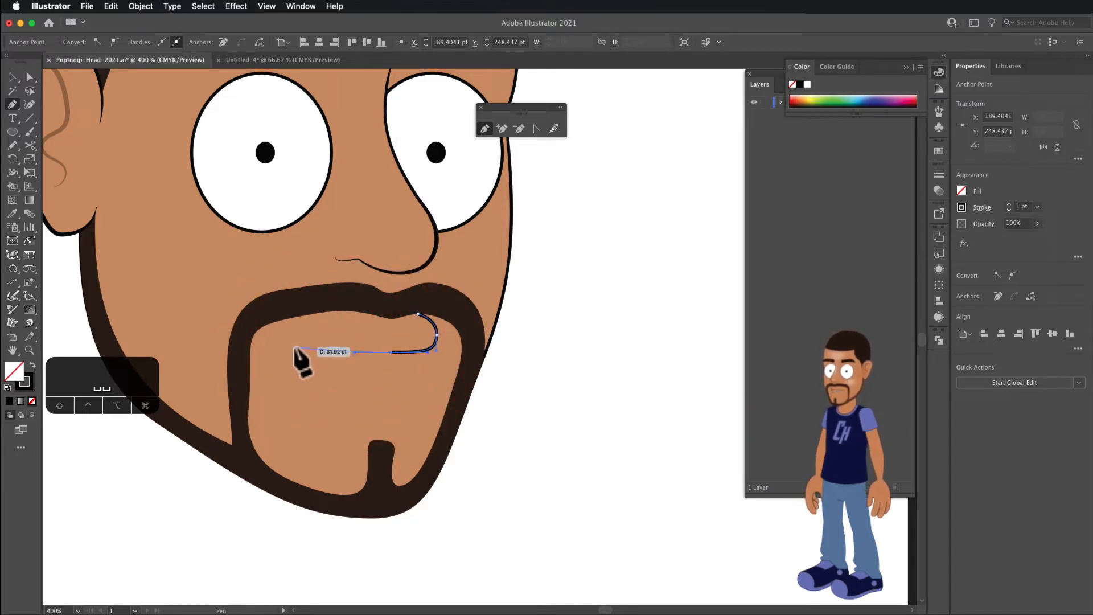
click(293, 347)
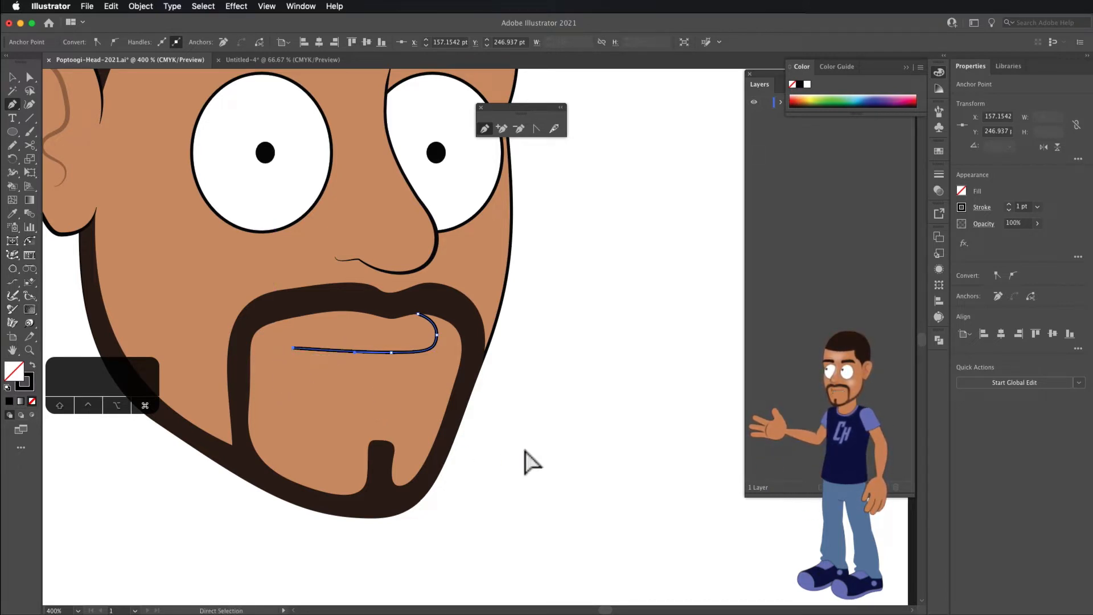
super+click(562, 389)
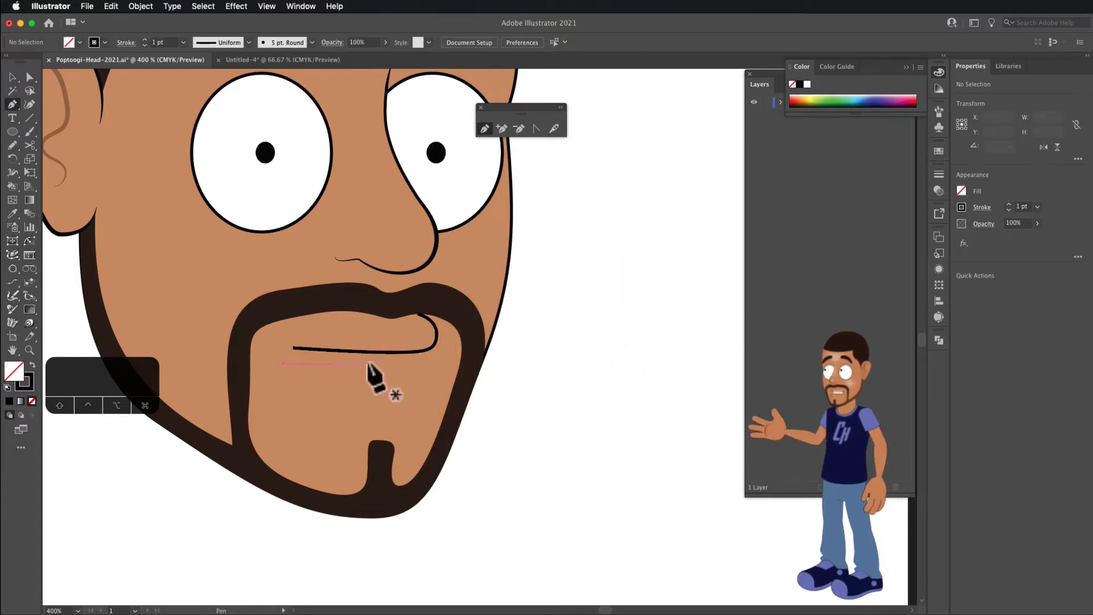
Draw a small lower-lip curve beneath the right end of the mouth line, about 7 pt wide and 9 pt high
click(419, 380)
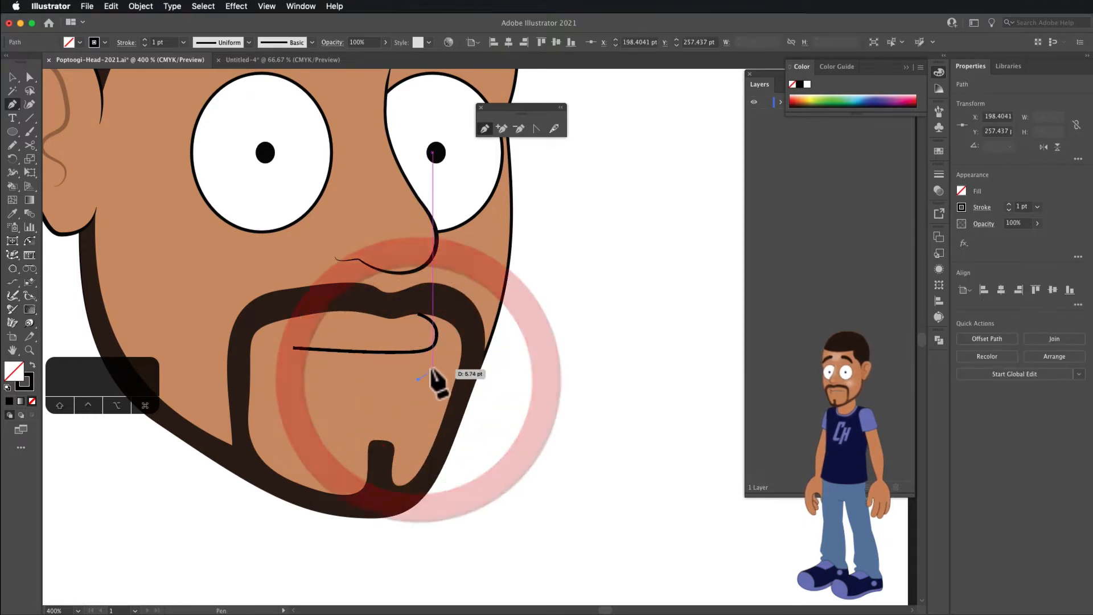
drag(432, 367, 309, 421)
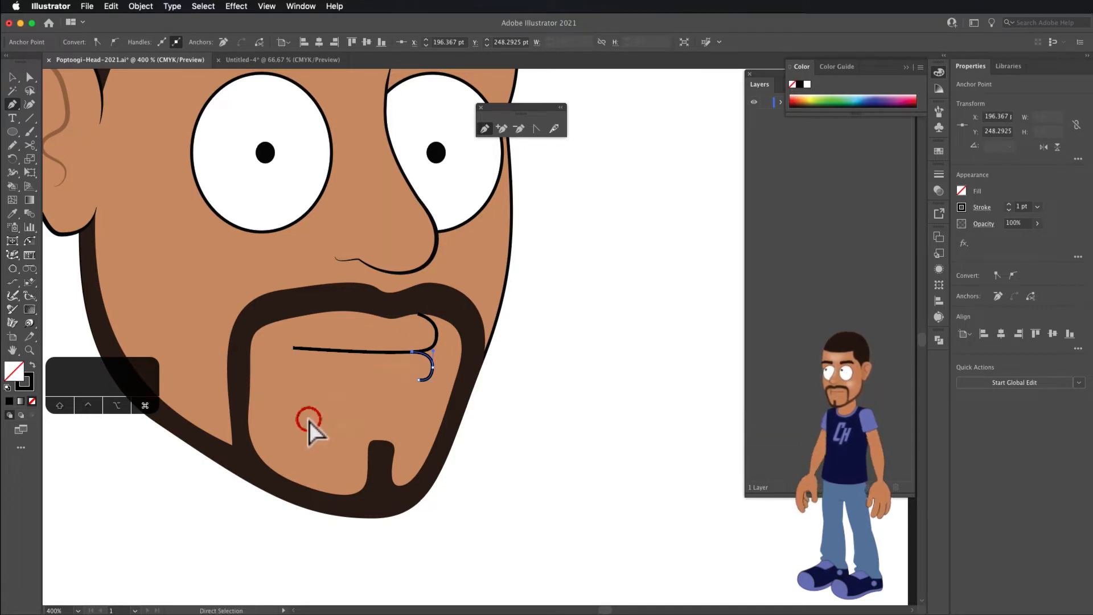
key(Escape)
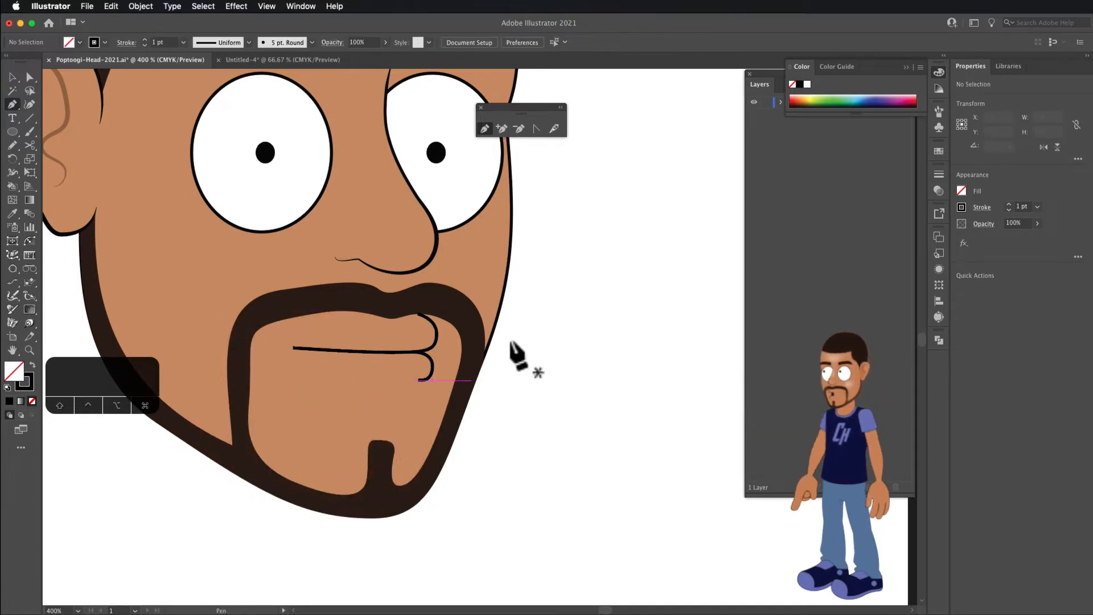
Select the upper-lip and lower-lip paths in turn to check them as whole objects
click(12, 77)
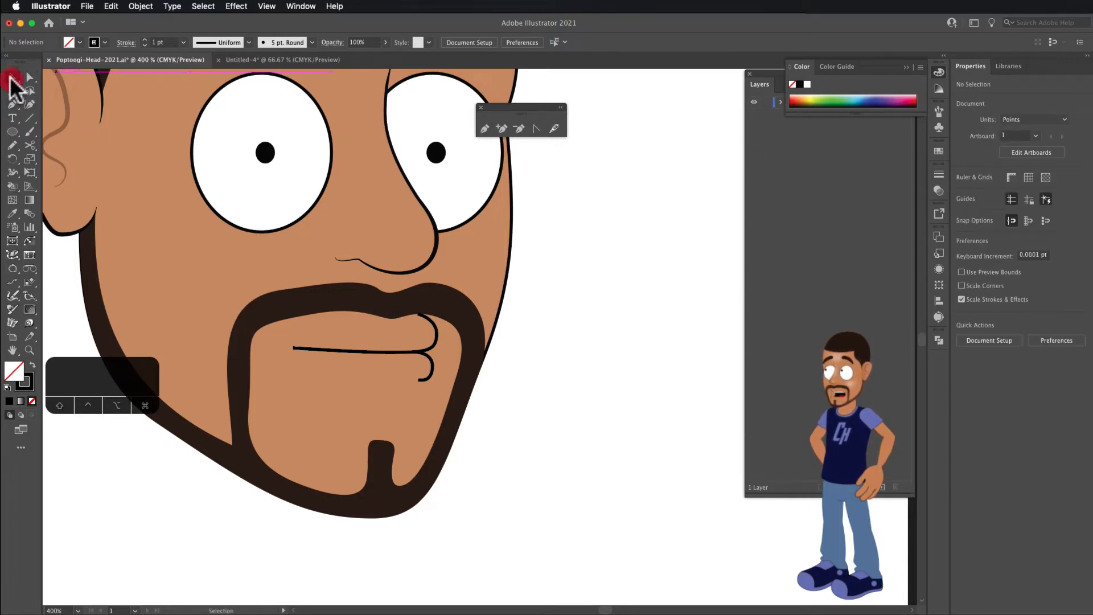
click(350, 353)
click(432, 366)
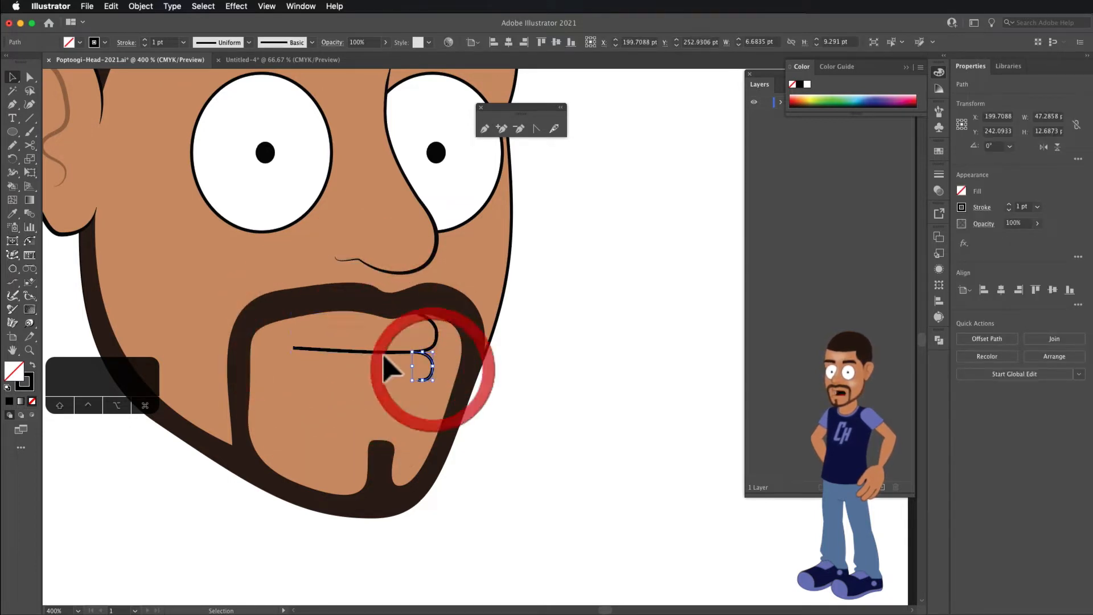
click(354, 352)
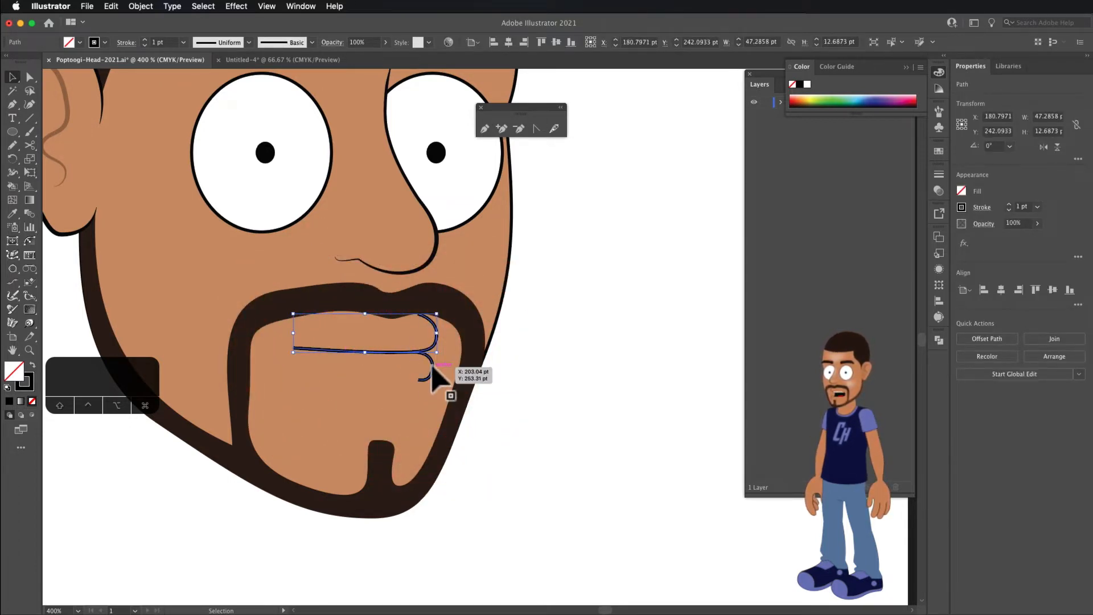
click(432, 368)
click(387, 353)
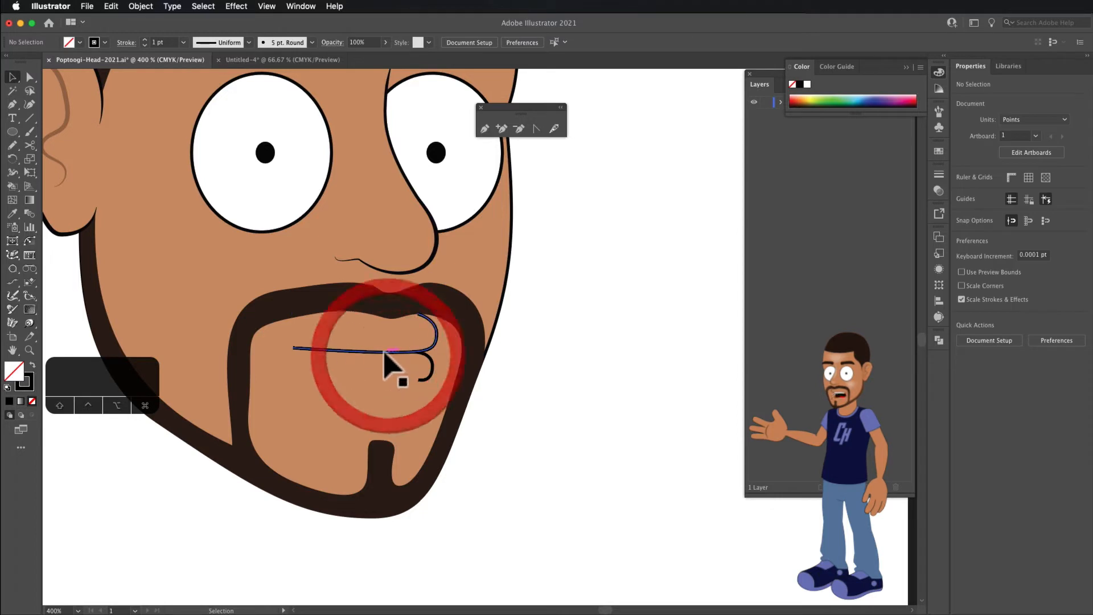
Move the mouth line's left end anchor farther left and level with the line, making the path about 53 pt wide
click(31, 78)
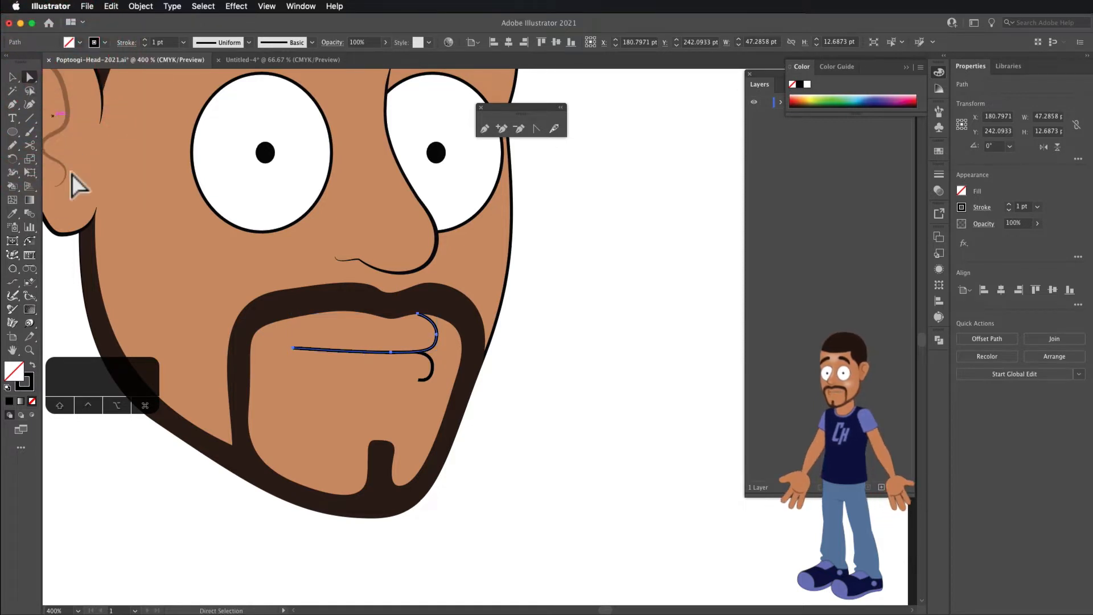
click(292, 348)
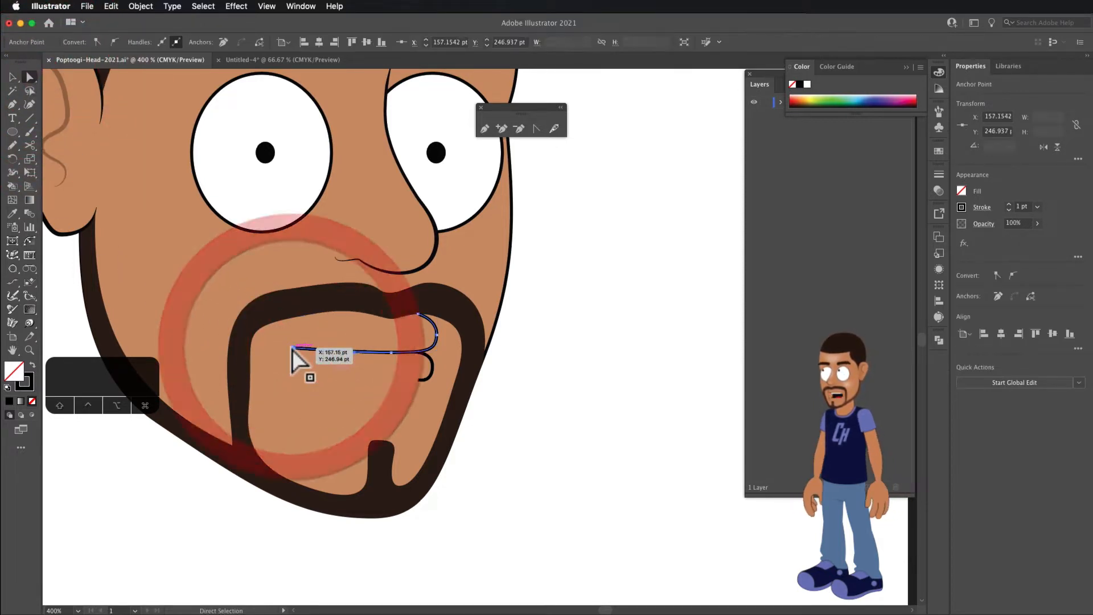
mouse_move(293, 348)
mouse_down()
mouse_move(294, 319)
mouse_move(270, 421)
mouse_move(275, 353)
mouse_up()
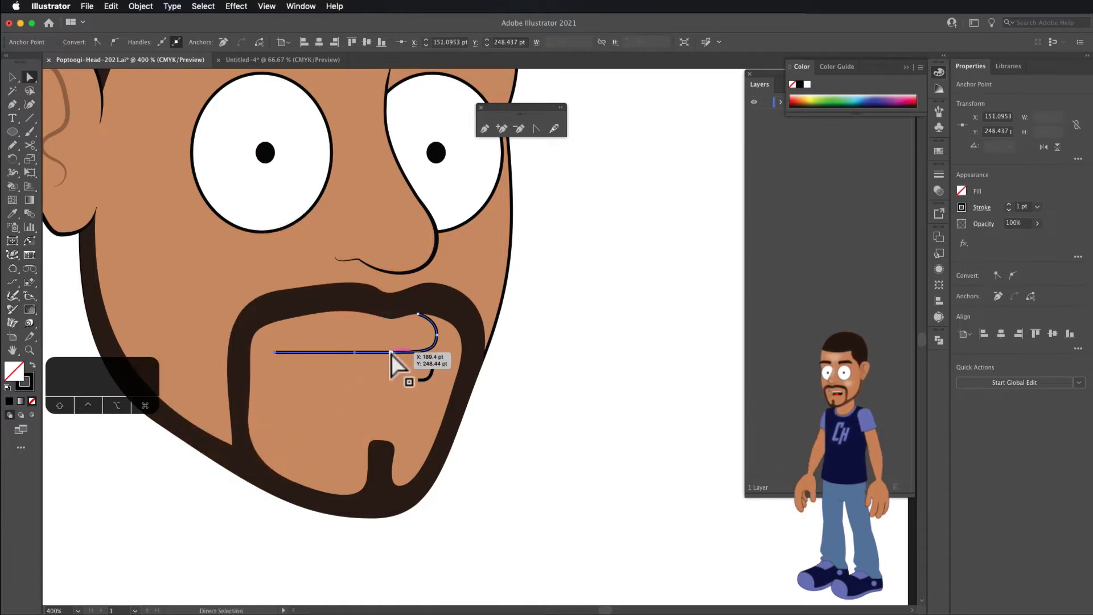
mouse_move(377, 294)
mouse_down()
mouse_move(456, 346)
mouse_move(425, 323)
mouse_move(449, 293)
mouse_move(418, 313)
mouse_up()
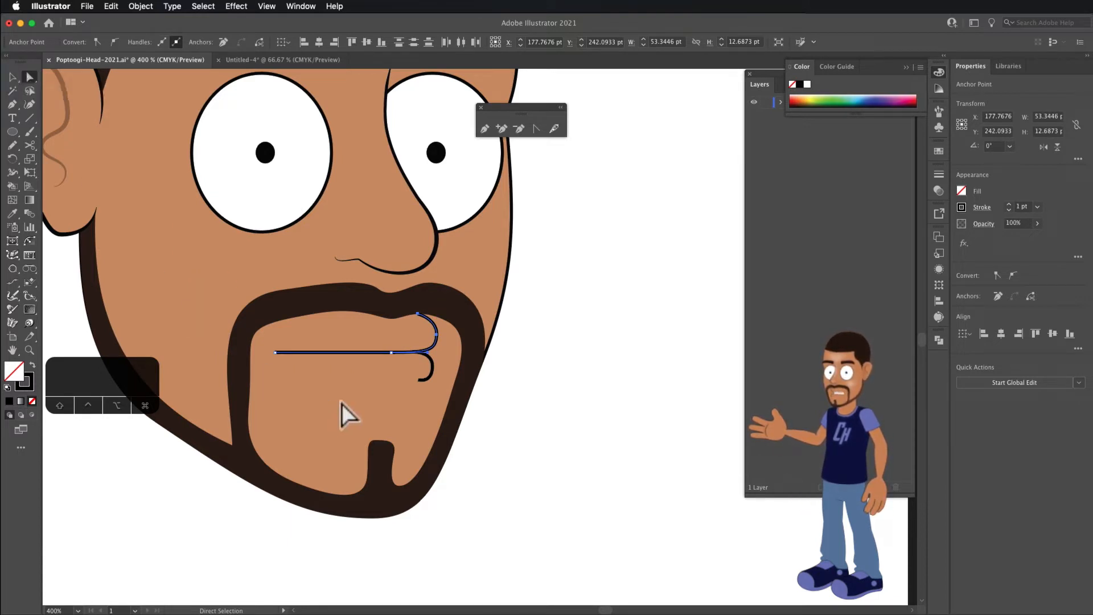
Reshape the lower-lip curve by moving its lower end anchor slightly left and down
scroll(422, 392, up, 1)
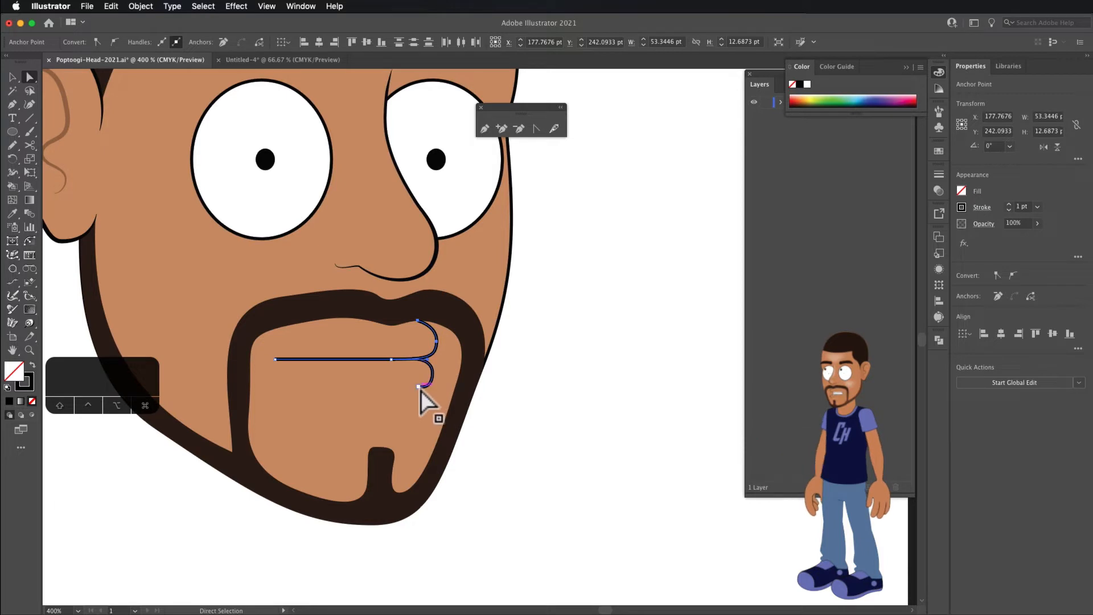
mouse_move(421, 391)
mouse_down()
mouse_move(408, 391)
mouse_move(433, 376)
mouse_up()
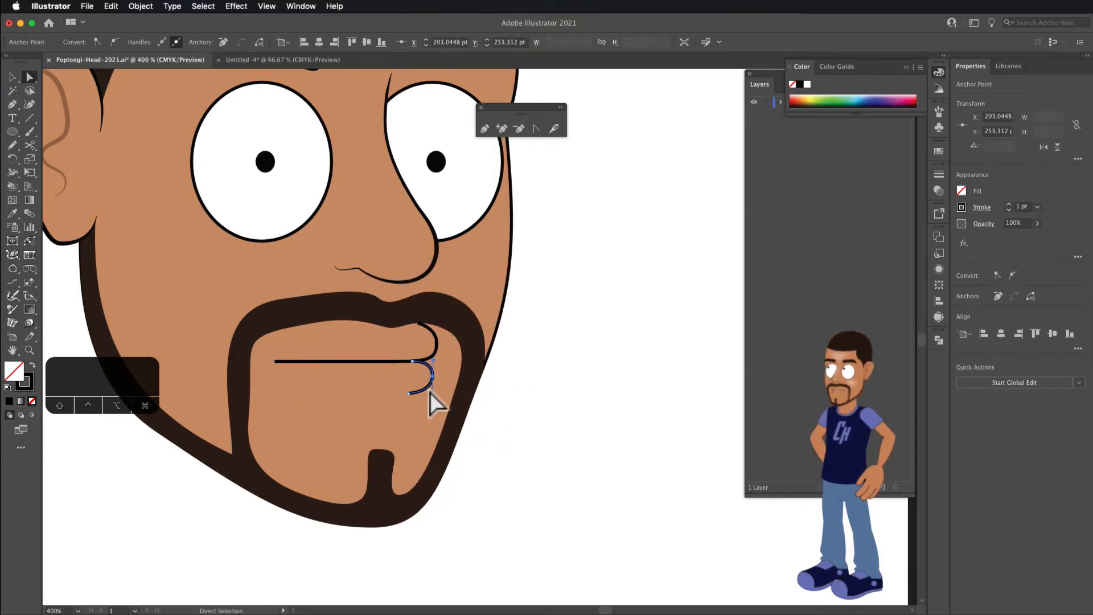
scroll(438, 383, up, 5)
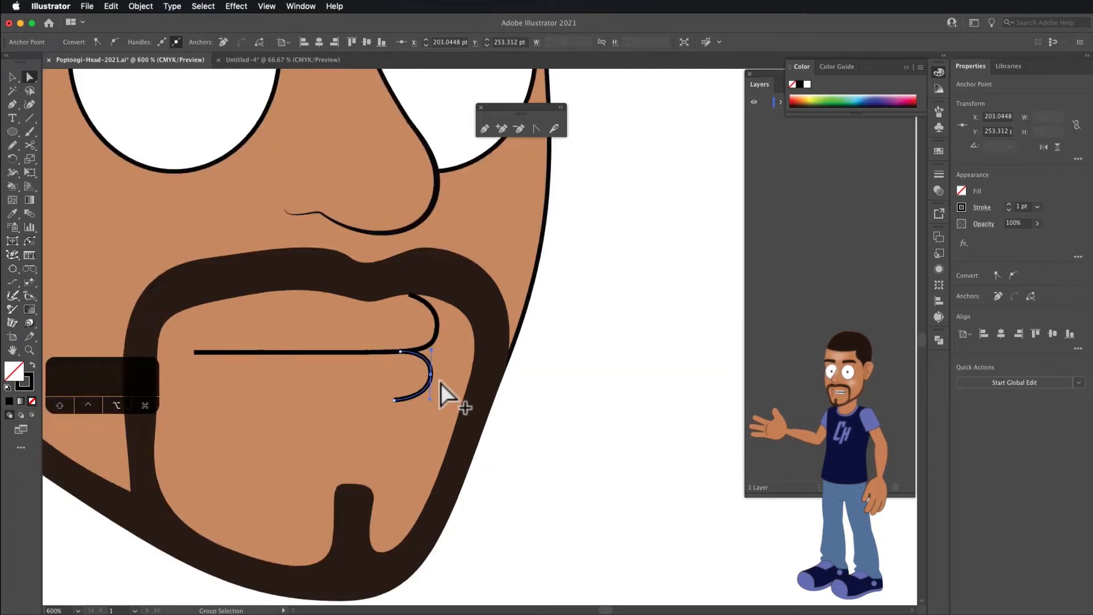
Fine-tune the vertical direction handles on the lower-lip curve's outermost anchor
mouse_move(421, 324)
mouse_down()
mouse_move(463, 349)
mouse_move(383, 349)
mouse_move(445, 363)
mouse_move(408, 326)
mouse_move(416, 345)
mouse_move(417, 321)
mouse_up()
mouse_move(417, 421)
mouse_down()
mouse_move(418, 403)
mouse_move(418, 431)
mouse_up()
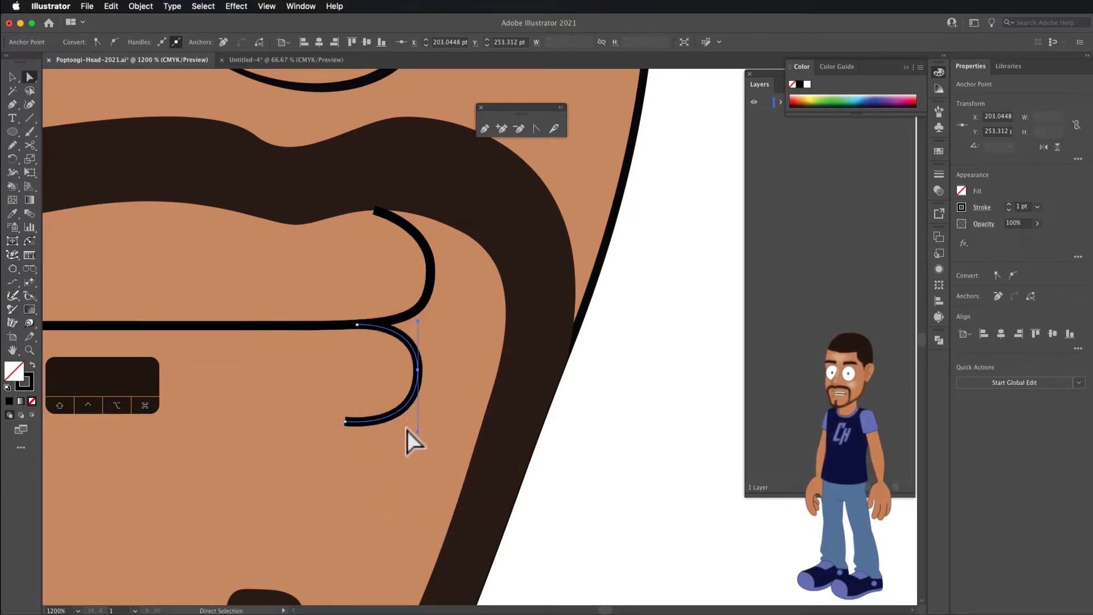
key(alt)
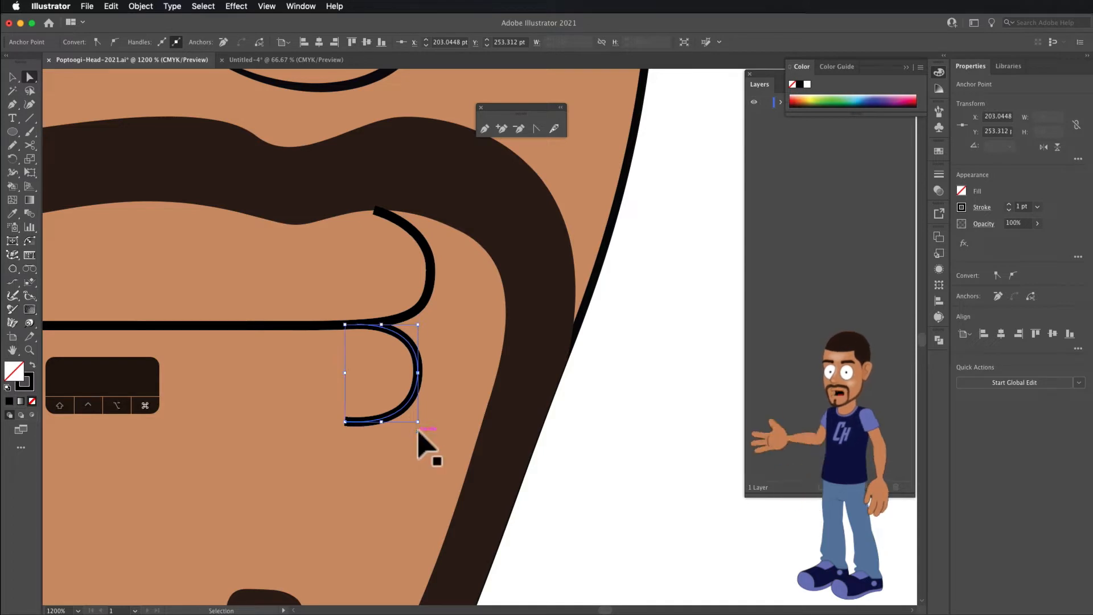
key(alt)
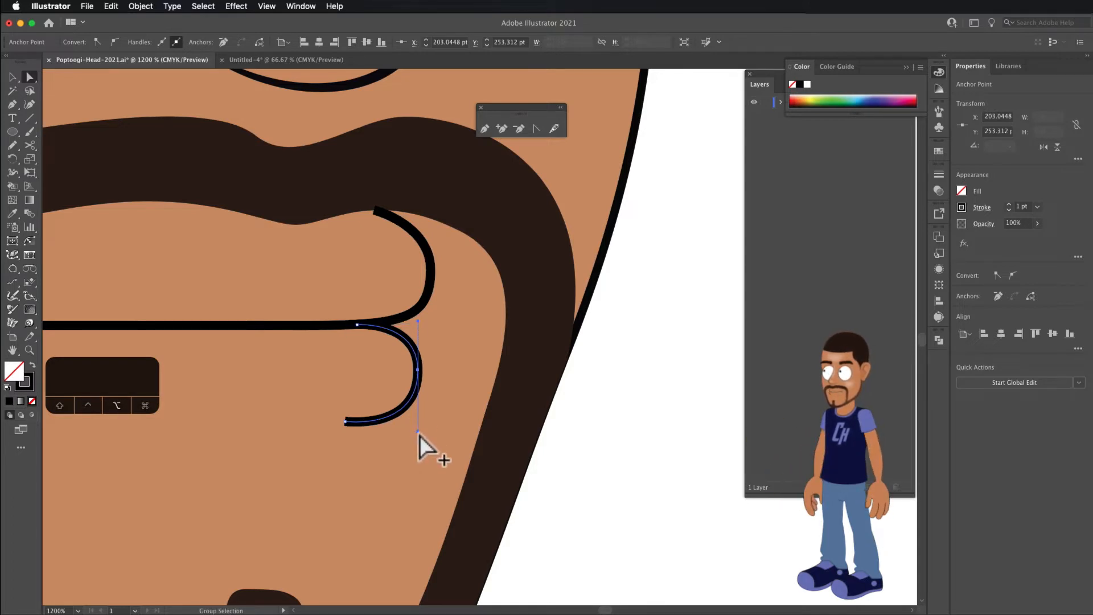
Break the lower handle of the lower-lip curve's outermost anchor and swing it independently, first inward and back outward
drag(418, 432, 398, 421)
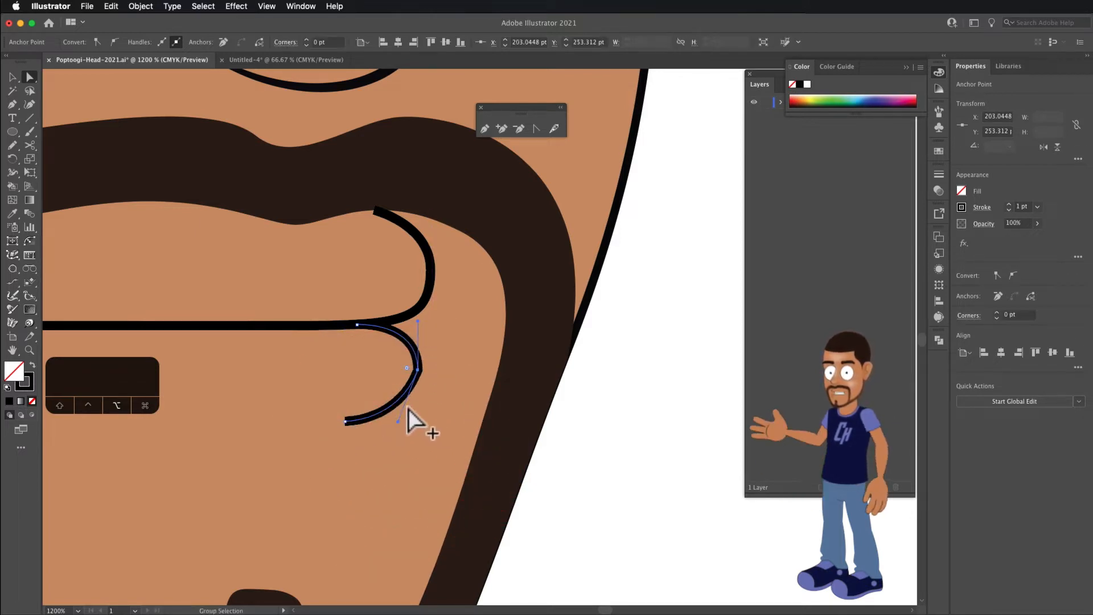
click(414, 320)
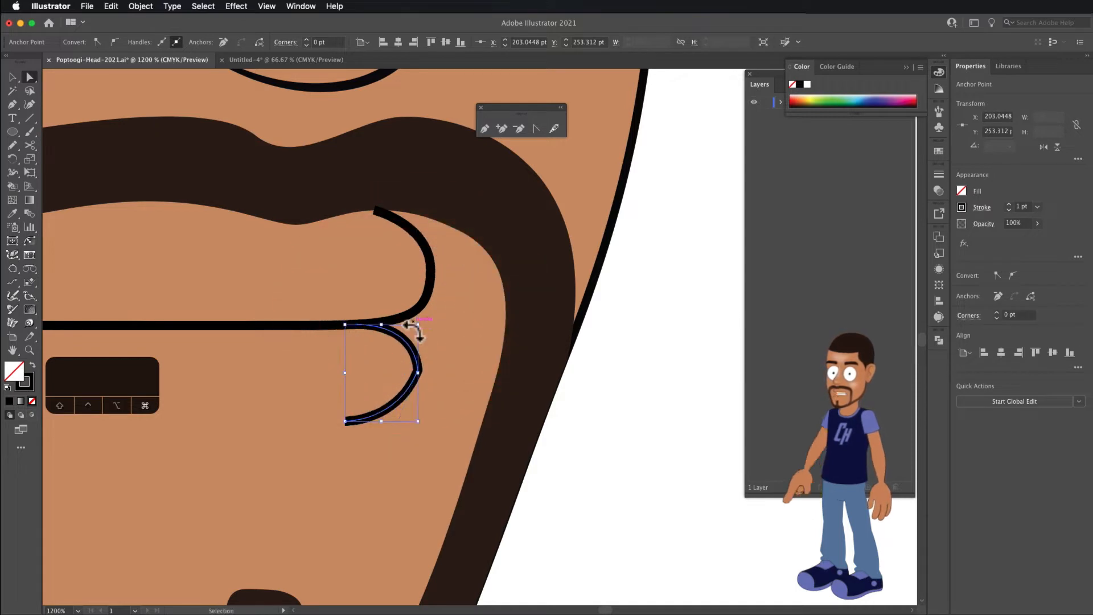
click(395, 412)
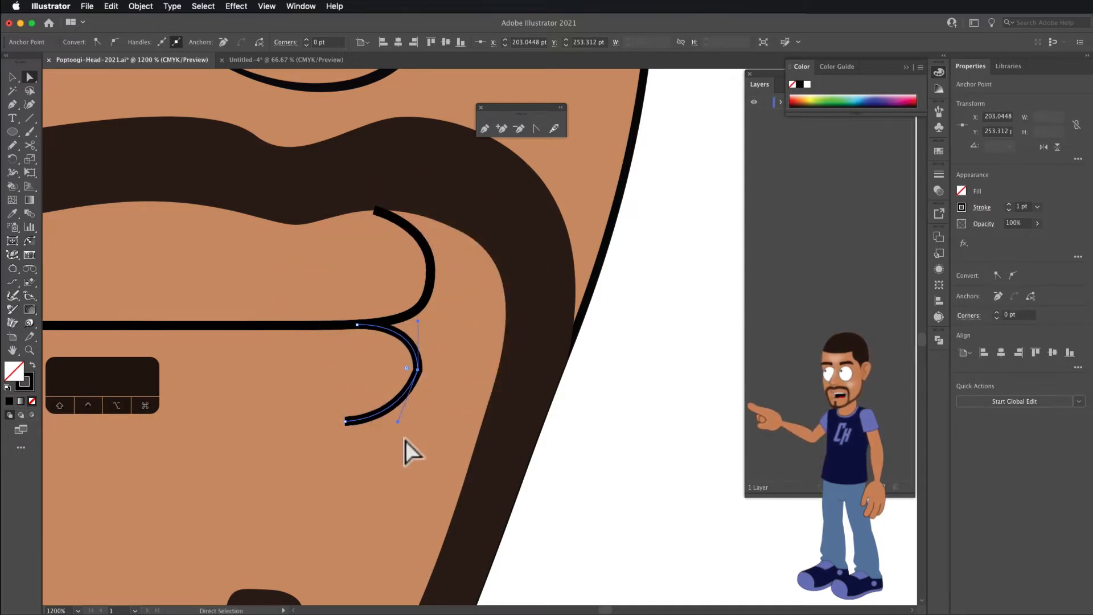
drag(399, 425, 449, 425)
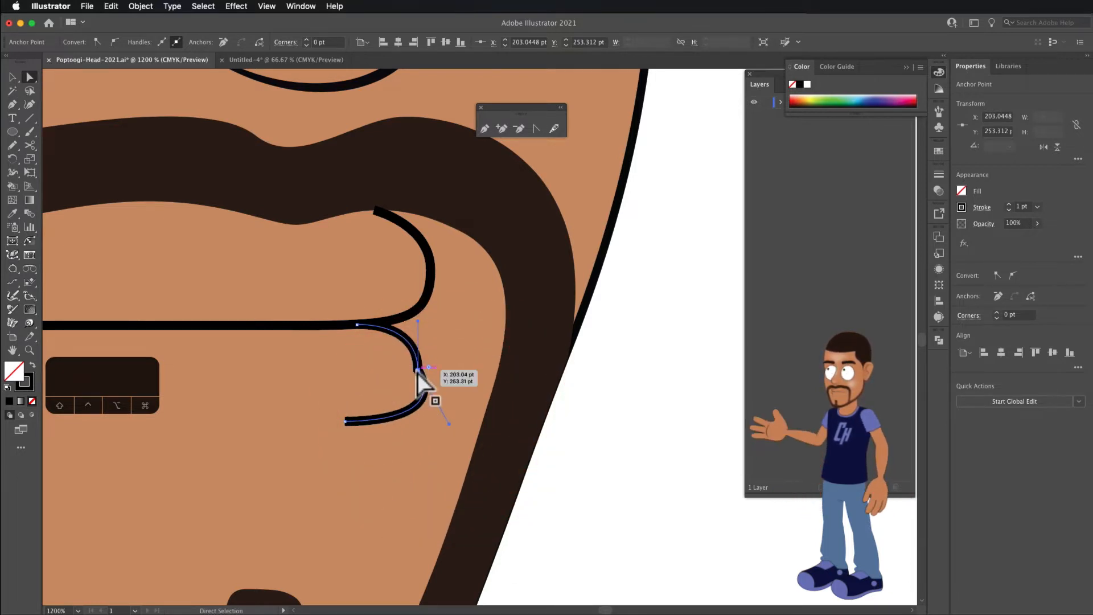
Convert the lower-lip curve's outermost anchor to smooth and realign its handles almost vertically
click(417, 369)
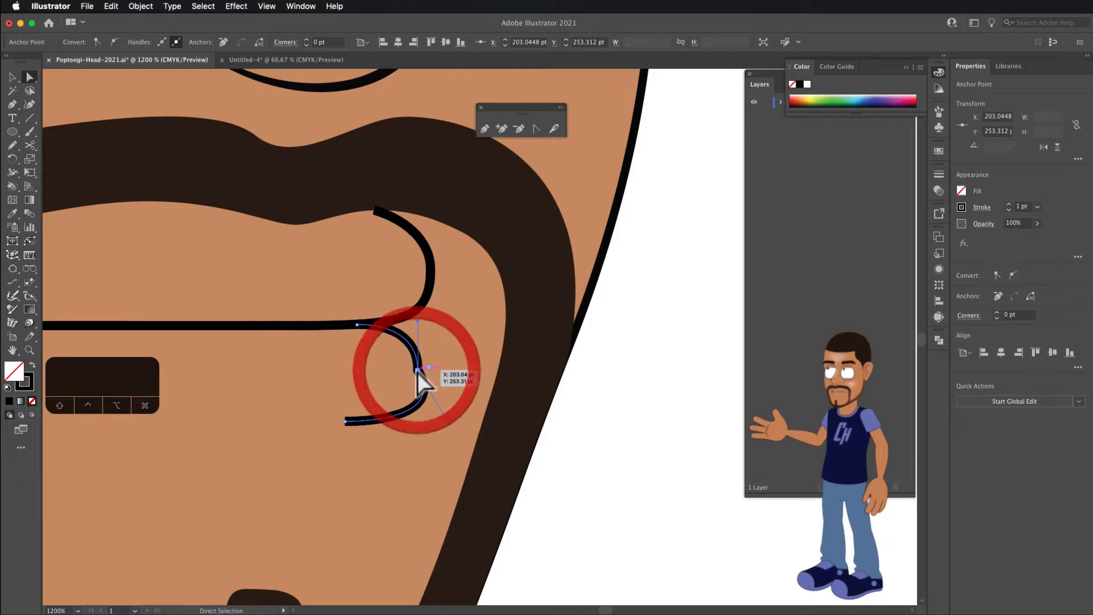
click(115, 42)
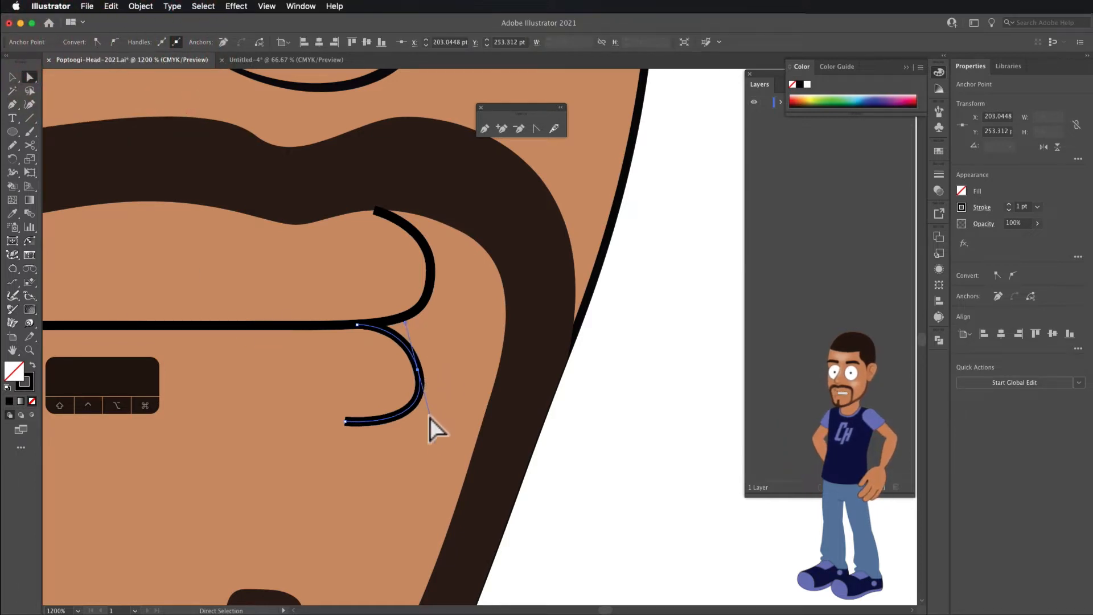
mouse_move(435, 430)
mouse_down()
mouse_move(412, 442)
mouse_move(416, 432)
mouse_up()
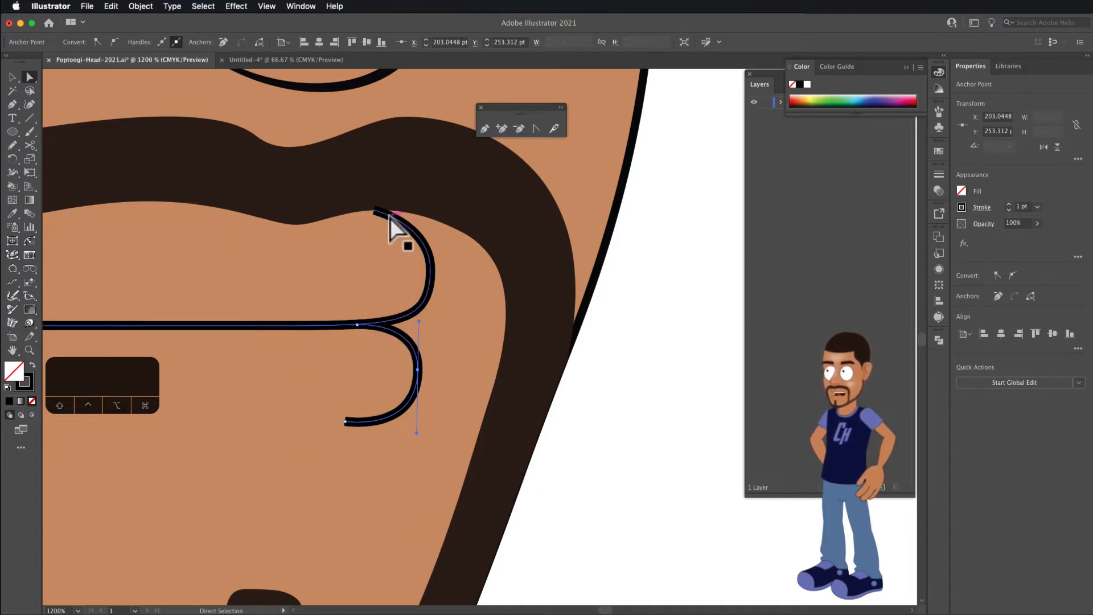
Reshape the upper-lip curve by moving its end anchor slightly left and raising the outermost anchor's upper handle
click(429, 271)
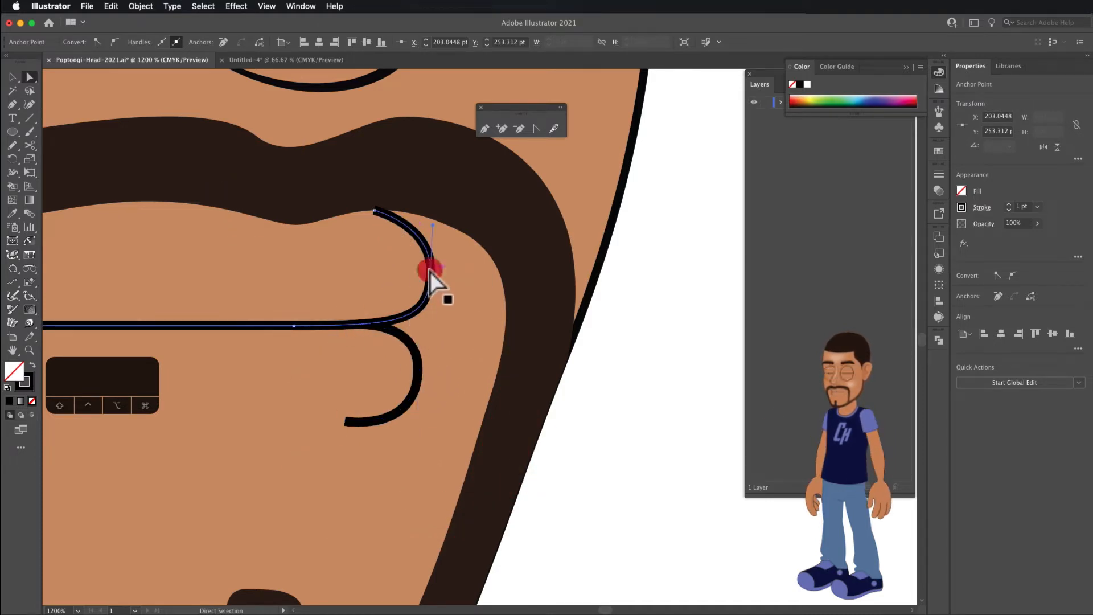
click(371, 209)
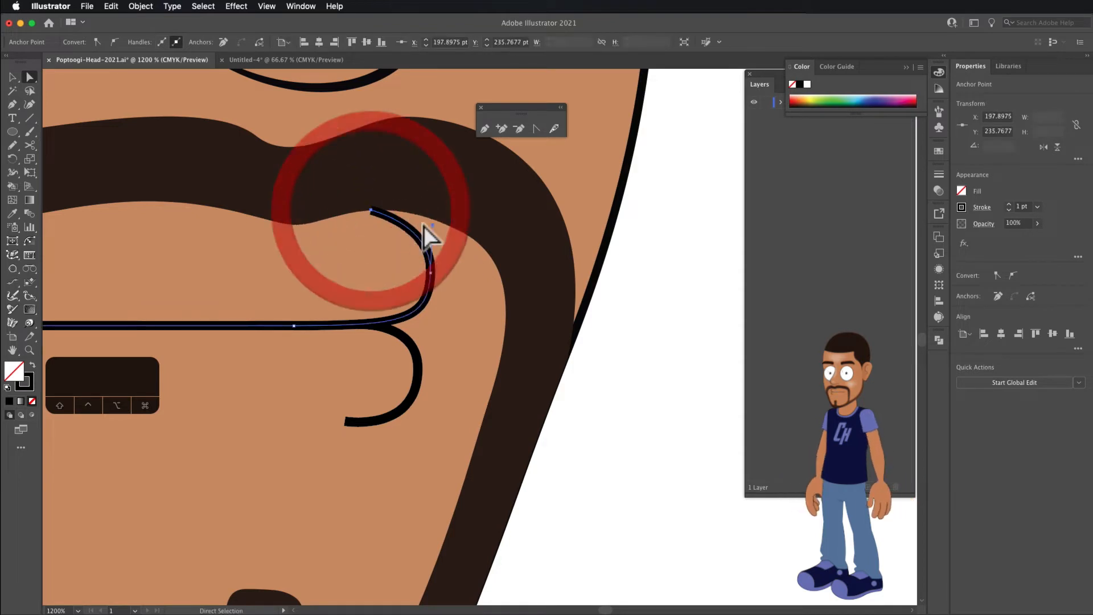
drag(432, 227, 427, 213)
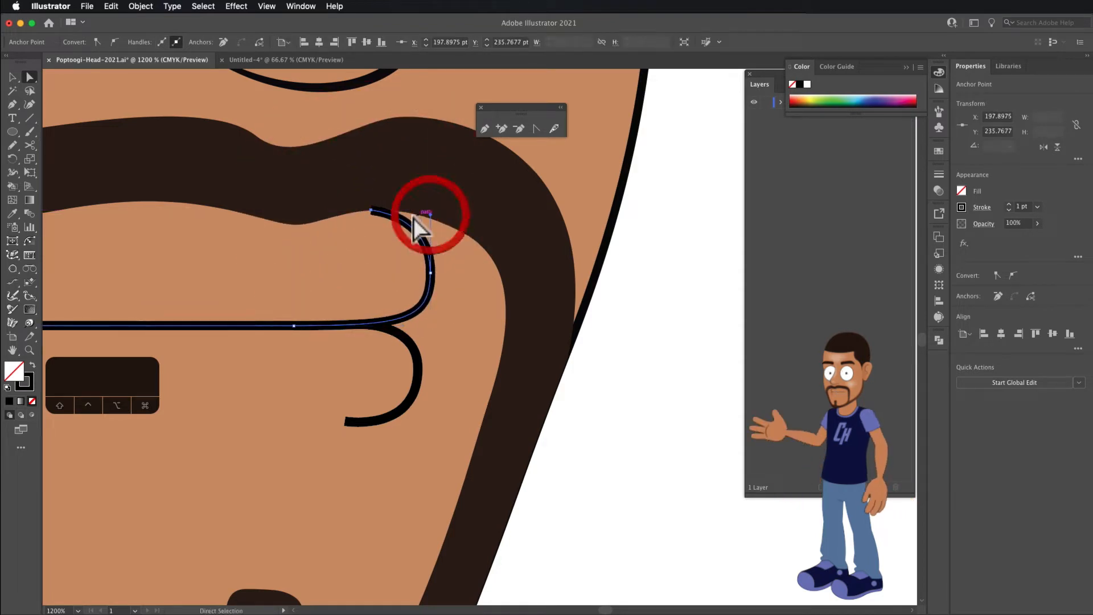
Shorten the mouth line by moving its left end anchor right to X about 155.84 pt
scroll(393, 245, down, 2)
scroll(354, 310, down, 3)
scroll(350, 313, up, 1)
scroll(349, 313, down, 1)
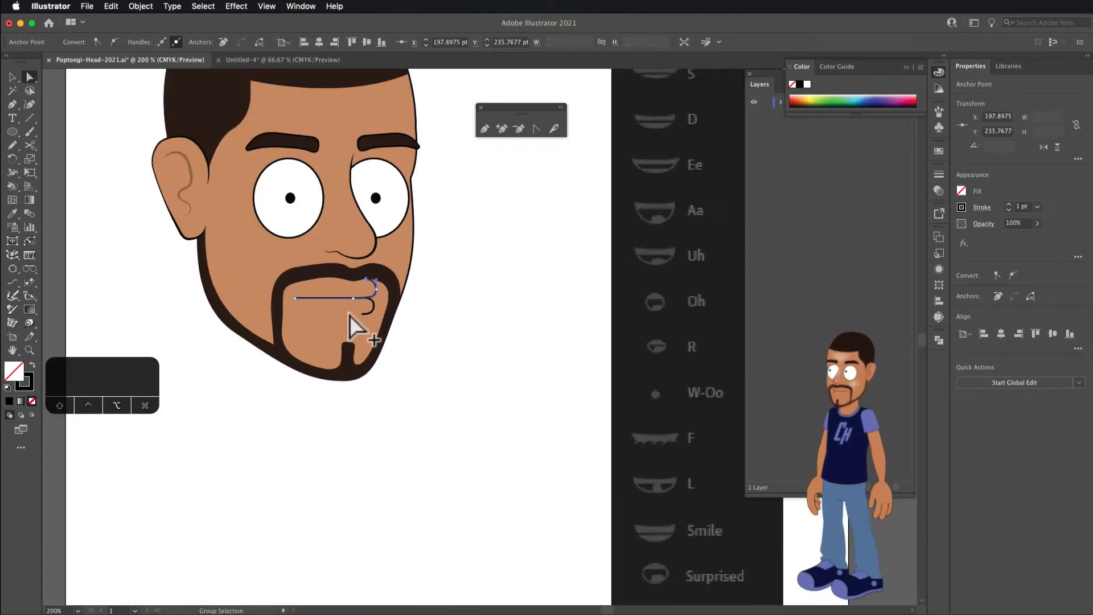
scroll(306, 308, up, 2)
drag(291, 296, 301, 295)
scroll(302, 299, down, 2)
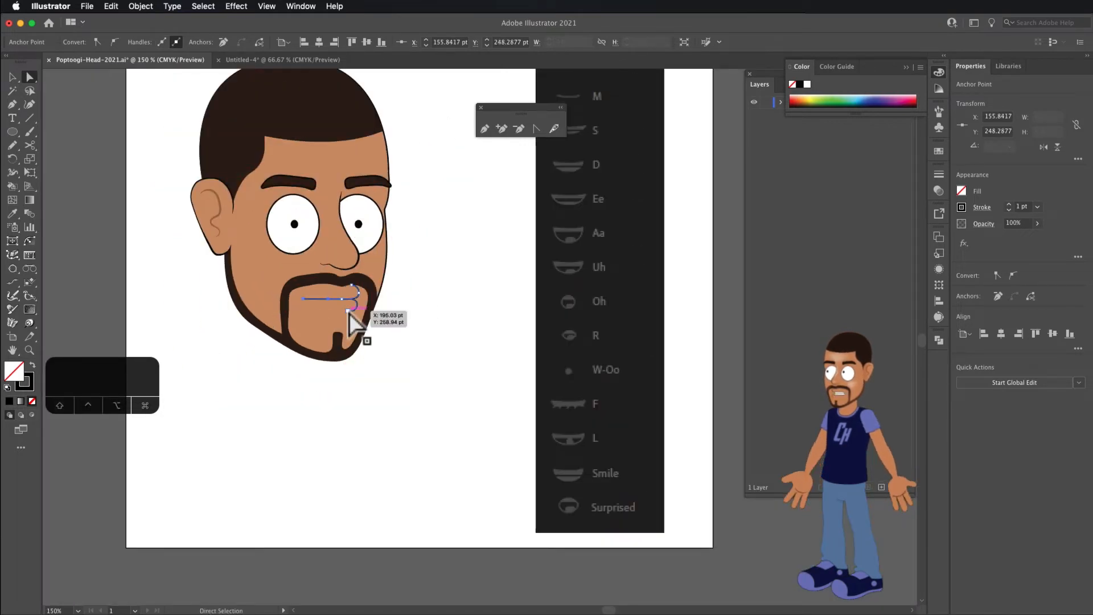
Select the mouth line and lower-lip curve together and group them
click(13, 79)
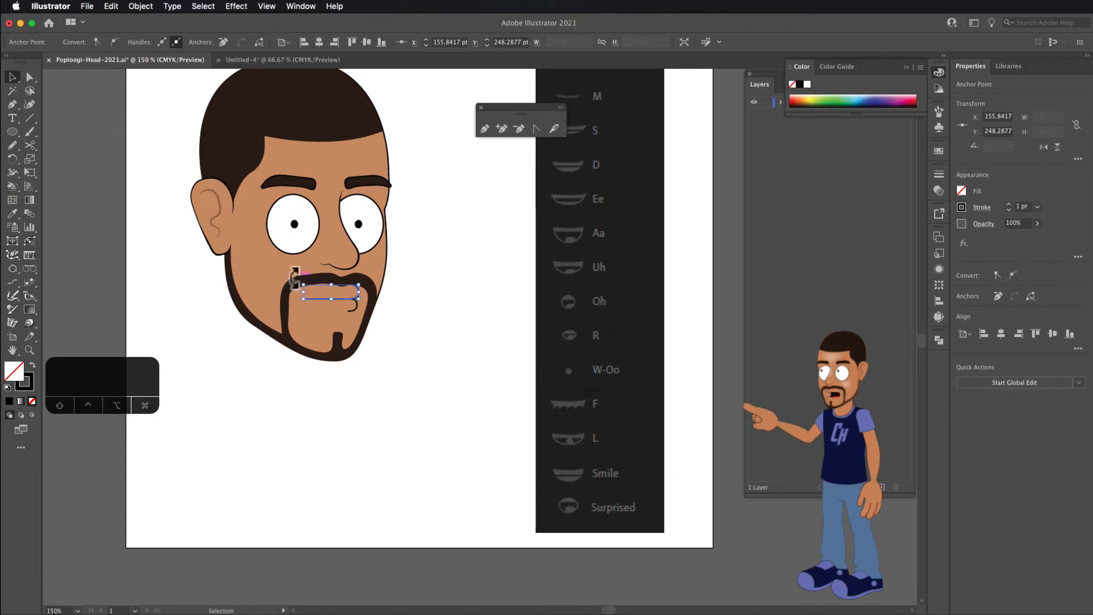
drag(286, 268, 376, 329)
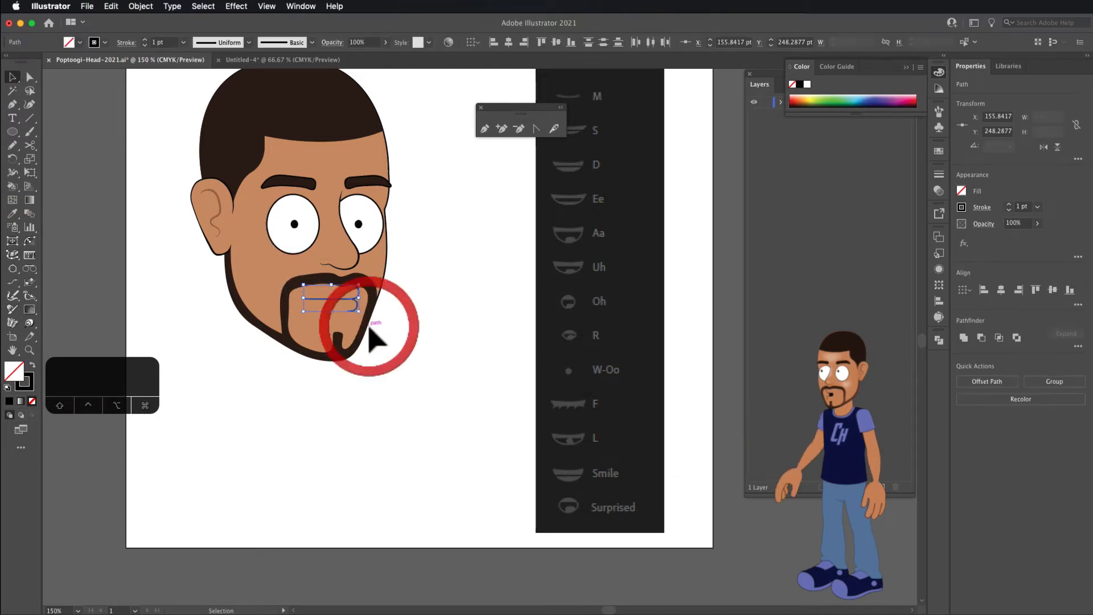
click(140, 8)
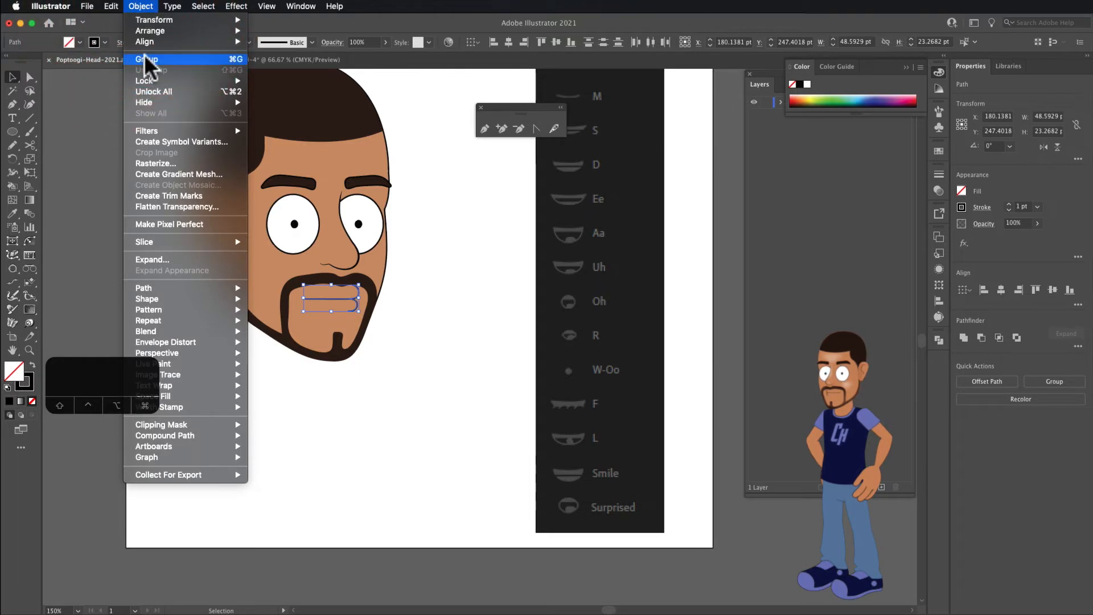
click(238, 62)
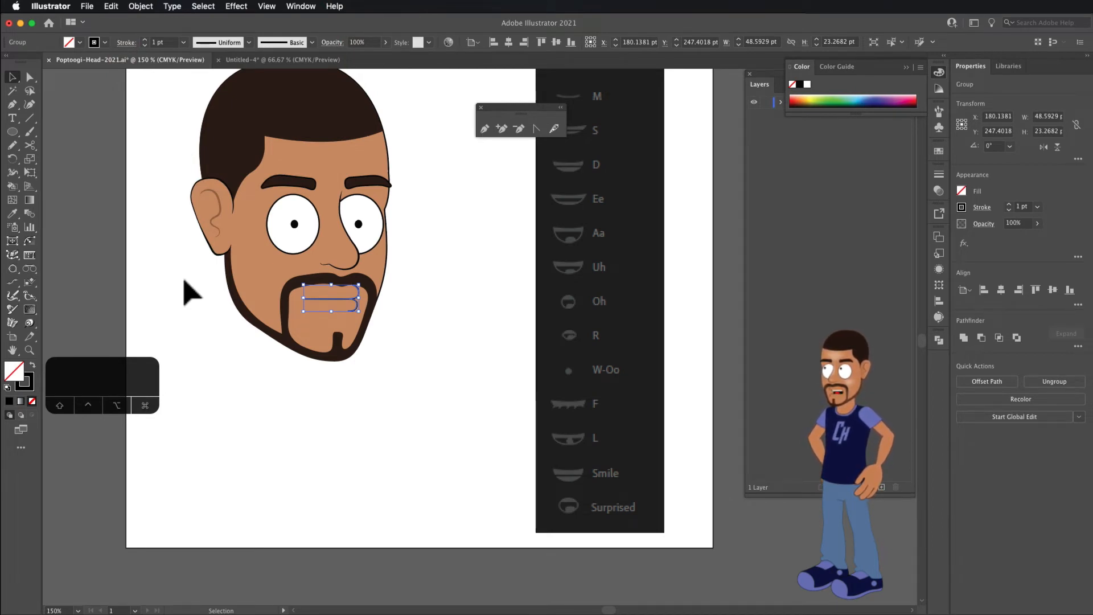
Move the floating pen tools out of the way and place the mouth group beside the Neutral reference
click(493, 108)
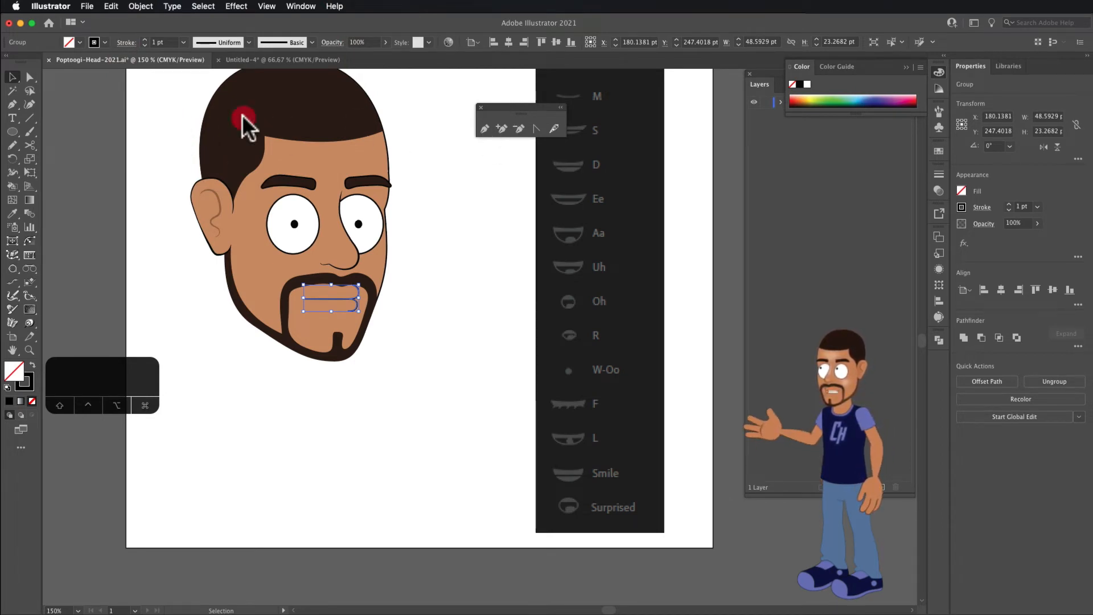
drag(488, 109, 403, 94)
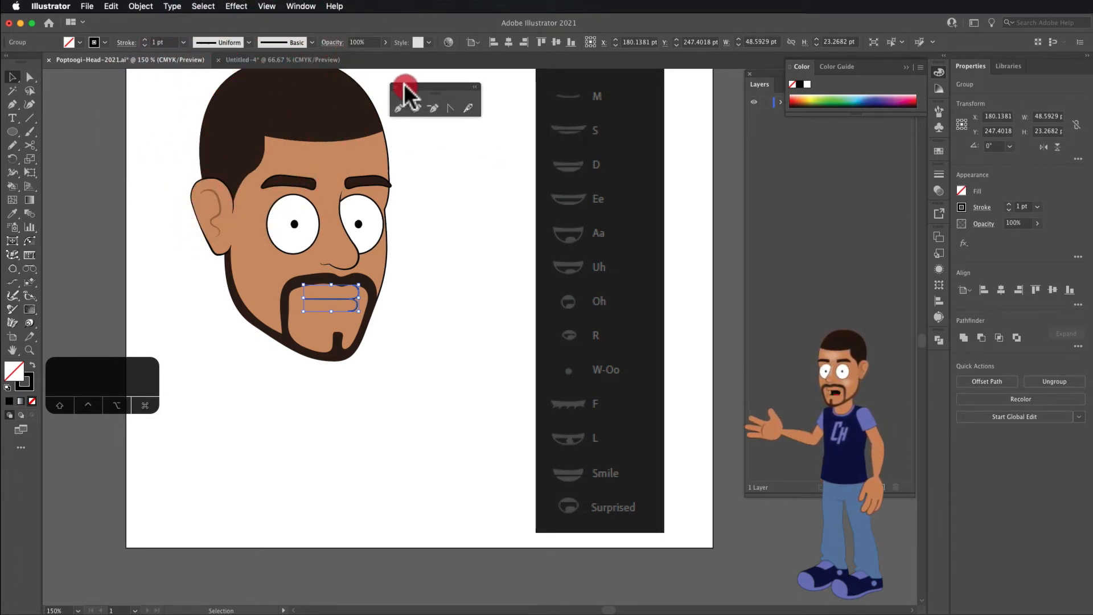
click(324, 302)
drag(324, 302, 506, 149)
scroll(538, 174, up, 1)
scroll(542, 188, up, 4)
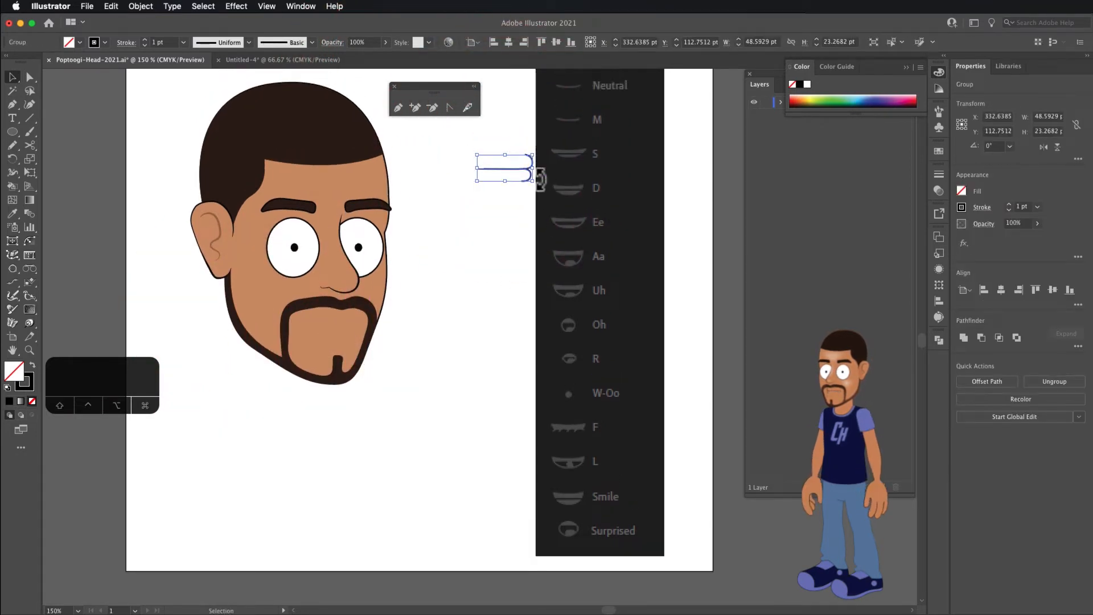
drag(518, 225, 504, 140)
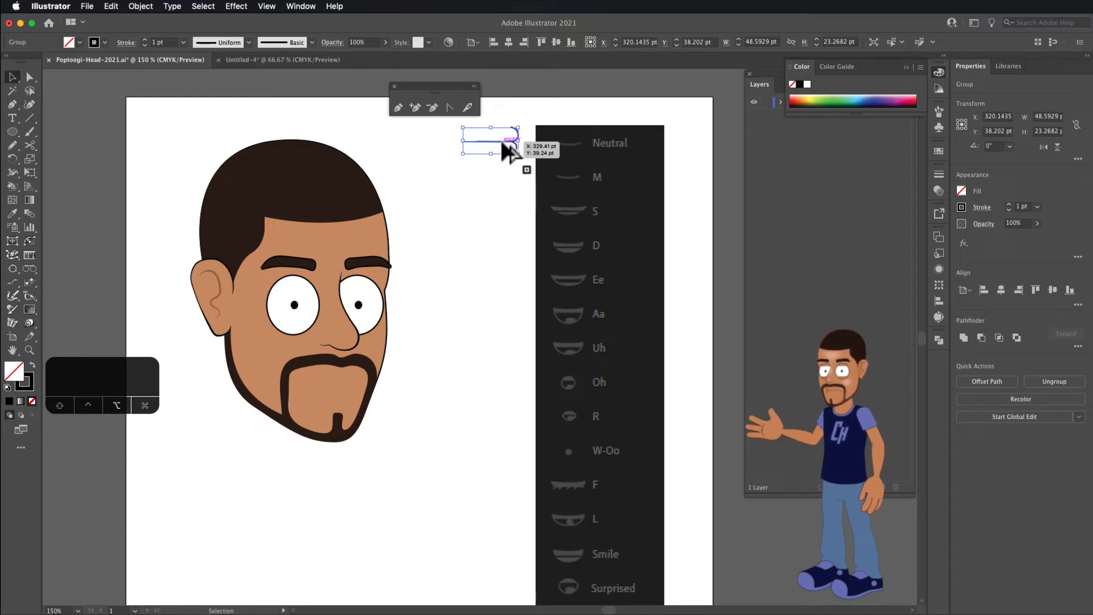
Duplicate the mouth group about 34 pt straight down beside M and move the copy's left end anchor right to X about 299.34 pt
drag(502, 143, 502, 182)
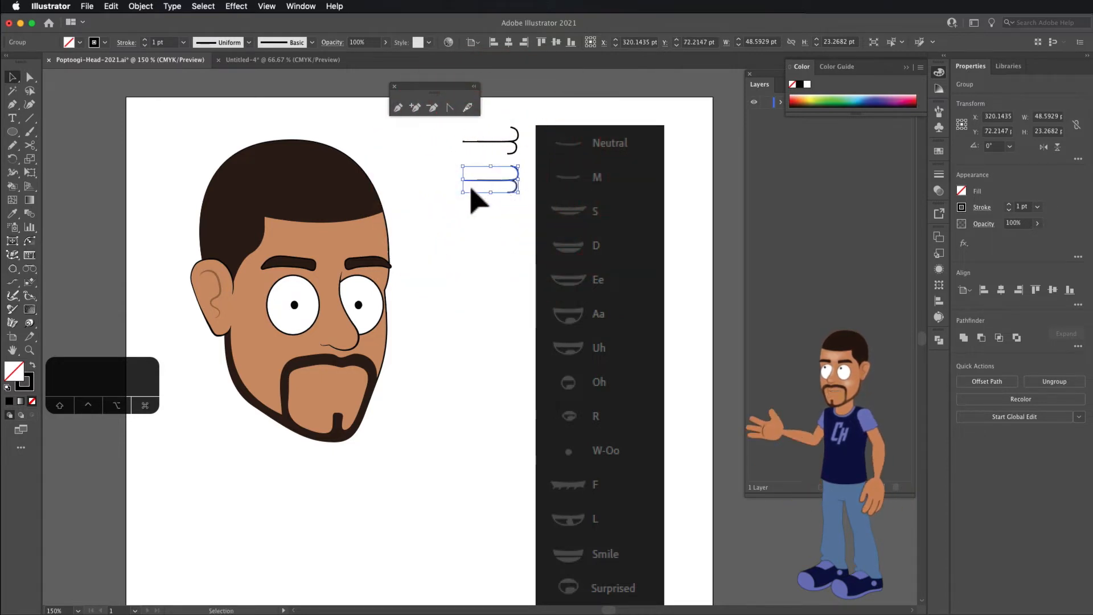
key(a)
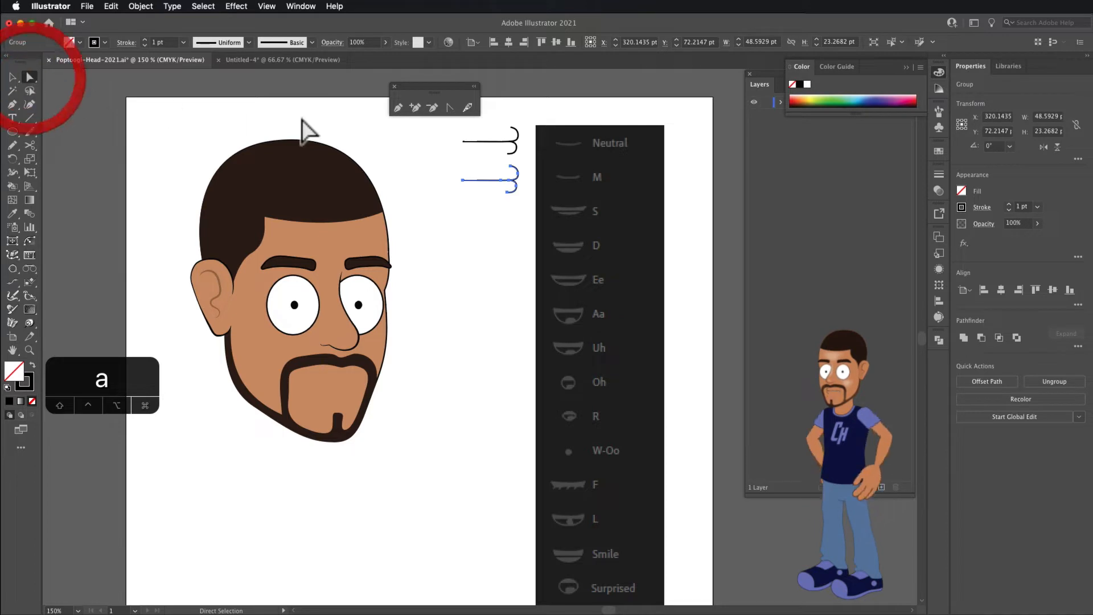
click(449, 182)
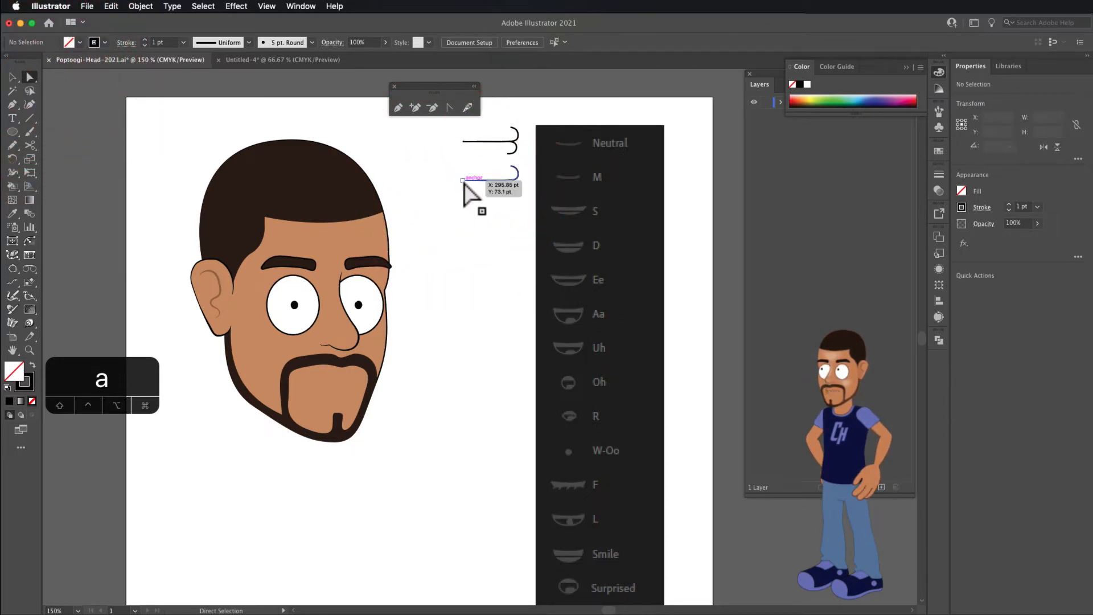
drag(464, 182, 467, 181)
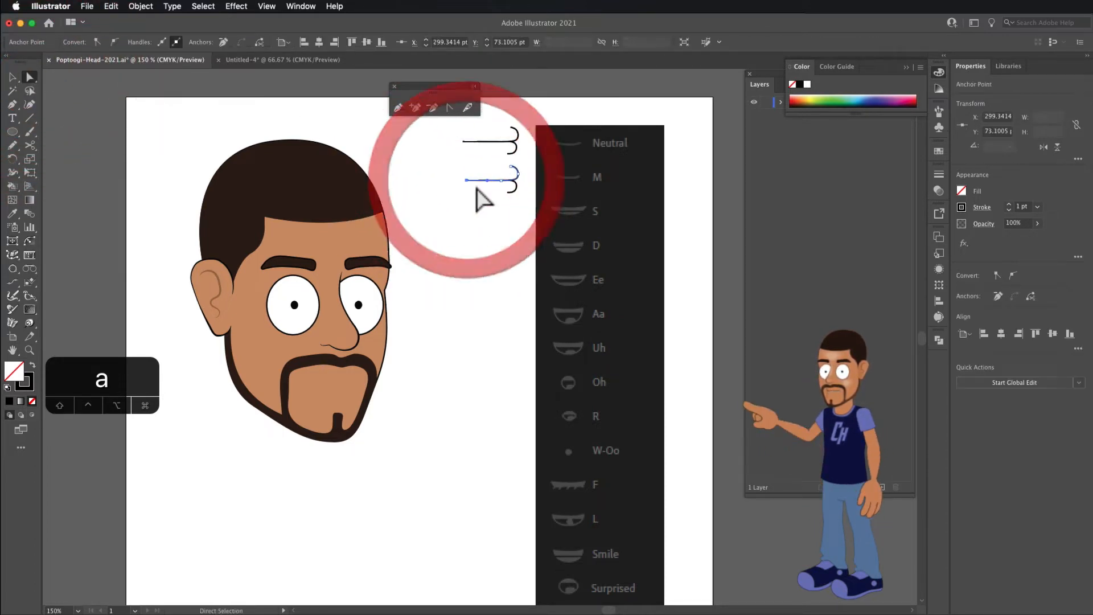
Nudge the left end anchor of the M mouth's line slightly up and right, and deselect it
scroll(471, 187, up, 2)
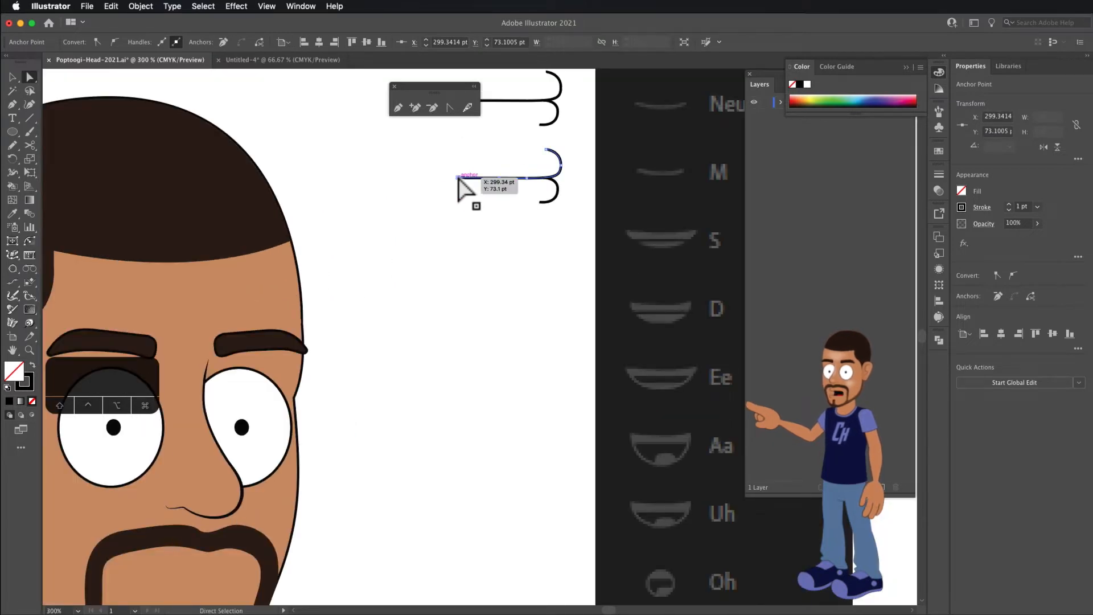
click(458, 178)
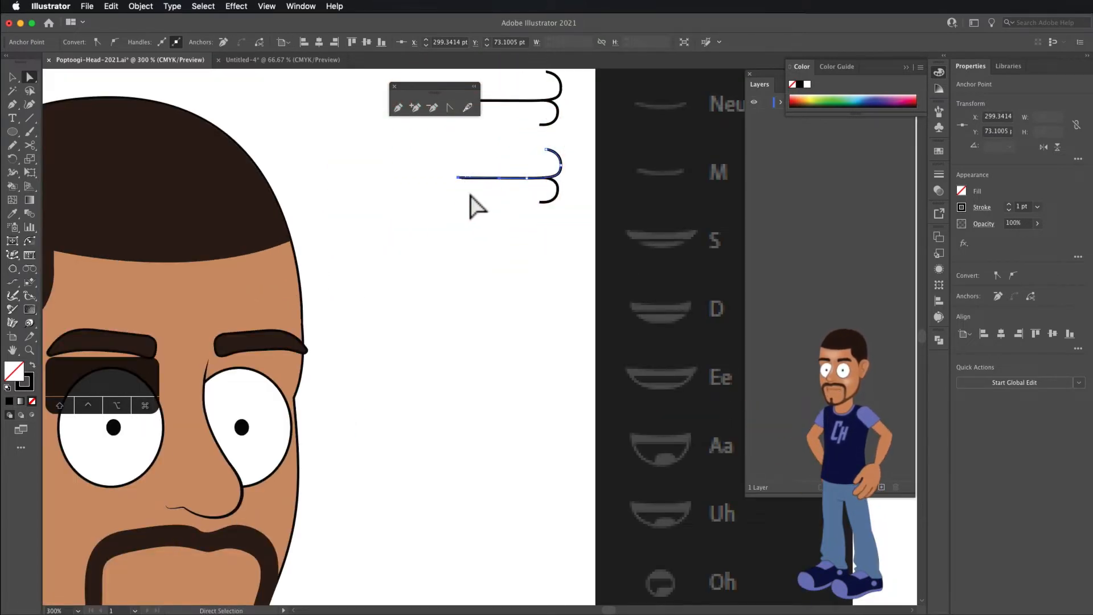
click(457, 177)
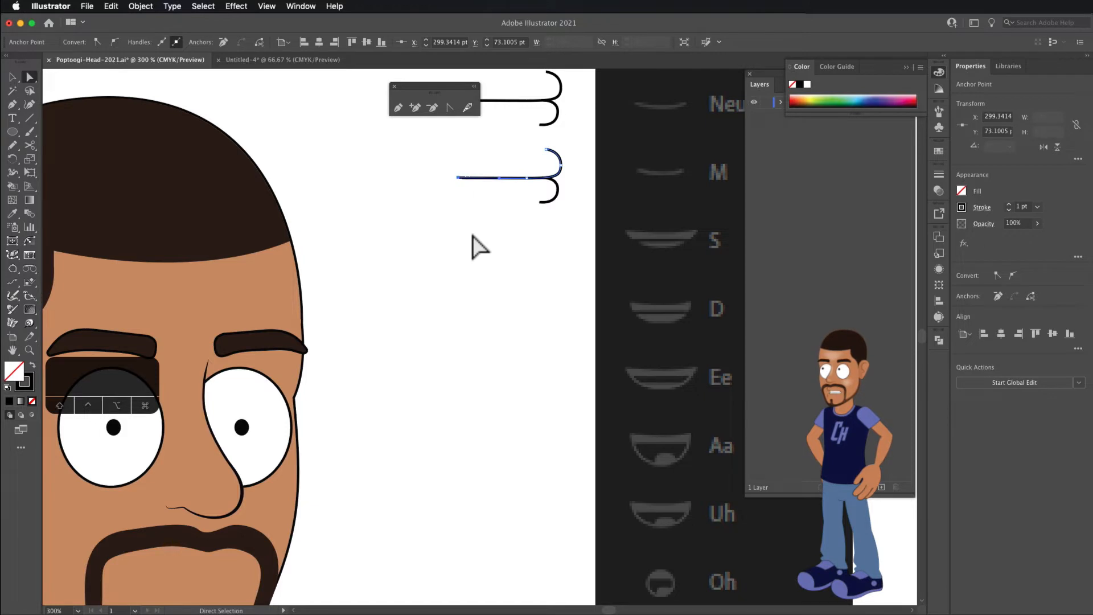
key(Up)
key(Right)
key(Right)
key(Right)
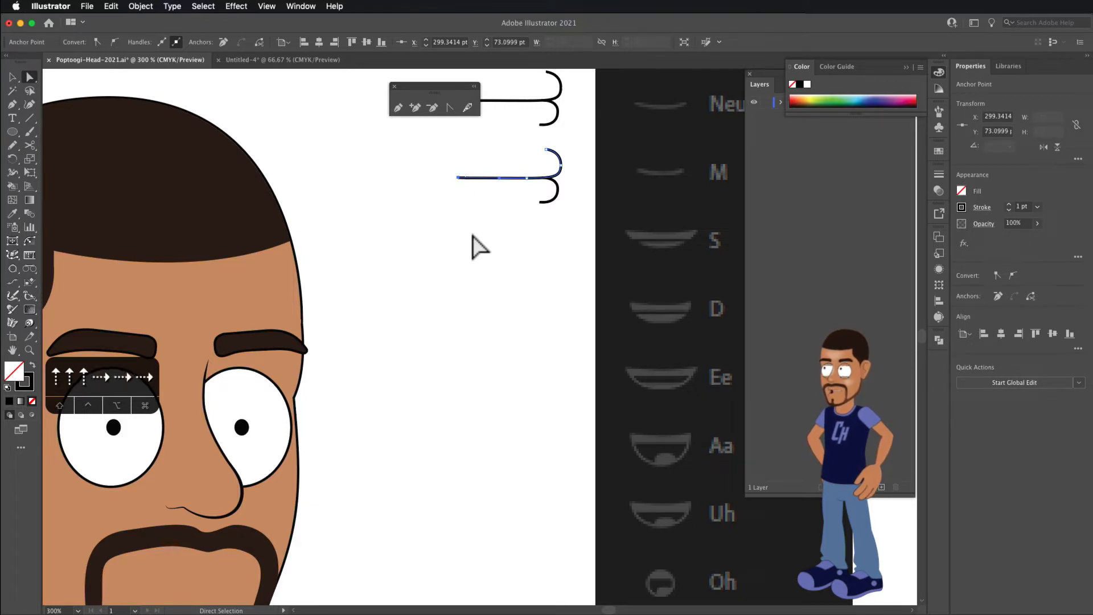
key(Up)
key(Up)
key(Up)
key(Up)
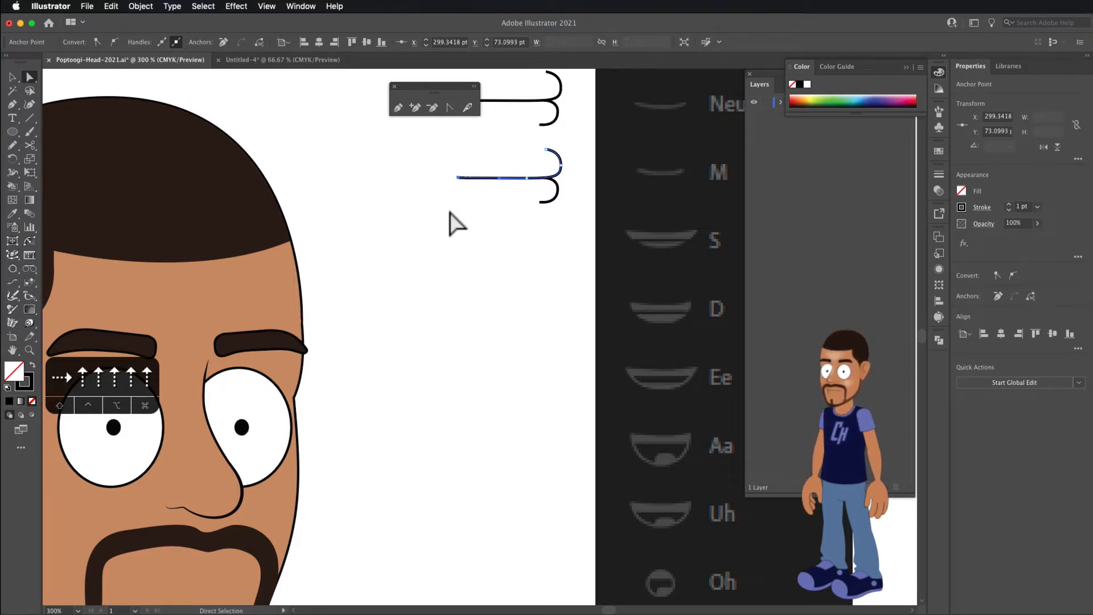
scroll(478, 175, down, 2)
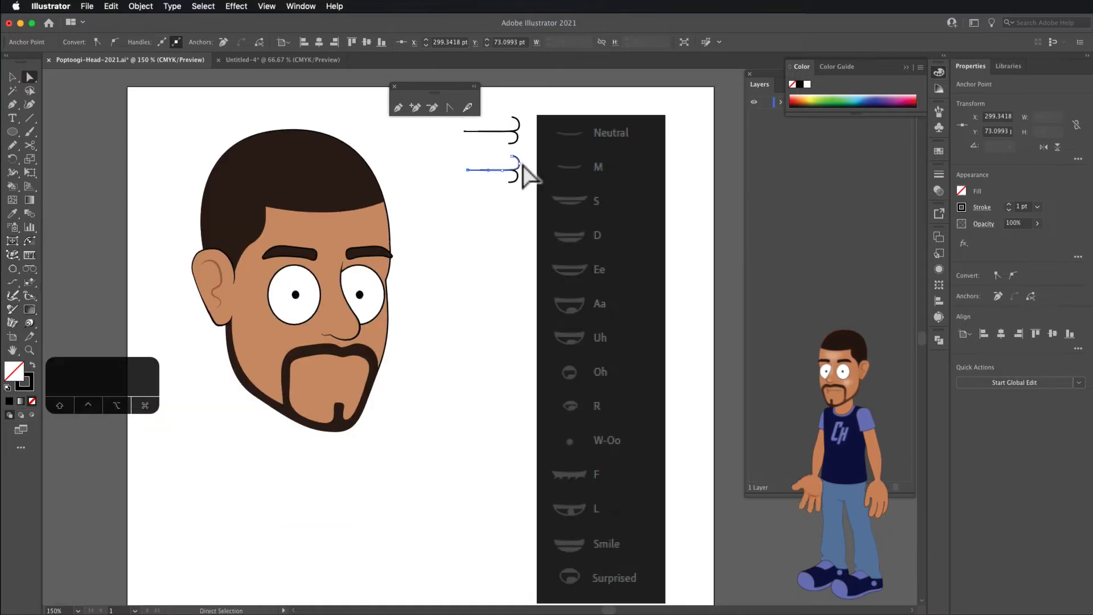
click(501, 202)
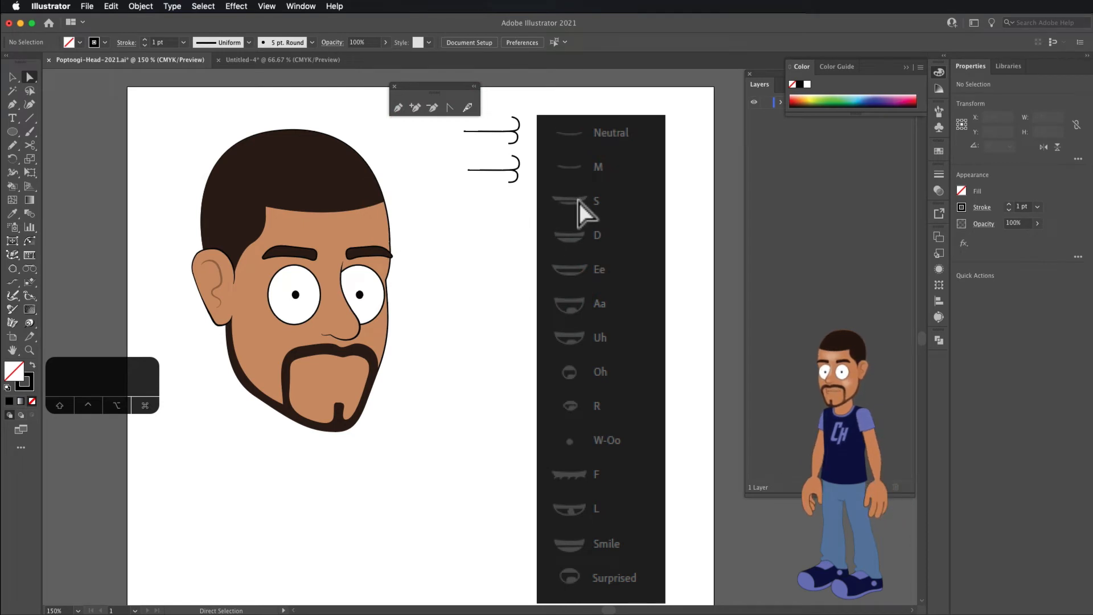
click(12, 77)
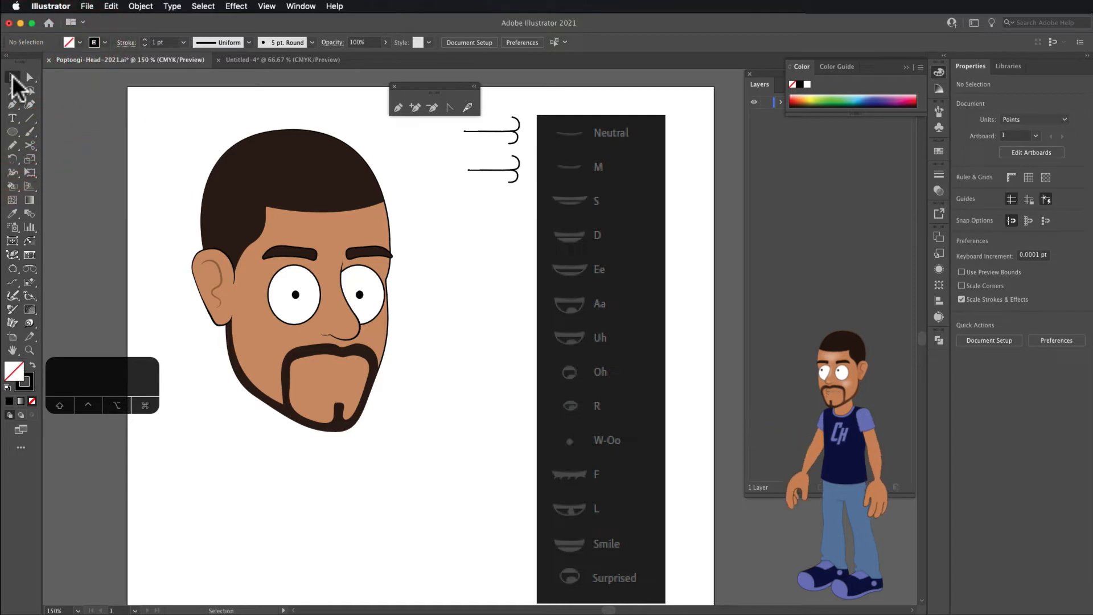
Duplicate the M mouth group onto the face, placing the copy inside the goatee at about X 181.9, Y 246.4 pt
click(502, 170)
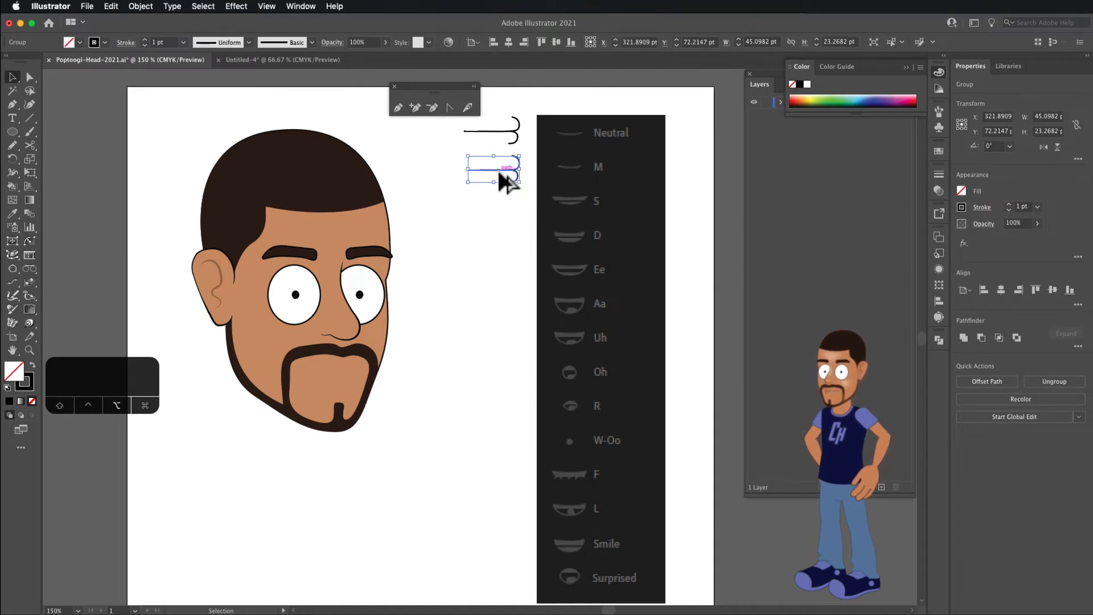
drag(499, 172, 338, 369)
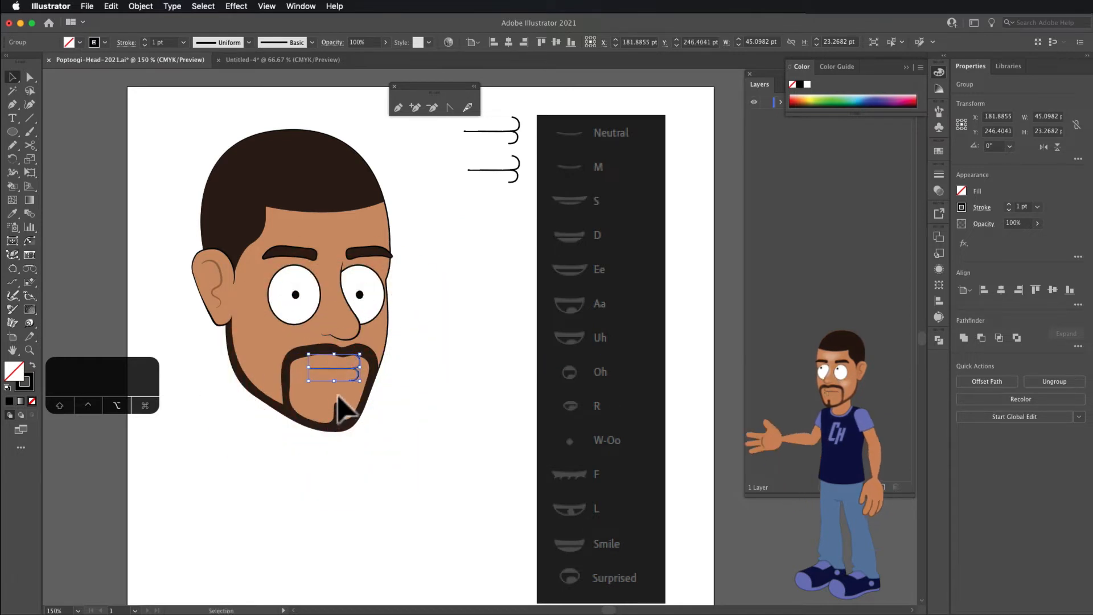
scroll(344, 418, up, 3)
scroll(344, 407, up, 2)
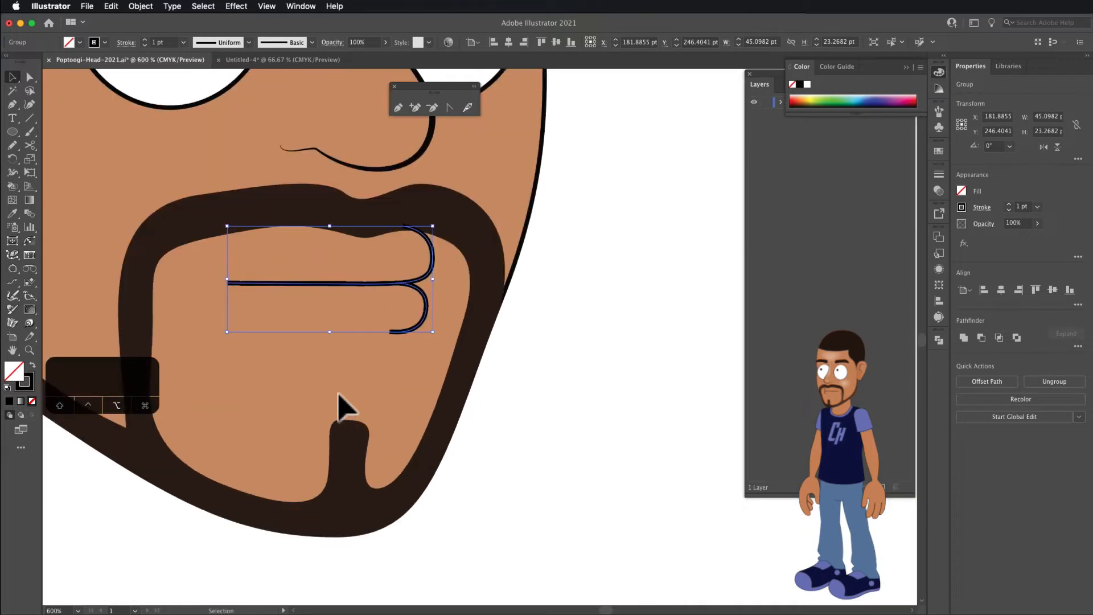
scroll(344, 407, down, 1)
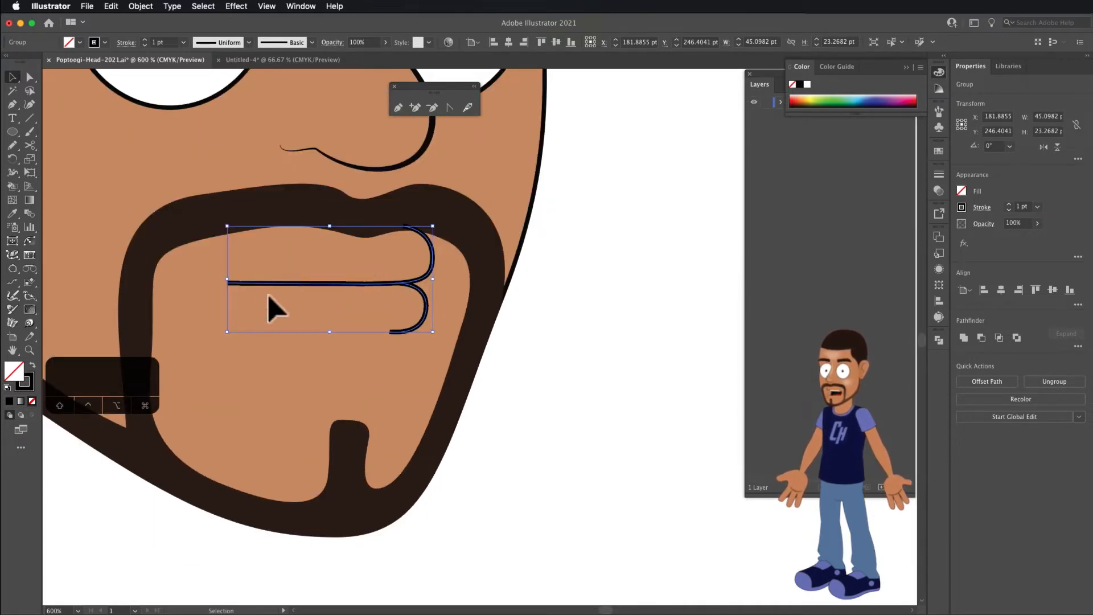
Isolate the copied mouth group on the face and move its lower-lip curve about 8.7 pt straight down
click(323, 281)
double_click(323, 281)
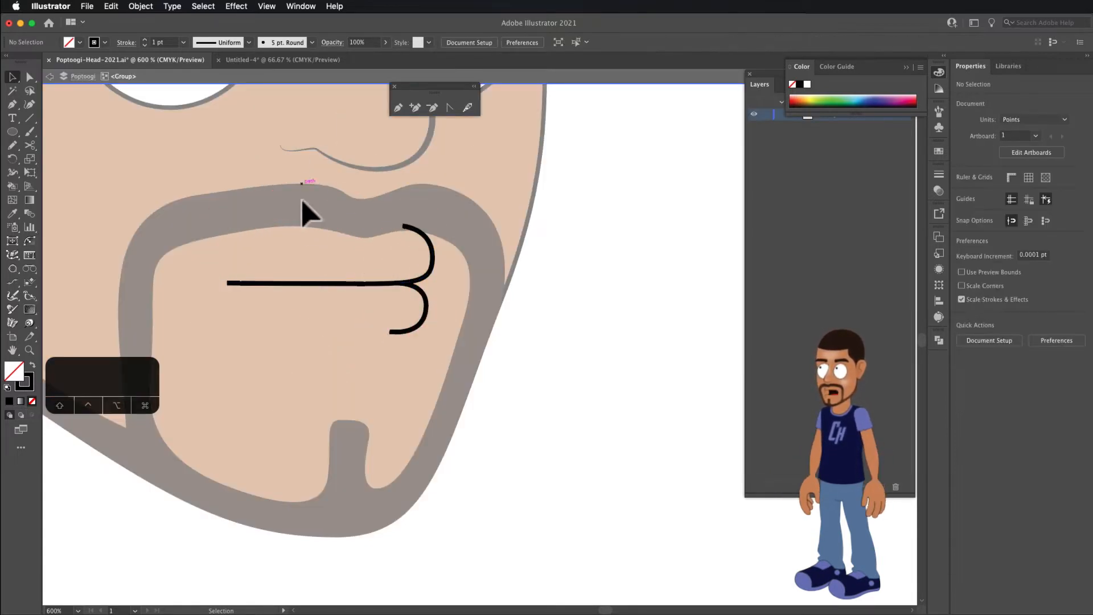
click(428, 274)
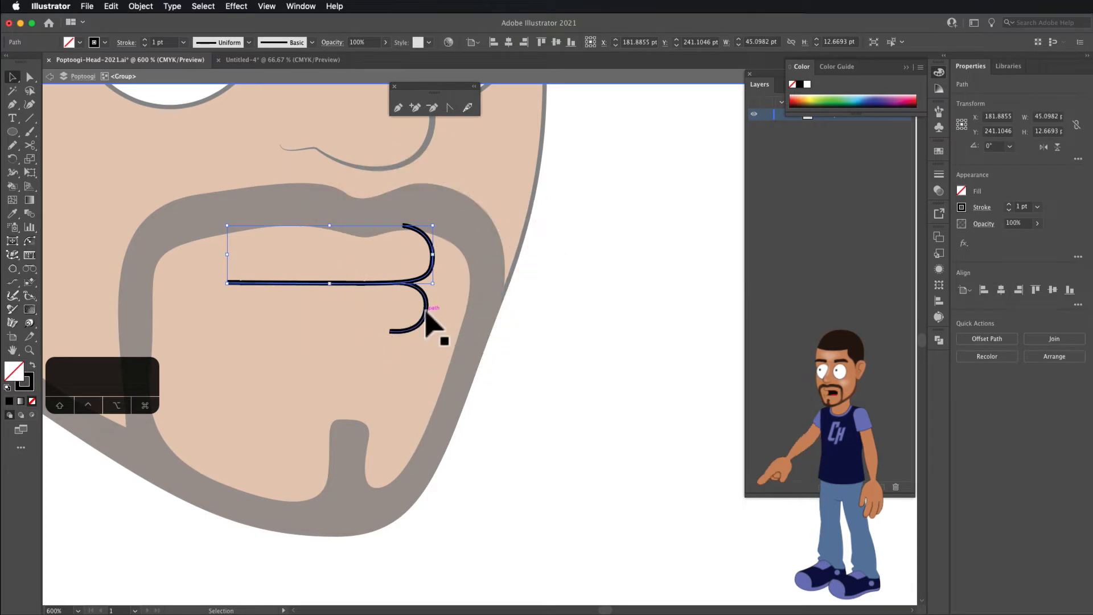
click(427, 310)
click(430, 250)
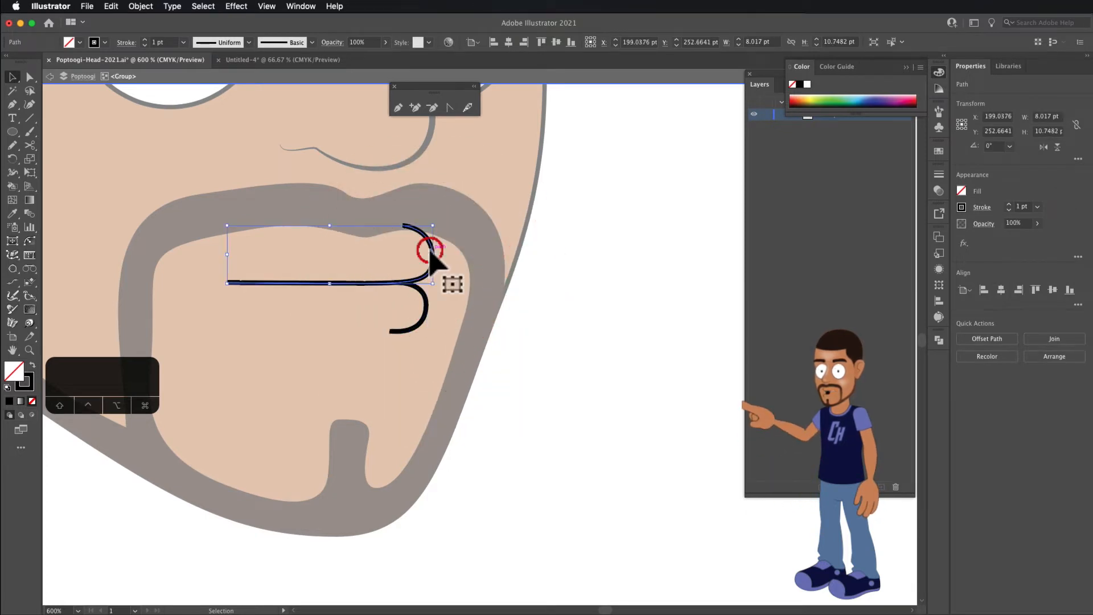
click(418, 326)
click(430, 254)
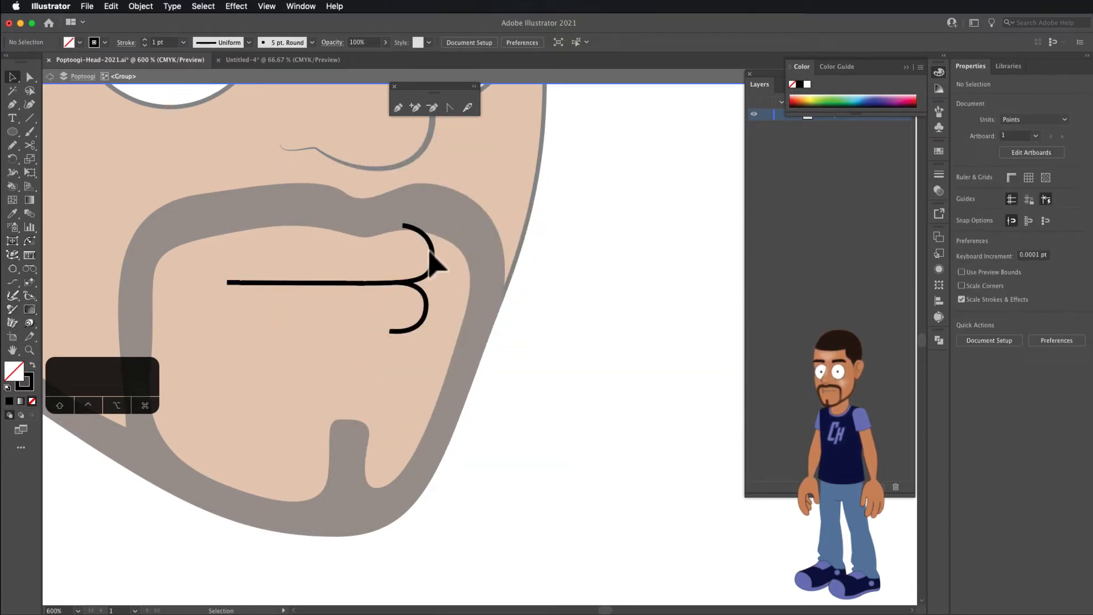
scroll(429, 252, down, 5)
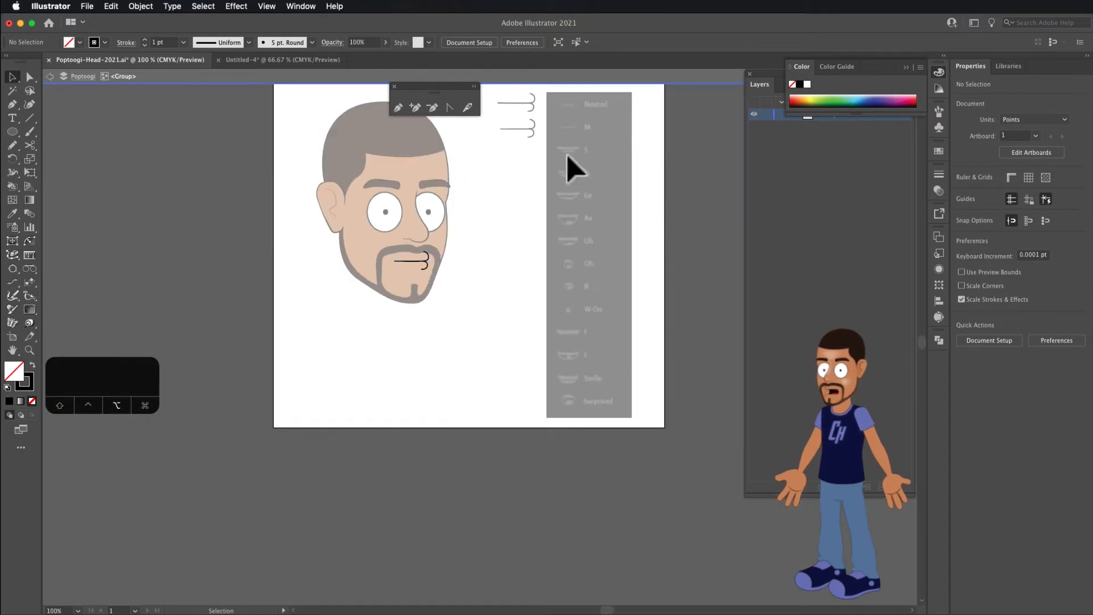
scroll(427, 268, up, 5)
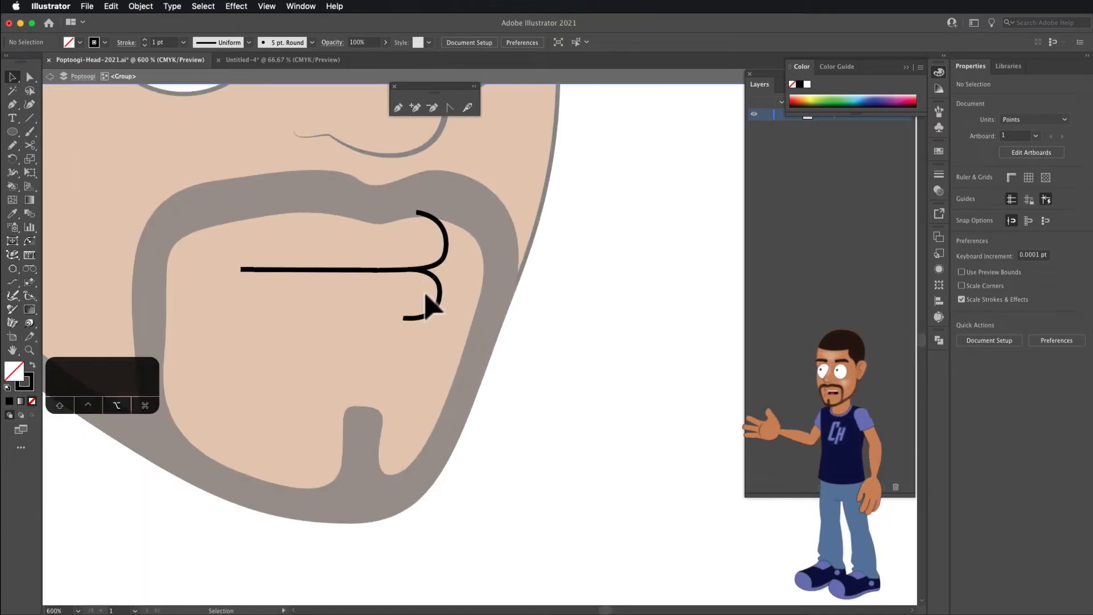
scroll(434, 310, down, 1)
click(435, 308)
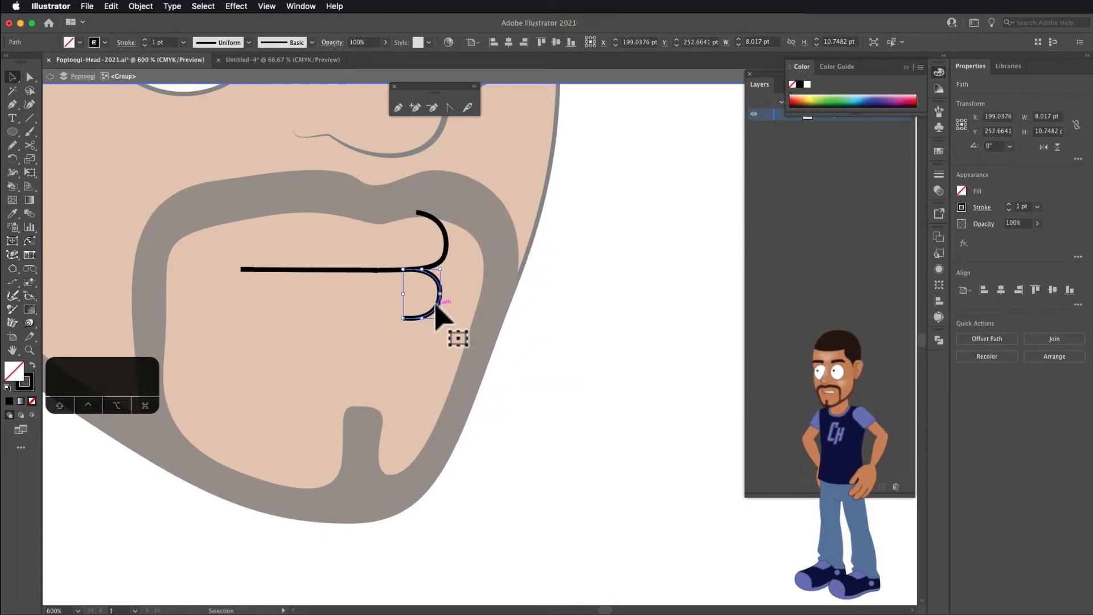
drag(436, 308, 437, 345)
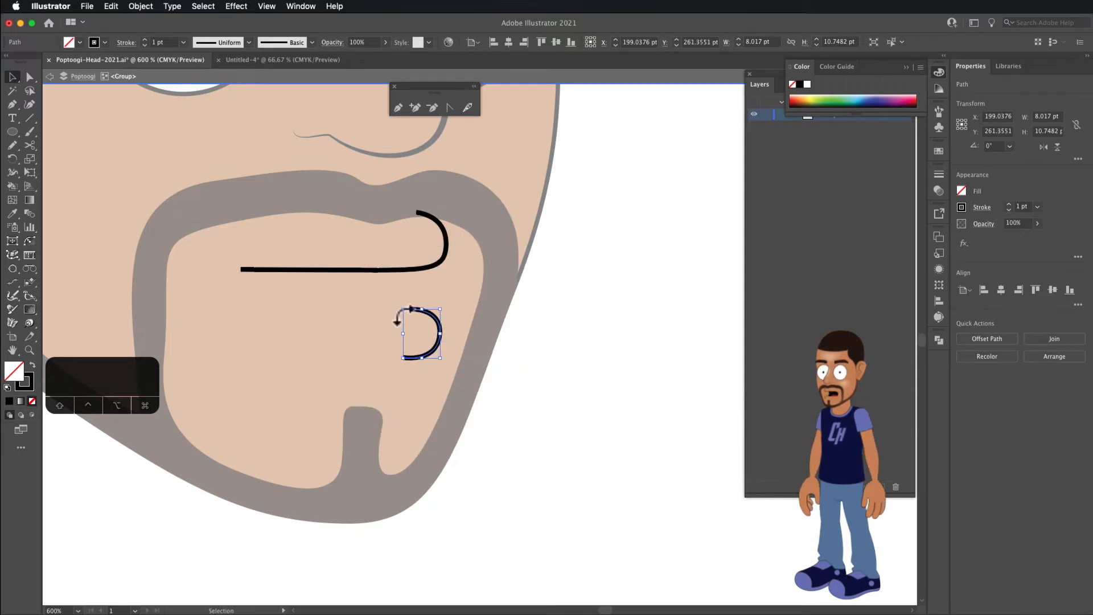
With the Pen tool, extend the lower-lip curve's upper end leftward and round it up to join the upper mouth line's left end
click(399, 109)
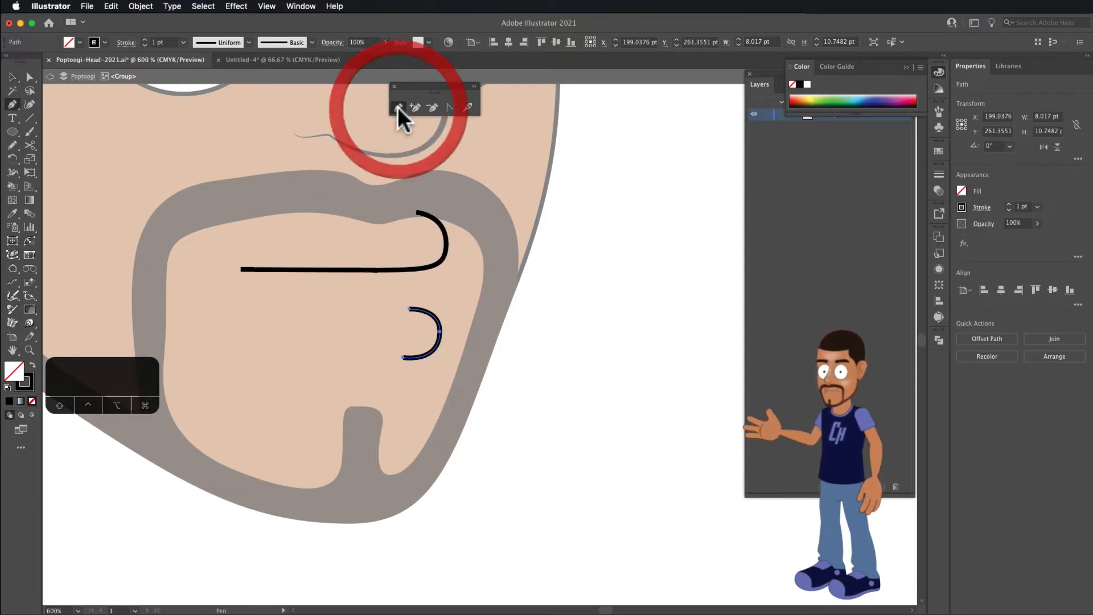
click(411, 308)
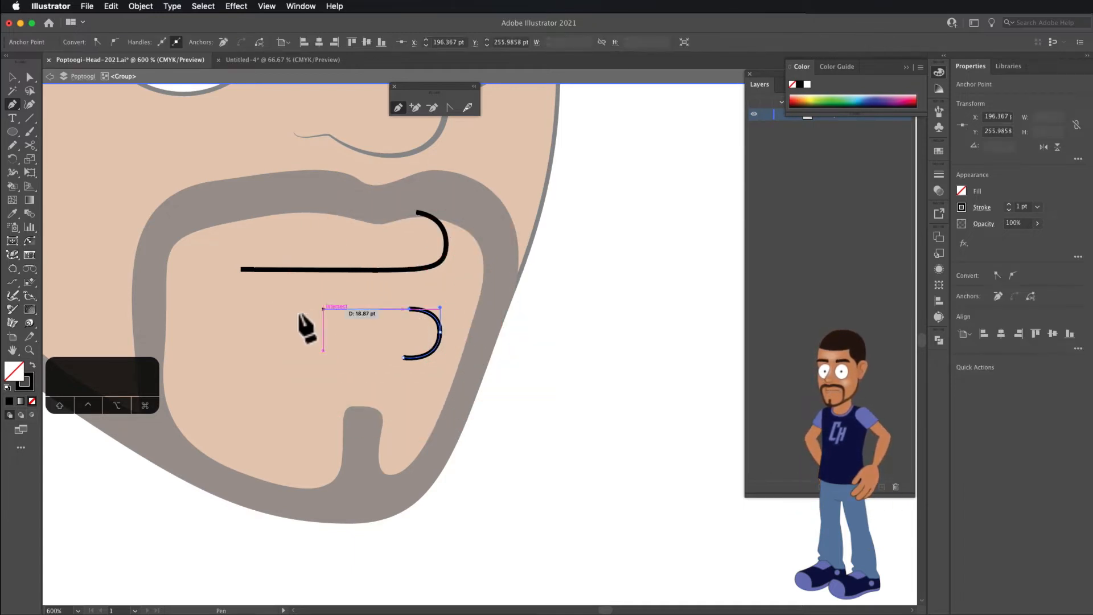
click(245, 311)
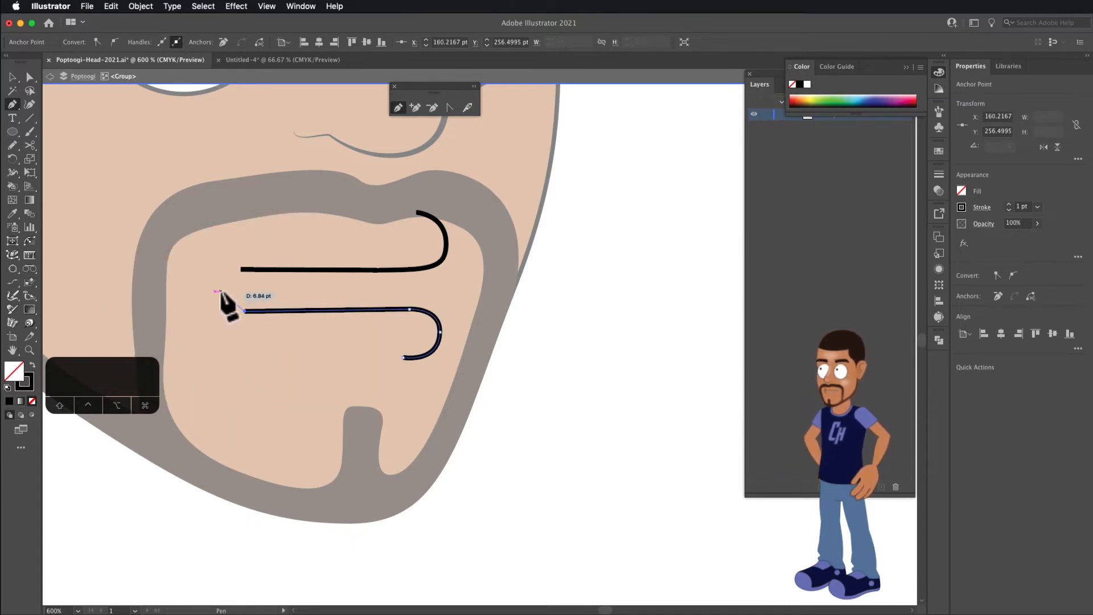
drag(222, 311, 240, 269)
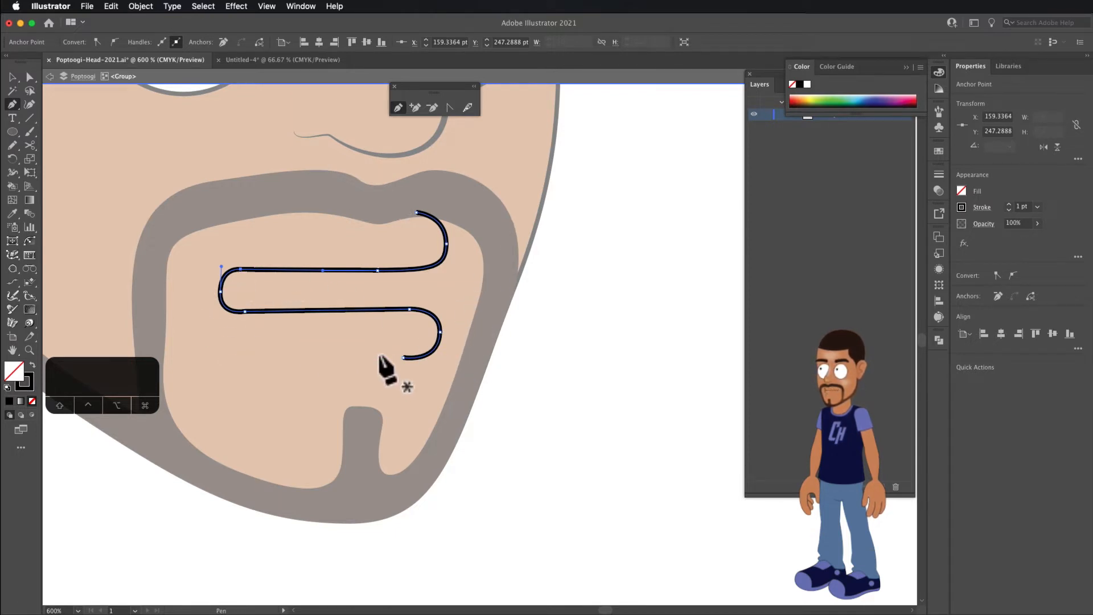
super+click(342, 374)
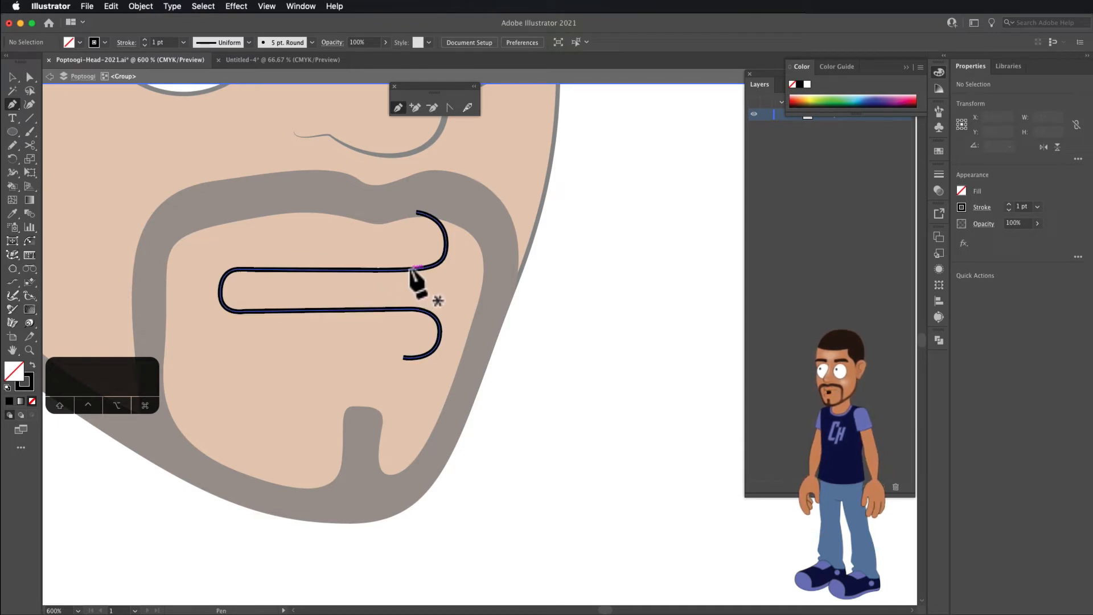
Draw the teeth's right edge as two curved segments from the upper to the lower mouth line, meeting in an inward point
mouse_move(410, 268)
mouse_down()
mouse_move(409, 292)
mouse_move(386, 293)
mouse_move(417, 310)
mouse_move(332, 244)
mouse_move(344, 194)
mouse_move(381, 336)
mouse_move(442, 327)
mouse_move(353, 295)
mouse_move(407, 273)
mouse_move(437, 303)
mouse_up()
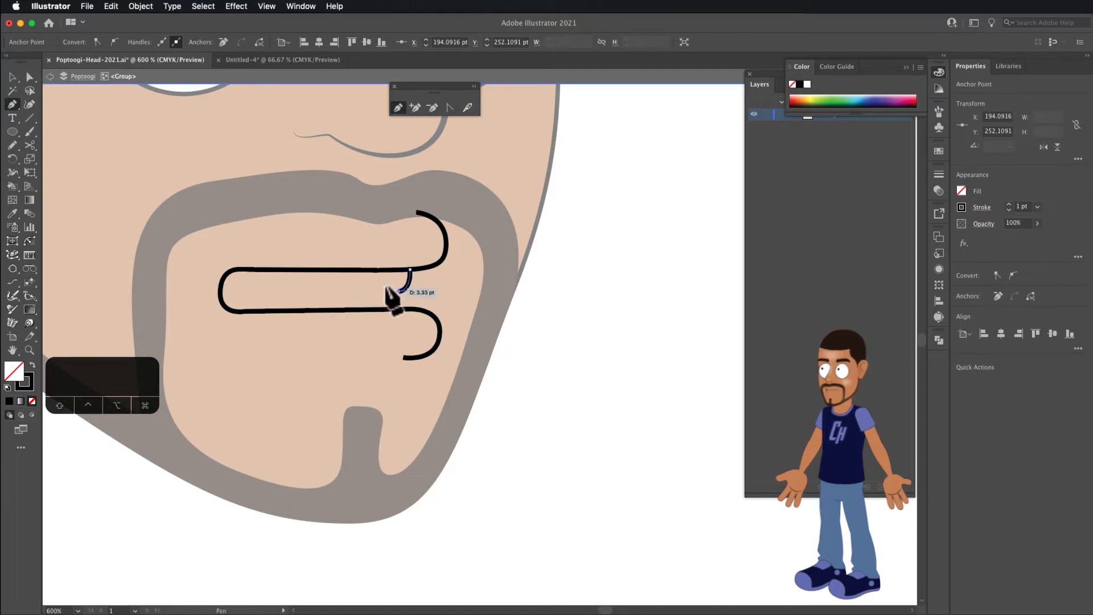
drag(400, 266, 396, 299)
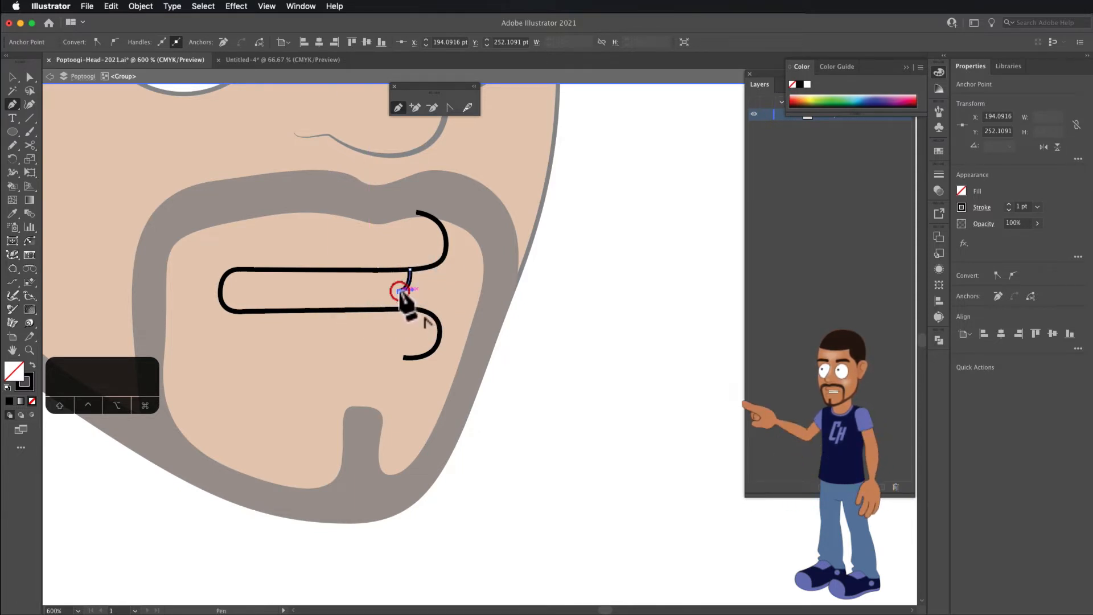
drag(399, 291, 408, 327)
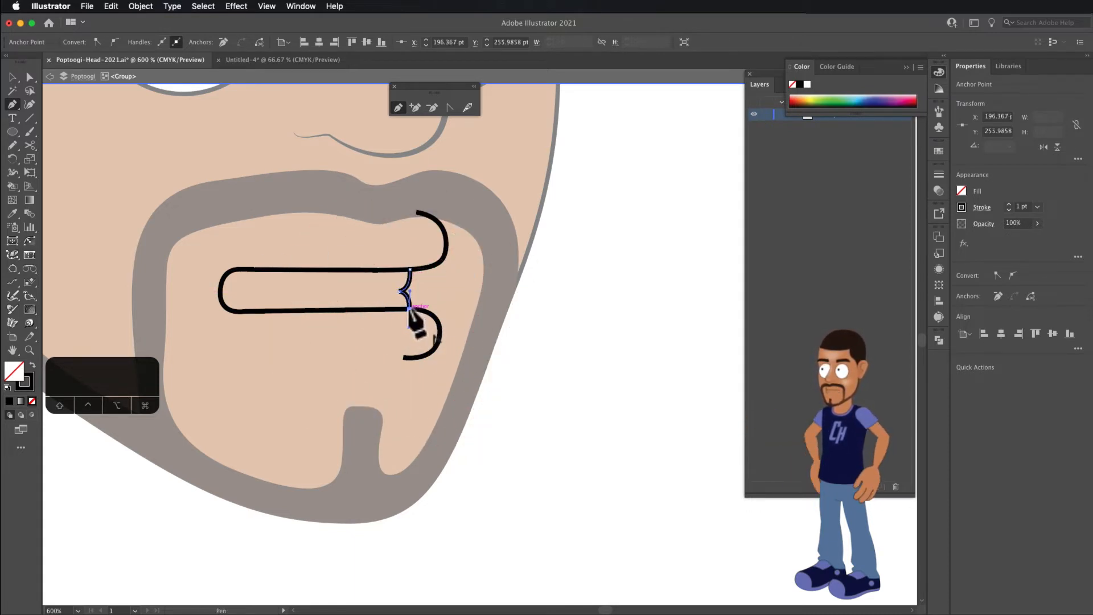
super+click(383, 374)
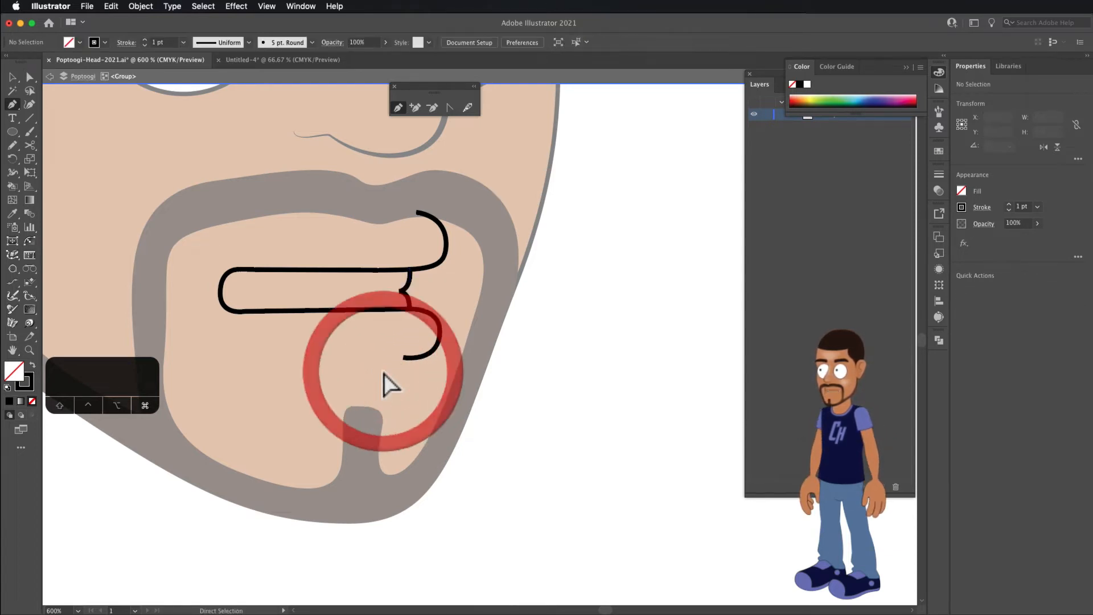
Draw a straight horizontal teeth line about 39 pt long from the inward point to the mouth's left edge, and deselect it
click(398, 292)
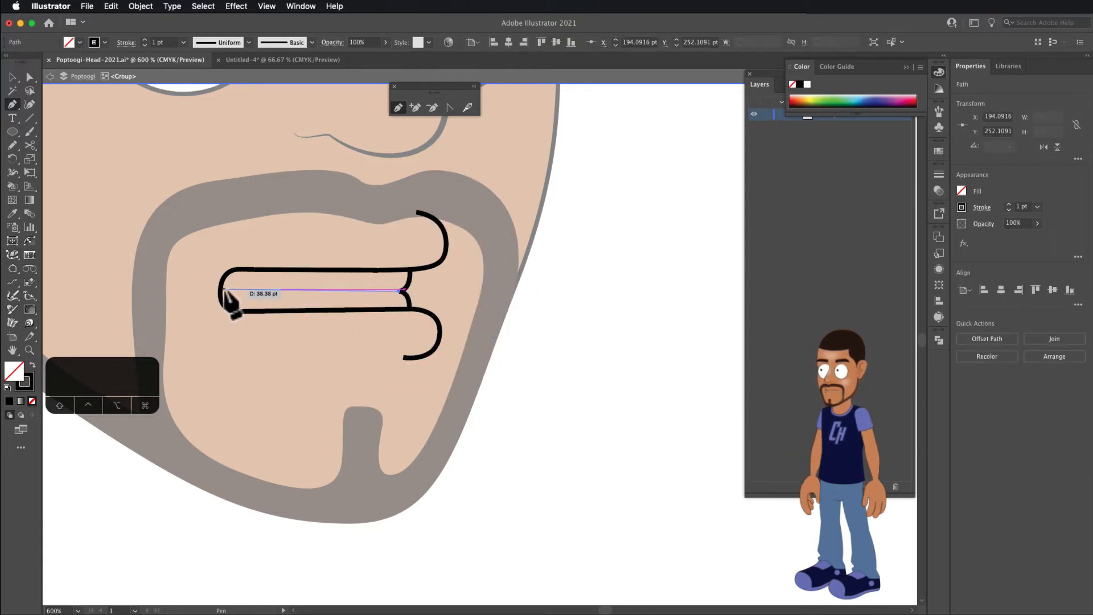
click(221, 292)
drag(220, 293, 221, 328)
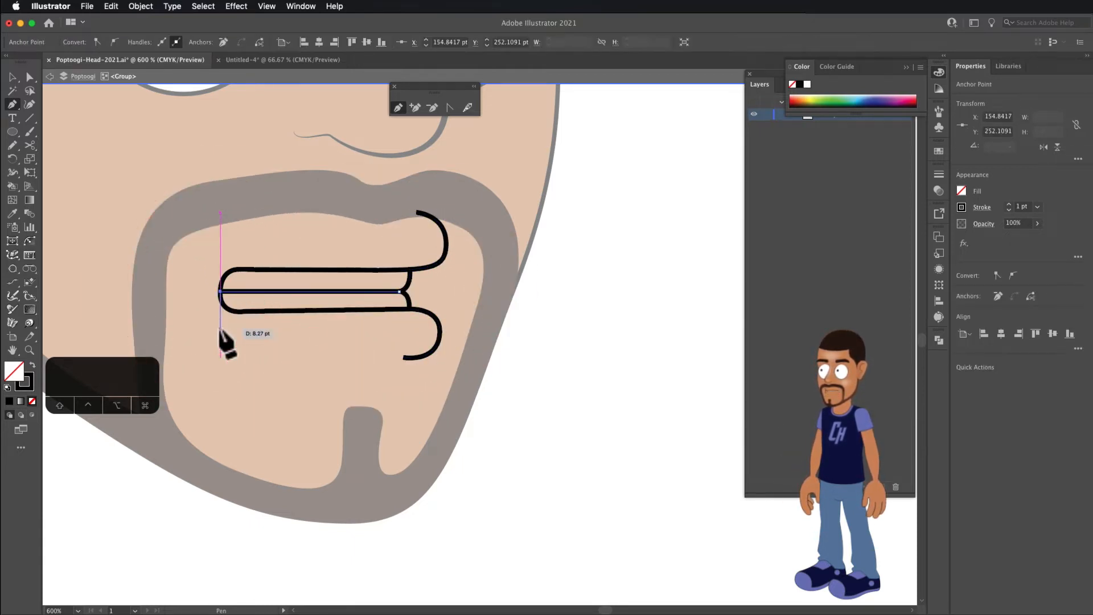
super+click(220, 350)
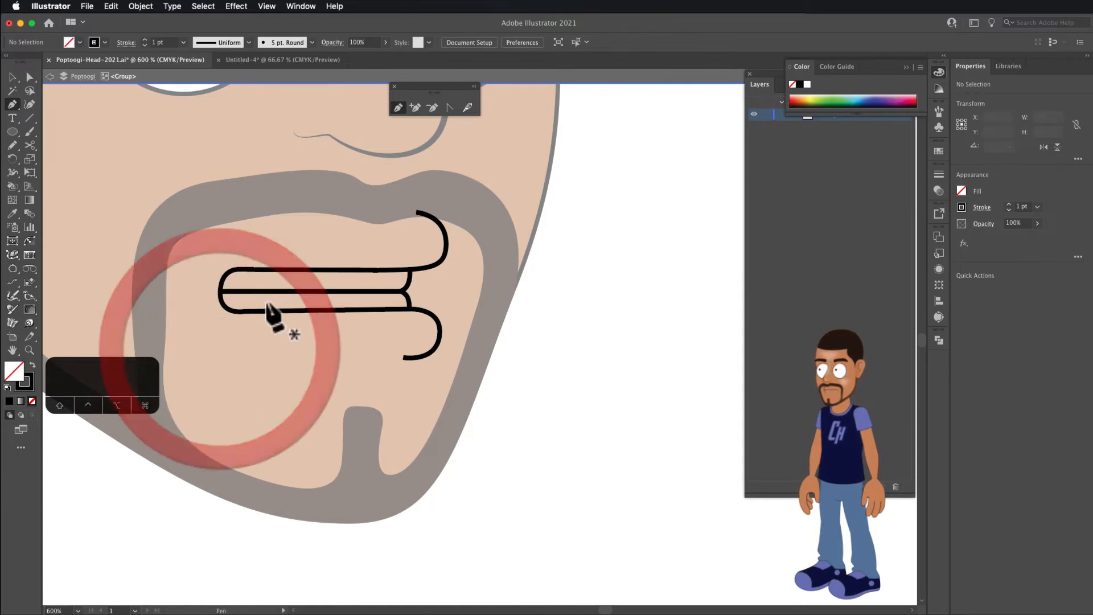
scroll(276, 329, down, 2)
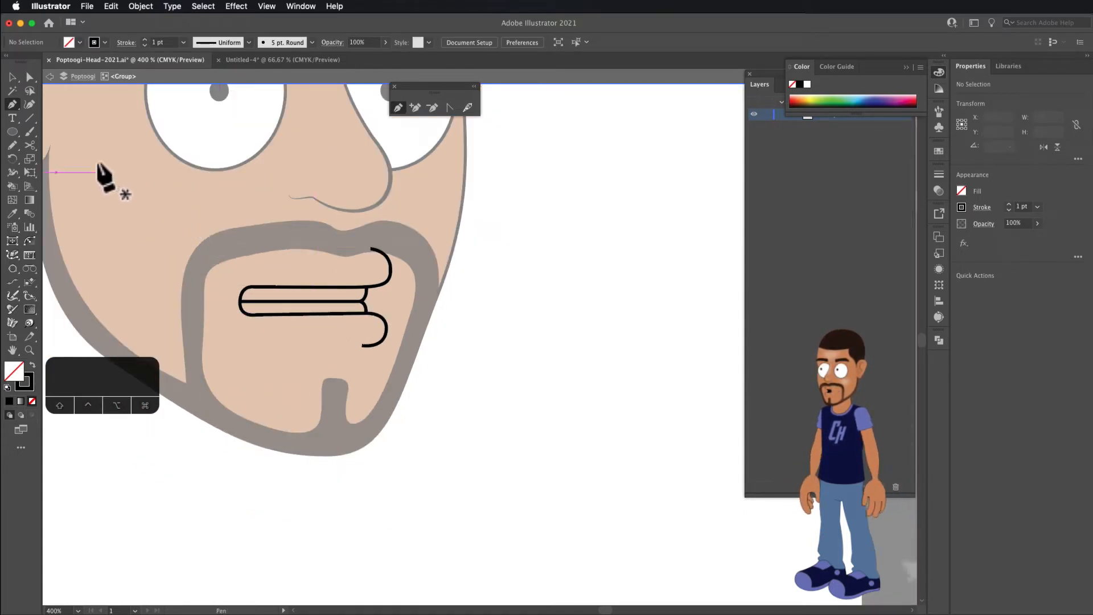
Select all the paths of the open mouth together and activate the Live Paint Bucket
click(12, 77)
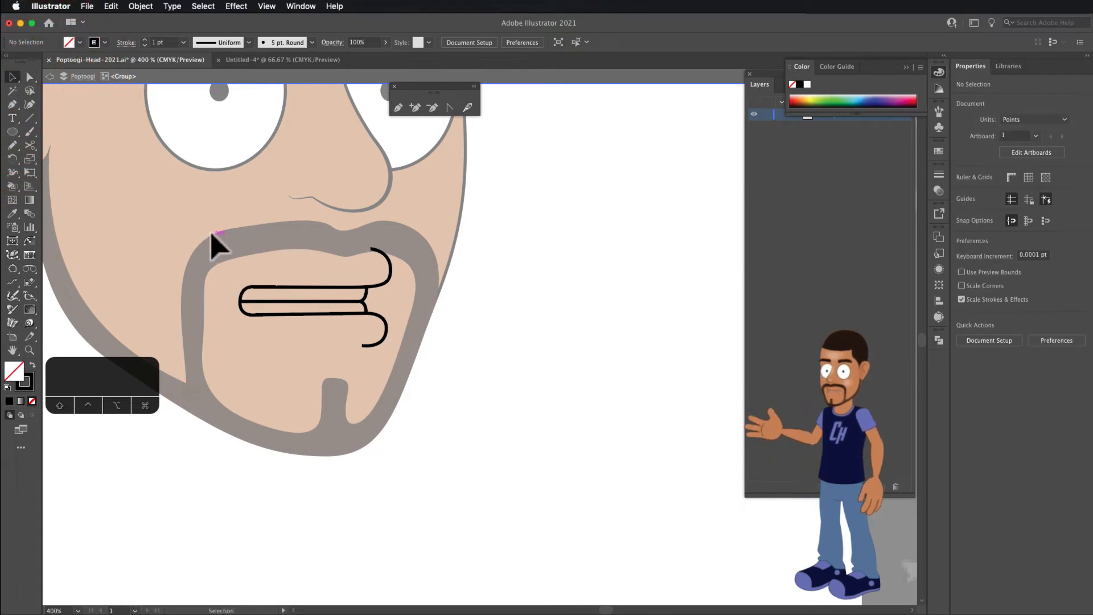
drag(211, 233, 409, 370)
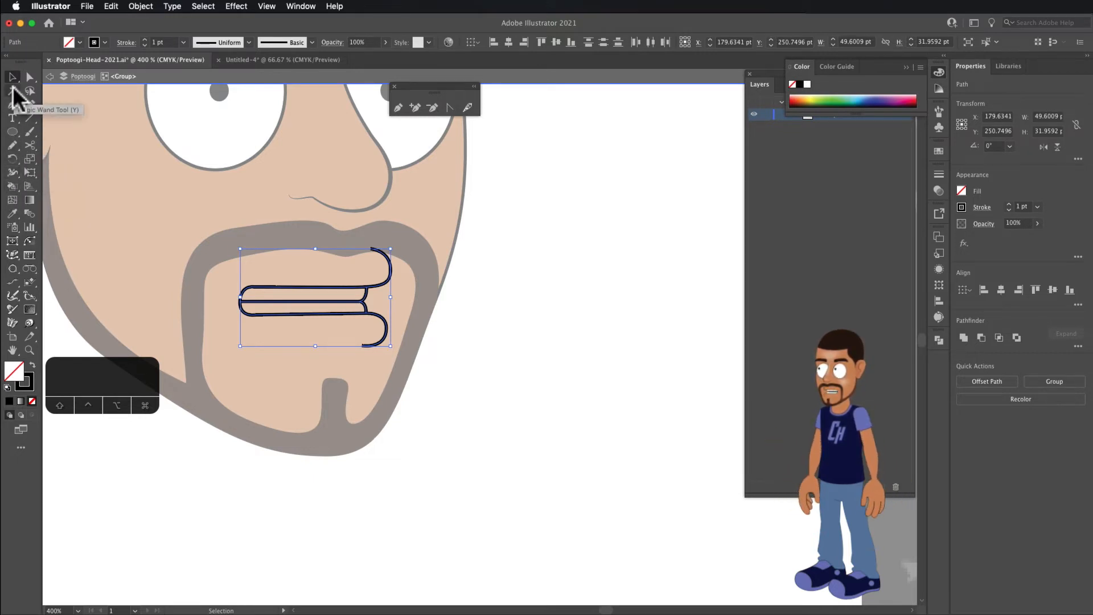
click(10, 185)
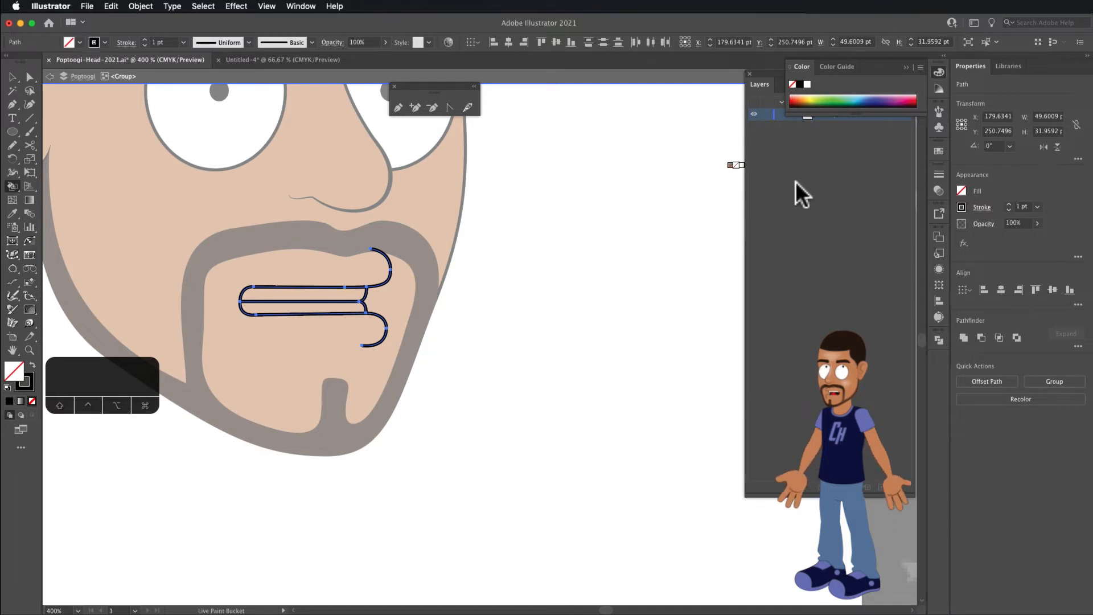
Show the swatches beside the face, cycle the Live Paint Bucket's fill colour to white, and close the swatches
click(937, 151)
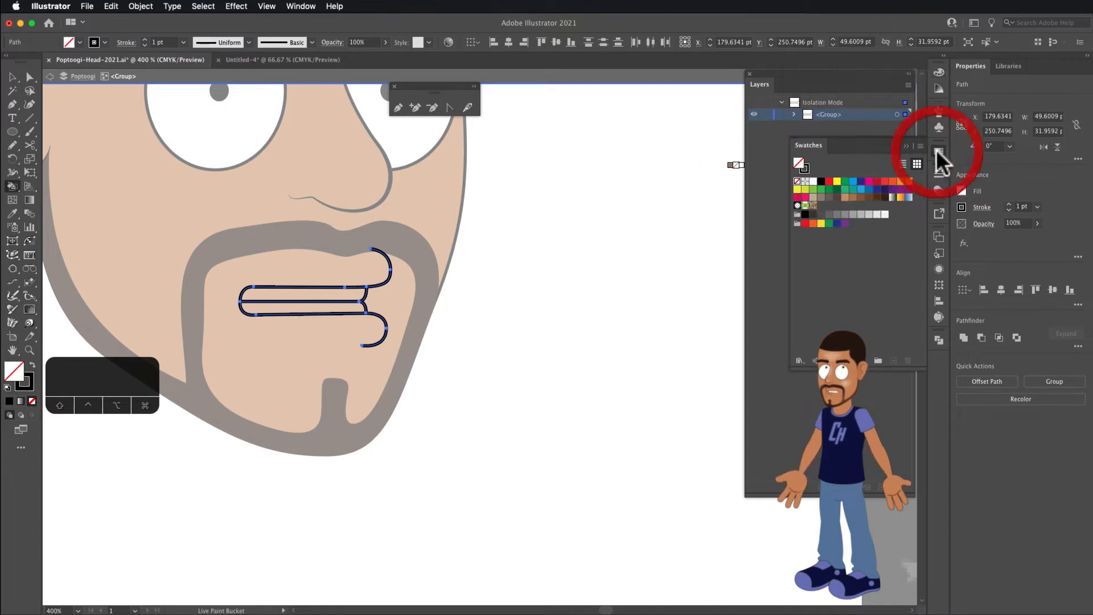
drag(565, 168, 529, 137)
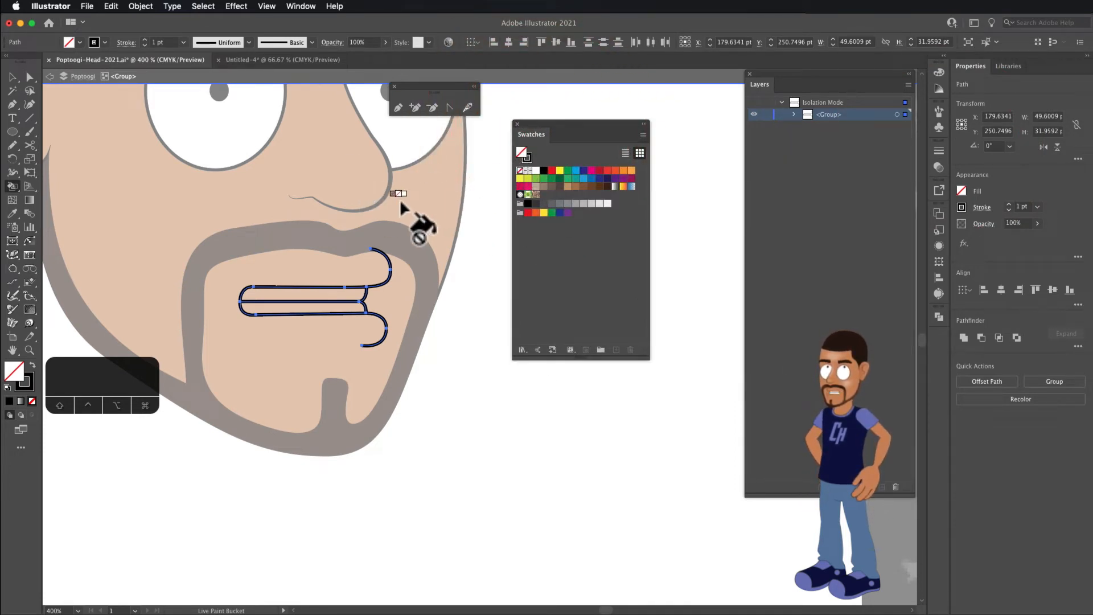
key(Right)
key(Right)
key(Right)
key(Right)
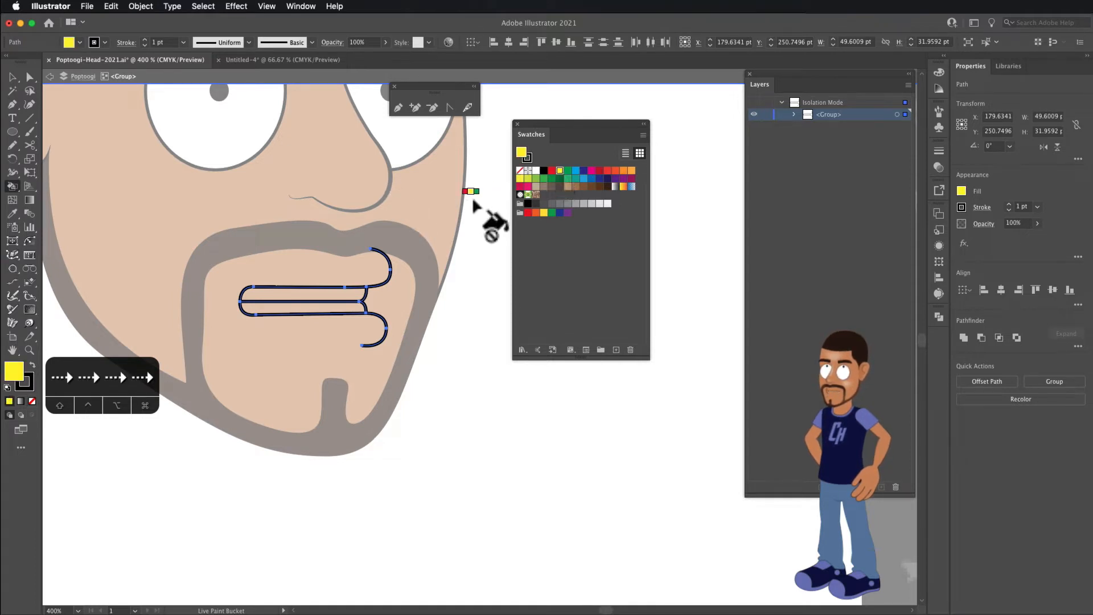
key(Right)
key(Right)
key(Right)
key(Right)
key(Right)
key(Left)
key(Left)
key(Left)
key(Left)
key(Left)
key(Left)
key(Left)
key(Left)
key(Left)
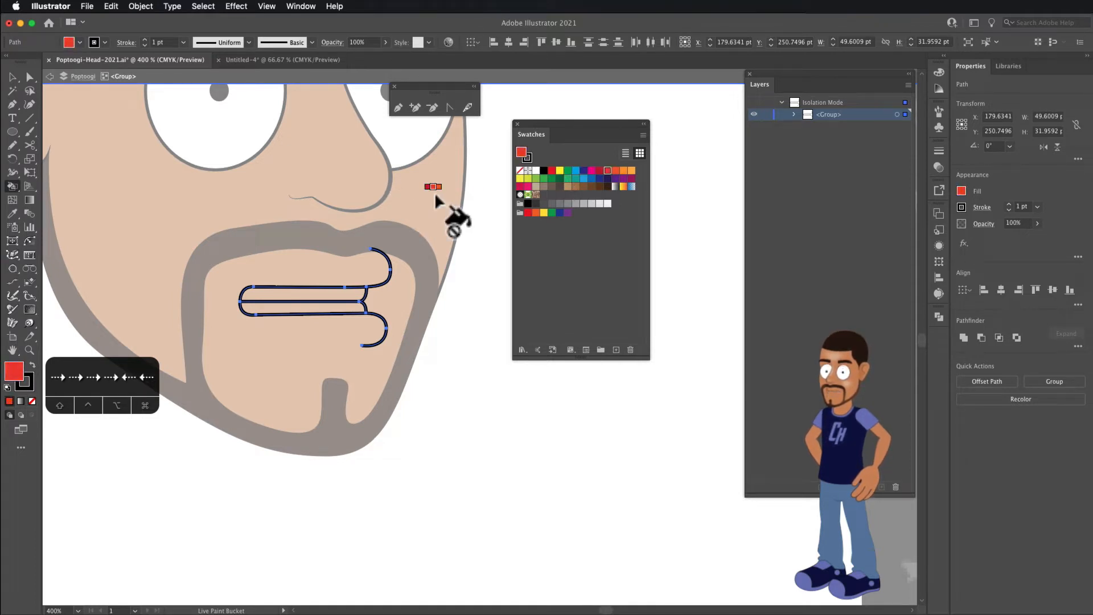
key(Left)
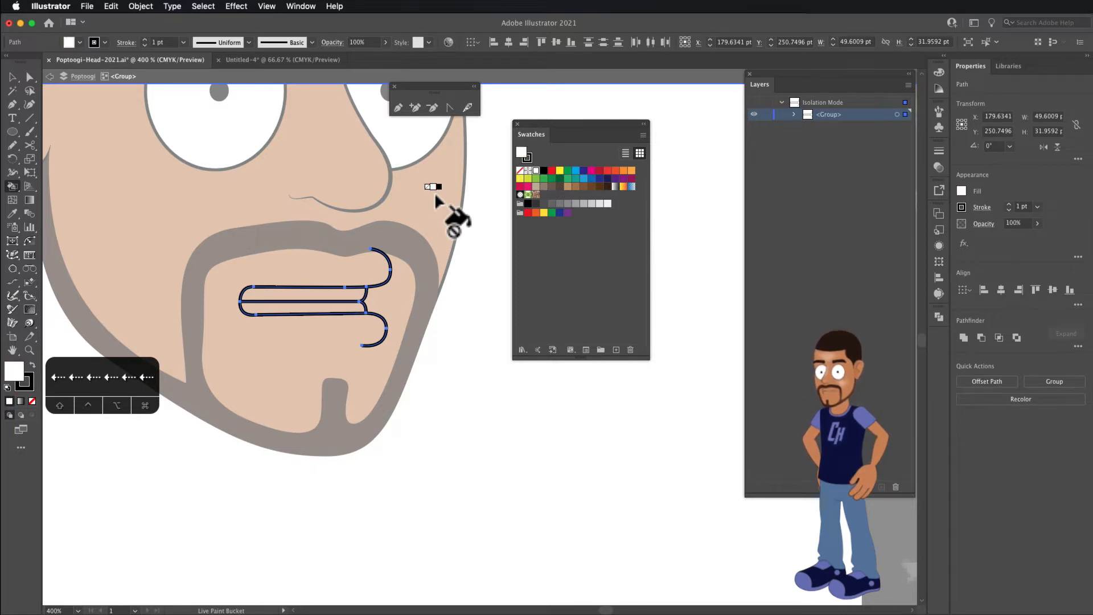
drag(526, 119, 678, 141)
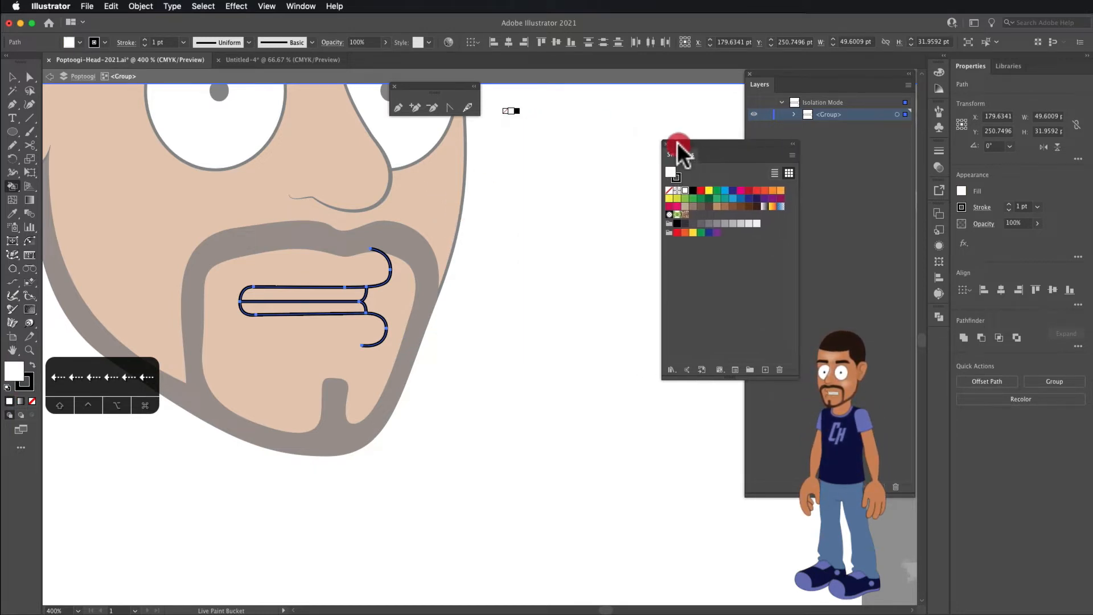
click(666, 144)
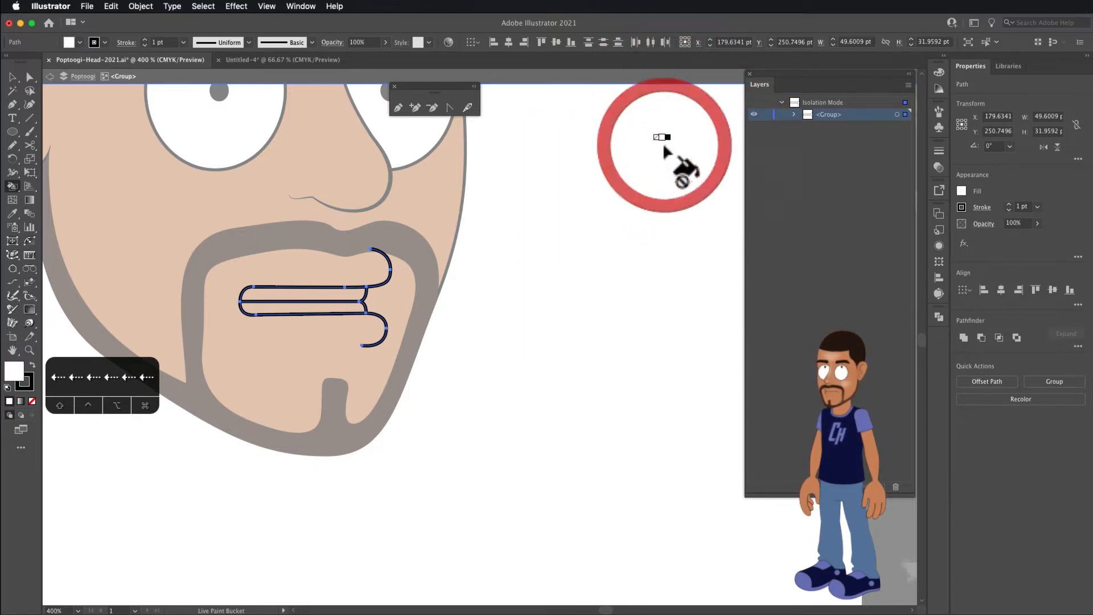
Show the swatches again and dock them among the collapsed panels
click(304, 6)
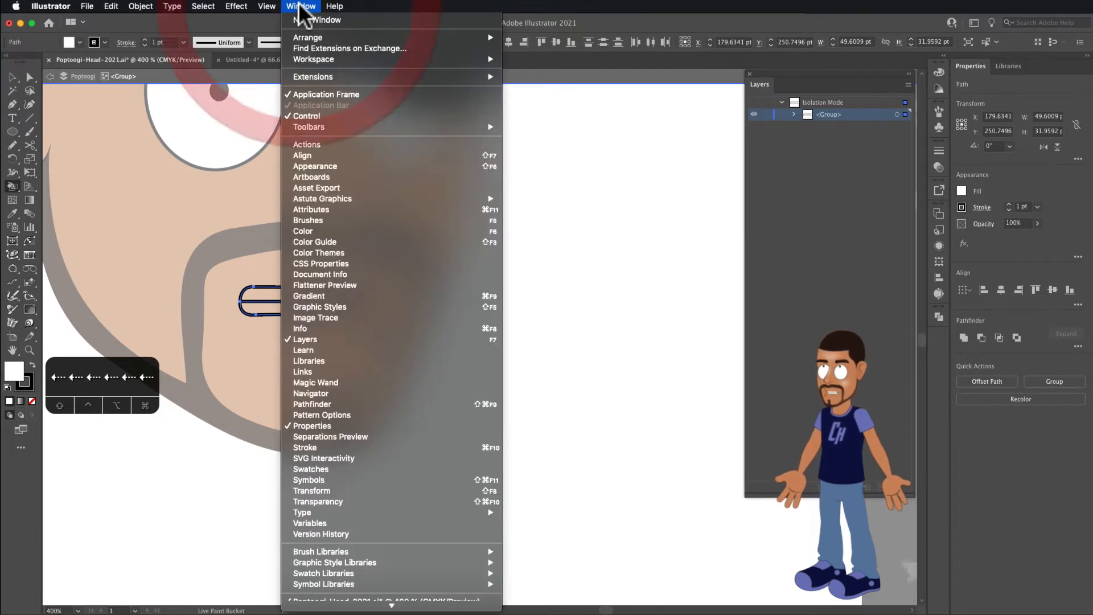
click(313, 470)
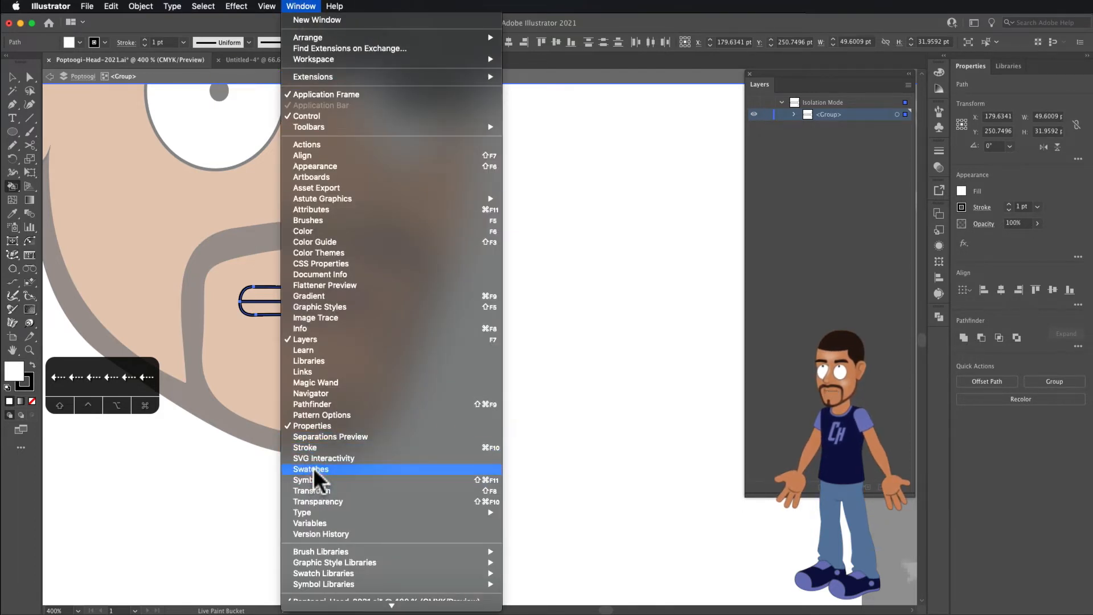
drag(676, 152, 939, 139)
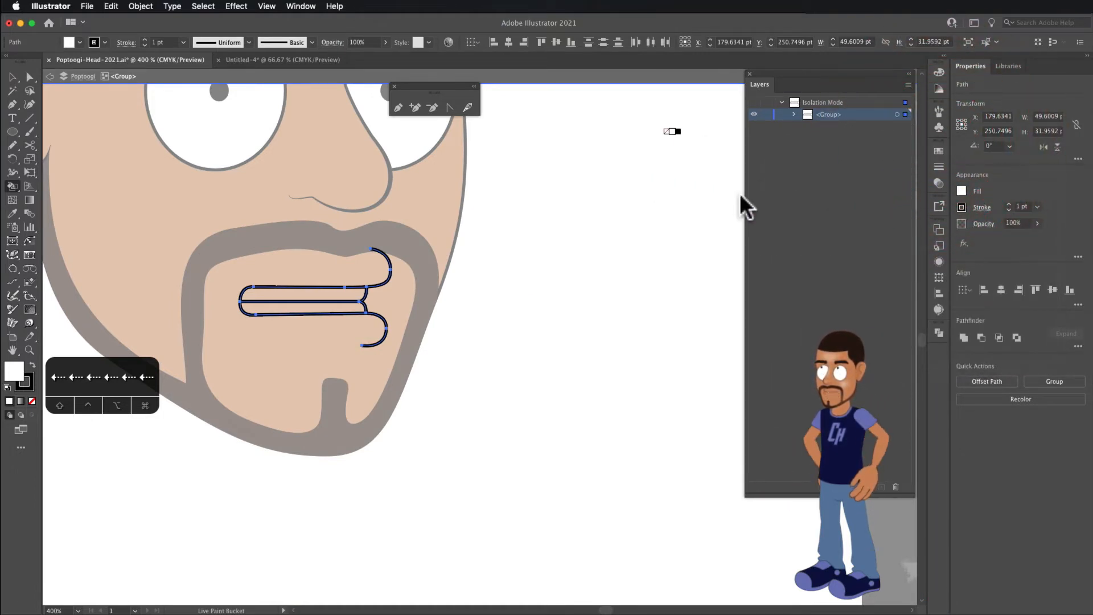
Fill the upper and lower teeth areas white with the Live Paint Bucket, and leave the isolated mouth group
key(Right)
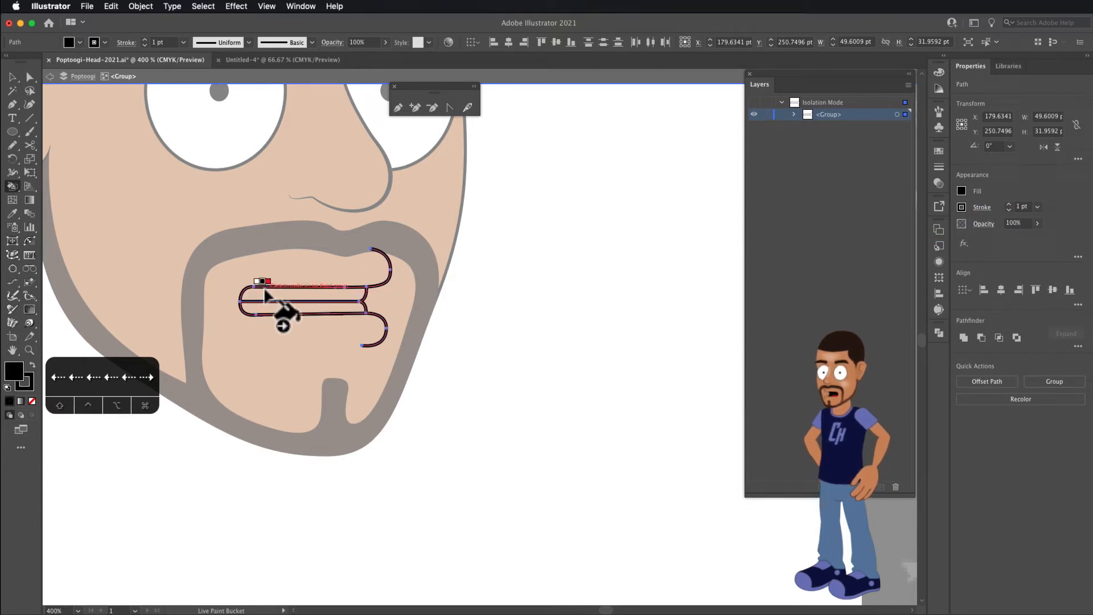
key(Left)
key(Right)
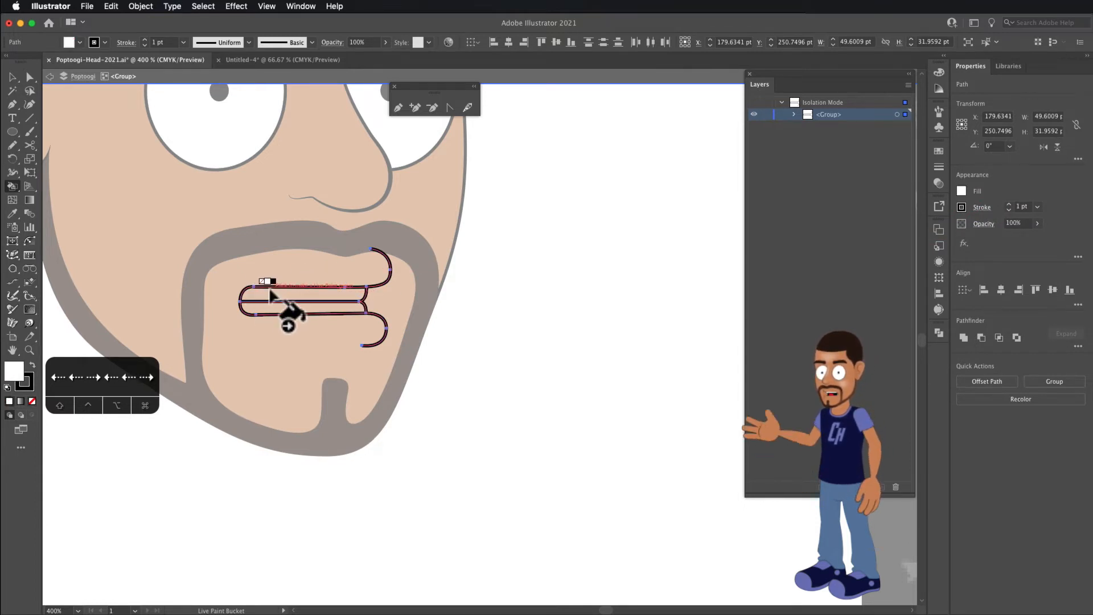
click(272, 294)
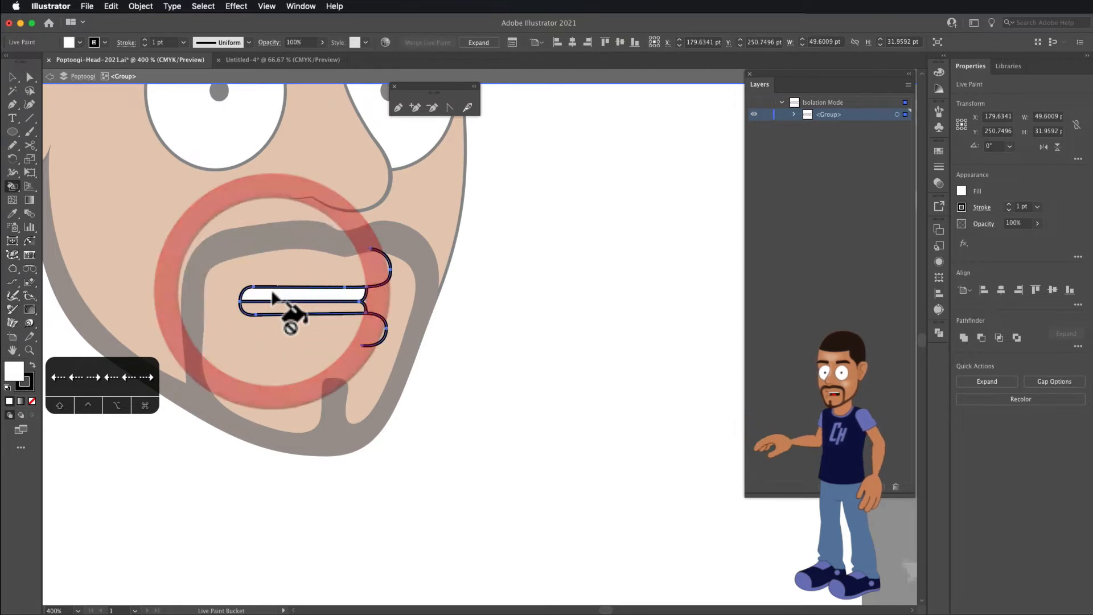
click(279, 307)
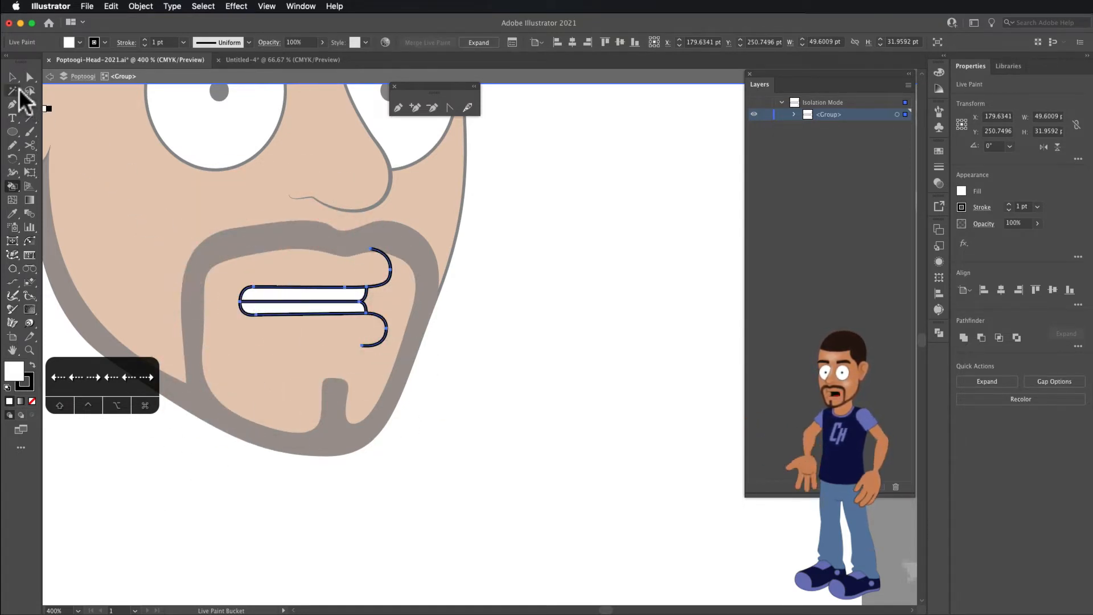
click(11, 78)
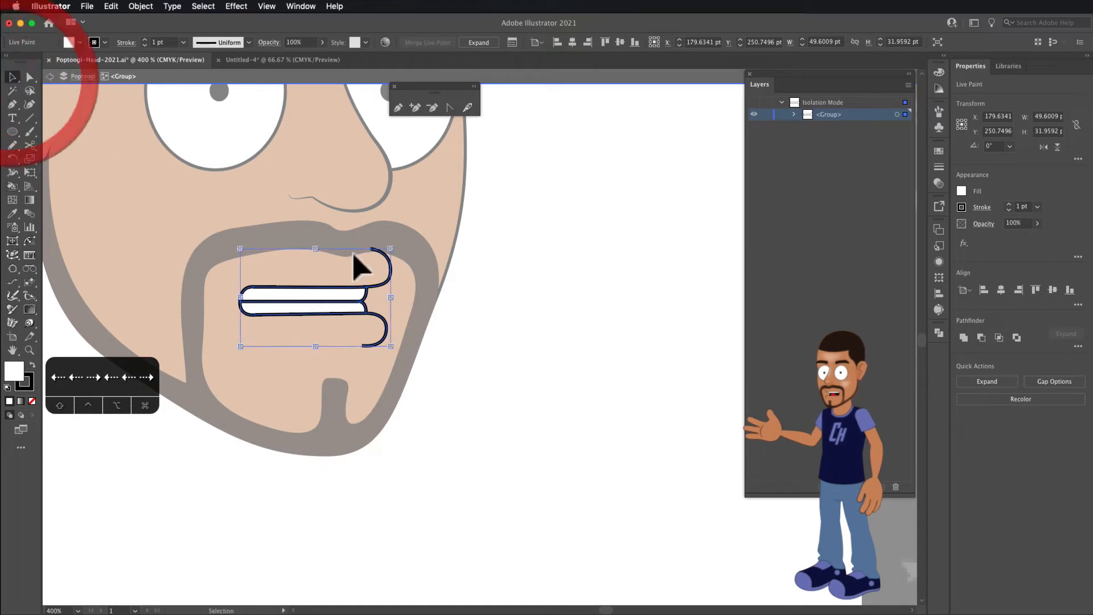
double_click(472, 291)
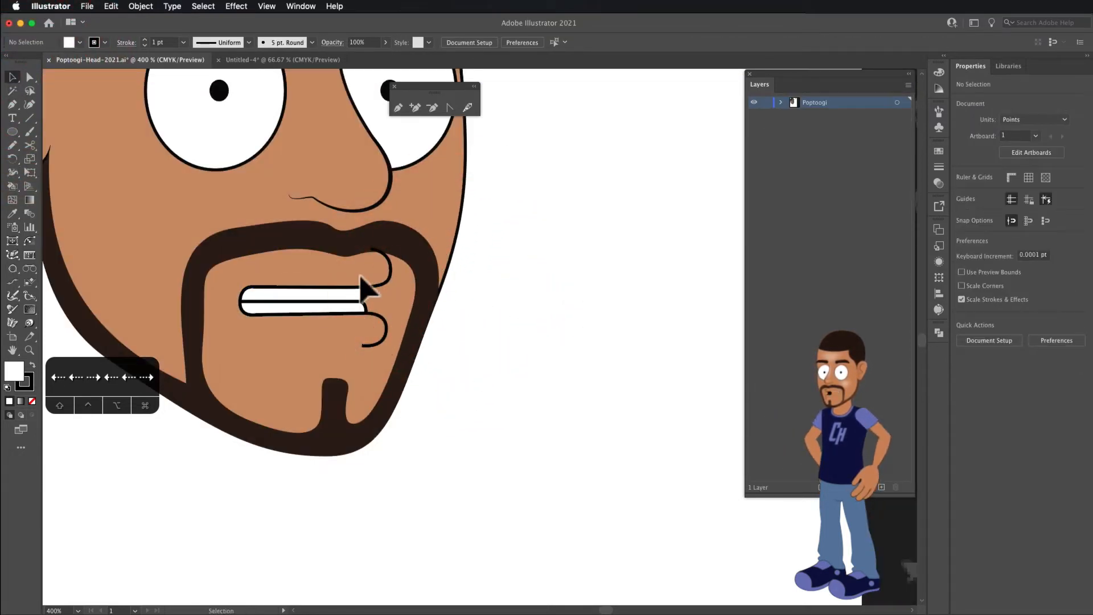
Move the finished teeth mouth beside the reference chart's S entry and place a copy of it back on the face
key(super+1)
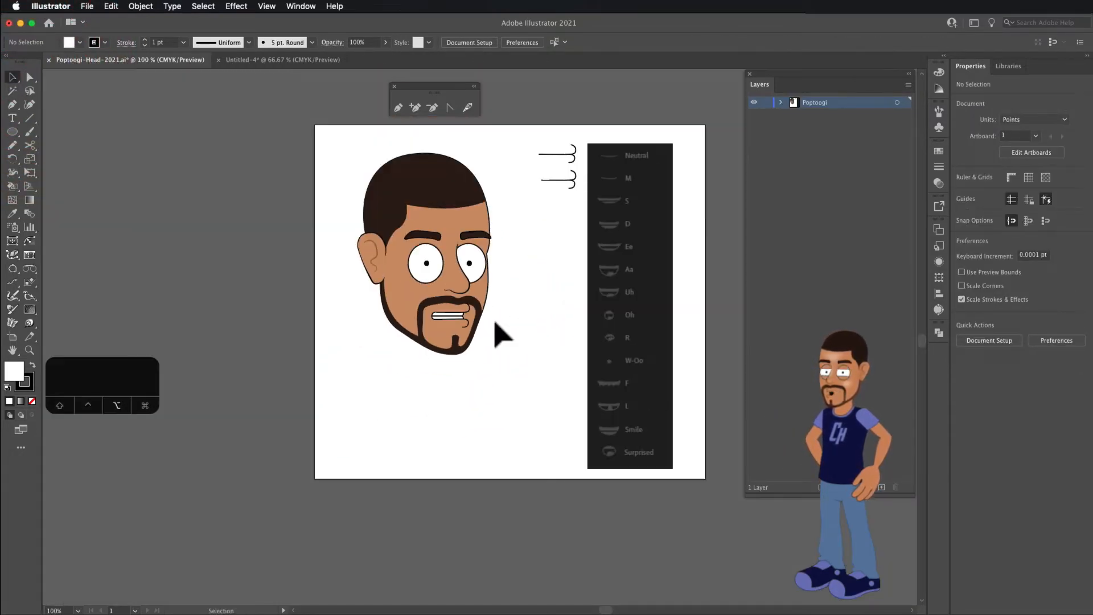
scroll(495, 323, up, 1)
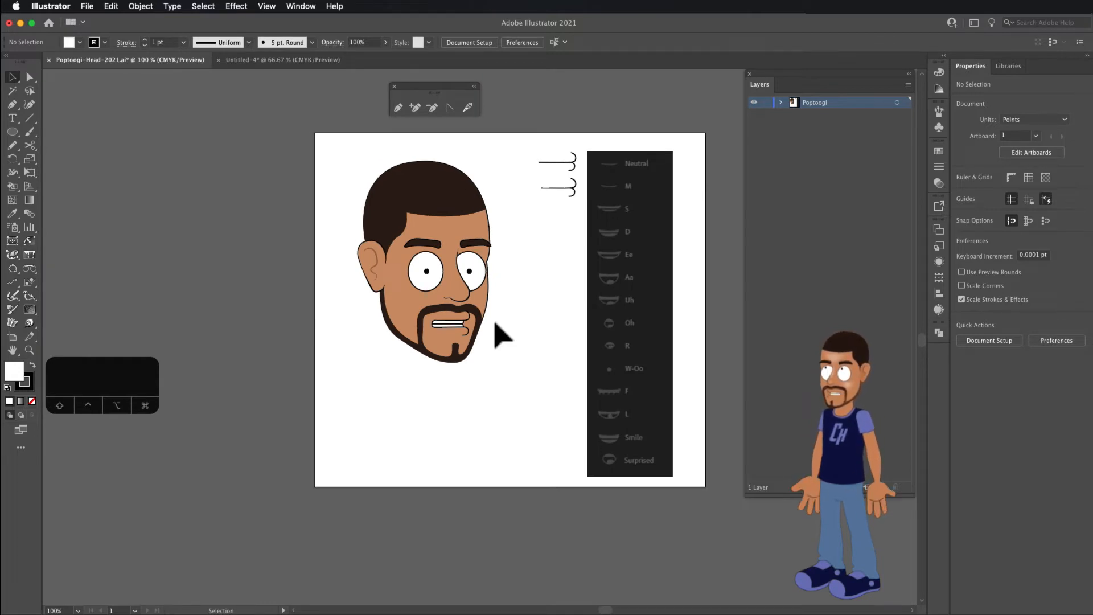
drag(437, 335, 562, 217)
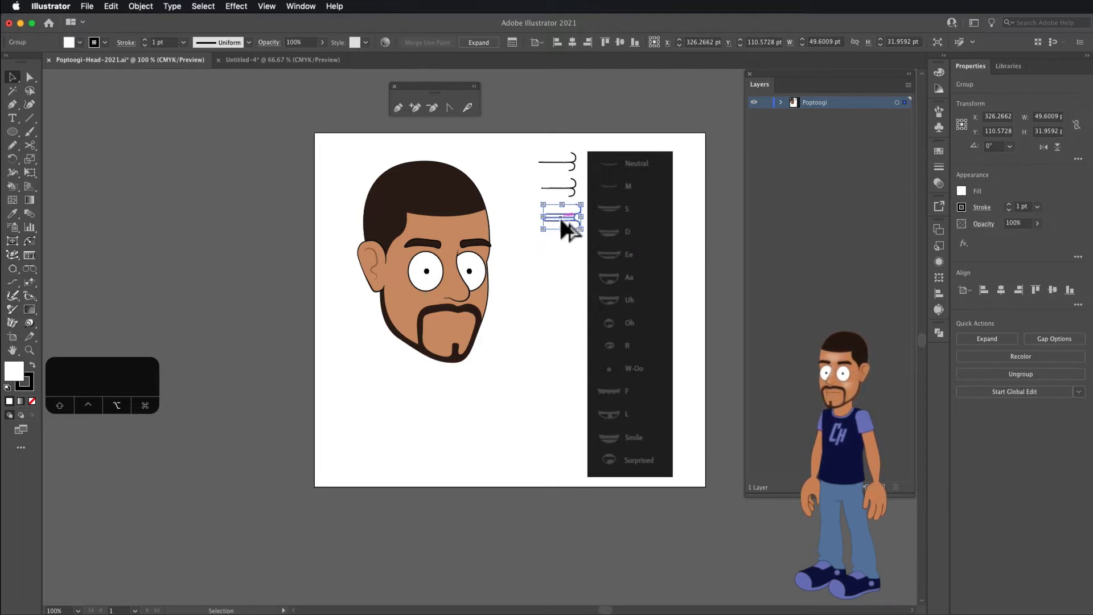
drag(561, 218, 448, 324)
Narrow the mouth on the face to about 48 pt wide by shifting its left-end anchor points inward
scroll(448, 325, up, 4)
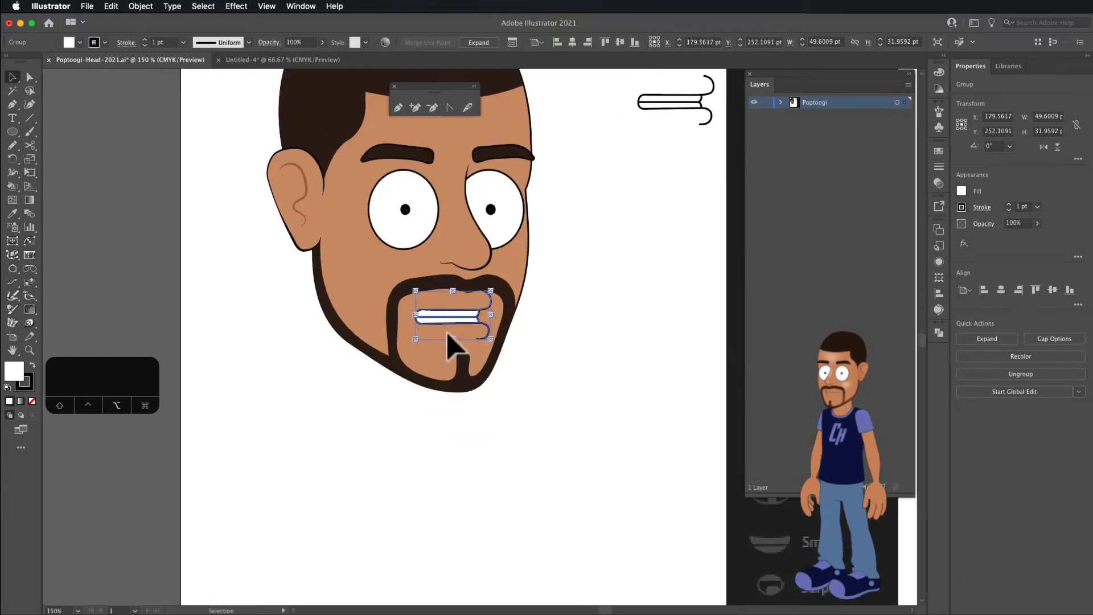
scroll(448, 336, up, 2)
scroll(445, 333, down, 1)
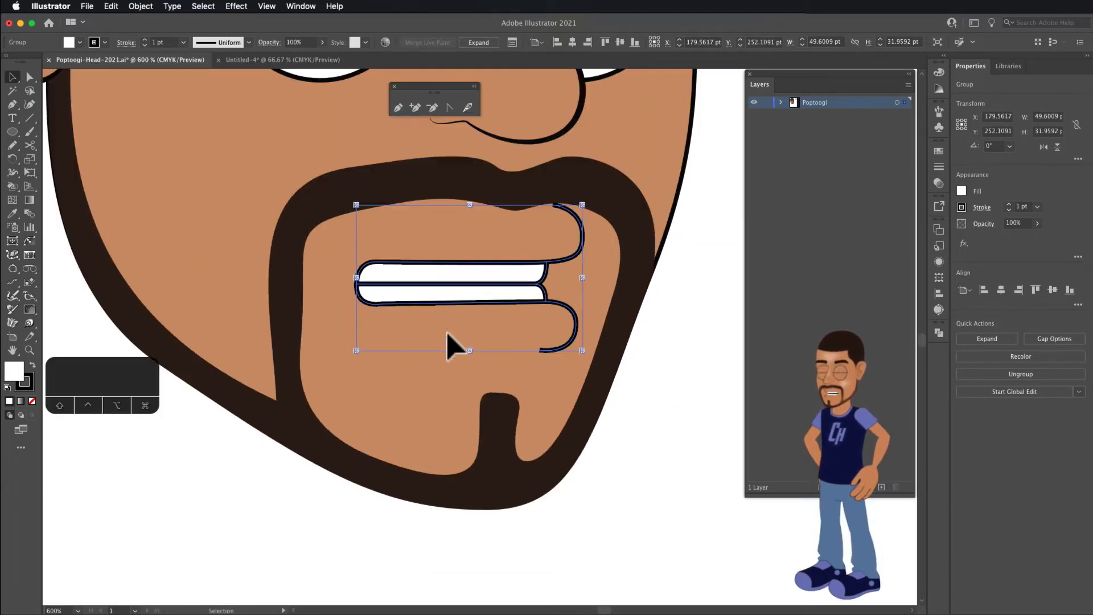
key(a)
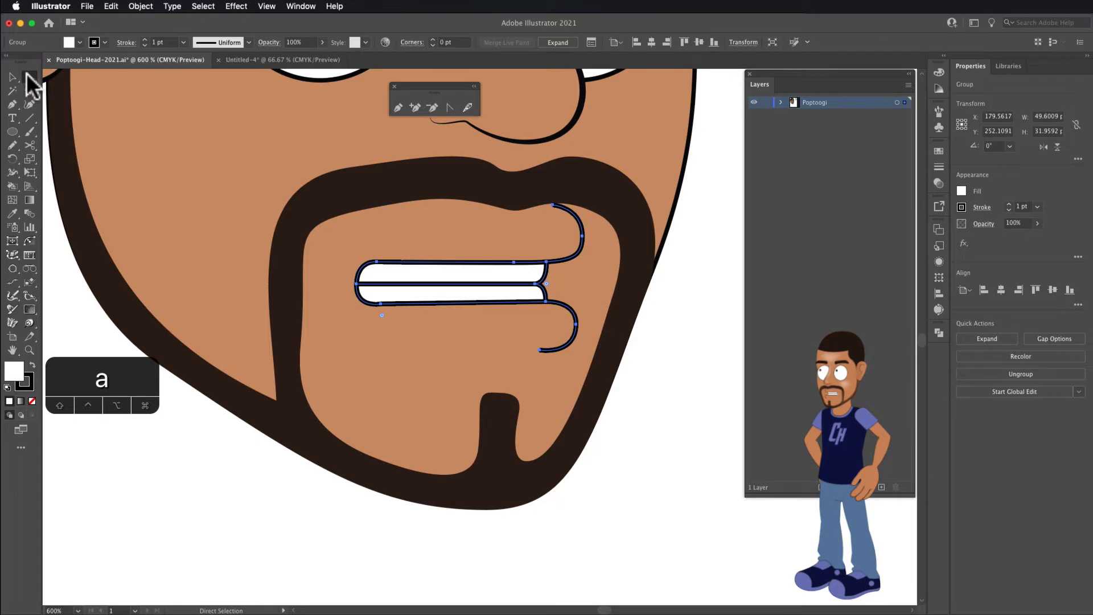
click(360, 269)
drag(362, 279, 391, 322)
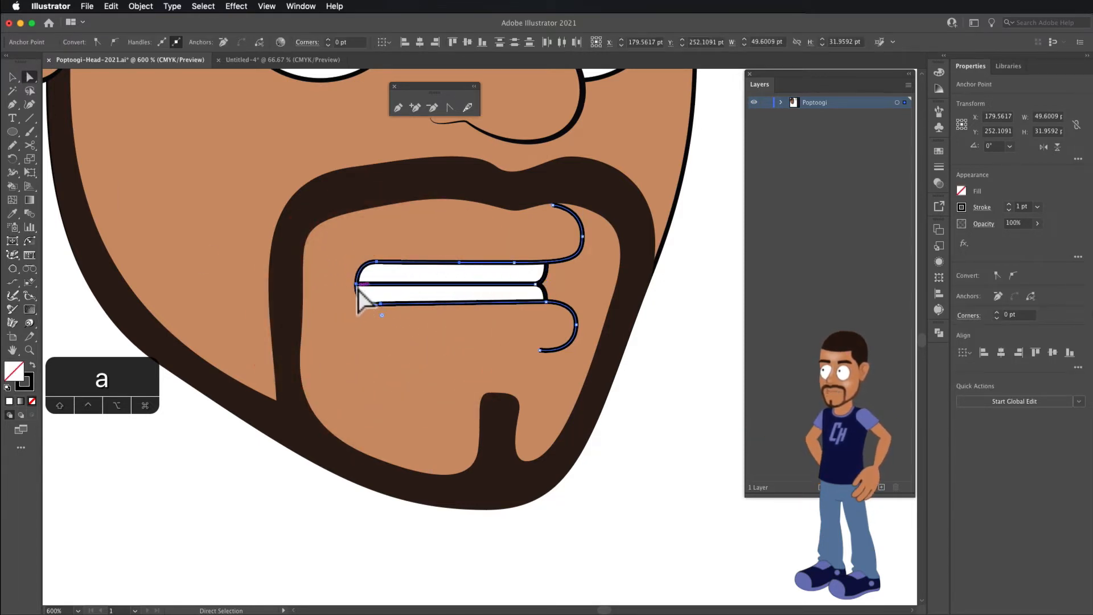
drag(355, 284, 365, 283)
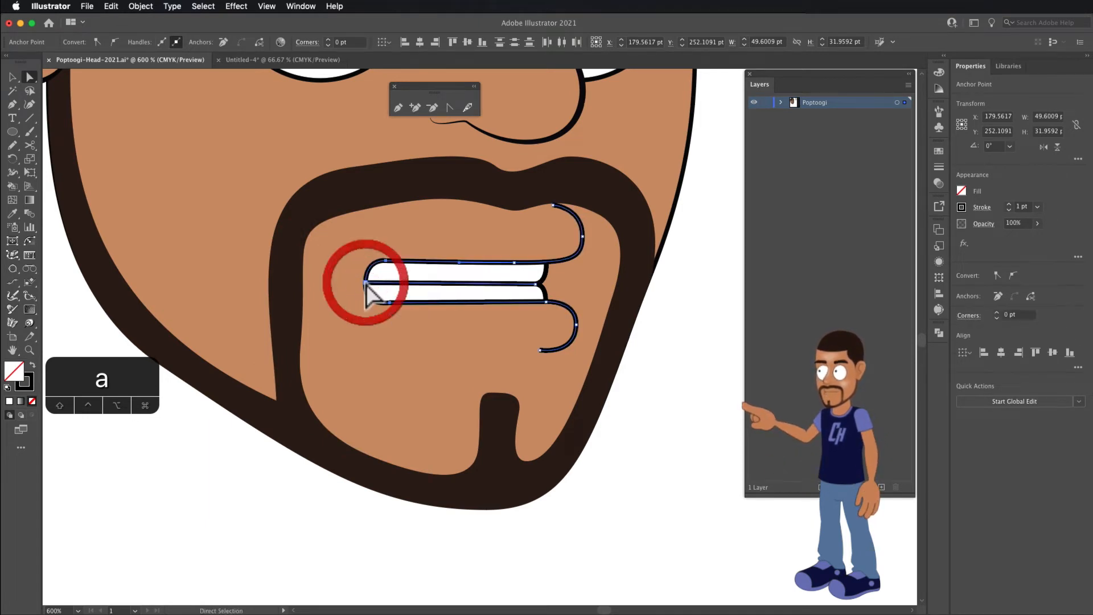
scroll(401, 282, down, 2)
scroll(401, 281, down, 4)
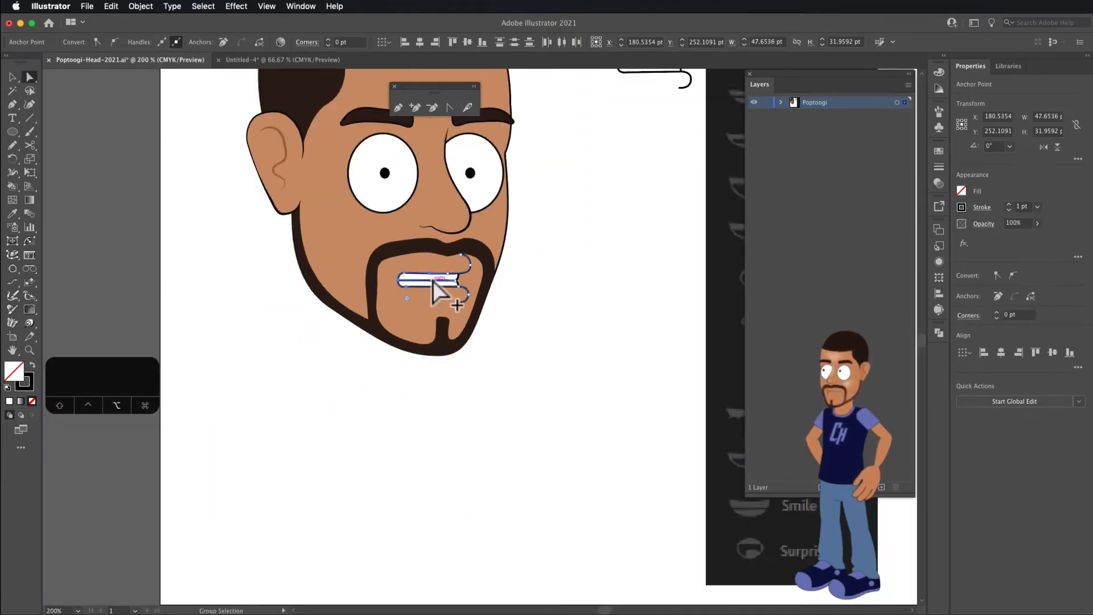
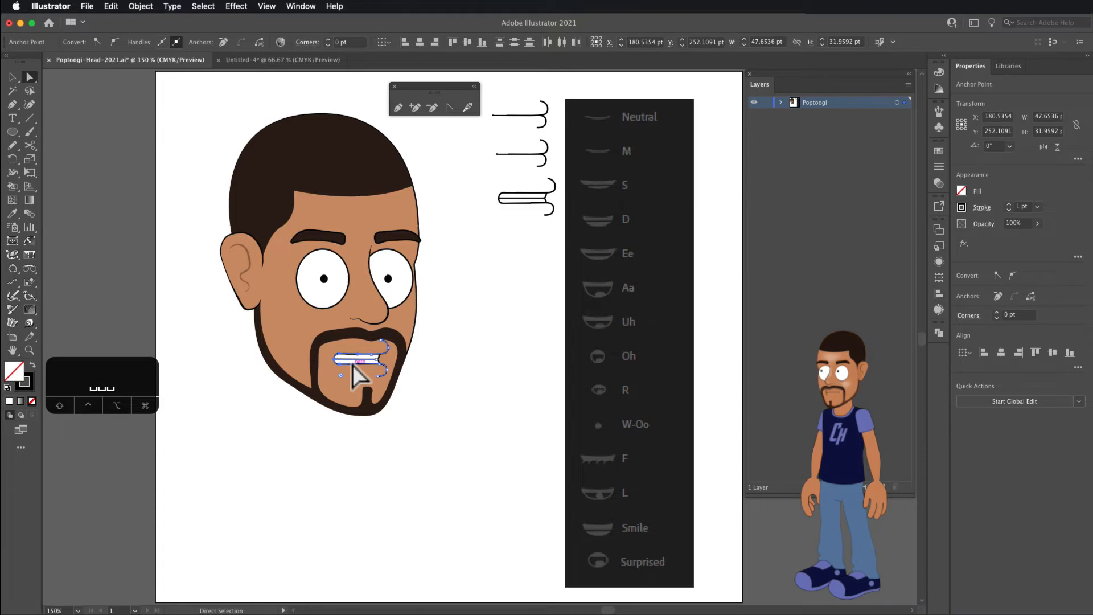
Move the narrowed mouth beside the chart's D entry and place a copy of it back on the face
click(12, 77)
drag(385, 349, 519, 243)
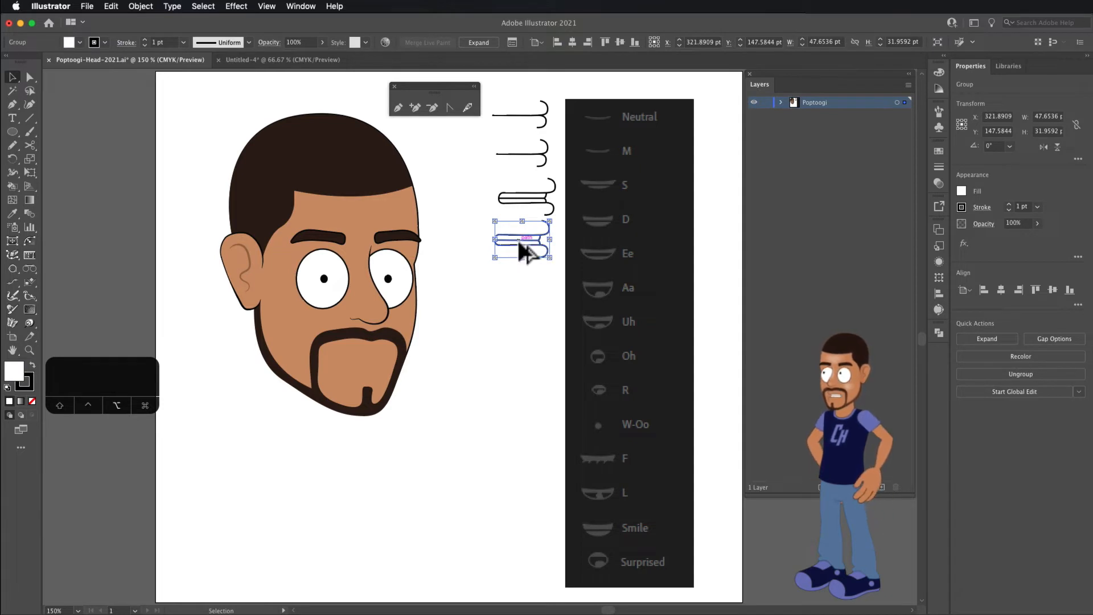
drag(522, 242, 359, 359)
Isolate the new mouth copy and delete the lower curved segment of the teeth's right edge
scroll(364, 356, up, 4)
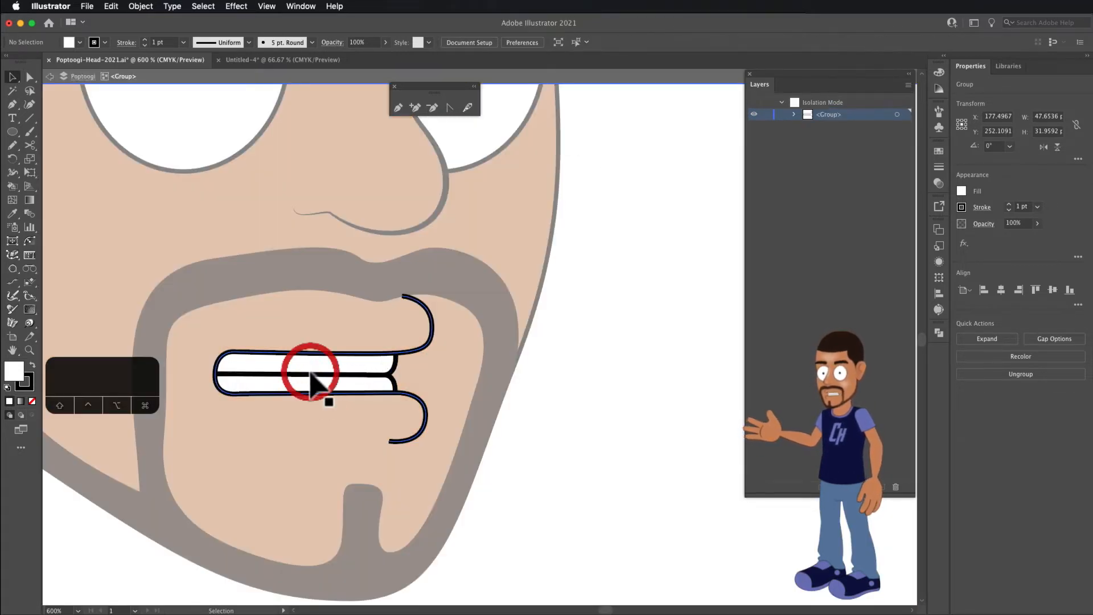
double_click(310, 375)
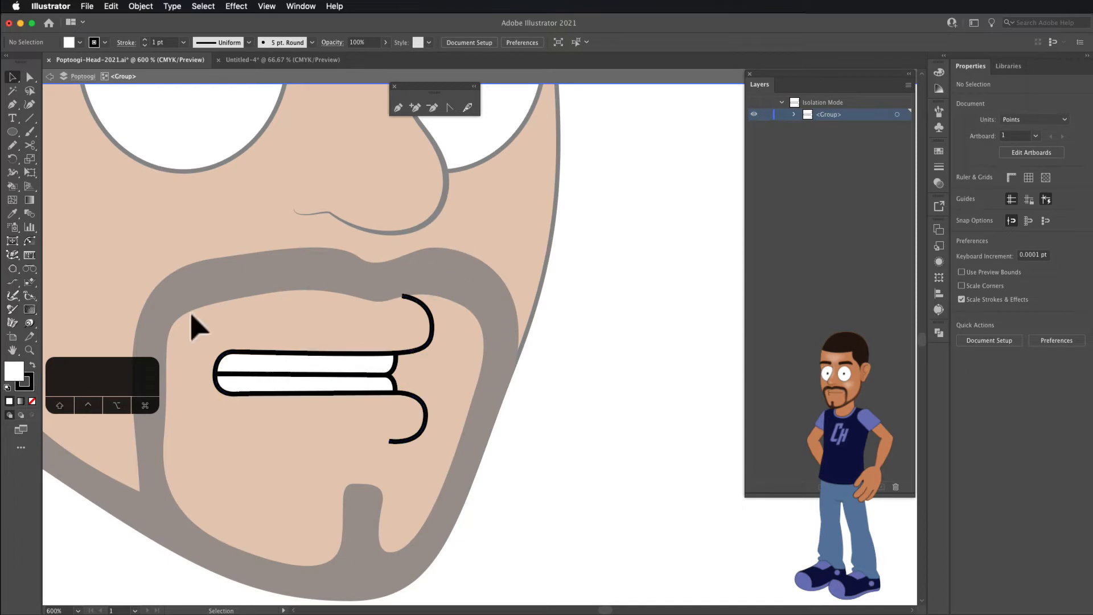
scroll(343, 383, down, 1)
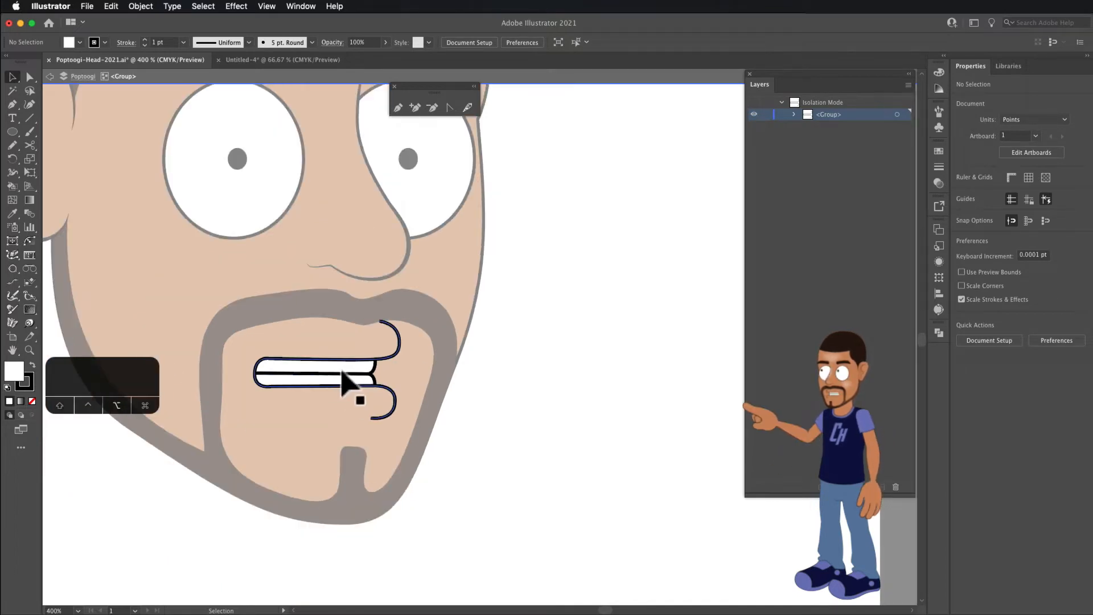
scroll(344, 383, up, 1)
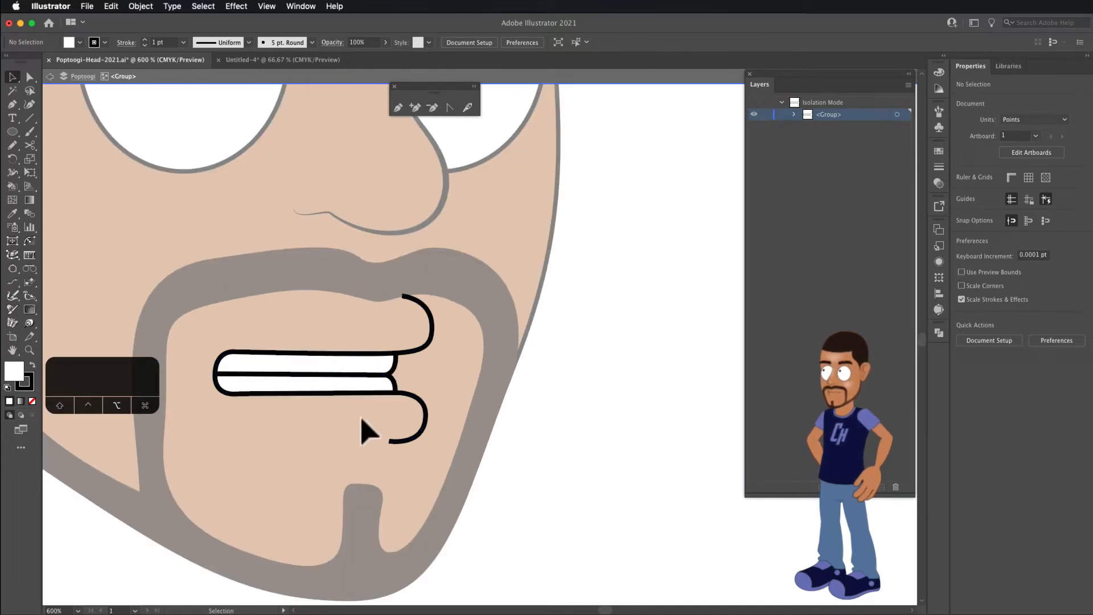
scroll(365, 404, up, 1)
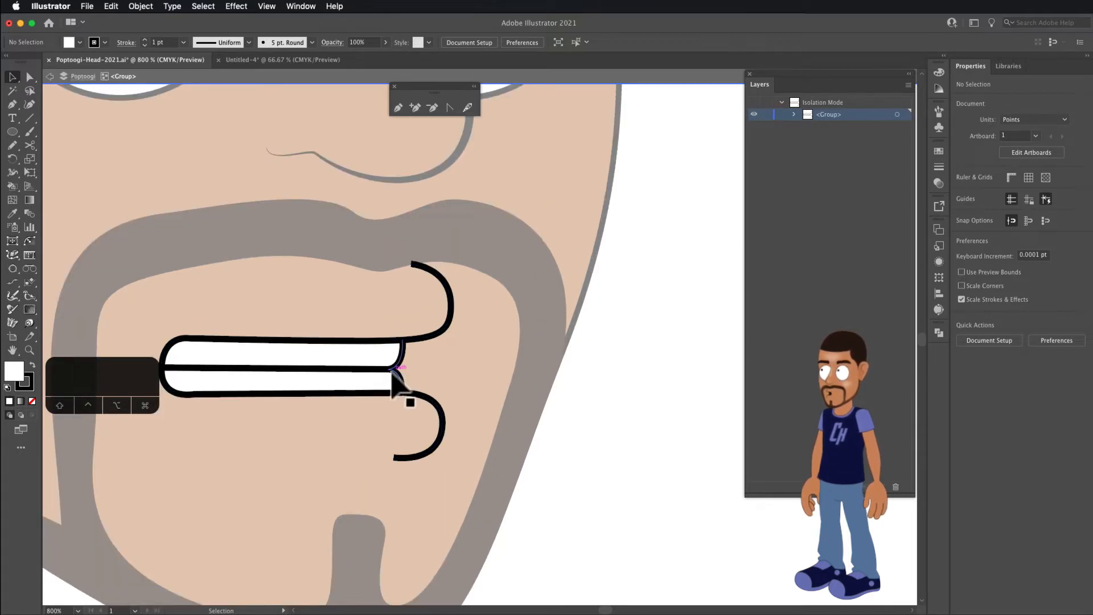
key(a)
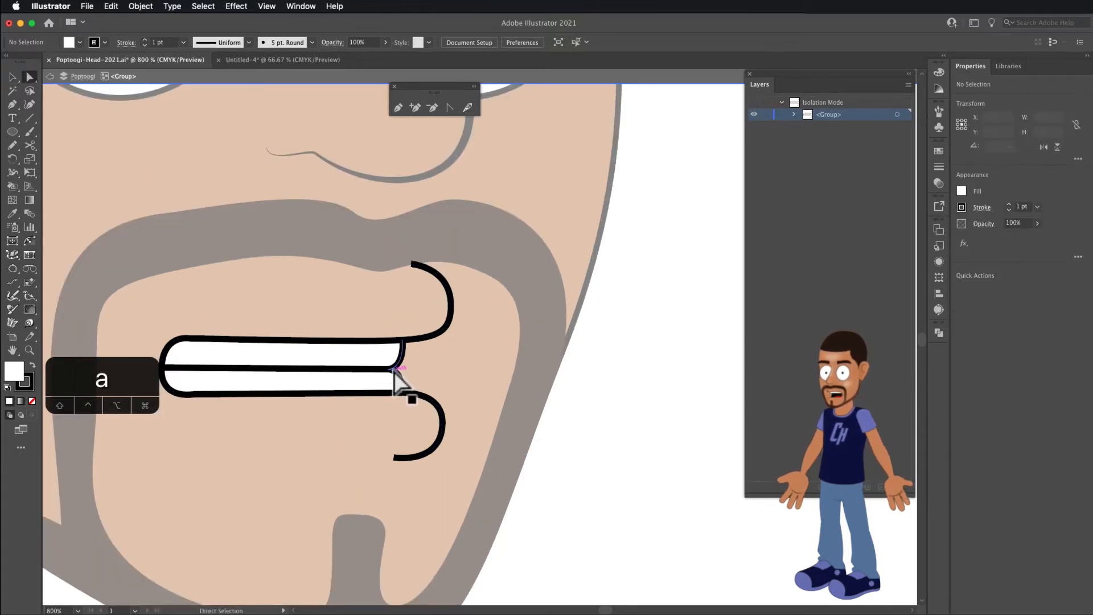
click(397, 367)
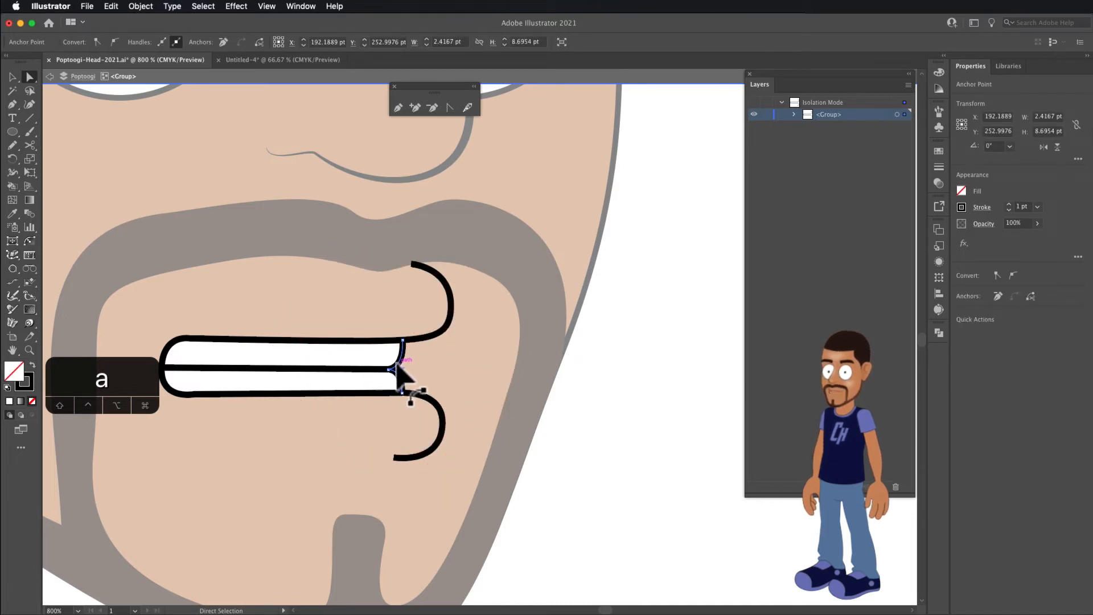
key(BackSpace)
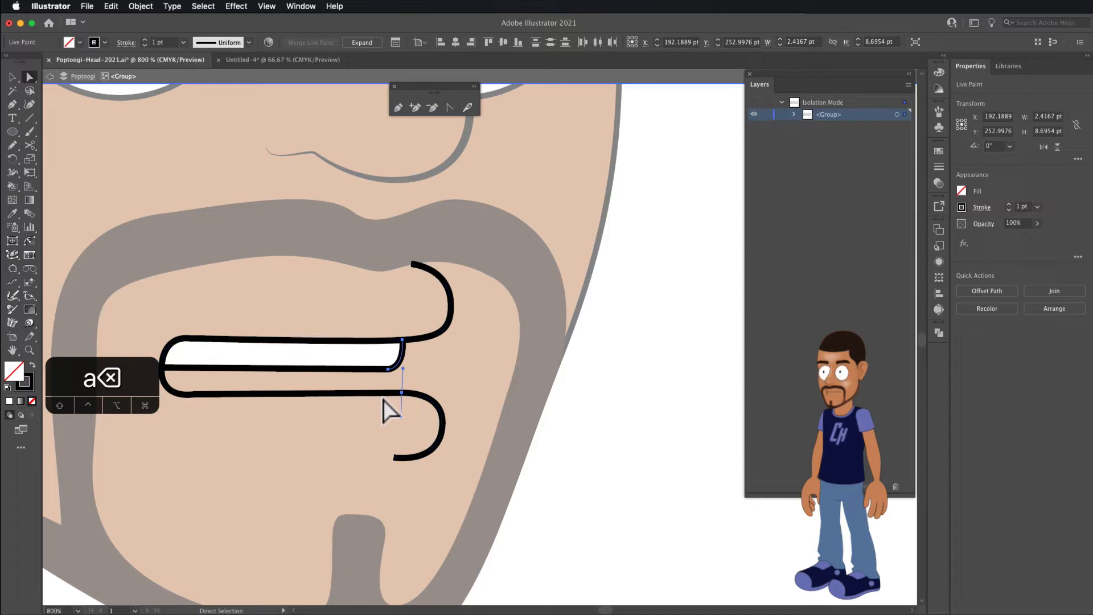
Lower the bottom mouth line together with its right-hand curve, making the mouth about 35 pt tall
key(space)
drag(300, 415, 393, 351)
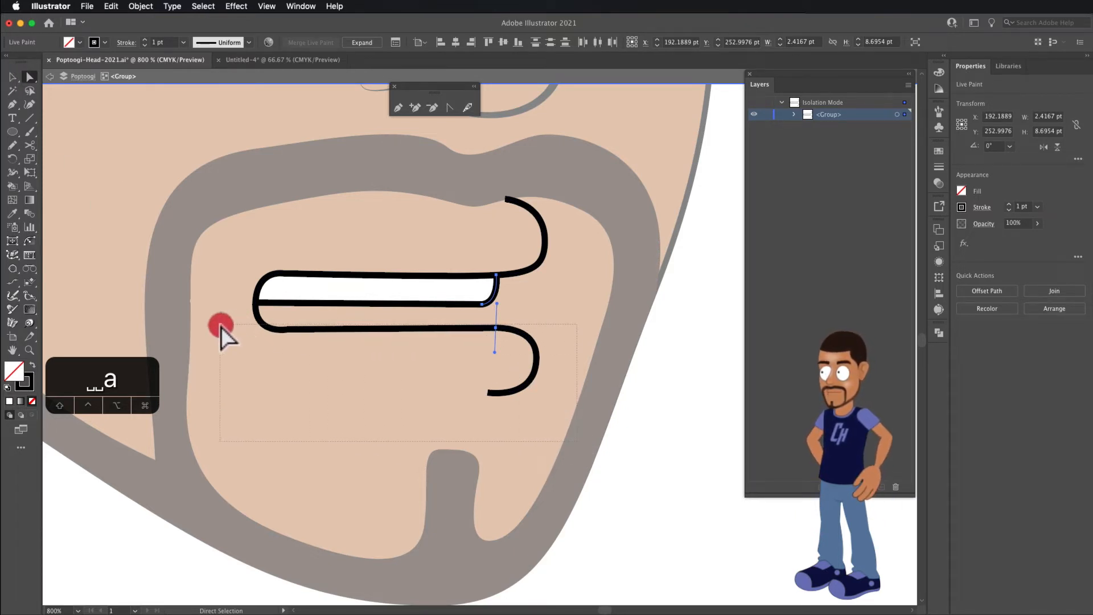
drag(211, 323, 211, 323)
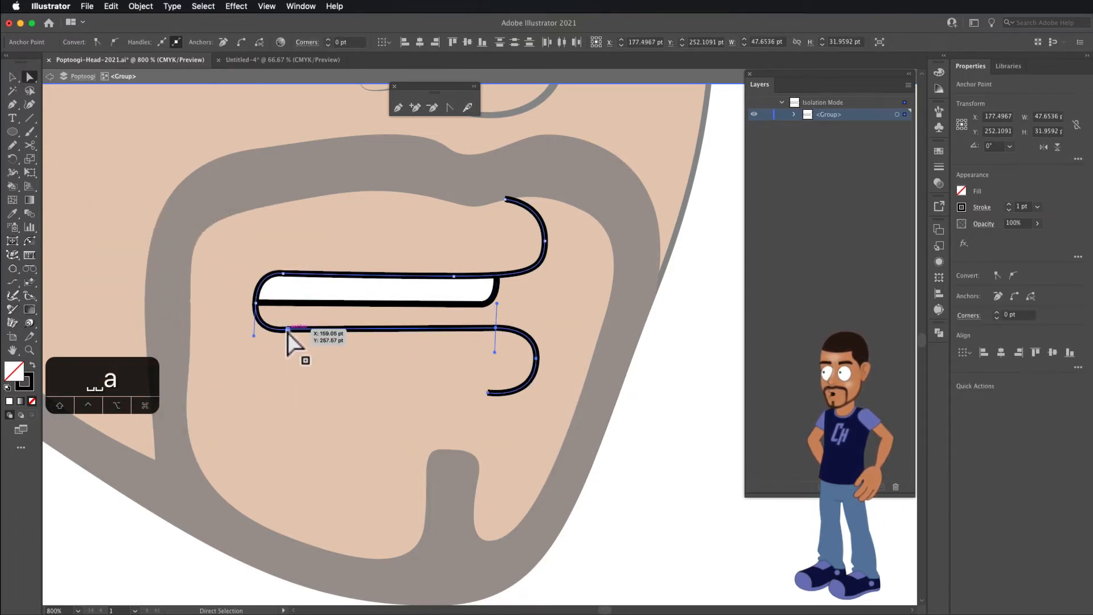
click(288, 330)
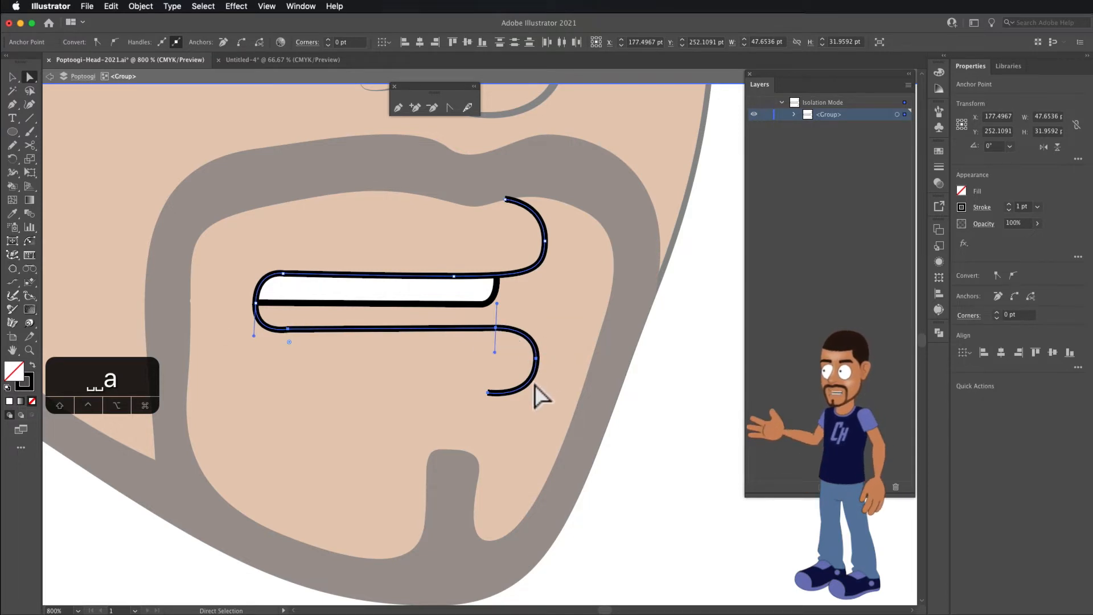
drag(496, 329, 493, 344)
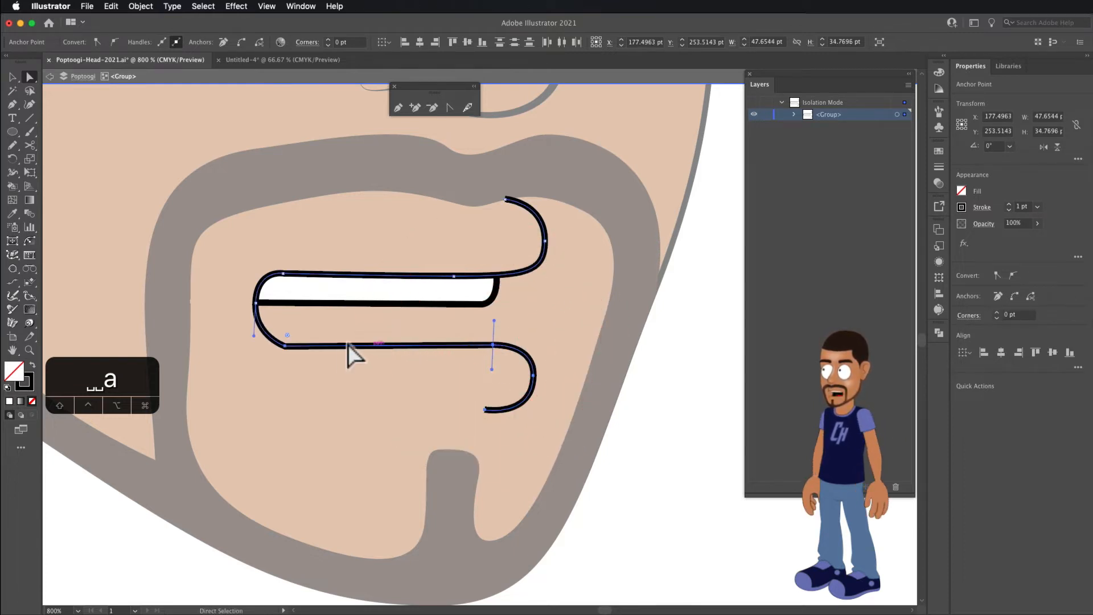
Try to round the mouth's lower-left corner by pulling a handle out of its anchor point with the Anchor Point tool
click(284, 346)
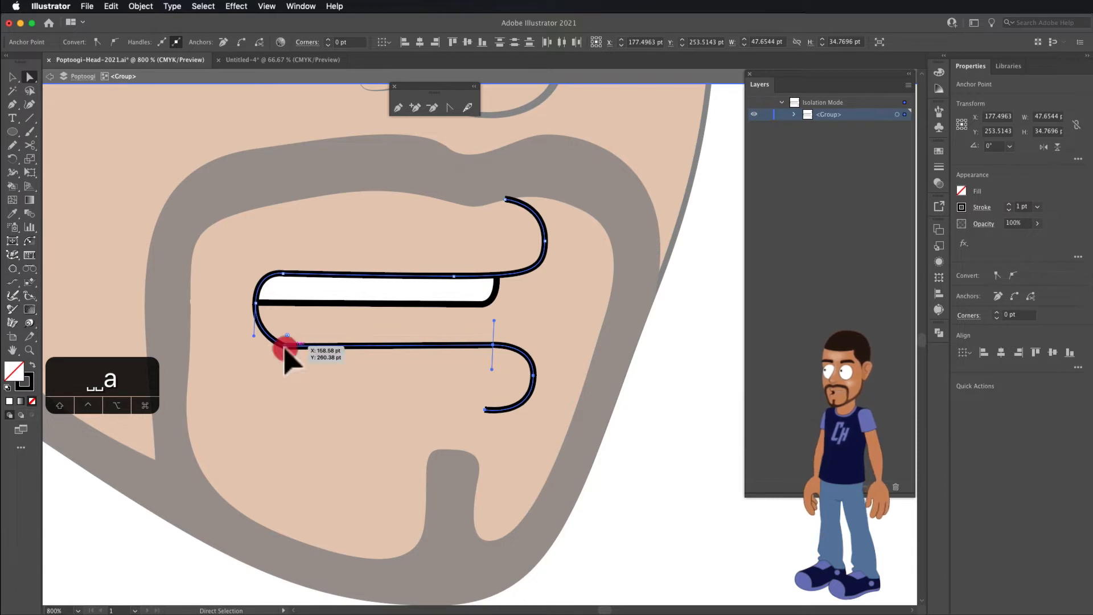
click(285, 346)
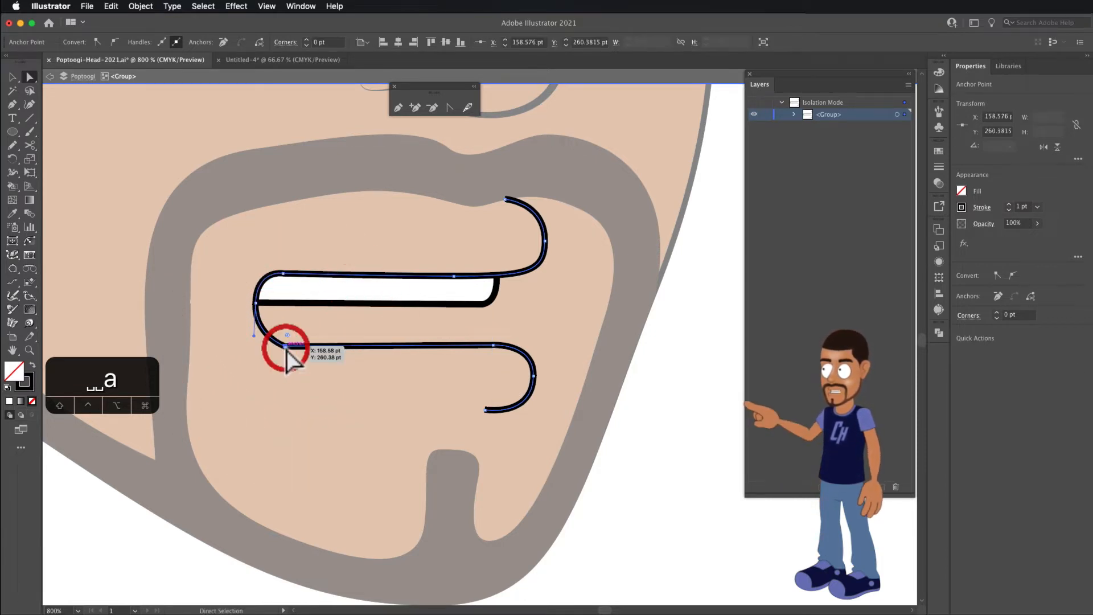
click(447, 107)
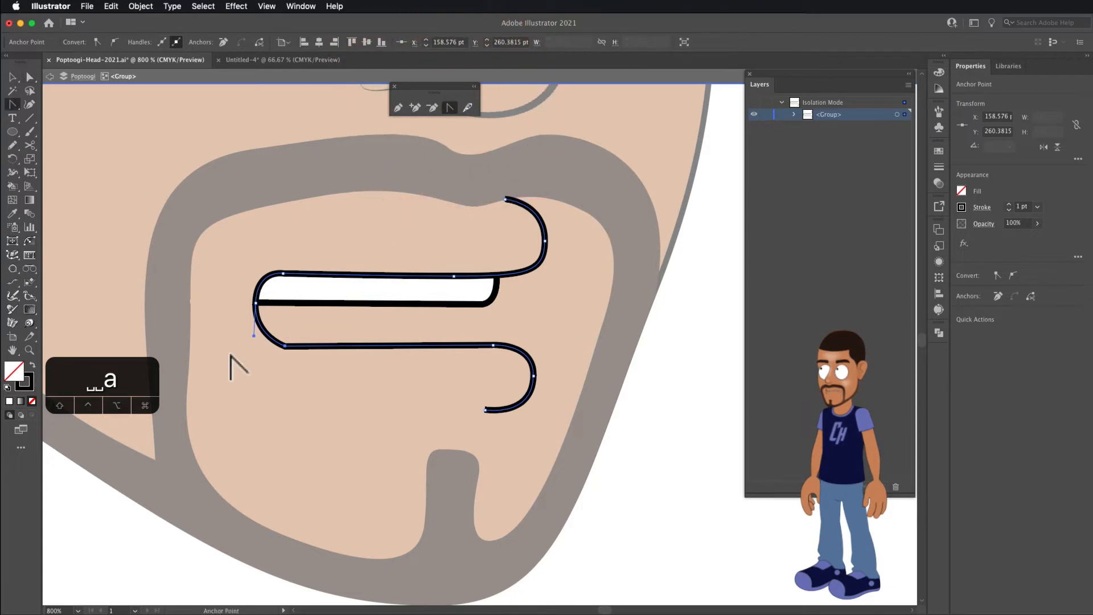
drag(283, 346, 265, 347)
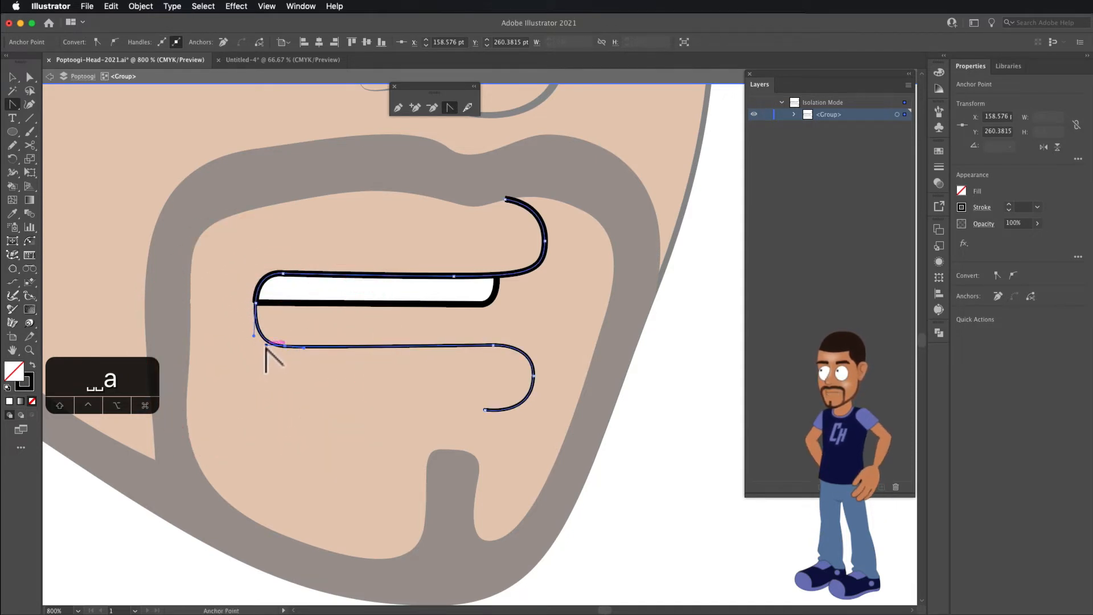
drag(256, 345, 258, 345)
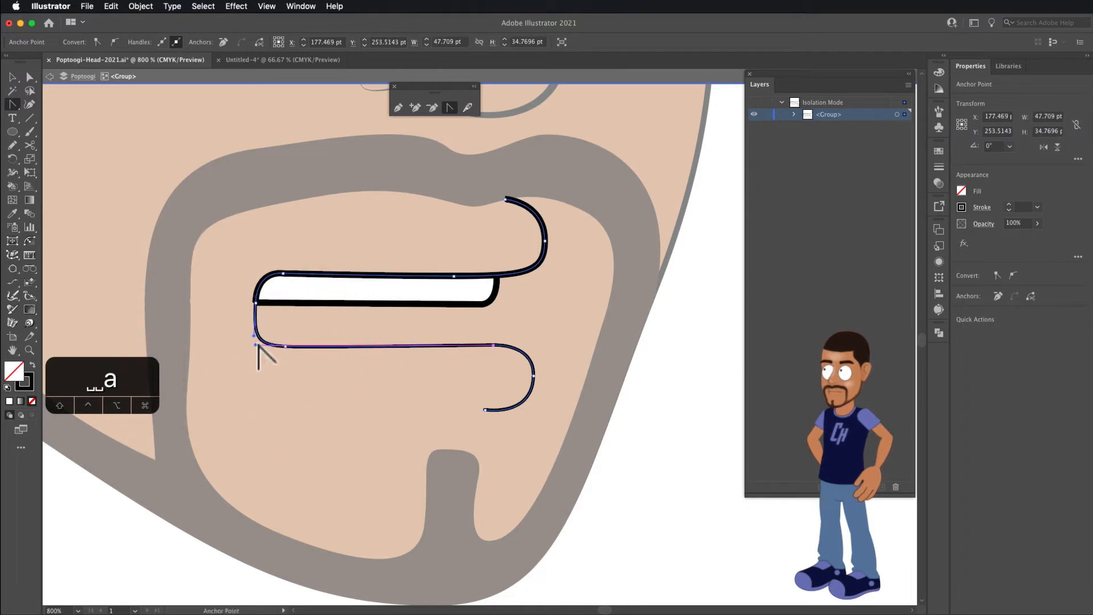
key(super+z)
key(super+z)
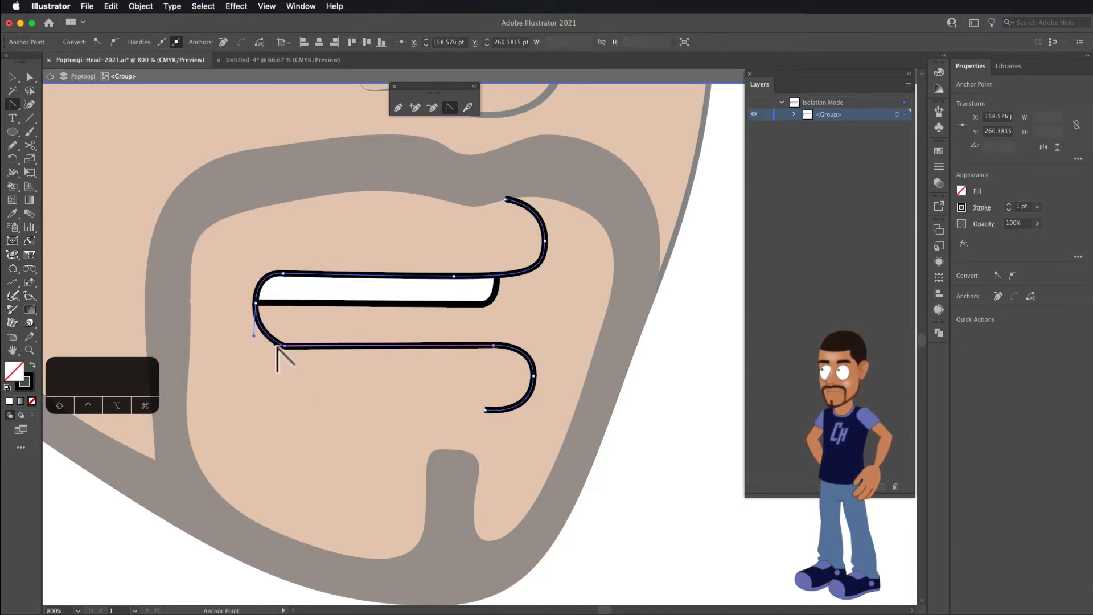
Round the mouth's lower-left corner by extending the lower handle of the anchor point on the left end
mouse_move(285, 345)
mouse_down()
mouse_move(281, 367)
mouse_move(255, 344)
mouse_up()
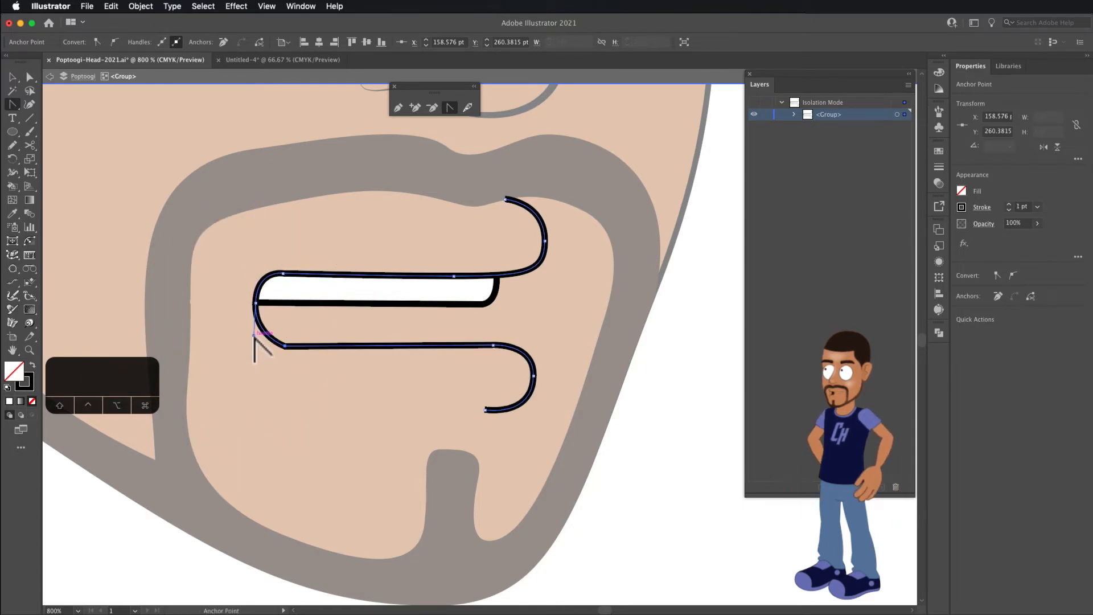
key(a)
click(253, 349)
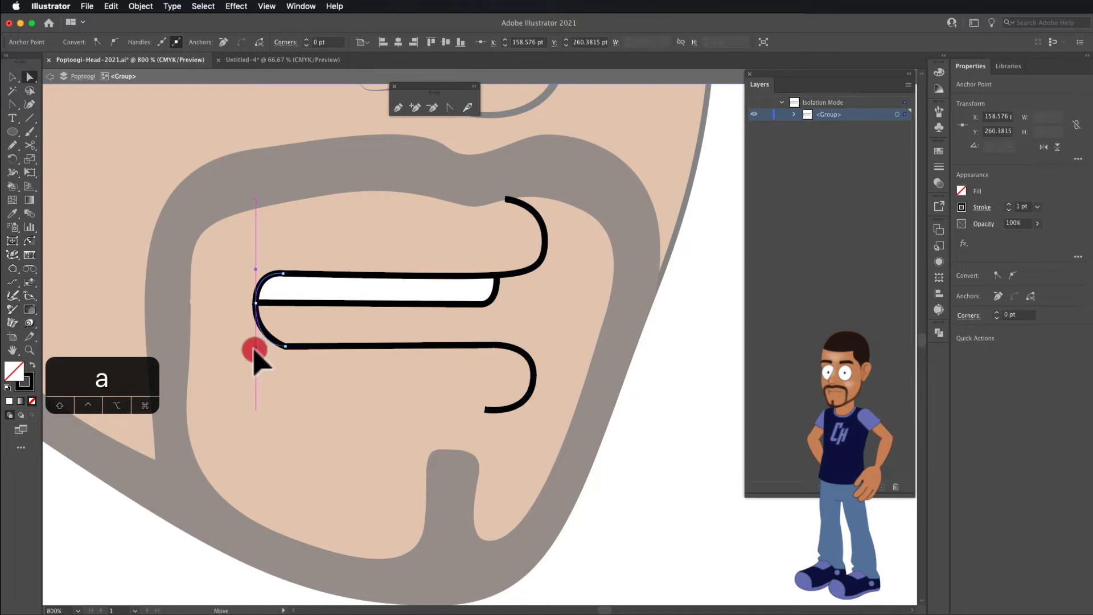
drag(246, 351, 251, 351)
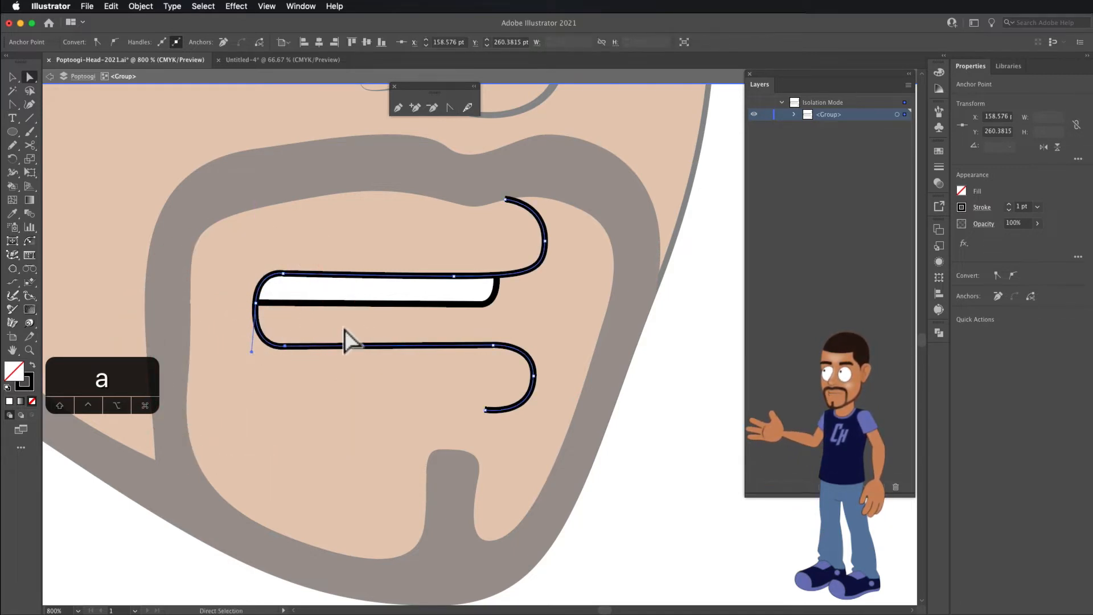
click(297, 394)
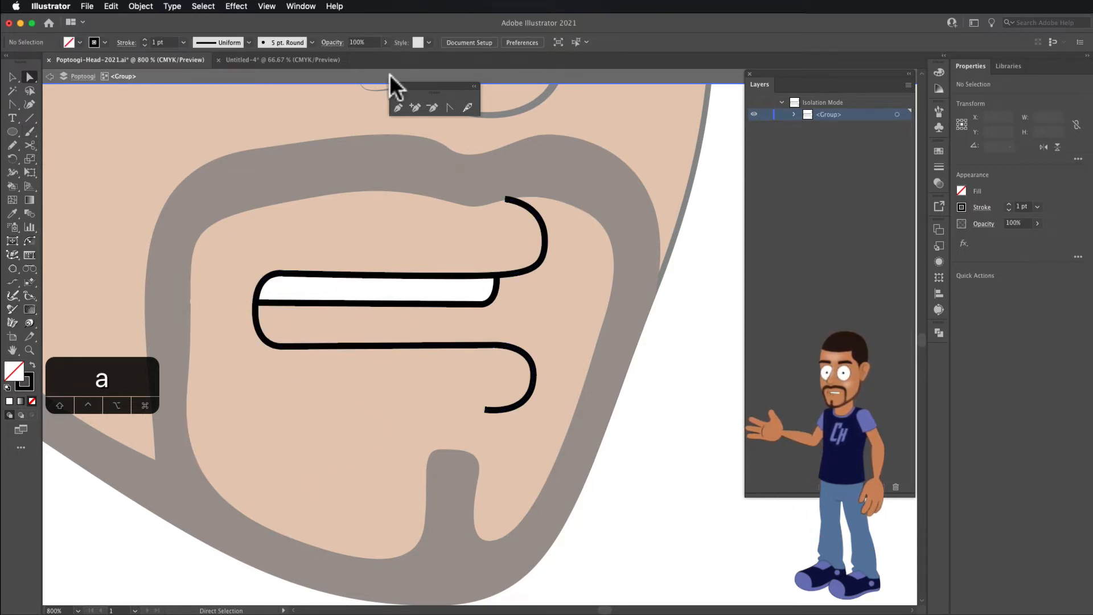
Draw the lower teeth's top edge with the Pen tool, curving up from the bottom mouth line and running straight to the left end
click(395, 107)
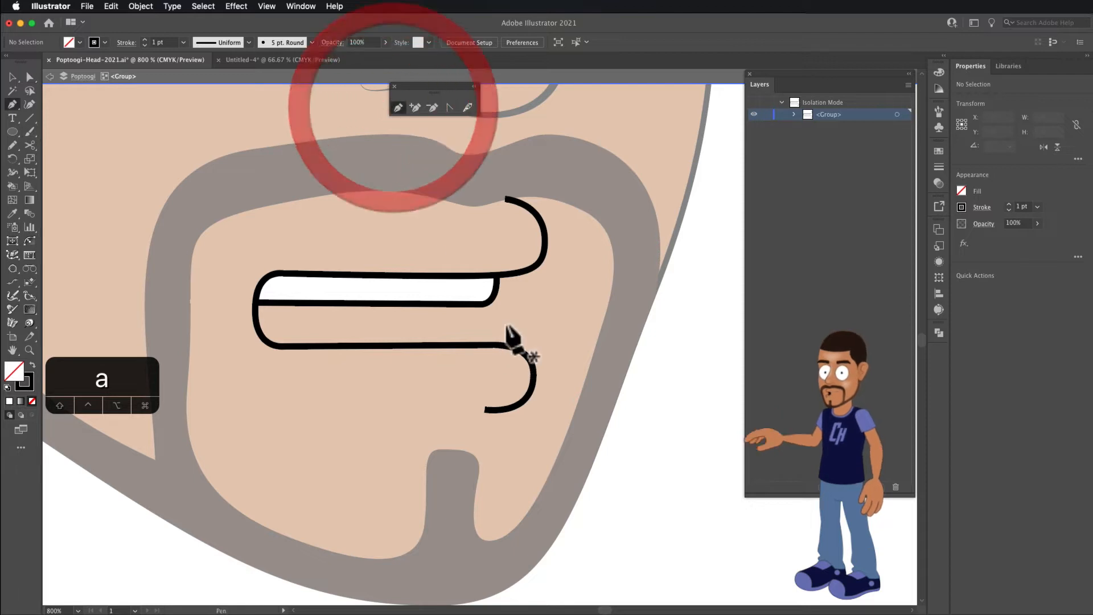
click(484, 344)
drag(467, 327, 449, 323)
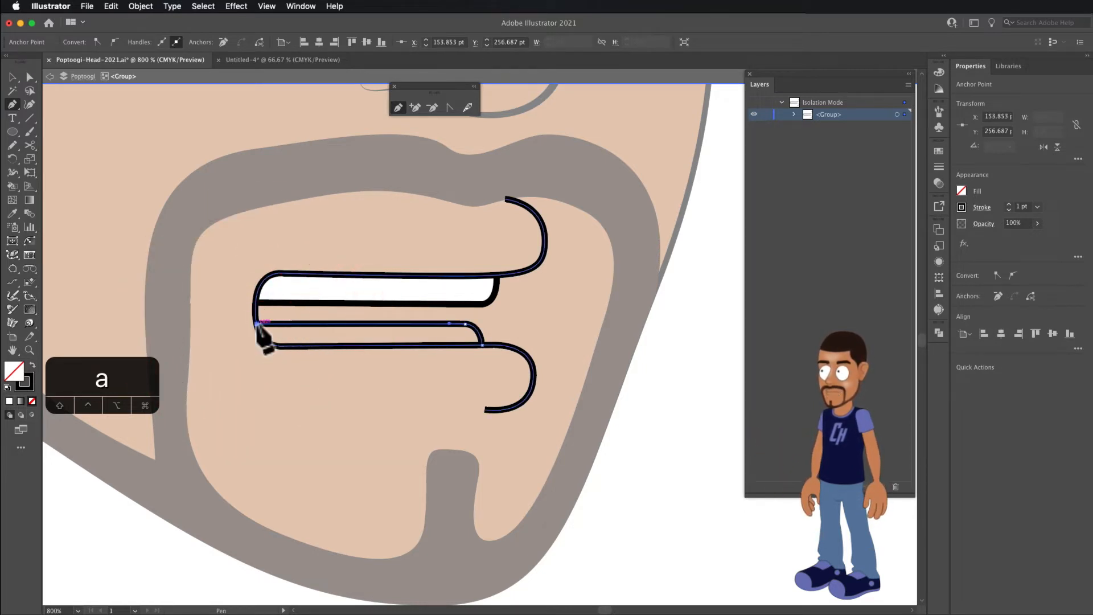
super+click(209, 315)
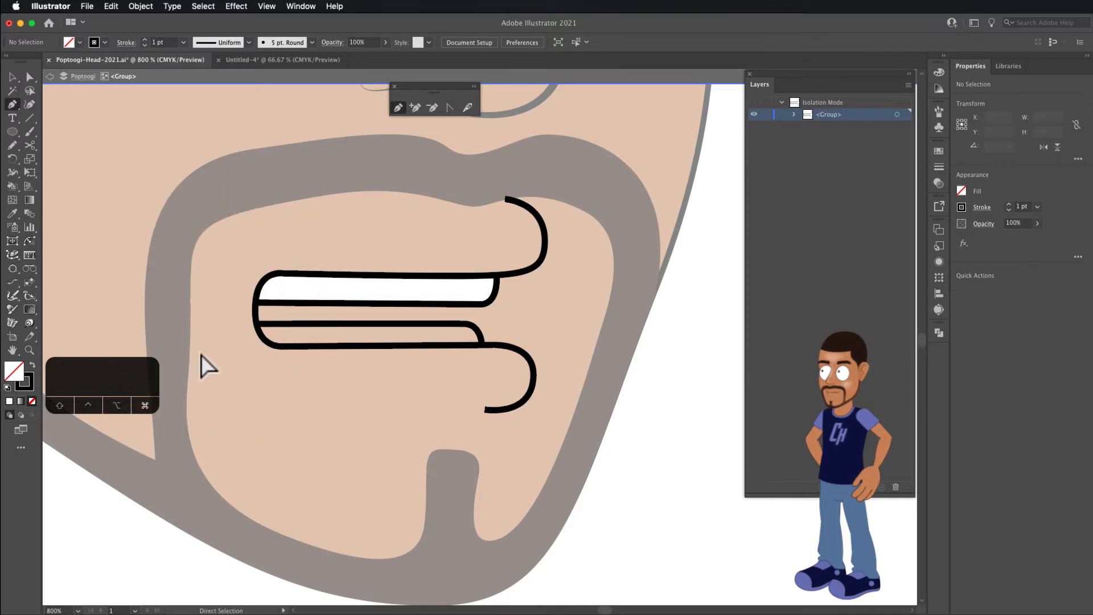
Draw a vertical line about 3.2 pt long closing the right side of the gap between the upper and lower teeth
click(461, 305)
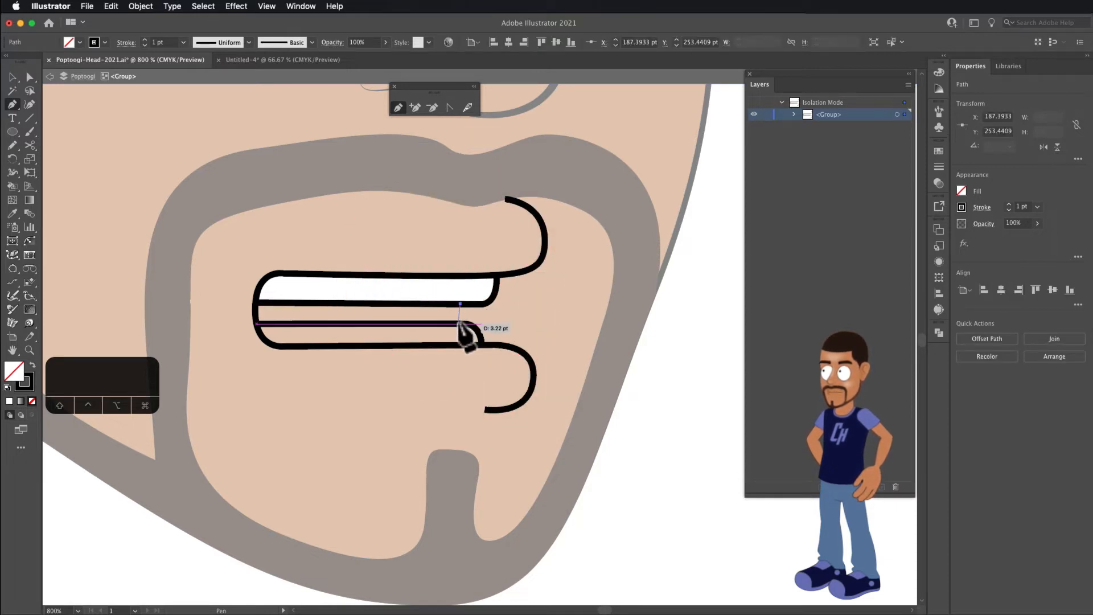
click(460, 324)
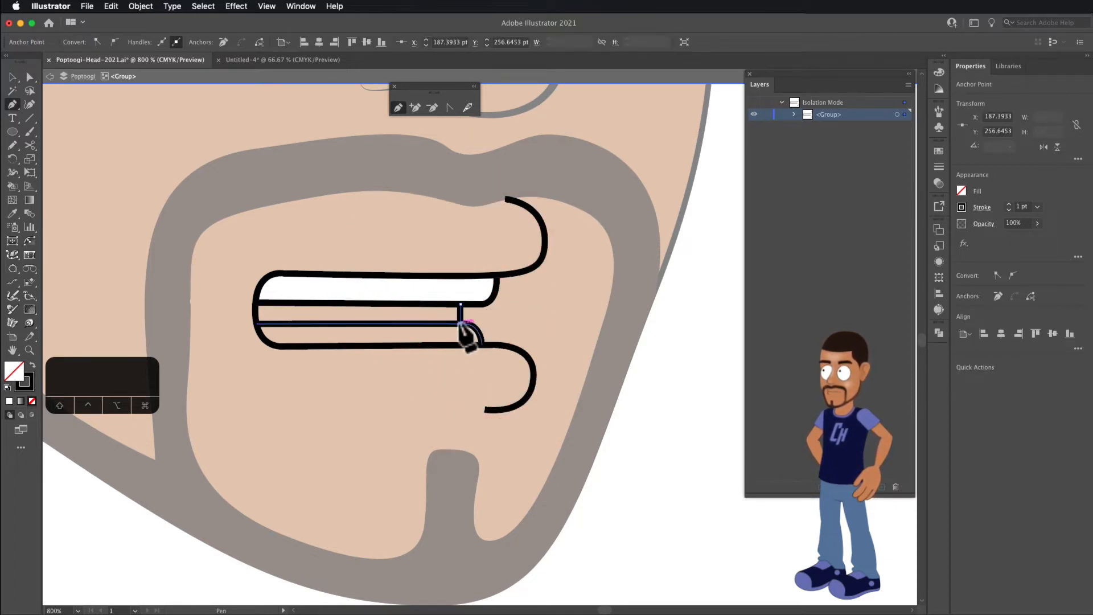
super+click(384, 387)
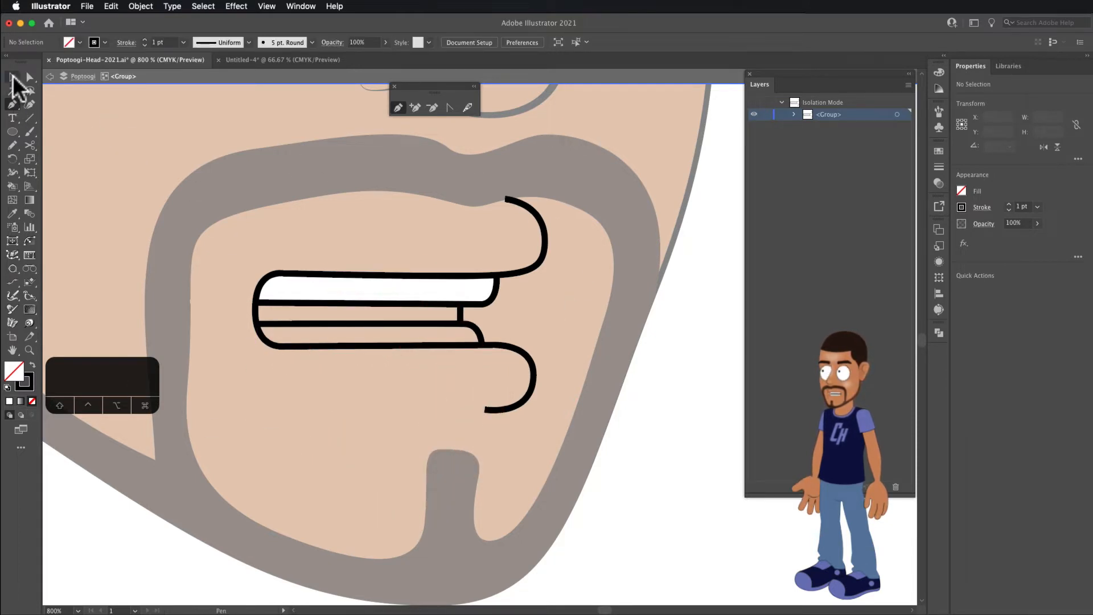
Select all the mouth artwork and expand its objects and fills, leaving strokes unexpanded
click(13, 77)
drag(197, 166, 573, 425)
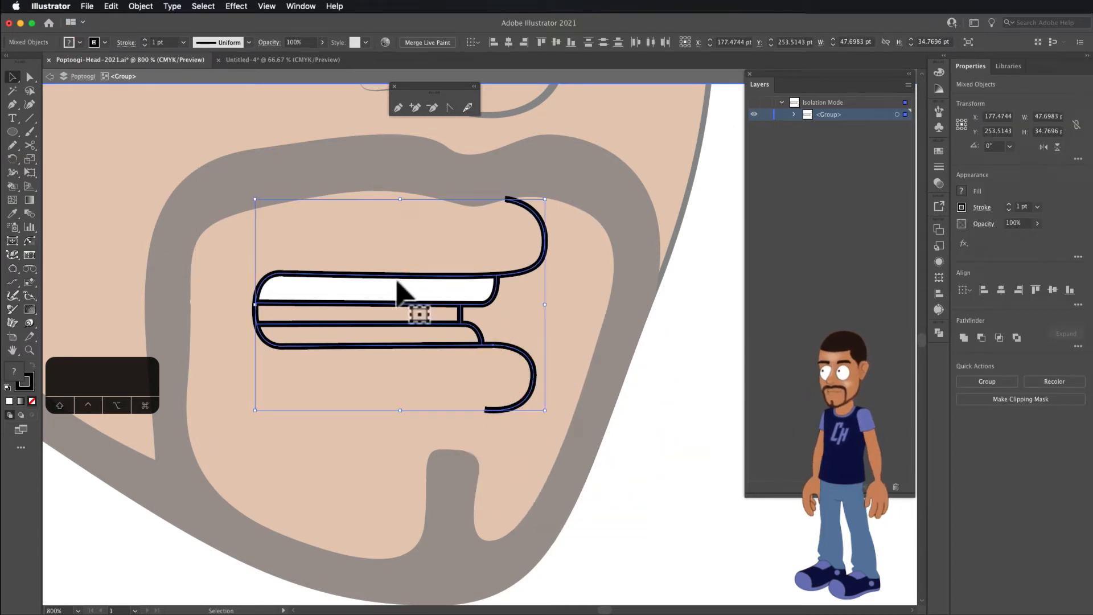
click(150, 7)
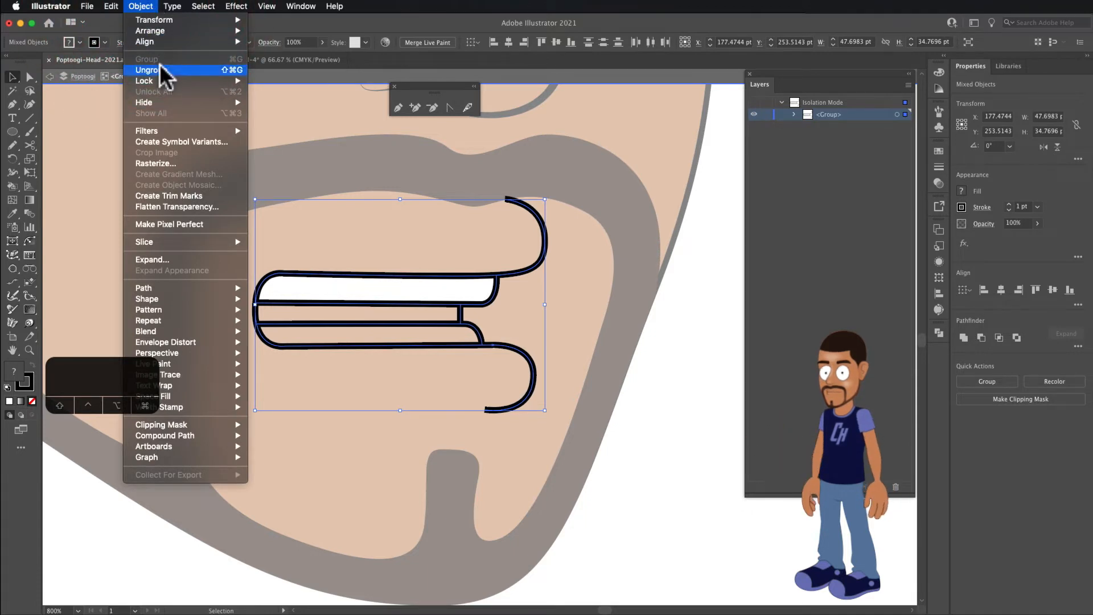
click(473, 254)
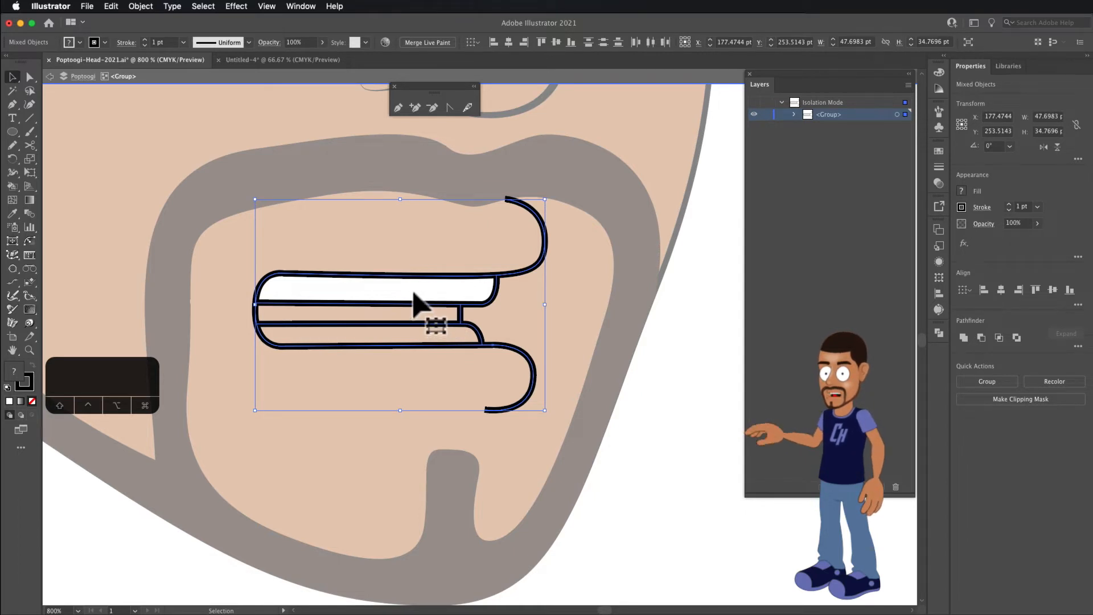
click(149, 6)
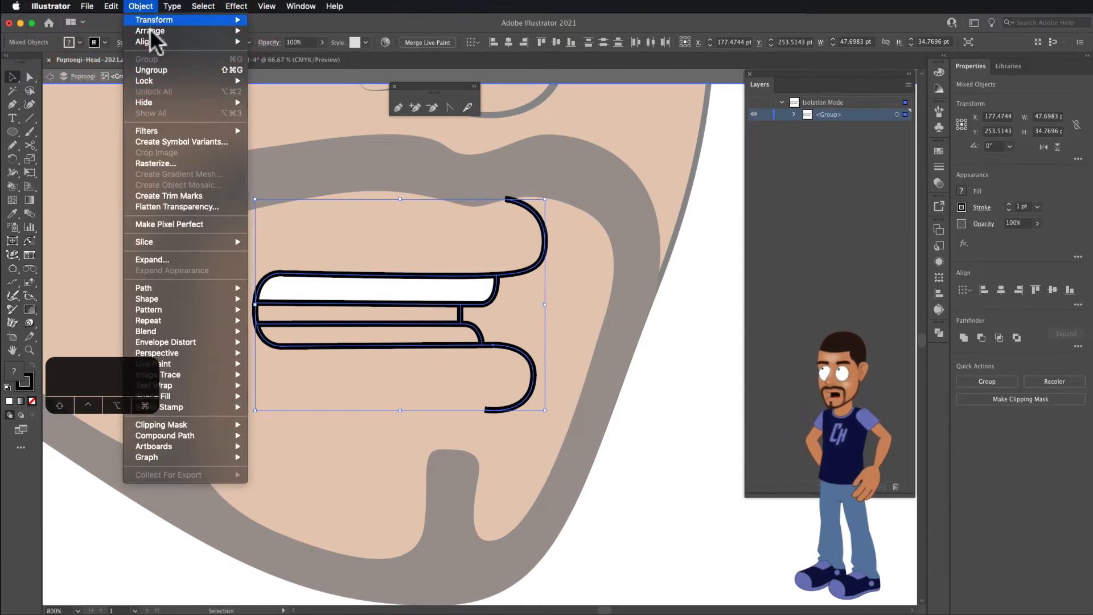
click(162, 257)
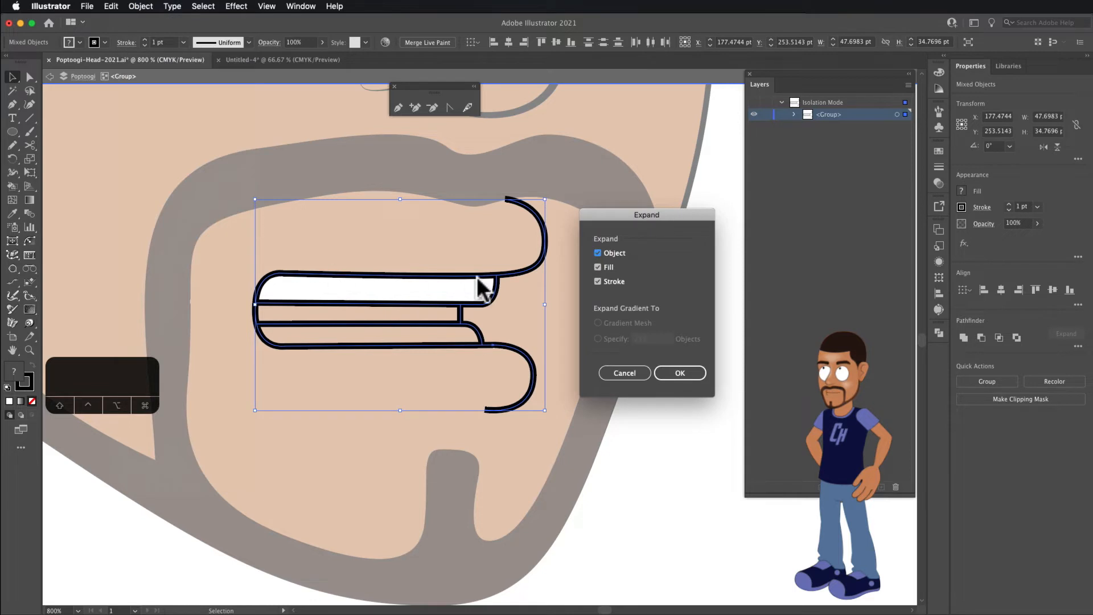
click(597, 281)
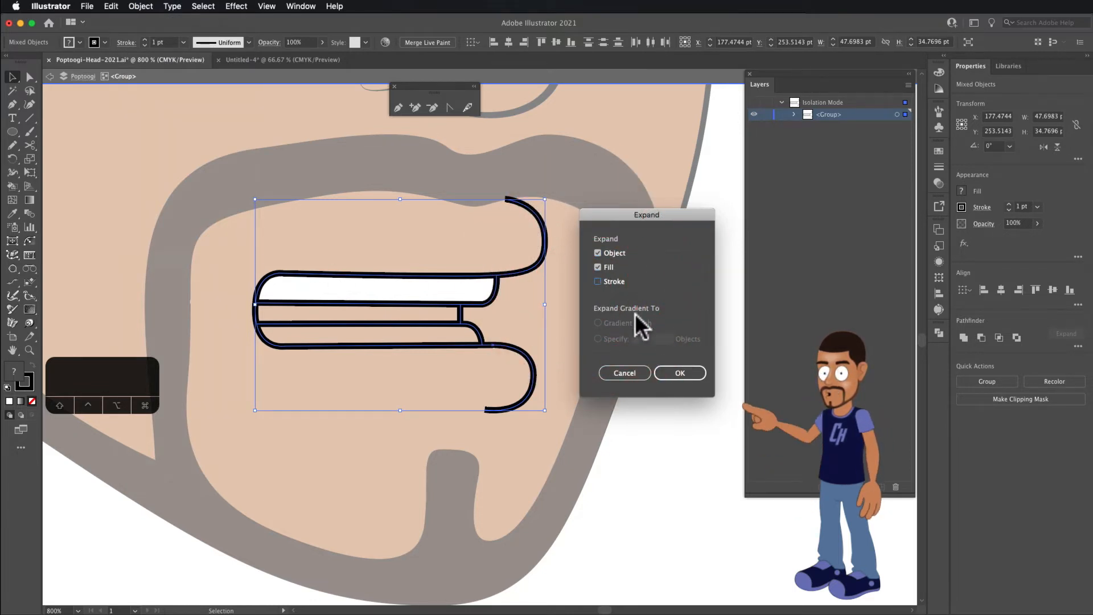
click(680, 373)
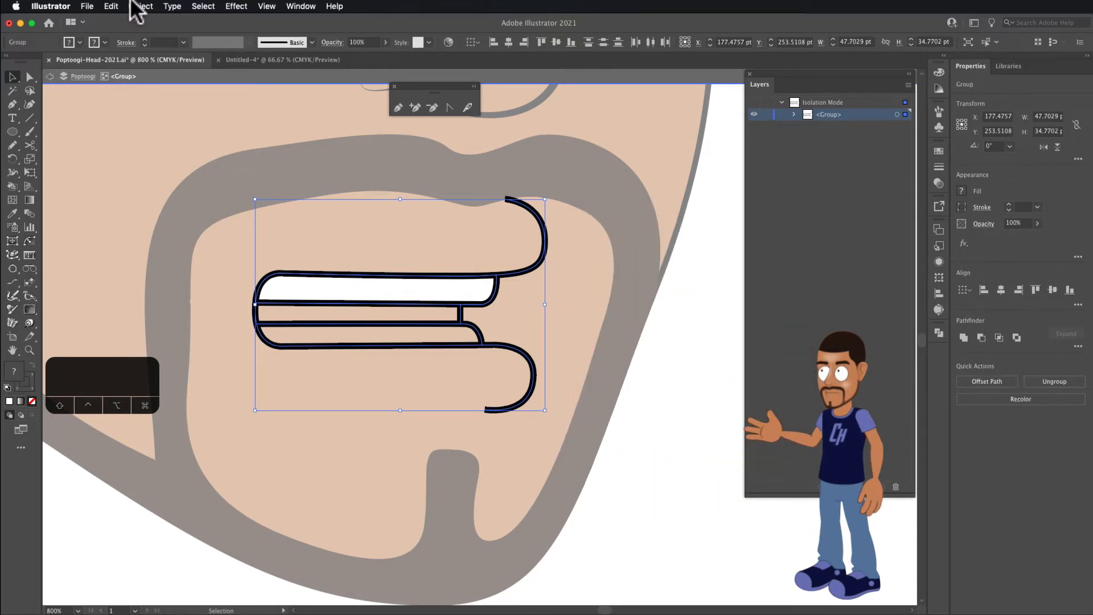
click(137, 6)
click(181, 106)
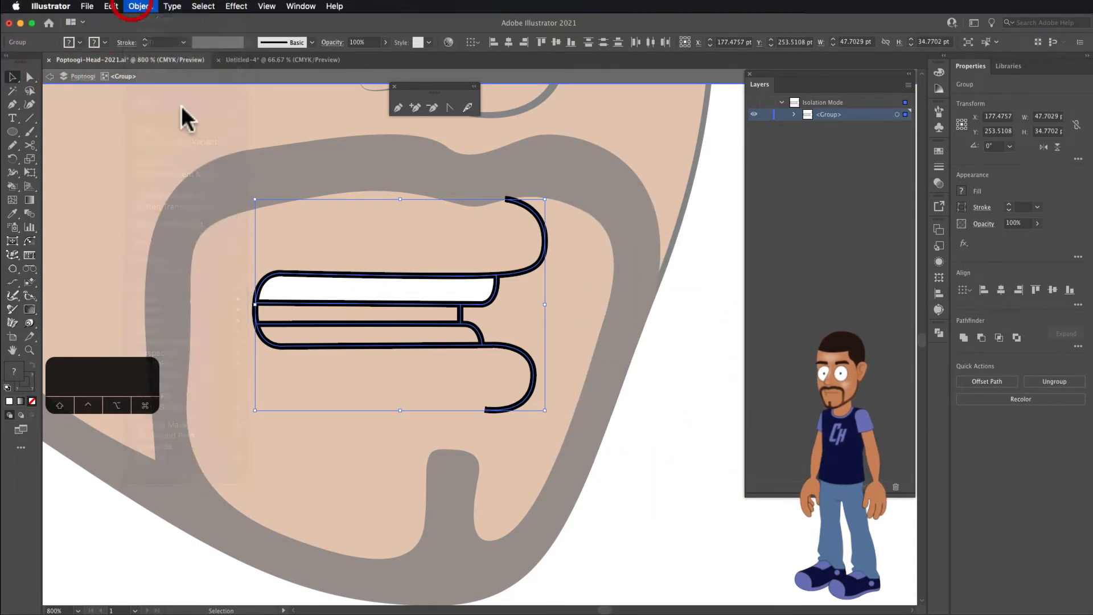
click(178, 234)
click(557, 383)
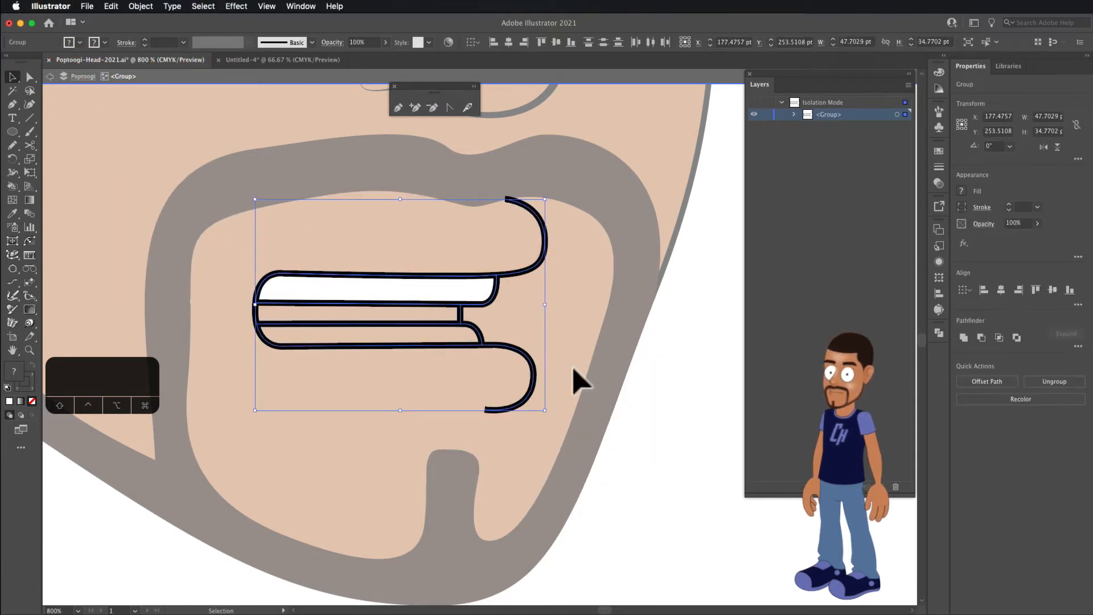
click(579, 380)
click(527, 376)
click(108, 180)
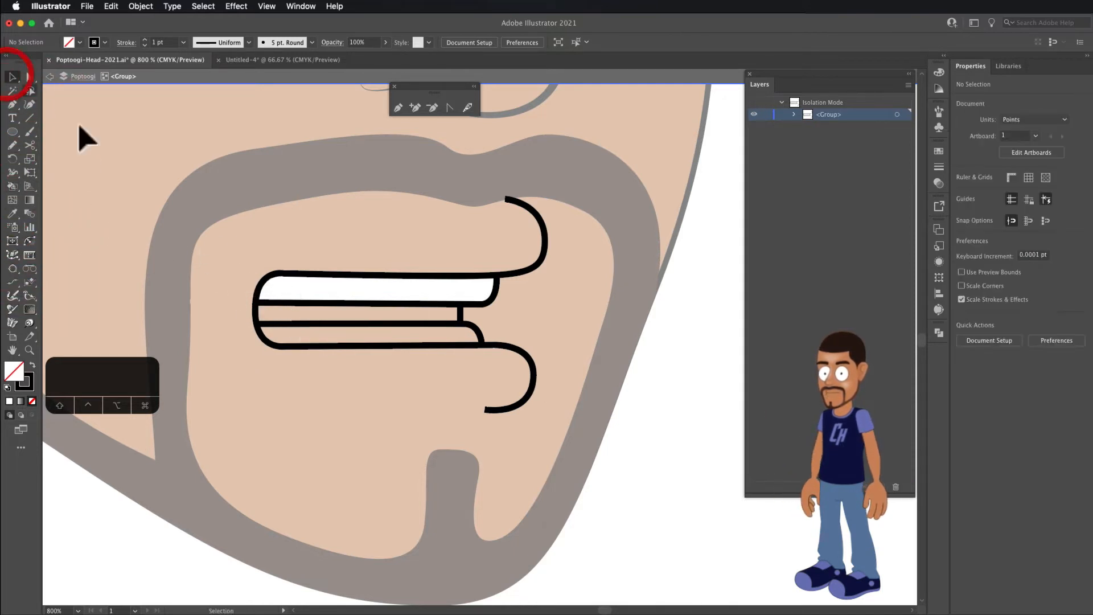
Turn the mouth artwork into a Live Paint group, filling the lower teeth white and the gap between the teeth black
click(526, 377)
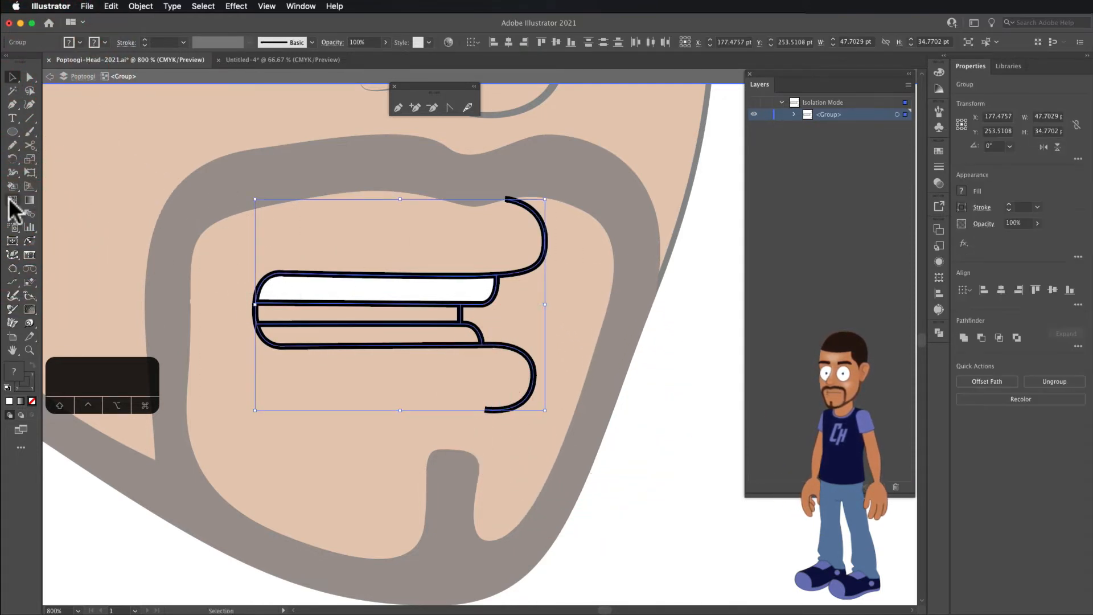
click(13, 188)
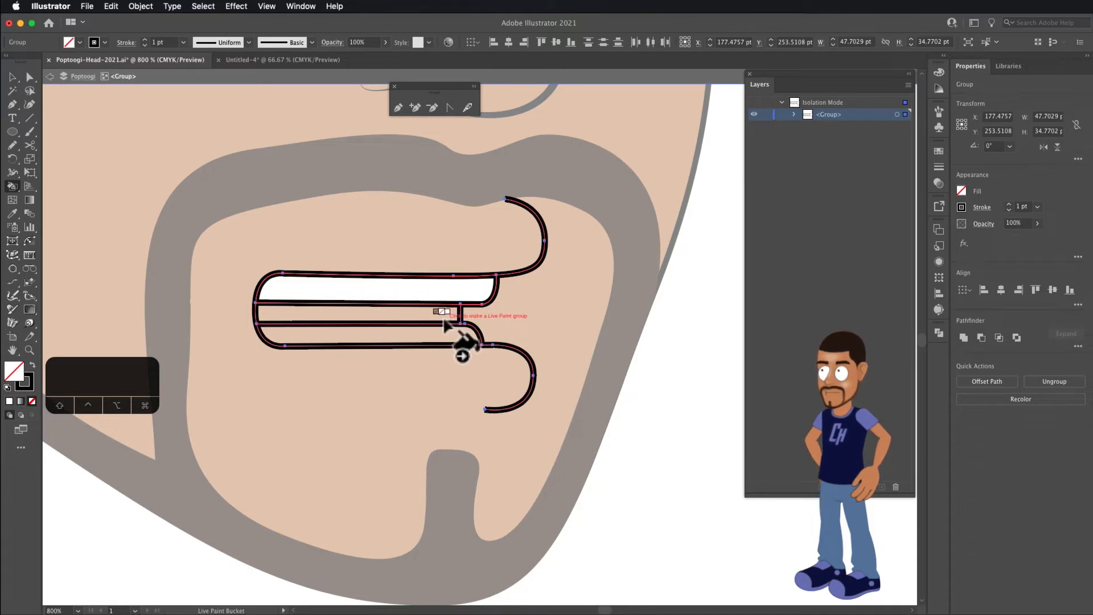
key(Right)
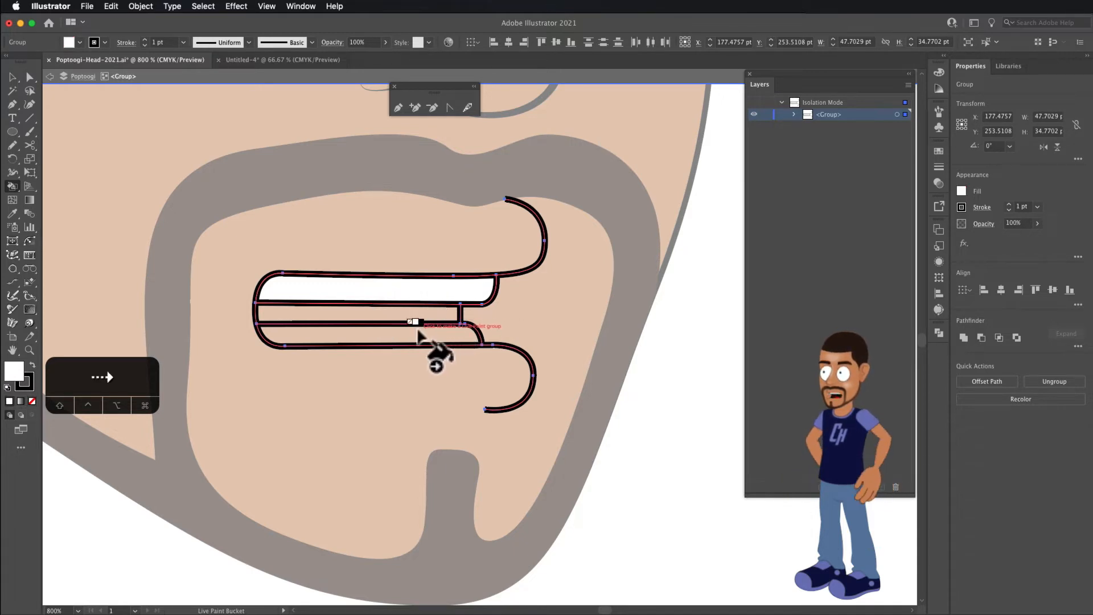
click(344, 329)
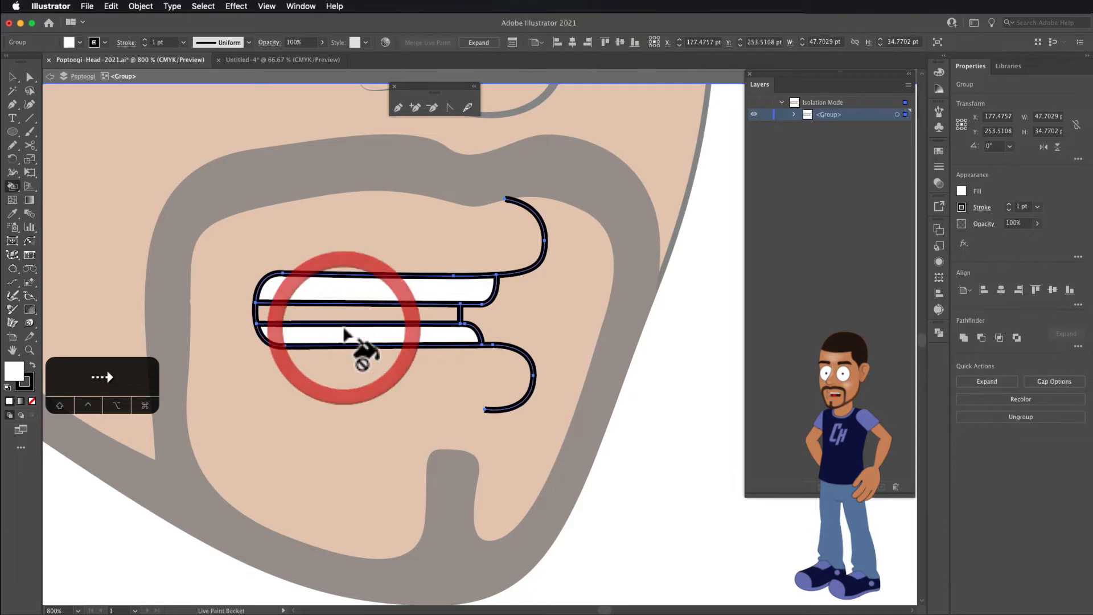
key(Right)
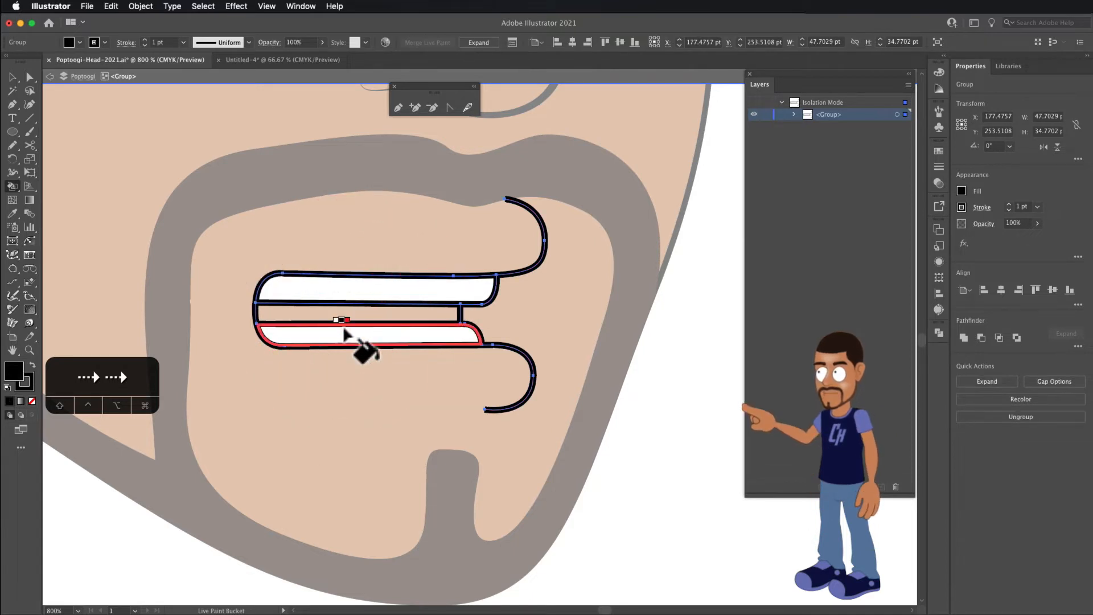
click(332, 315)
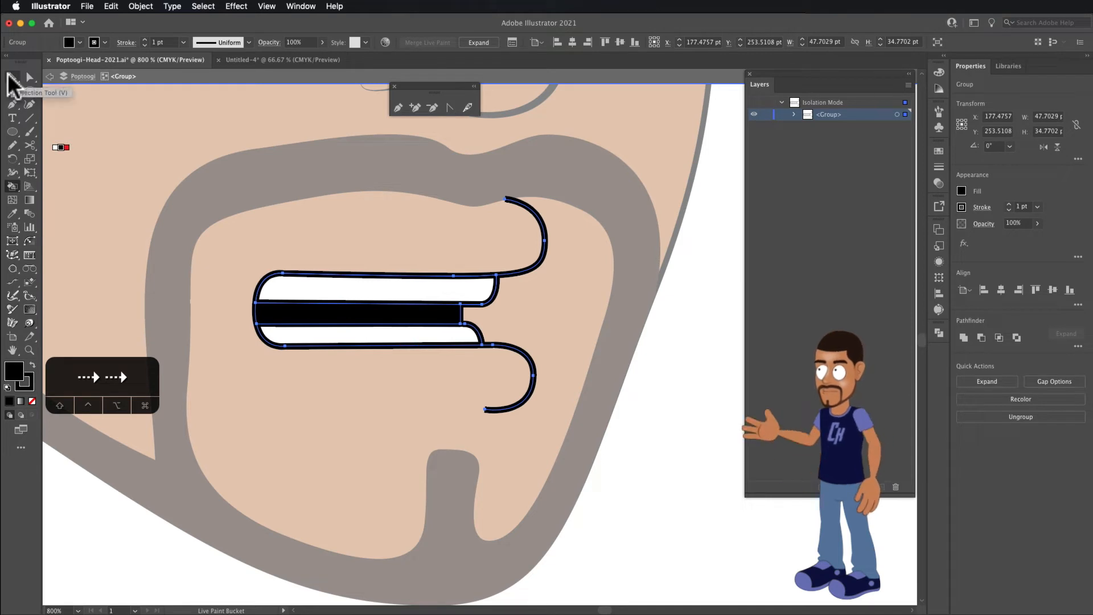
Exit isolation mode on the finished mouth group
click(12, 77)
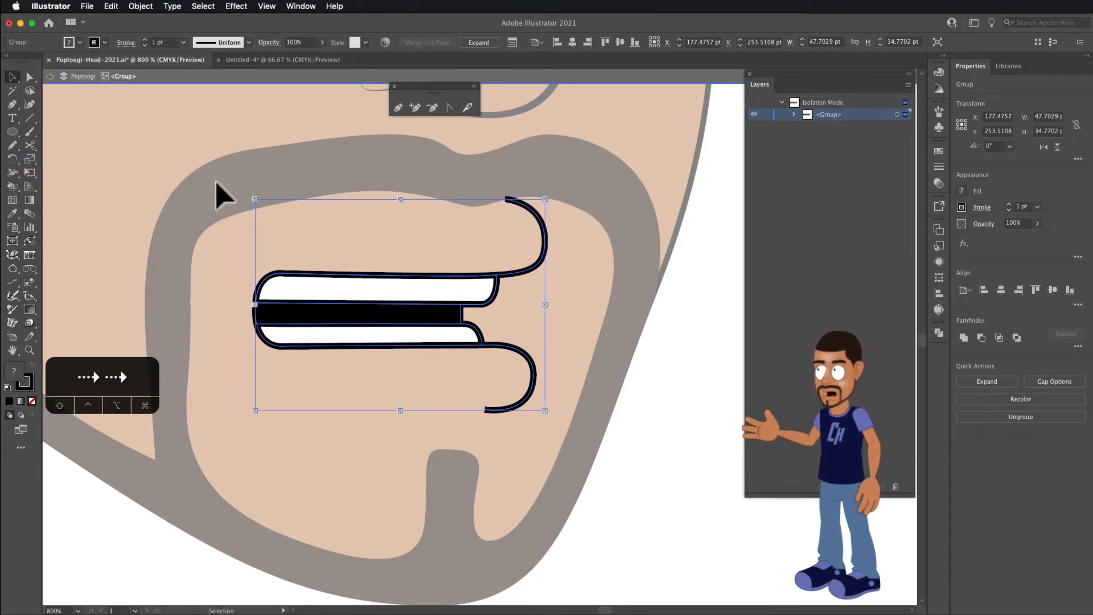
double_click(656, 230)
scroll(518, 279, down, 5)
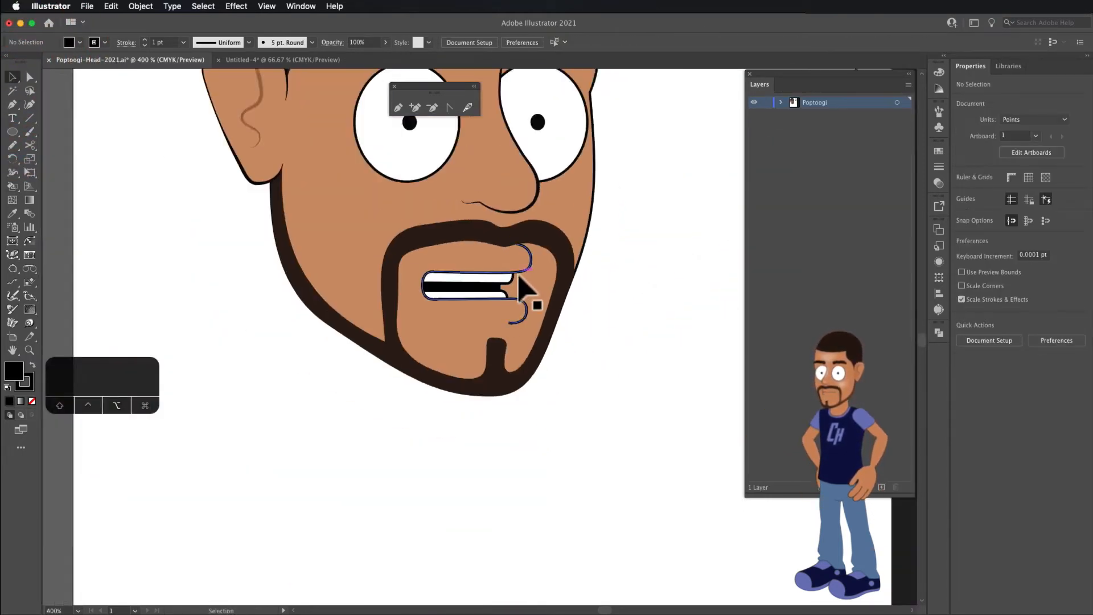
drag(624, 283, 478, 349)
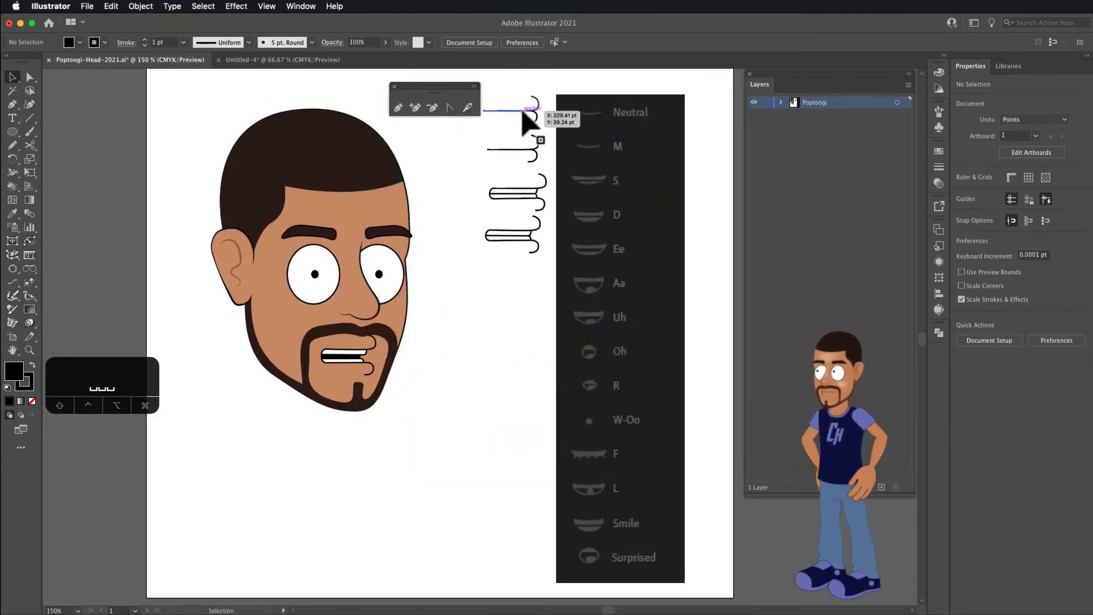
Move the four finished mouths into a column beside the Neutral, M, S and D rows of the reference chart
drag(523, 110, 530, 109)
drag(528, 151, 531, 138)
drag(517, 193, 517, 183)
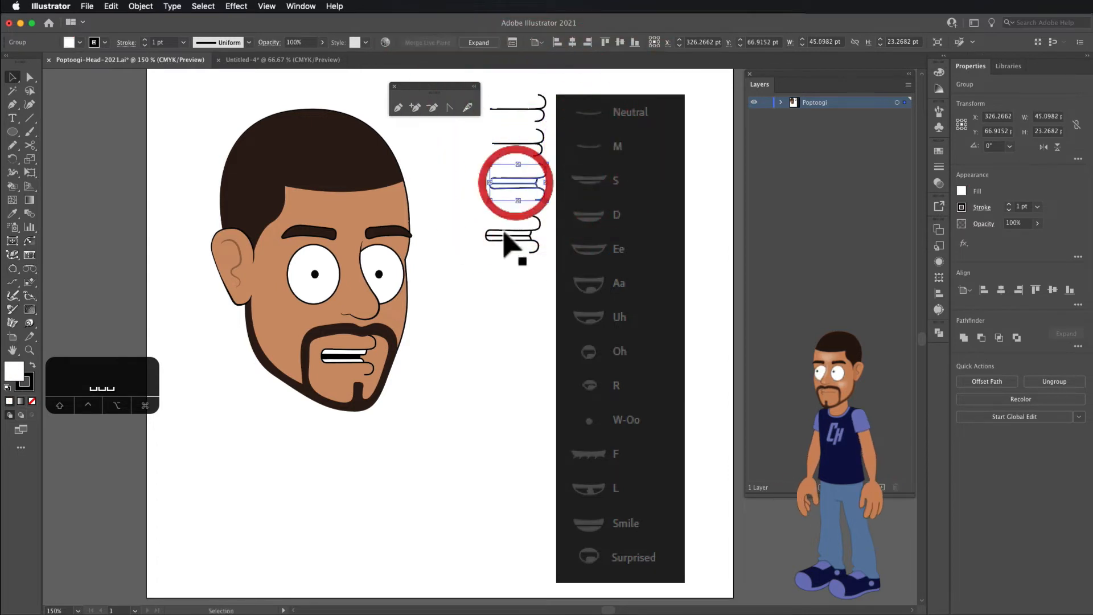
mouse_move(507, 238)
mouse_down()
mouse_move(506, 219)
mouse_move(511, 226)
mouse_up()
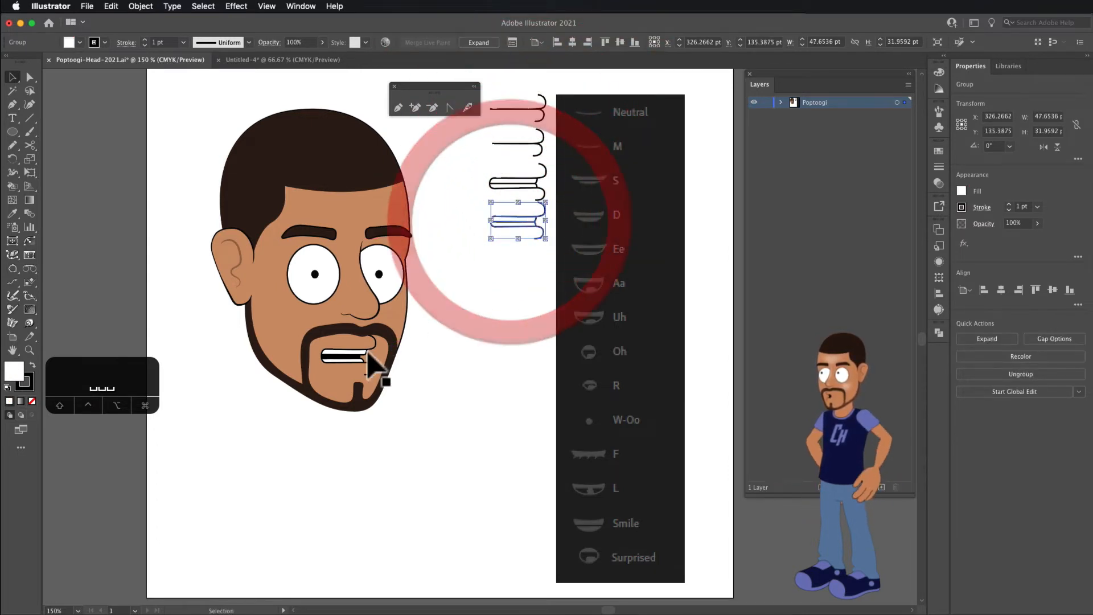
Move the mouth with the black gap beside the chart's Ee row and place a copy of it back on the face
drag(367, 348, 507, 262)
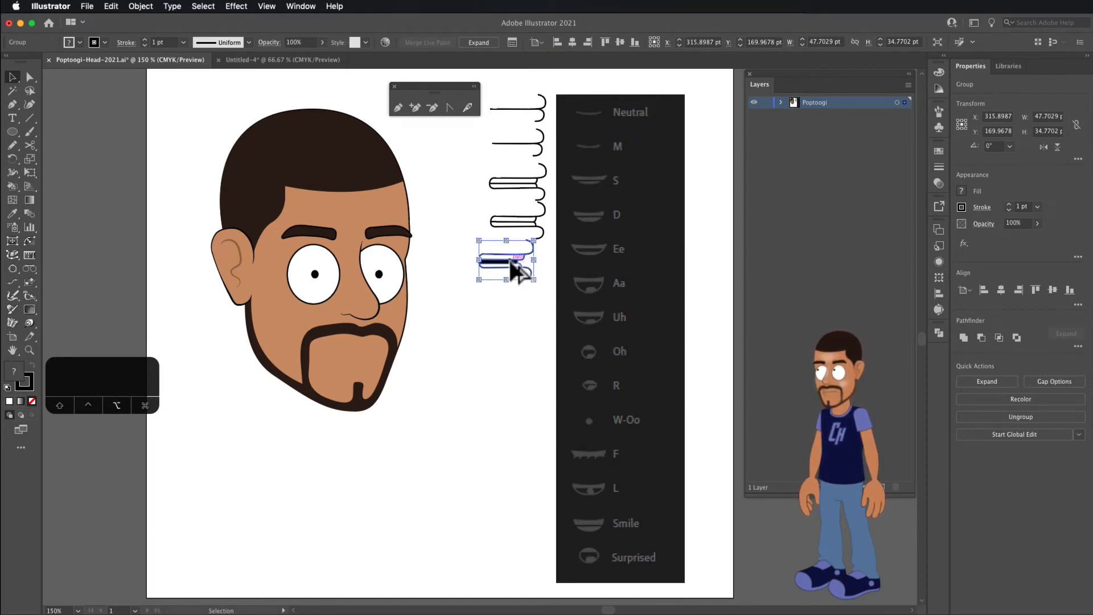
drag(511, 262, 352, 361)
scroll(348, 362, up, 6)
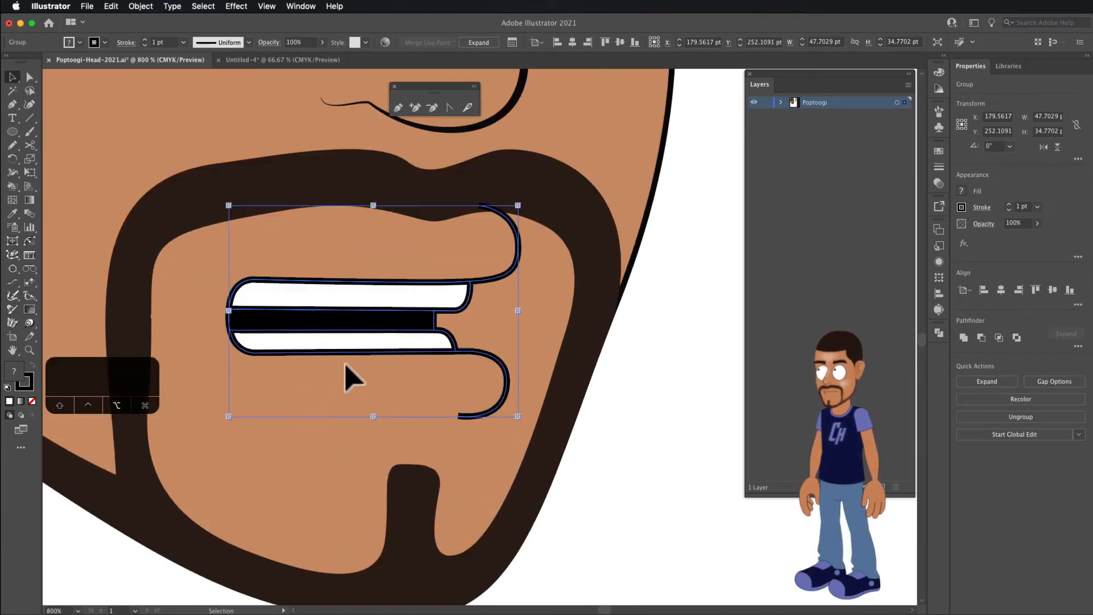
Isolate the copied mouth group on the face and fill its lower teeth red with the Live Paint Bucket
double_click(355, 337)
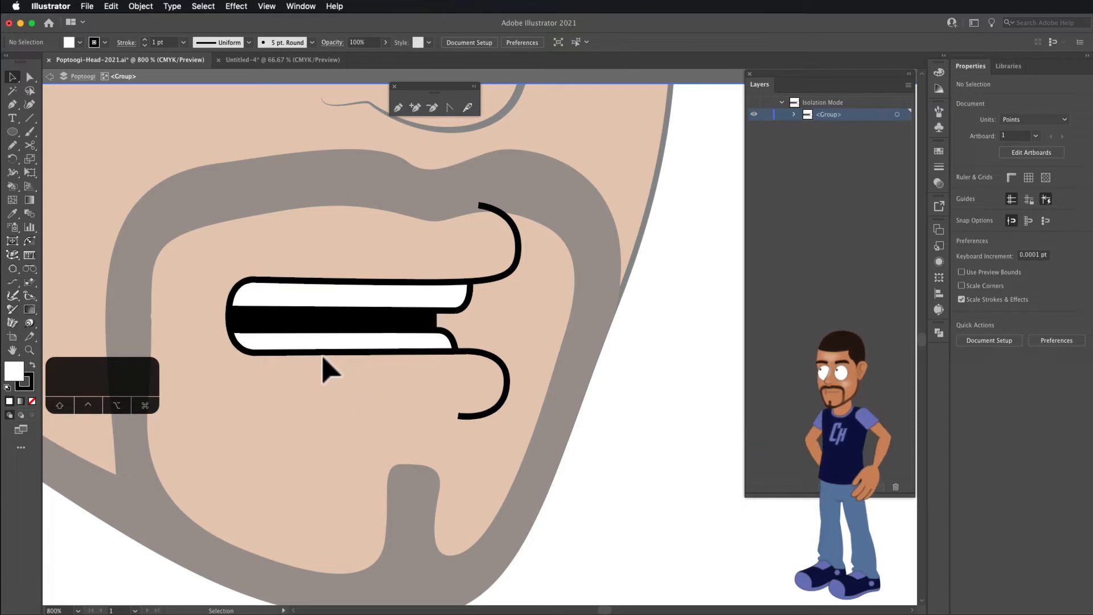
key(a)
click(278, 345)
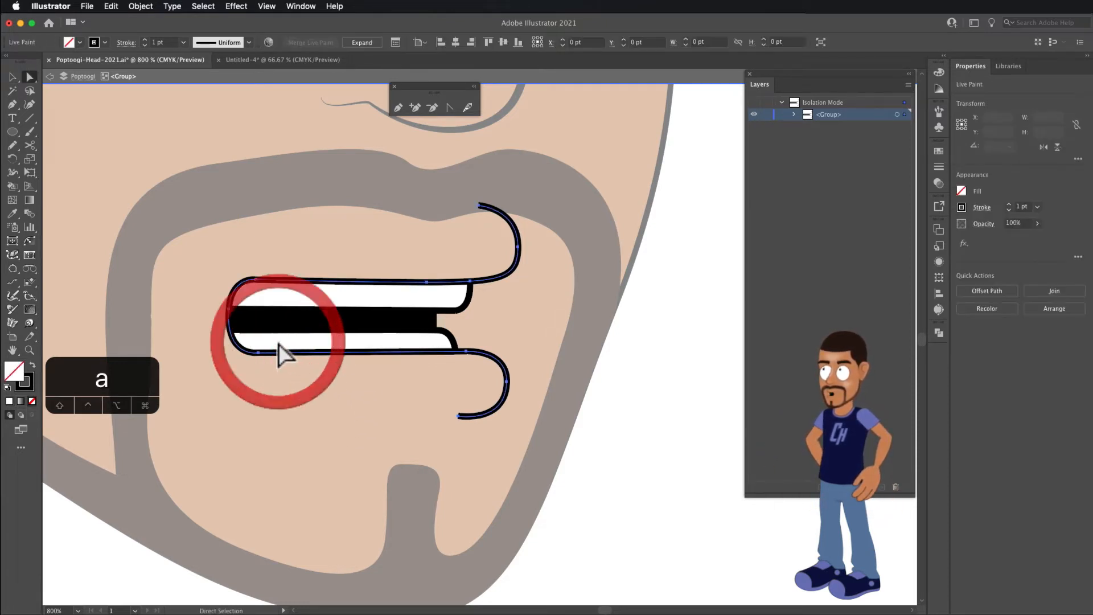
click(12, 77)
drag(196, 211, 520, 420)
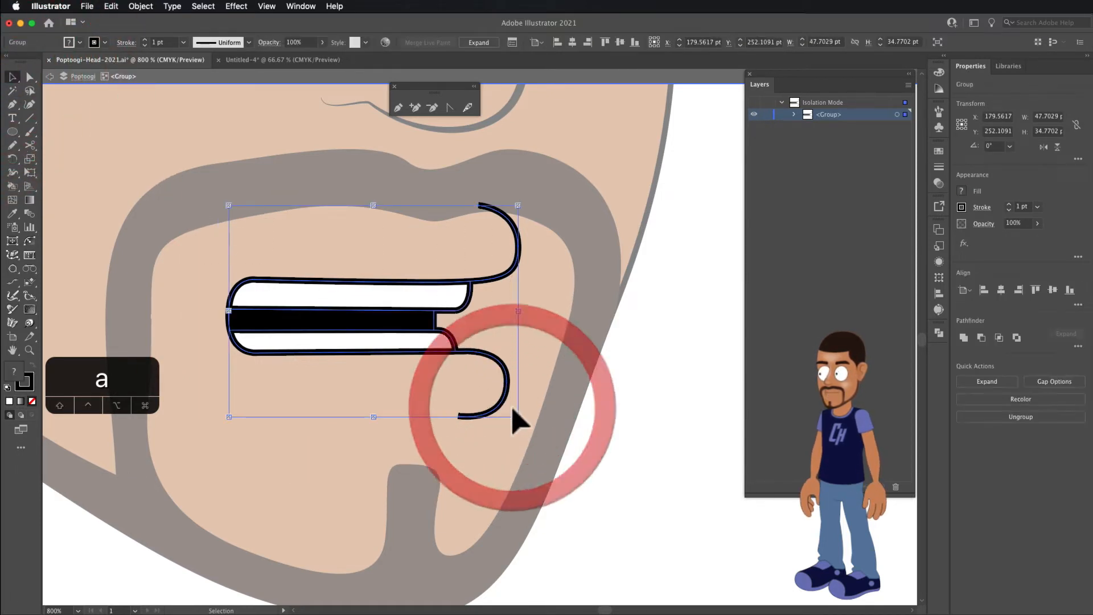
click(12, 187)
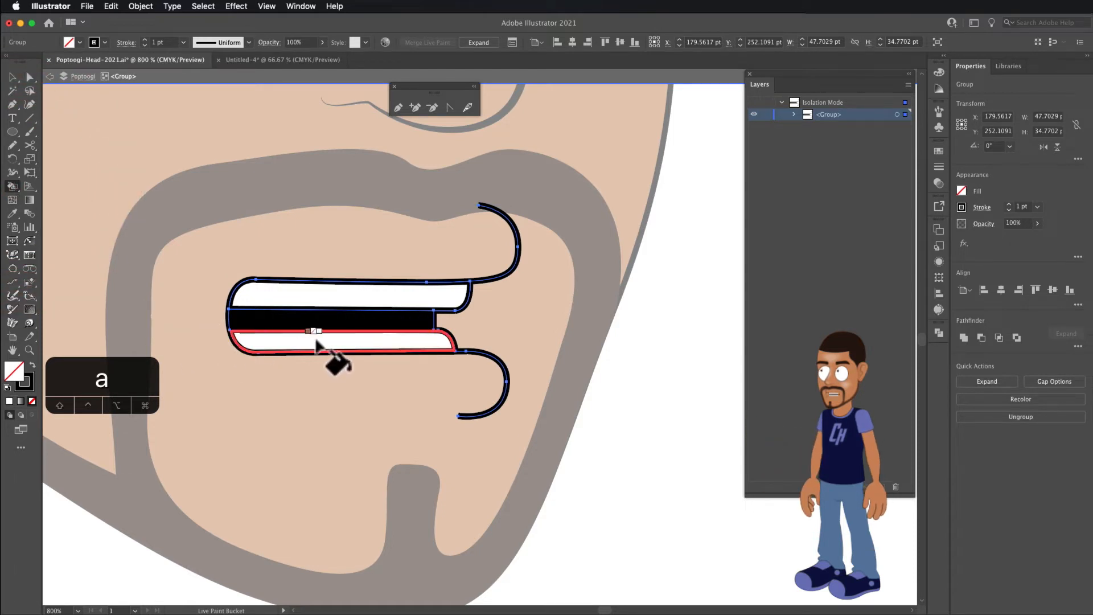
key(Right)
key(Right)
key(Right)
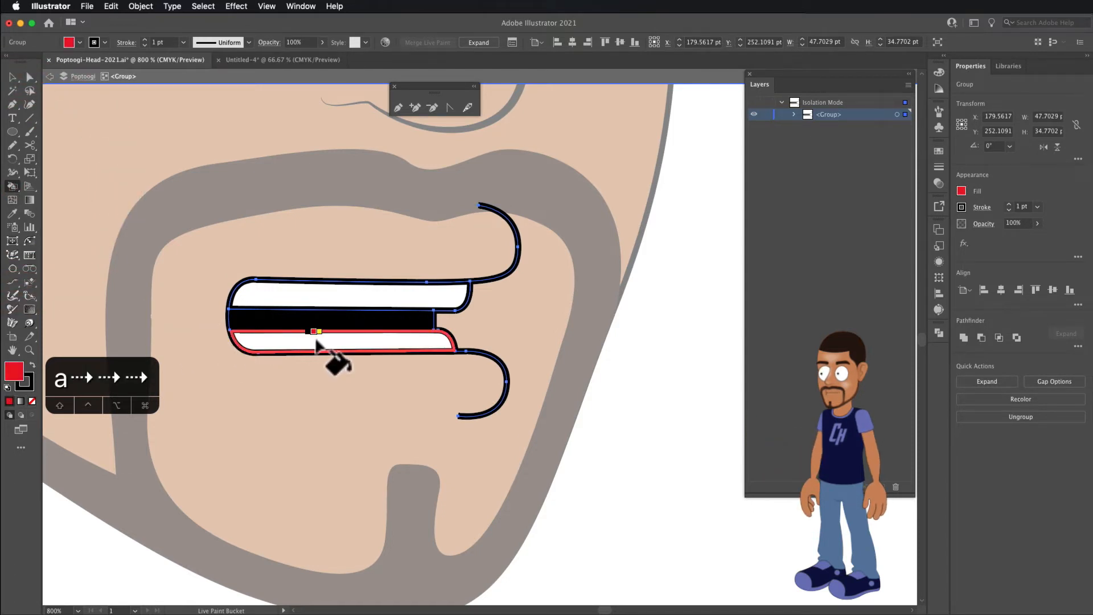
key(Right)
key(Right)
key(Right)
key(Left)
key(Left)
key(Left)
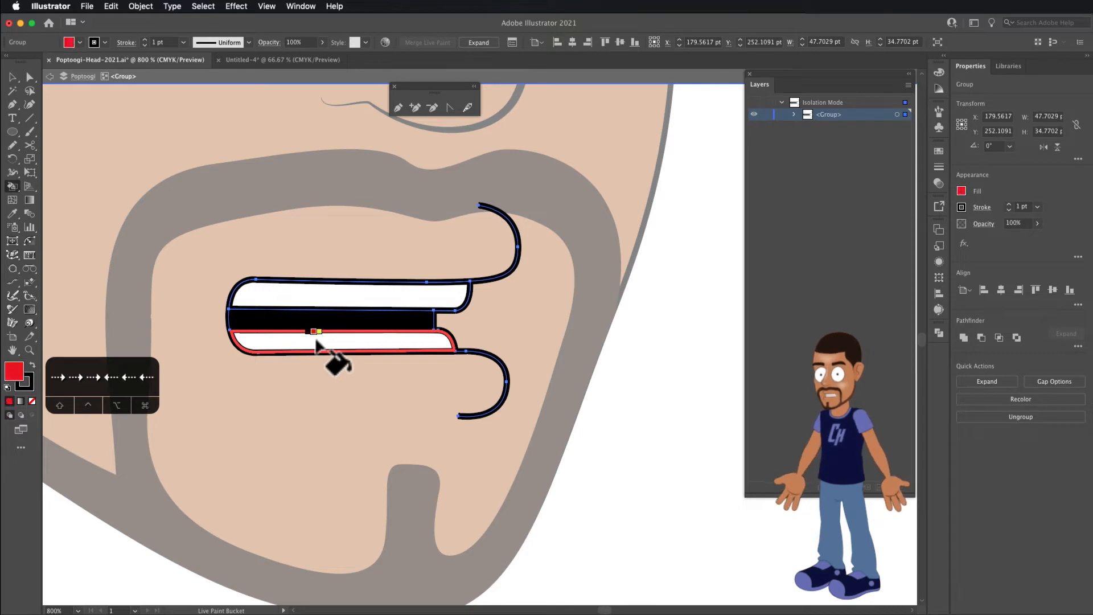
click(312, 339)
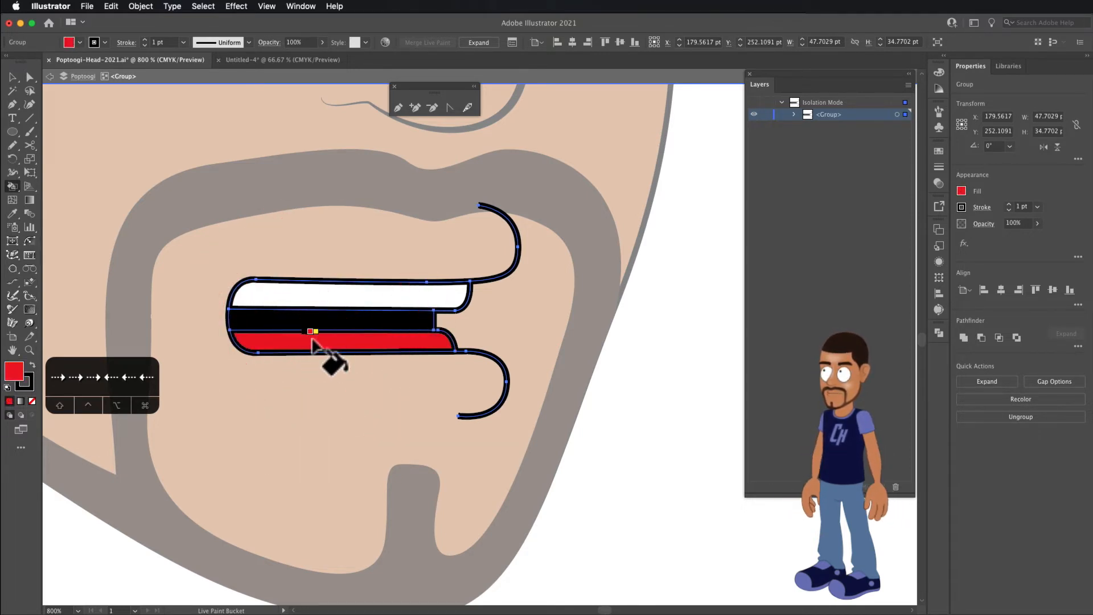
Change the fill colour to a light pink and repaint the red lower teeth with it
double_click(13, 374)
click(642, 322)
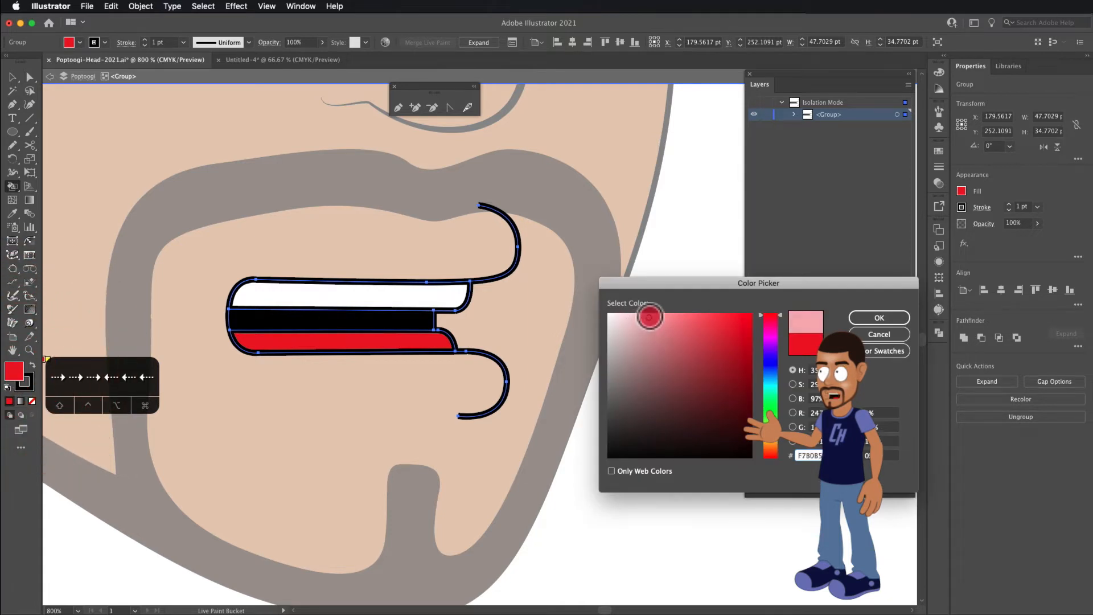
click(903, 316)
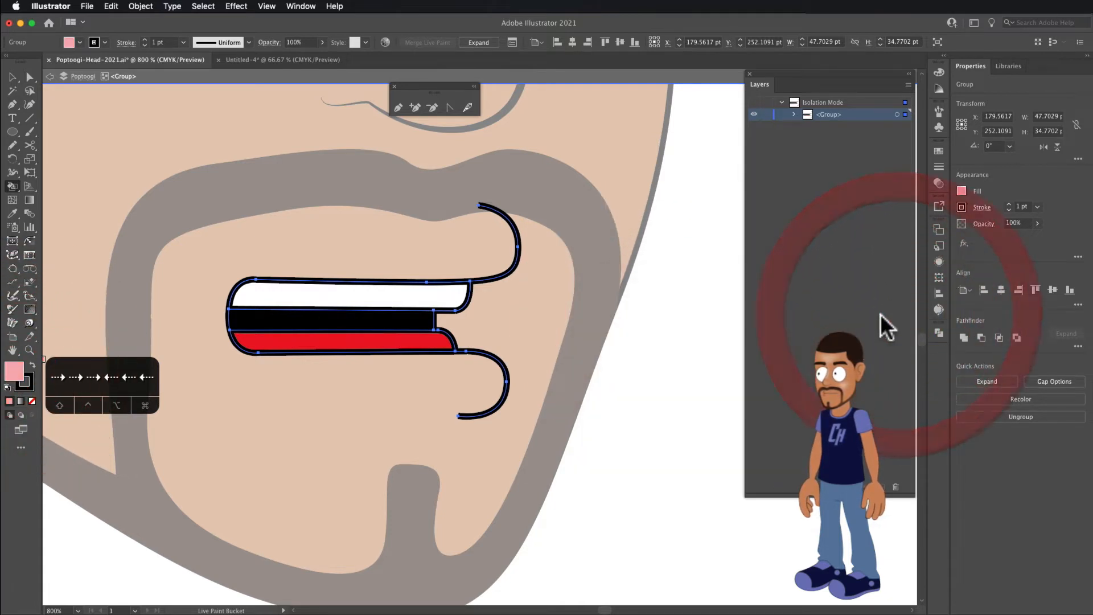
click(334, 345)
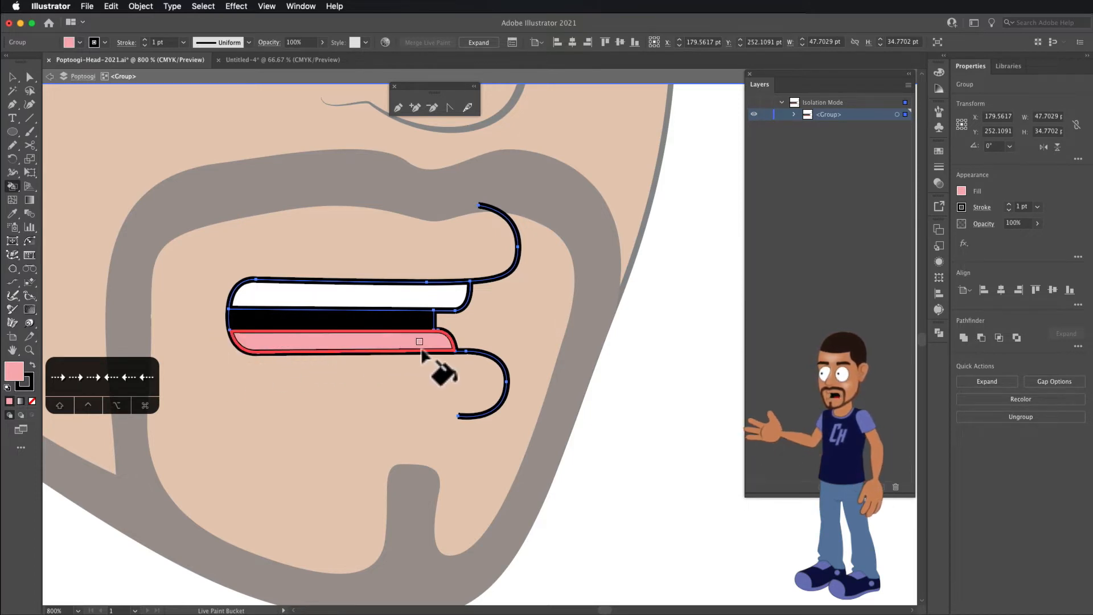
Move the pink shape's upper corner anchor to its middle and slide its right end anchor inward along the lower lip
key(a)
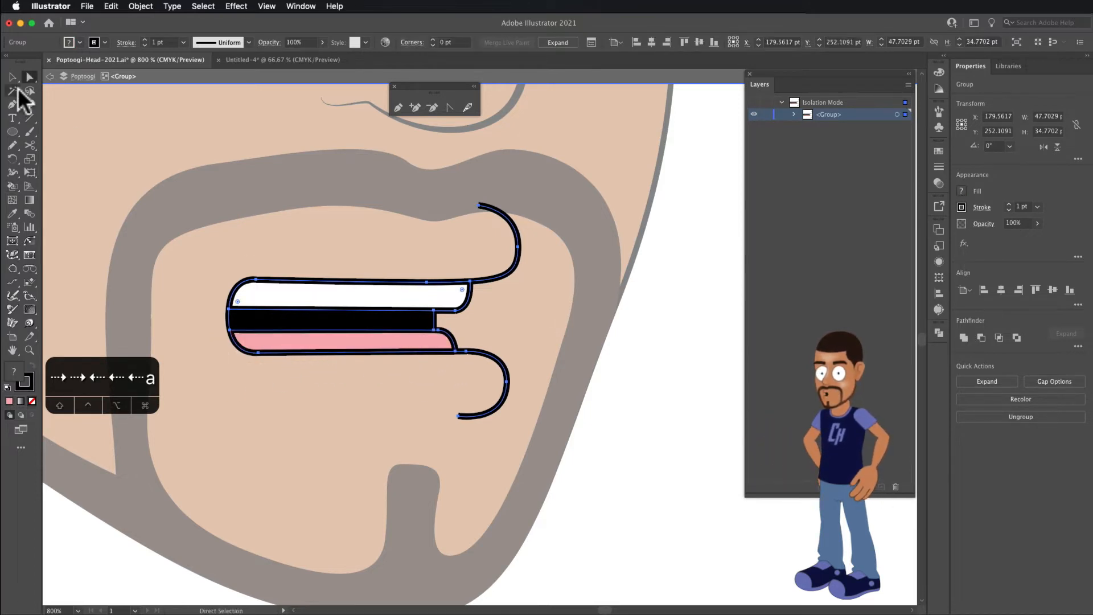
drag(441, 330, 327, 323)
key(super+z)
click(439, 329)
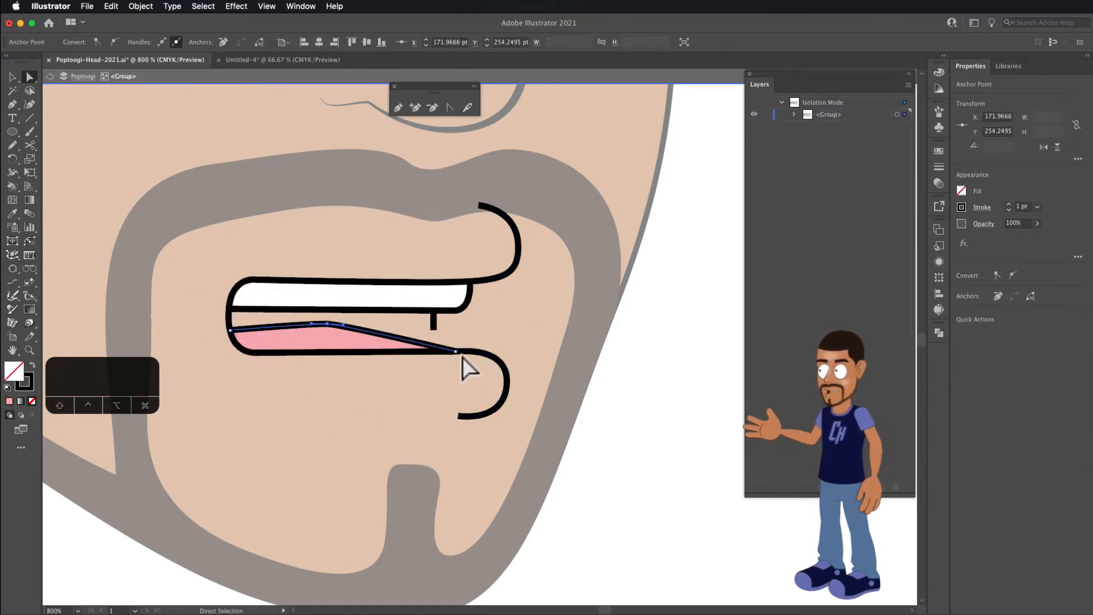
drag(456, 355, 385, 353)
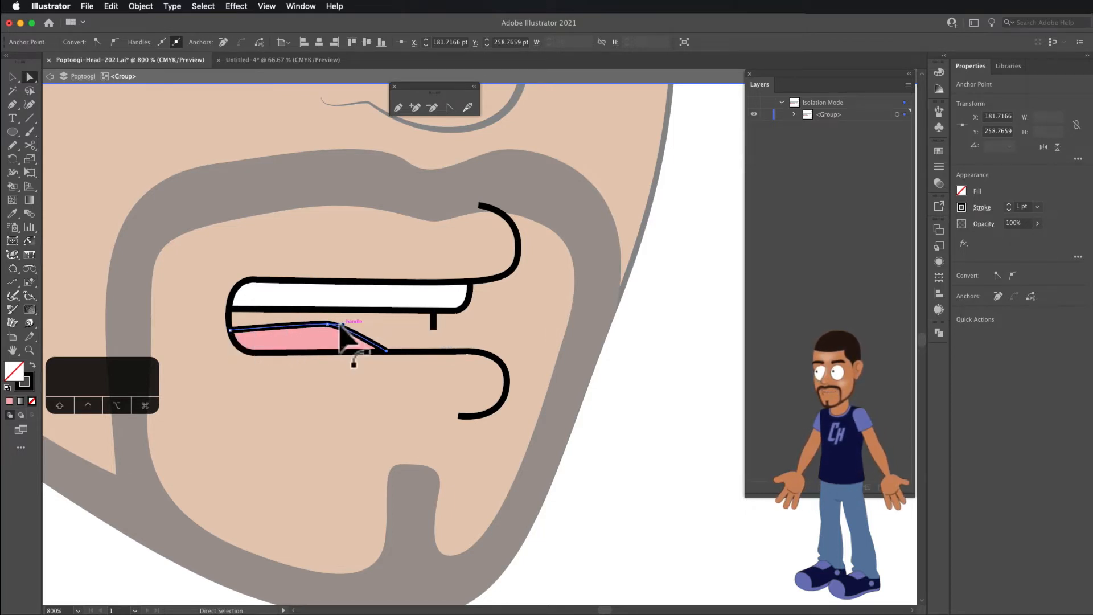
Curve the pink shape's top with its anchor handles and lower its left end onto the lip to form an arched tongue
drag(343, 325, 373, 324)
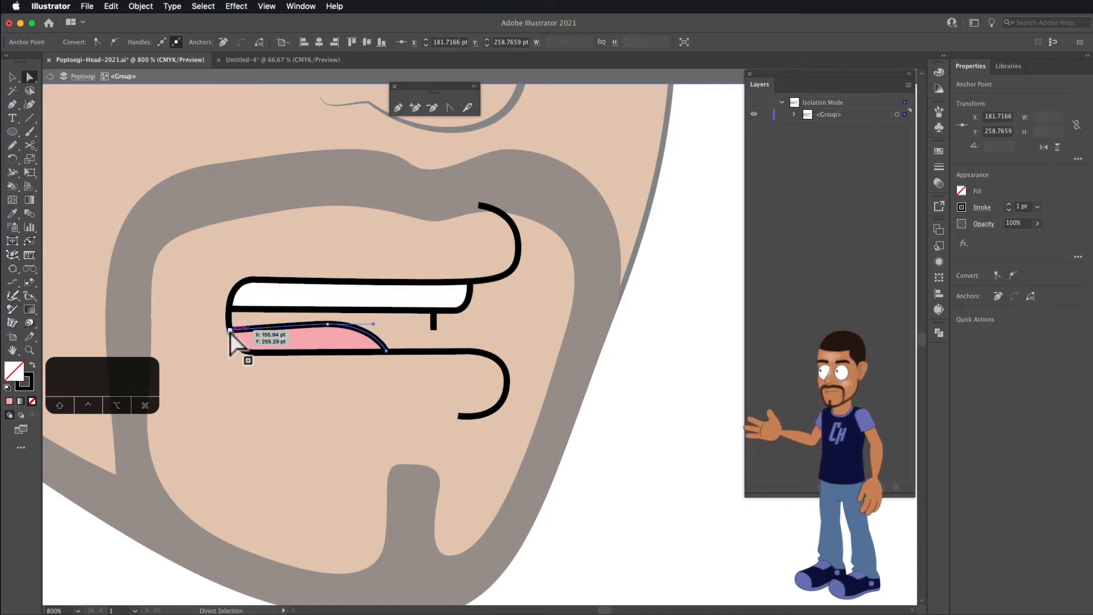
drag(230, 333, 272, 324)
click(285, 324)
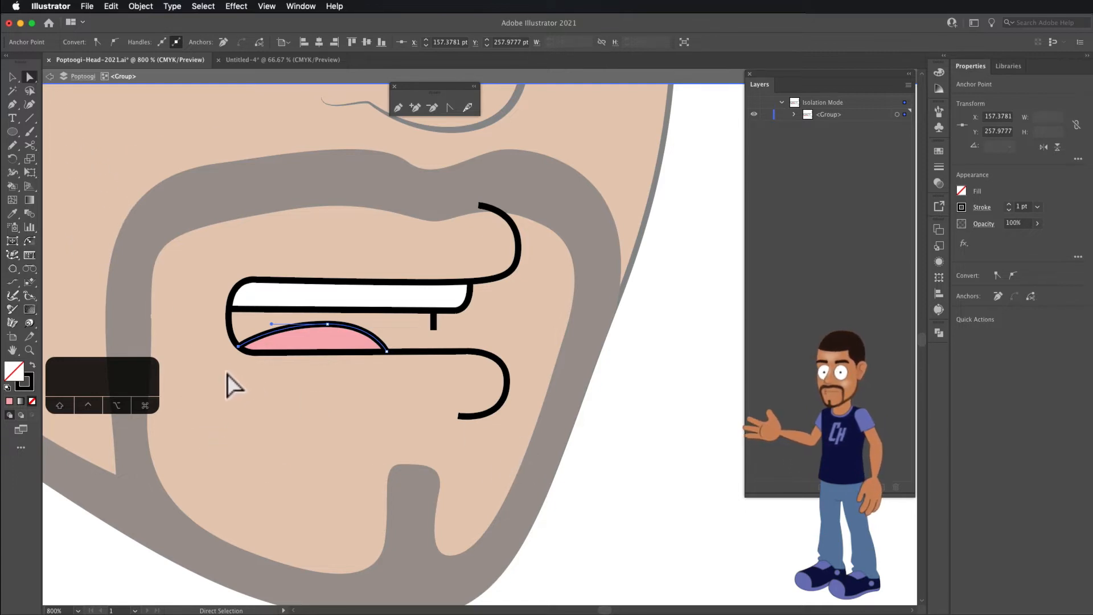
Lower the tongue and lower lip anchors together by about 1.8 pt and reseat the tongue's left end on the lip outline
click(406, 321)
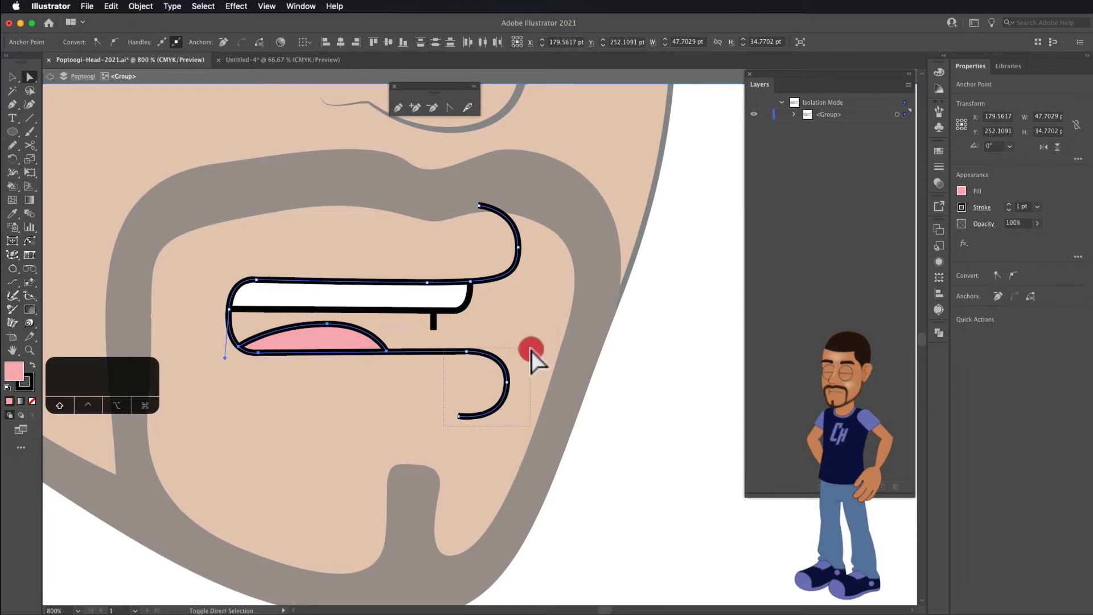
drag(531, 351, 529, 353)
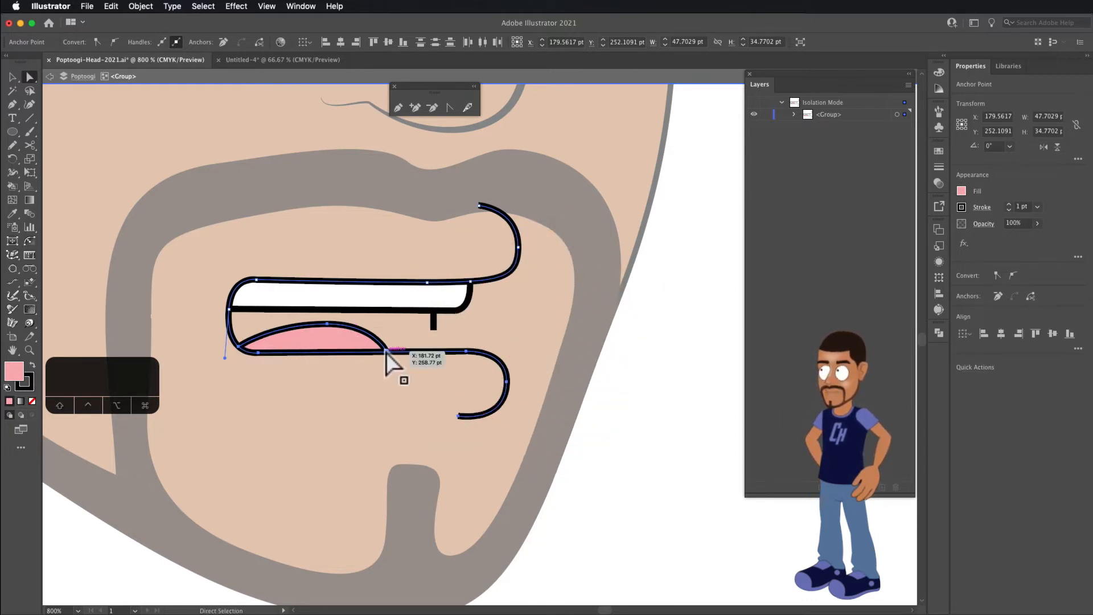
drag(386, 352, 387, 362)
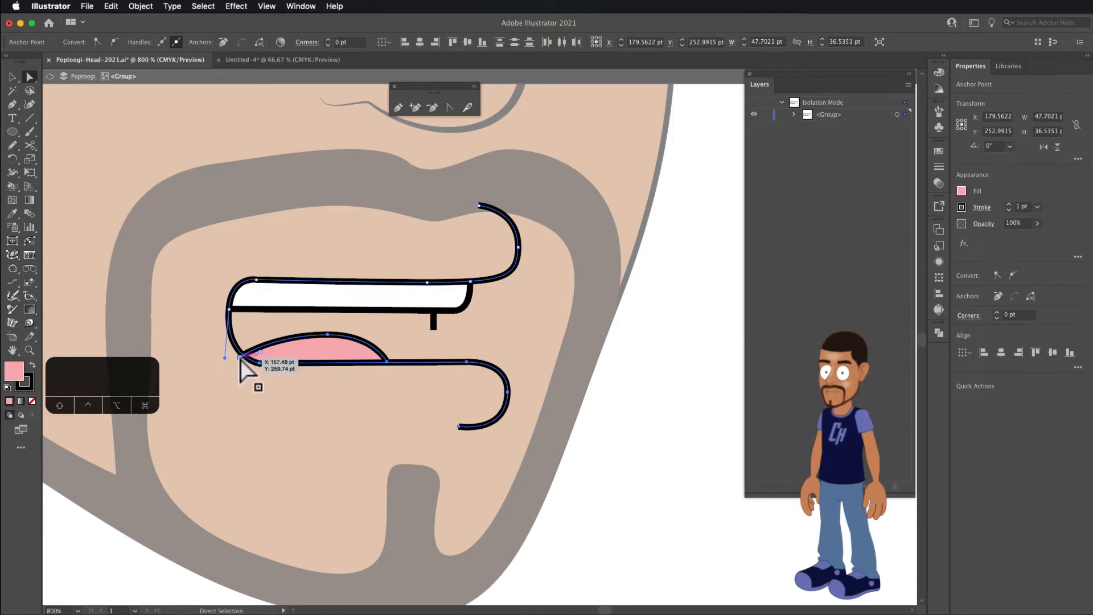
drag(240, 359, 243, 357)
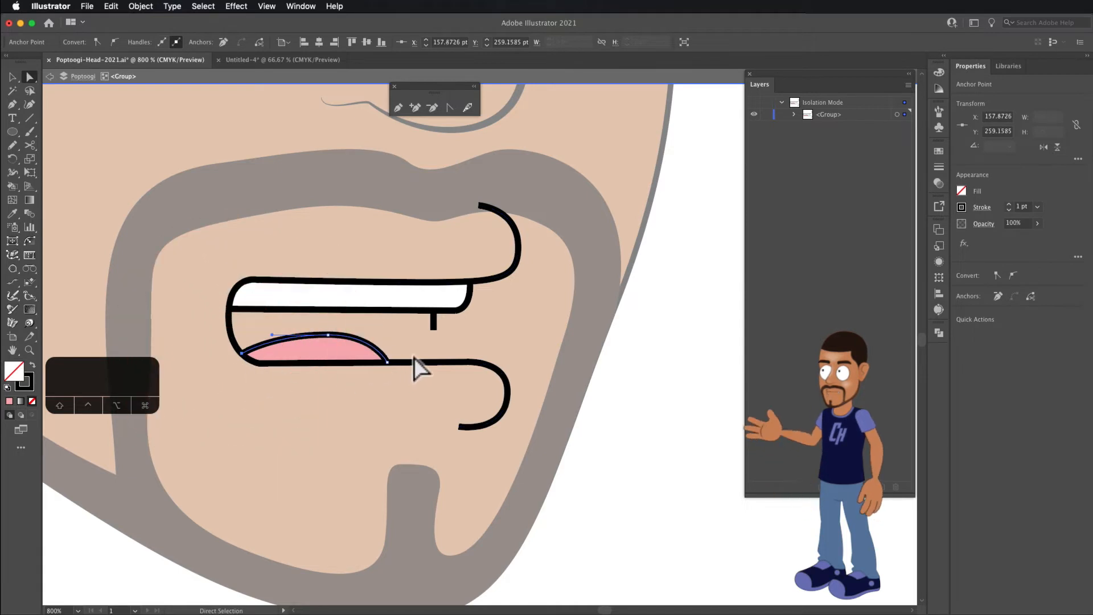
Extend the short vertical line down to the lower lip, fill the open area around the tongue black, and exit isolation mode
click(433, 329)
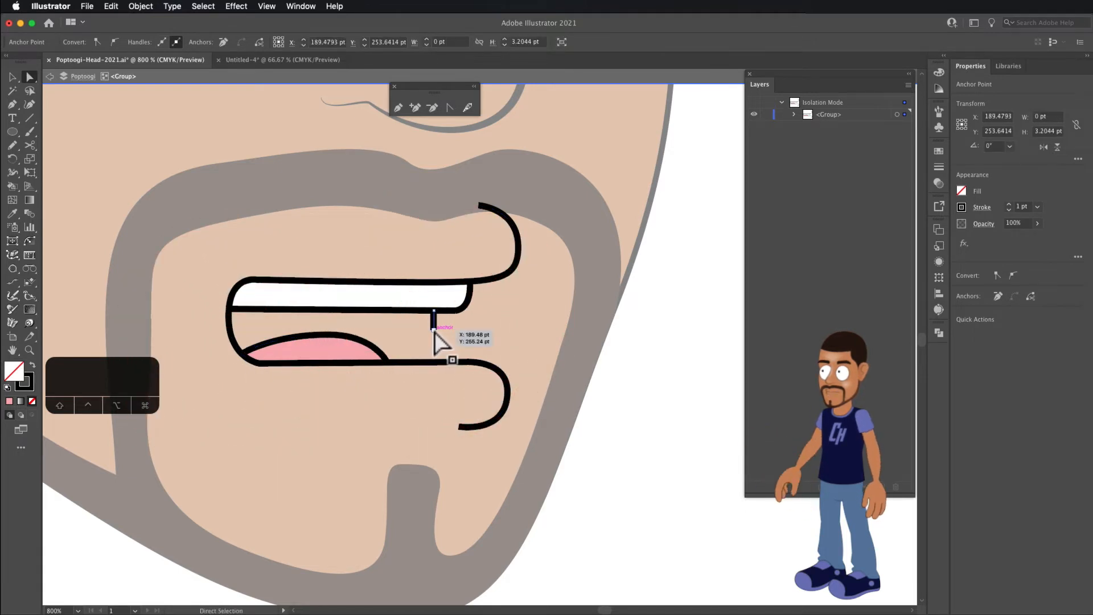
drag(433, 330, 435, 364)
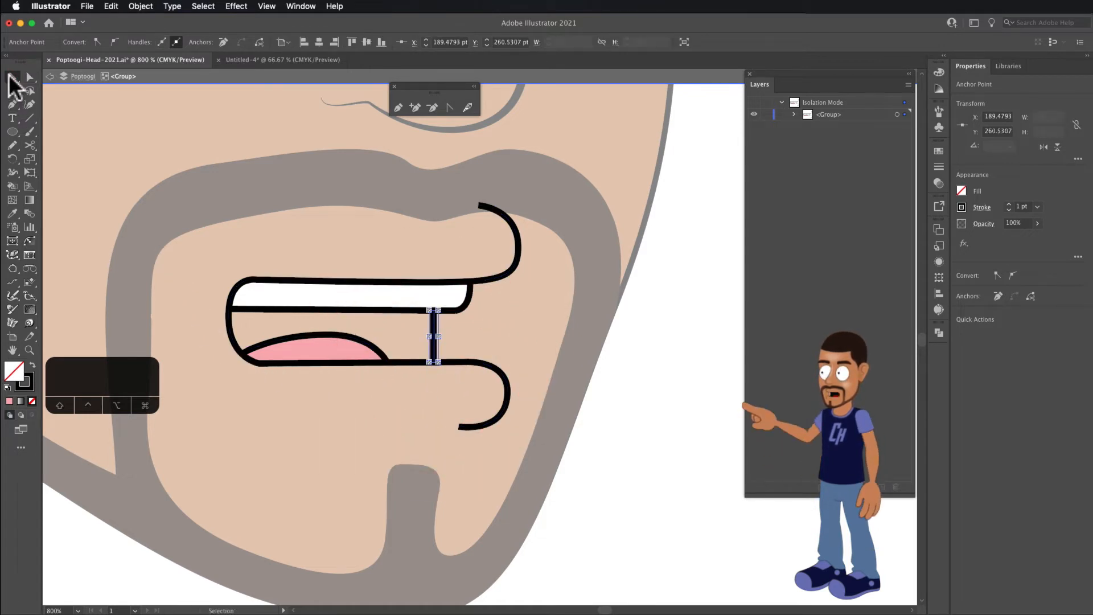
mouse_move(173, 233)
mouse_down()
mouse_move(391, 300)
mouse_move(542, 434)
mouse_up()
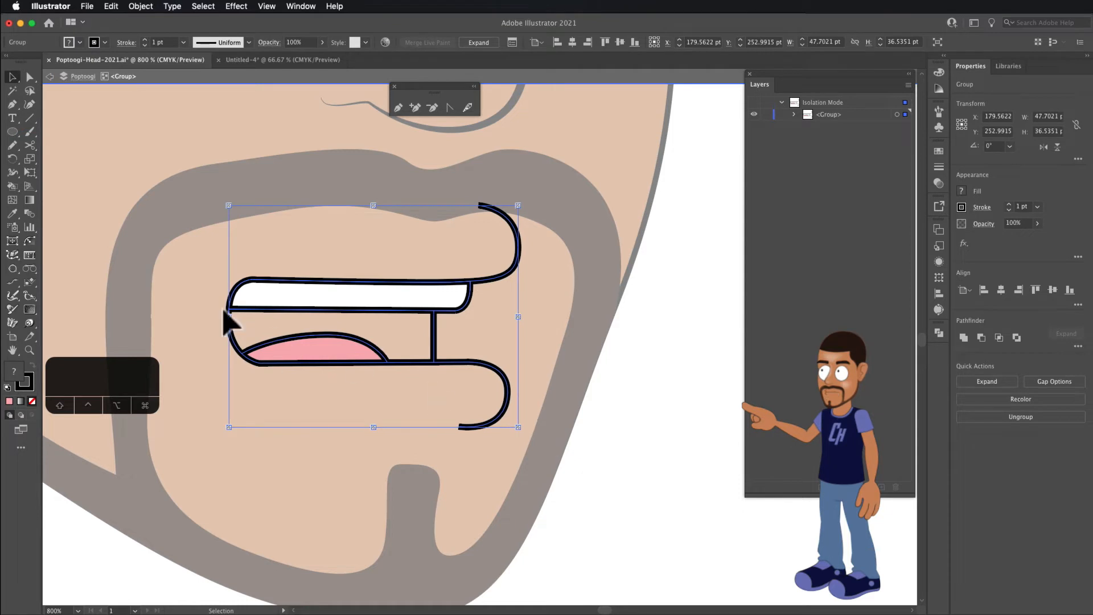
click(15, 188)
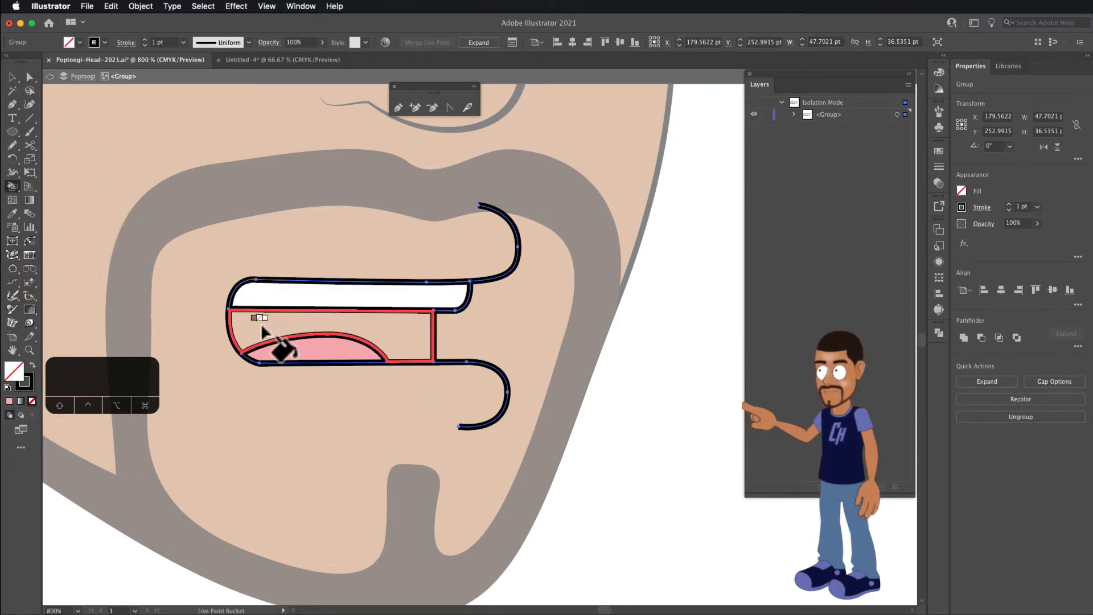
key(Right)
key(Right)
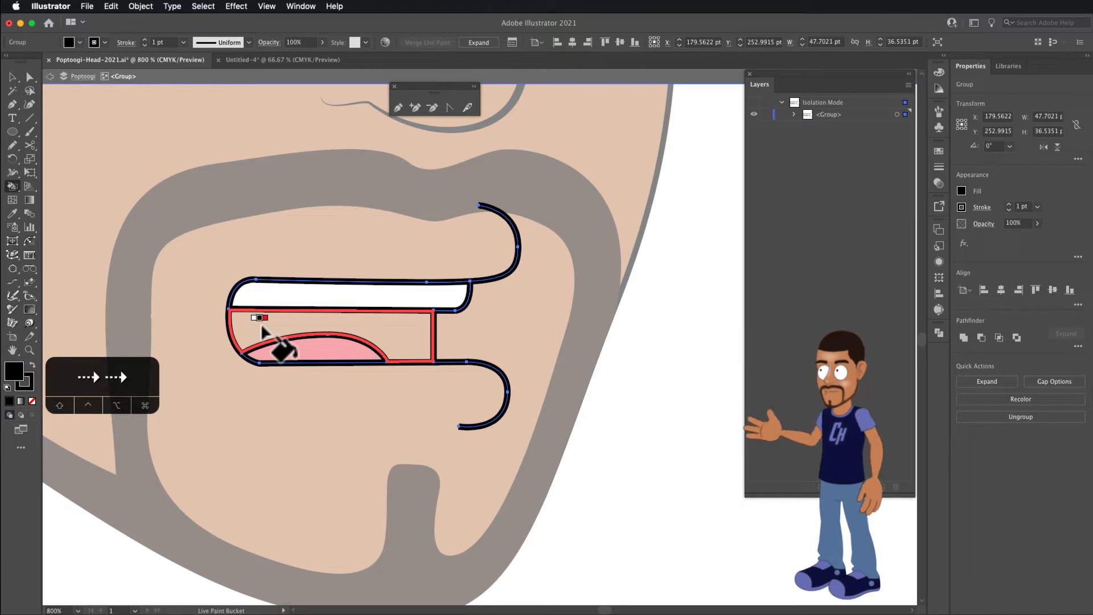
click(262, 329)
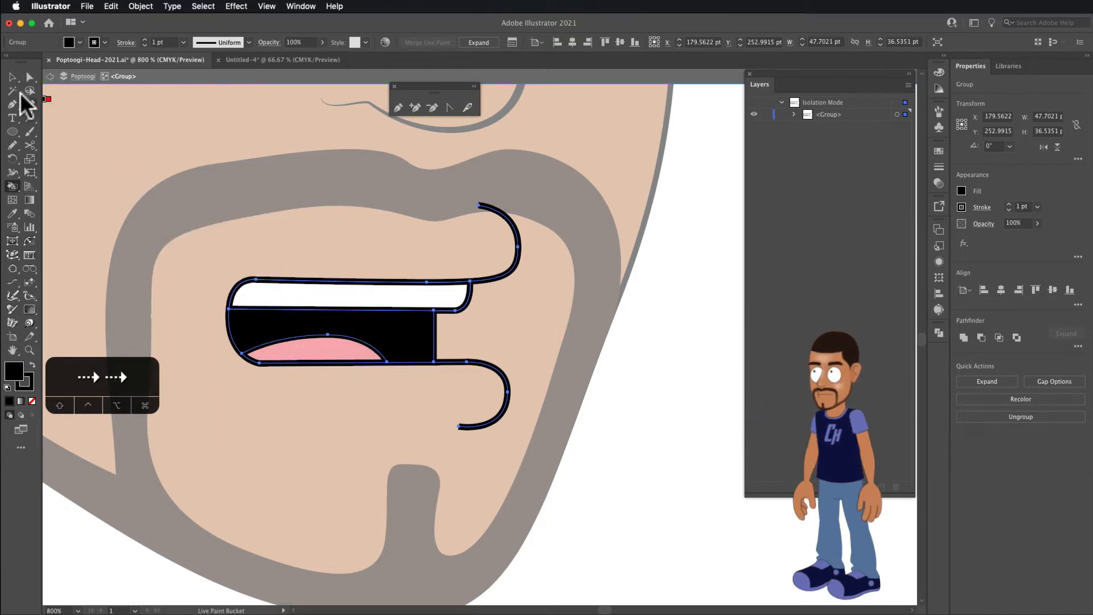
click(12, 77)
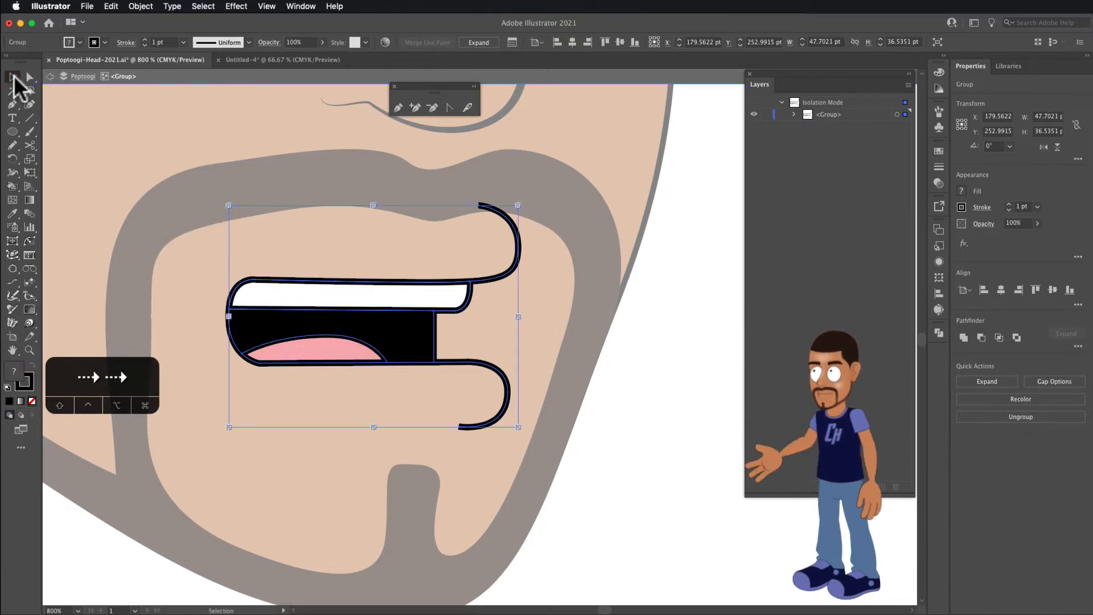
double_click(171, 150)
Move the finished tongue mouth below the Ee mouth beside the chart and place a copy of it back on the face
scroll(452, 360, down, 5)
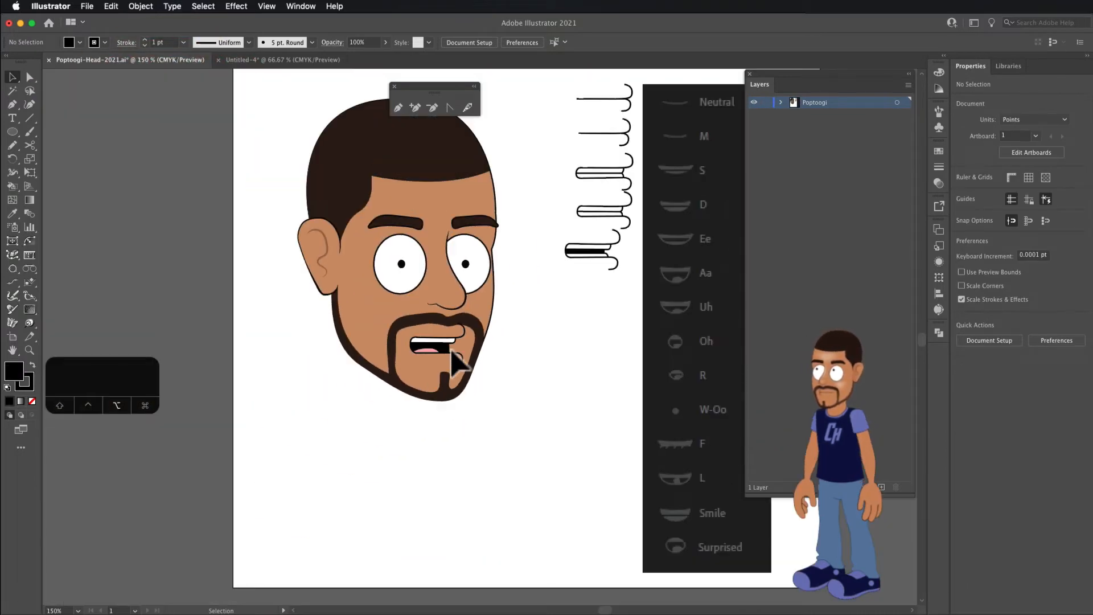
scroll(453, 361, down, 2)
scroll(461, 361, up, 2)
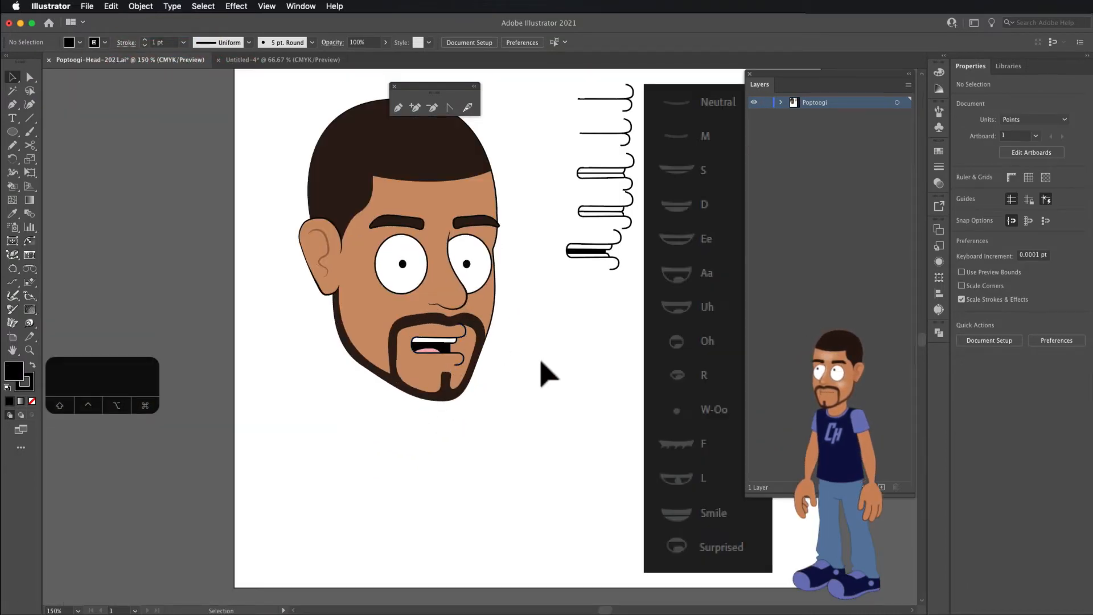
drag(543, 373, 418, 365)
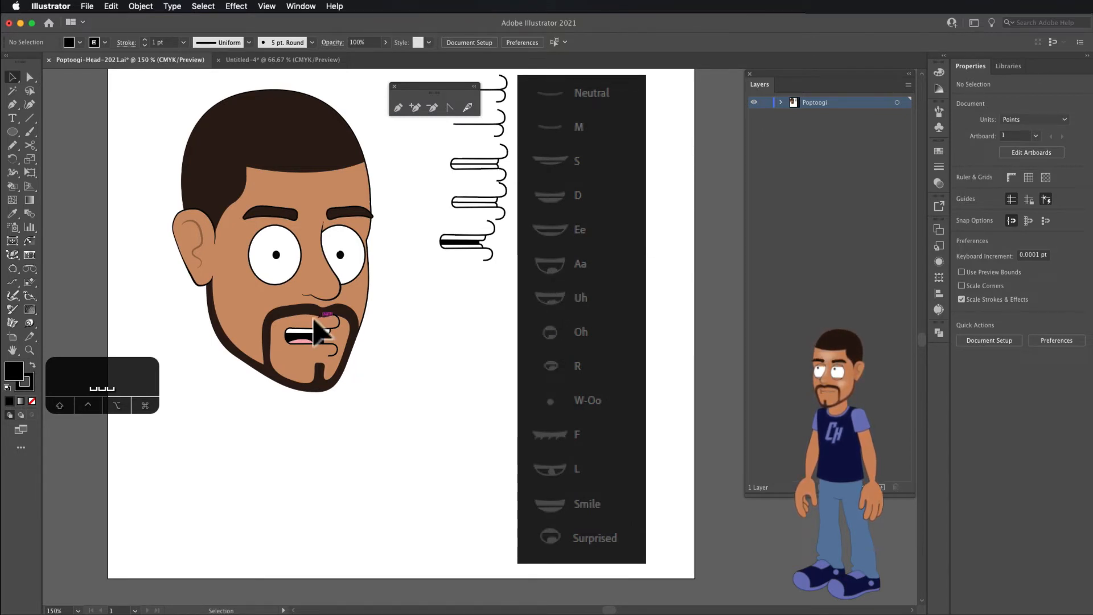
mouse_move(315, 330)
mouse_down()
mouse_move(318, 316)
mouse_move(452, 313)
mouse_move(471, 295)
mouse_move(308, 340)
mouse_up()
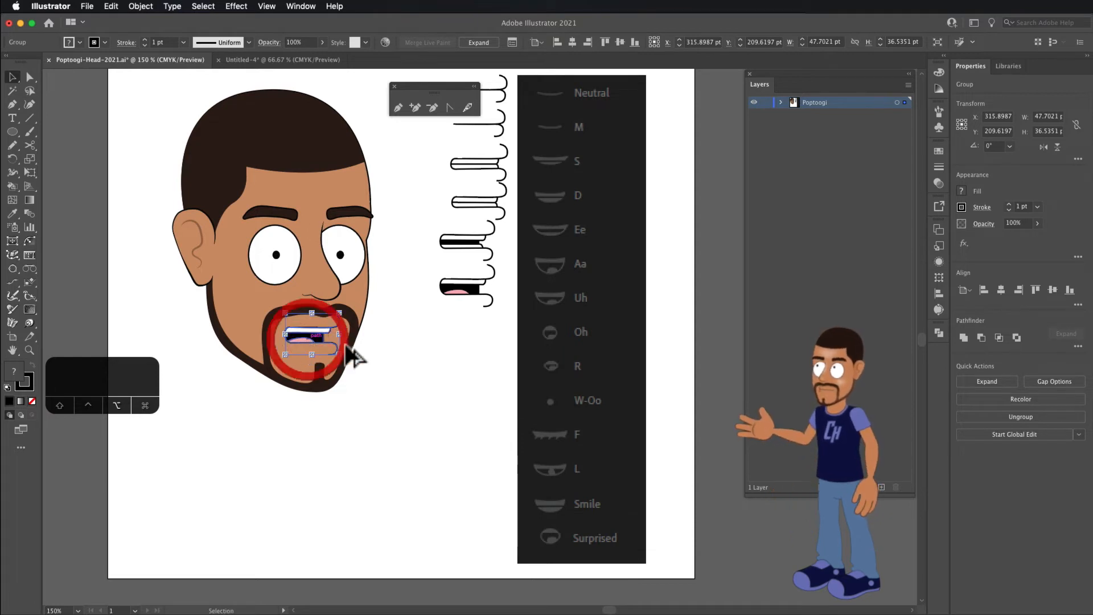
scroll(305, 354, up, 4)
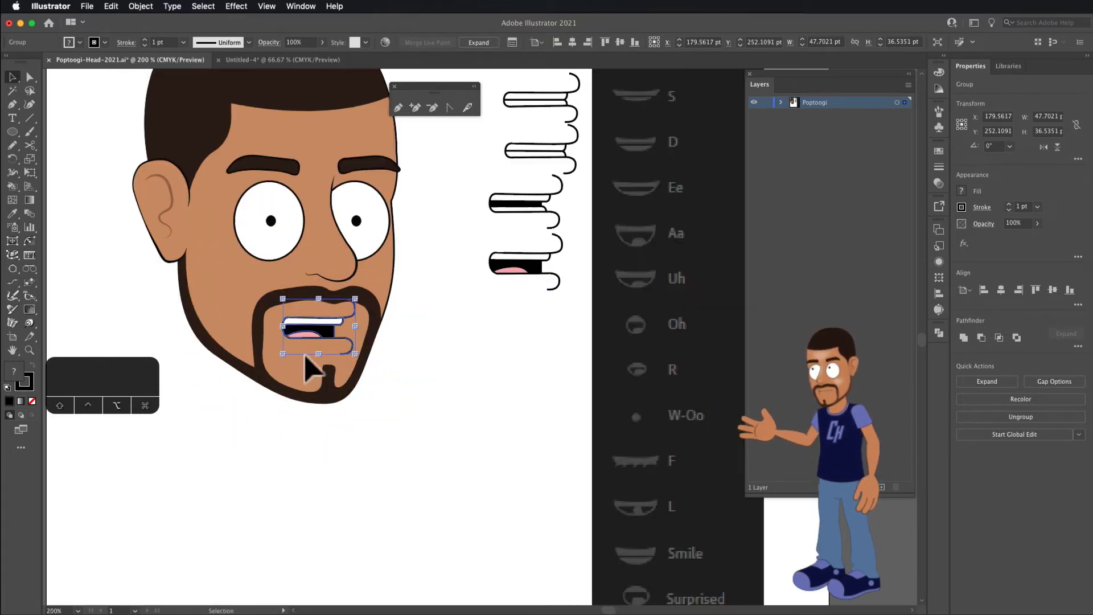
Raise the copied mouth's tongue and lower lip anchors together by about 1.4 pt to narrow the opening, and exit isolation mode
scroll(309, 354, up, 1)
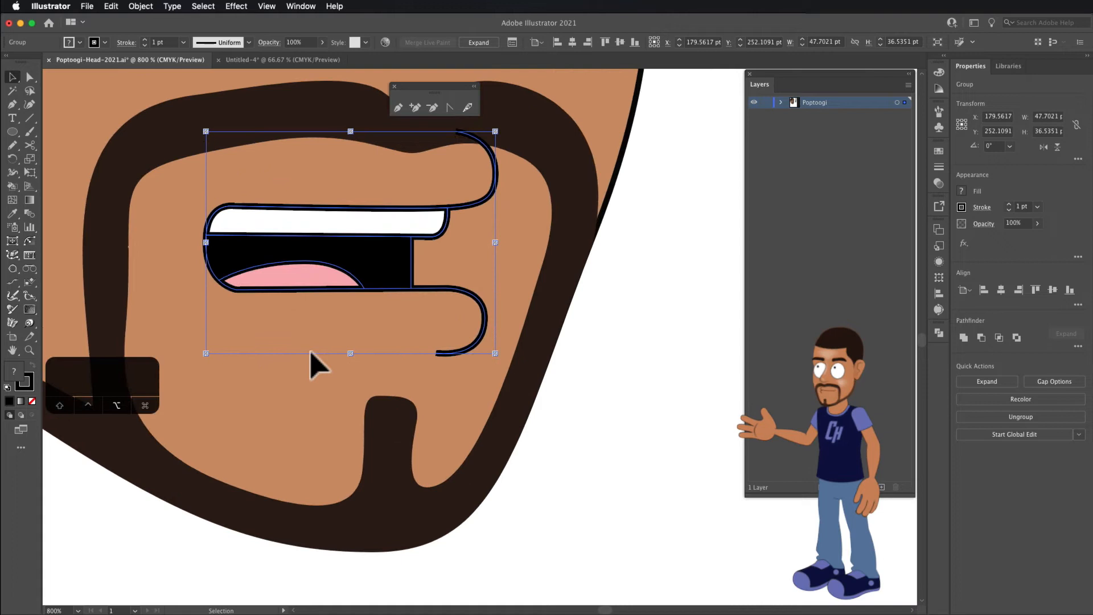
double_click(311, 277)
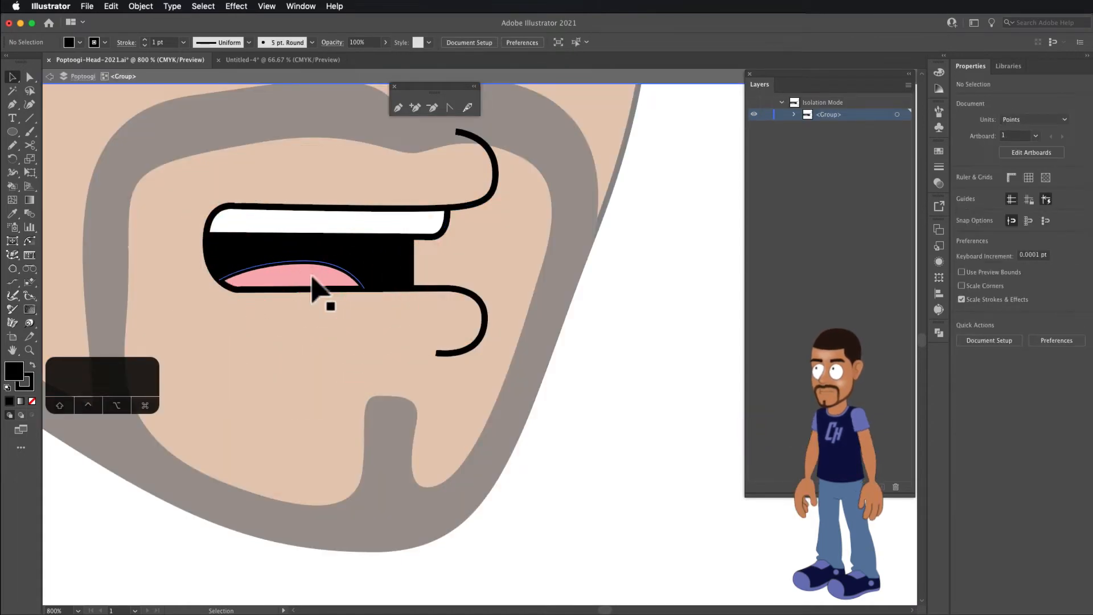
key(a)
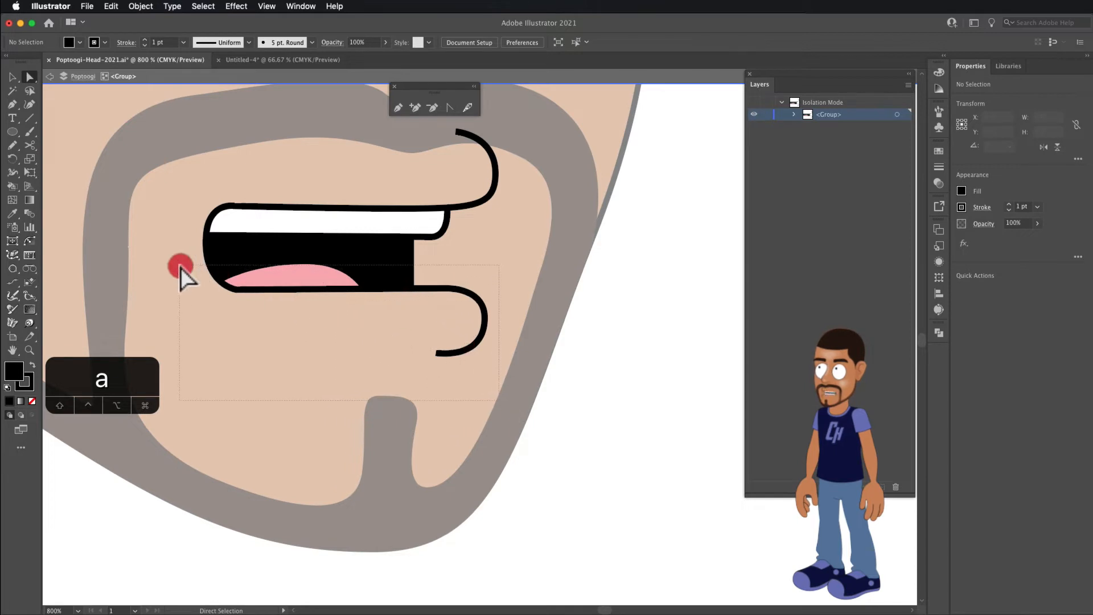
drag(180, 265, 180, 265)
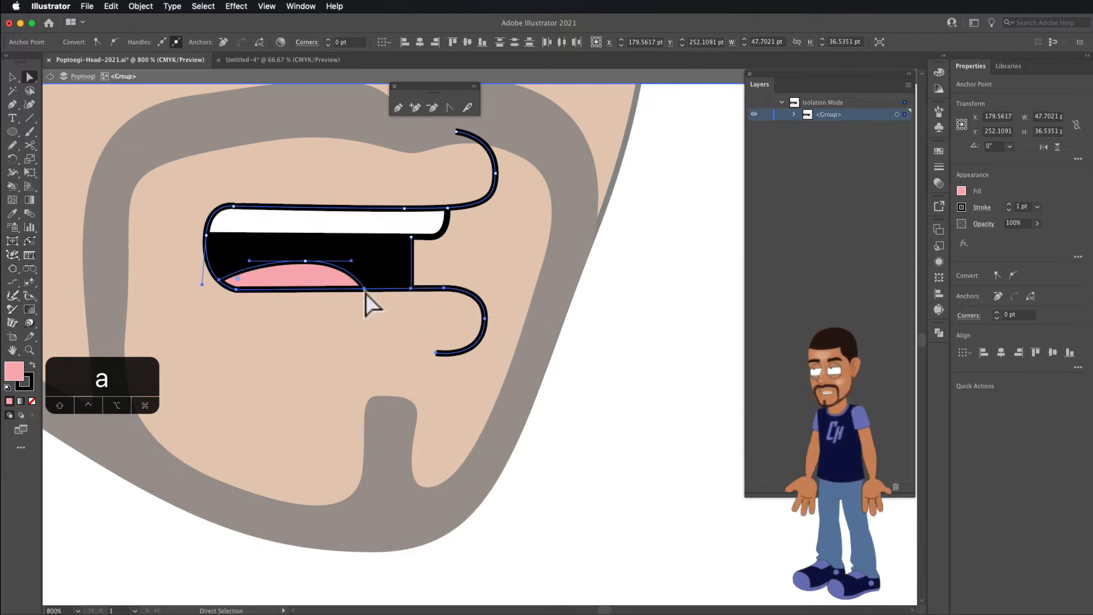
shift+click(305, 260)
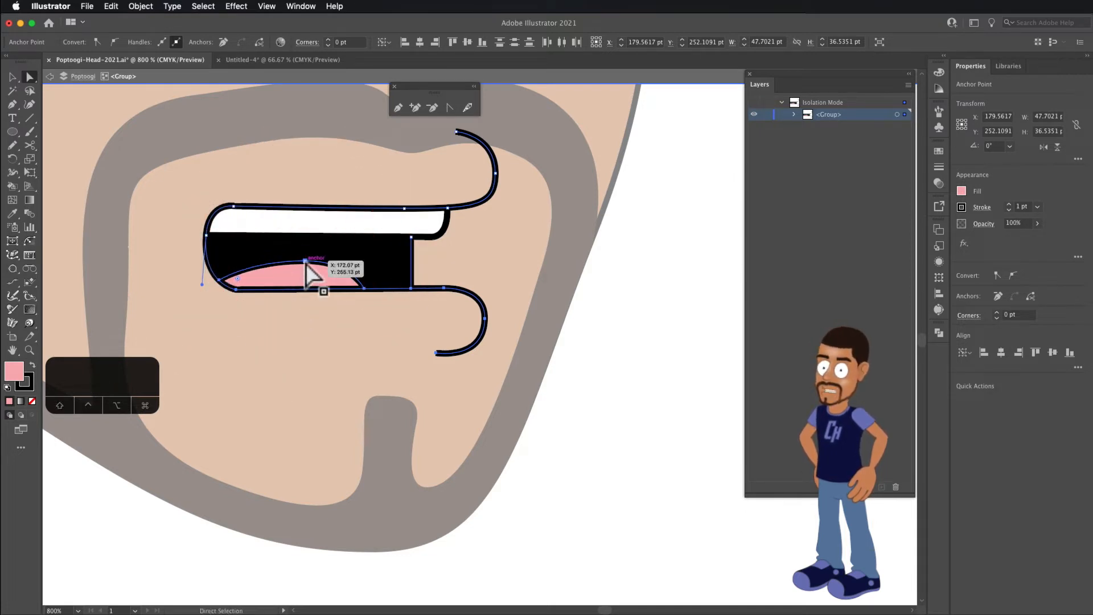
drag(305, 256, 306, 251)
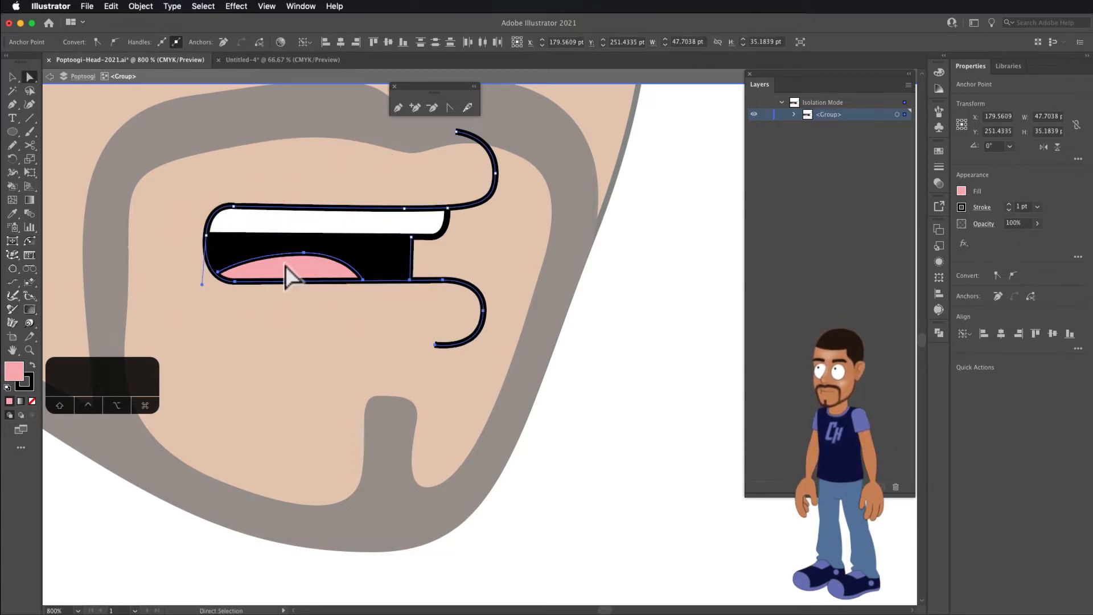
click(12, 77)
double_click(143, 145)
Nudge the Aa mouth beside the chart up slightly and move the narrower tongue mouth from the face to just below it
key(super+minus)
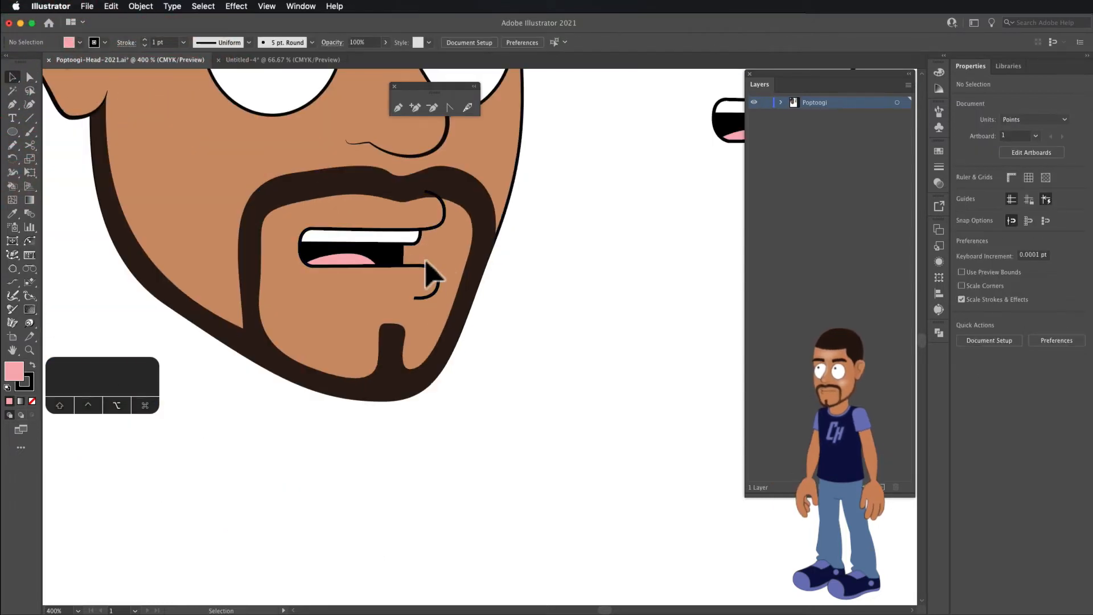
scroll(447, 263, down, 3)
drag(528, 273, 405, 295)
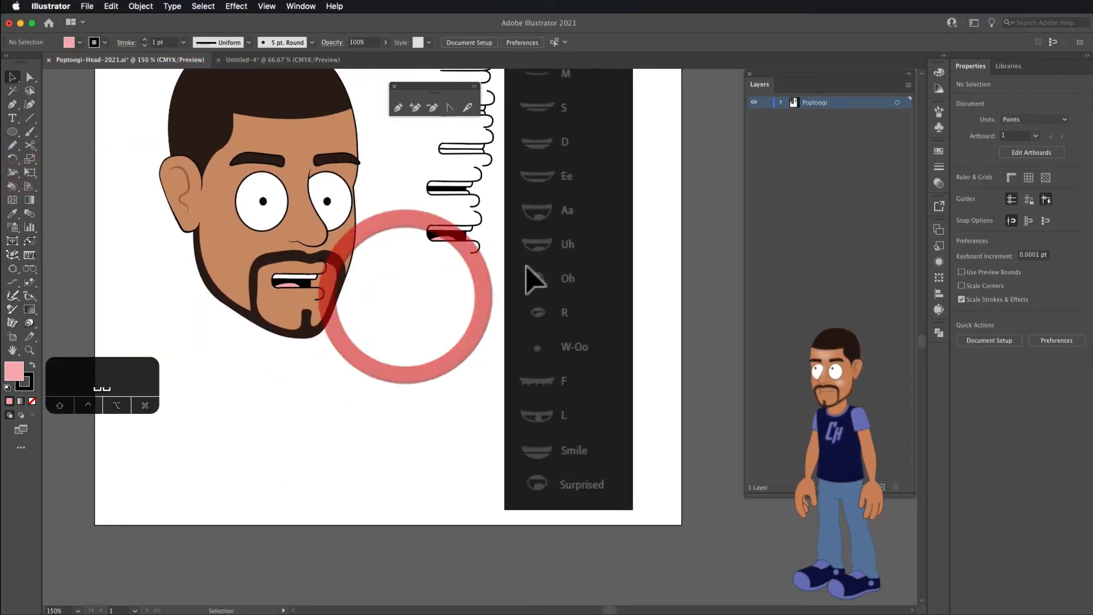
drag(453, 233, 454, 223)
drag(284, 293, 435, 272)
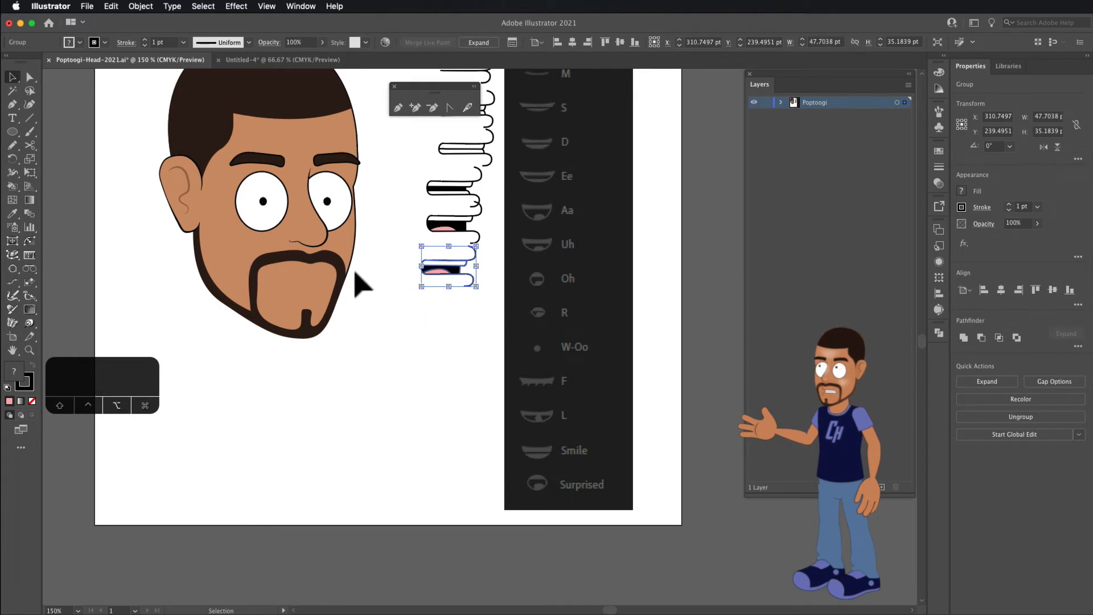
scroll(355, 272, up, 1)
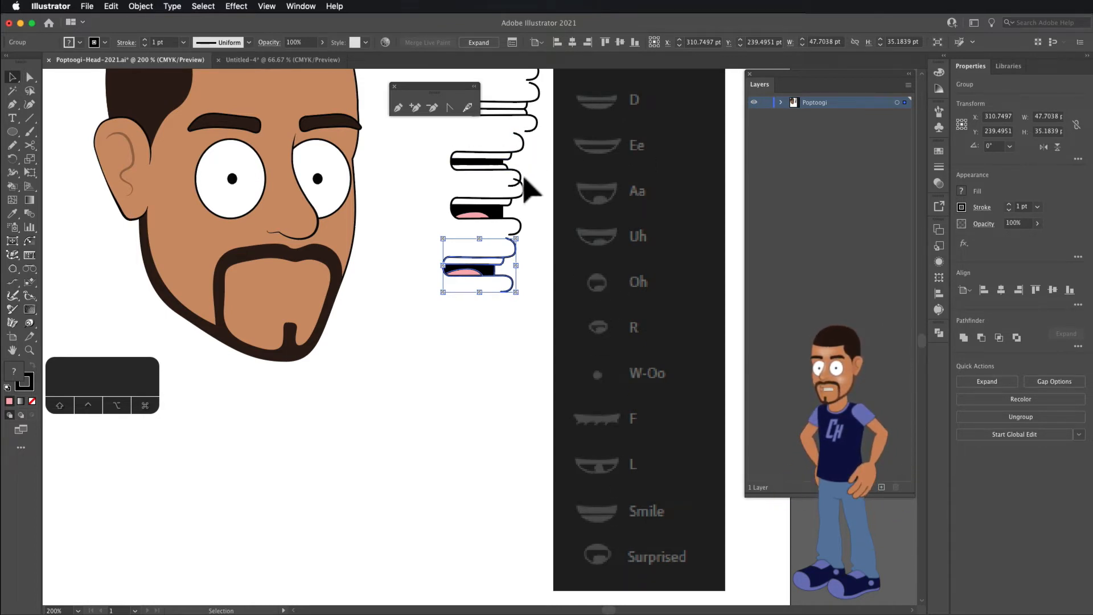
click(394, 107)
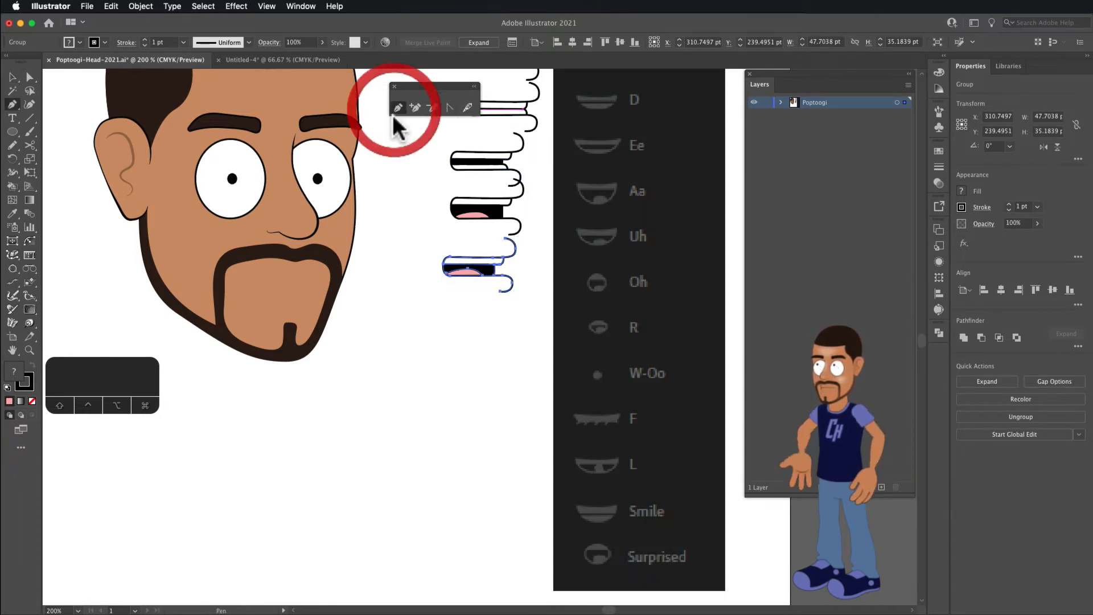
scroll(306, 269, up, 2)
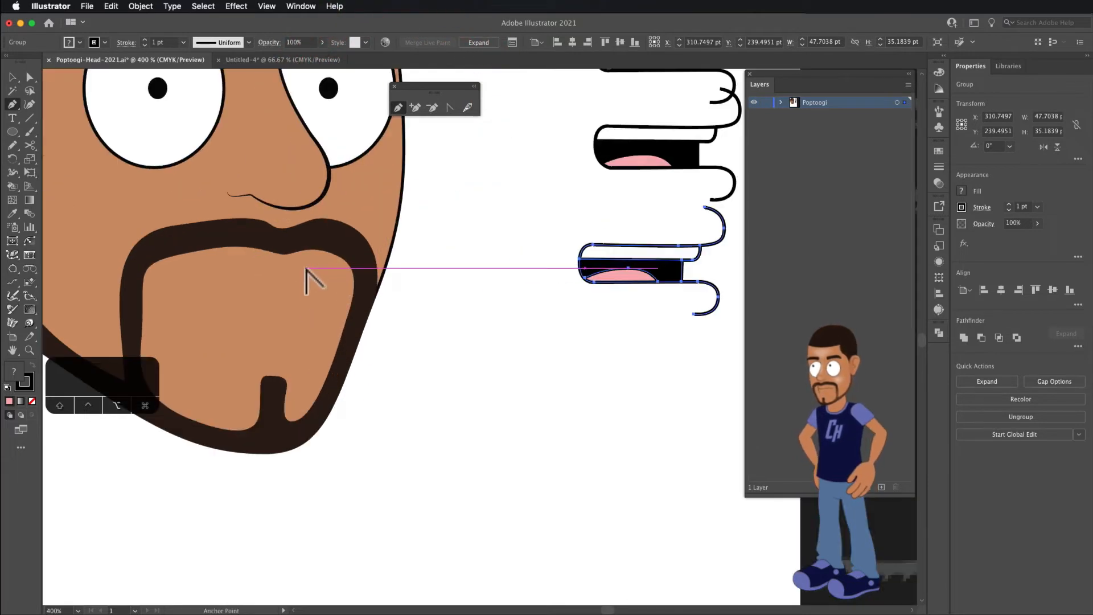
click(308, 248)
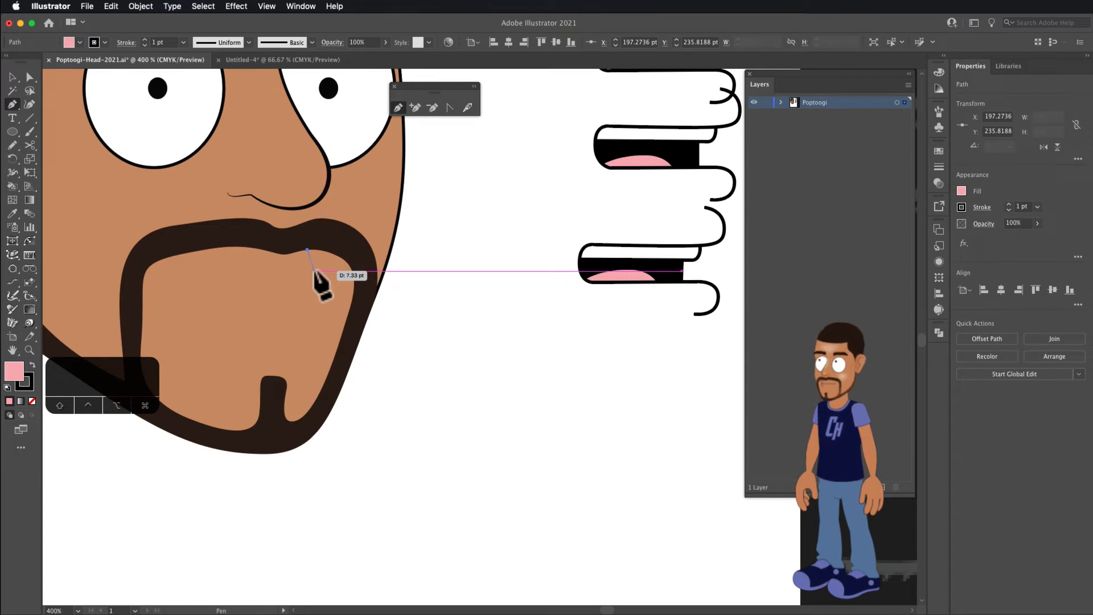
key(super+z)
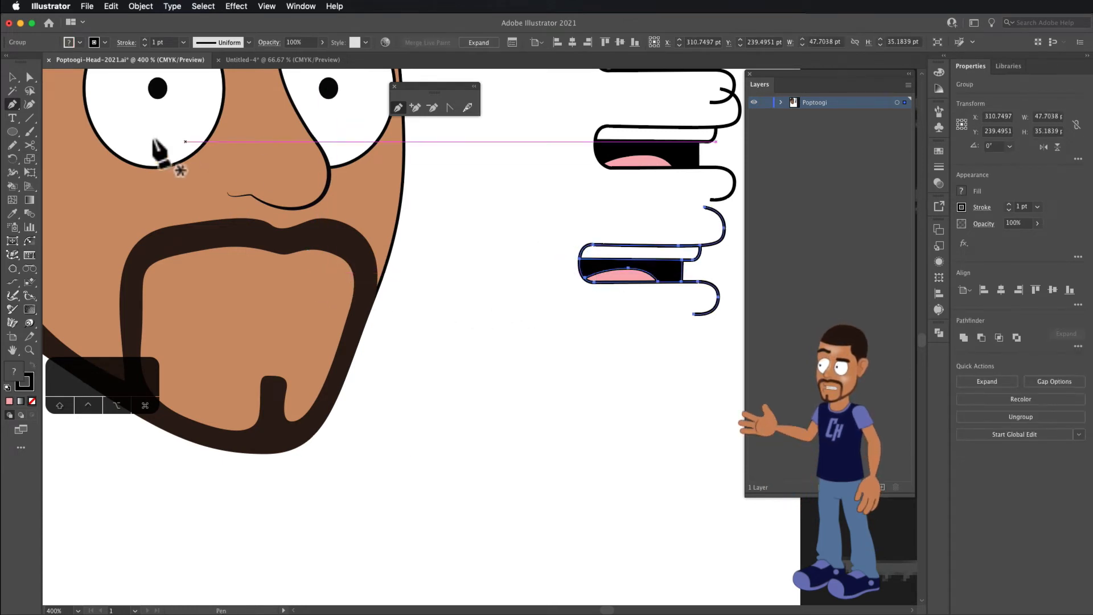
click(12, 78)
Copy the upper lip path from inside the Neutral mouth group and leave the group's isolation
key(super+minus)
key(super+minus)
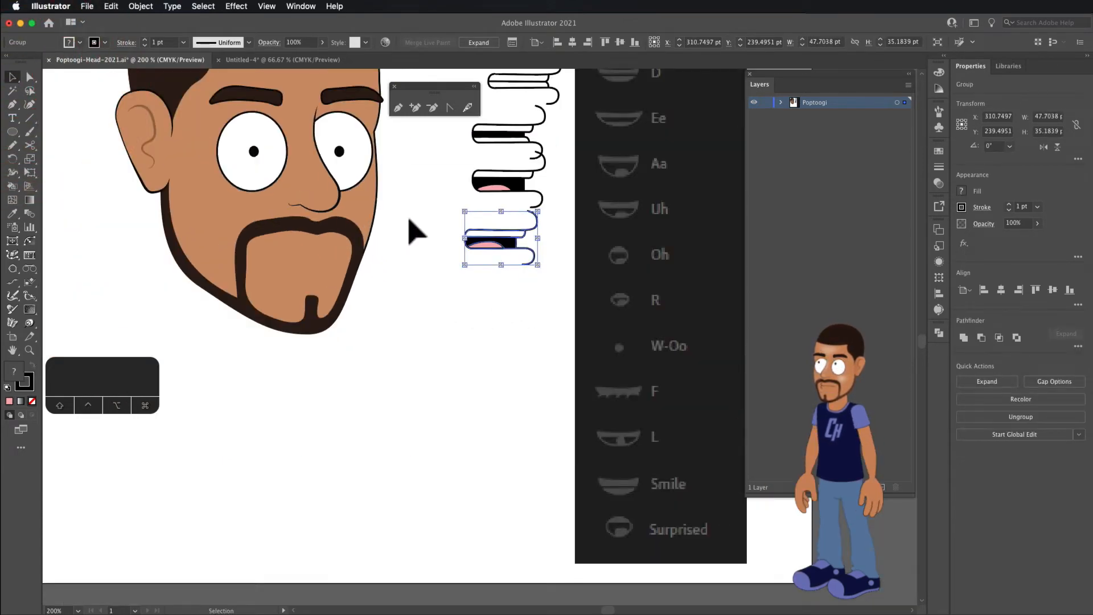
key(space)
drag(410, 232, 356, 353)
drag(373, 258, 366, 337)
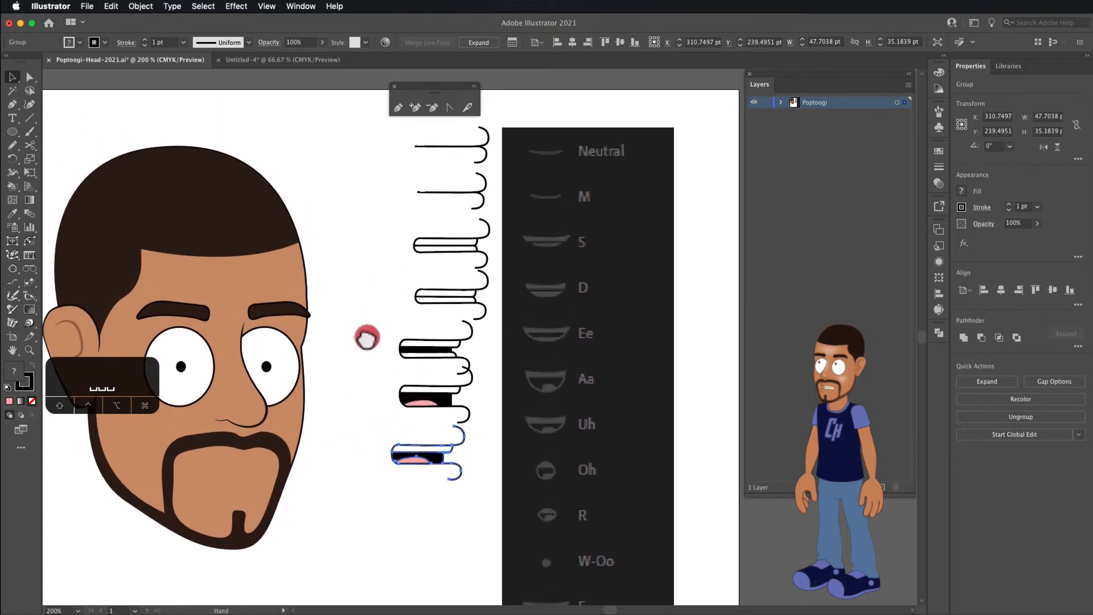
click(491, 136)
double_click(492, 139)
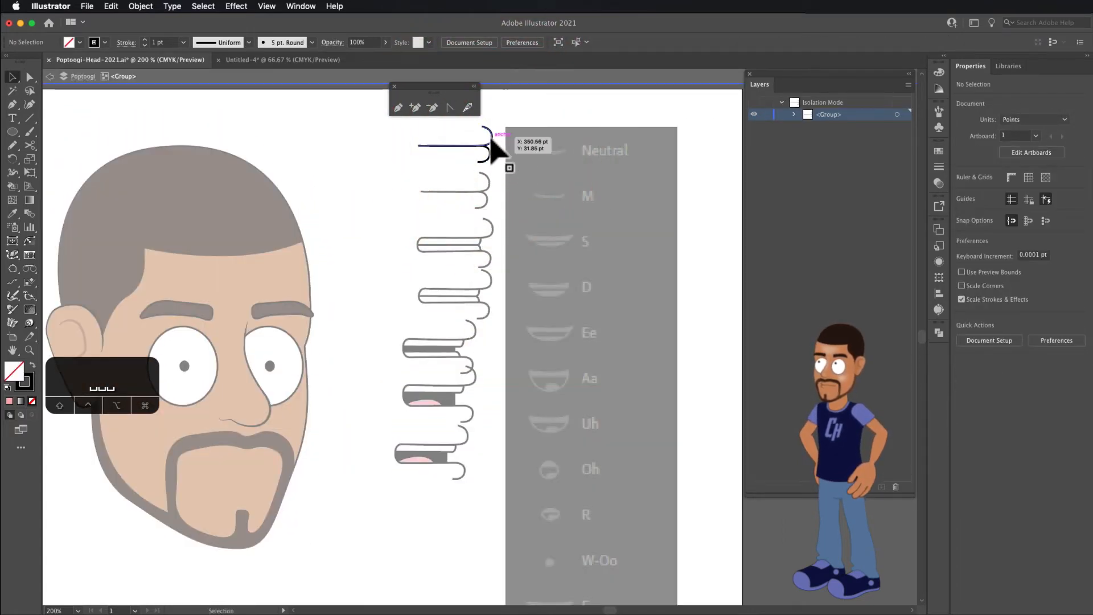
click(489, 139)
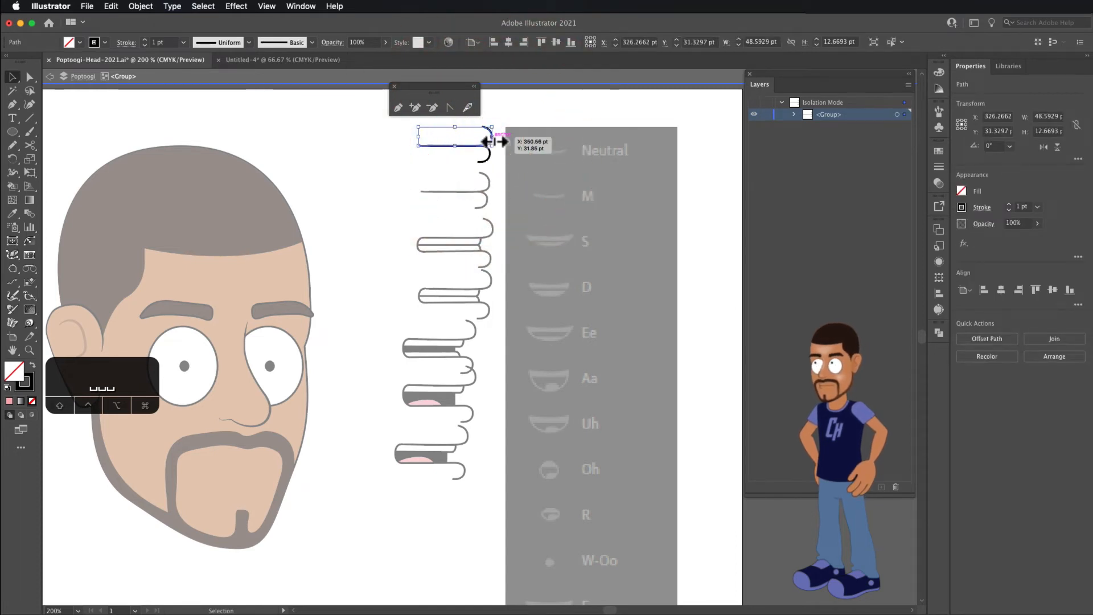
click(111, 6)
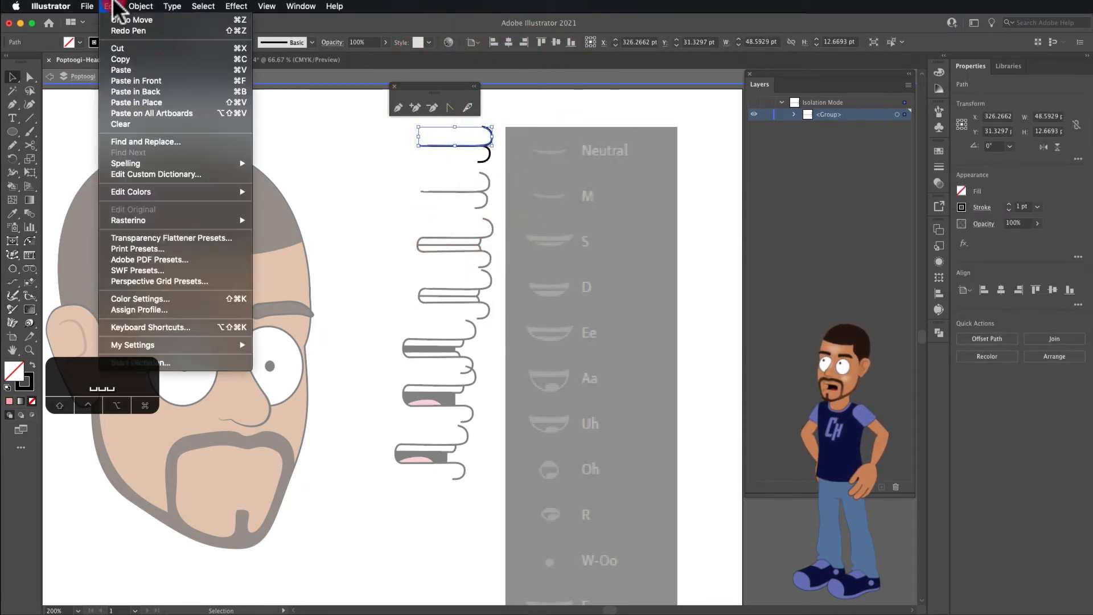
click(121, 59)
double_click(335, 405)
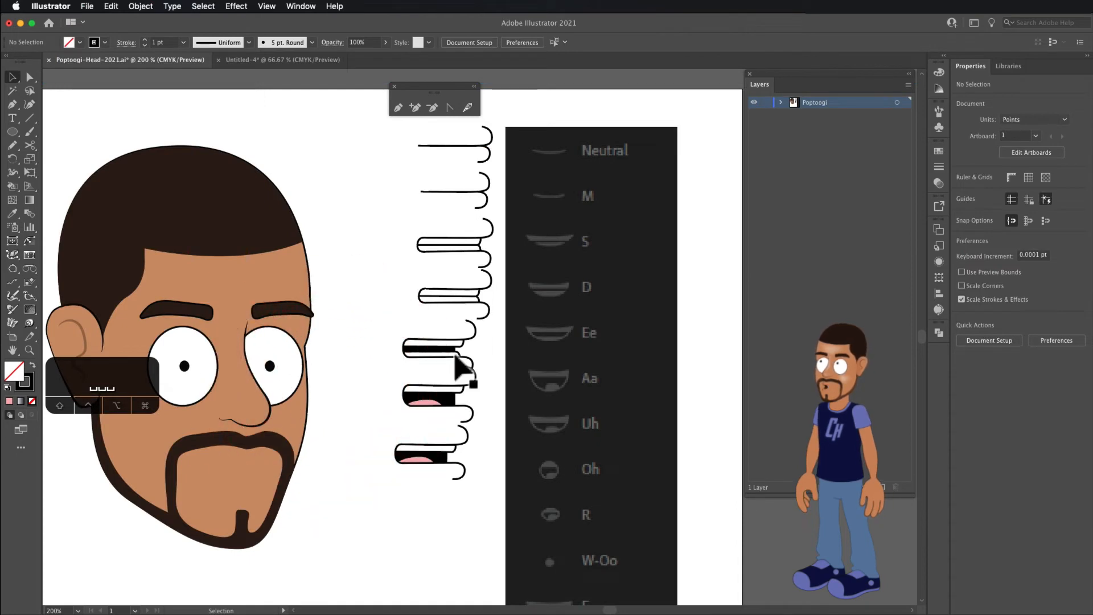
Paste the copied lip path and move it onto the face, inside the upper part of the goatee
drag(315, 474, 426, 370)
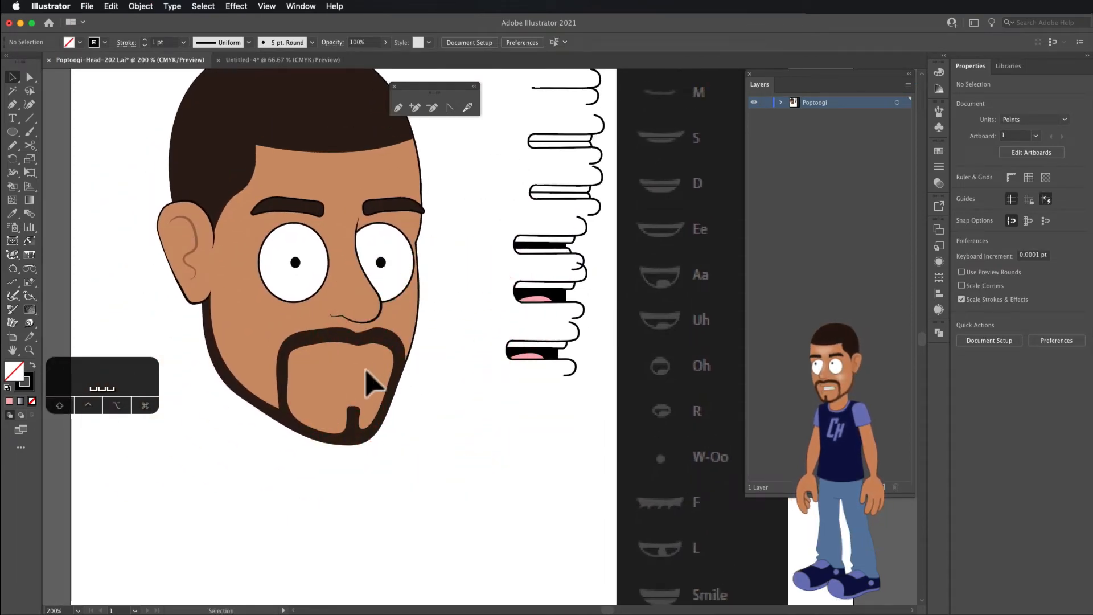
click(116, 4)
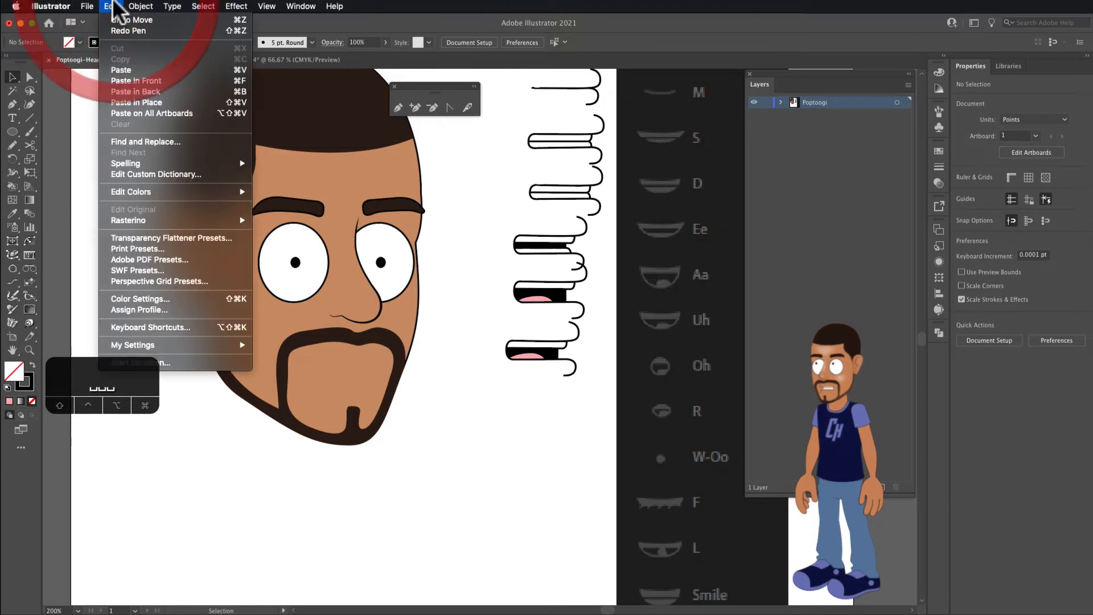
click(123, 69)
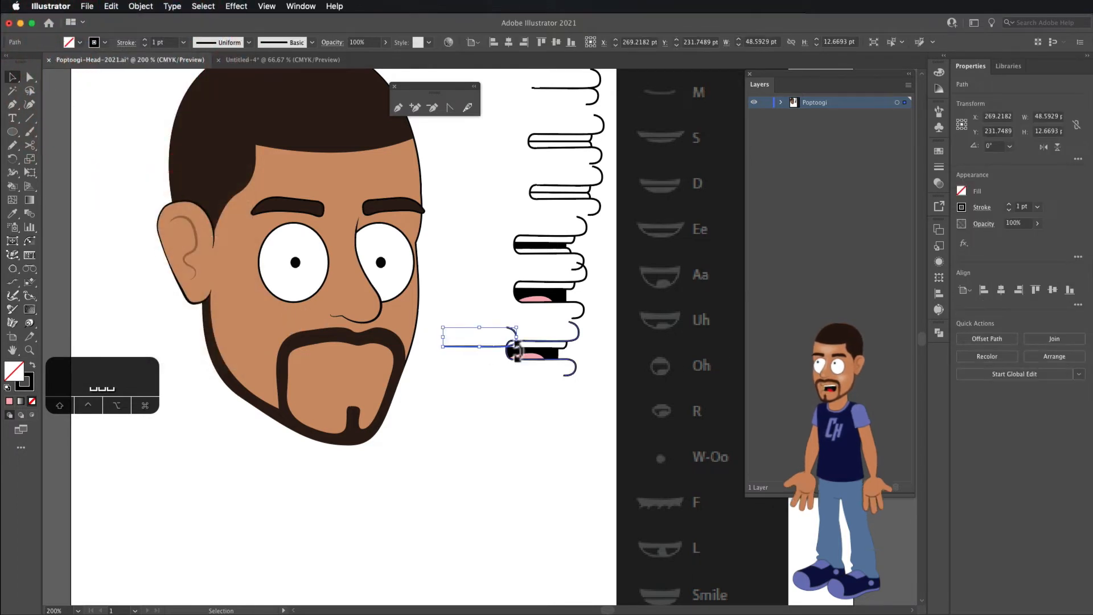
drag(496, 347, 361, 365)
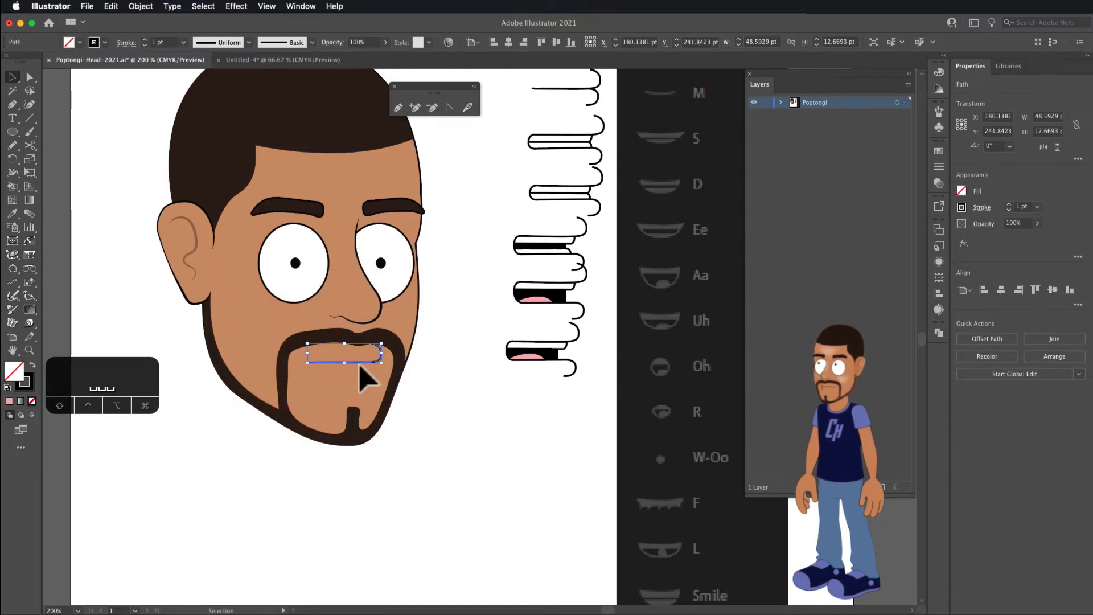
Bend the pasted lip line by moving its left end anchor inward and down to about X 183.09, Y 258 pt
scroll(371, 363, up, 2)
scroll(370, 361, up, 1)
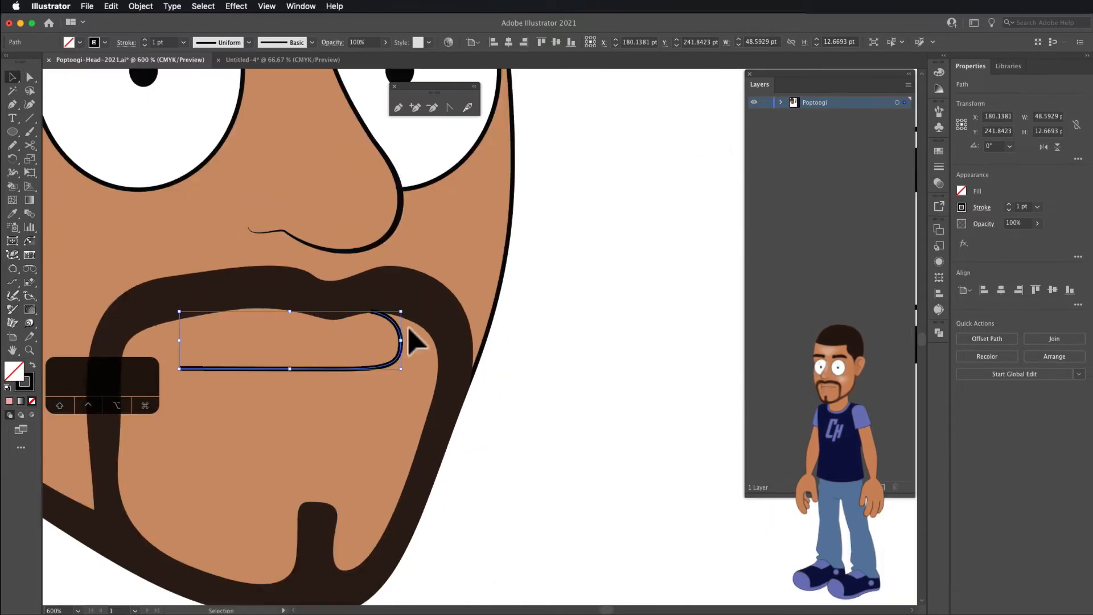
drag(376, 347, 378, 233)
key(a)
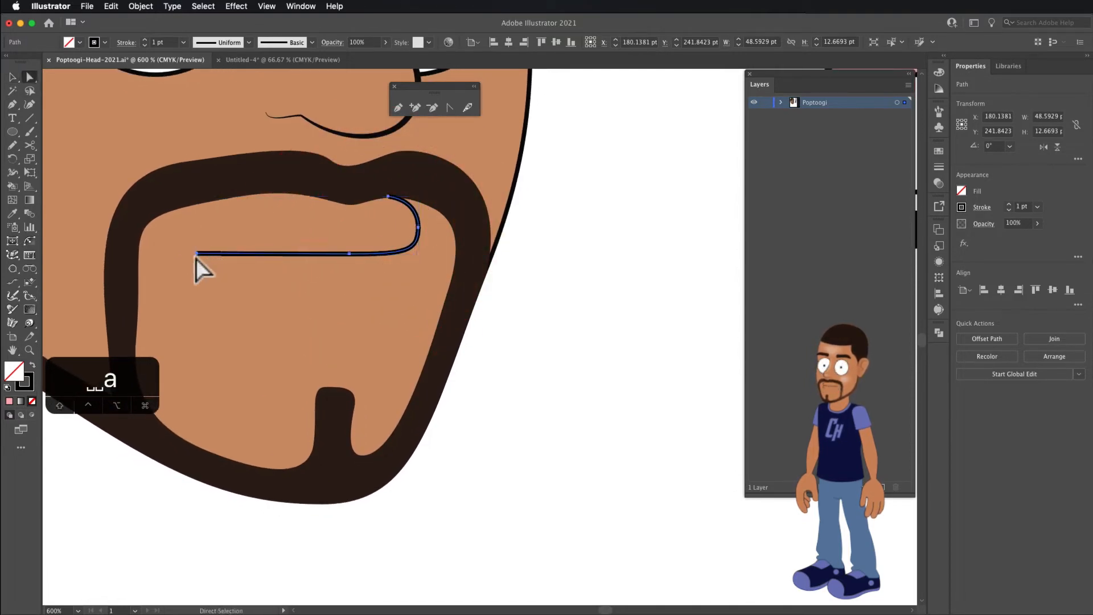
drag(198, 254, 320, 297)
Continue the path from its moved end with the Pen tool, drawing a lower lip that bulges right and curls back left
click(397, 107)
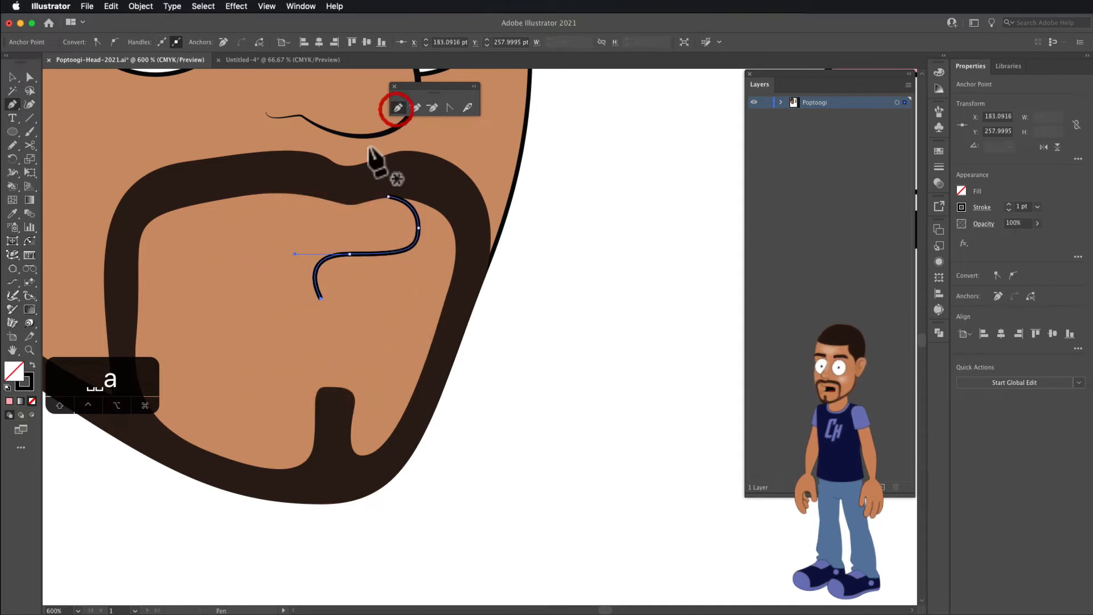
click(320, 297)
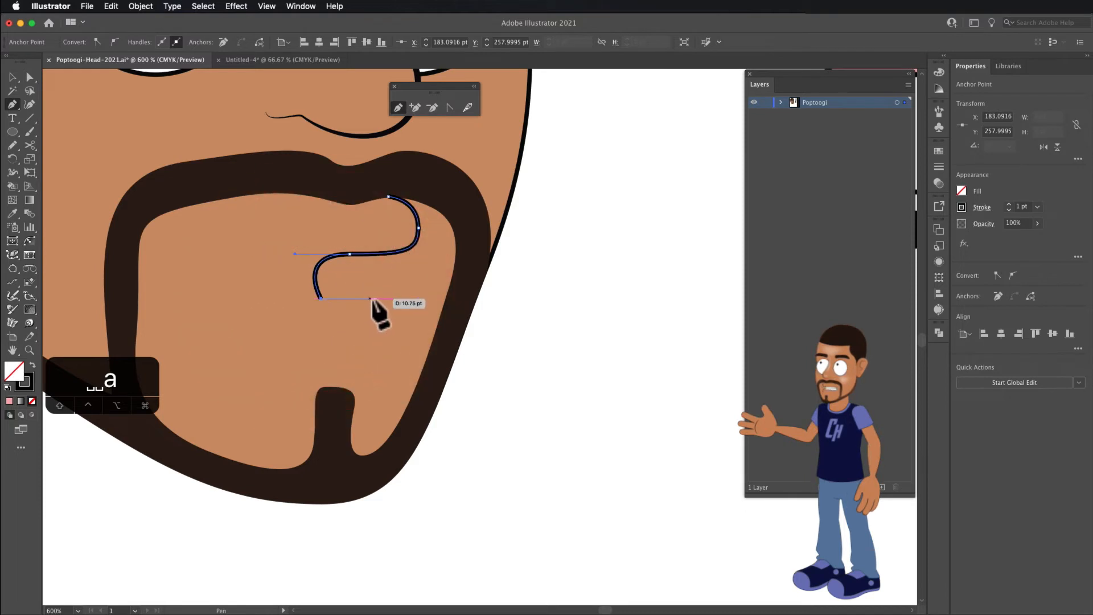
drag(363, 304, 387, 303)
super+click(403, 334)
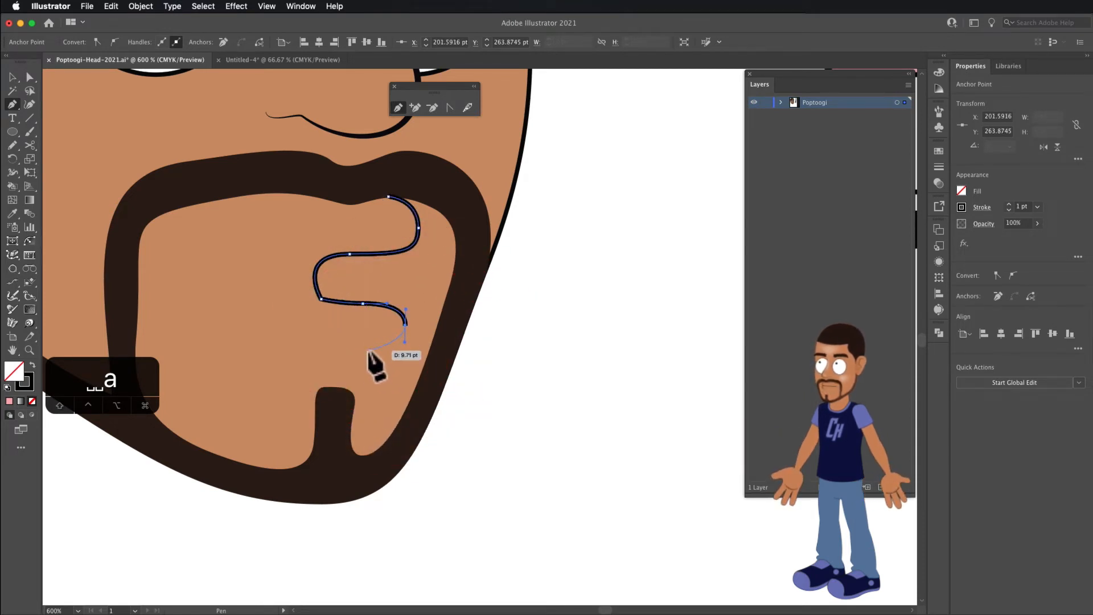
drag(366, 351, 340, 351)
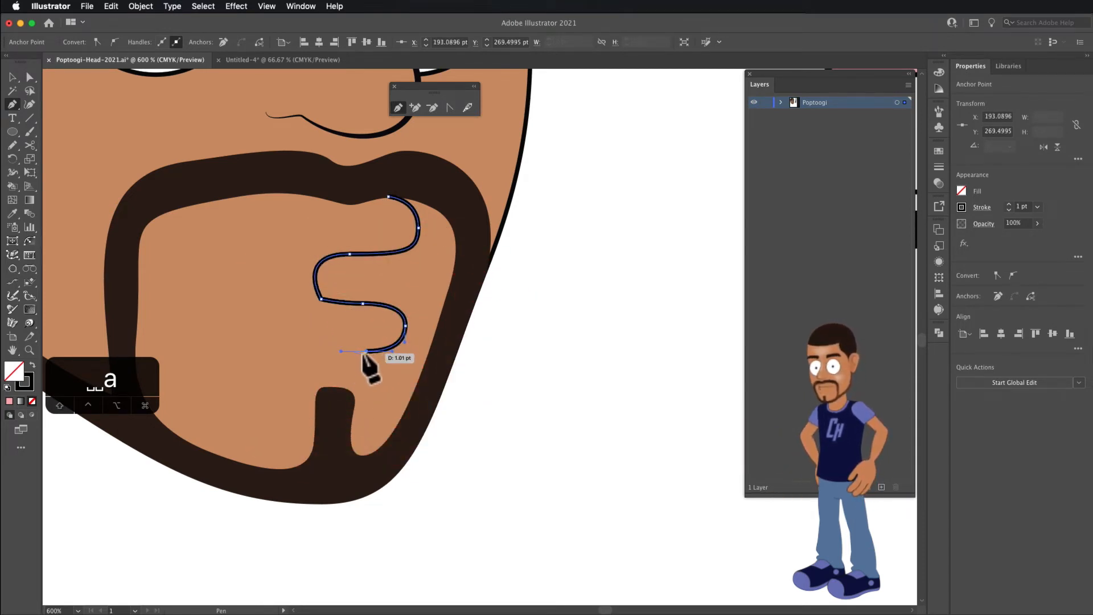
super+click(257, 358)
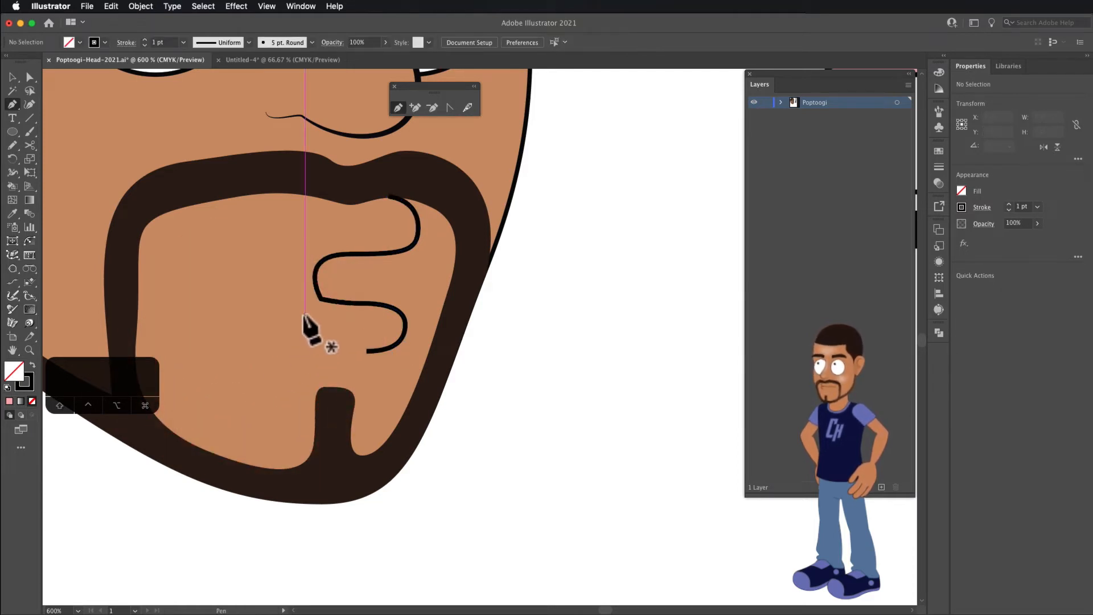
Raise the mouth corner anchor slightly and lower the lower lip's bulge and end anchors to enlarge the lip curve
key(a)
drag(316, 309, 321, 294)
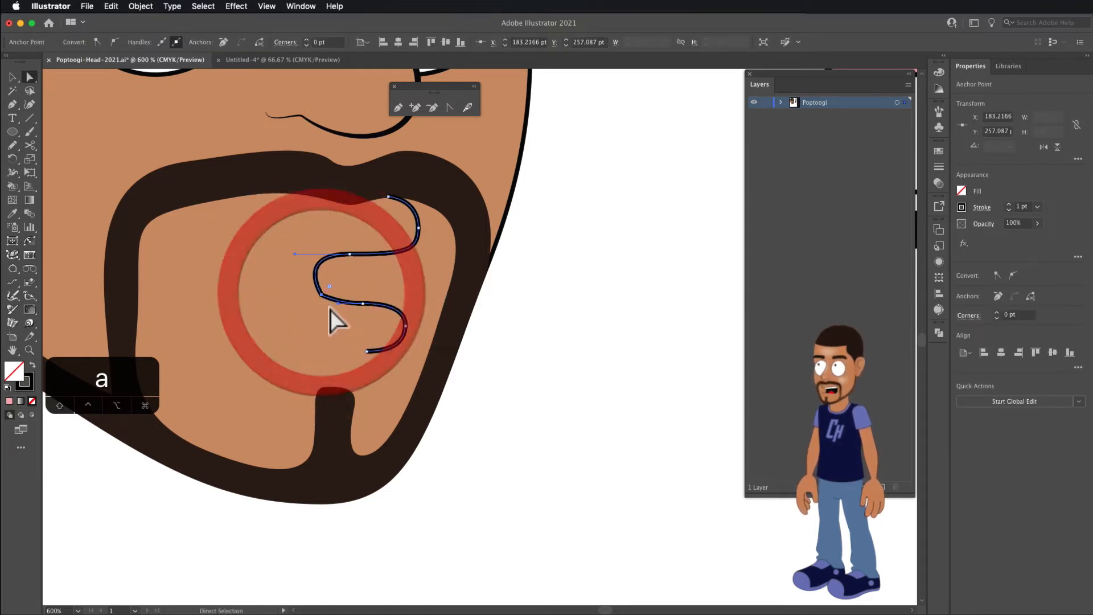
click(340, 305)
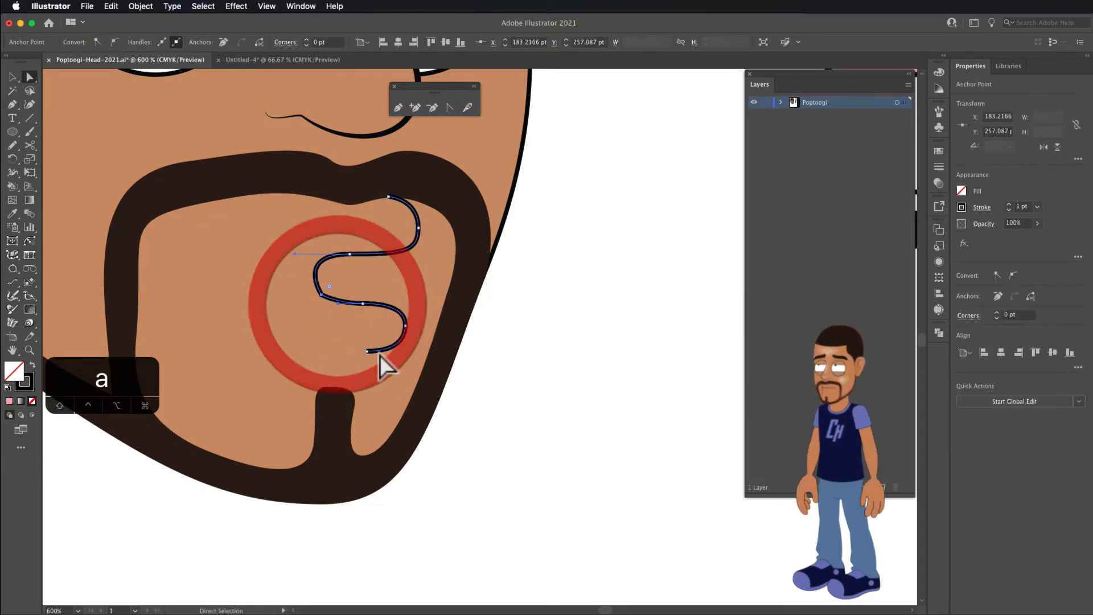
drag(367, 351, 405, 326)
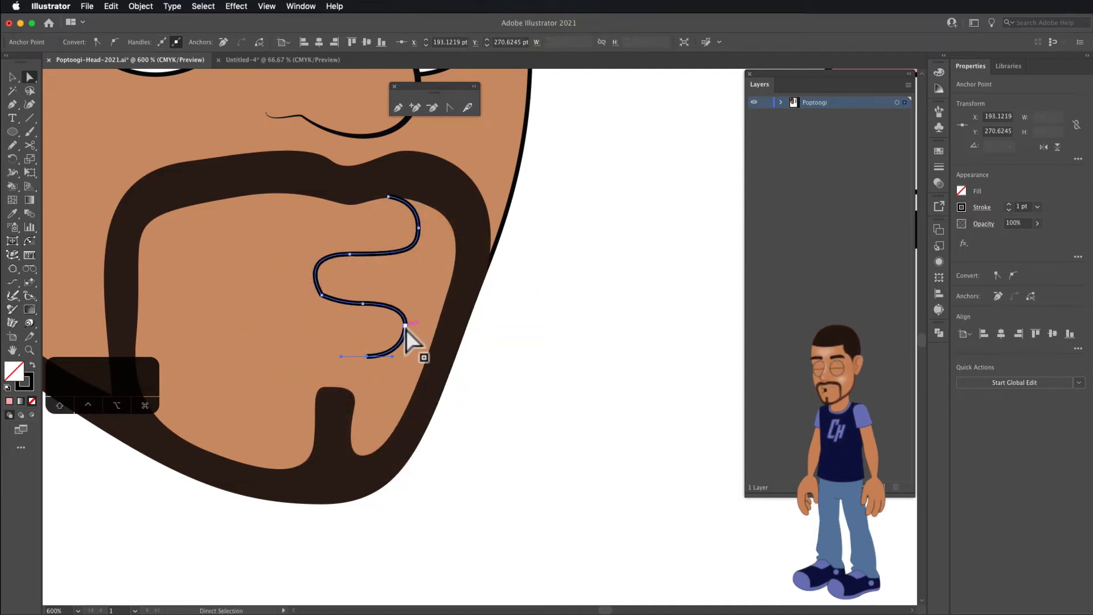
click(405, 329)
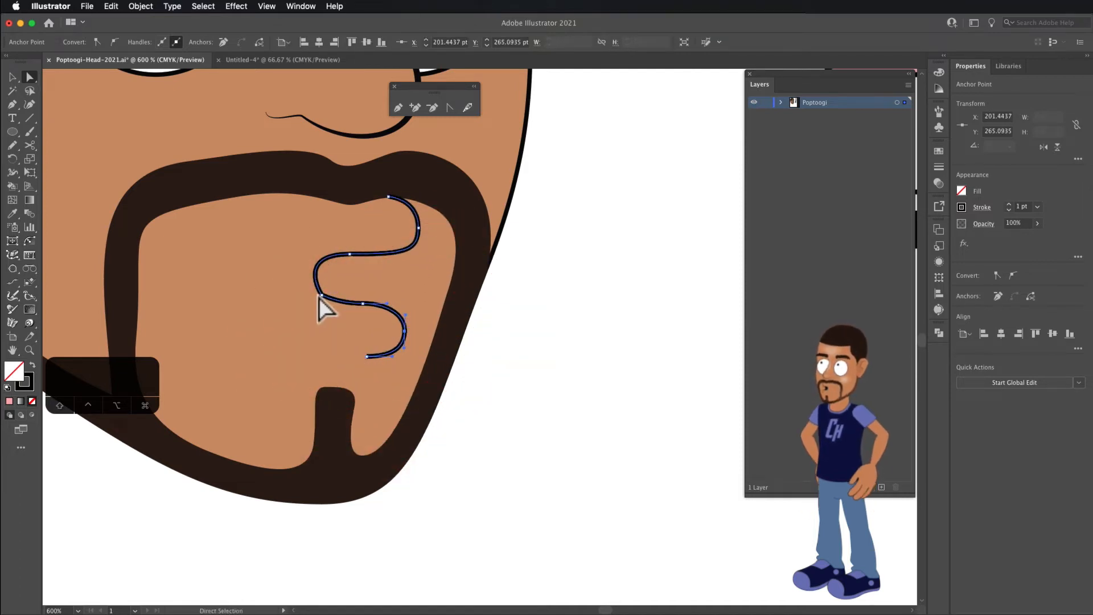
Shift the upper lip anchor right, raise the mouth corner anchor, convert it to smooth and adjust the handles into a rounded corner
drag(351, 255, 417, 245)
drag(322, 294, 322, 275)
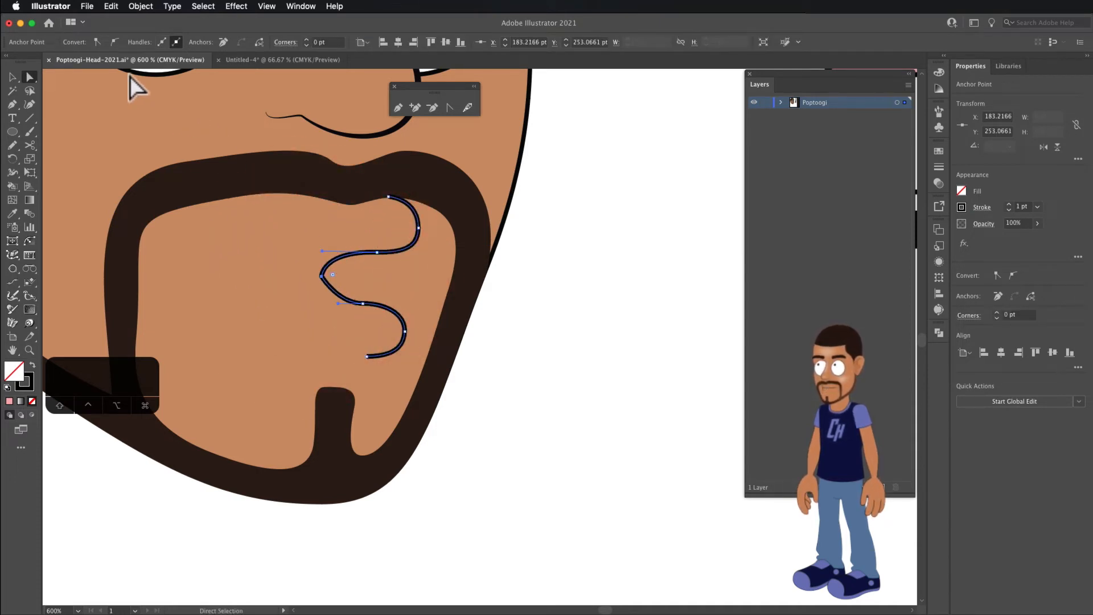
click(114, 42)
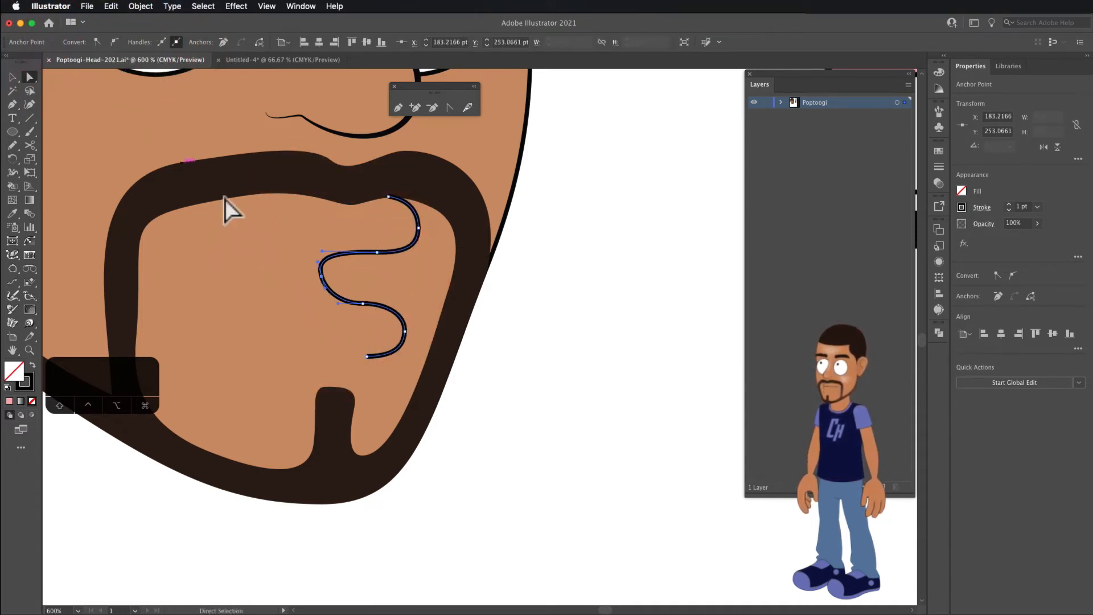
drag(325, 291, 321, 299)
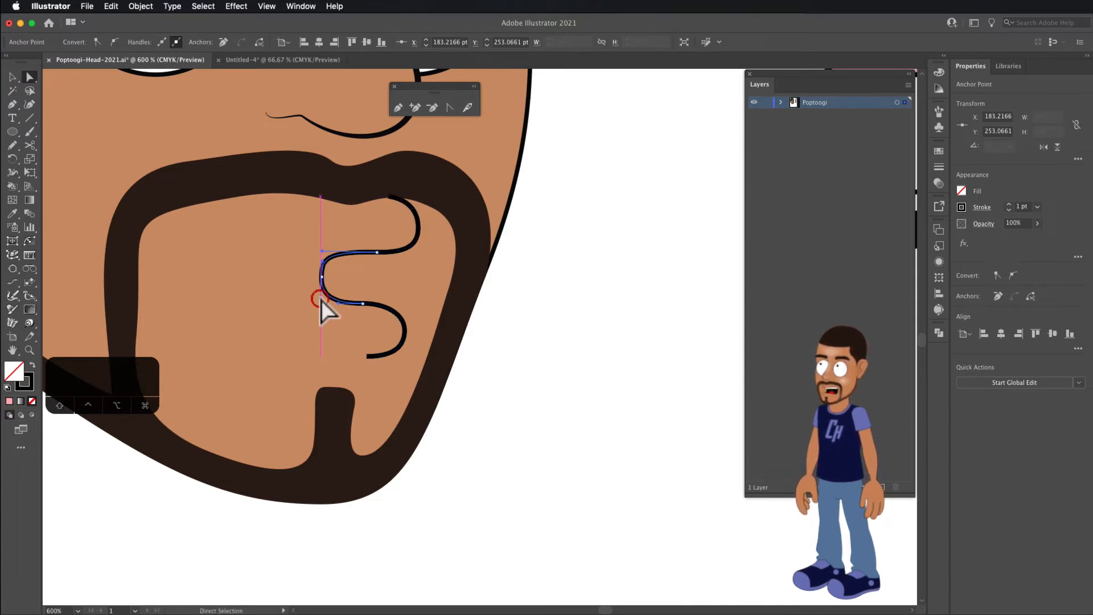
drag(322, 251, 333, 250)
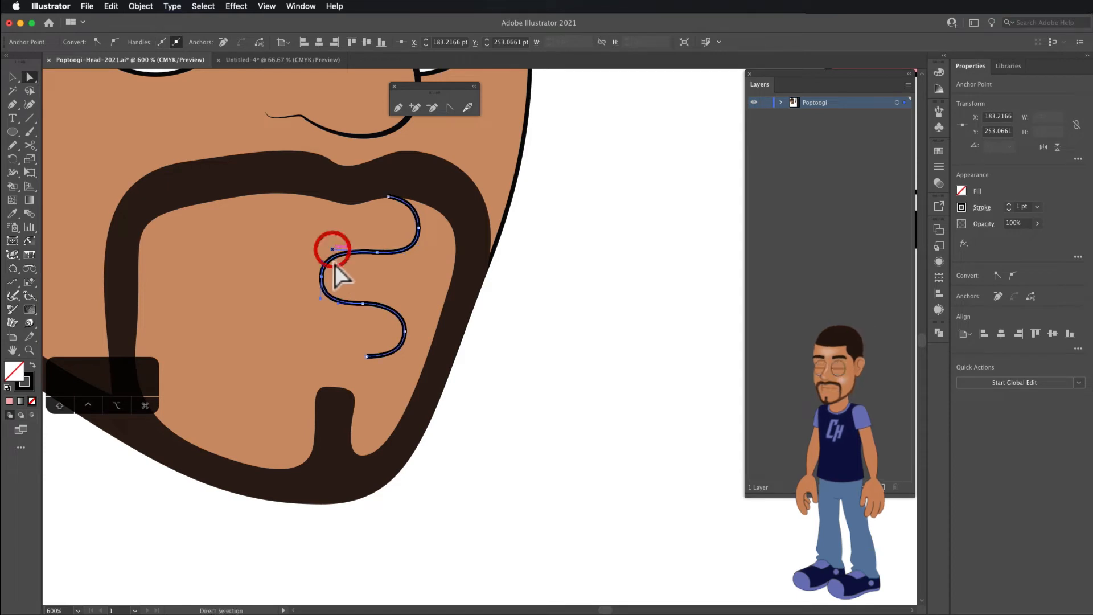
Move the lower lip's end anchor slightly left to X 192.09 pt and deselect the path
click(367, 357)
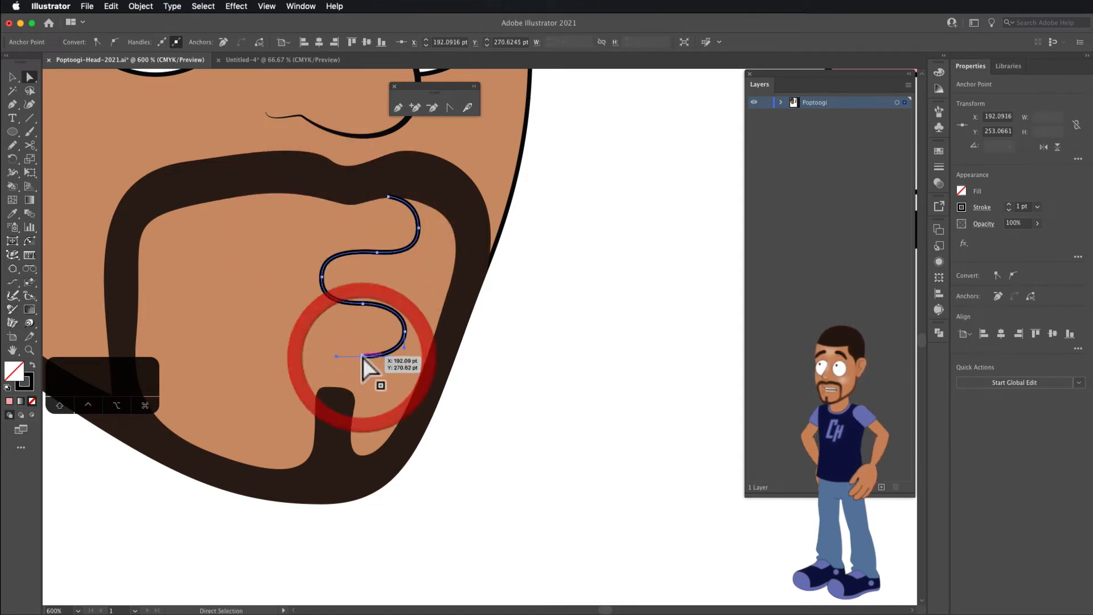
scroll(363, 357, down, 4)
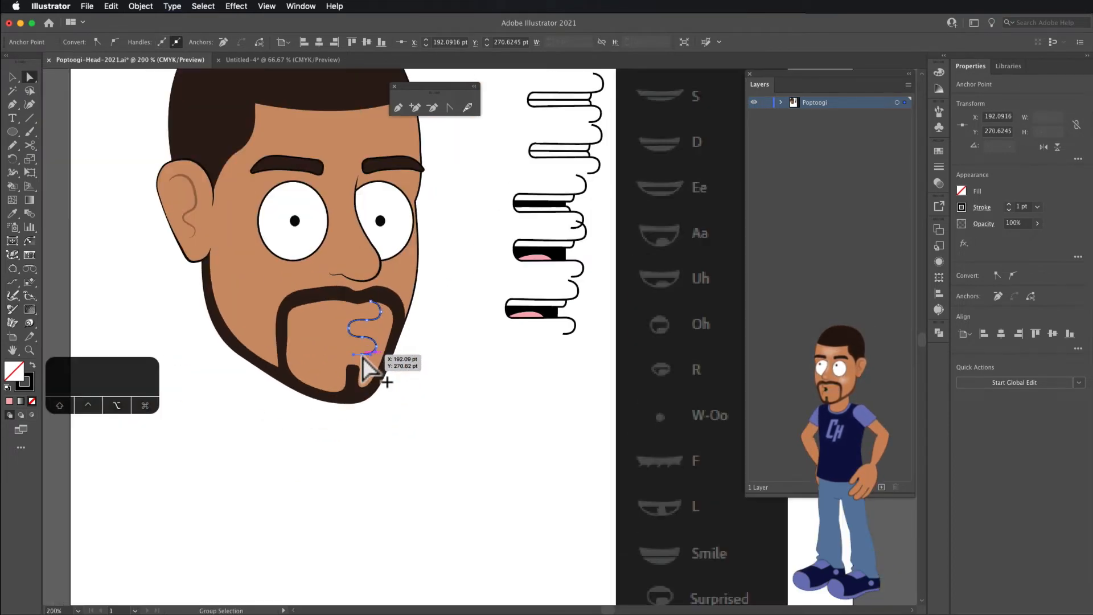
key(space)
drag(434, 349, 349, 322)
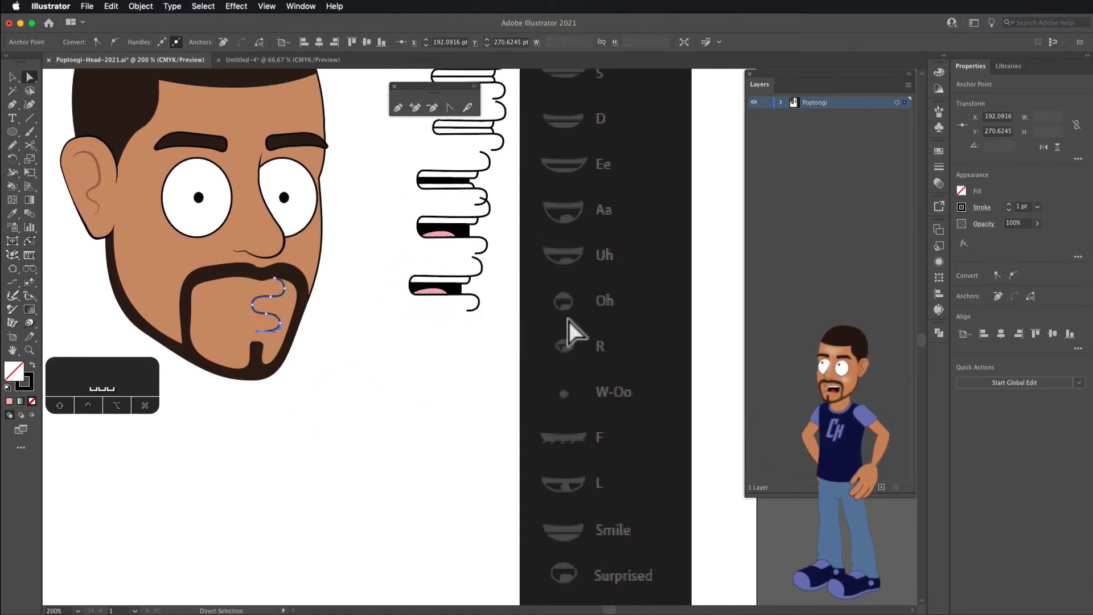
drag(276, 309, 358, 272)
scroll(293, 326, up, 3)
scroll(291, 324, down, 1)
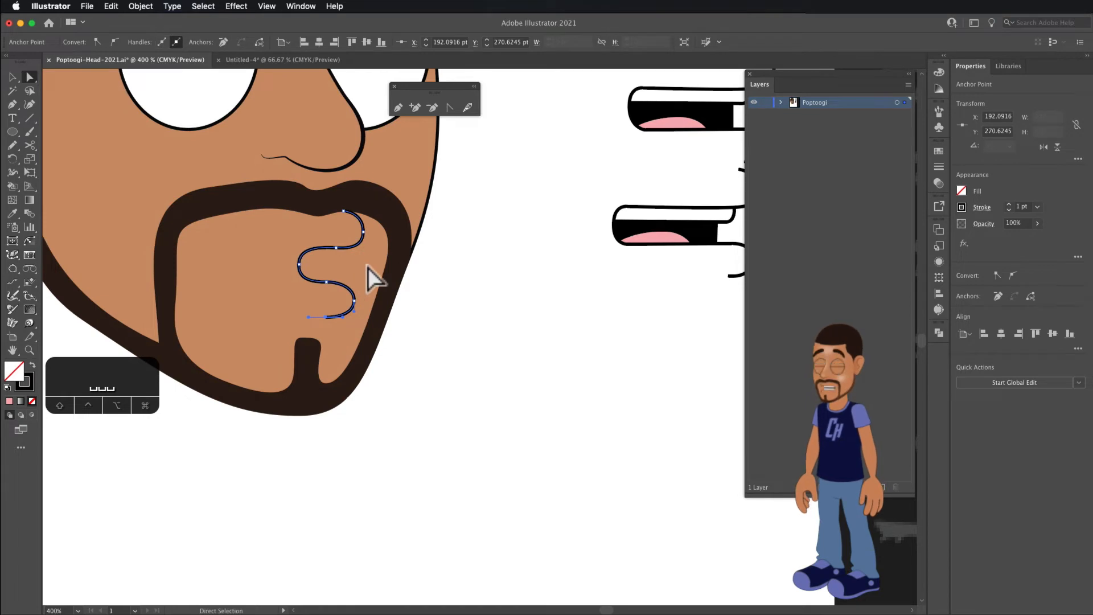
click(367, 268)
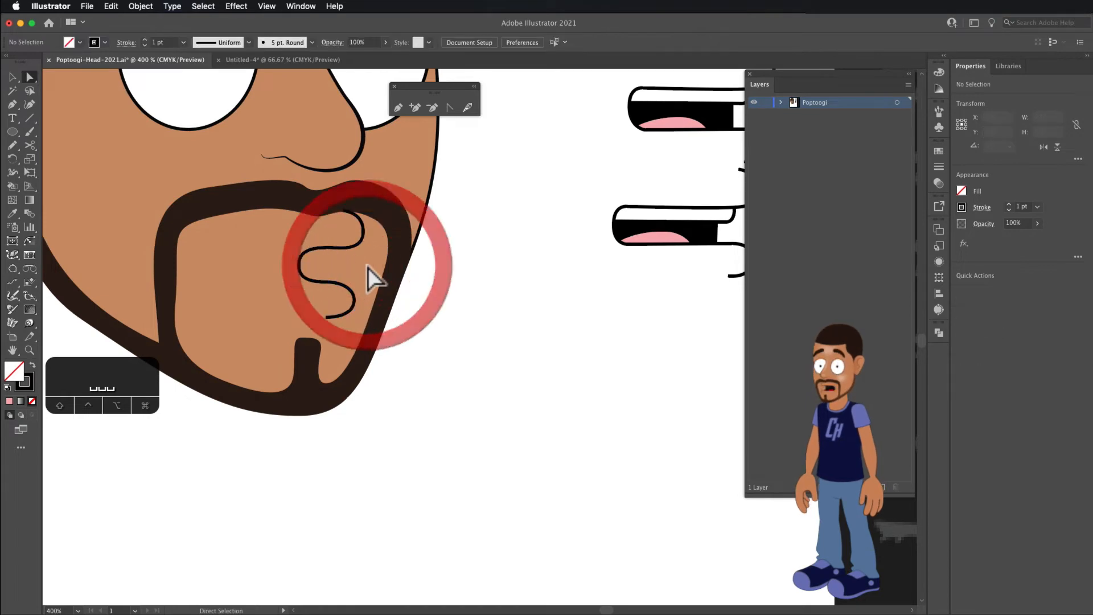
Draw a left-bulging curve with the Pen tool joining the upper lip line to the lower lip line, closing the mouth opening, and deselect it
click(397, 107)
scroll(331, 279, up, 1)
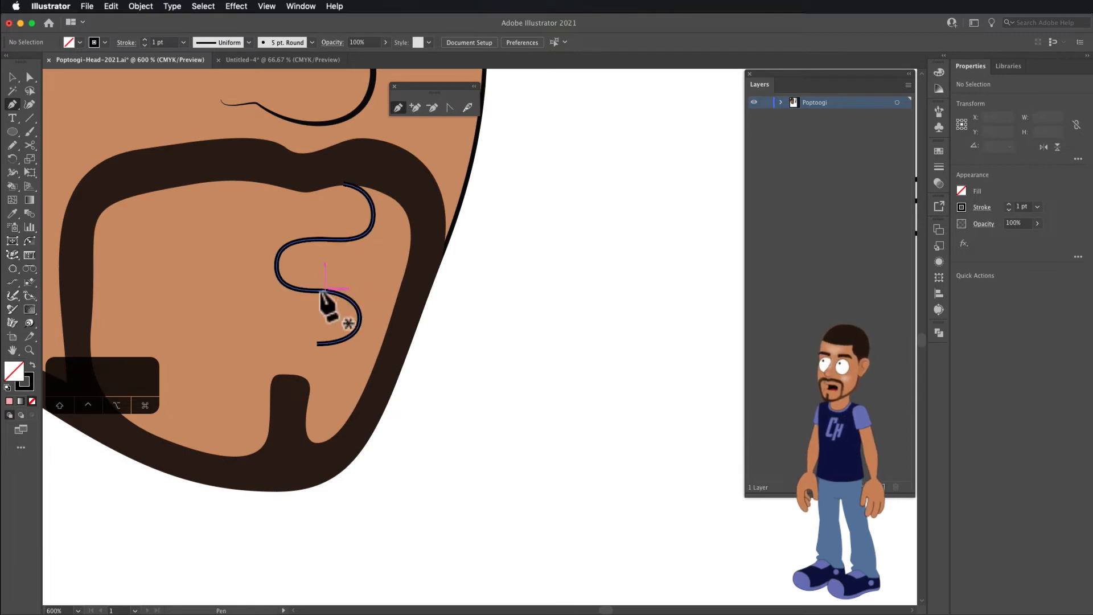
click(349, 239)
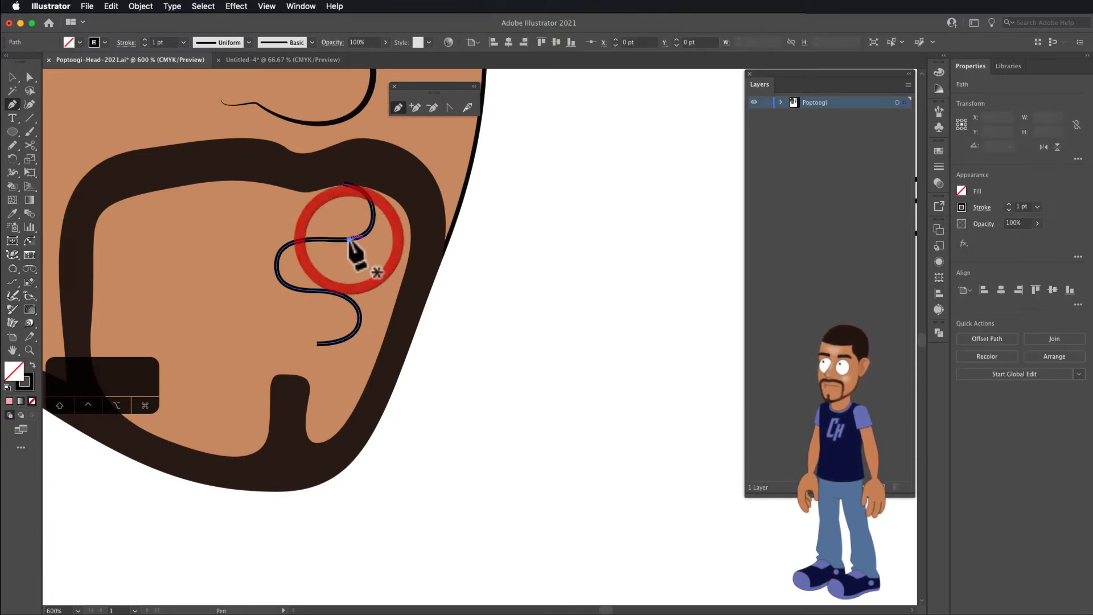
drag(342, 295, 365, 329)
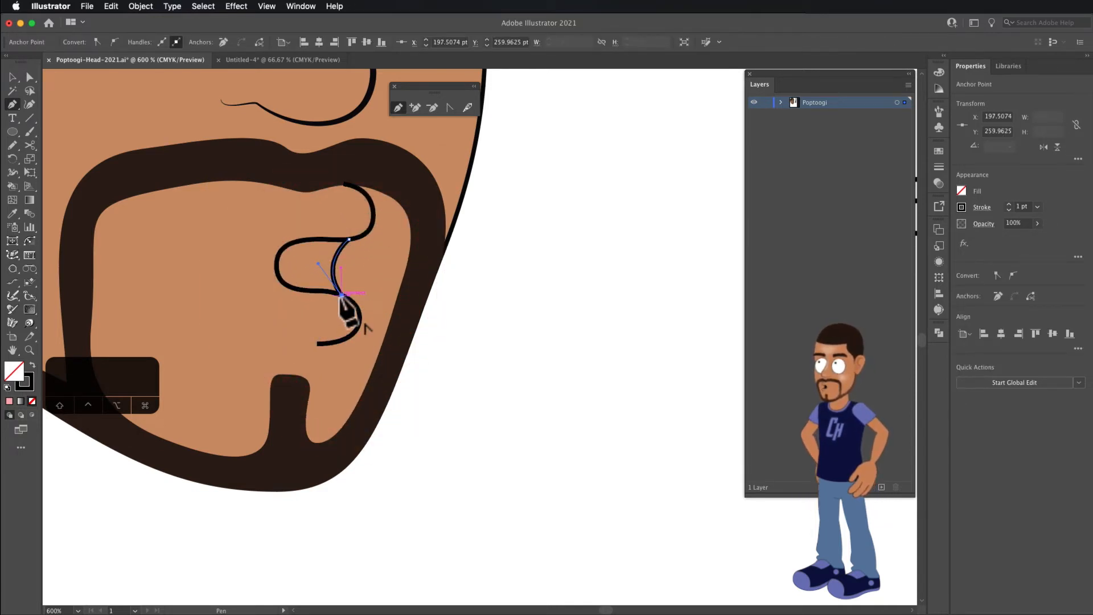
drag(342, 295, 345, 323)
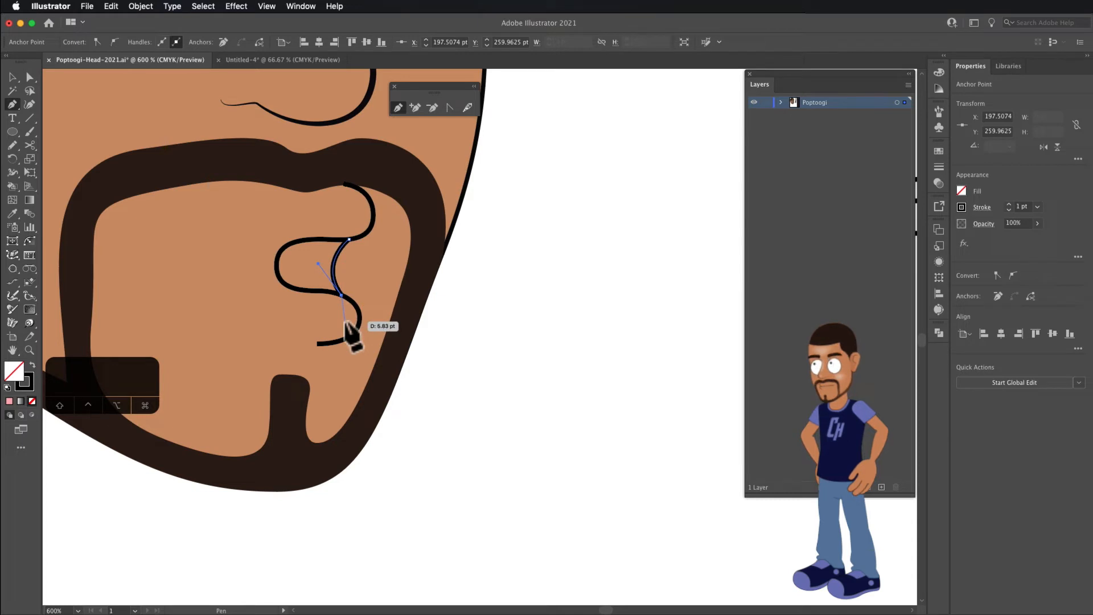
alt+click(431, 313)
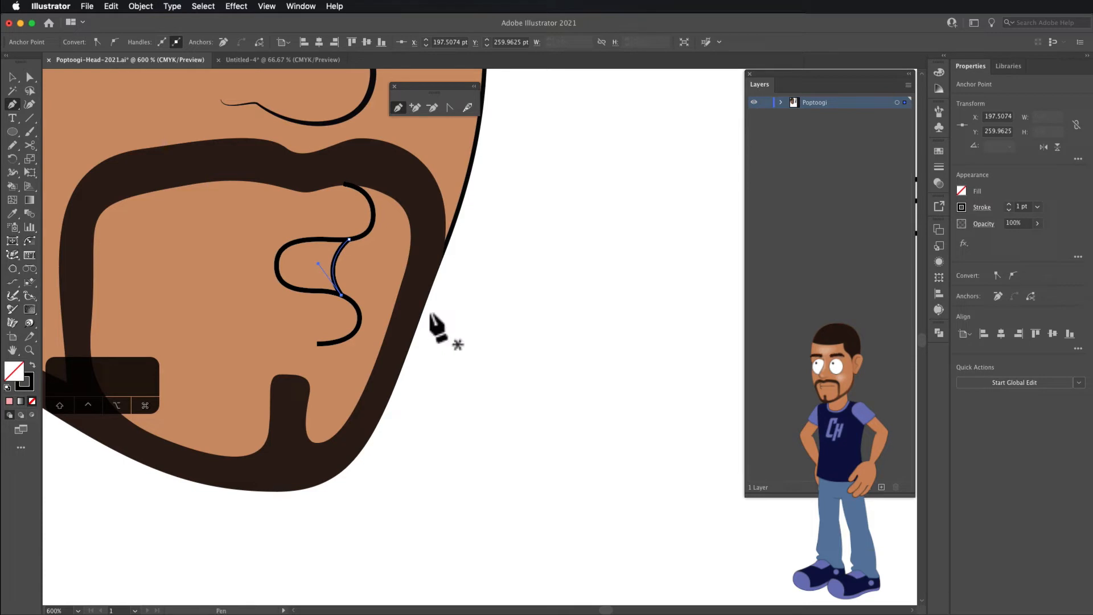
super+click(431, 315)
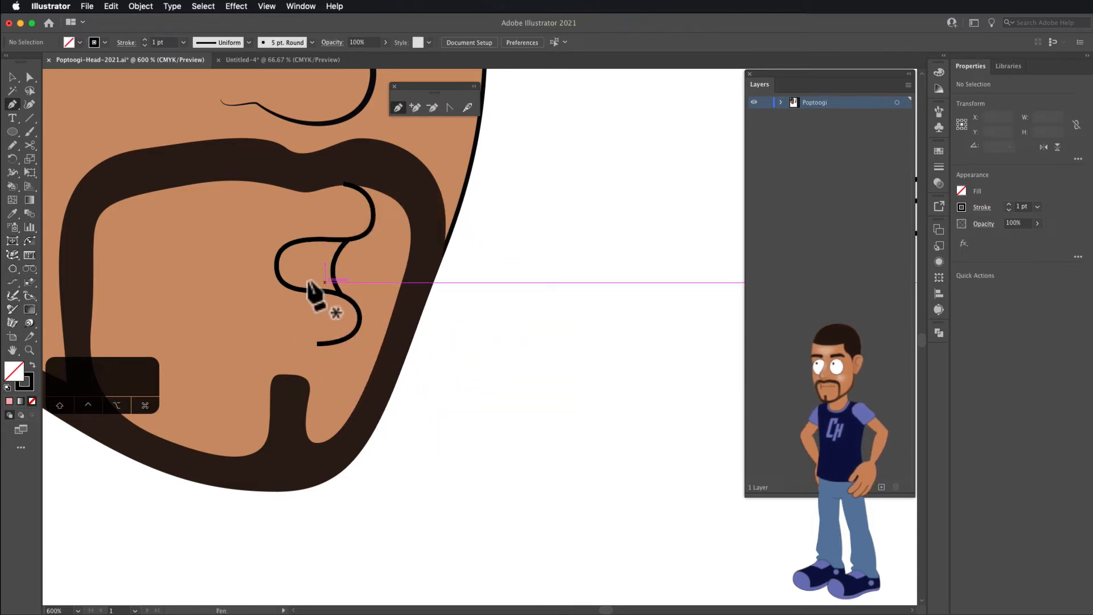
Select the mouth's lip paths together with the new closing curve and group them
scroll(242, 296, down, 2)
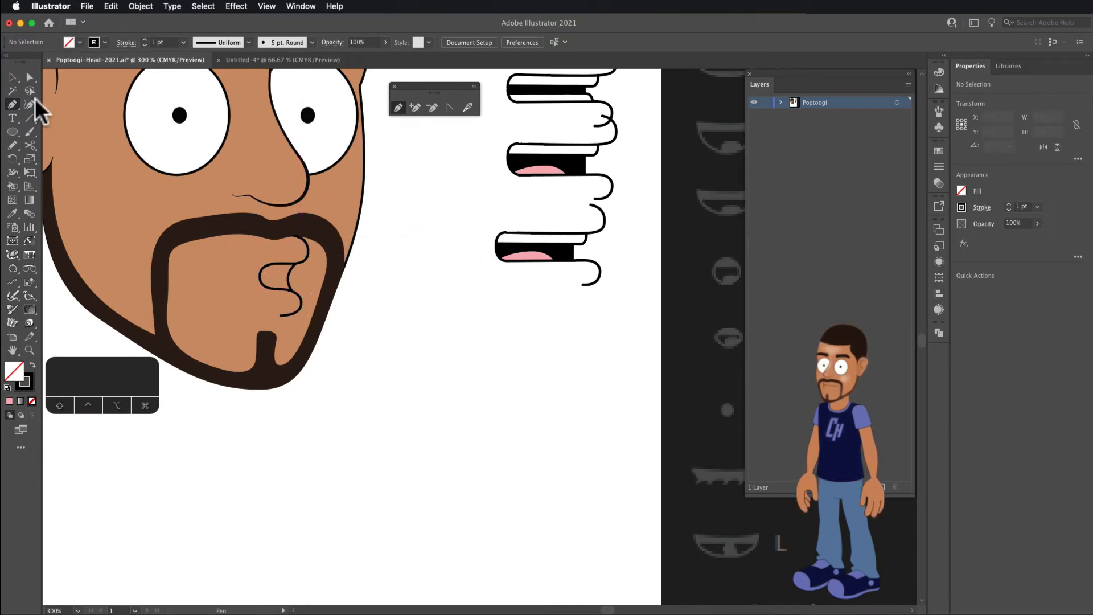
click(15, 78)
drag(223, 239, 320, 314)
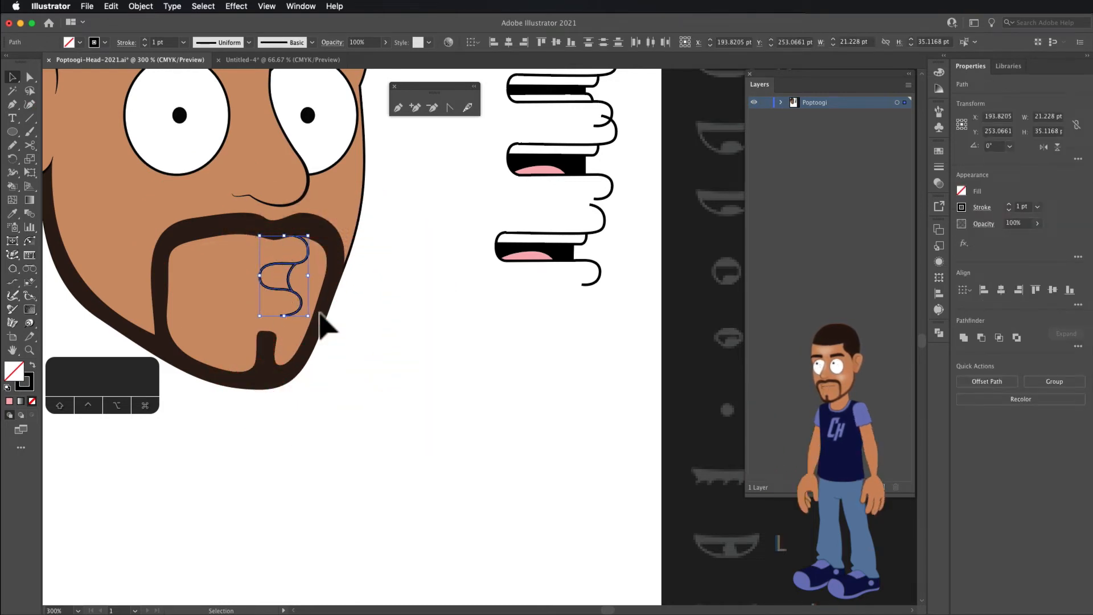
click(140, 6)
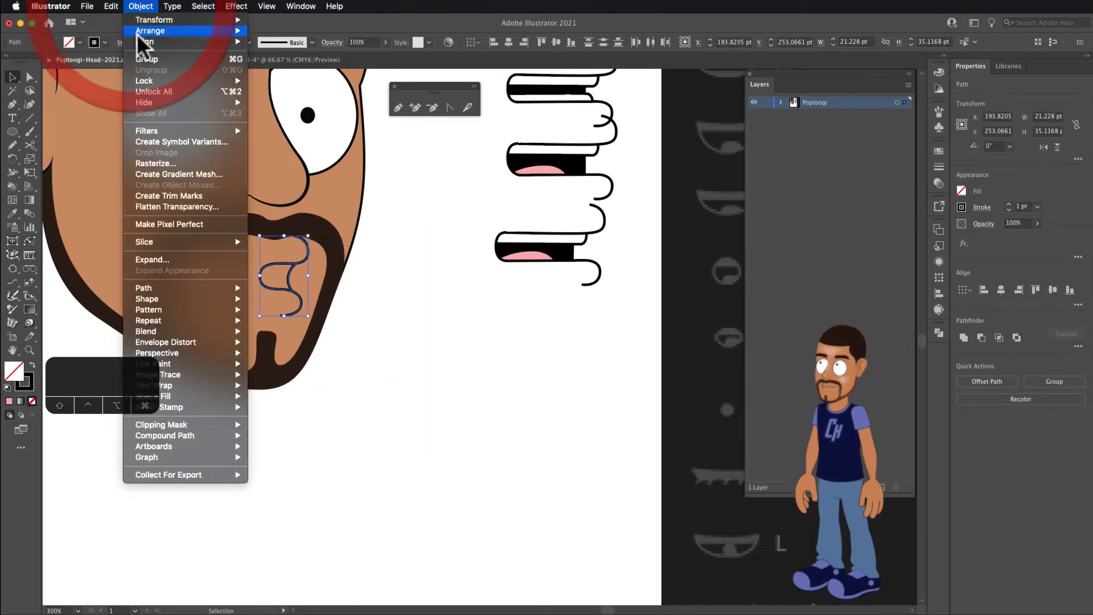
click(146, 59)
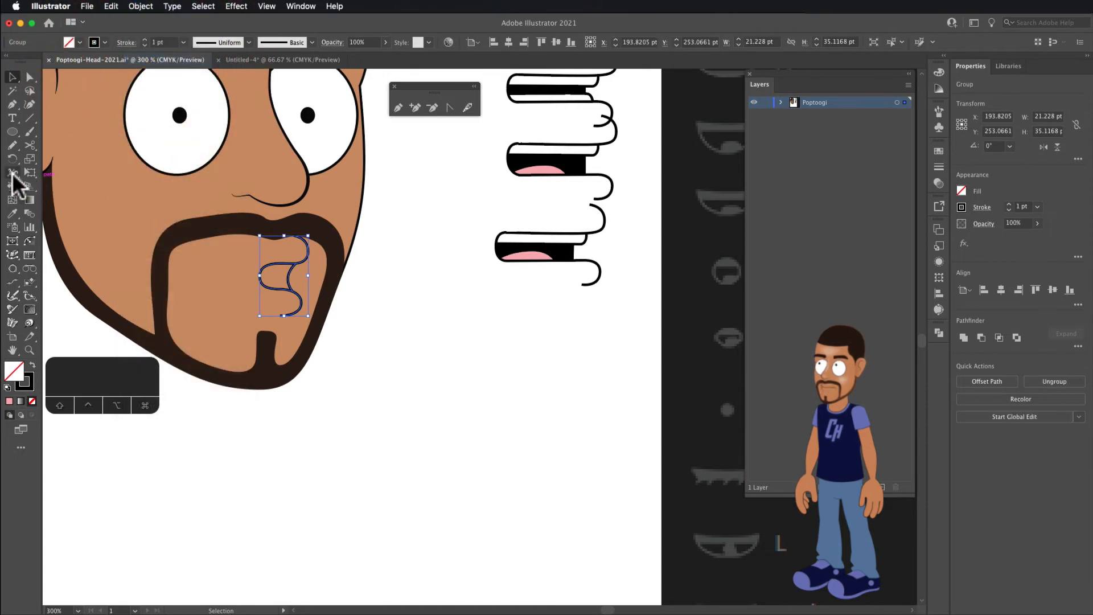
Fill the closed mouth opening with black using the Live Paint Bucket and deselect the mouth
click(13, 186)
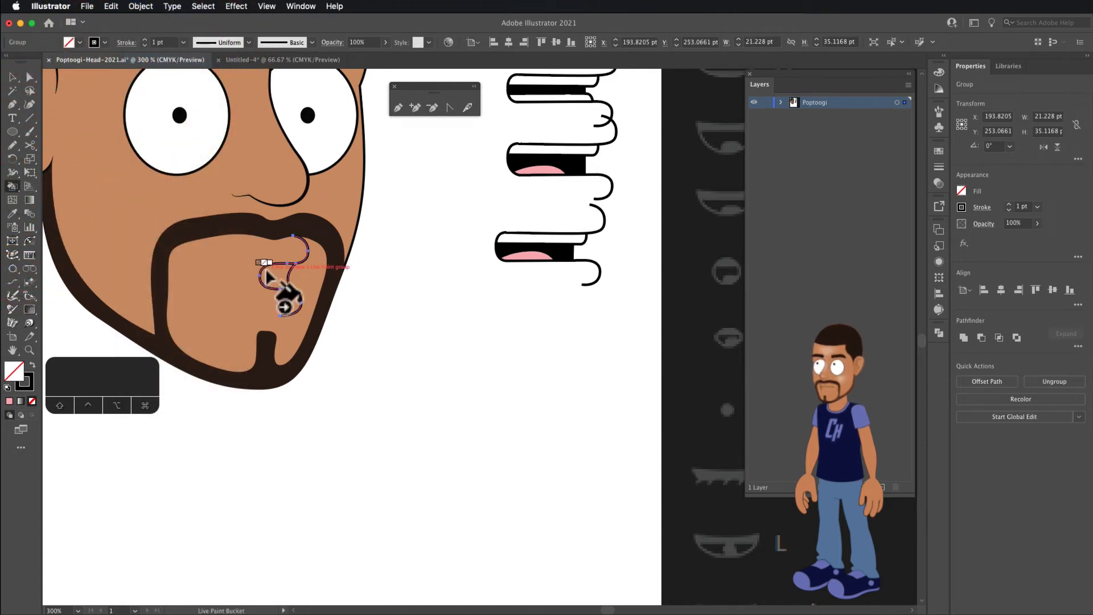
key(Right)
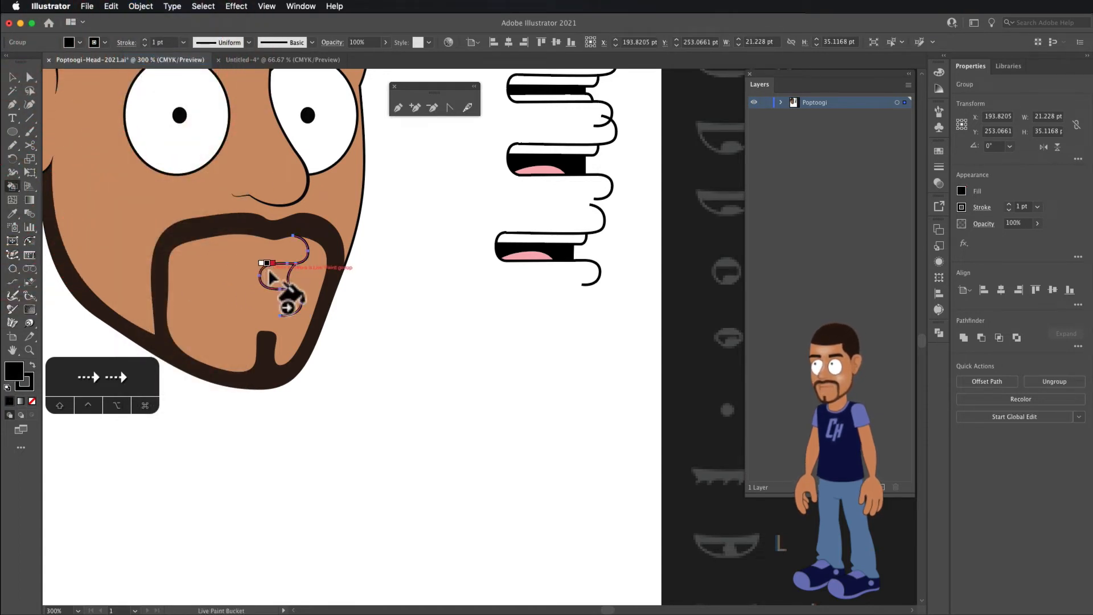
click(269, 274)
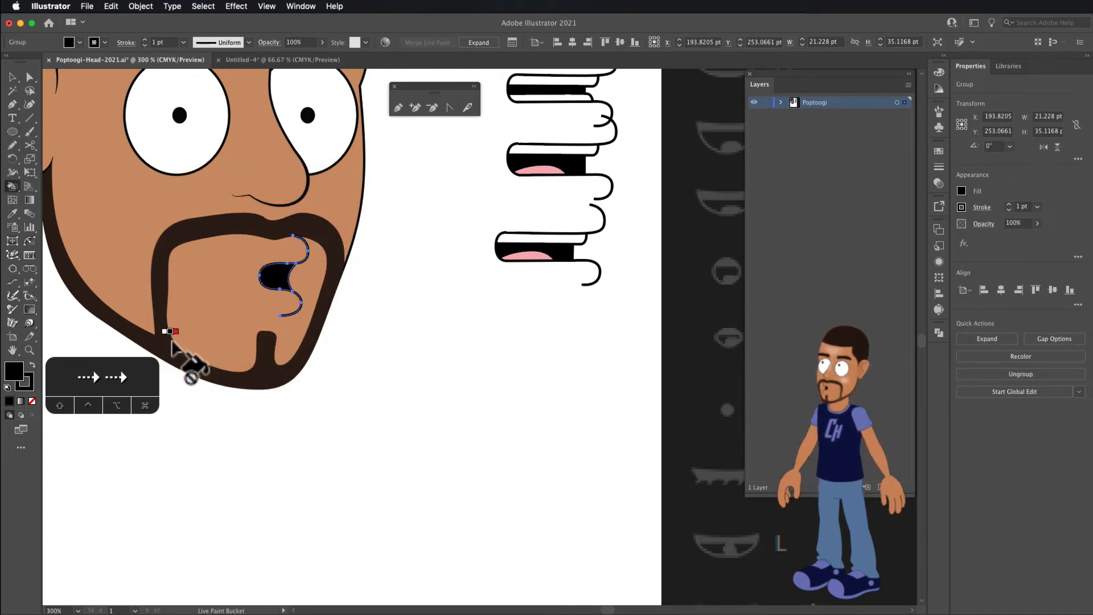
click(12, 104)
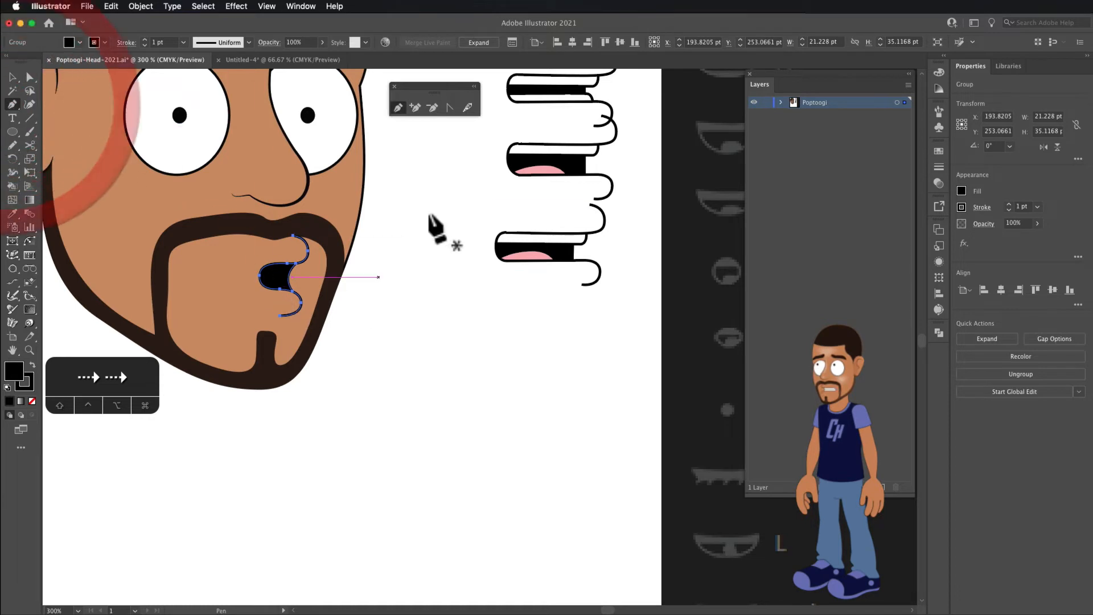
super+click(368, 325)
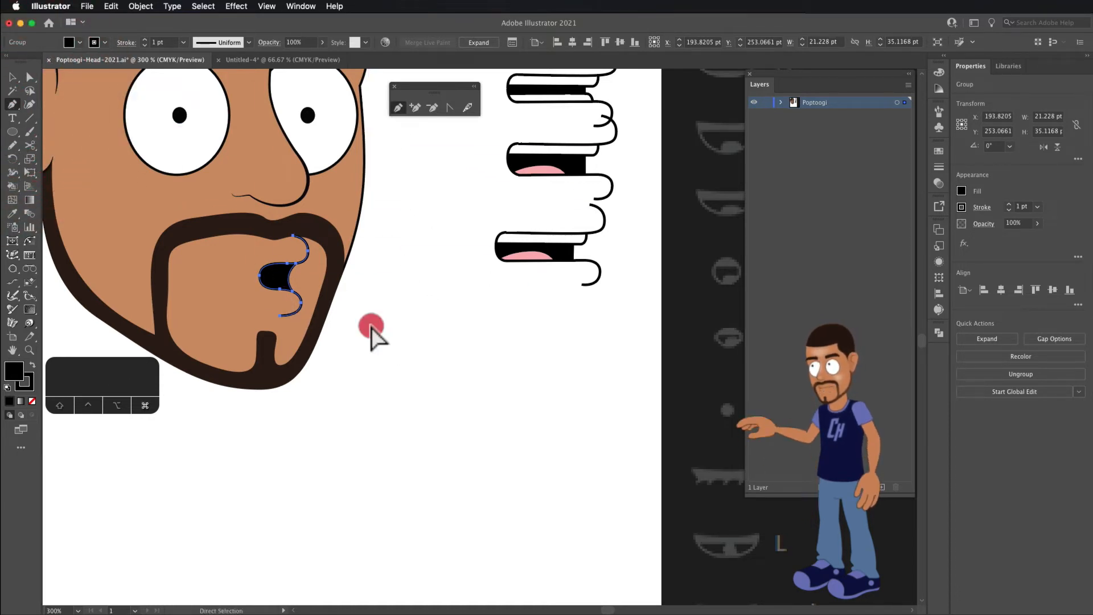
Sample the pink tongue fill from the lowest stored mouth with the Eyedropper and set the stroke colour to black
scroll(288, 285, up, 2)
scroll(279, 299, down, 3)
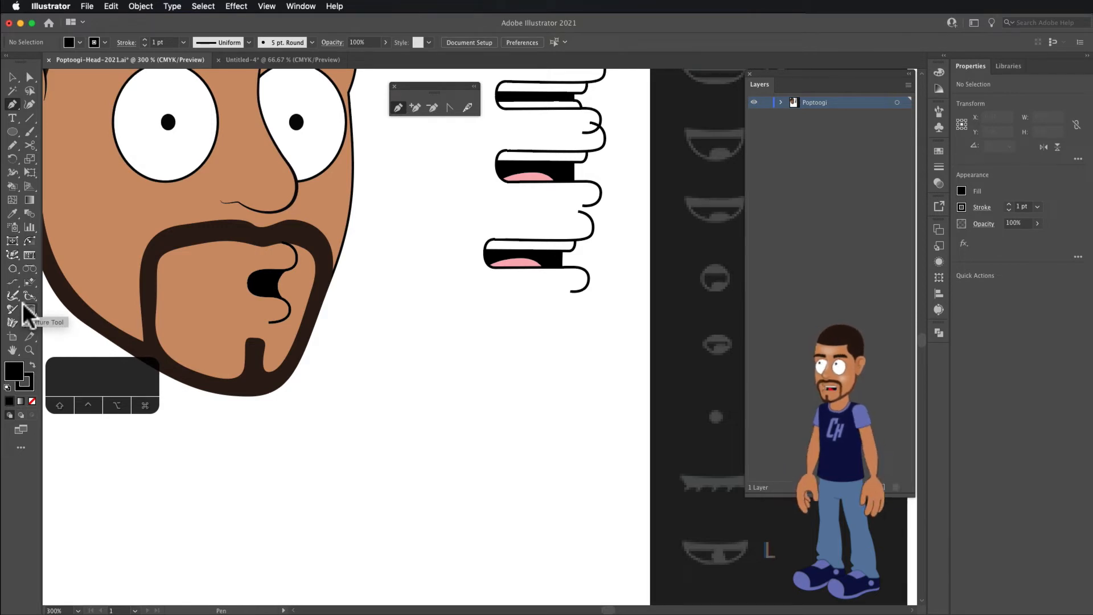
key(i)
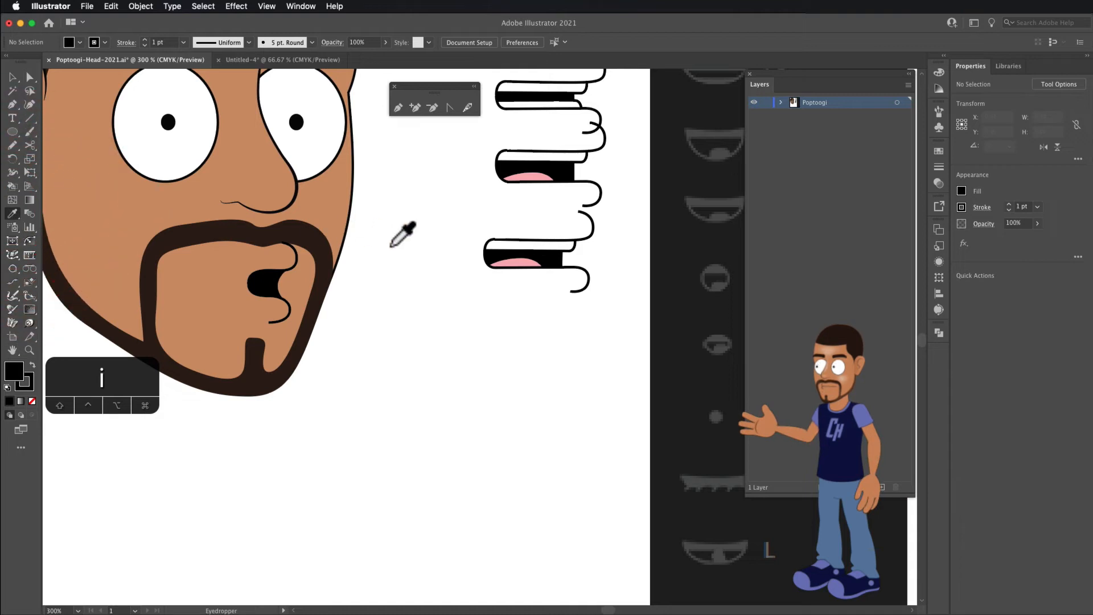
click(516, 261)
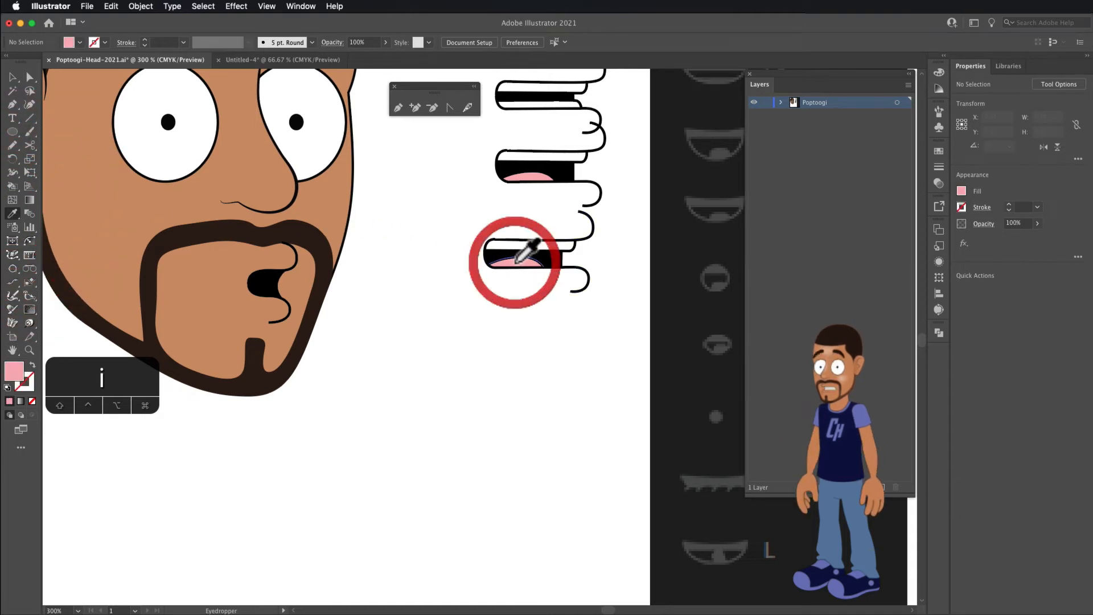
click(7, 389)
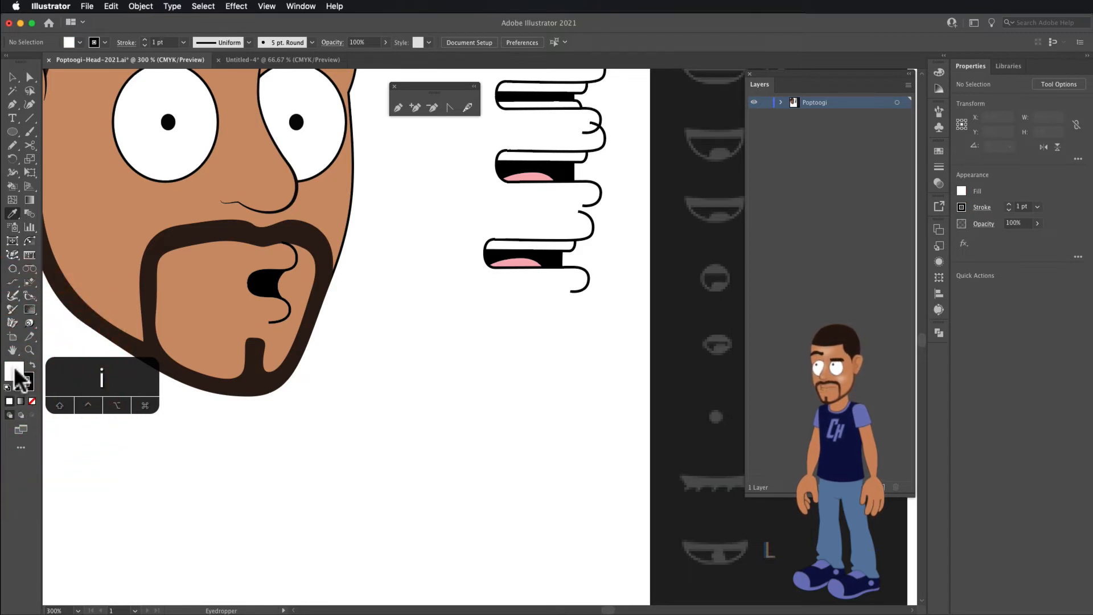
click(511, 262)
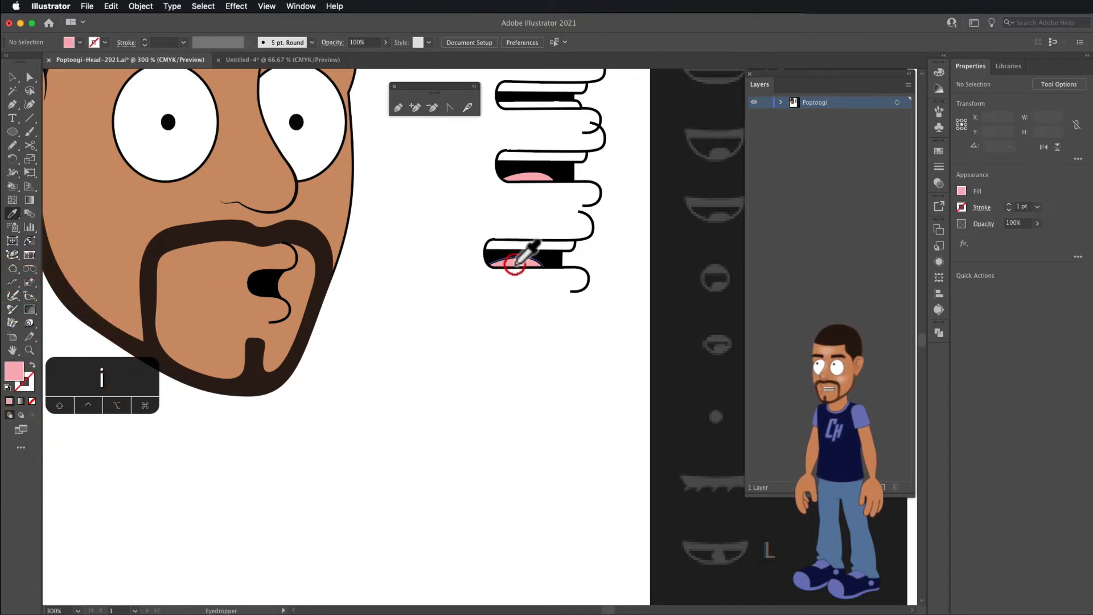
click(23, 384)
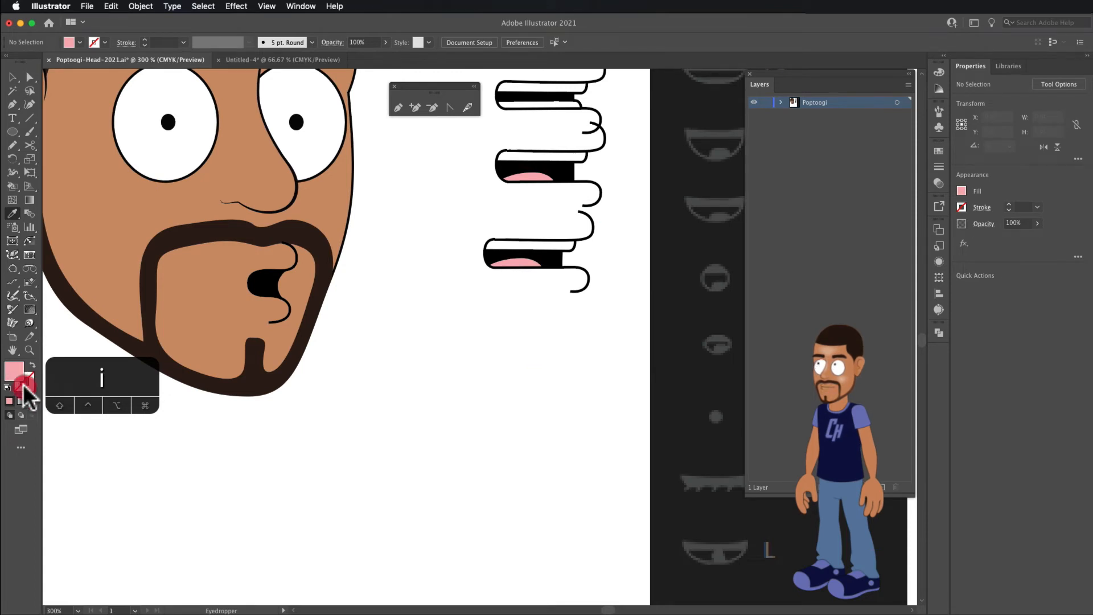
click(23, 384)
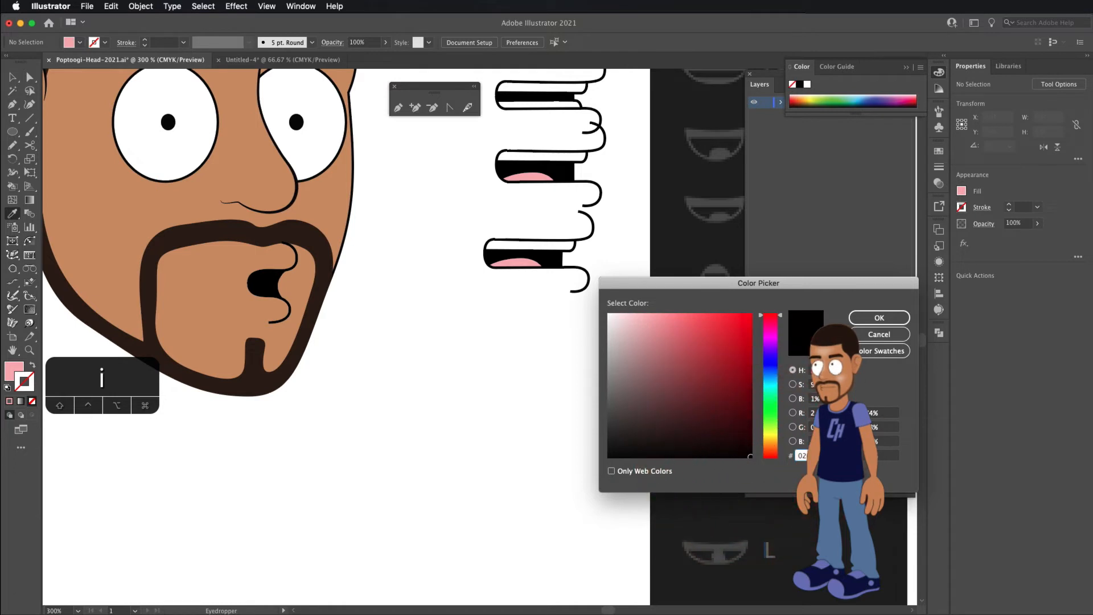
click(869, 316)
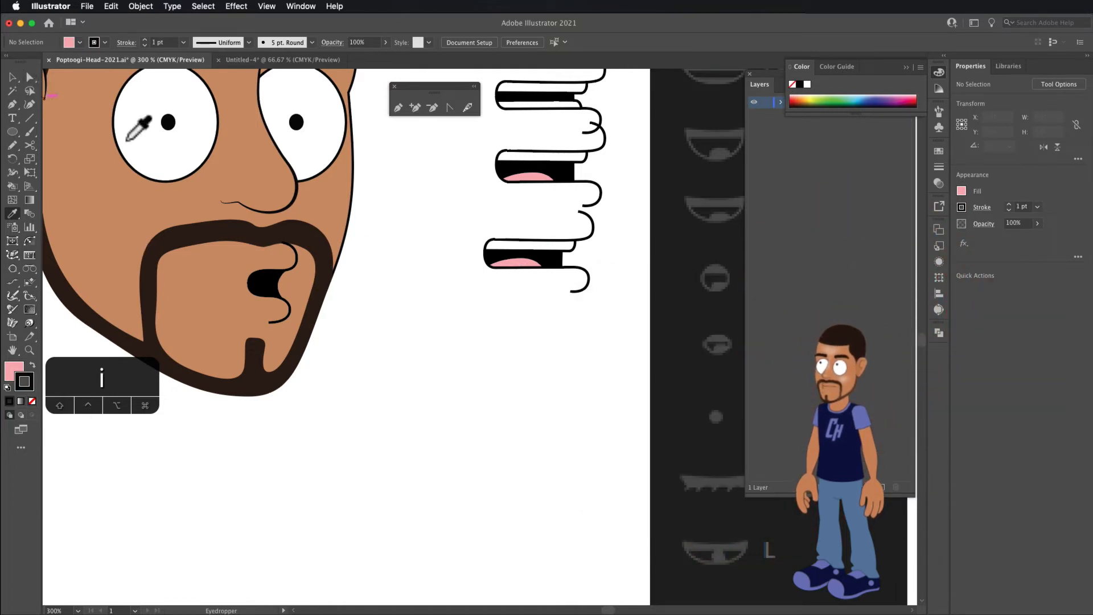
Draw a small closed tongue shape with the Pen tool along the lower edge of the black mouth opening
click(398, 107)
drag(220, 315, 322, 263)
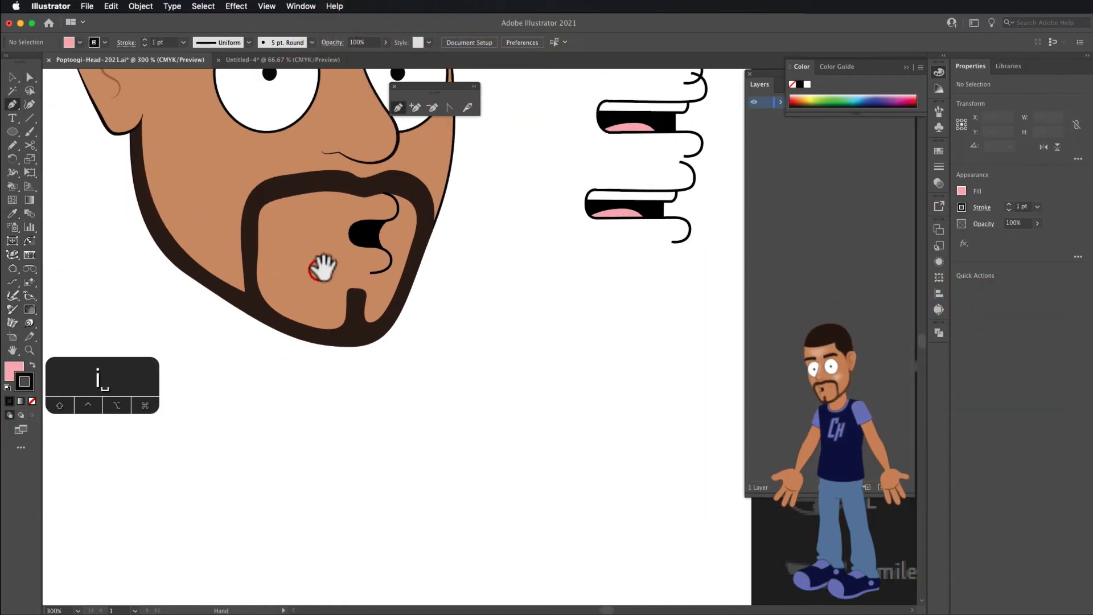
scroll(369, 261, up, 5)
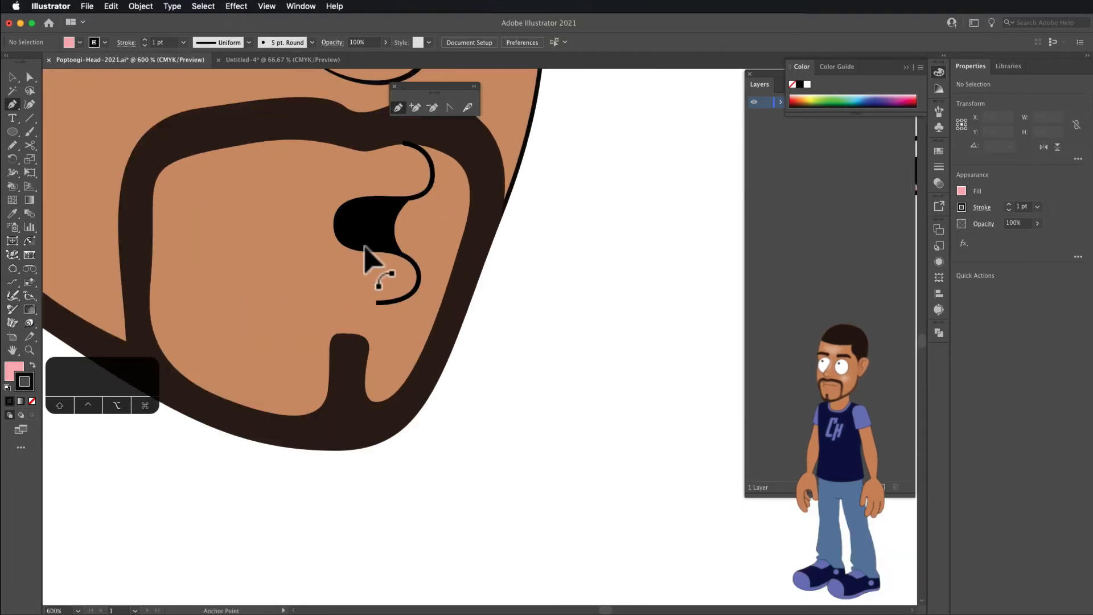
drag(386, 242, 434, 244)
click(332, 234)
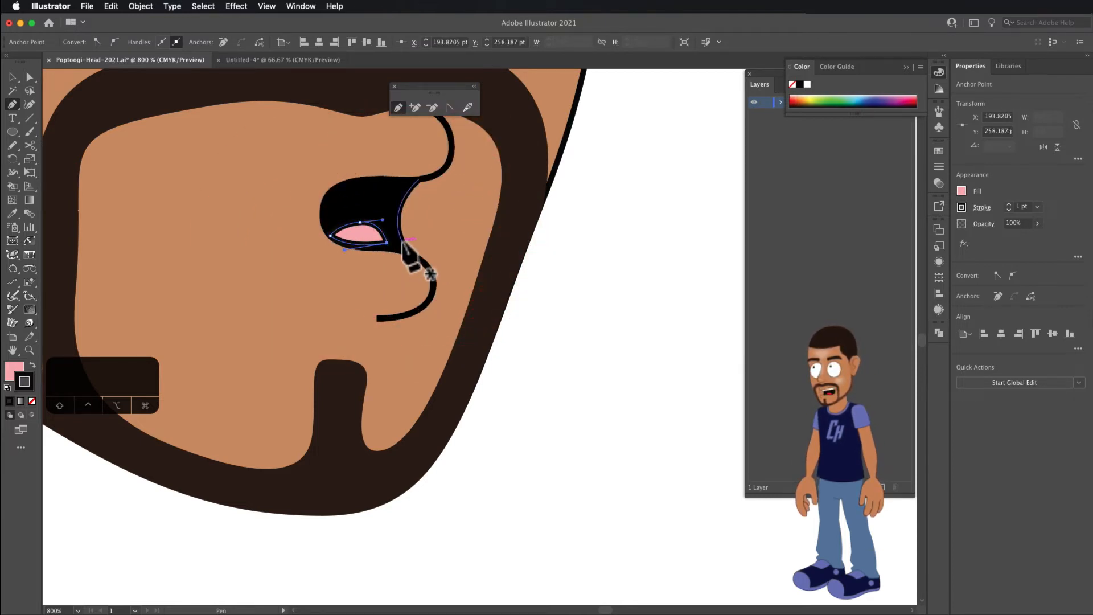
Fit the tongue to the mouth's lower edge by moving its right corner to X 194.37, Y 258.49 pt and nudging its left and top anchors
key(a)
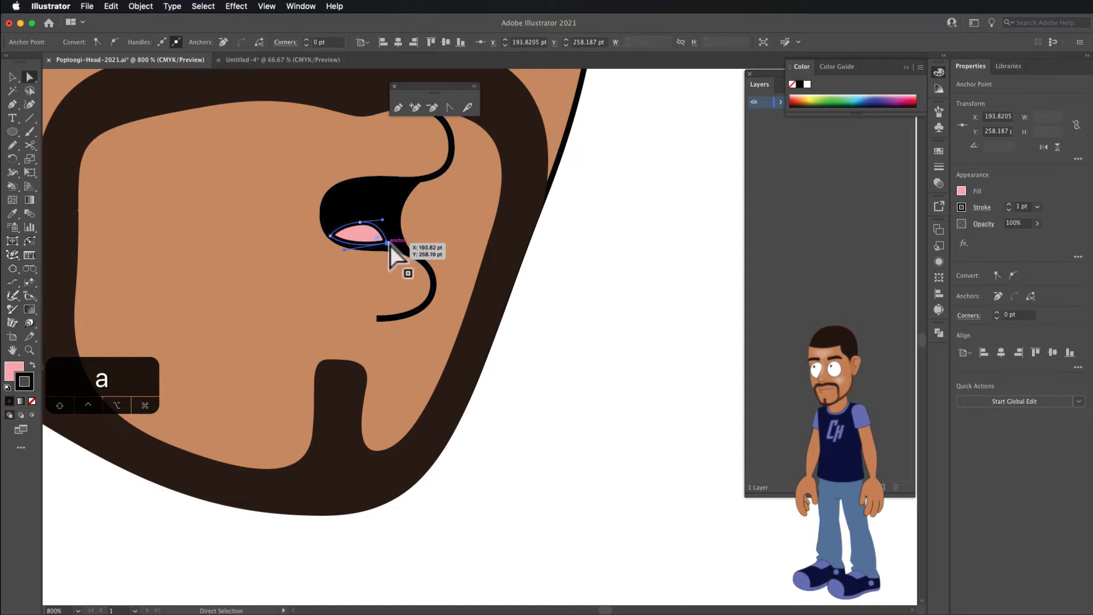
drag(389, 245, 391, 247)
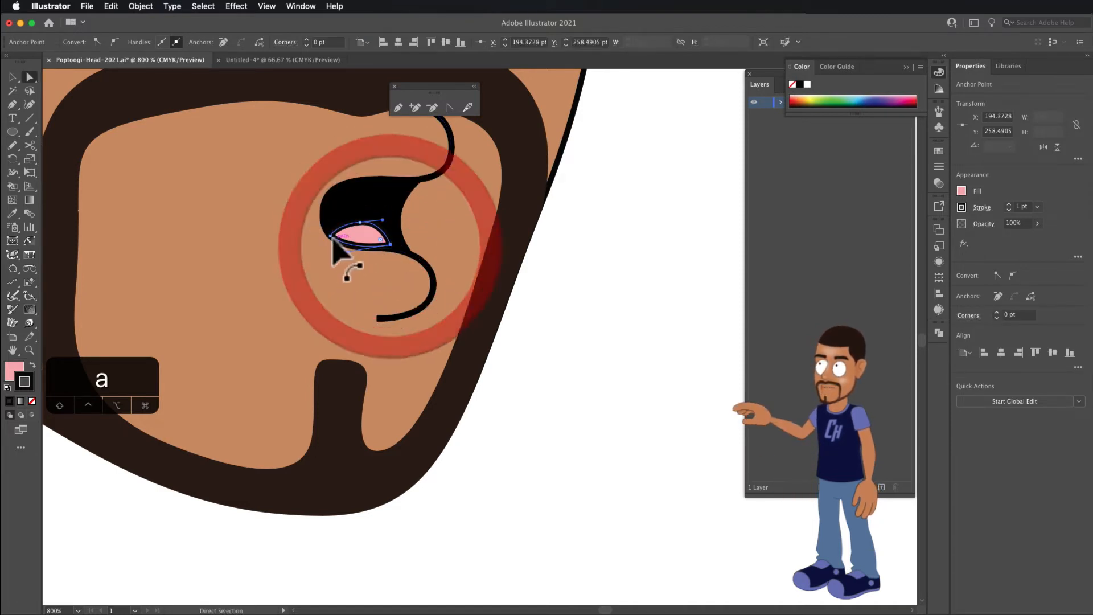
drag(329, 233, 329, 236)
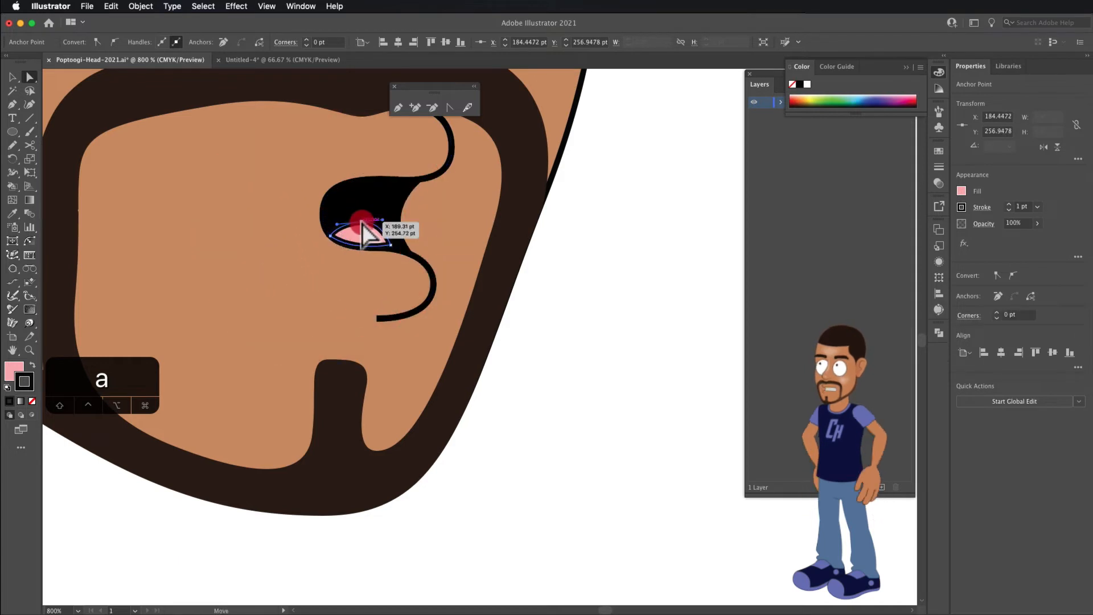
Select the painted mouth together with the tongue on the face and group them
scroll(379, 251, down, 3)
scroll(378, 251, down, 2)
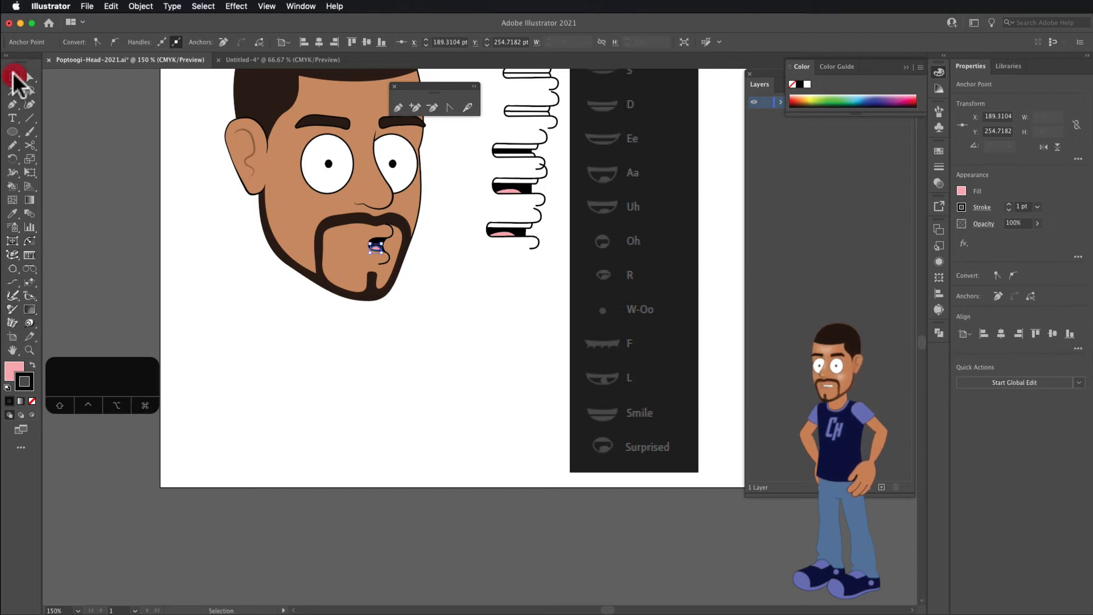
click(14, 76)
drag(344, 214, 410, 278)
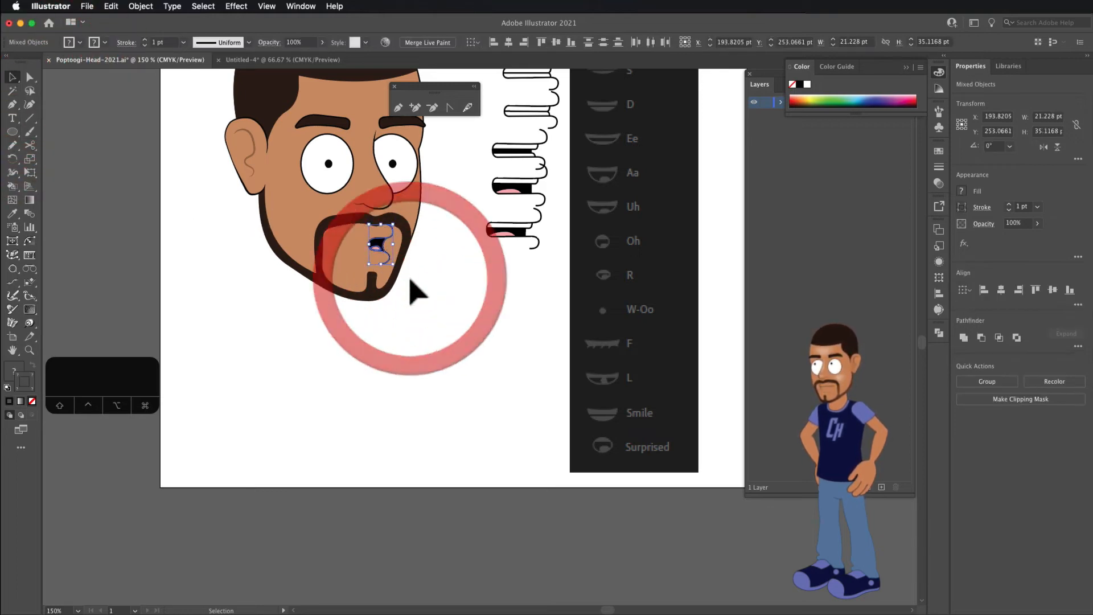
click(137, 5)
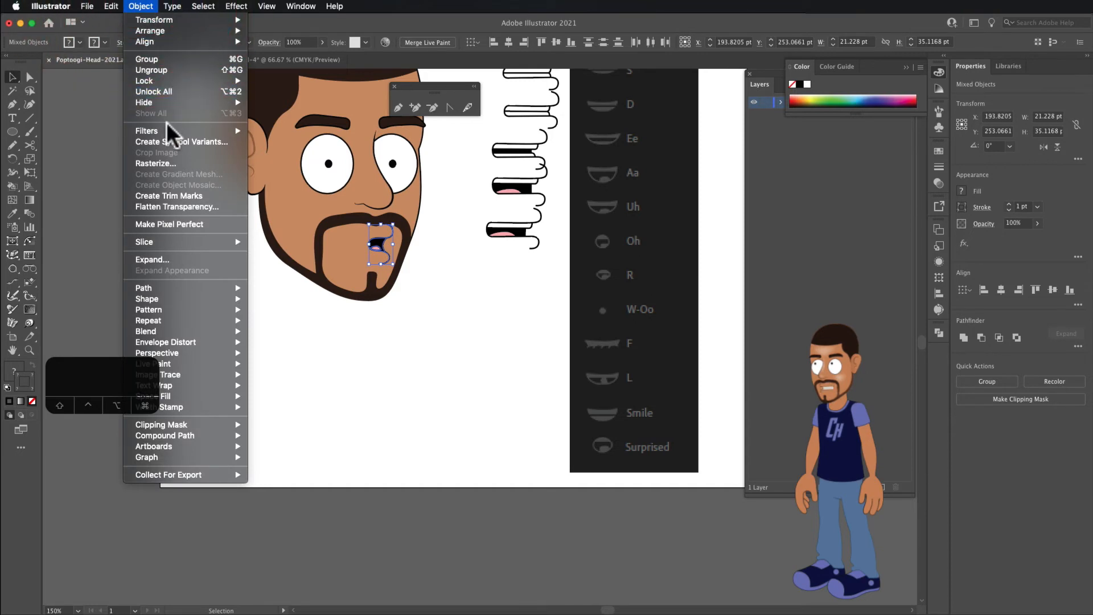
click(146, 59)
Move the finished mouth group below the stored mouths at about X 325.5, Y 282.7 pt, and place a copy back inside the goatee
drag(378, 244, 530, 279)
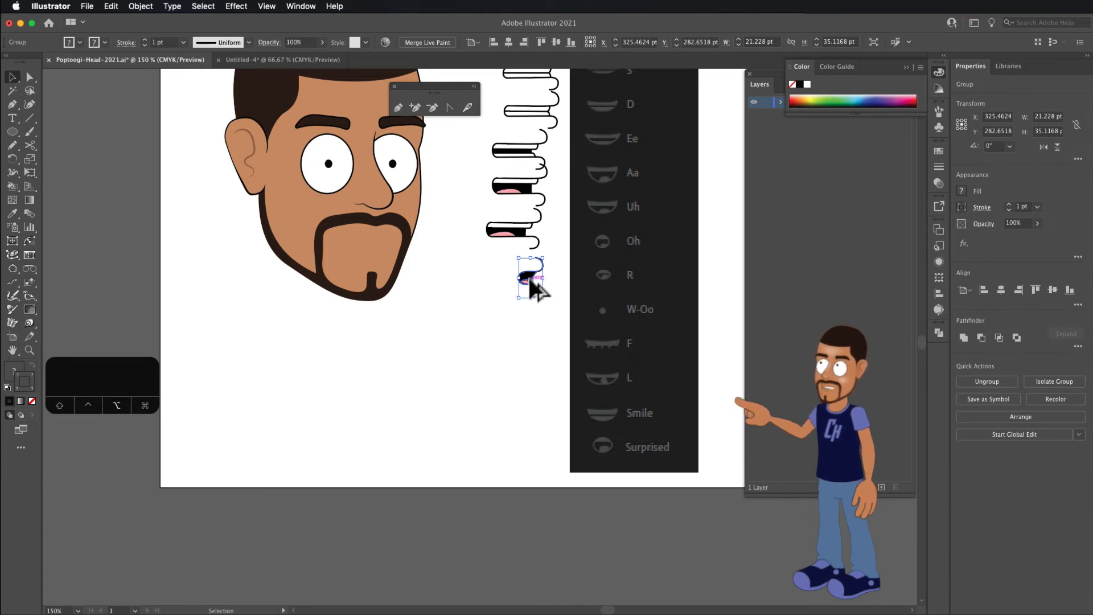
drag(534, 289, 369, 246)
scroll(370, 246, up, 4)
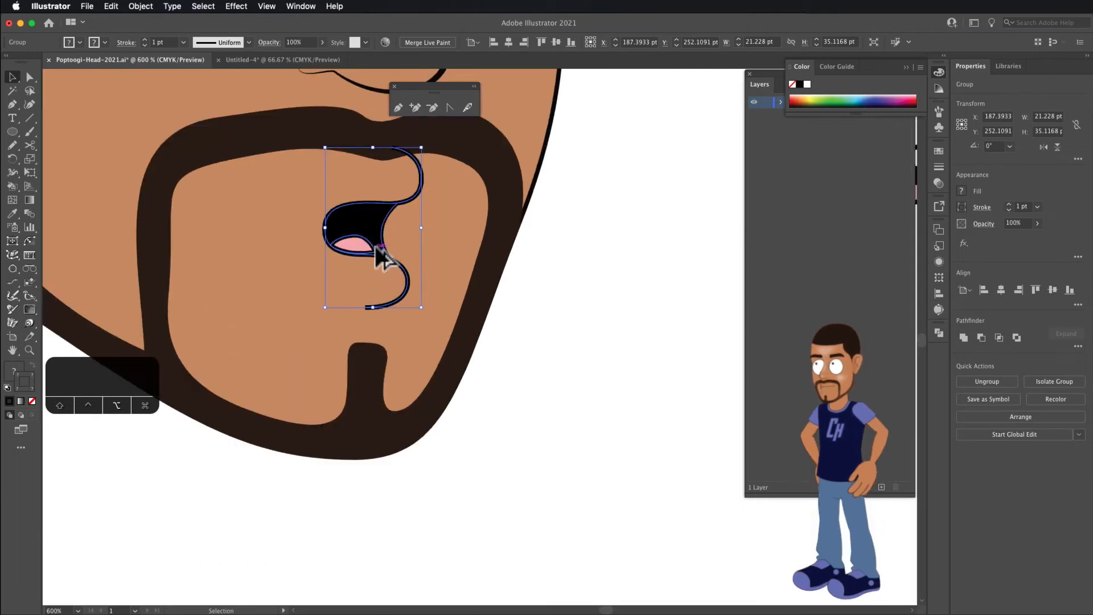
scroll(380, 257, up, 1)
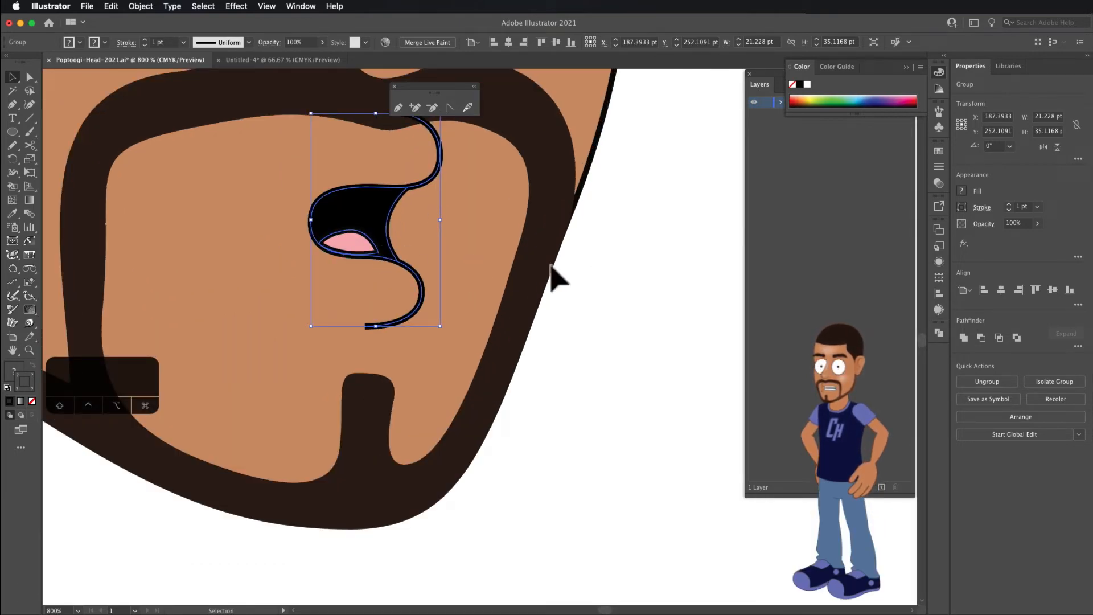
Raise the mouth's lower lip line together with the tongue, making the whole mouth about 33.5 pt high
click(585, 290)
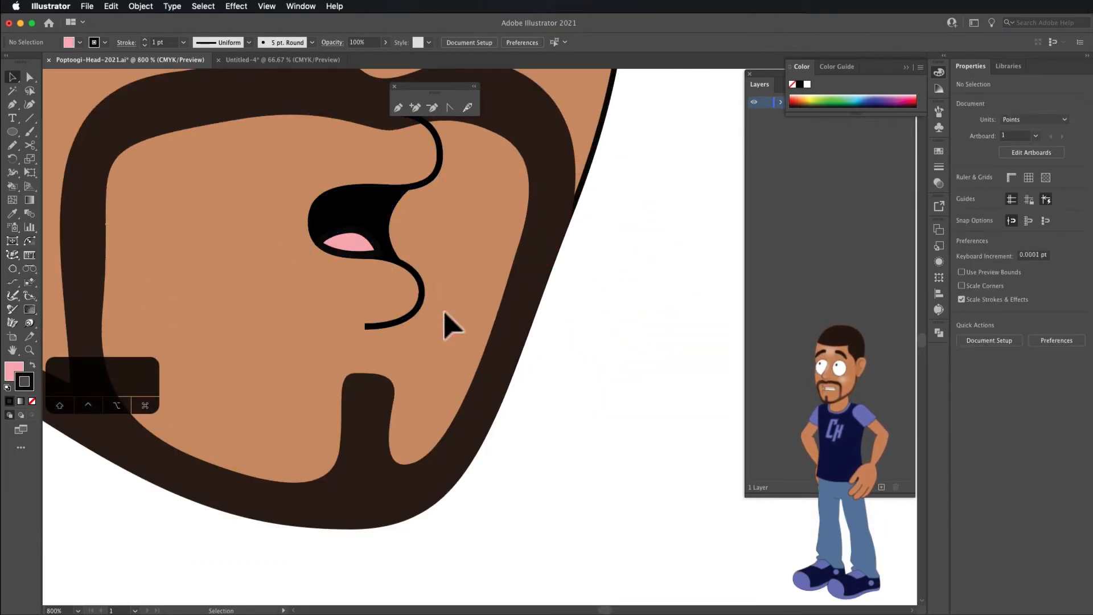
key(a)
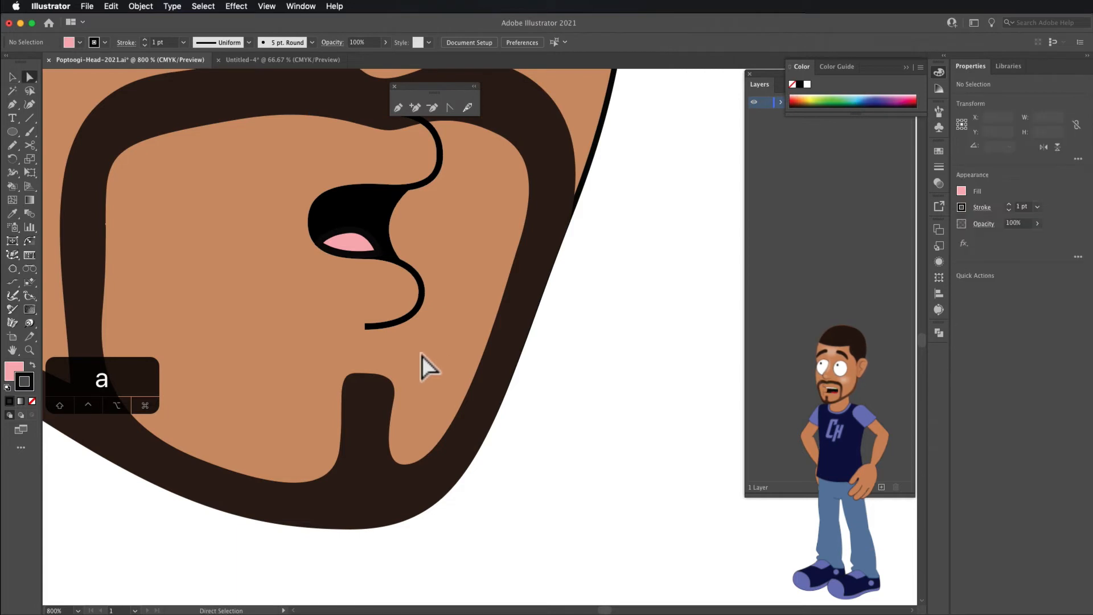
click(291, 231)
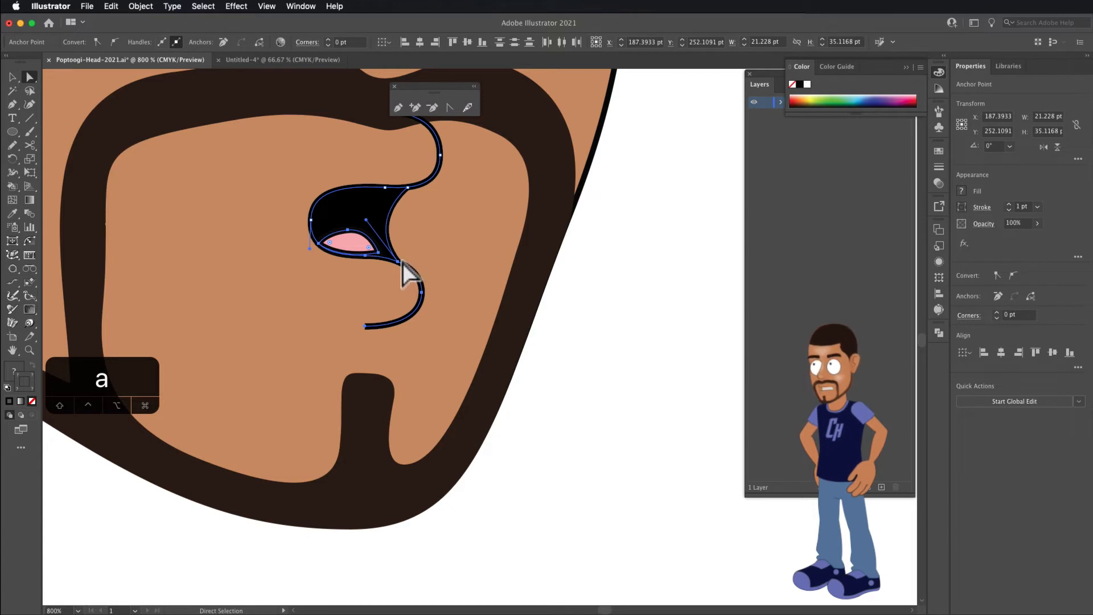
drag(398, 262, 401, 256)
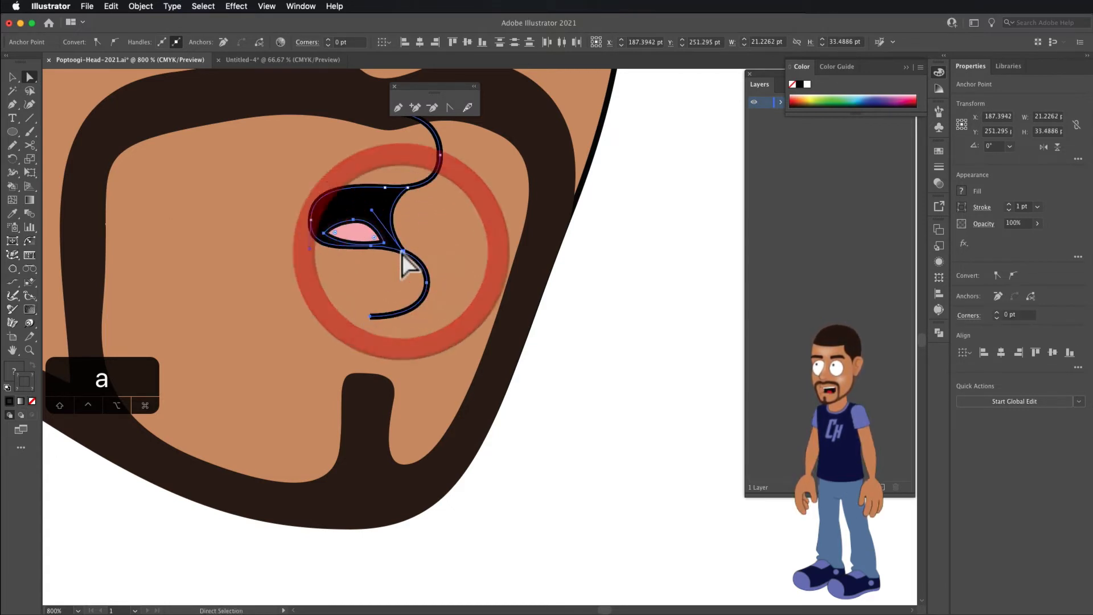
click(568, 357)
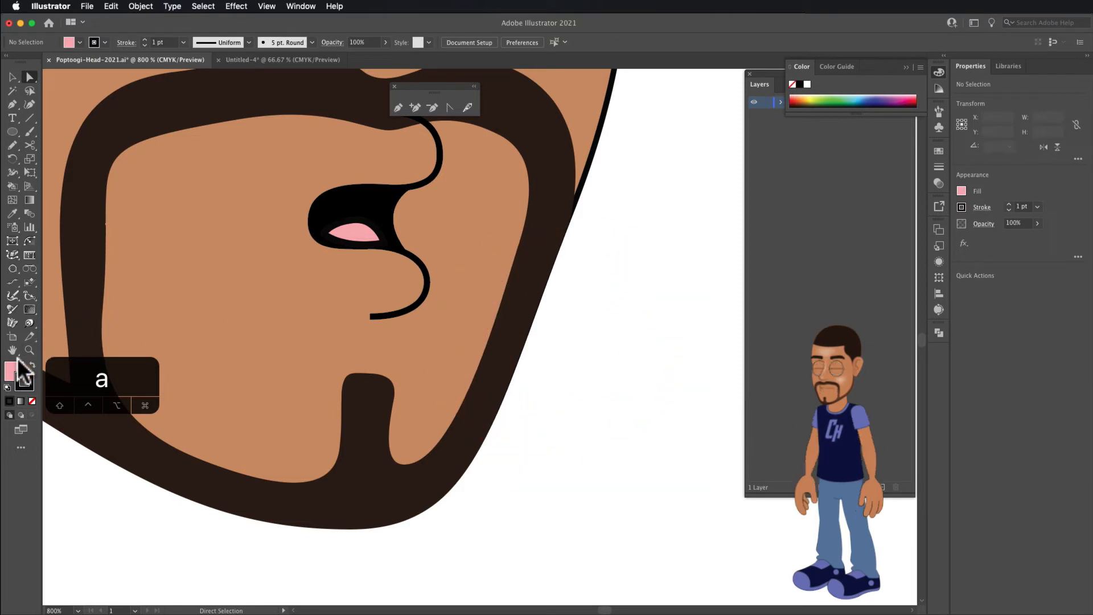
Draw a closed four-cornered teeth shape in default white fill and black stroke along the mouth opening's upper edge with the Pen tool
click(7, 387)
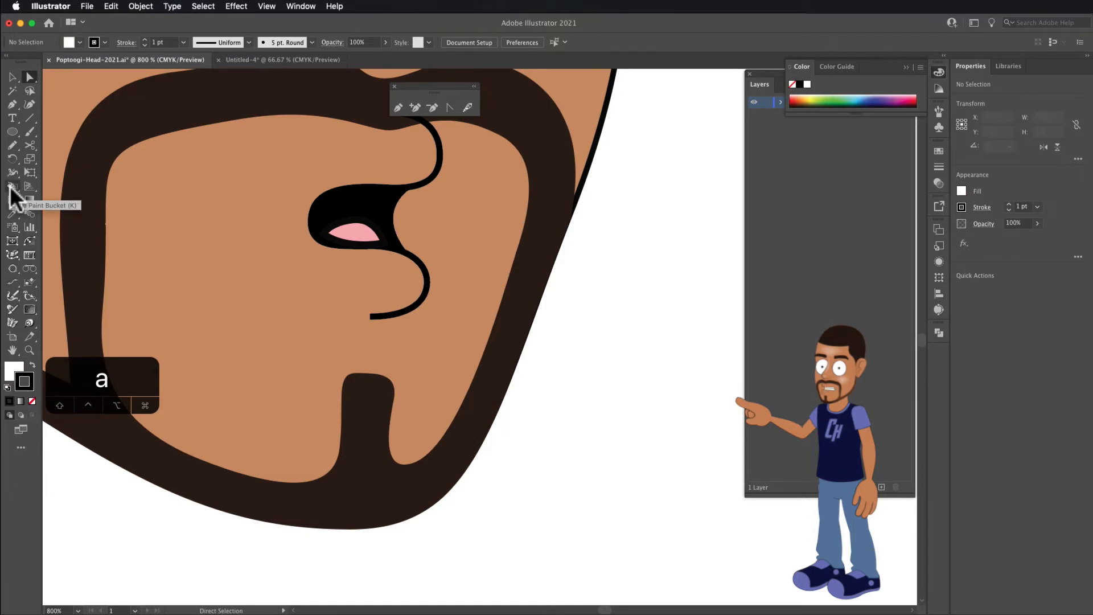
click(397, 108)
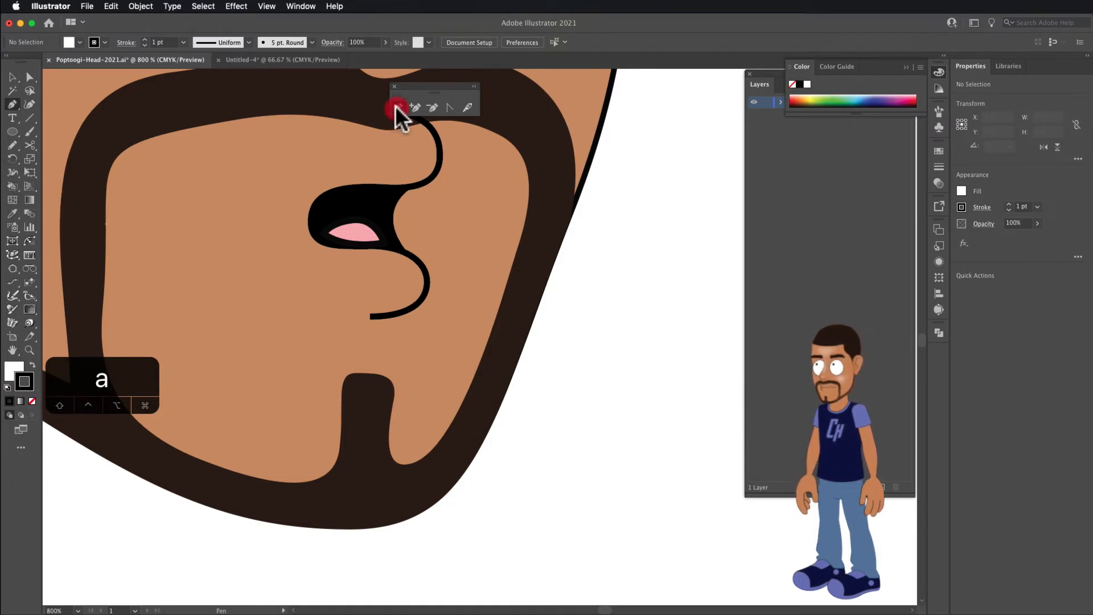
click(408, 189)
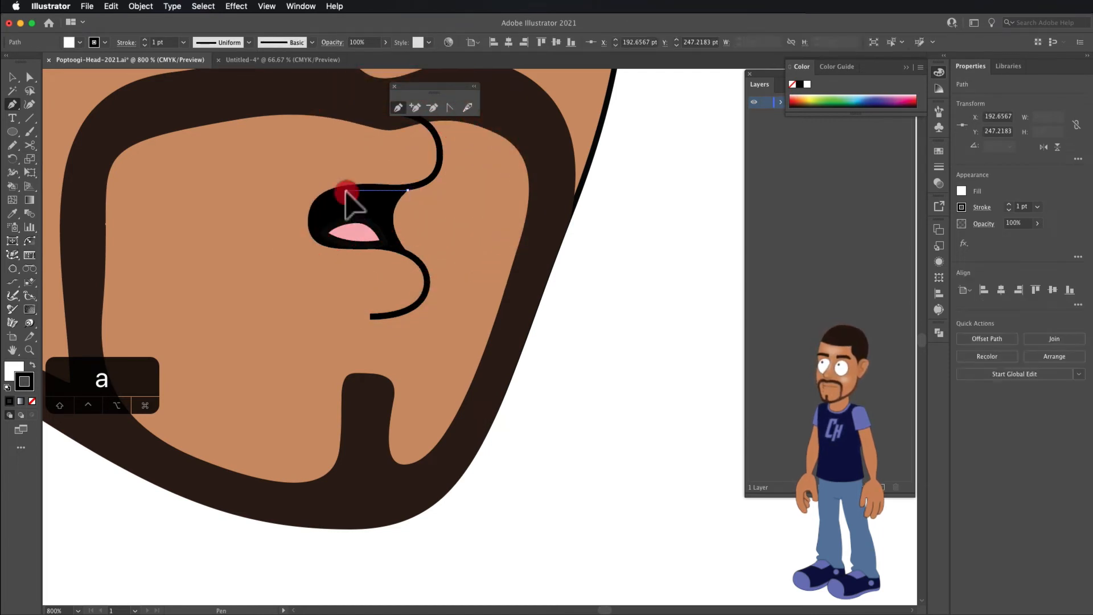
drag(346, 190, 340, 203)
click(331, 203)
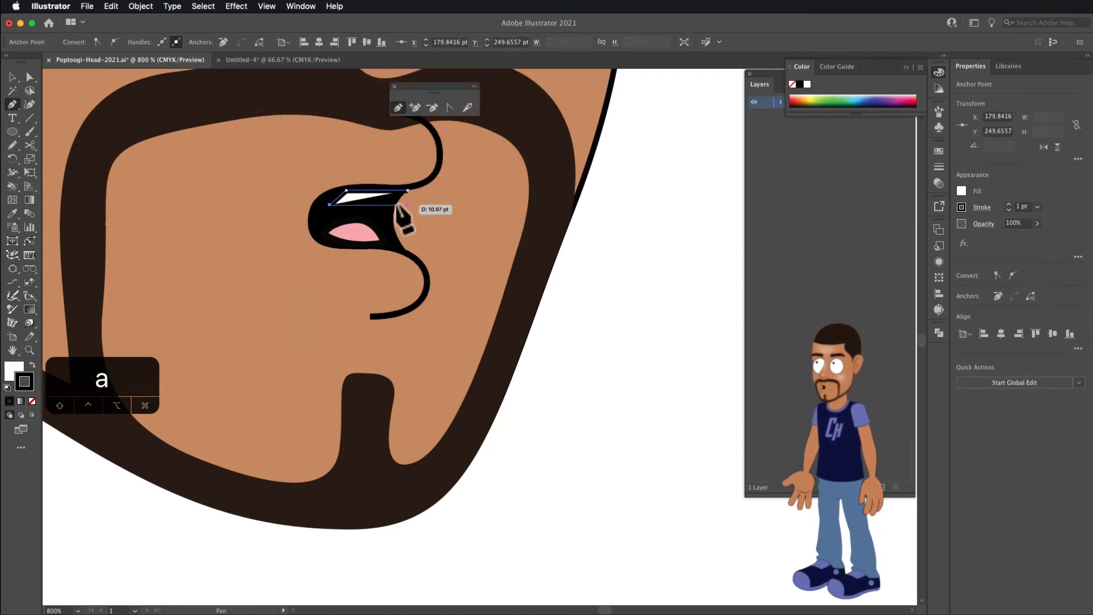
click(396, 203)
click(407, 190)
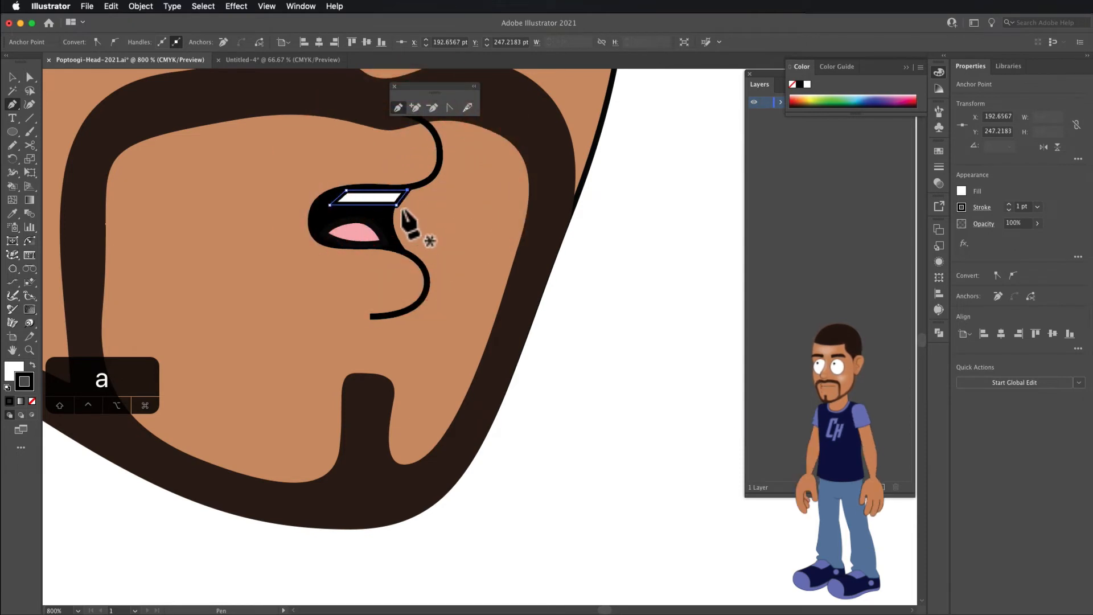
Curve the teeth's lower corners and left end, and move the lower-left anchor to about X 178.9, Y 249.3 pt
click(448, 106)
drag(396, 205, 409, 204)
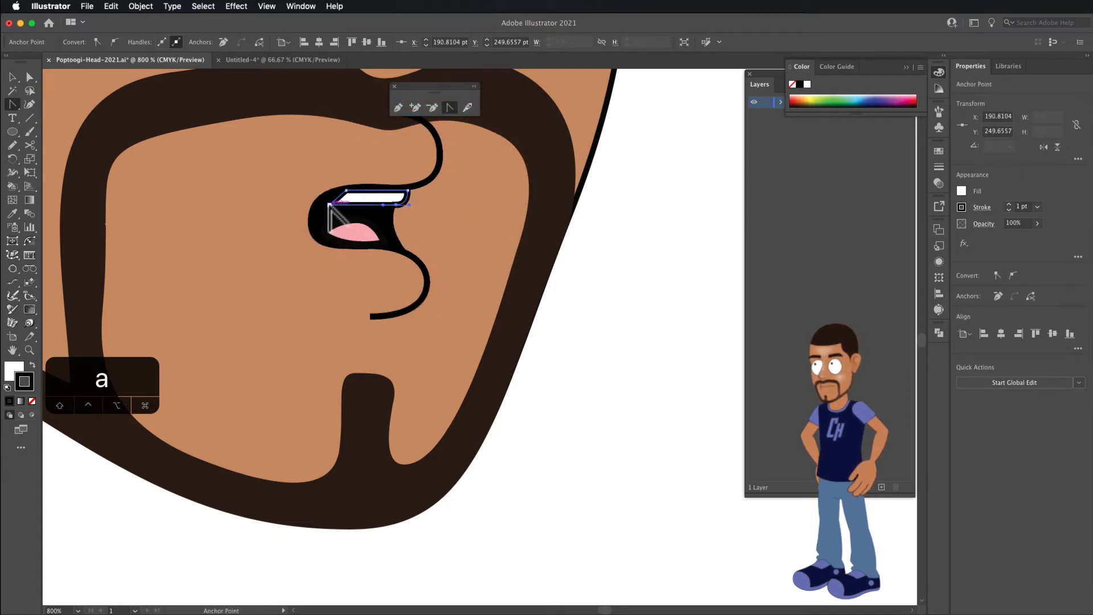
drag(329, 203, 344, 196)
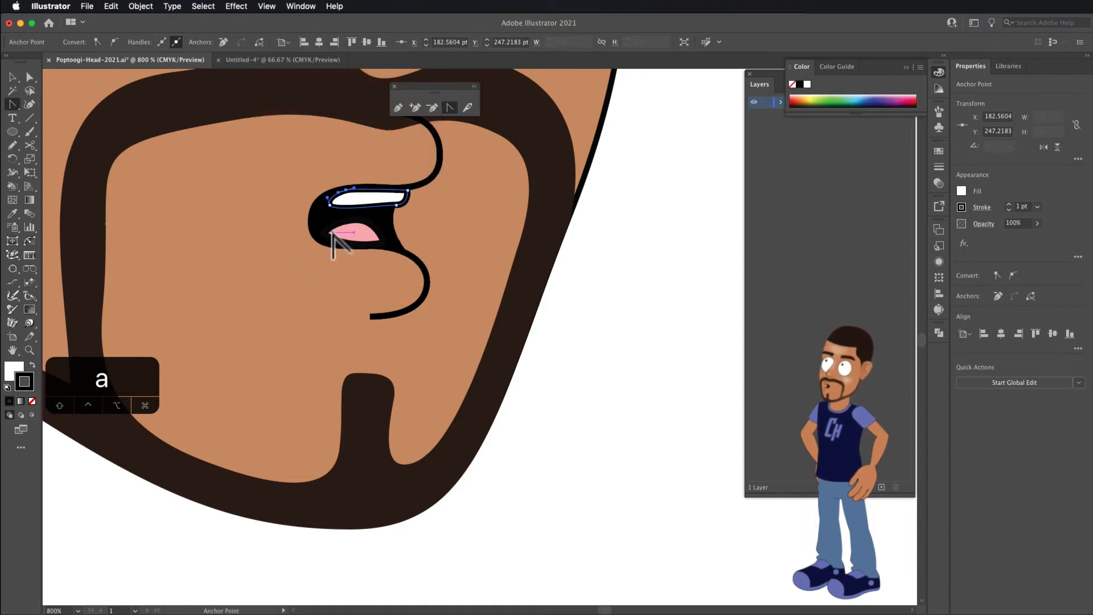
key(a)
click(330, 203)
drag(330, 206, 332, 191)
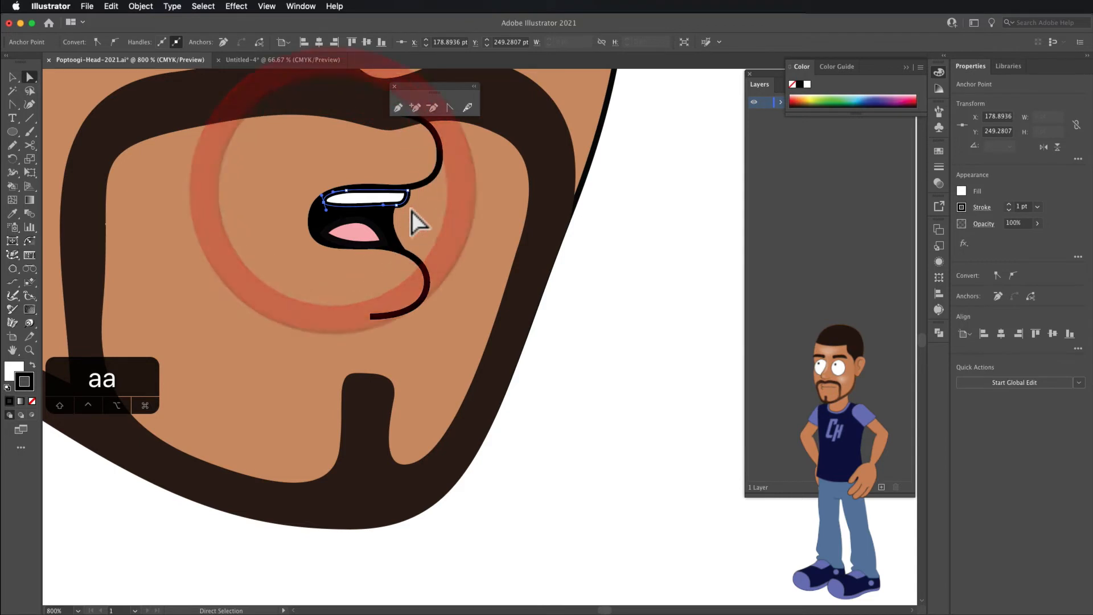
Fit the tongue to the mouth's lower-left edge by moving its anchors, with the right corner at about X 186.1, Y 255.7 pt
click(324, 233)
drag(324, 233, 367, 244)
click(354, 221)
click(367, 243)
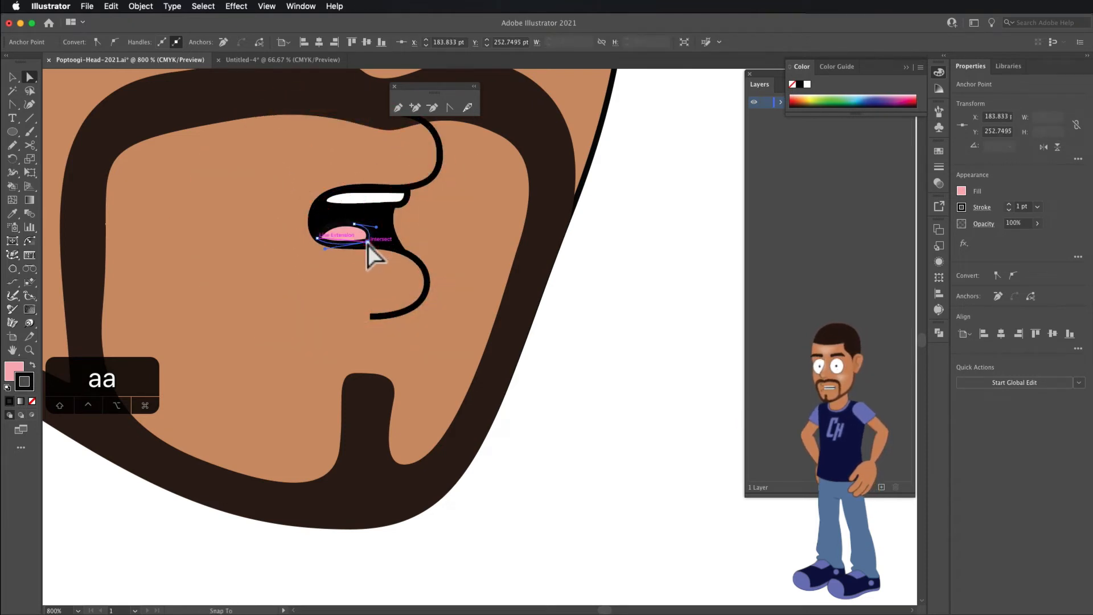
Group the mouth with its teeth and tongue and move it below the stored Oh mouth at about X 318.2, Y 313.5 pt
scroll(367, 245, down, 2)
scroll(367, 245, down, 3)
scroll(365, 256, up, 2)
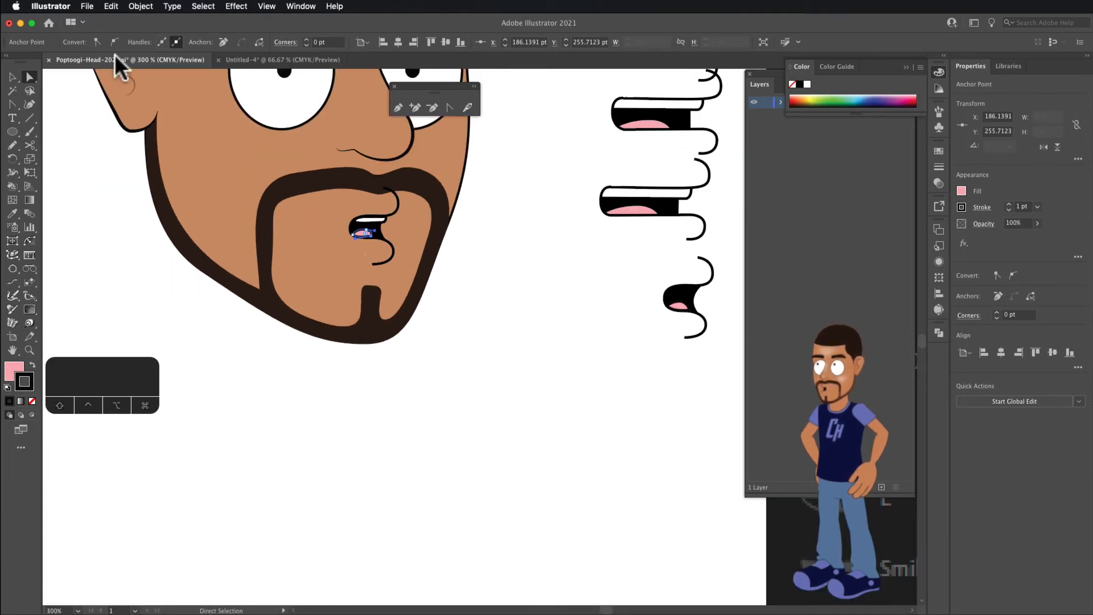
click(13, 77)
click(405, 248)
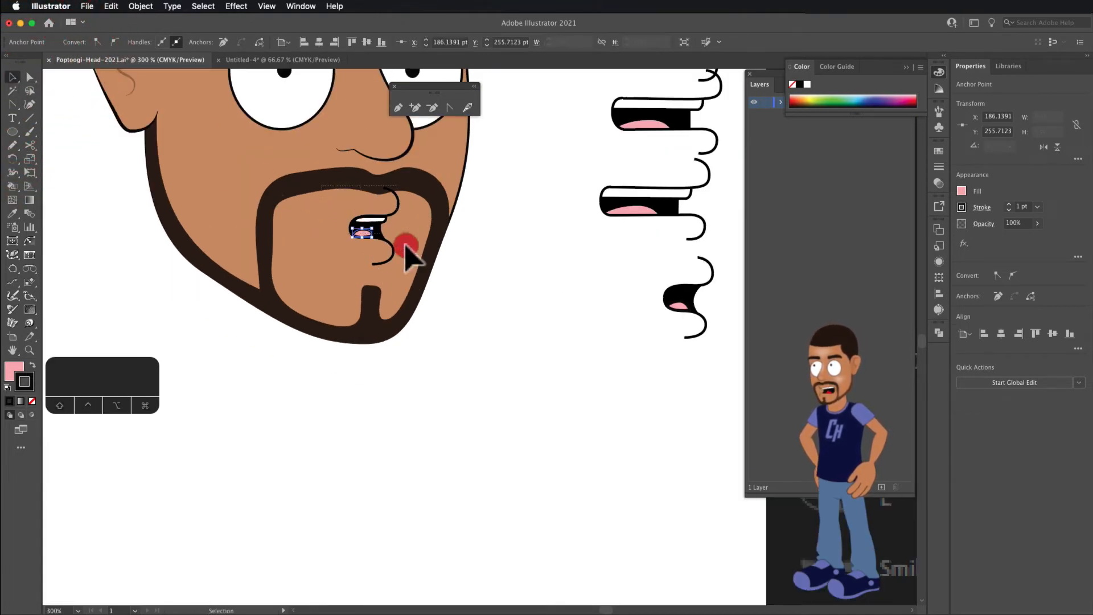
drag(406, 246, 422, 285)
click(143, 3)
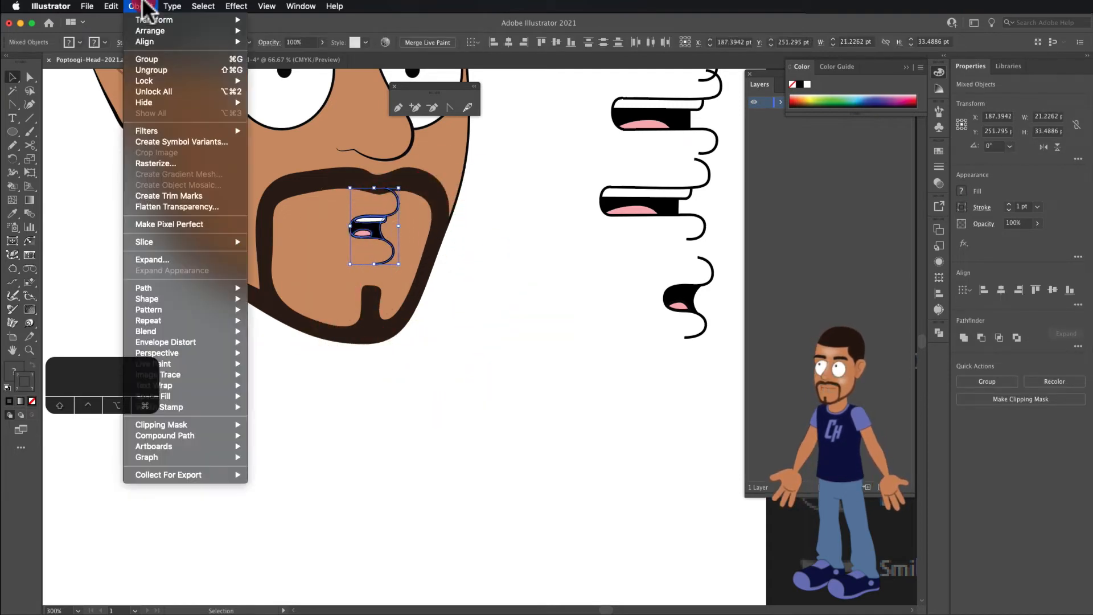
click(146, 60)
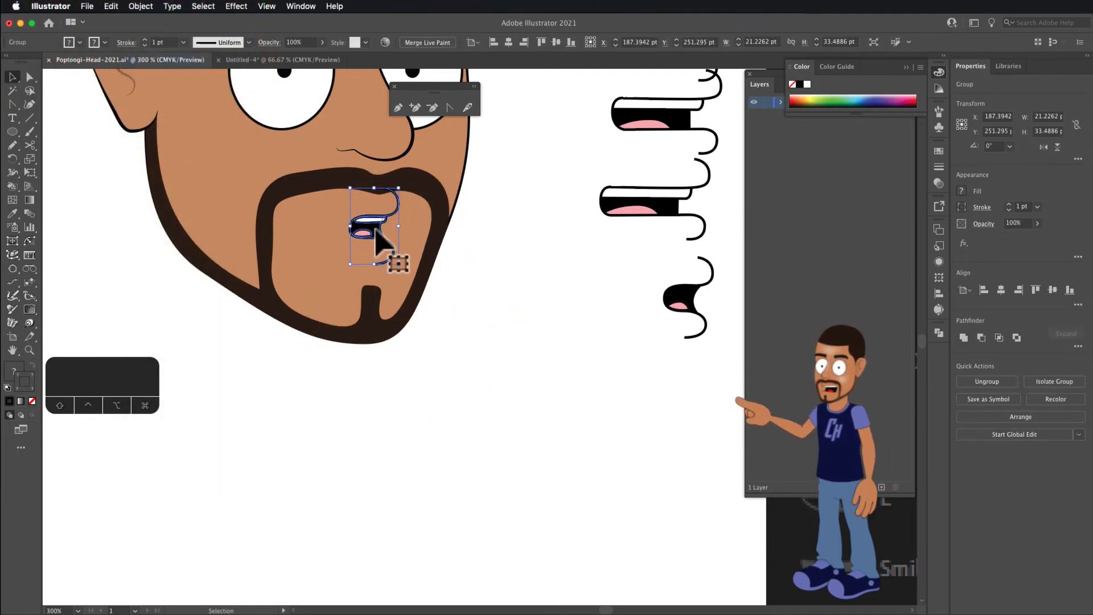
drag(376, 239, 660, 372)
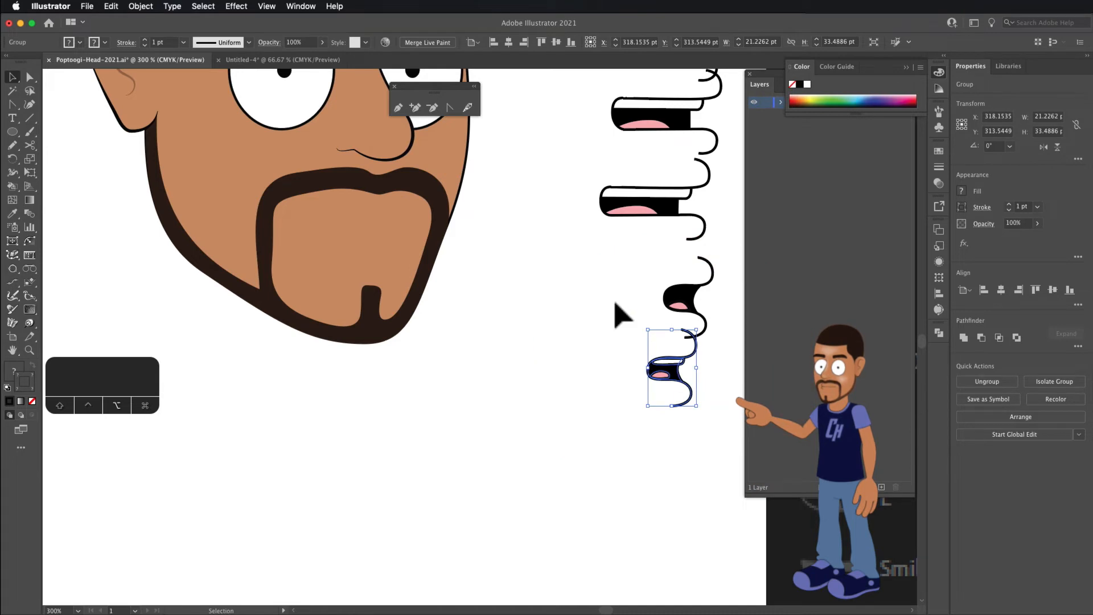
Place a copy of the stored Oh mouth inside the goatee at about X 190.4, Y 254.4 pt
scroll(615, 303, down, 2)
drag(613, 326, 471, 279)
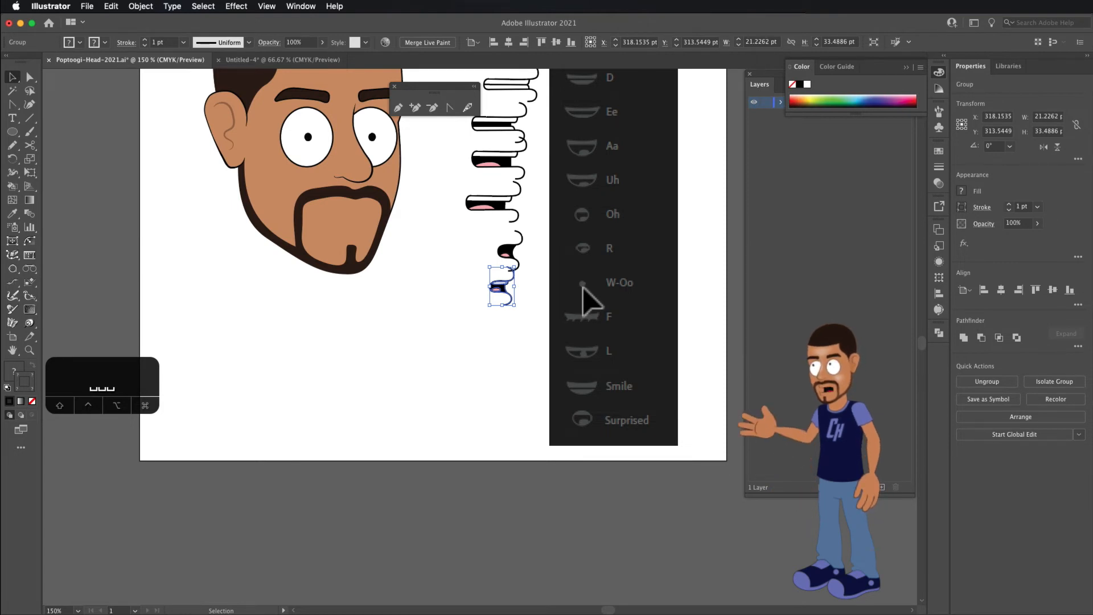
scroll(509, 243, up, 2)
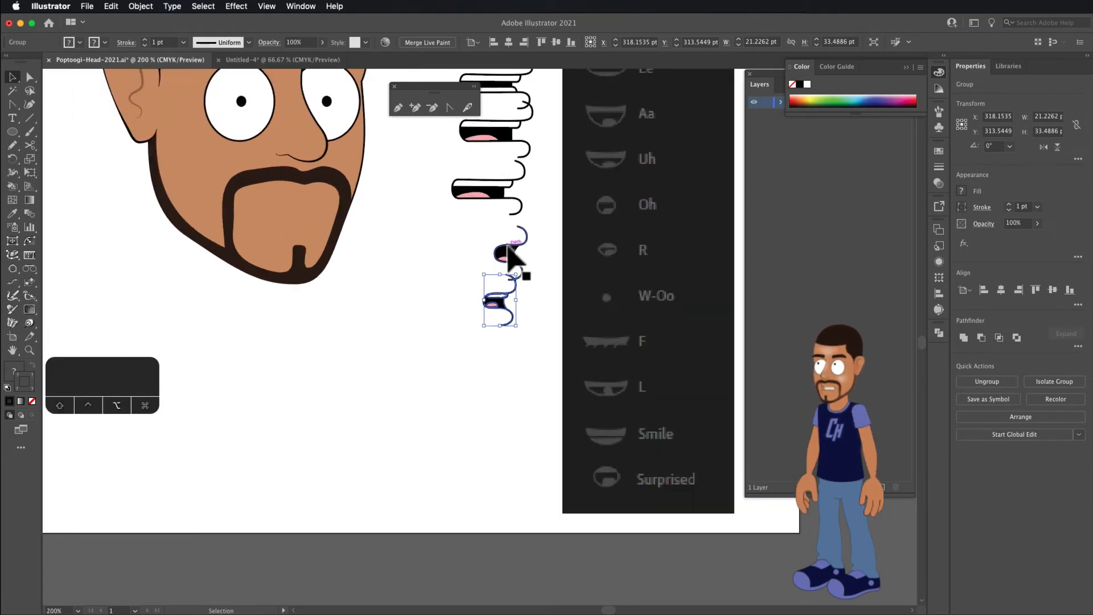
click(509, 256)
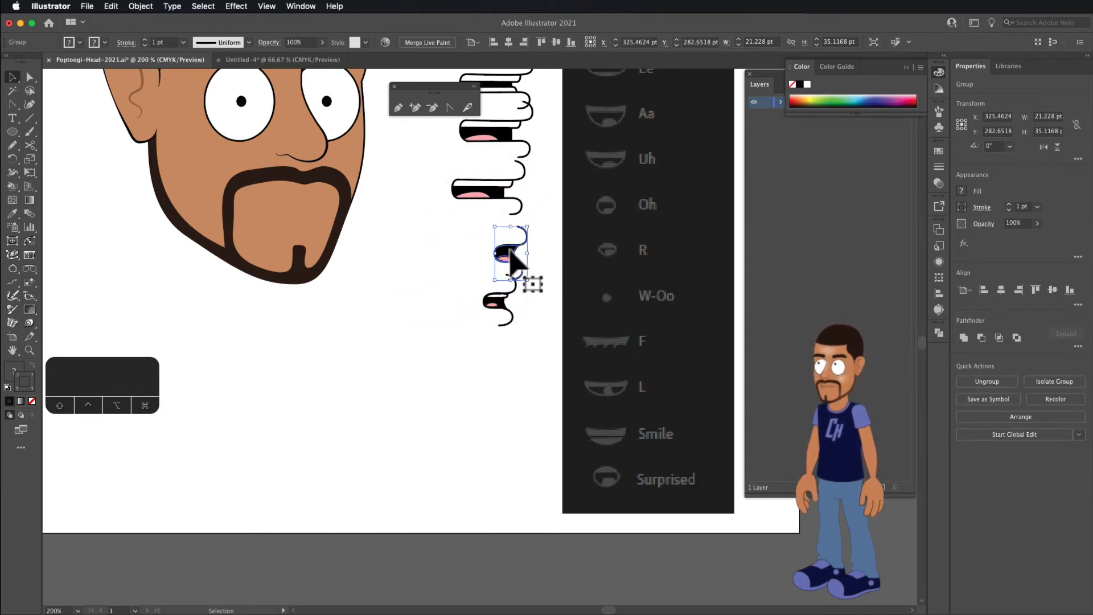
drag(510, 250, 302, 209)
Isolate the copied mouth group on the face and delete its pink tongue
key(super+equal)
key(super+equal)
key(super+equal)
key(super+equal)
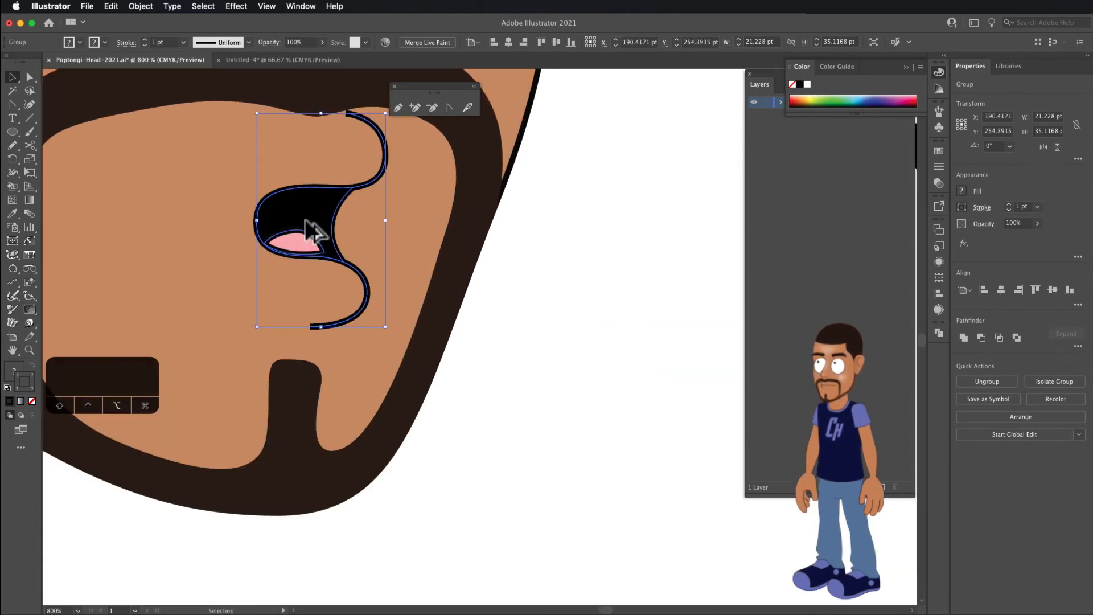
double_click(302, 249)
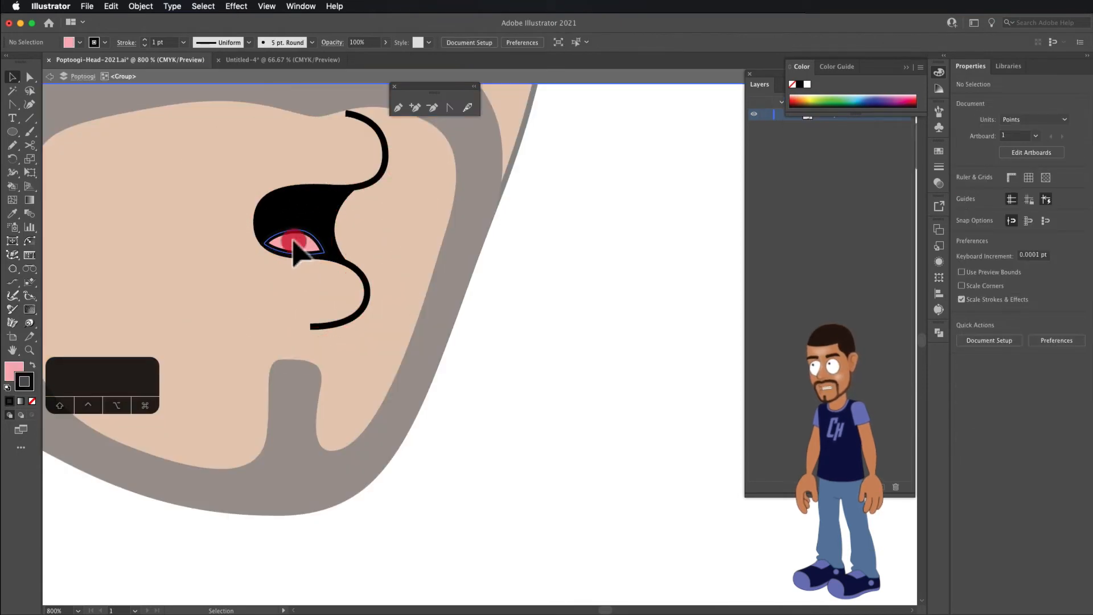
drag(302, 249, 400, 239)
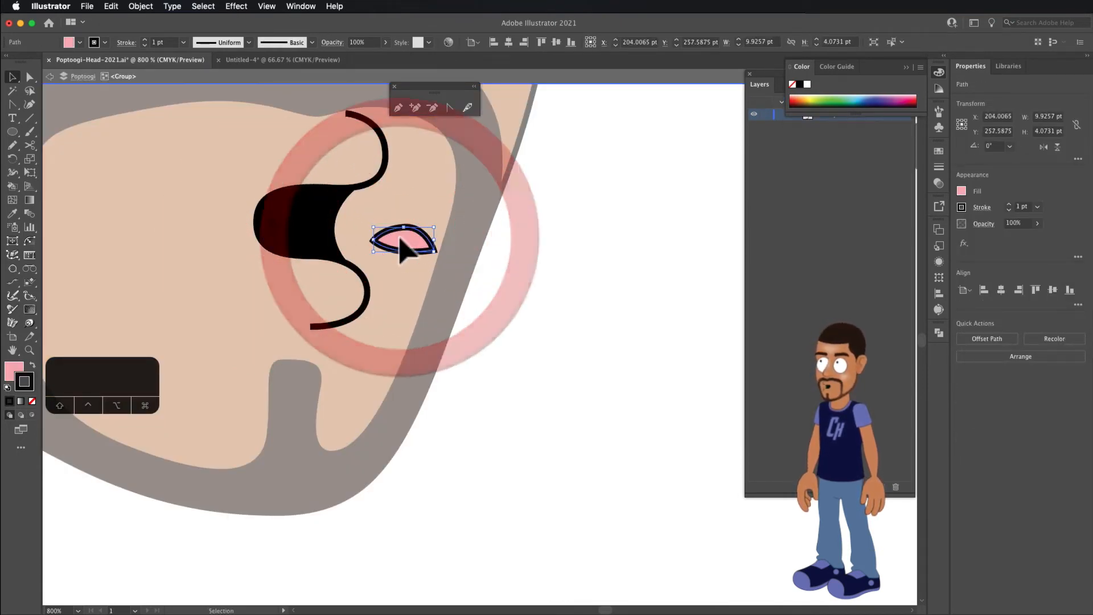
key(BackSpace)
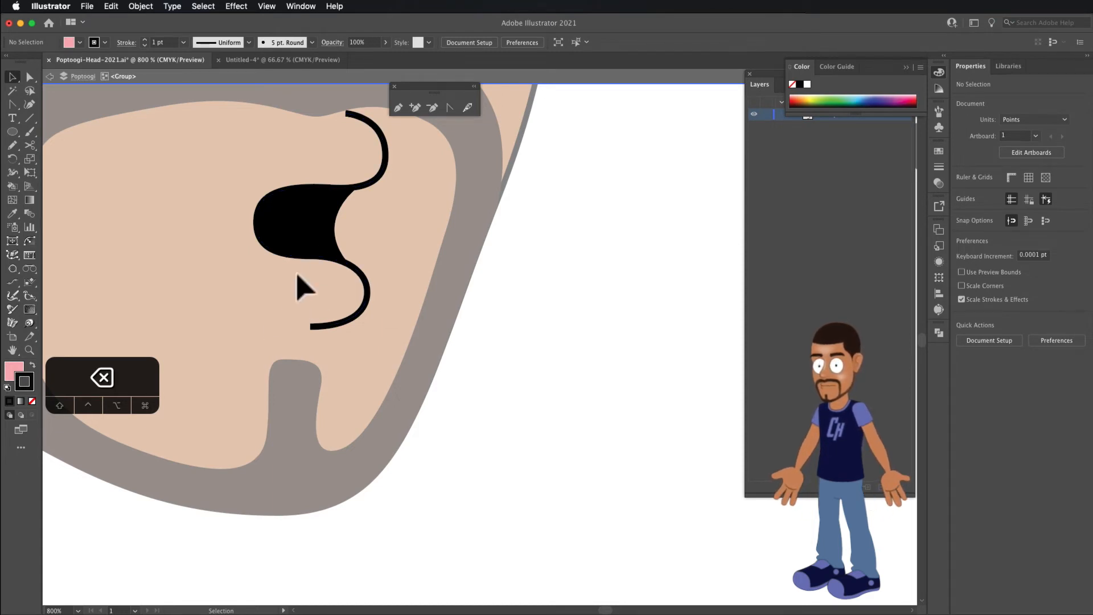
Raise the lower half of the copied mouth with Direct Selection, reducing its overall height to about 31.3 pt
key(a)
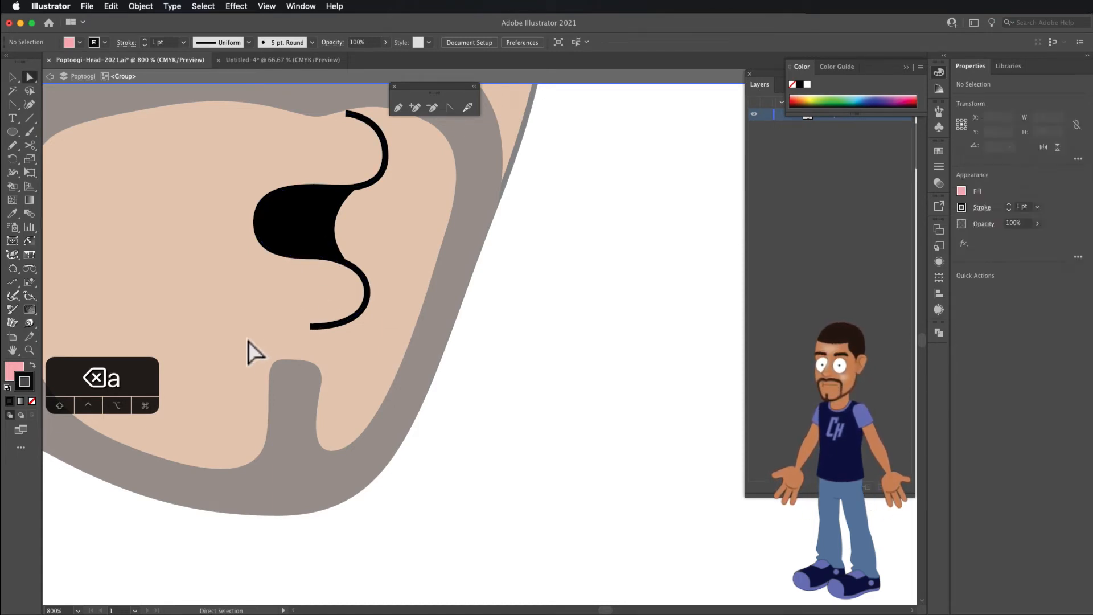
click(349, 263)
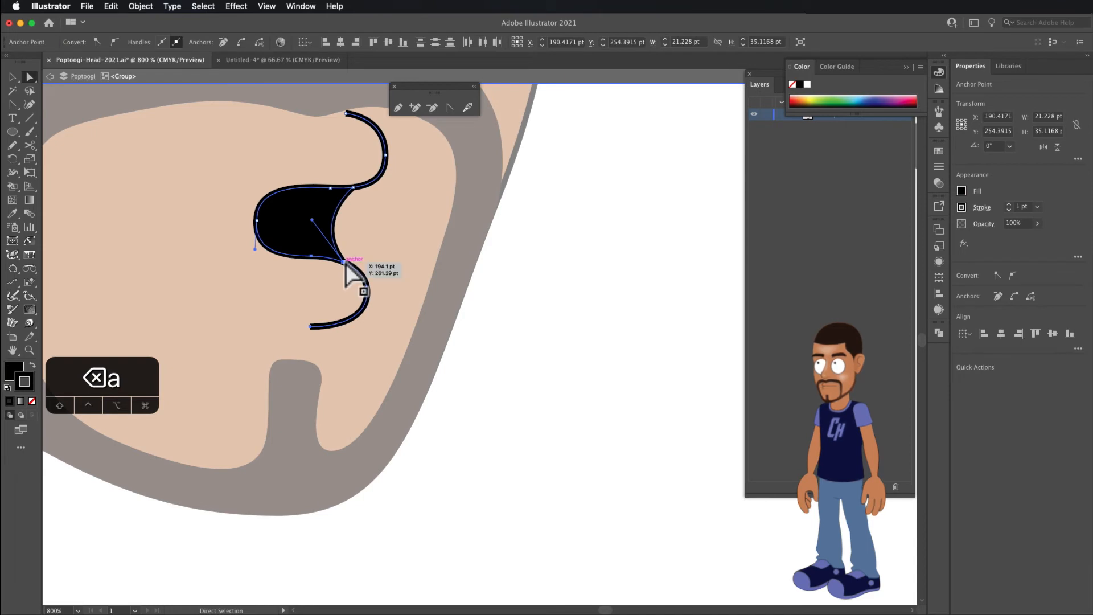
drag(345, 264, 346, 238)
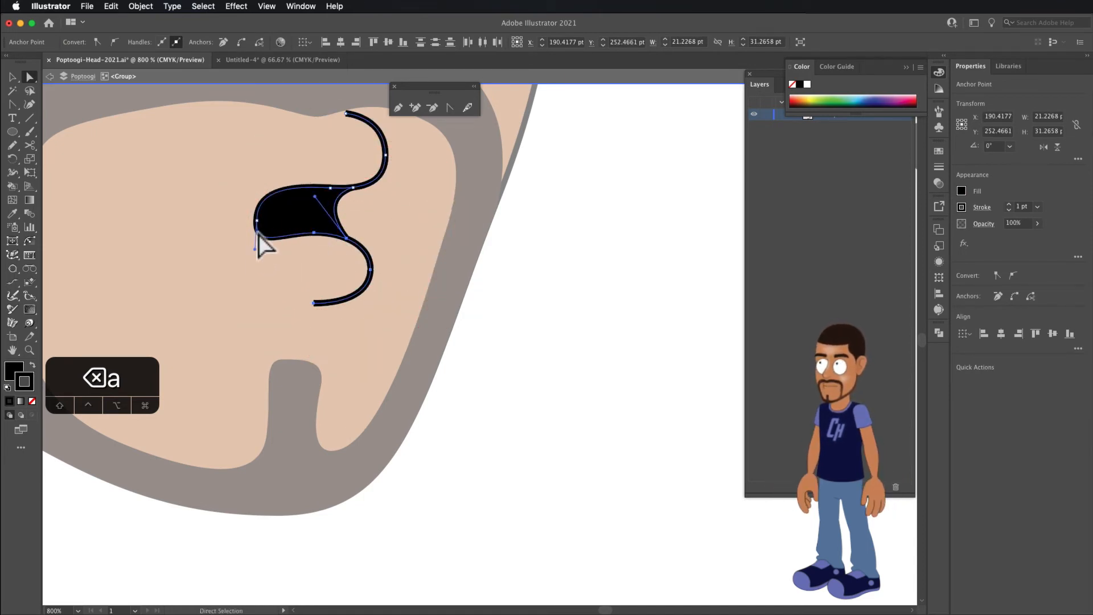
Pull the mouth's left end inward and adjust its curve handles to give the opening a rounded left edge
mouse_move(259, 231)
mouse_down()
mouse_move(268, 212)
mouse_move(275, 230)
mouse_up()
drag(273, 191, 271, 184)
click(288, 187)
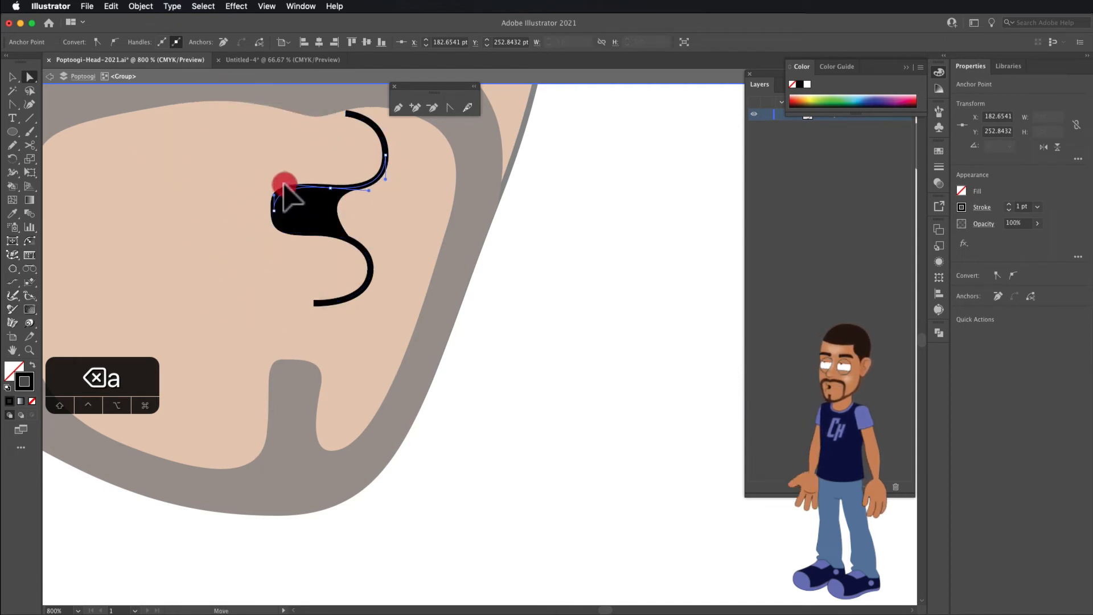
click(290, 235)
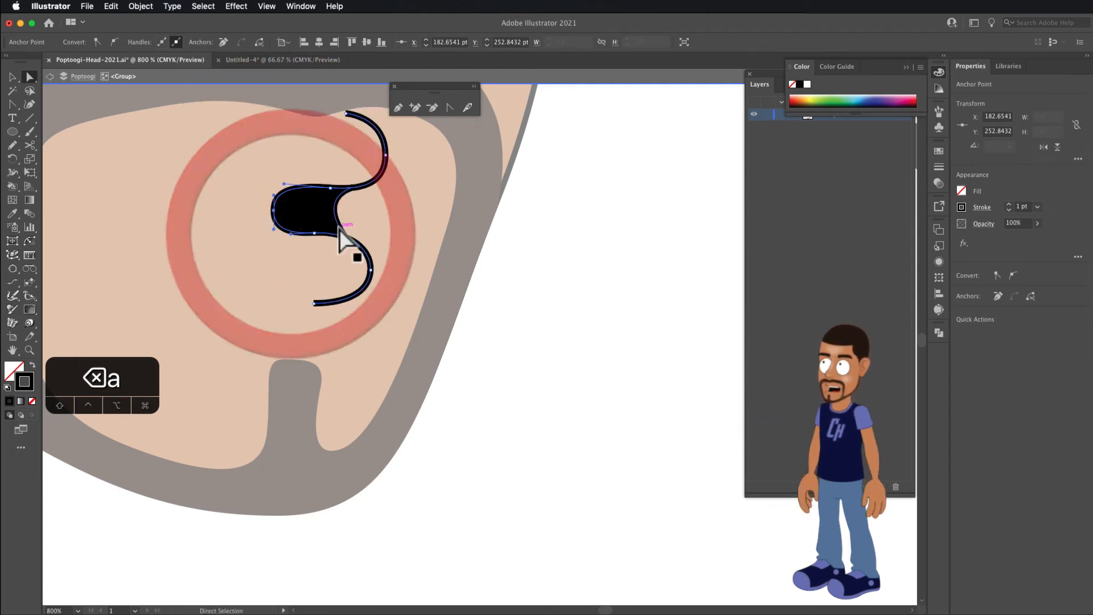
click(335, 213)
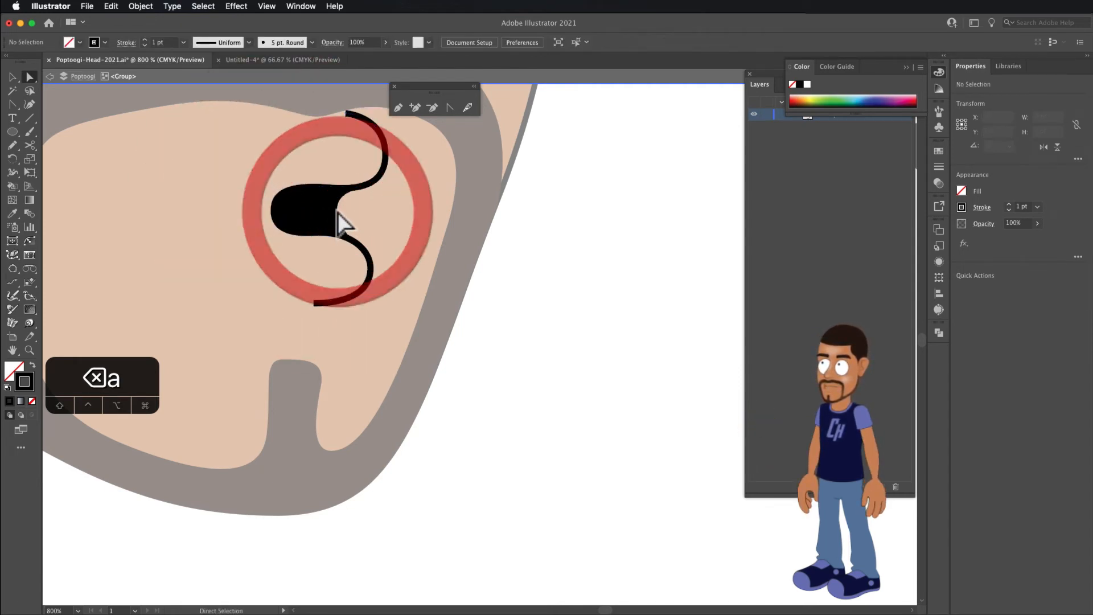
Reshape the right edge of the black mouth opening into a shallower curve with the Anchor Point tool
click(450, 107)
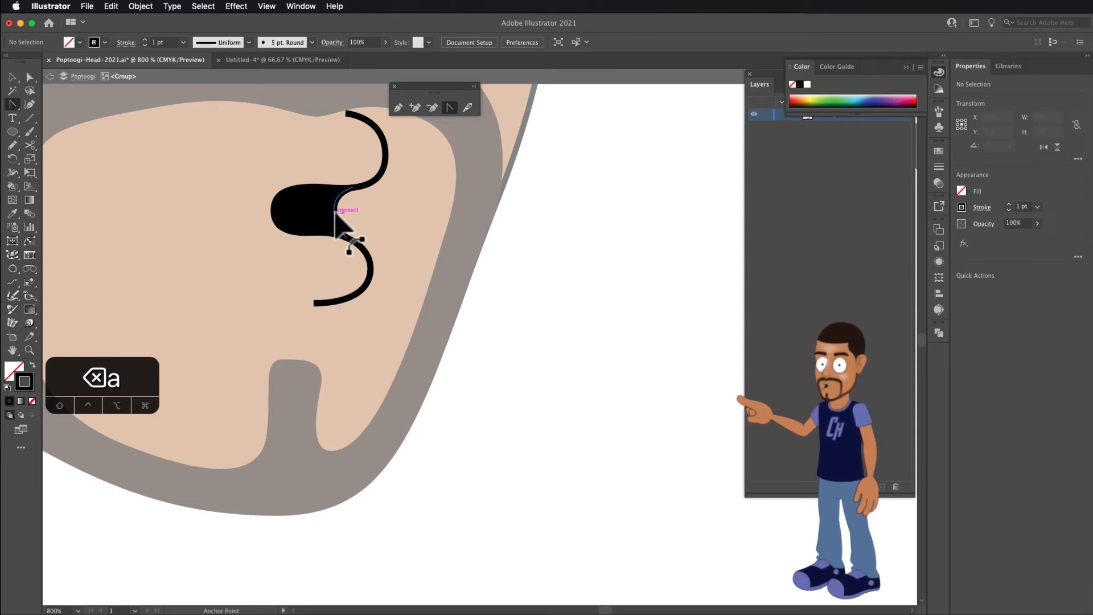
mouse_move(336, 212)
mouse_down()
mouse_move(341, 221)
mouse_move(359, 214)
mouse_move(343, 207)
mouse_move(353, 220)
mouse_move(343, 221)
mouse_move(367, 215)
mouse_move(333, 220)
mouse_move(335, 199)
mouse_move(339, 219)
mouse_up()
click(360, 199)
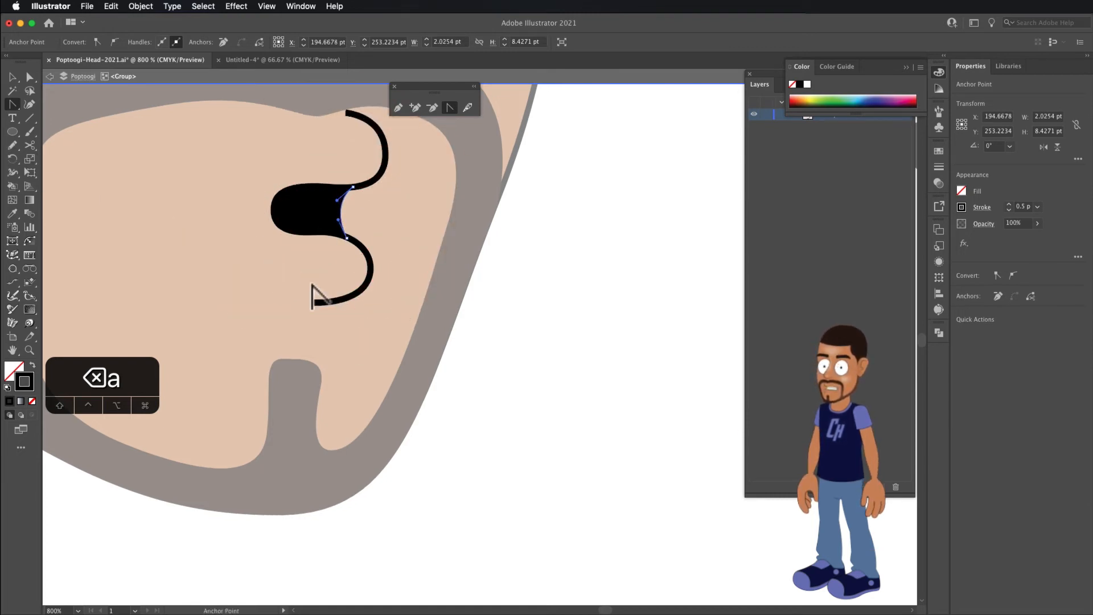
click(12, 78)
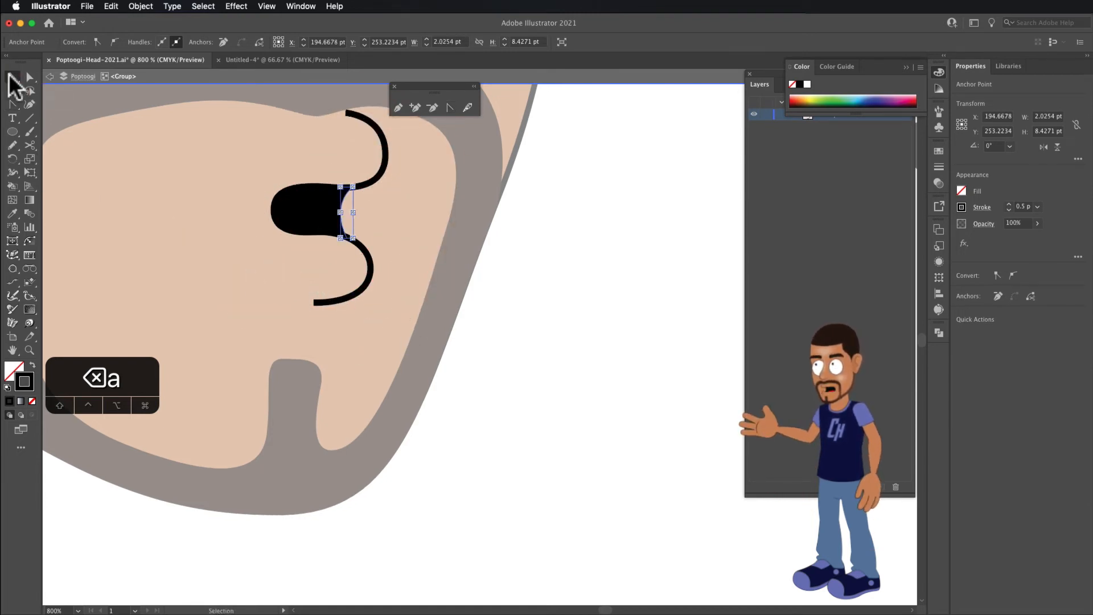
Exit the mouth group, place the W-Oo mouth below the other stored mouths, and clear the floating pen tools off the artboard
double_click(505, 263)
key(super+1)
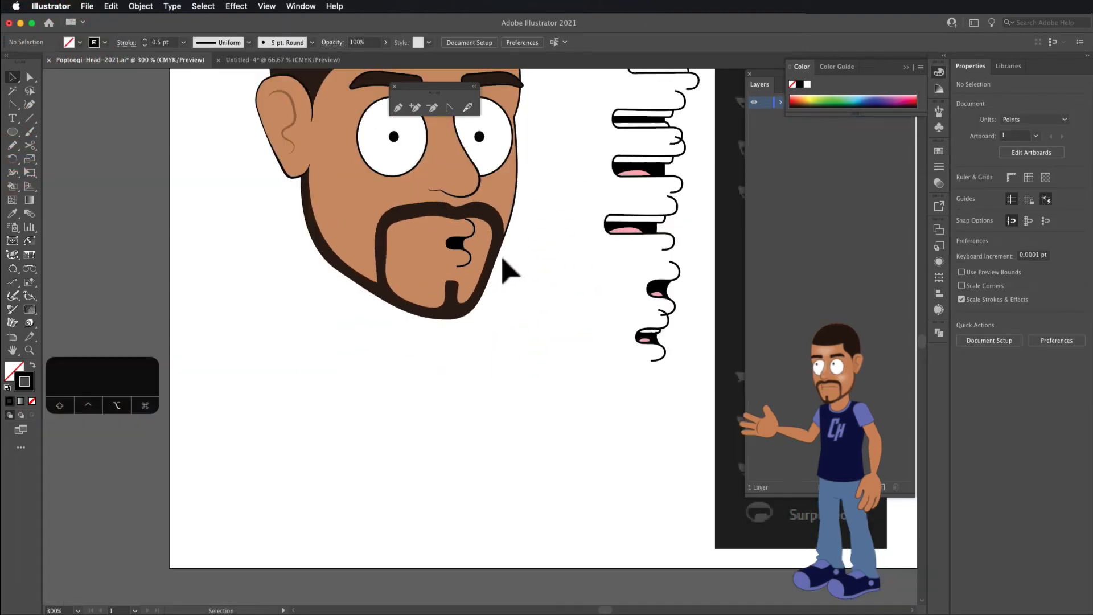
drag(535, 307, 371, 287)
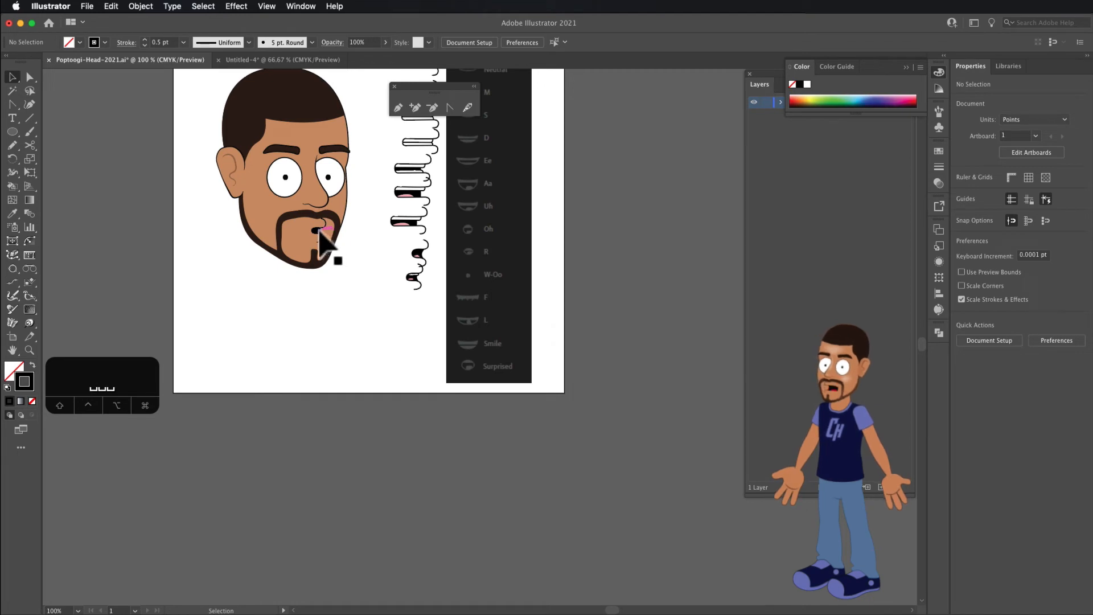
drag(322, 239, 419, 310)
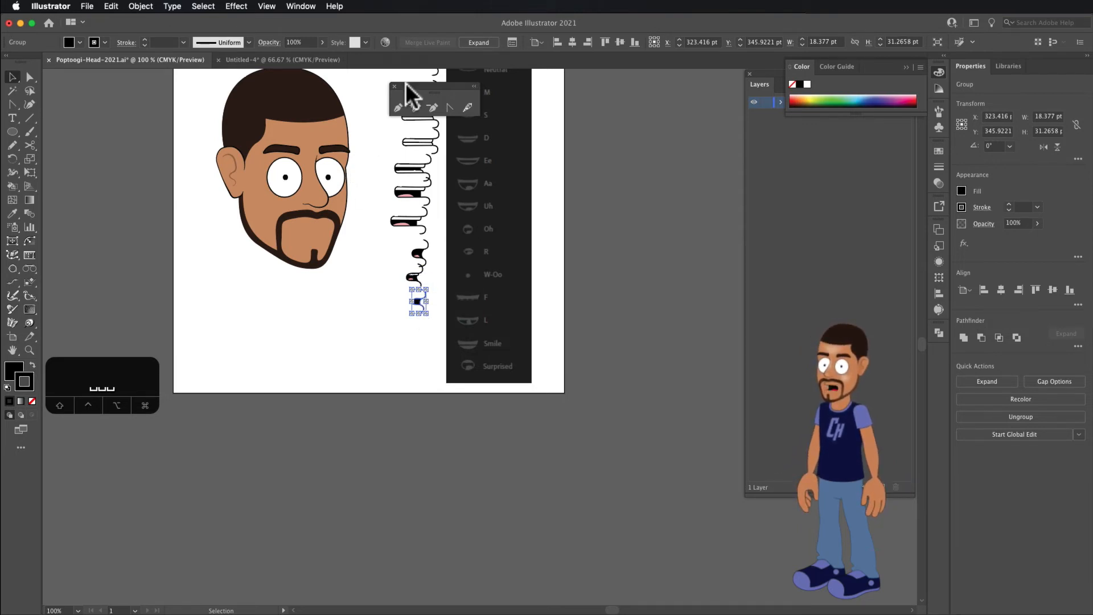
drag(405, 83, 592, 93)
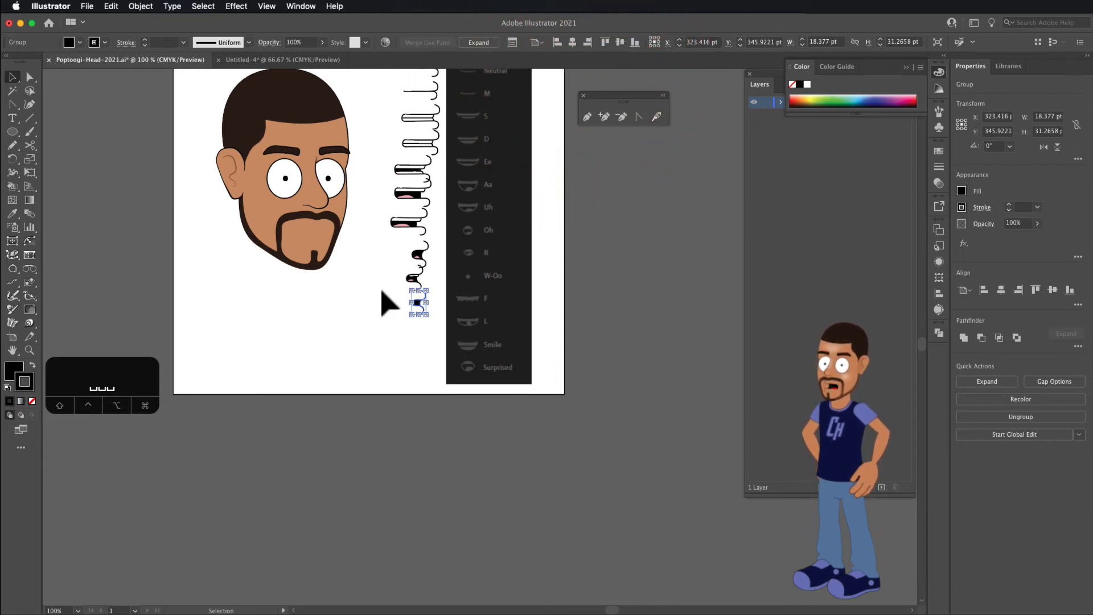
scroll(389, 274, up, 3)
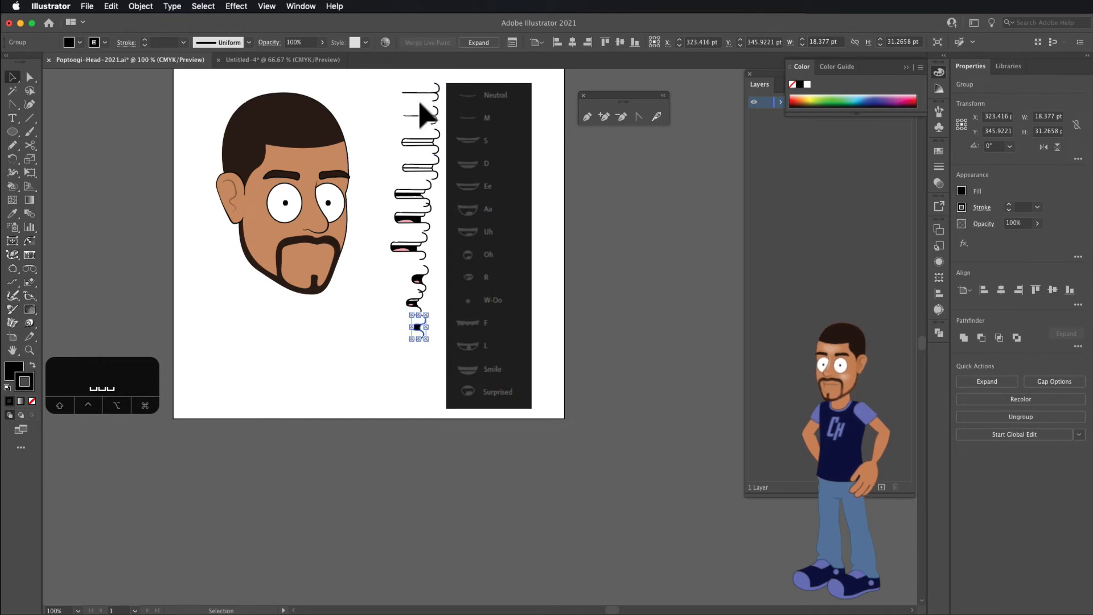
Shift the stored mouths from Neutral through R to tidy their spacing in the column beside the reference chart
mouse_move(415, 95)
mouse_down()
mouse_move(419, 116)
mouse_move(410, 106)
mouse_up()
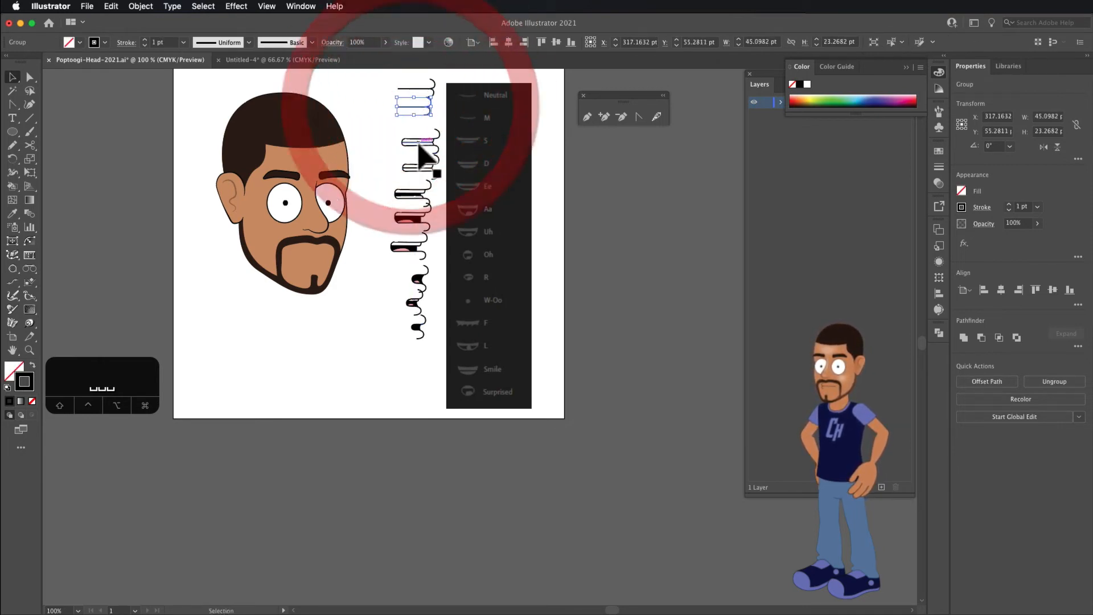
drag(418, 143, 412, 133)
drag(416, 165, 409, 160)
drag(409, 197, 403, 269)
drag(417, 304, 420, 292)
drag(413, 337, 411, 333)
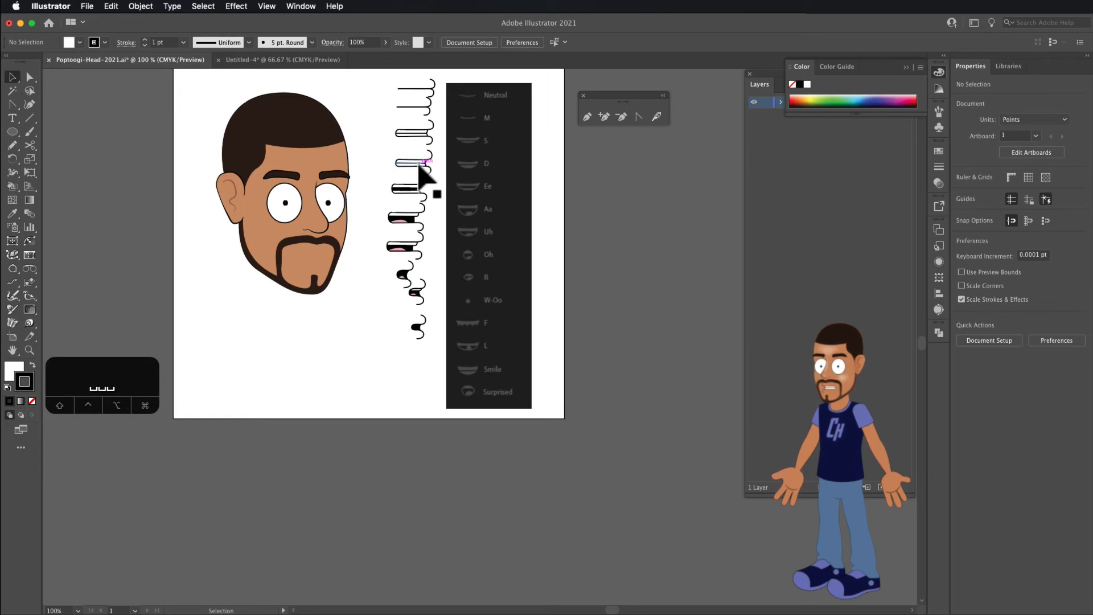
Place a copy of the D mouth on the face inside the goatee and isolate its group
mouse_move(418, 165)
mouse_down()
mouse_move(336, 178)
mouse_move(315, 254)
mouse_up()
scroll(315, 255, up, 5)
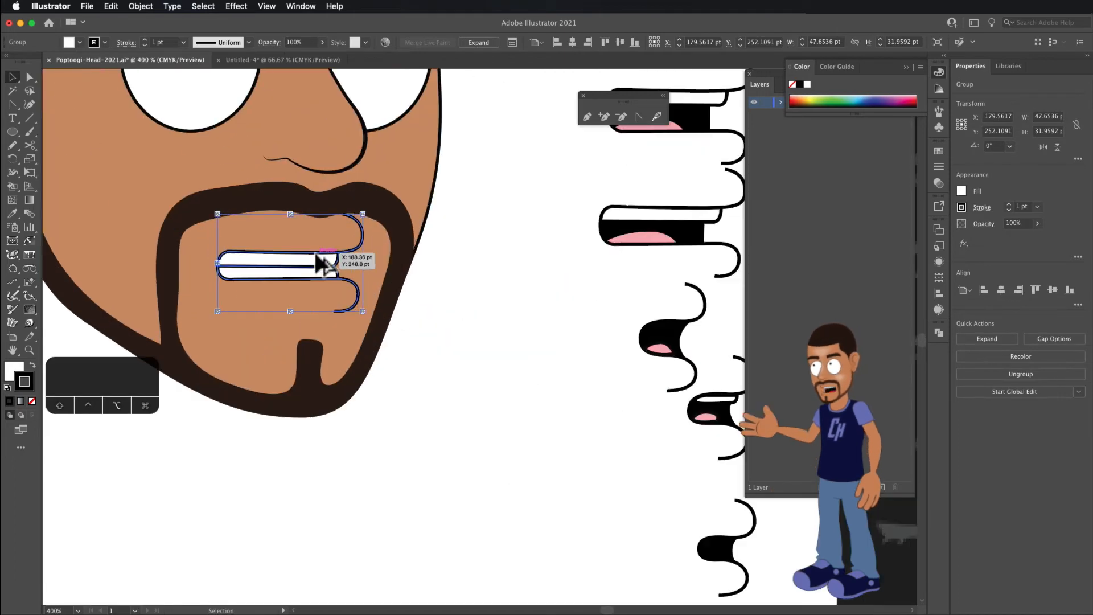
click(309, 260)
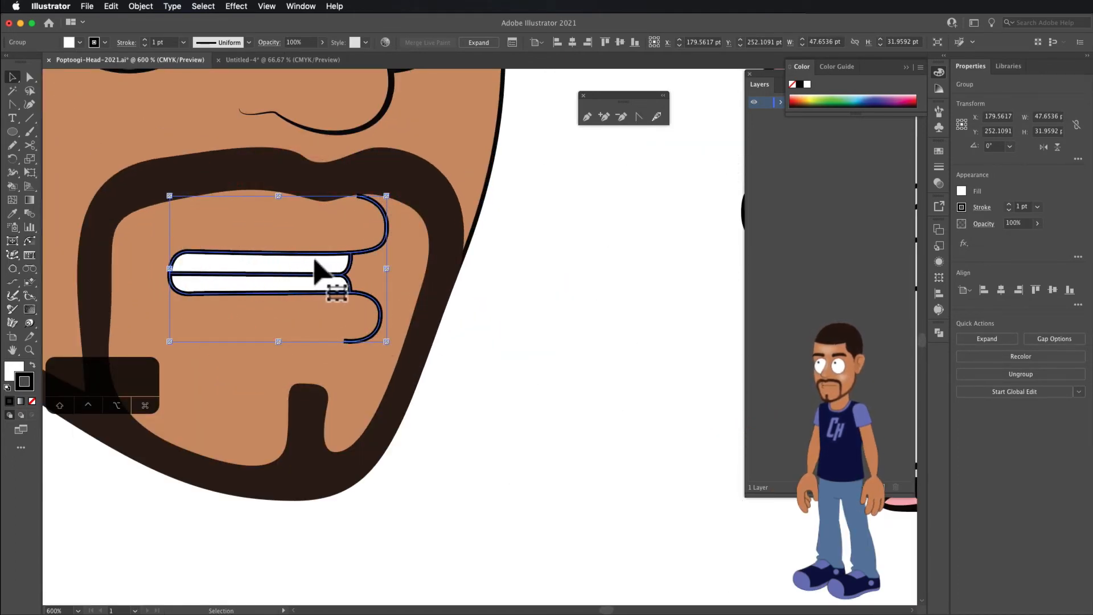
double_click(306, 284)
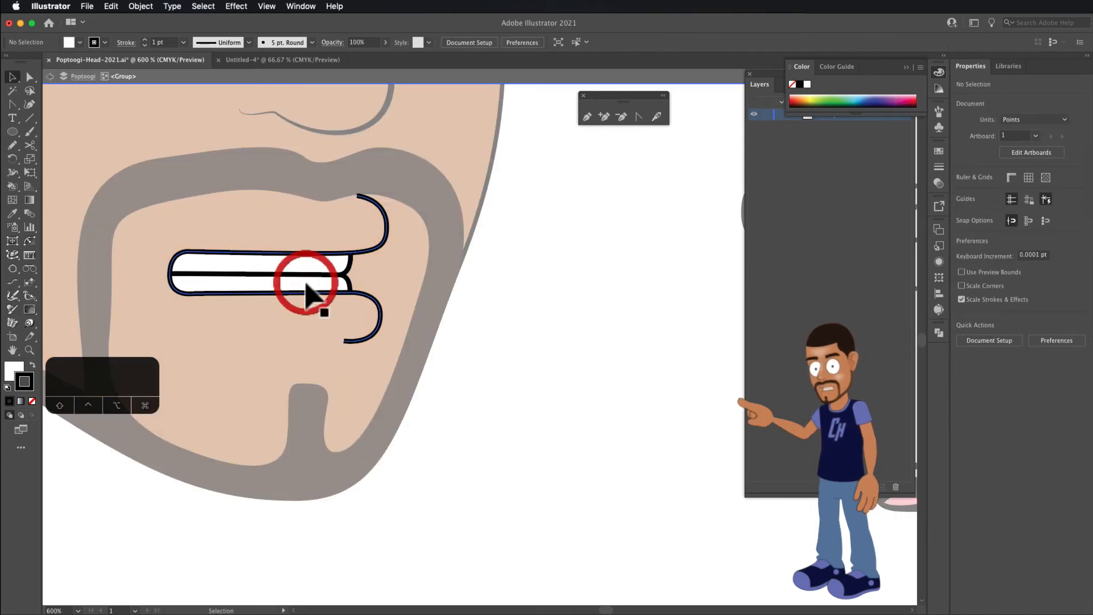
Delete the curved edge closing the lower teeth on the copied mouth with Direct Selection
click(292, 289)
key(a)
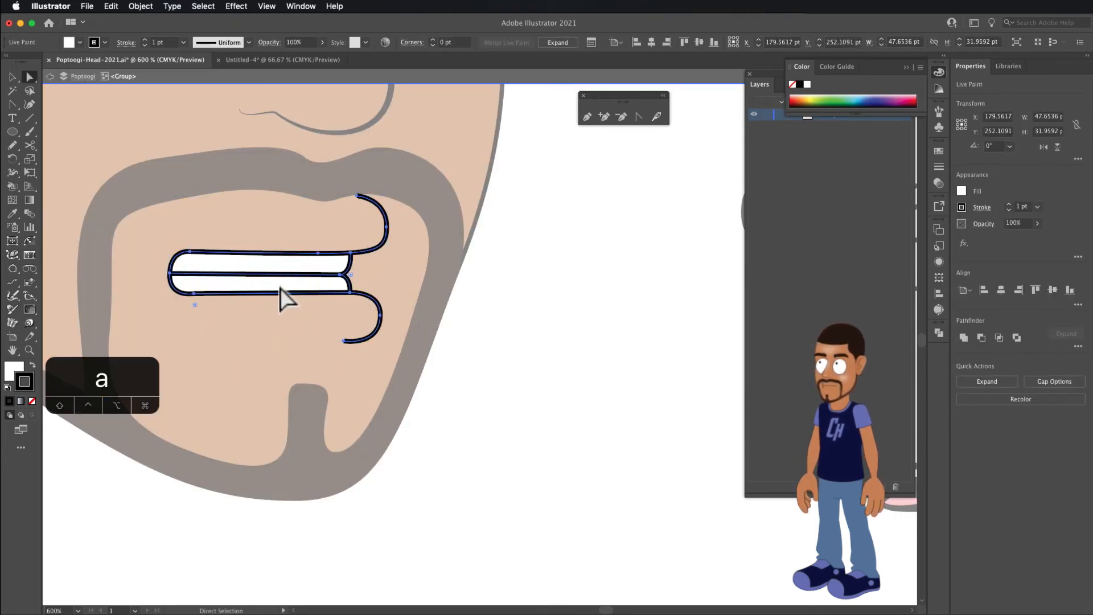
click(278, 285)
click(391, 331)
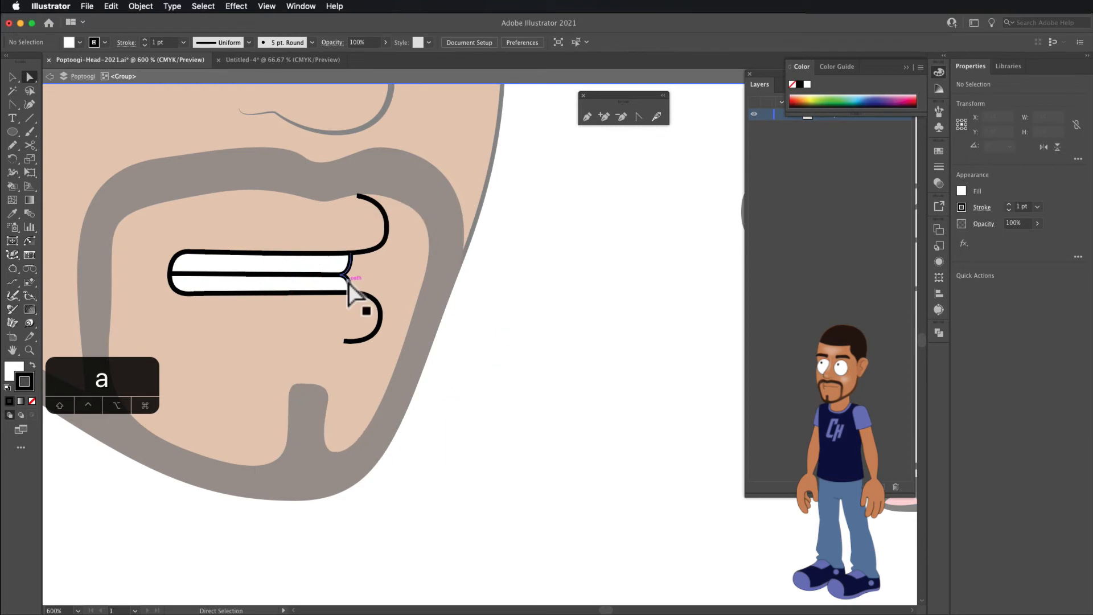
click(347, 279)
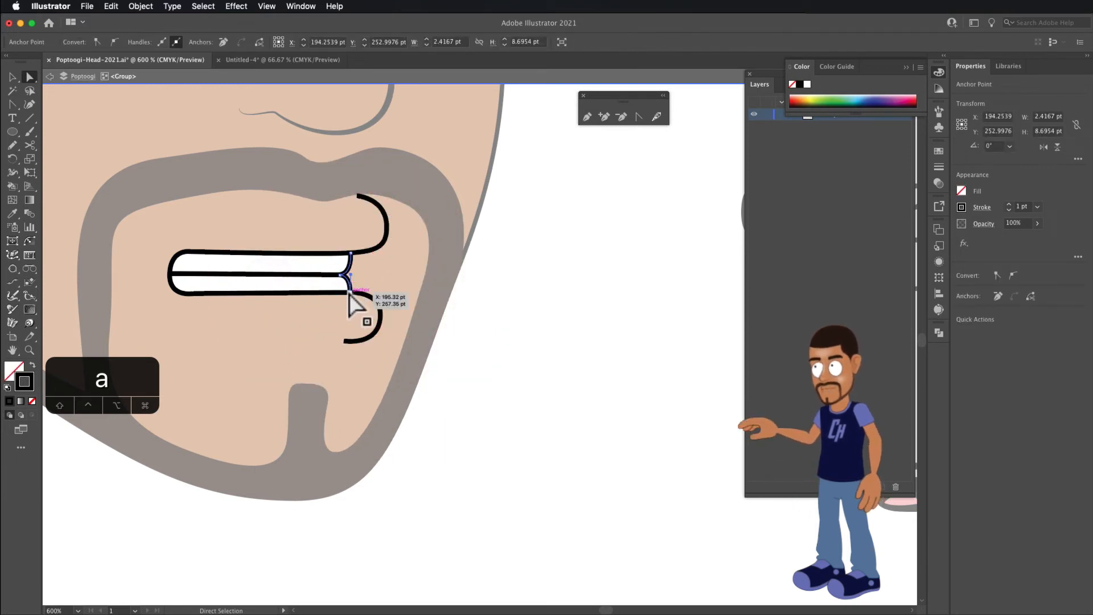
key(BackSpace)
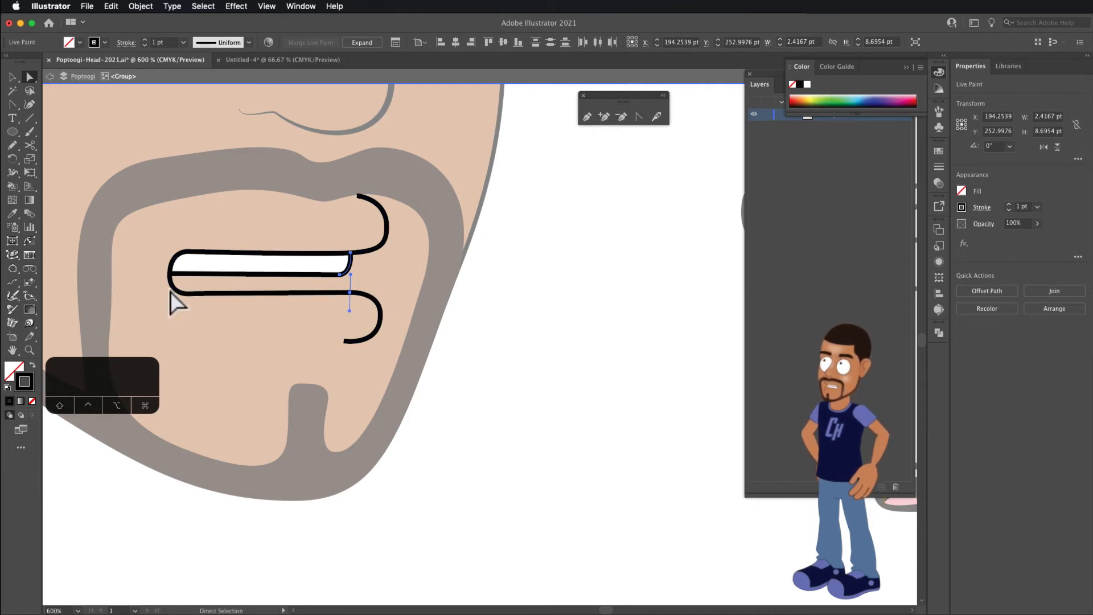
Raise the lower lip line and its cheek curve with Direct Selection so the lip meets the upper teeth
key(a)
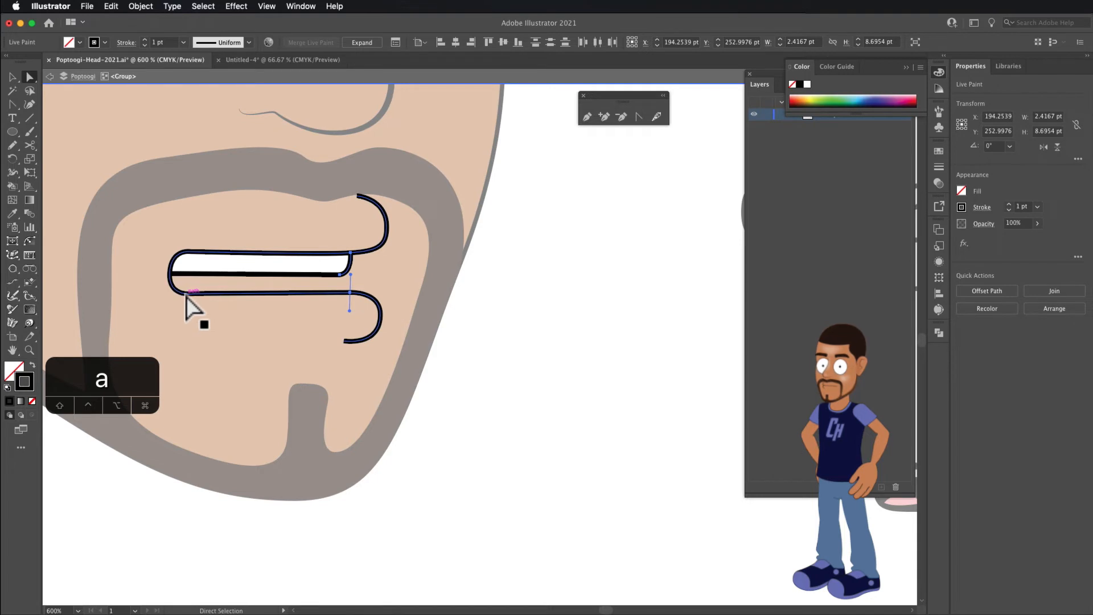
click(188, 296)
click(193, 297)
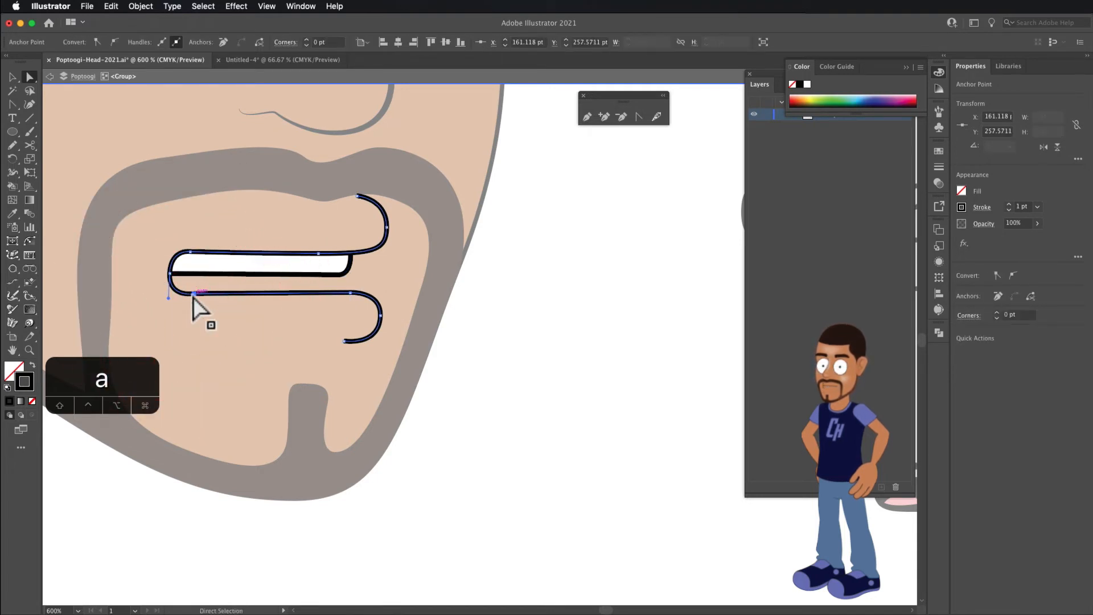
mouse_move(193, 297)
mouse_down()
mouse_move(199, 278)
mouse_move(197, 300)
mouse_up()
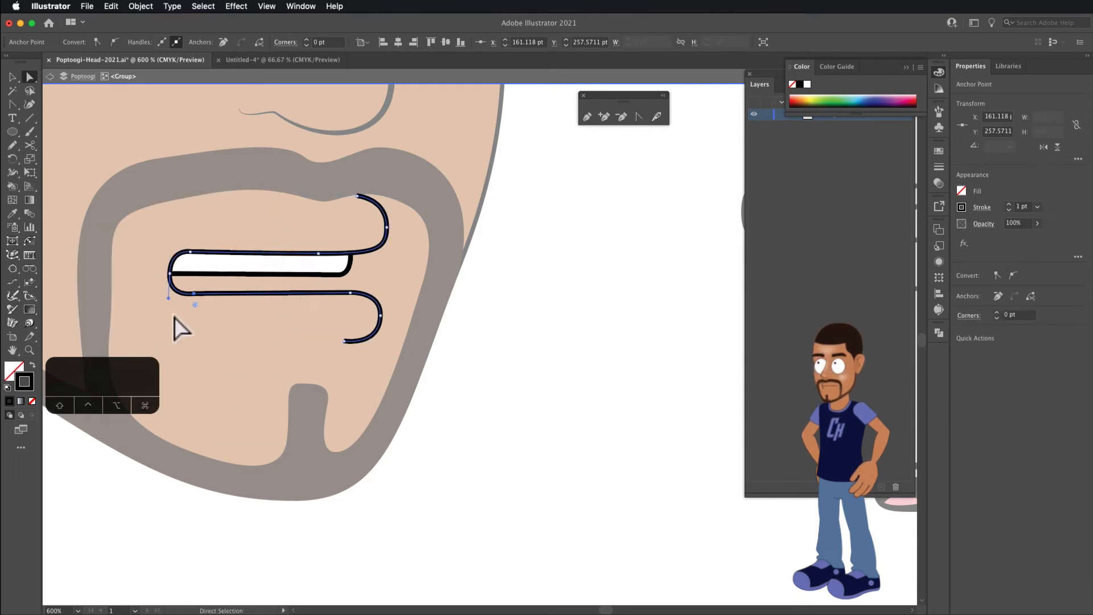
drag(235, 327, 235, 326)
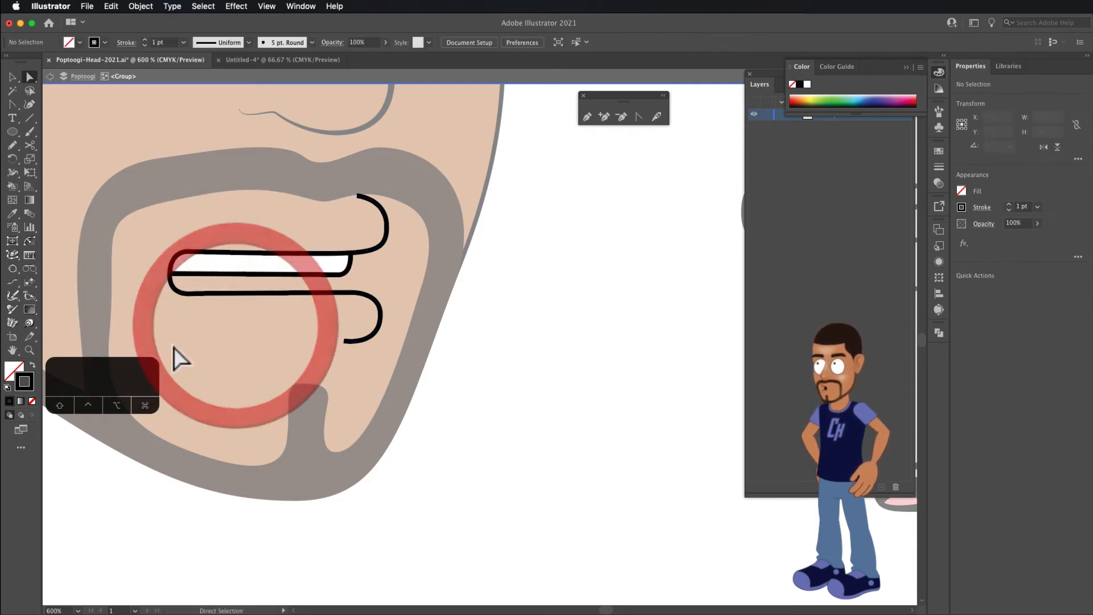
drag(165, 351, 358, 328)
key(a)
click(377, 321)
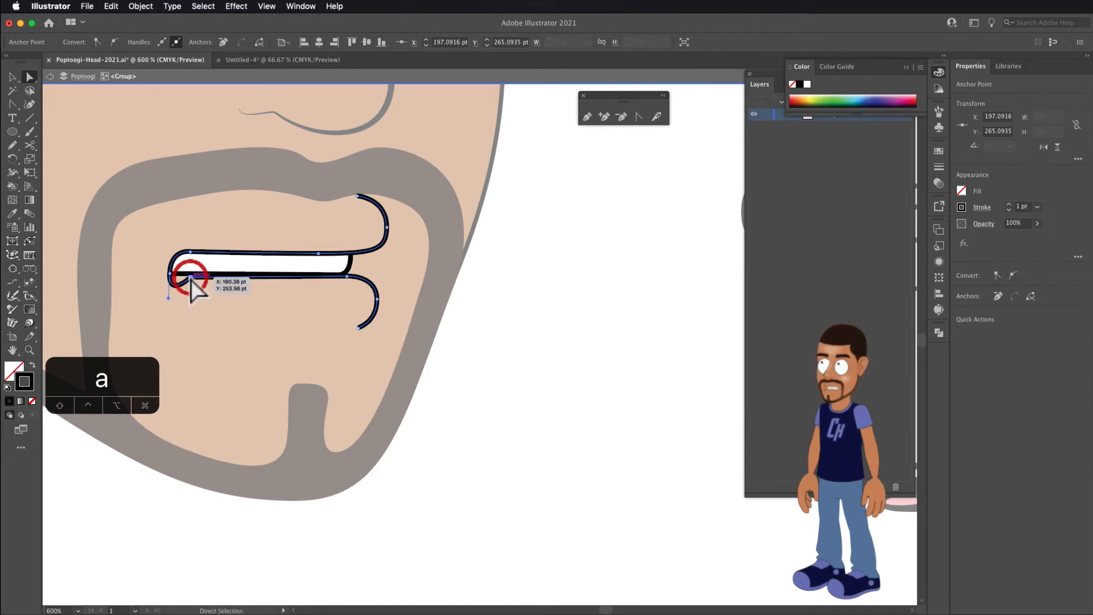
Reshape the far left end of the mouth into a slanted, rounded tip by adjusting its anchors and handles
mouse_move(190, 279)
mouse_down()
mouse_move(174, 287)
mouse_move(173, 276)
mouse_up()
click(173, 275)
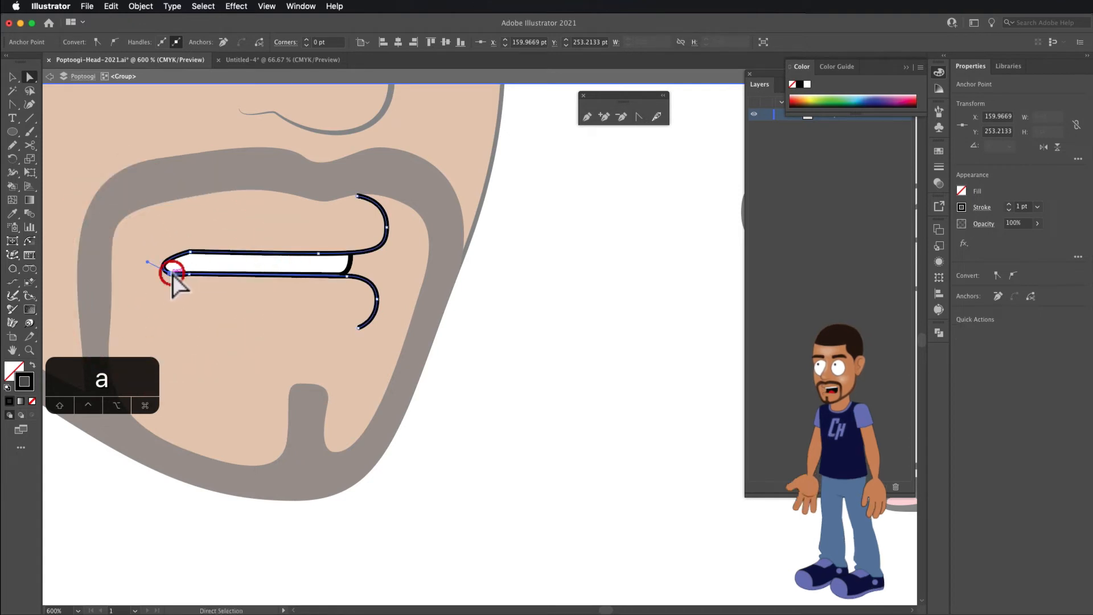
click(189, 251)
drag(148, 262, 201, 251)
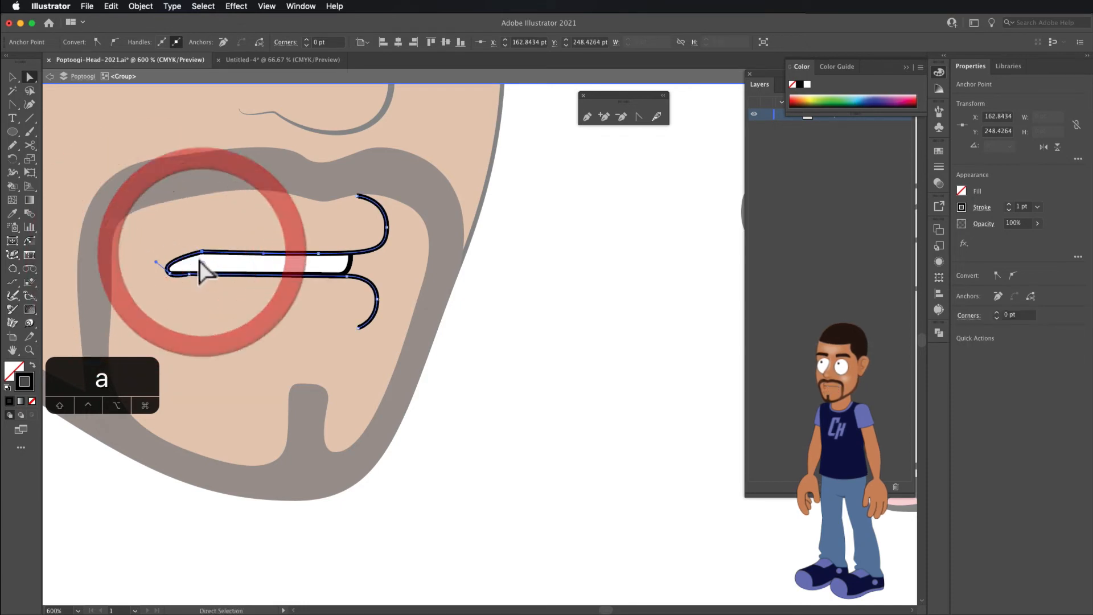
Try to smooth the upper-left corner of the lip with the Anchor Point tool
click(637, 115)
drag(201, 253, 218, 252)
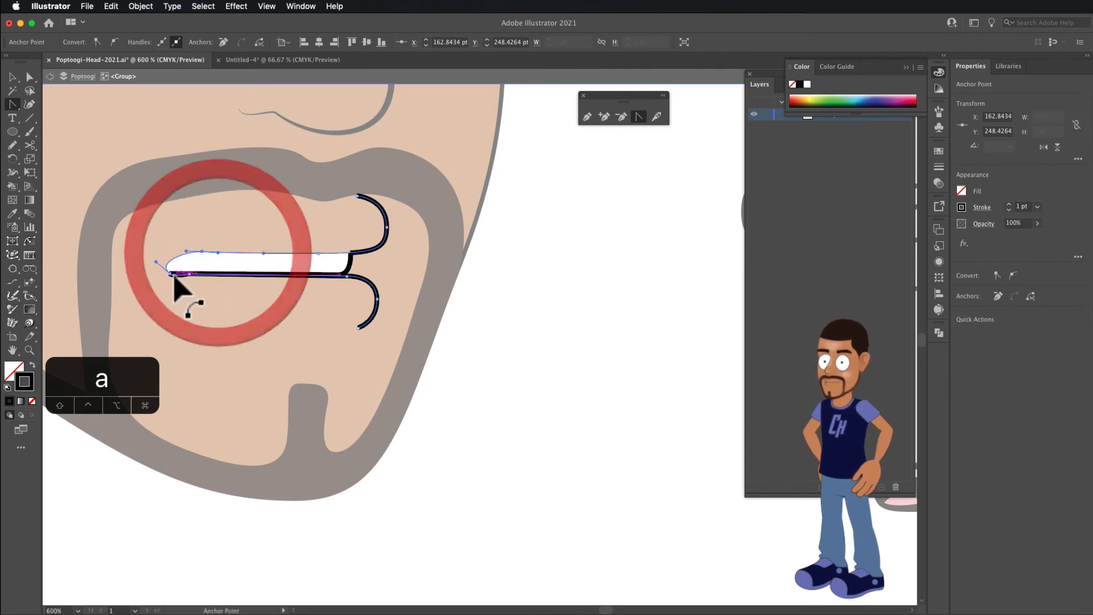
key(super+z)
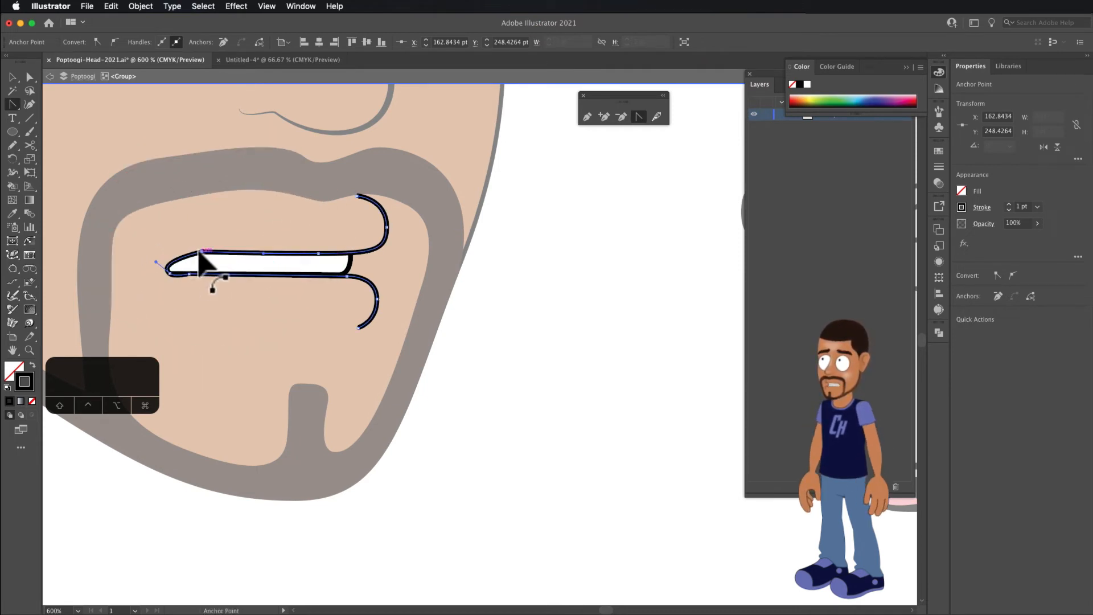
scroll(218, 265, up, 1)
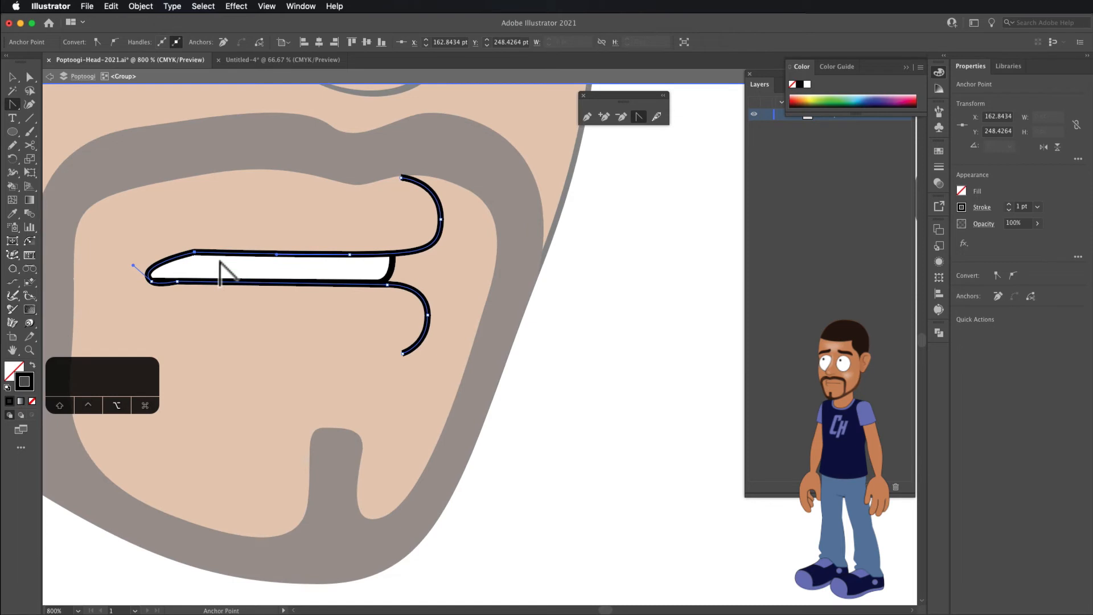
scroll(218, 263, down, 1)
scroll(218, 263, up, 1)
scroll(219, 263, down, 1)
drag(209, 260, 230, 254)
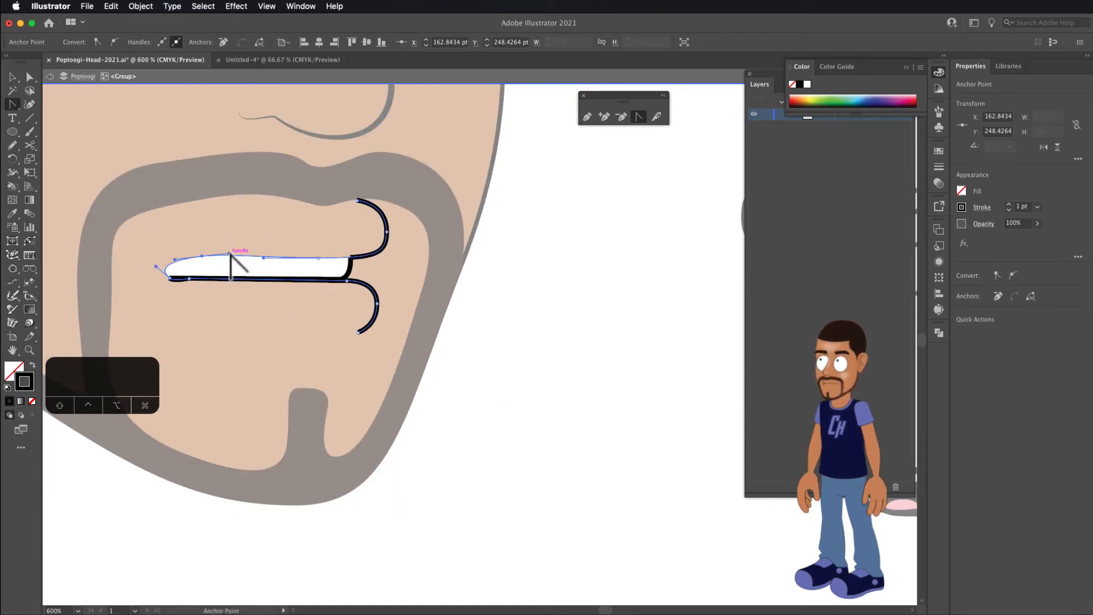
key(super+z)
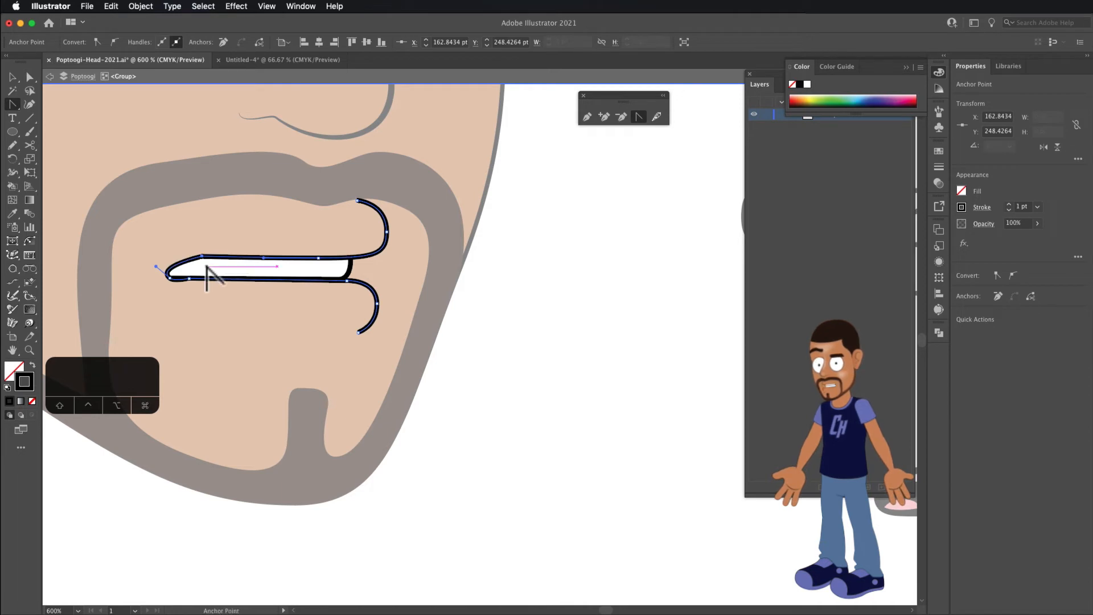
Expand the Live Paint mouth with Object and Fill enabled and Stroke disabled
click(13, 77)
click(93, 244)
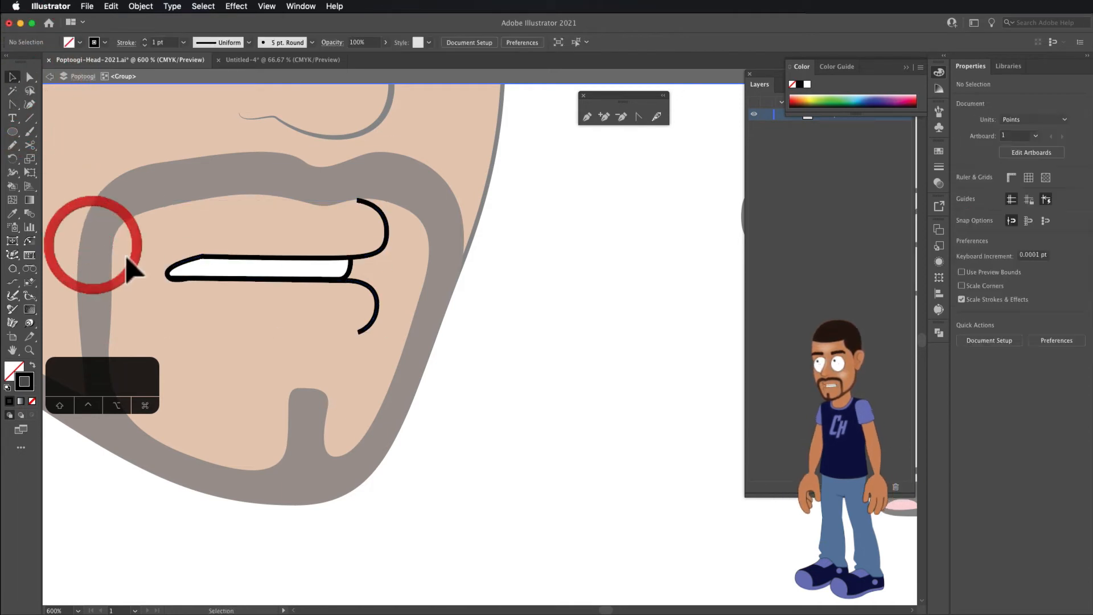
click(244, 297)
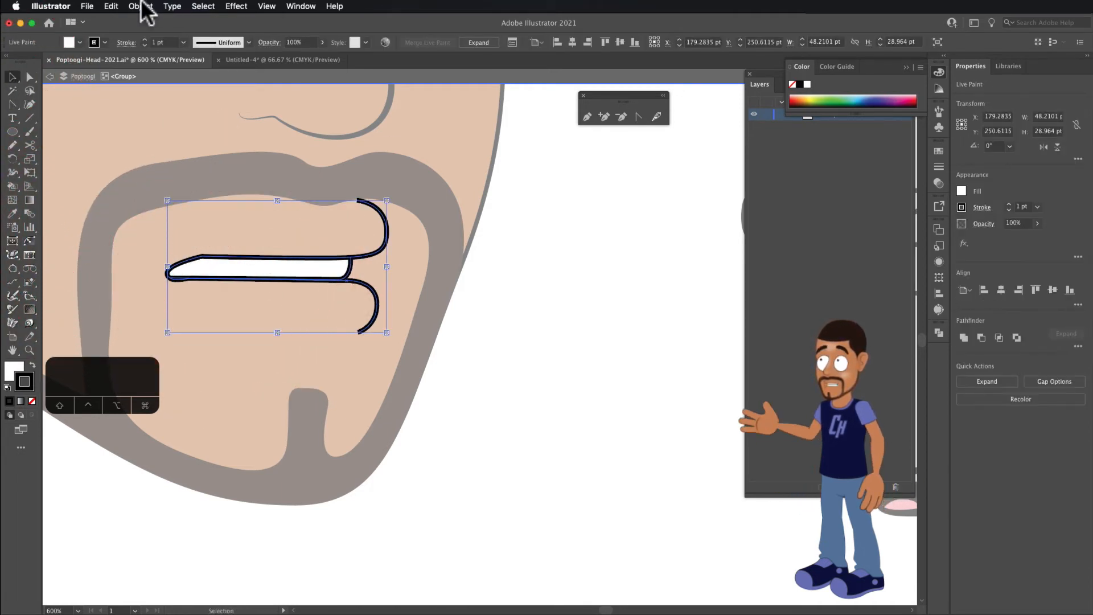
click(143, 6)
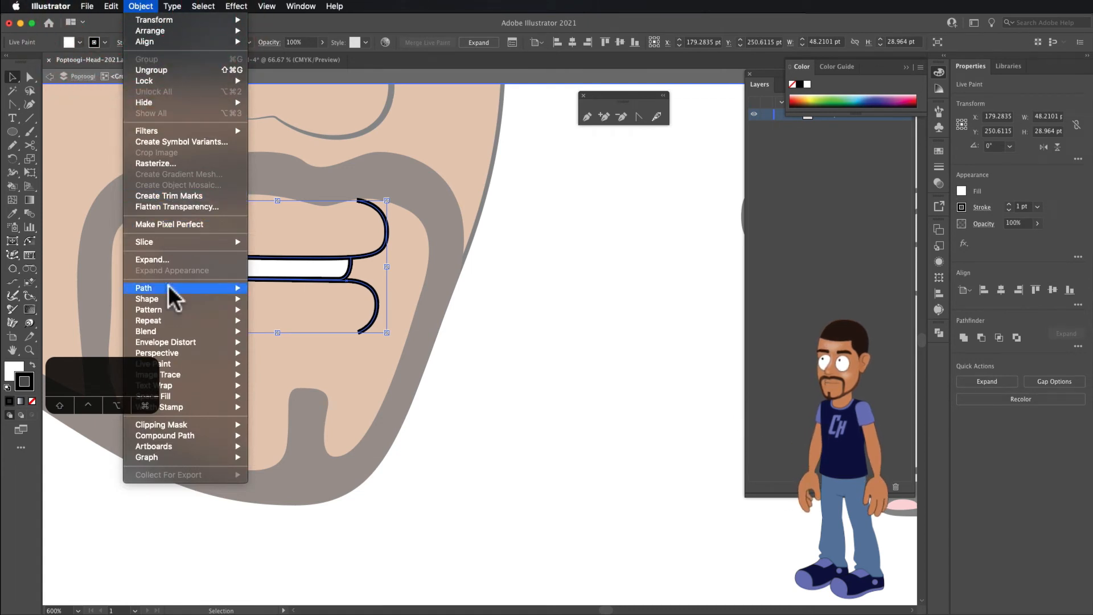
click(170, 262)
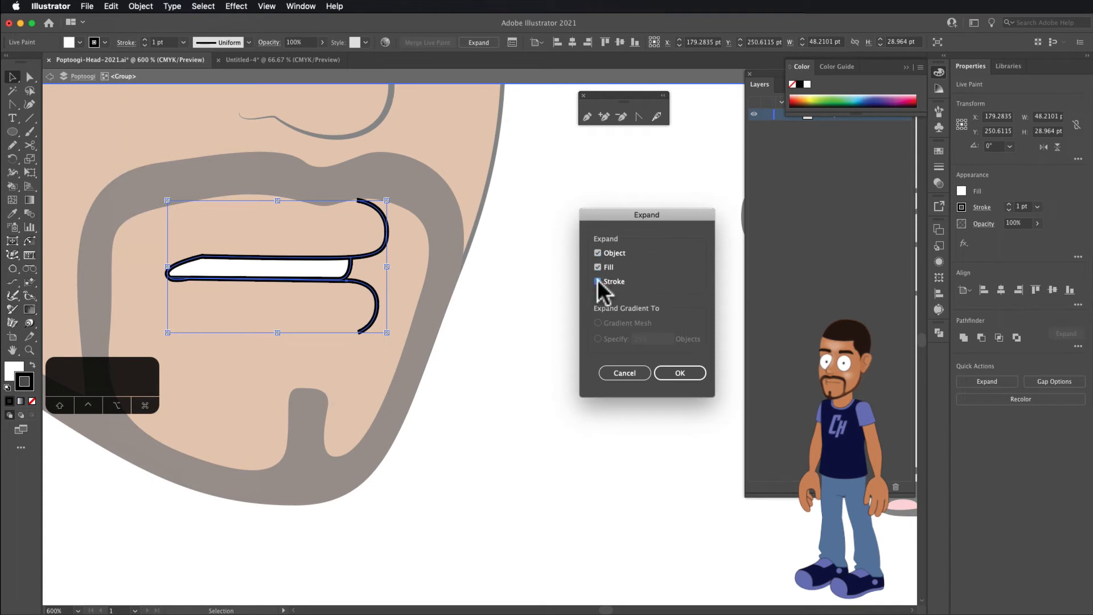
click(597, 281)
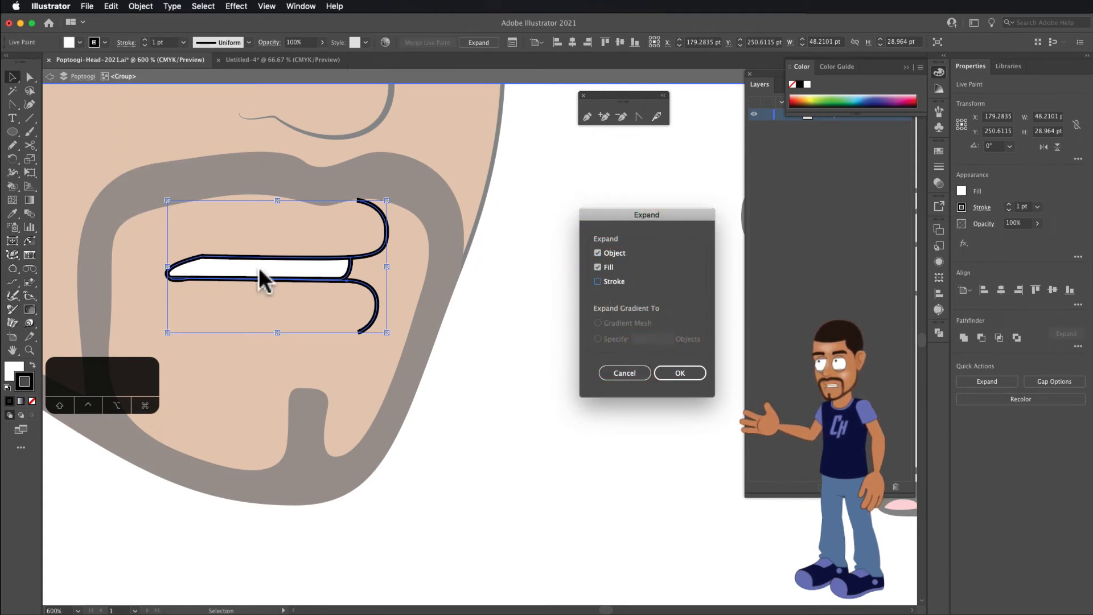
click(676, 375)
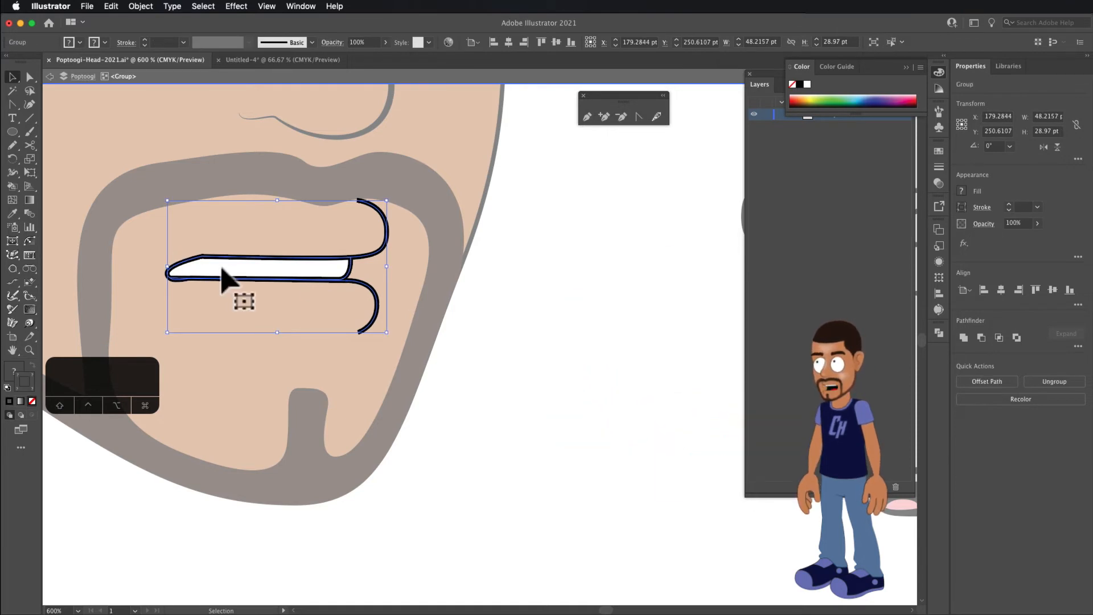
Check the white teeth shape of the expanded mouth by selecting it with Direct Selection, then deselect it
click(222, 269)
key(a)
click(236, 275)
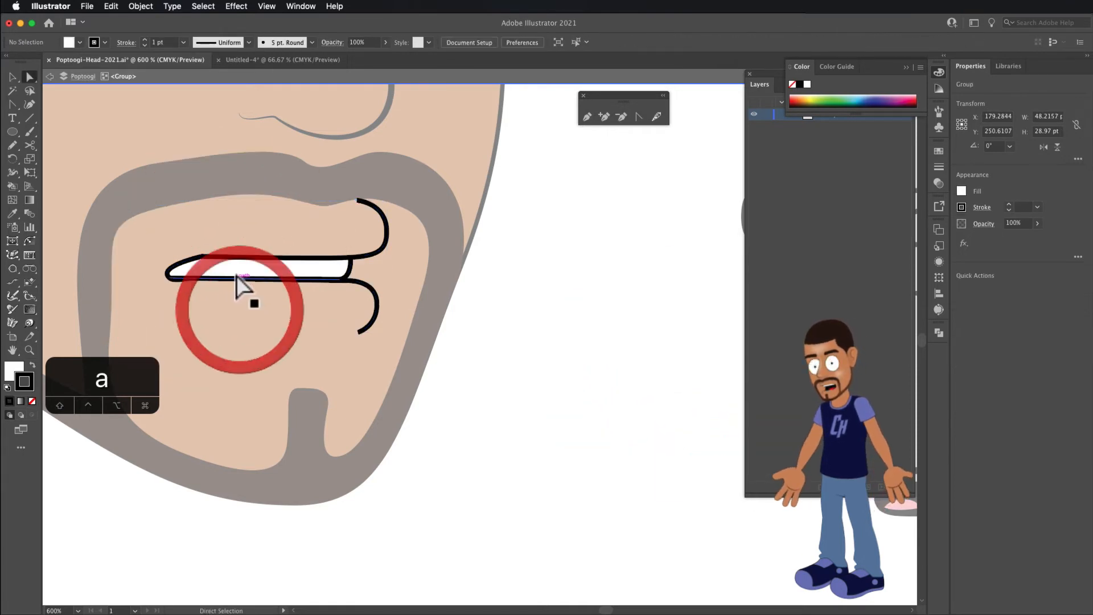
mouse_move(237, 276)
mouse_down()
mouse_move(236, 188)
mouse_move(196, 241)
mouse_move(308, 222)
mouse_move(161, 200)
mouse_move(241, 262)
mouse_move(259, 204)
mouse_move(252, 286)
mouse_move(236, 269)
mouse_up()
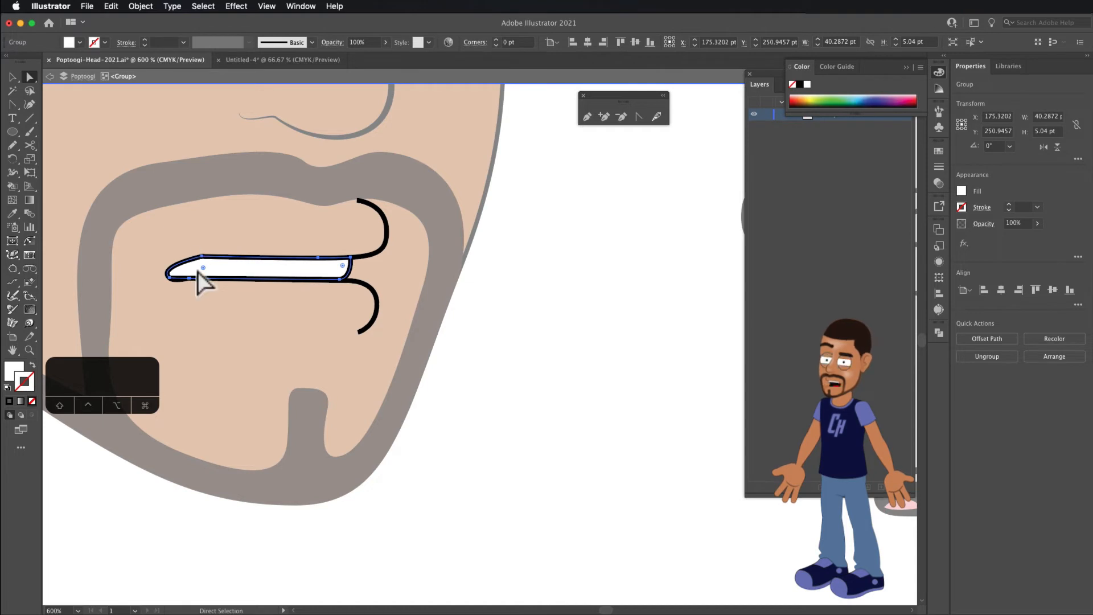
click(161, 295)
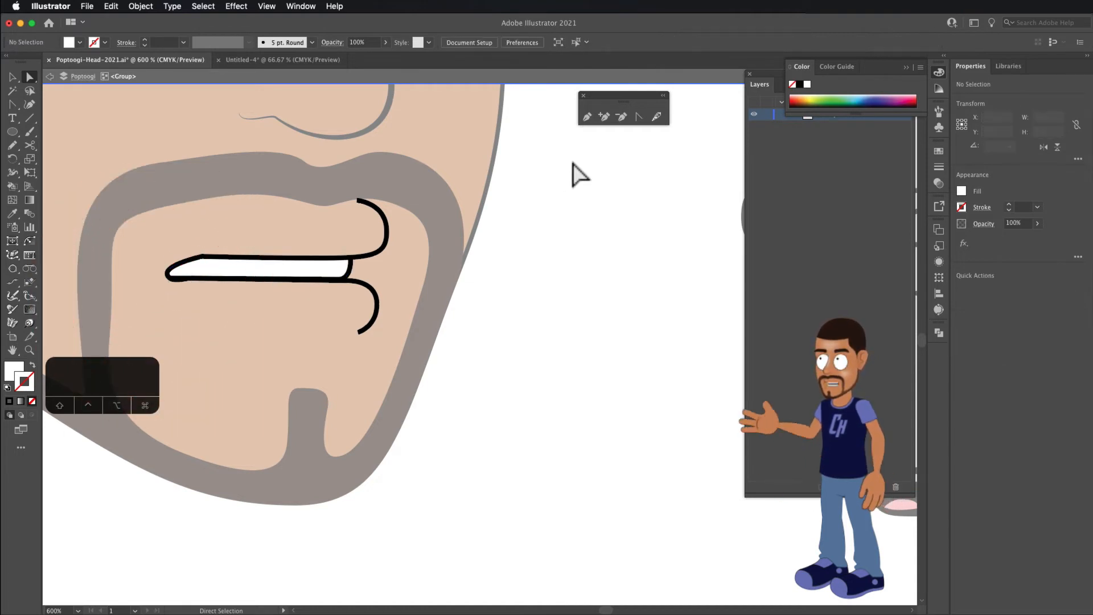
Smooth the lip outline's upper-left corner with the Anchor Point tool and adjust the path's lower-left end anchor
click(202, 256)
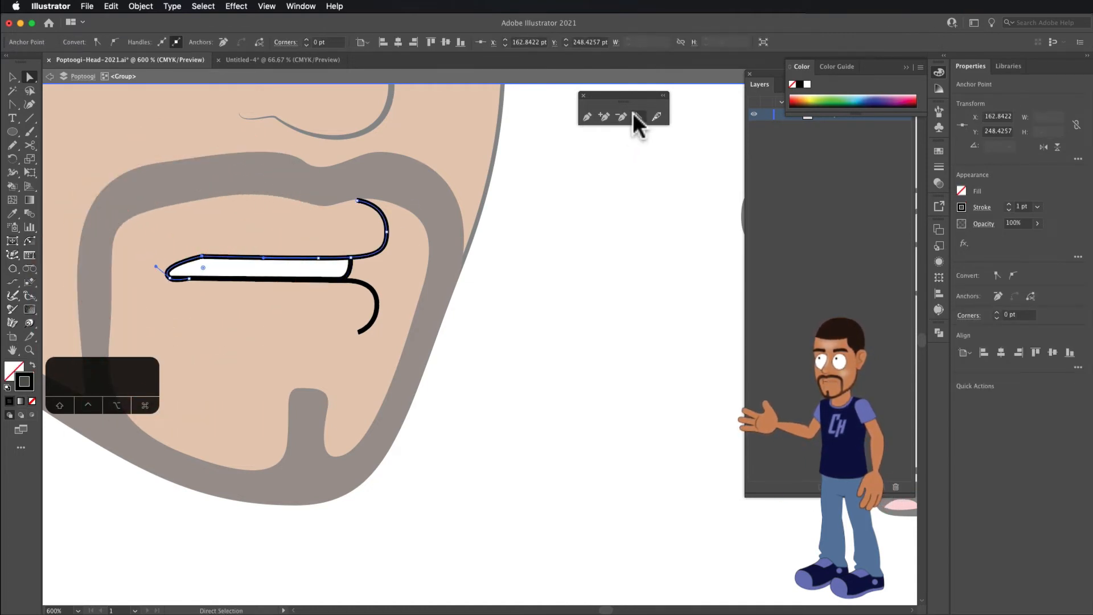
click(639, 117)
click(224, 255)
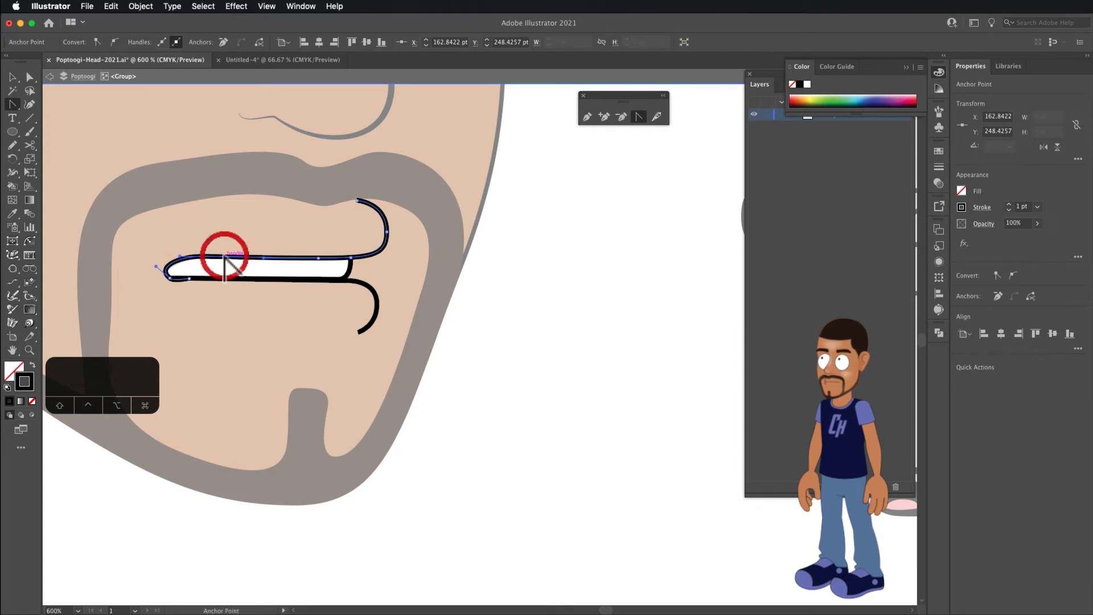
drag(224, 256, 178, 258)
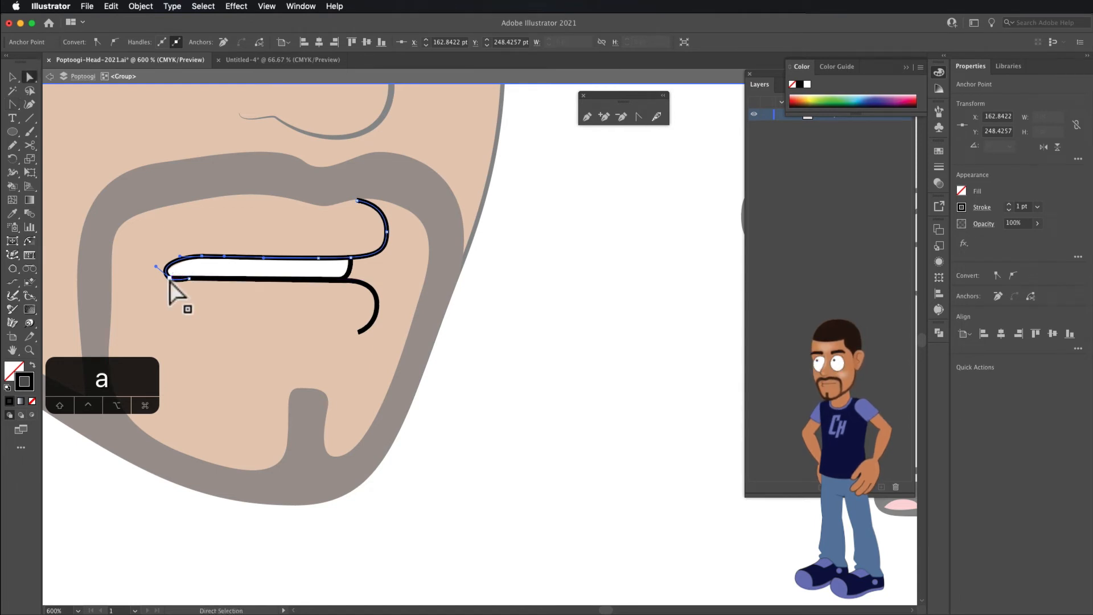
mouse_move(170, 278)
mouse_down()
mouse_move(149, 280)
mouse_move(174, 282)
mouse_up()
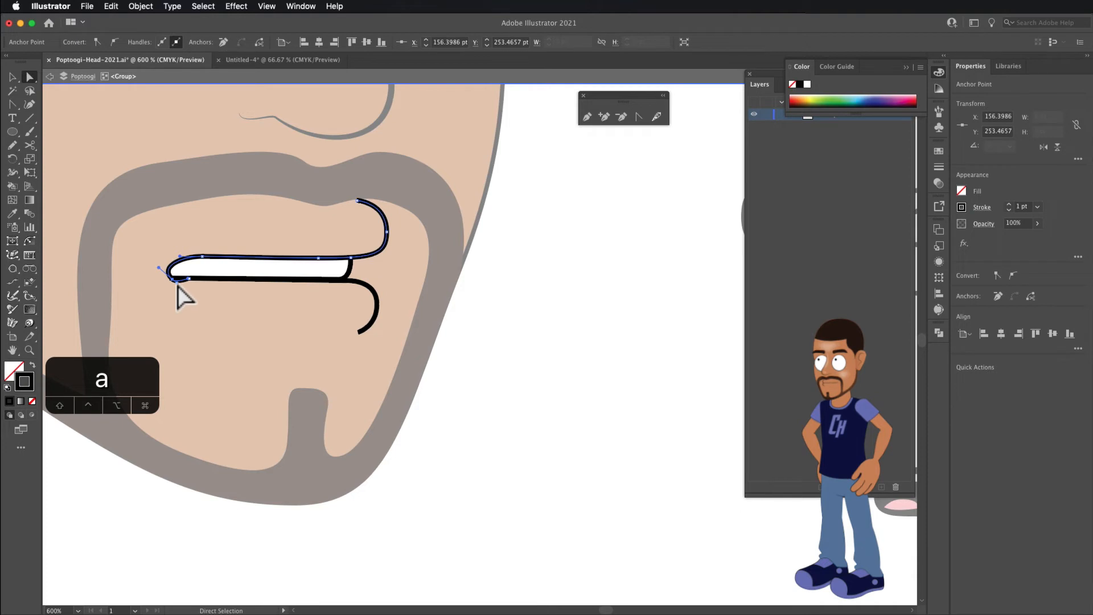
scroll(177, 286, up, 2)
drag(184, 279, 203, 343)
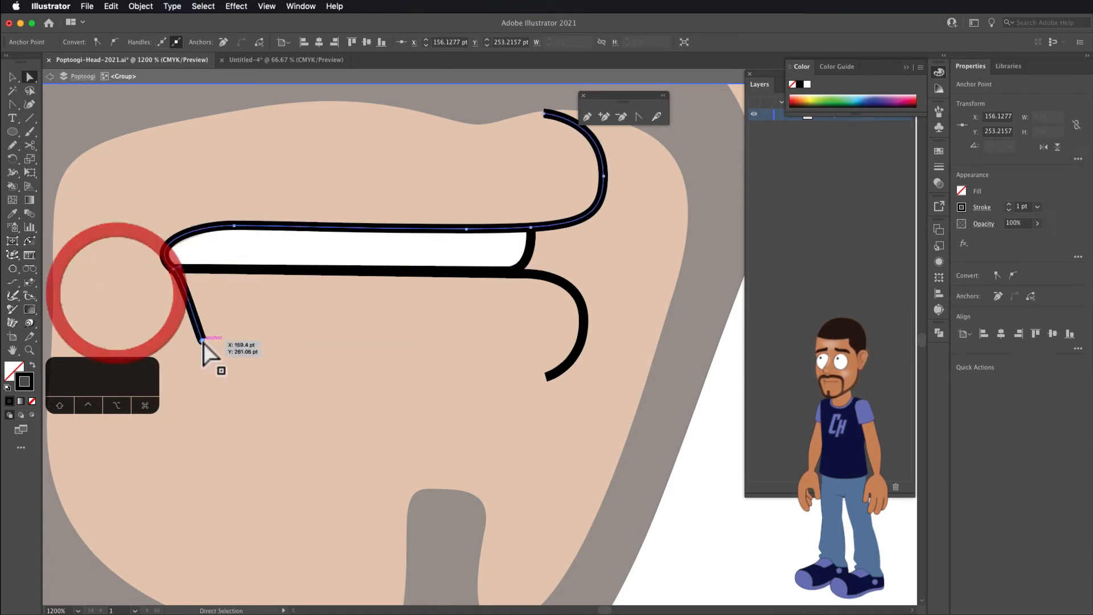
key(BackSpace)
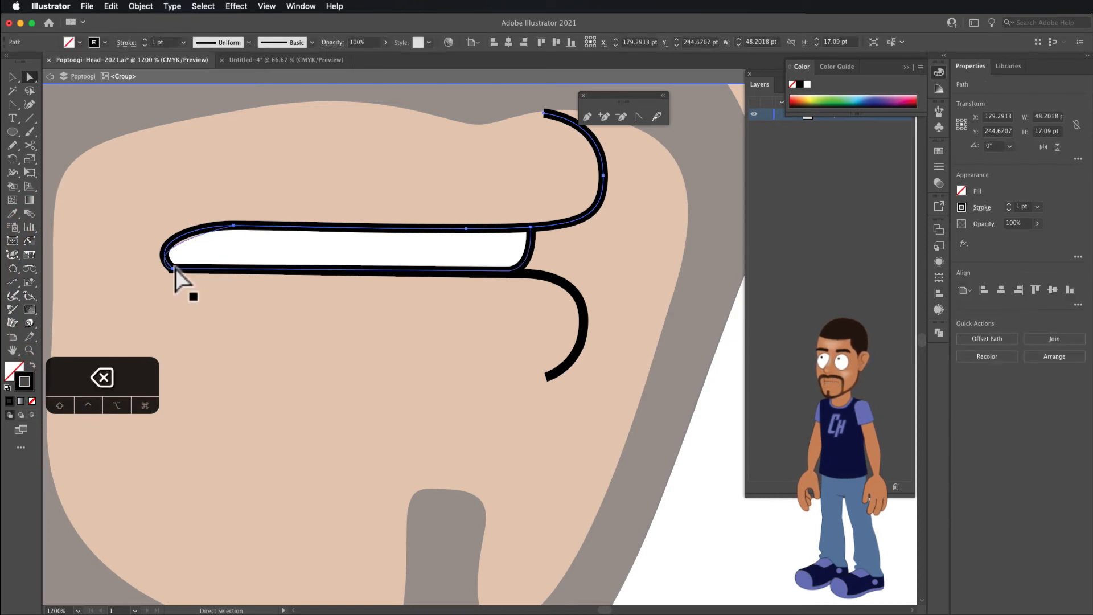
mouse_move(173, 271)
mouse_down()
mouse_move(191, 283)
mouse_move(182, 262)
mouse_up()
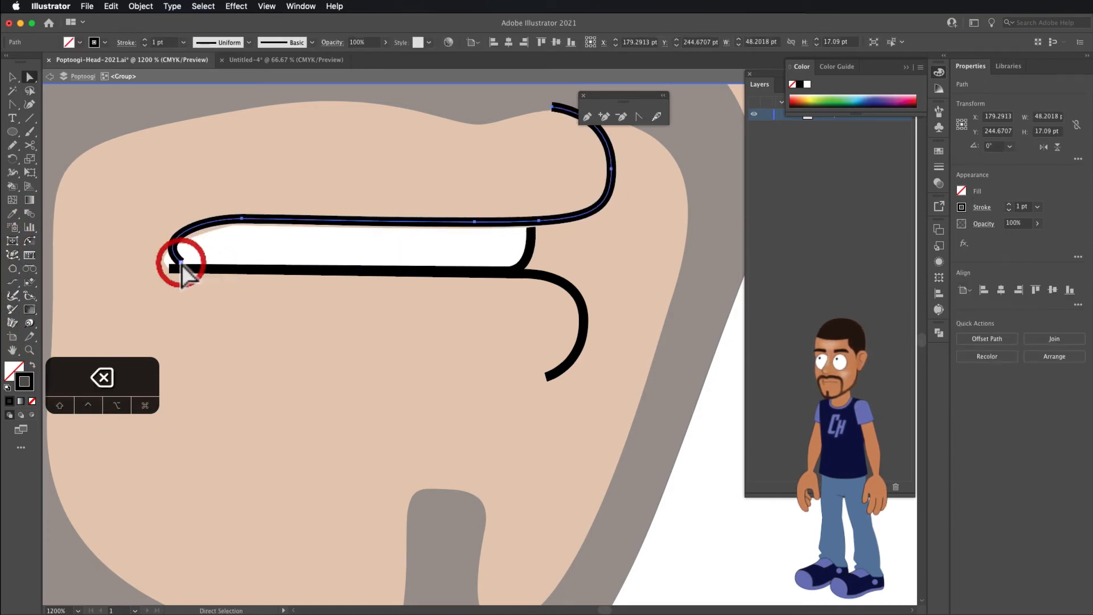
key(super+z)
key(super+z)
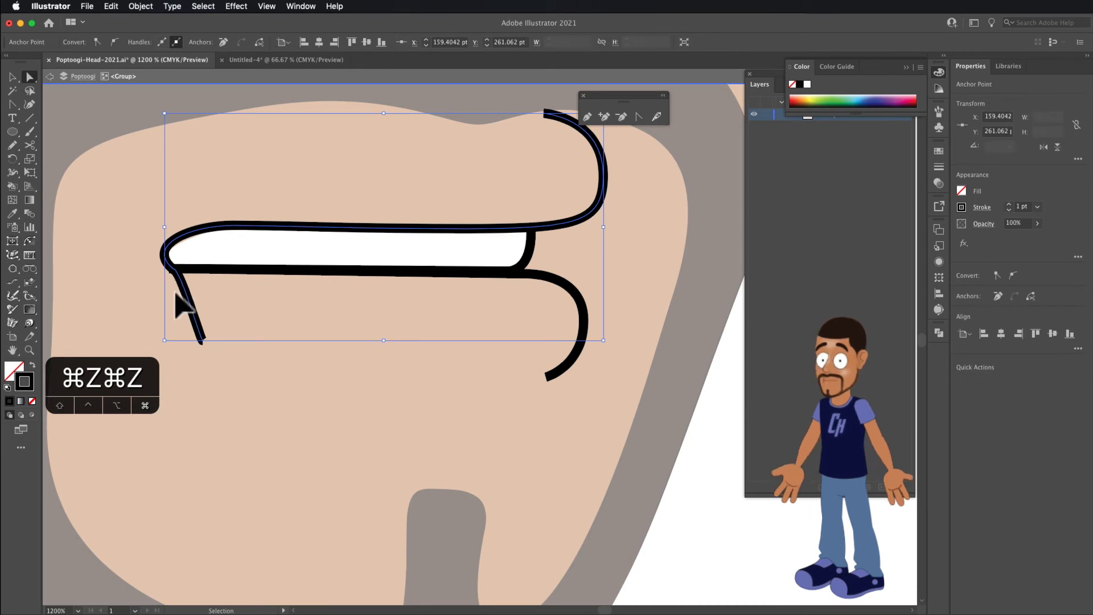
key(super+z)
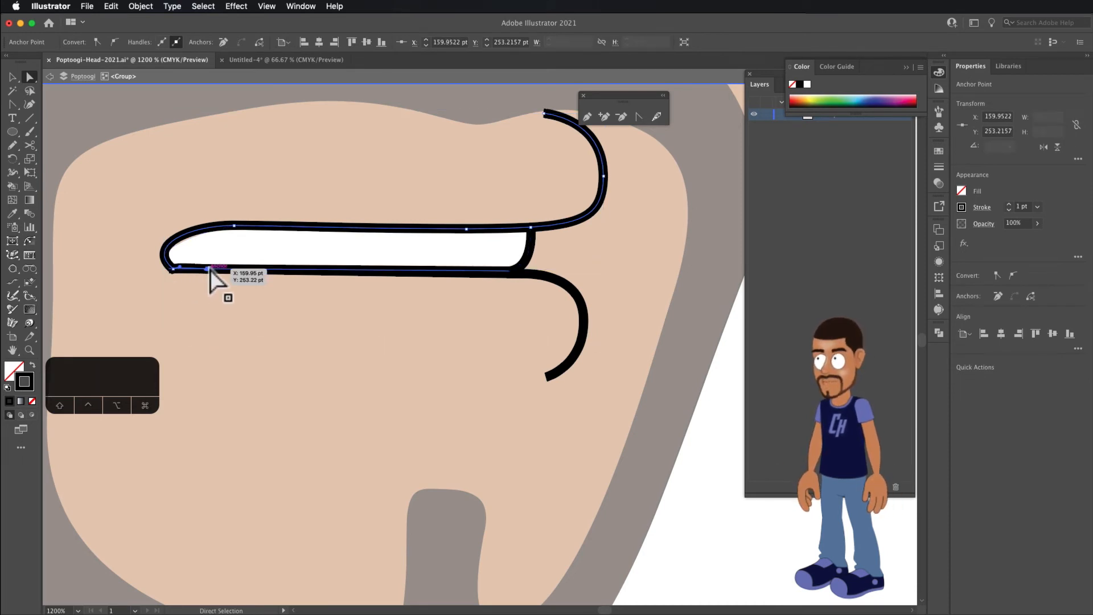
Smooth the upper-left corner of the white teeth shape with the Anchor Point tool so its edge follows the rounded lip outline
click(178, 254)
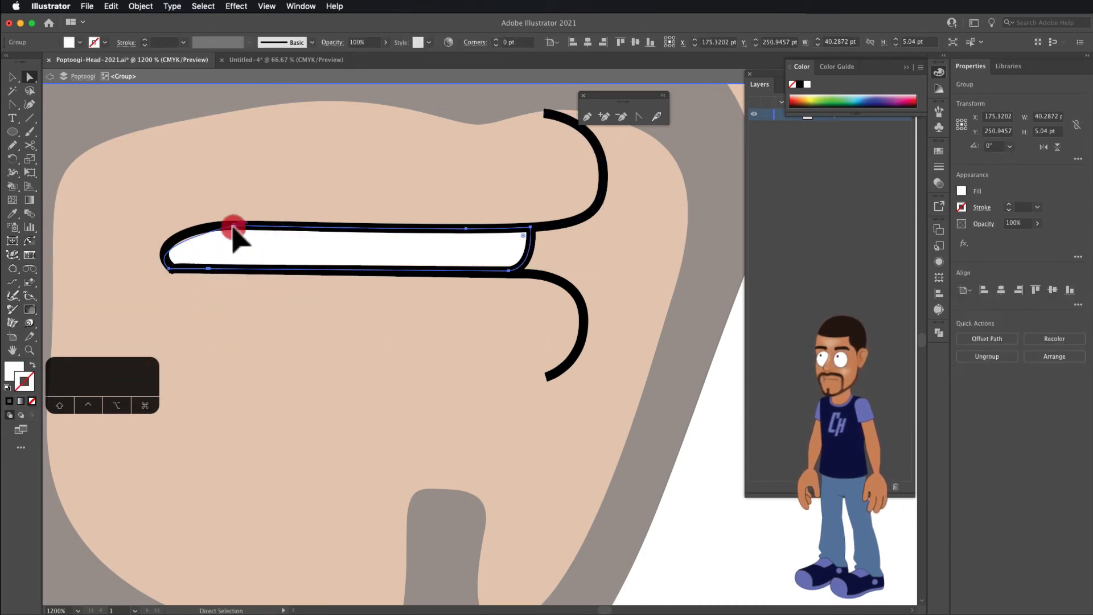
click(233, 226)
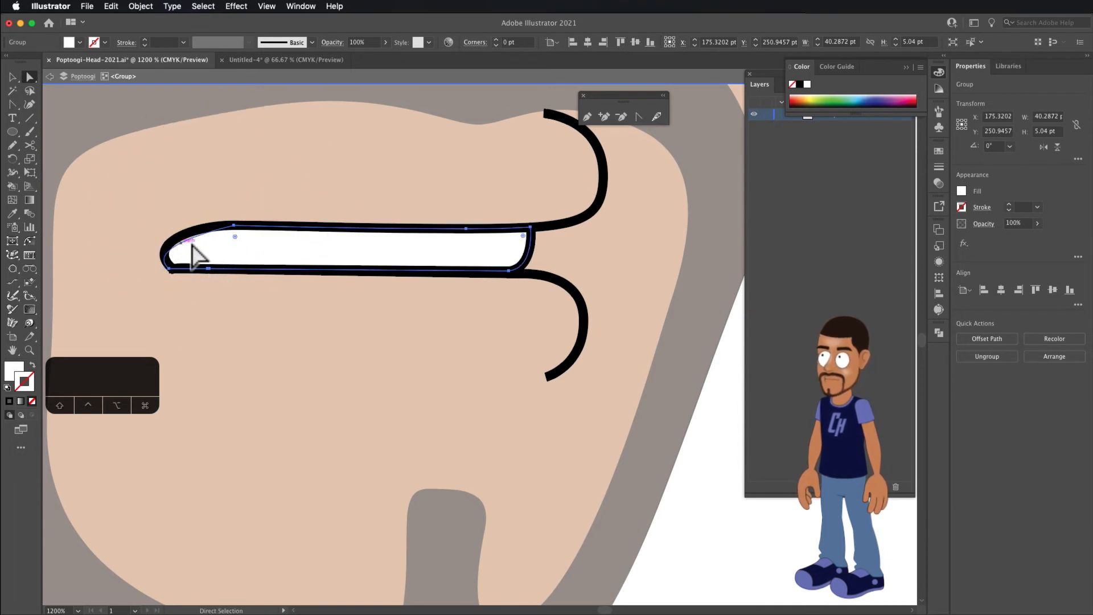
scroll(216, 255, down, 1)
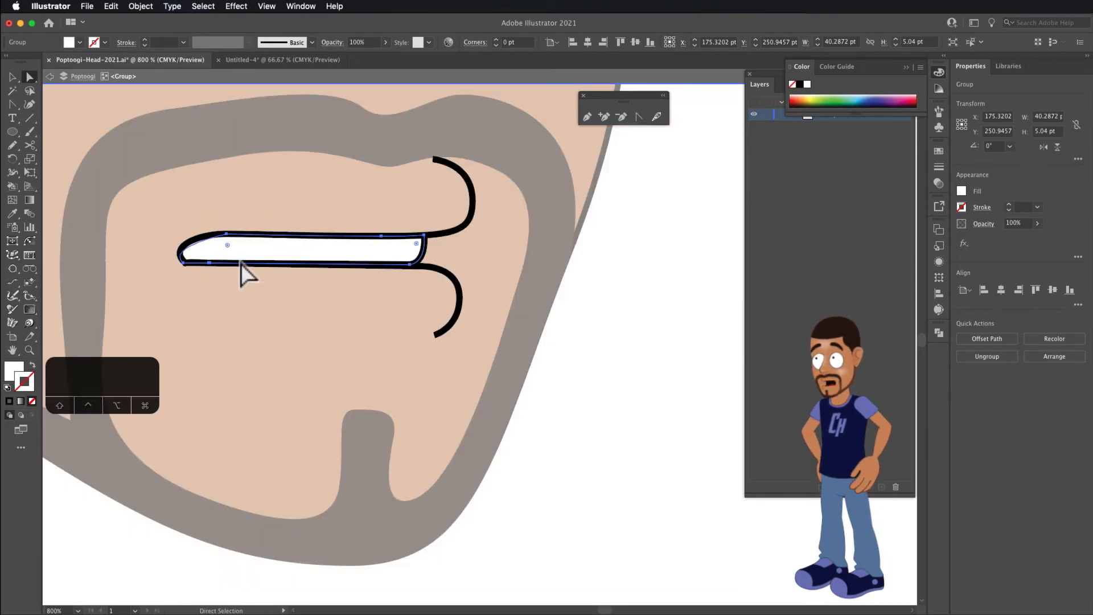
scroll(298, 287, up, 1)
drag(274, 287, 383, 318)
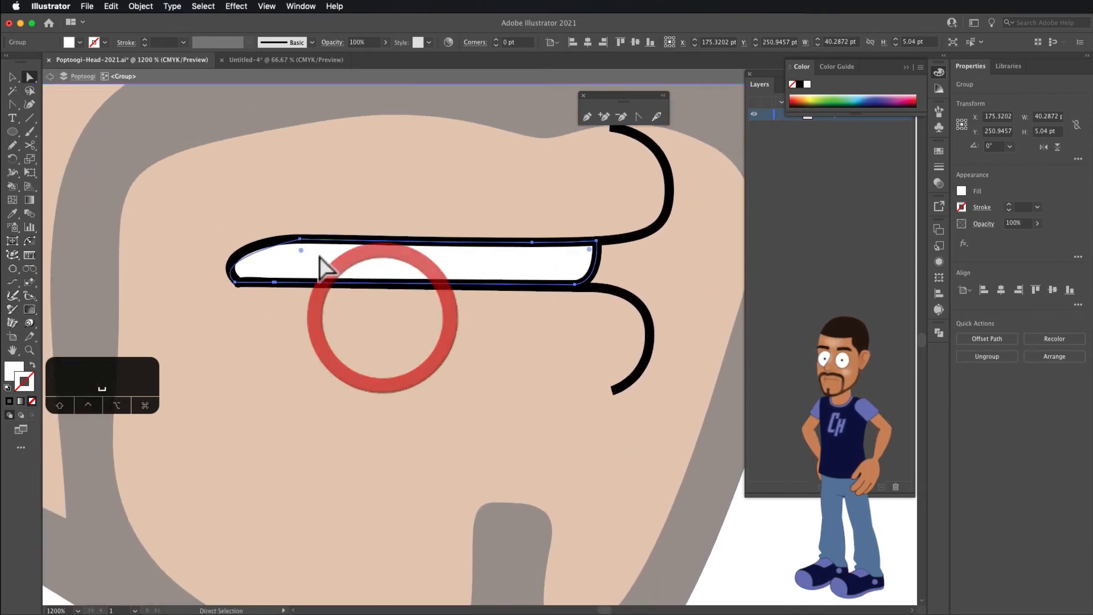
click(639, 117)
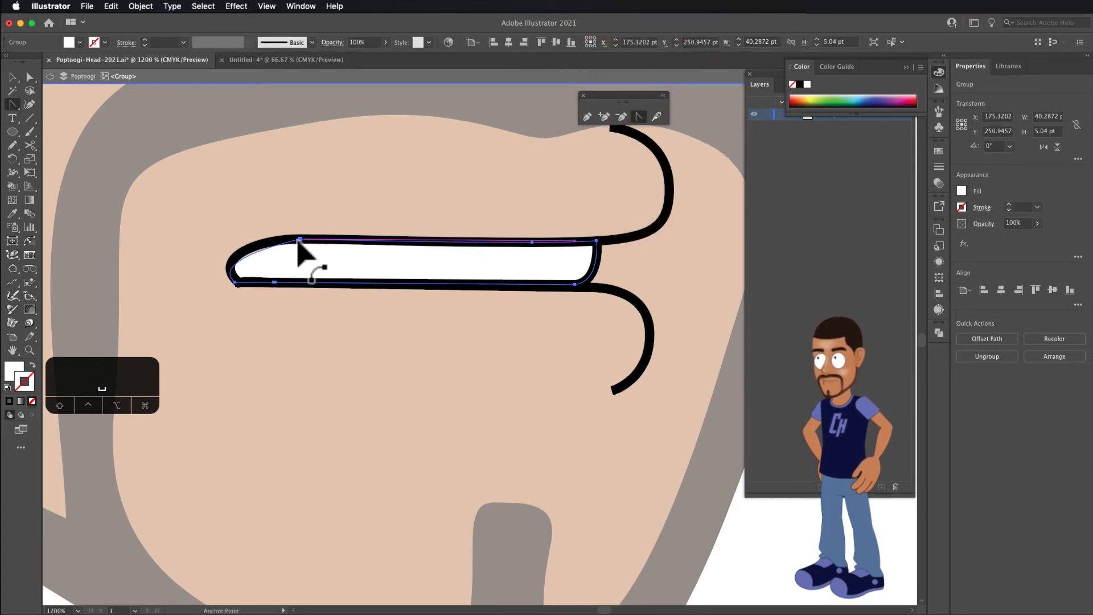
click(297, 240)
drag(297, 241, 304, 242)
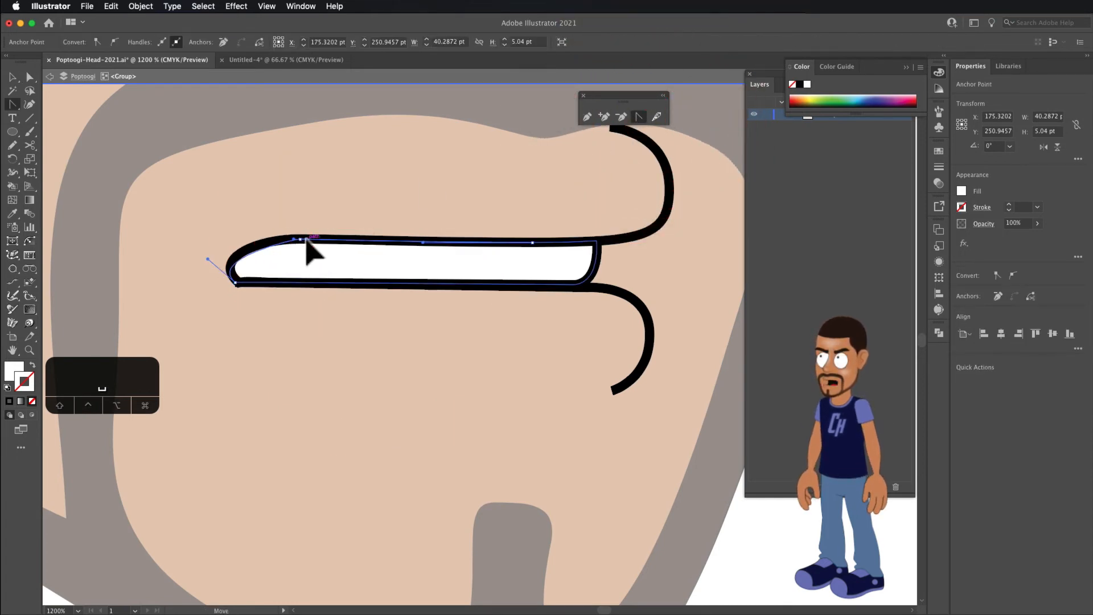
drag(208, 259, 217, 244)
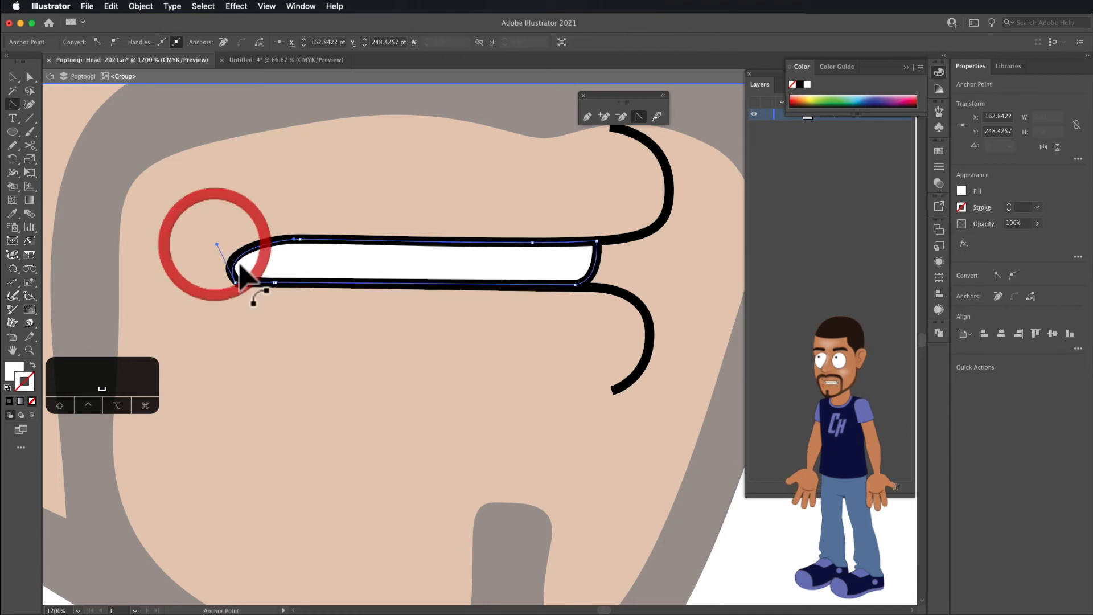
key(super+minus)
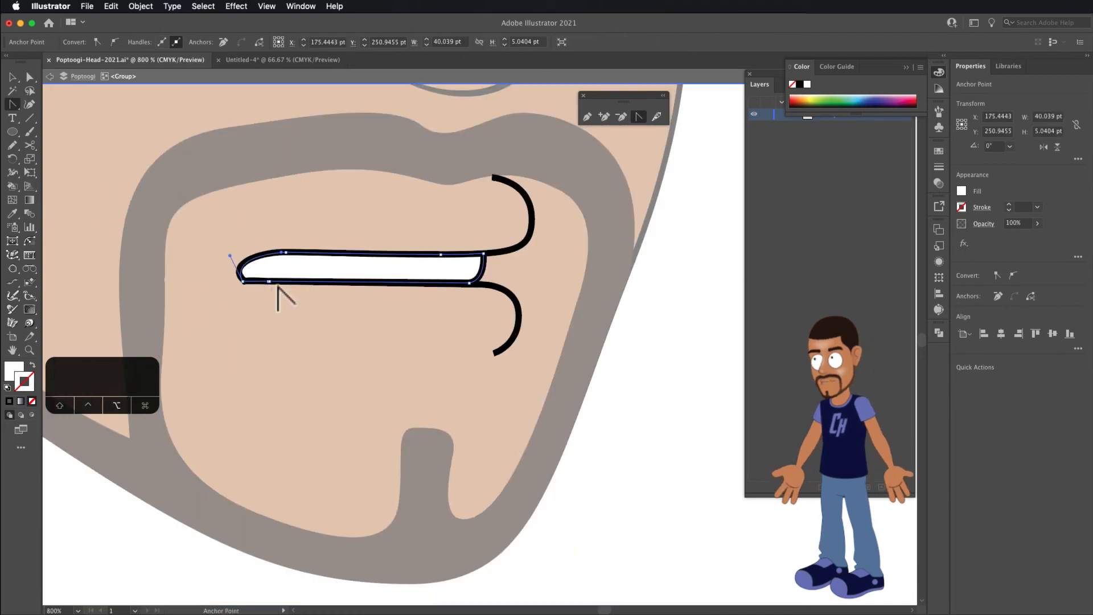
click(588, 117)
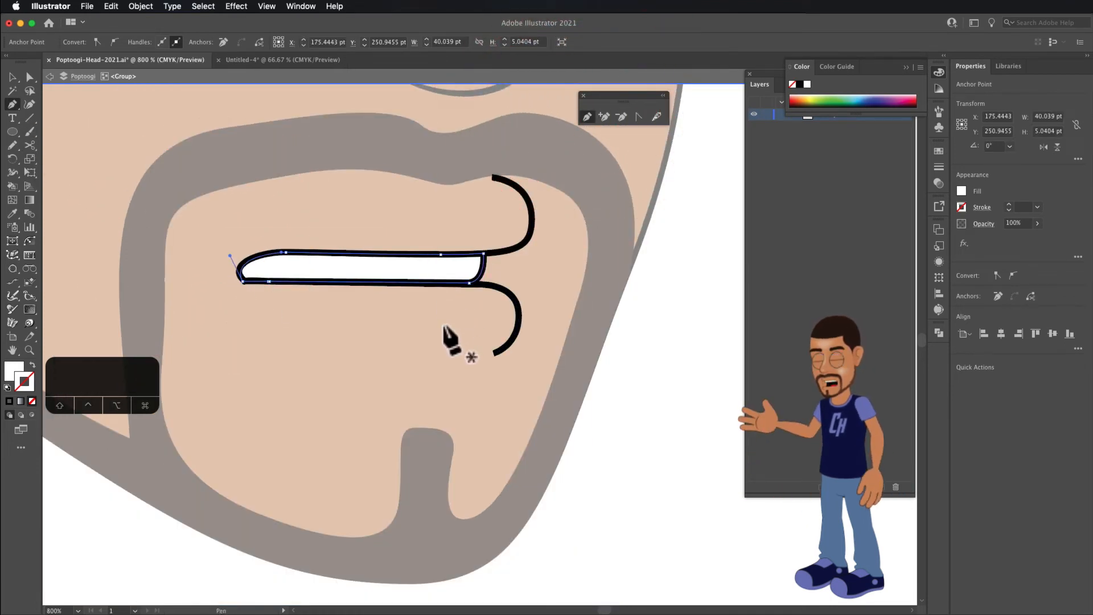
super+click(433, 336)
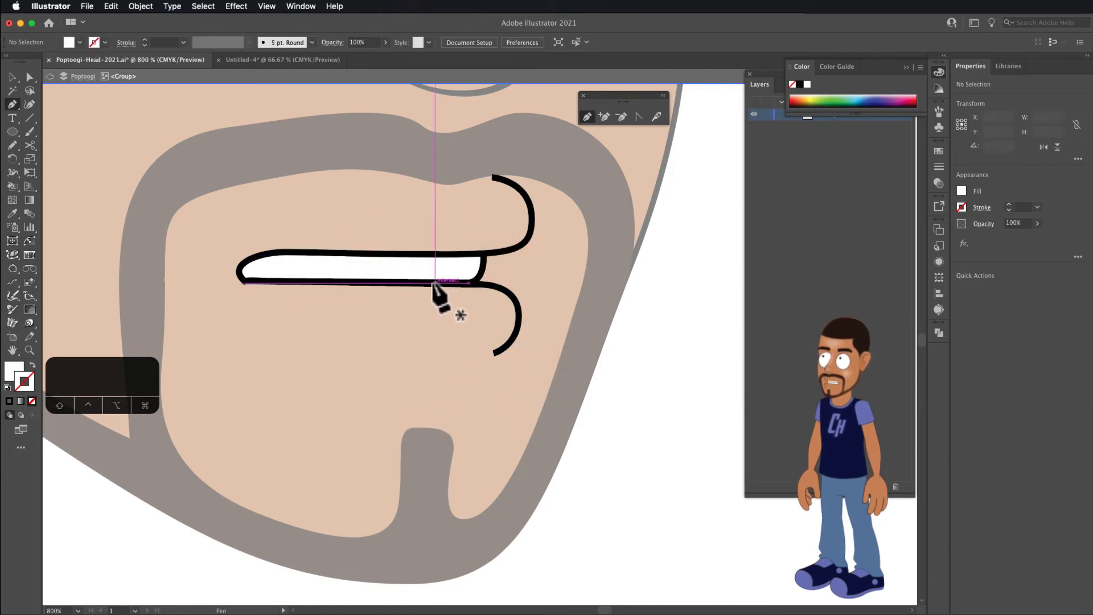
super+click(435, 288)
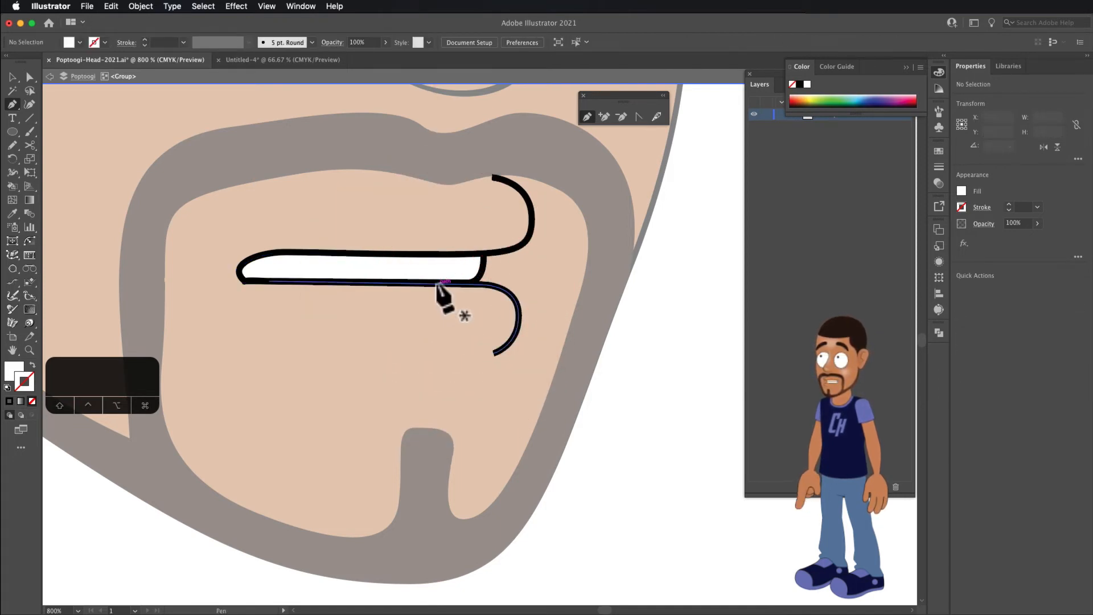
drag(432, 283, 443, 345)
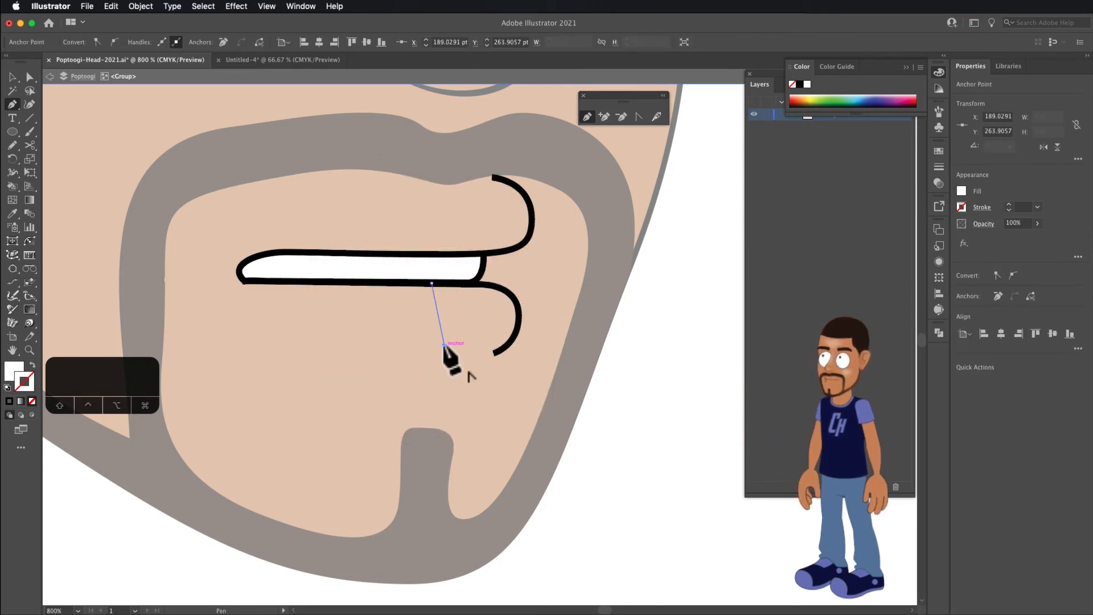
key(super+z)
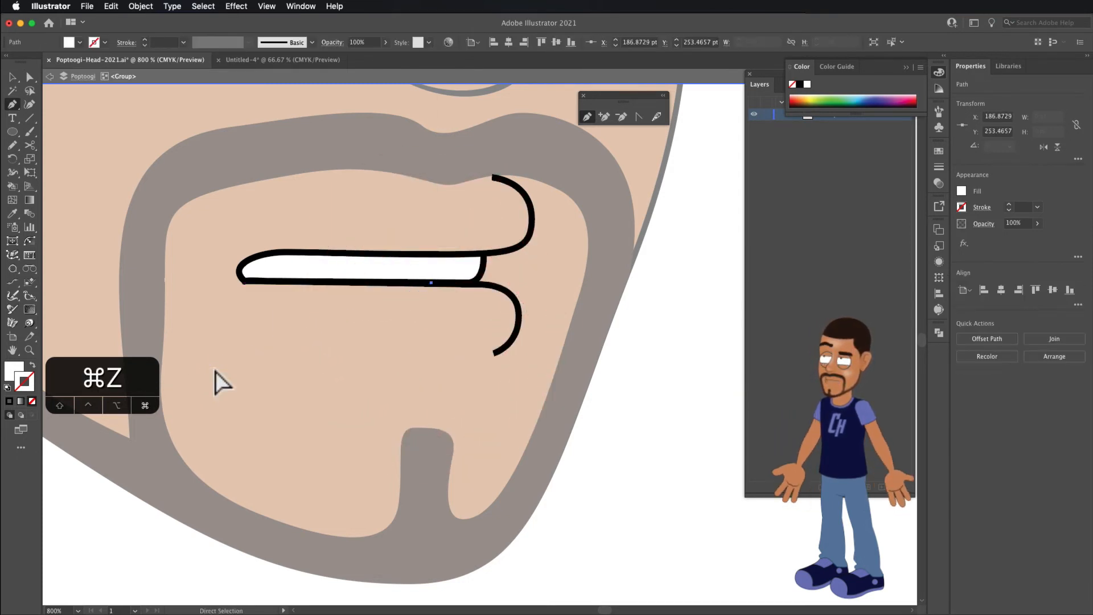
Draw a short slanted line below the right part of the lower lip with the Pen tool, using a 1 pt black stroke and no fill
double_click(23, 385)
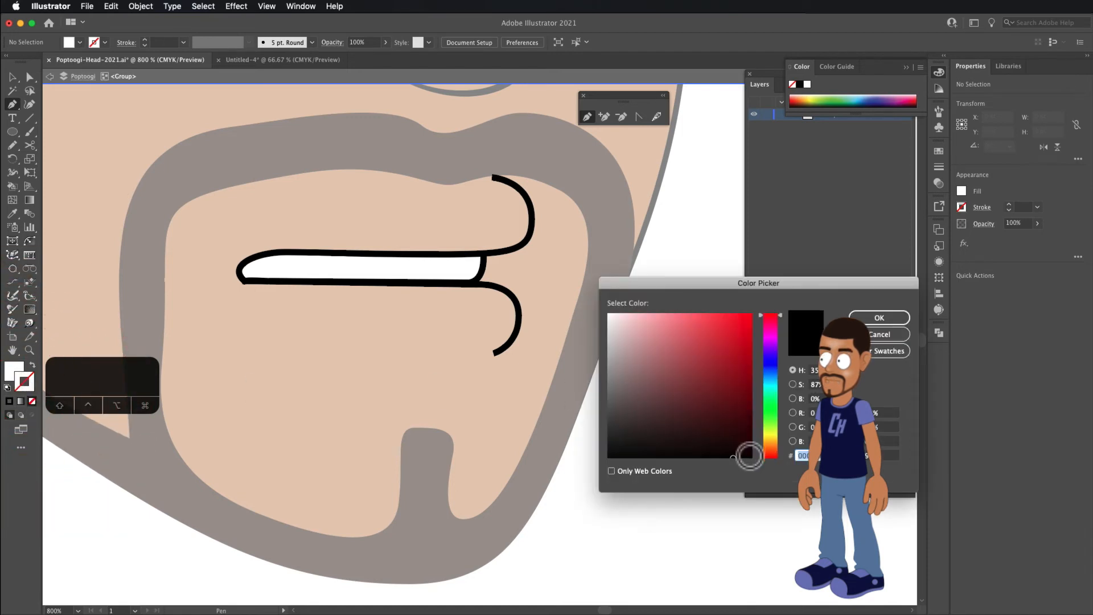
click(748, 456)
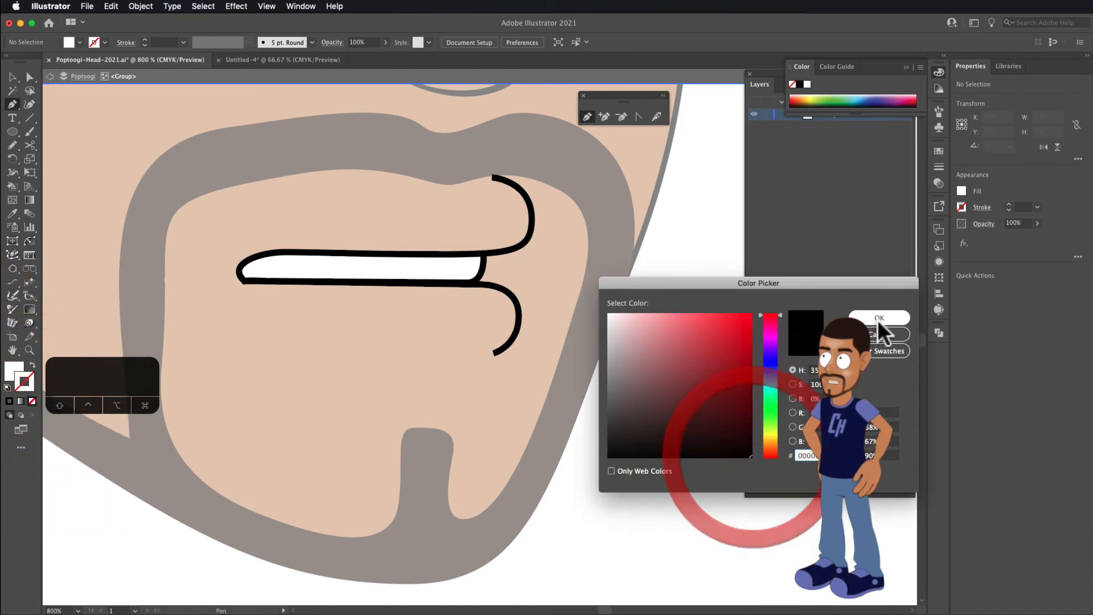
click(879, 317)
drag(439, 282, 454, 344)
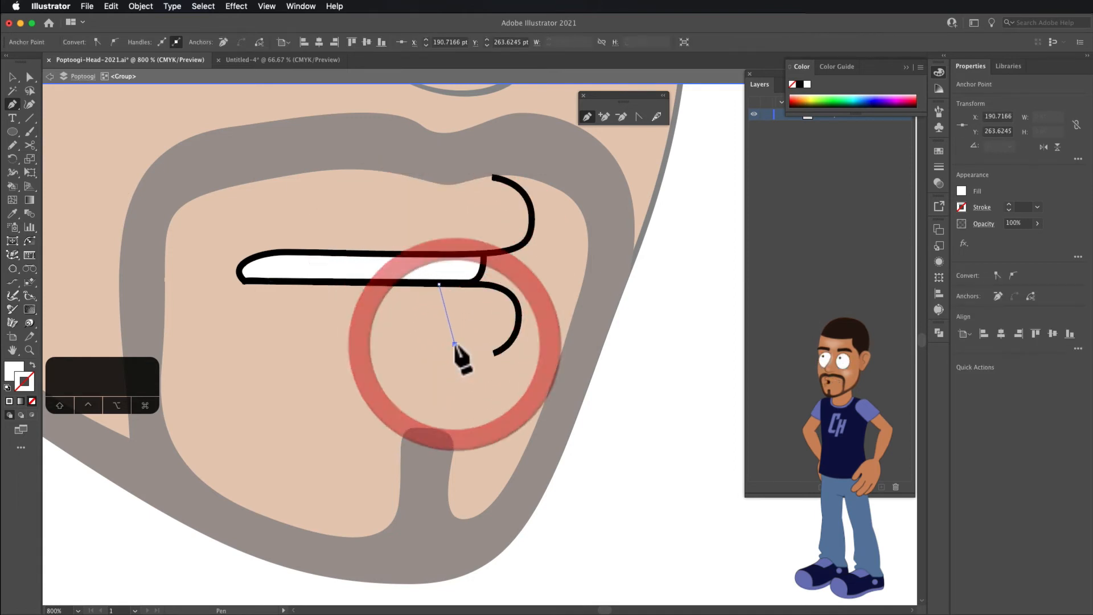
click(7, 387)
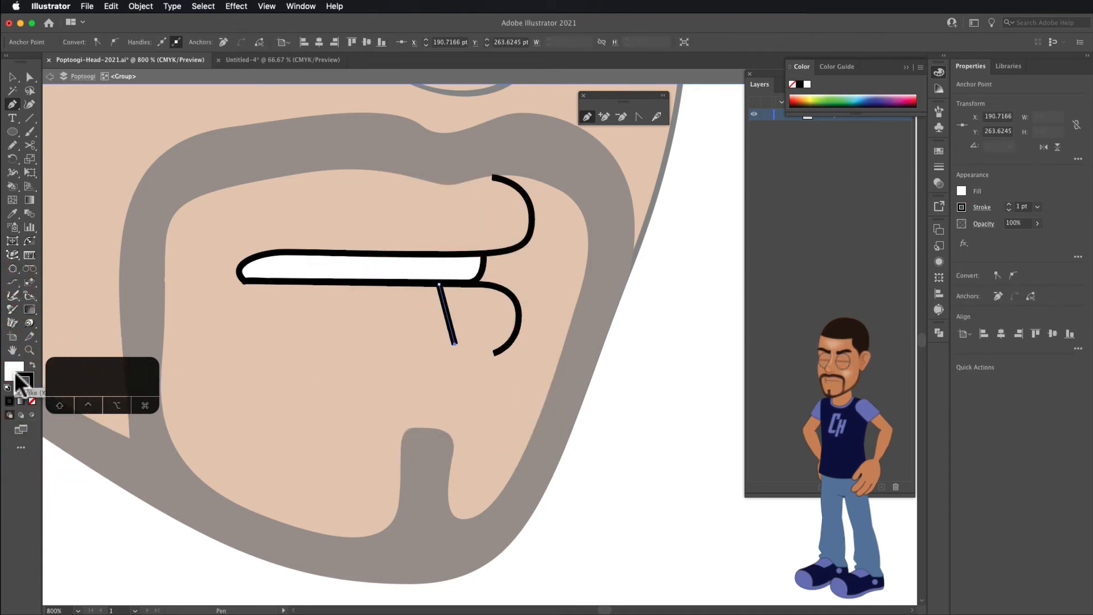
click(14, 369)
click(32, 401)
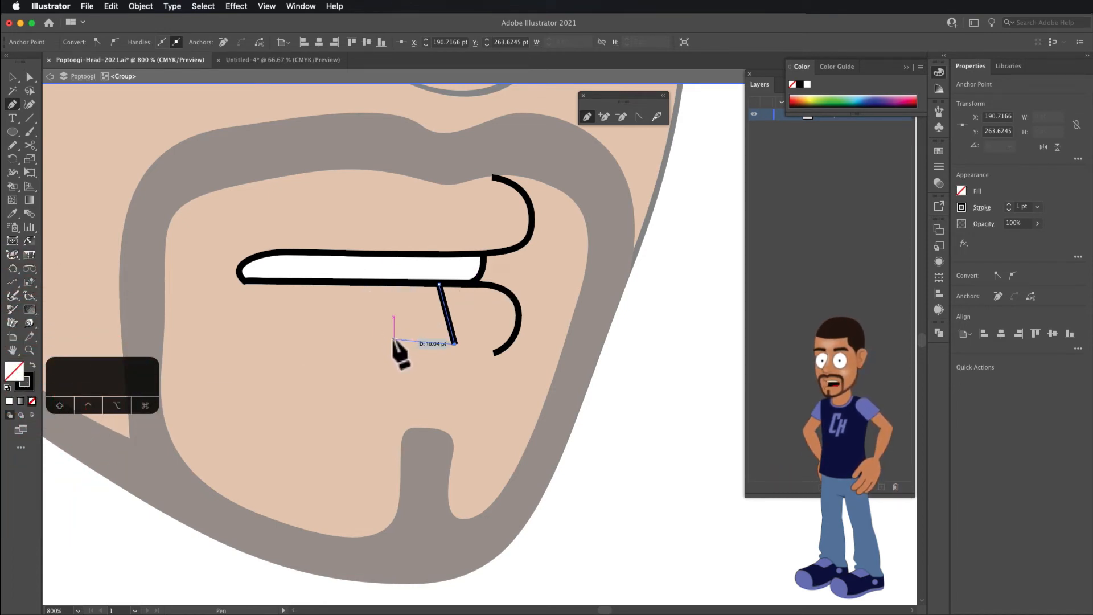
super+click(387, 341)
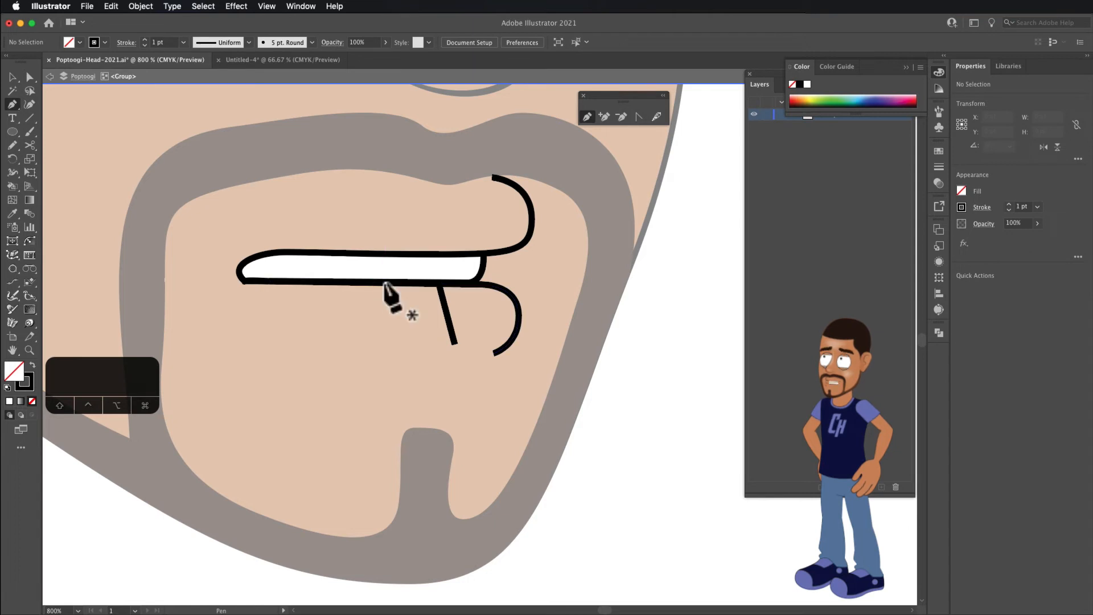
Draw a second short slanted line hanging from the lower lip, to the left of the first one
click(385, 283)
click(393, 348)
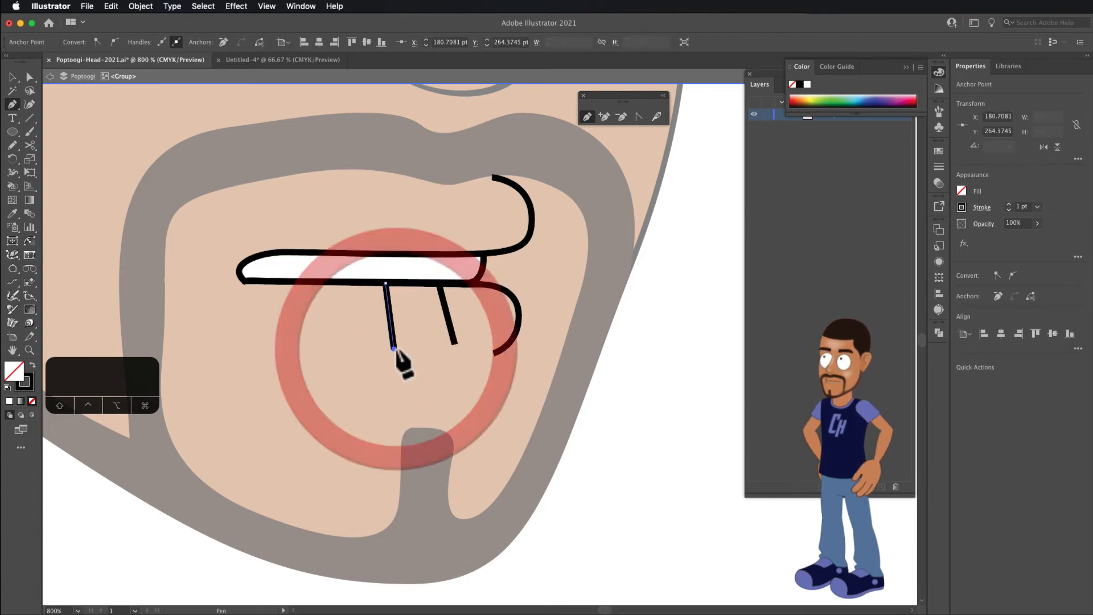
super+click(422, 370)
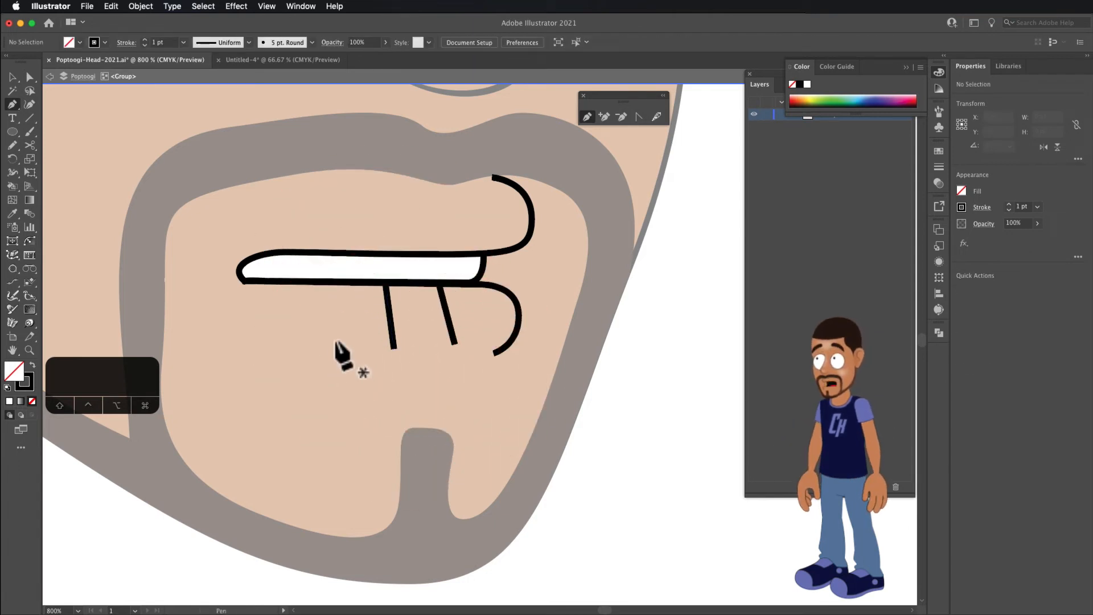
Bend the short lines below the lower lip with the Anchor Point tool and reshape the left one into a curve hanging from the lip
click(638, 117)
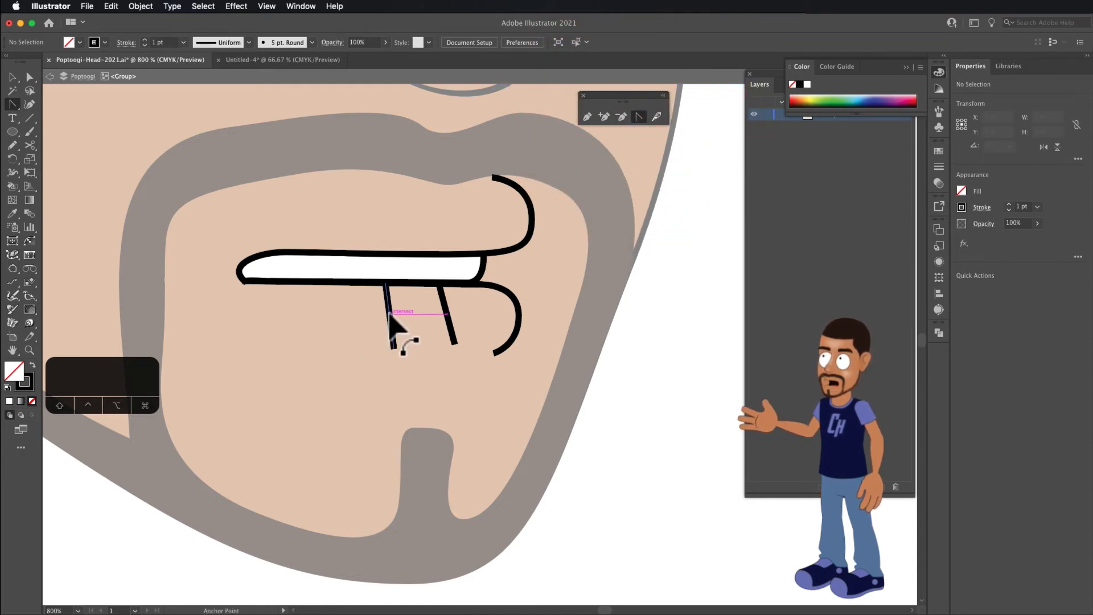
mouse_move(389, 312)
mouse_down()
mouse_move(458, 305)
mouse_move(321, 282)
mouse_up()
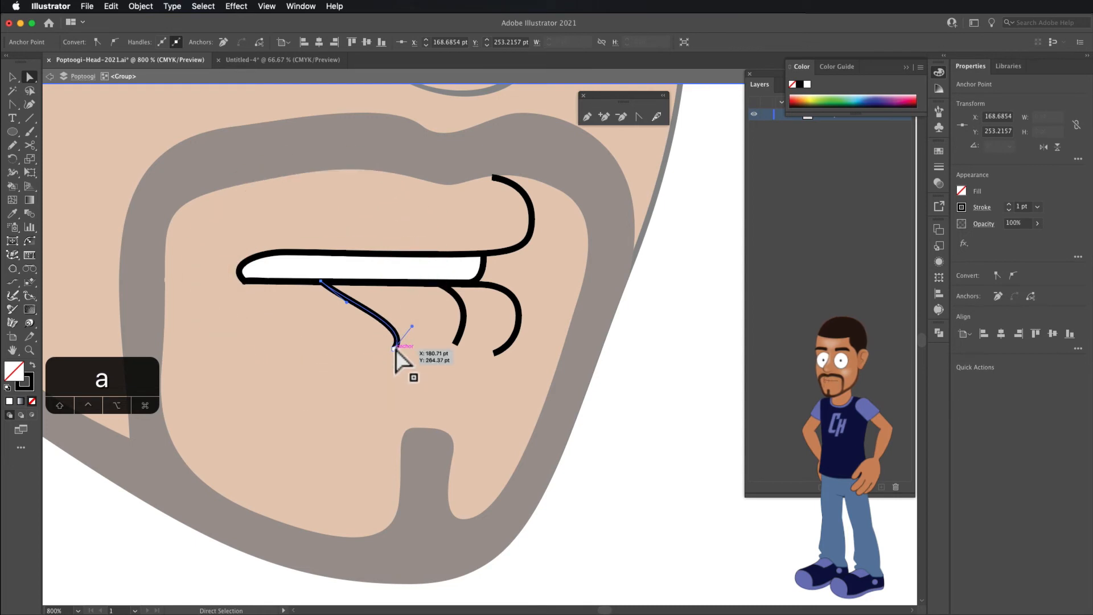
drag(395, 348, 363, 348)
drag(347, 306, 330, 283)
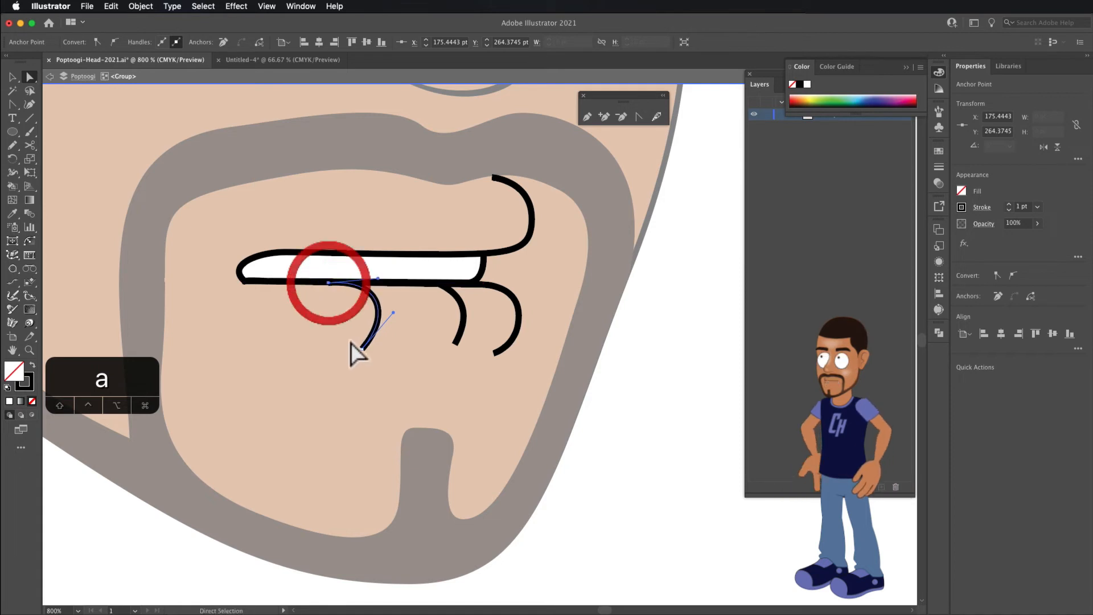
drag(361, 349, 378, 338)
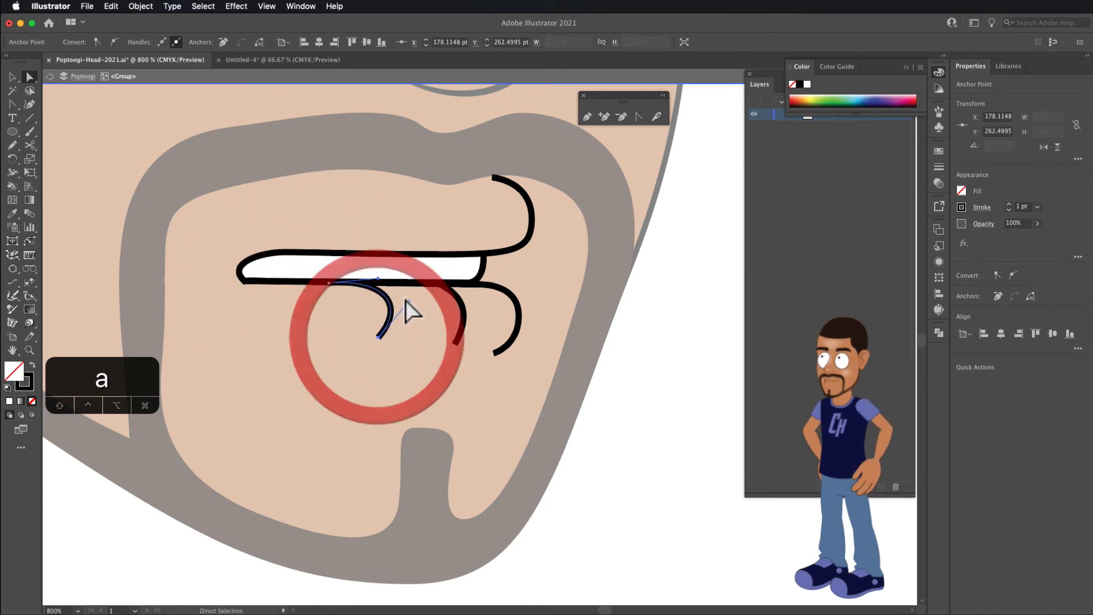
click(397, 308)
click(366, 282)
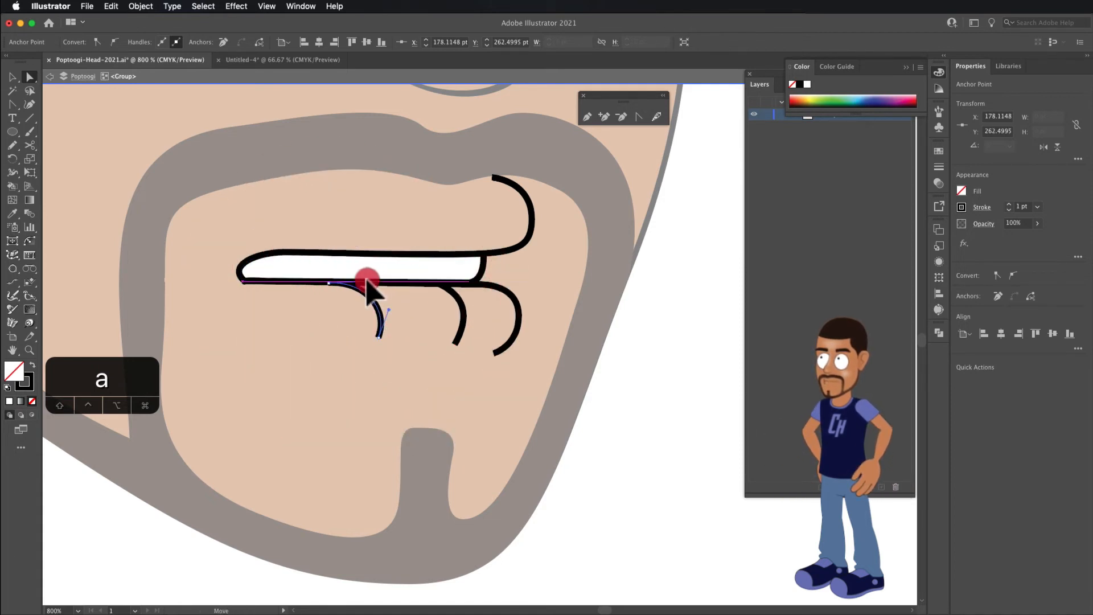
Shift both end anchors of the right short curve leftward so it hangs evenly between its neighbours
click(455, 343)
drag(454, 344, 430, 340)
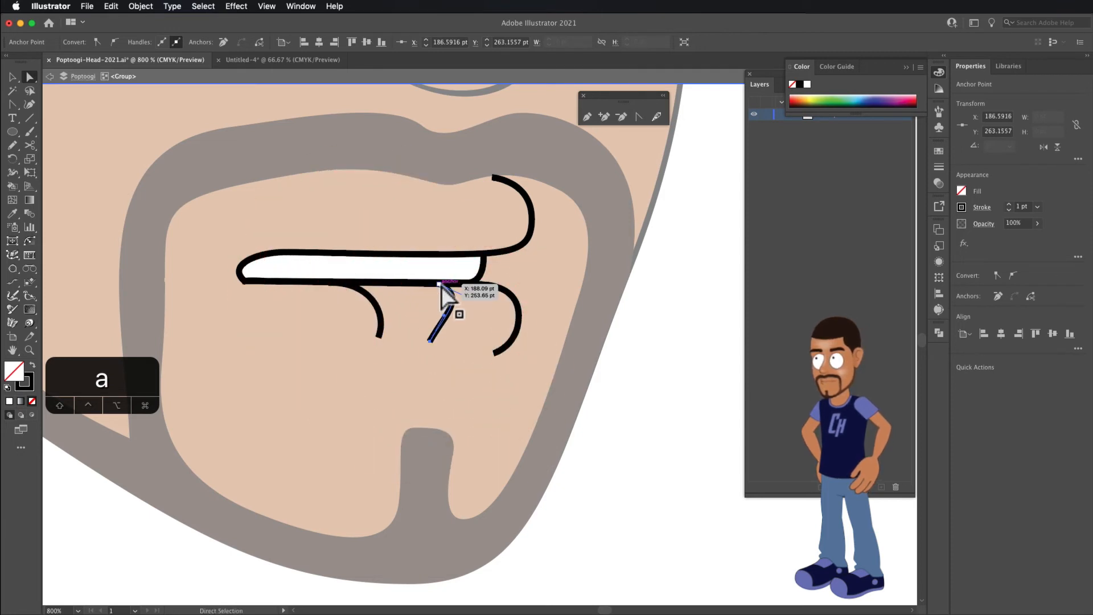
drag(439, 284, 416, 282)
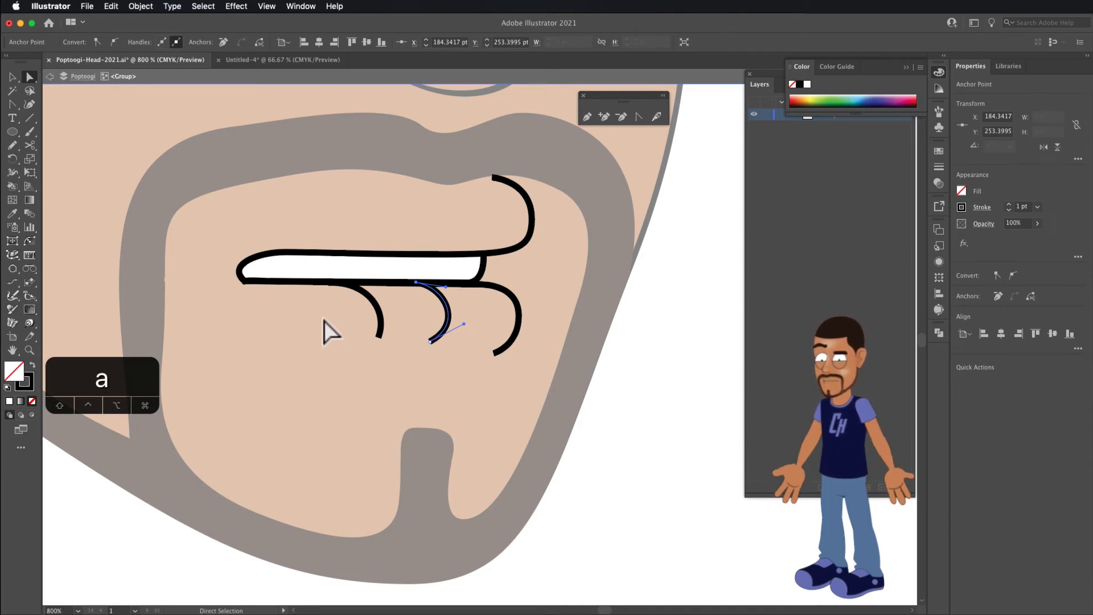
Exit group isolation and move the finished F mouth off the face to the bottom of the mouth column
scroll(390, 324, down, 3)
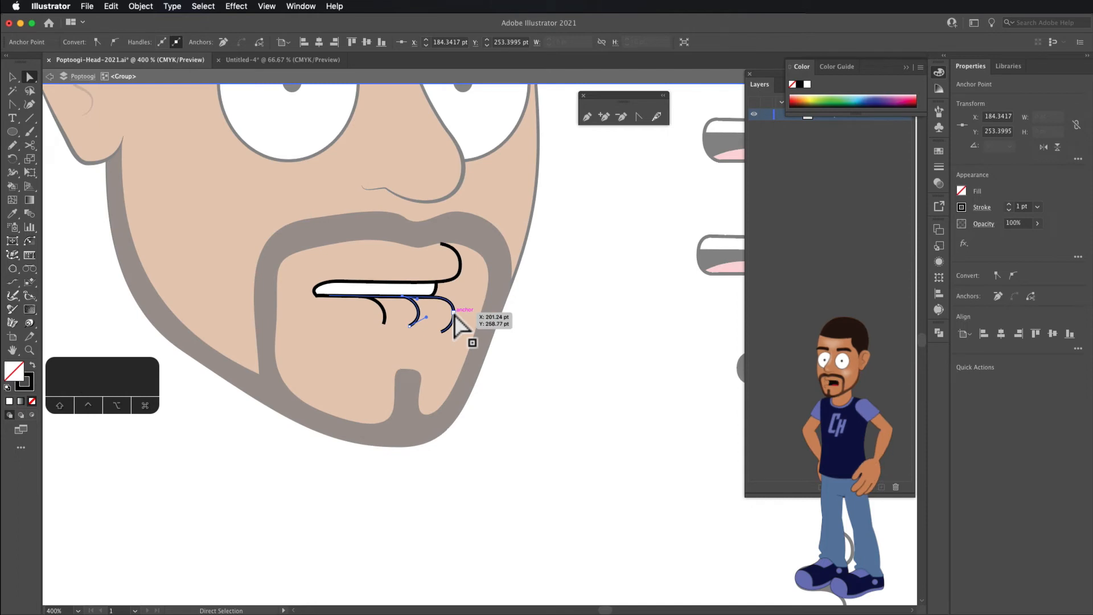
click(13, 77)
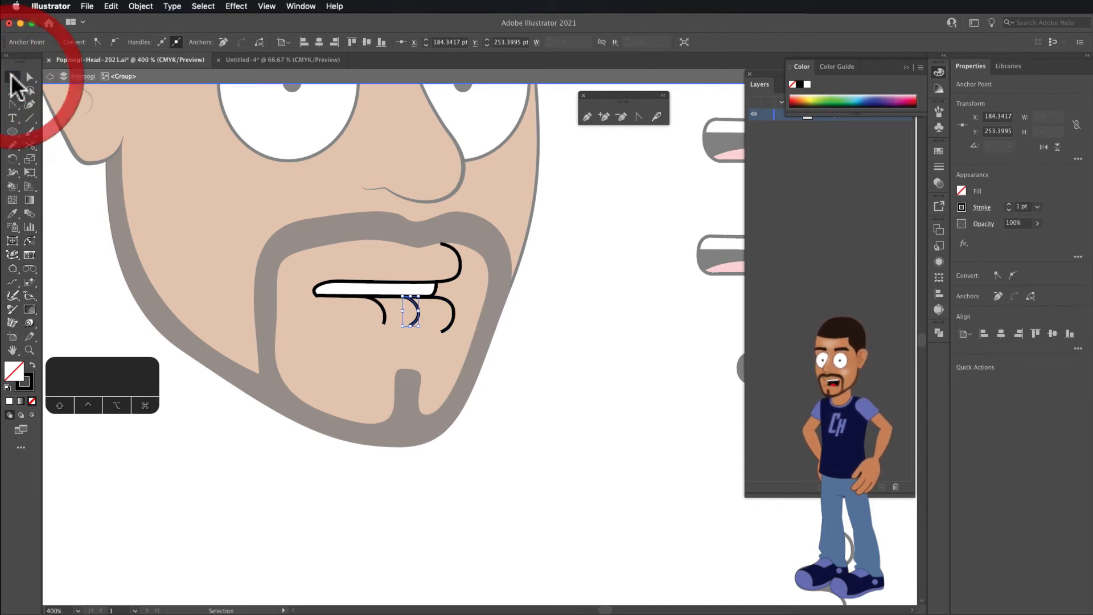
double_click(224, 284)
scroll(446, 341, down, 2)
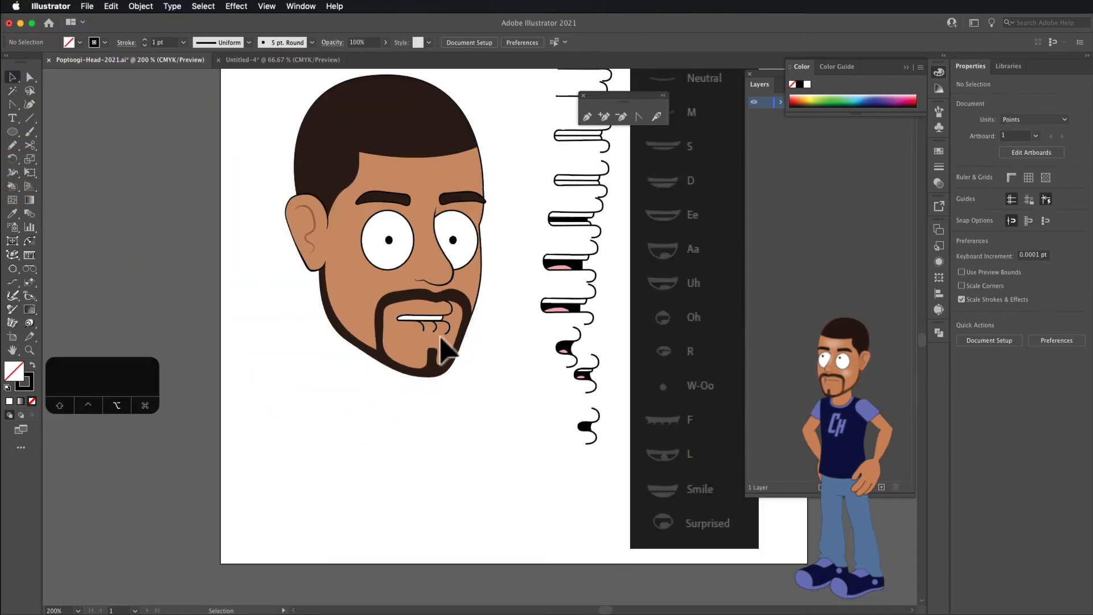
drag(397, 345, 463, 300)
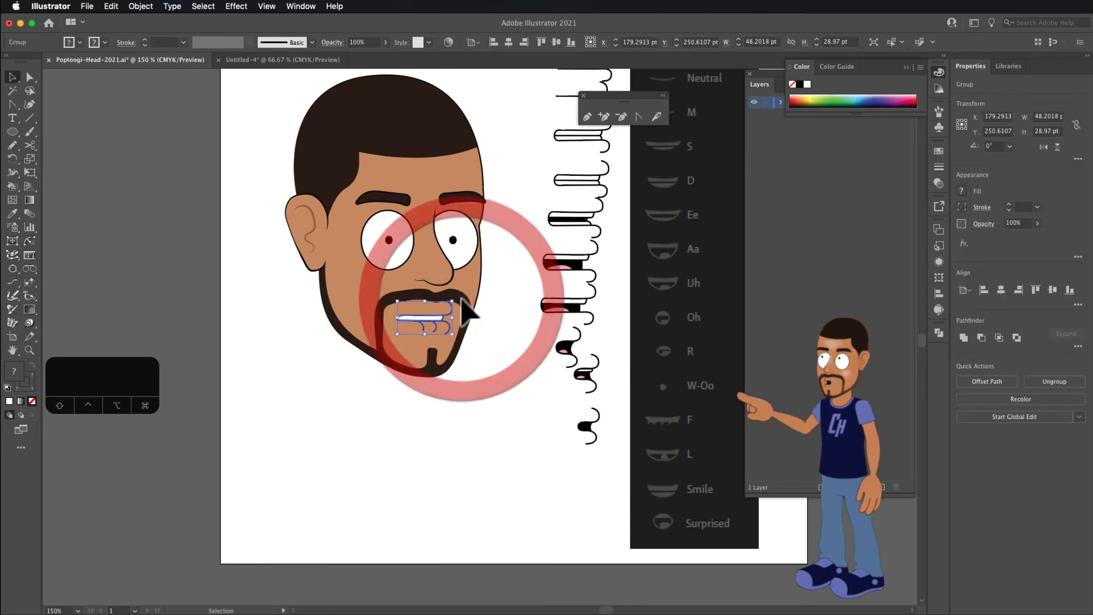
click(141, 7)
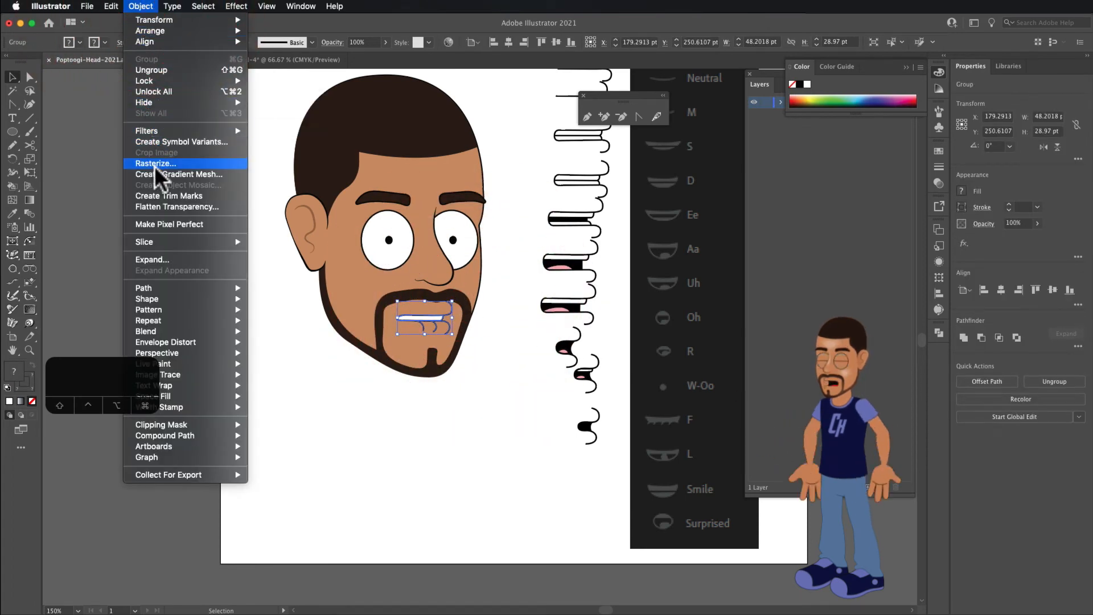
mouse_move(114, 7)
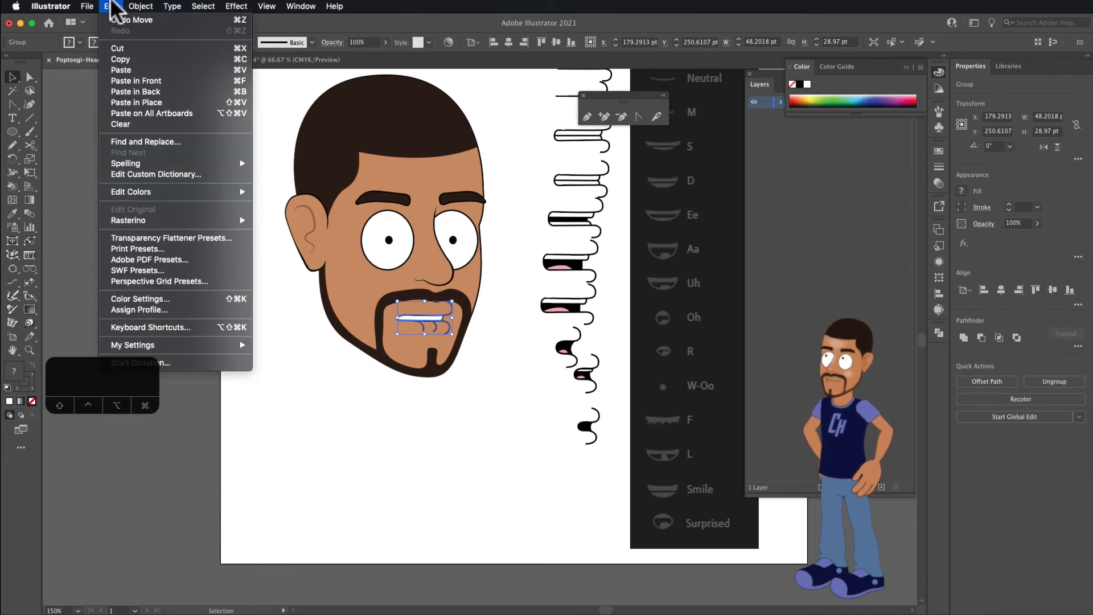
click(132, 7)
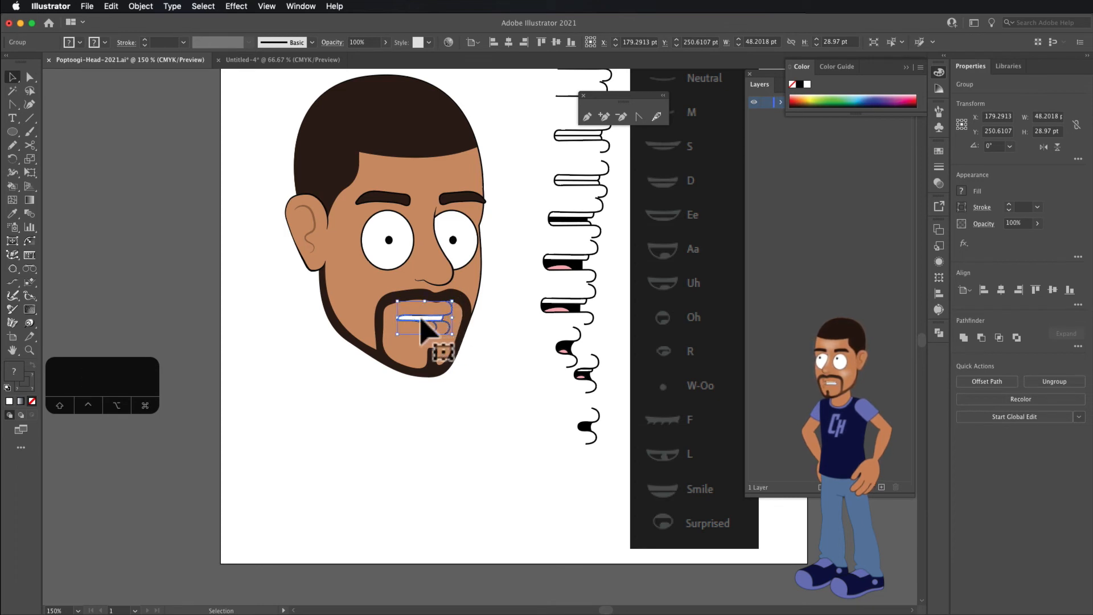
drag(433, 321, 566, 472)
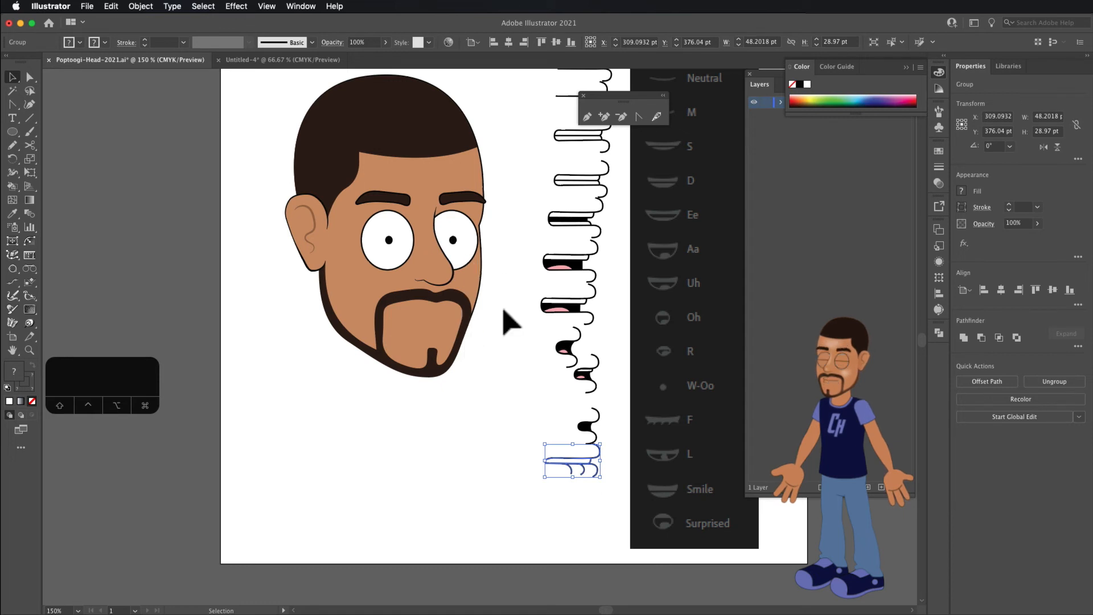
Place a copy of the Uh mouth on the face inside the goatee and isolate its group for editing
drag(606, 95, 602, 84)
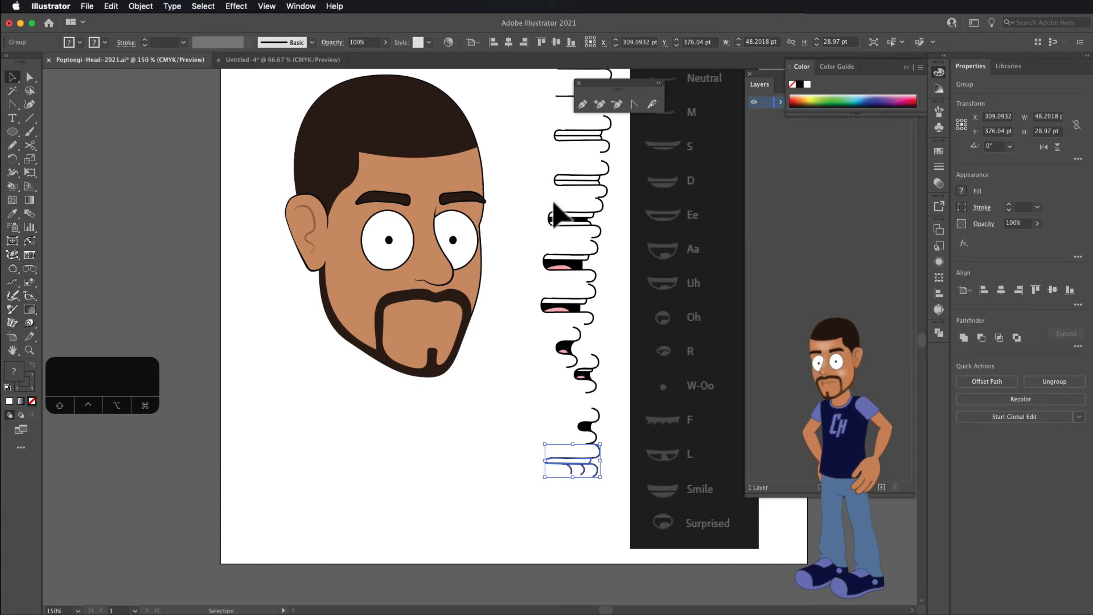
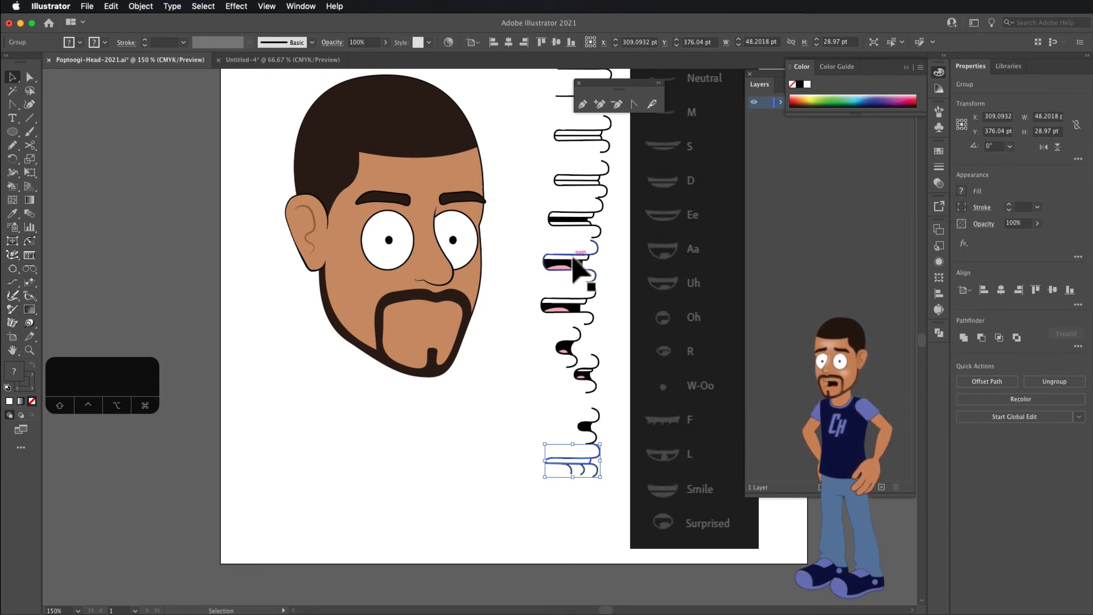
click(565, 304)
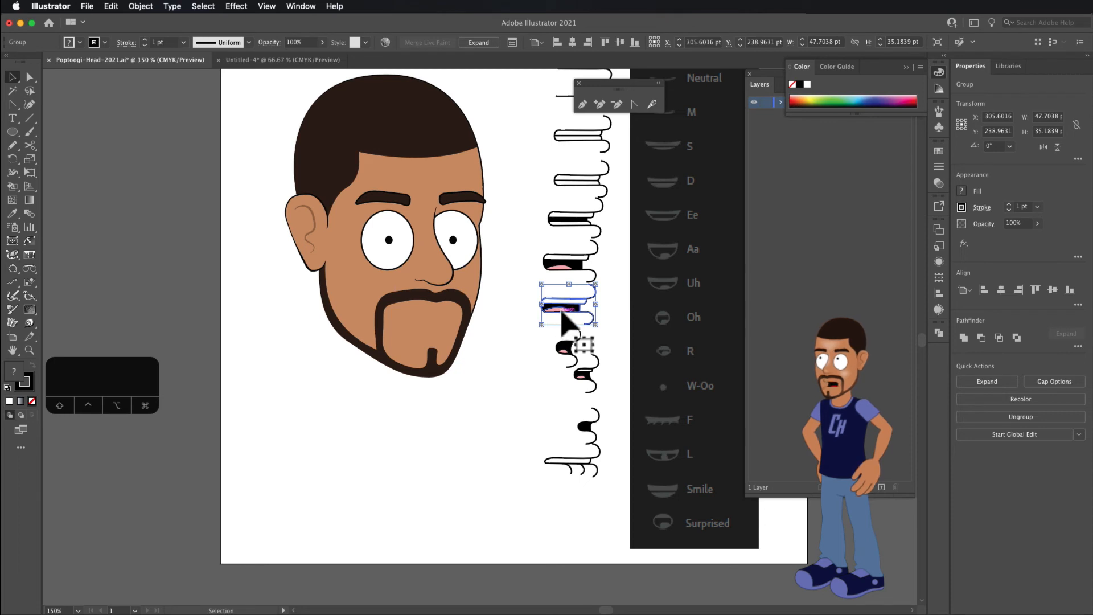
drag(567, 305, 422, 320)
scroll(420, 321, up, 3)
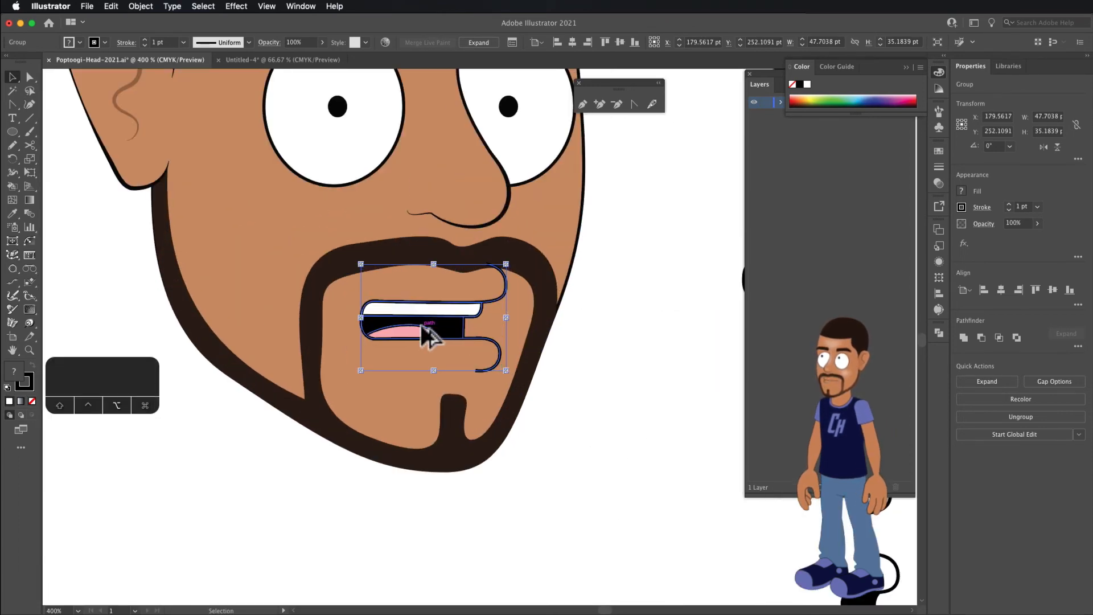
scroll(421, 326, up, 3)
double_click(416, 342)
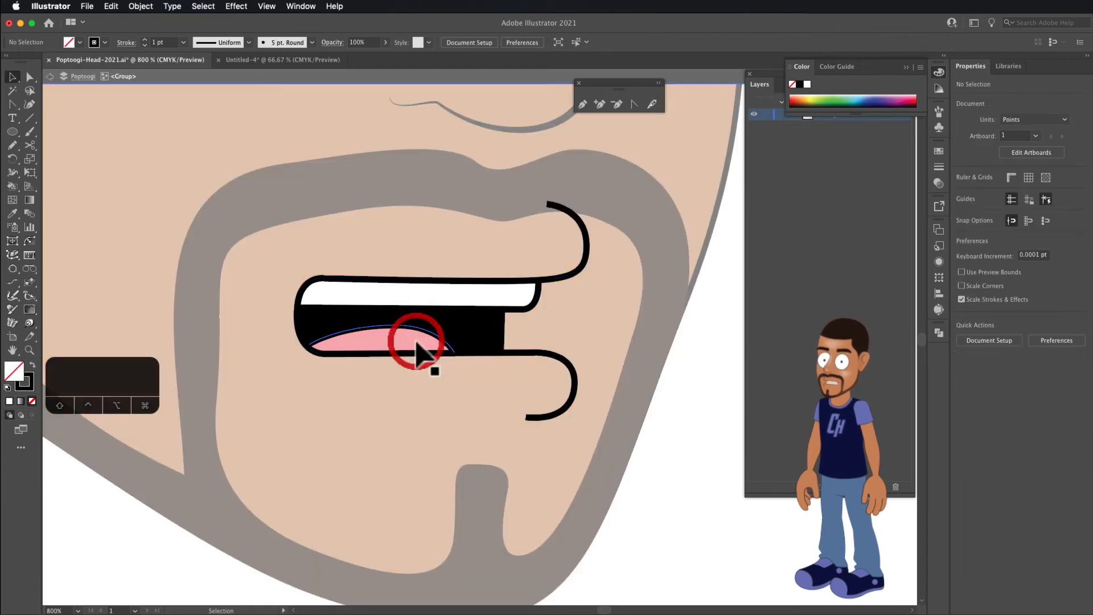
Reshape the pink tongue by raising its peak toward the upper teeth and moving its left end anchor inward
key(a)
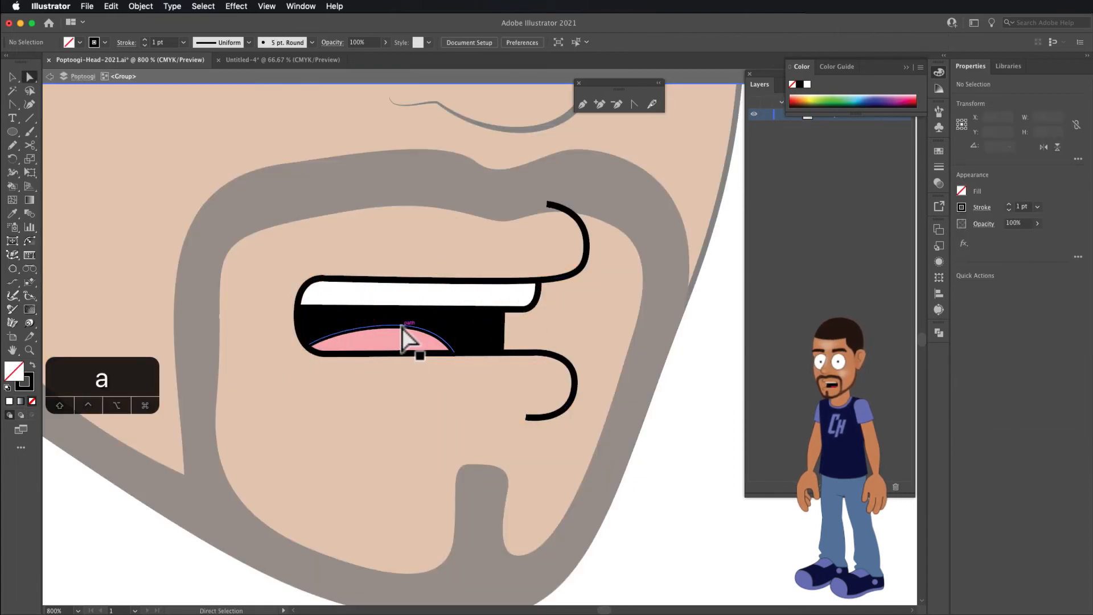
drag(402, 333, 432, 310)
drag(309, 345, 337, 350)
drag(432, 309, 439, 313)
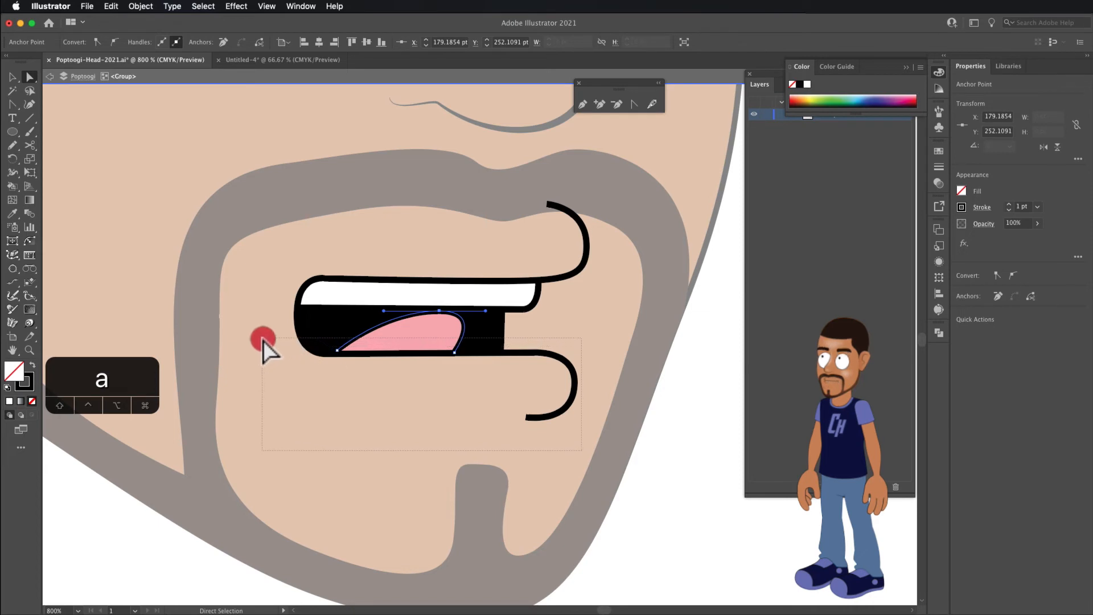
Raise the lower parts of the mouth slightly and adjust the curve at the lip outline's lower-left corner
drag(263, 340, 262, 340)
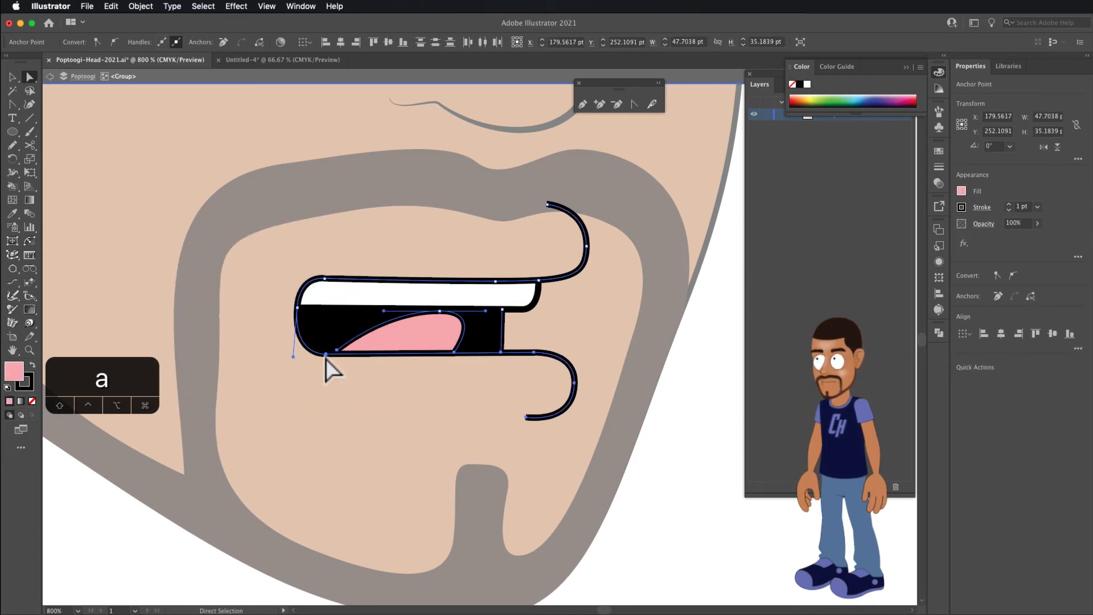
drag(326, 358, 296, 345)
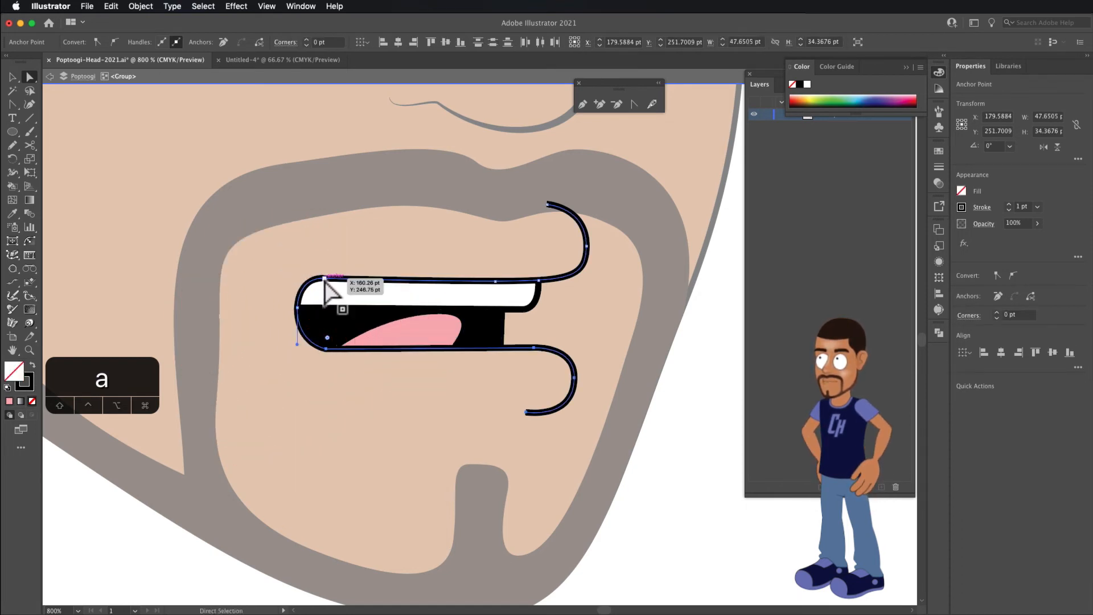
Adjust the upper-left corner handles of the lip outline and the white teeth so both follow the same rounded curve
click(324, 279)
drag(299, 277, 305, 292)
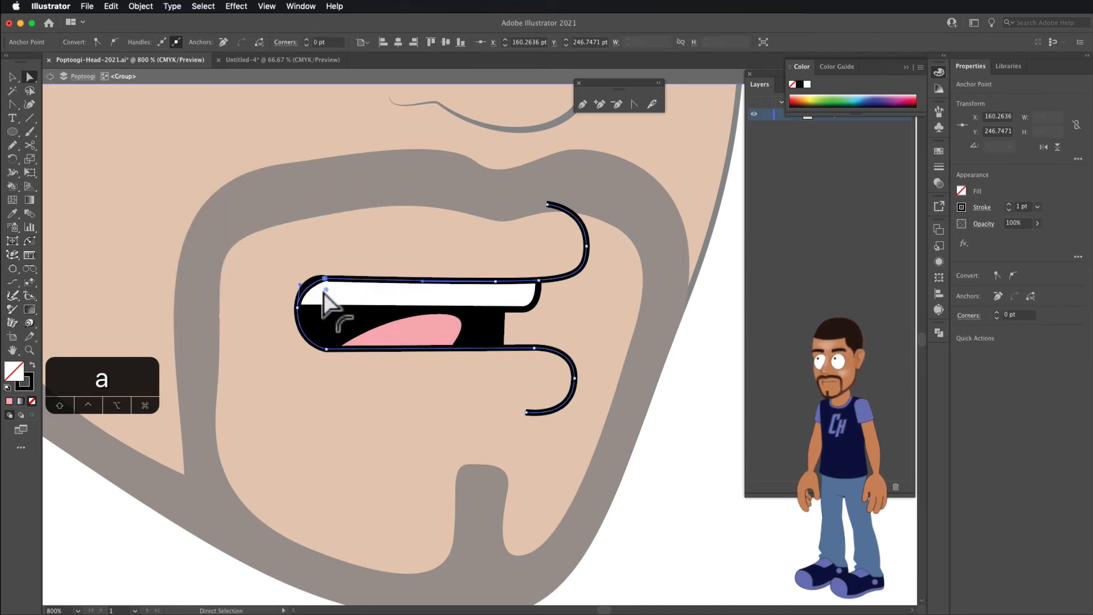
click(324, 290)
click(306, 280)
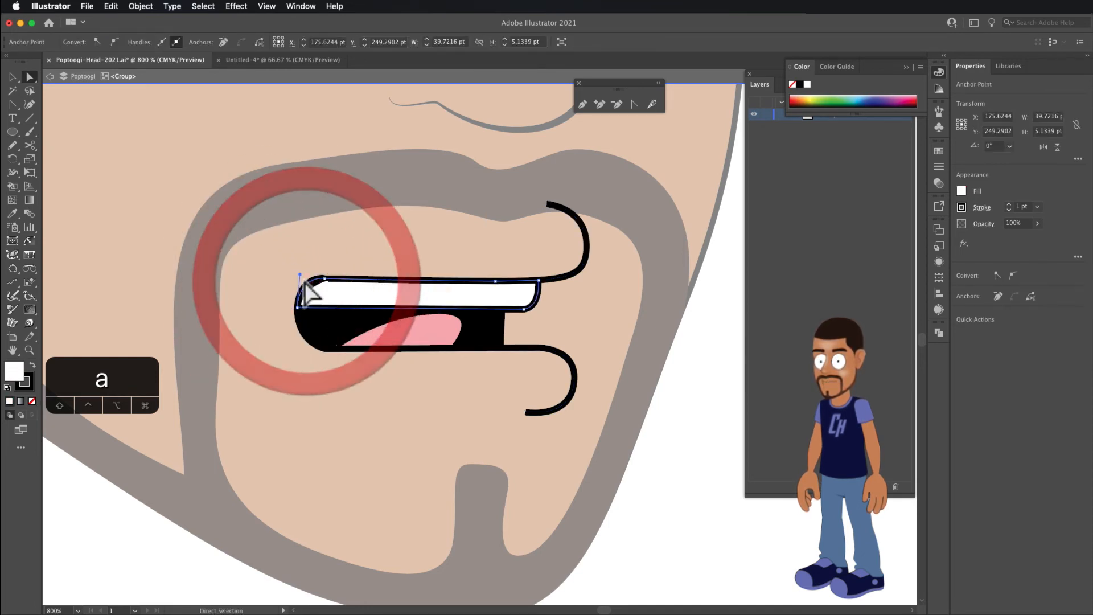
click(300, 280)
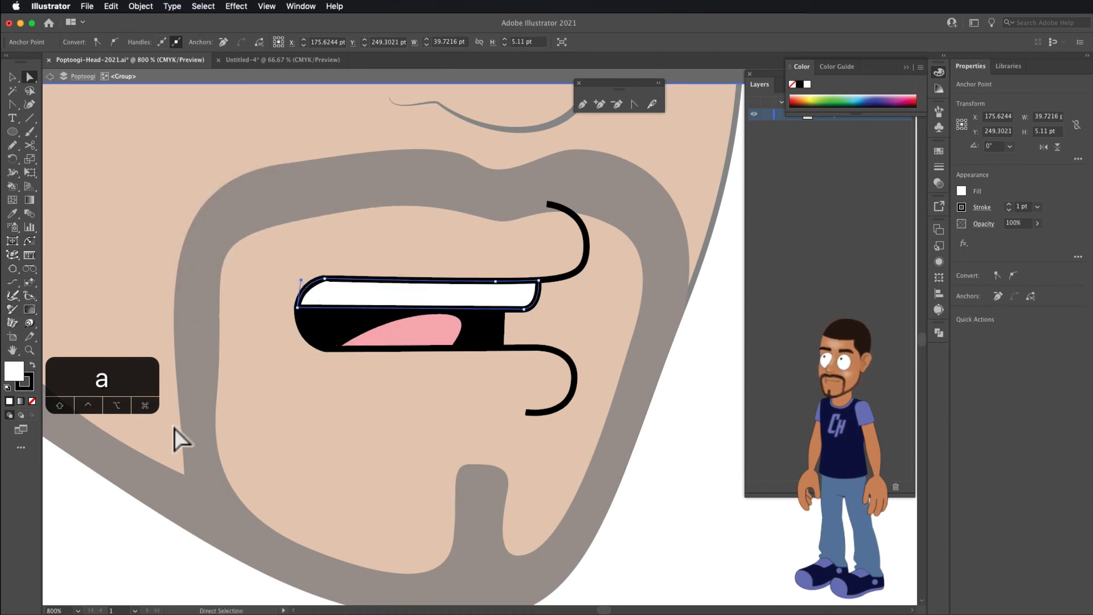
Exit group isolation and move the finished L mouth off the face to below the F mouth
click(12, 78)
double_click(172, 210)
scroll(442, 344, down, 4)
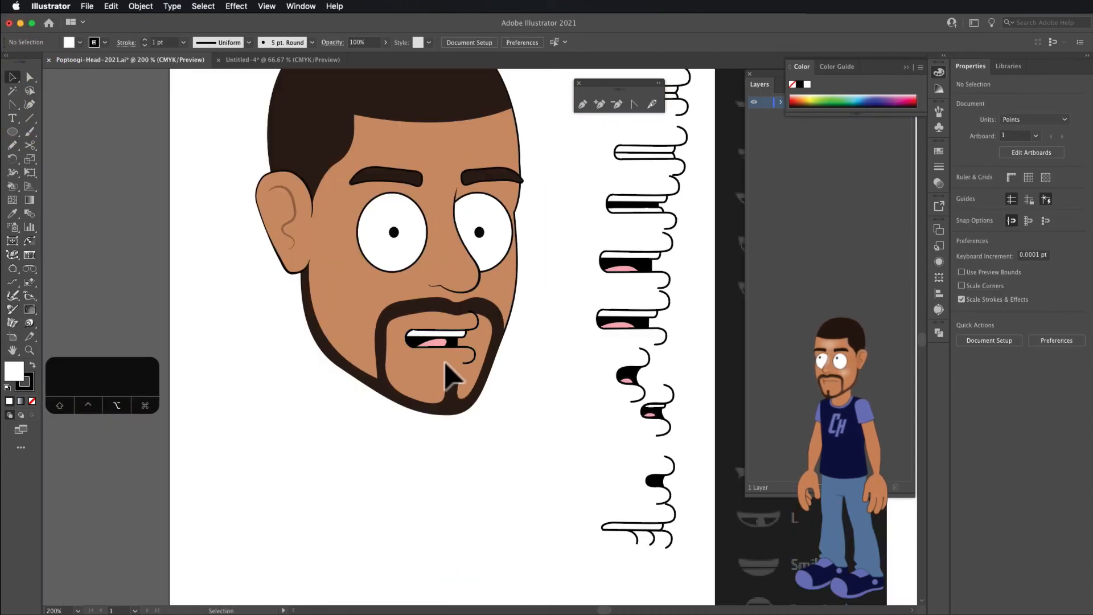
scroll(450, 376, down, 1)
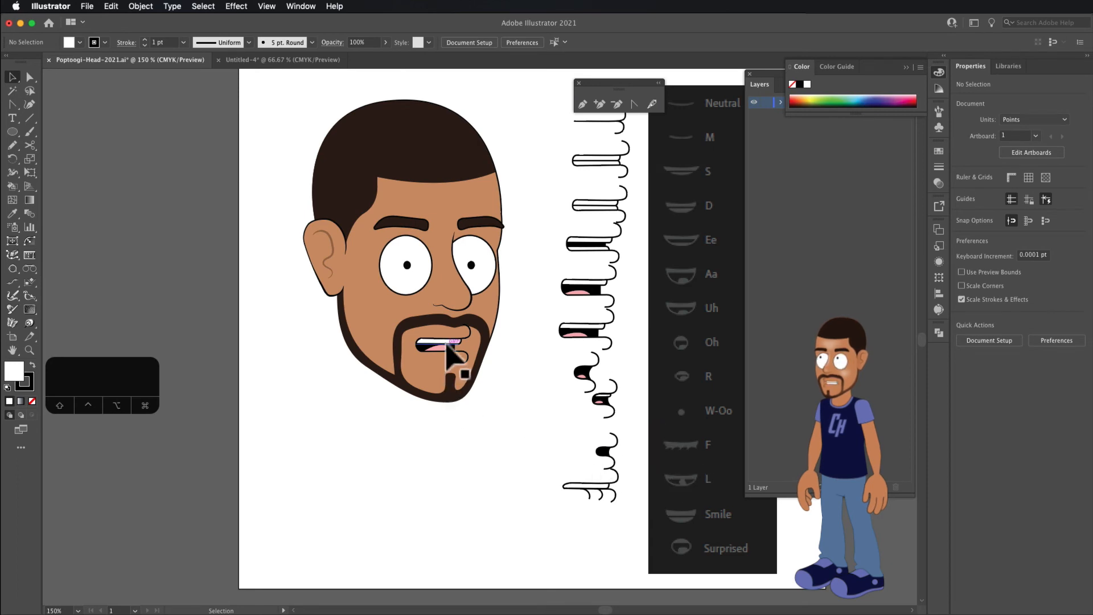
drag(447, 344, 551, 524)
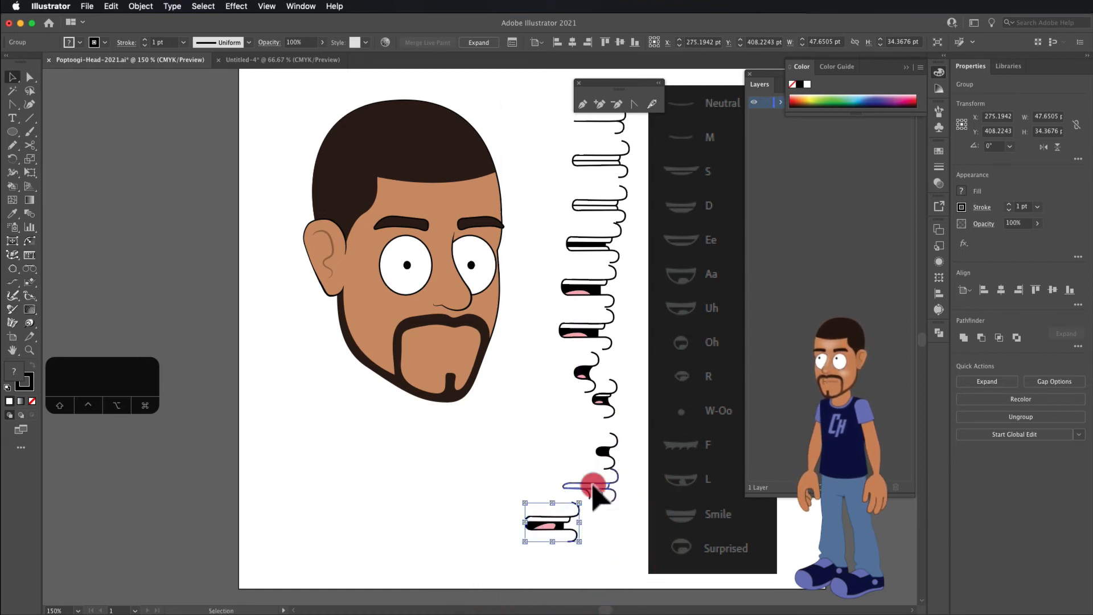
Reposition the F, W-Oo and L mouths to space them out at the bottom of the mouth column
mouse_move(593, 485)
mouse_down()
mouse_move(579, 457)
mouse_move(582, 479)
mouse_up()
drag(610, 449, 604, 440)
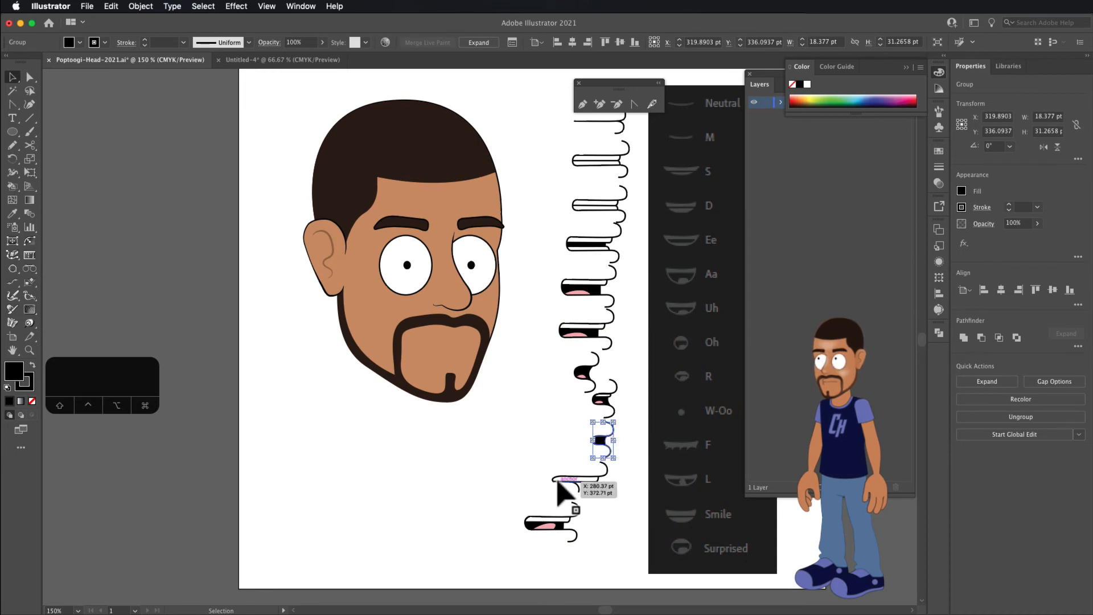
drag(561, 524, 578, 509)
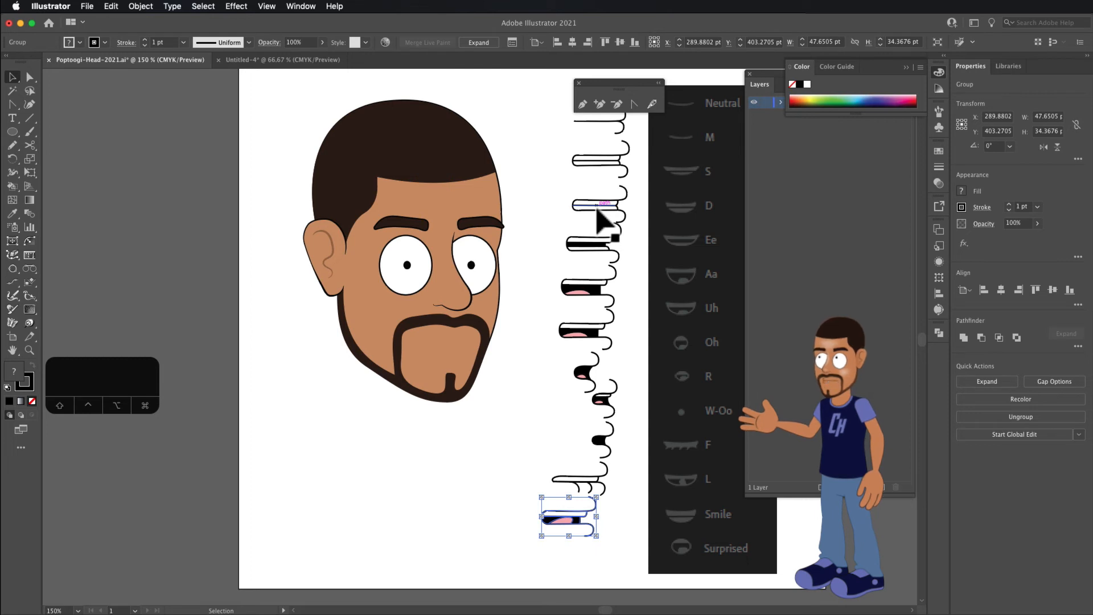
Place a copy of the D mouth on the face inside the goatee and open its group for isolated editing
drag(597, 212, 440, 344)
scroll(432, 361, up, 5)
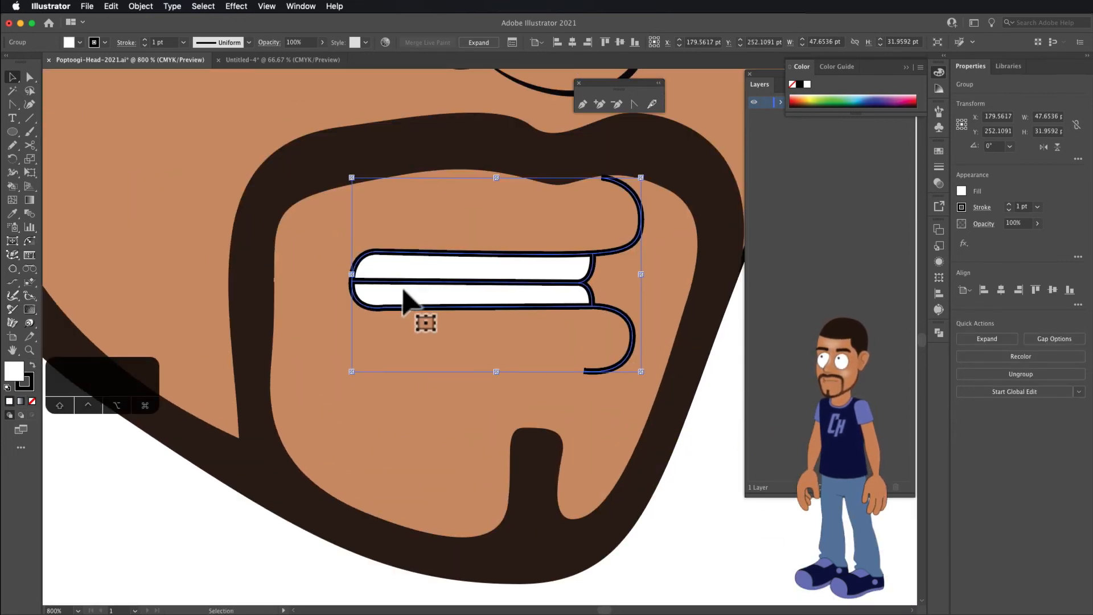
double_click(402, 290)
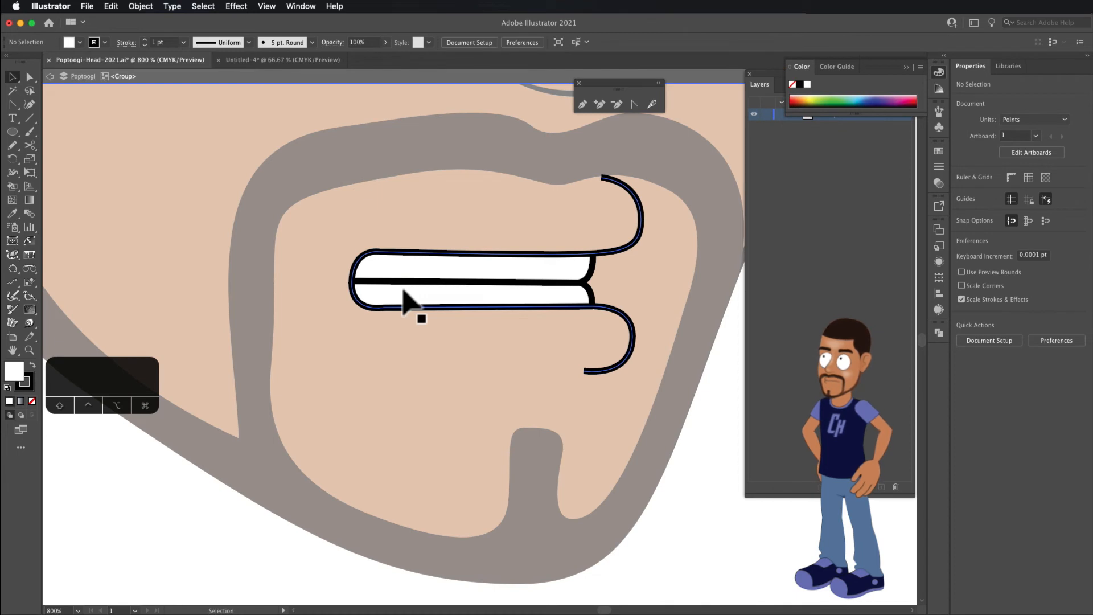
Raise the left end of the mouth into a smile and lower the outline's lower-left anchor point to deepen that corner
key(a)
drag(317, 329, 376, 290)
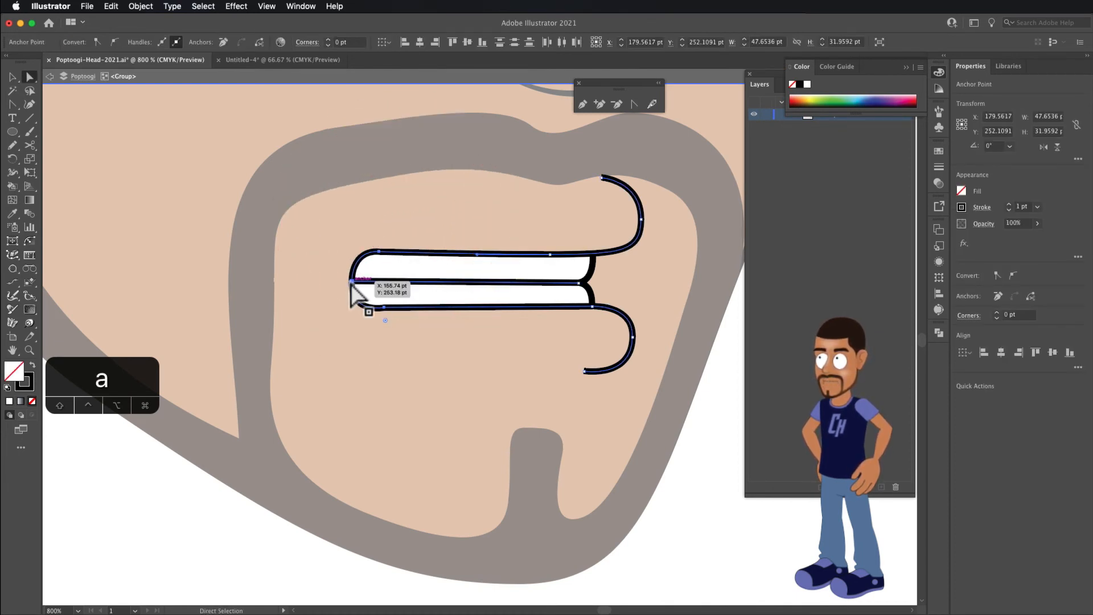
drag(352, 281, 354, 256)
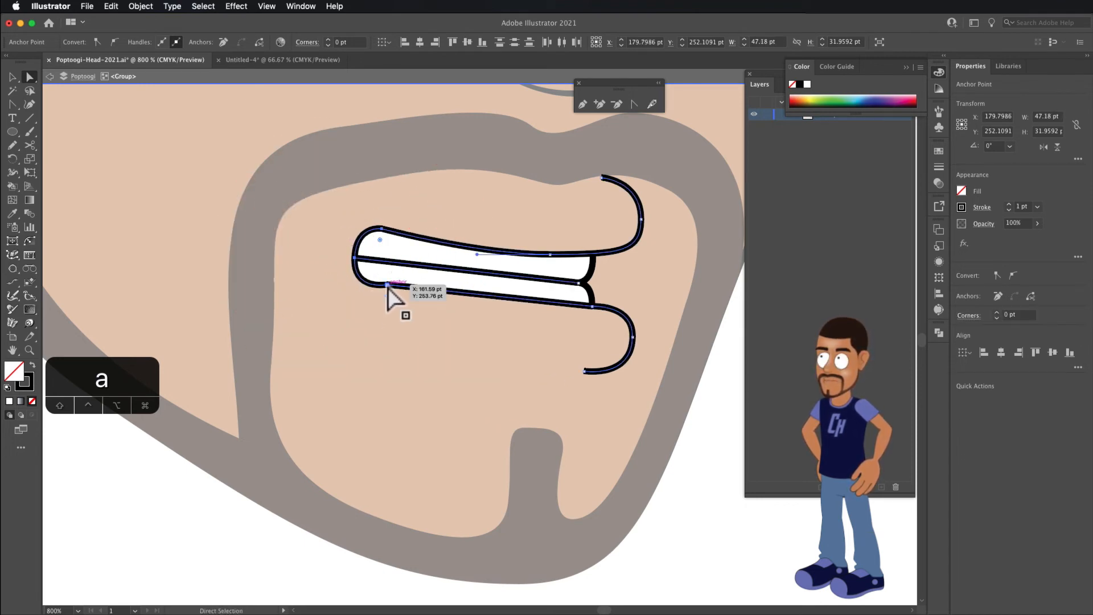
drag(388, 289, 387, 304)
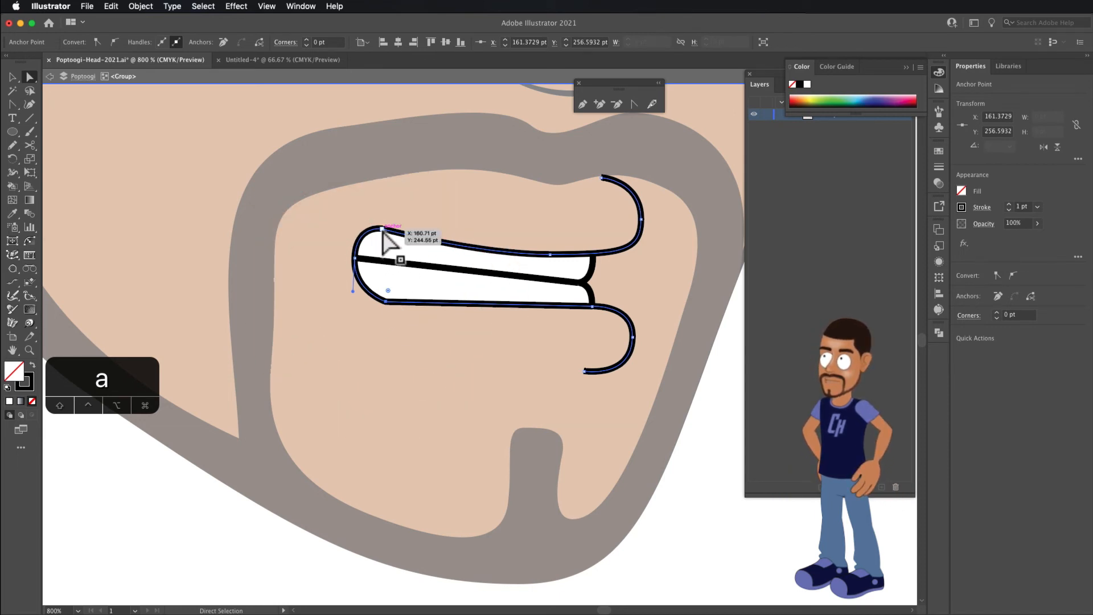
Try to bend the line between the upper and lower teeth downward, and undo each attempt
drag(418, 263, 410, 274)
key(super+z)
click(633, 103)
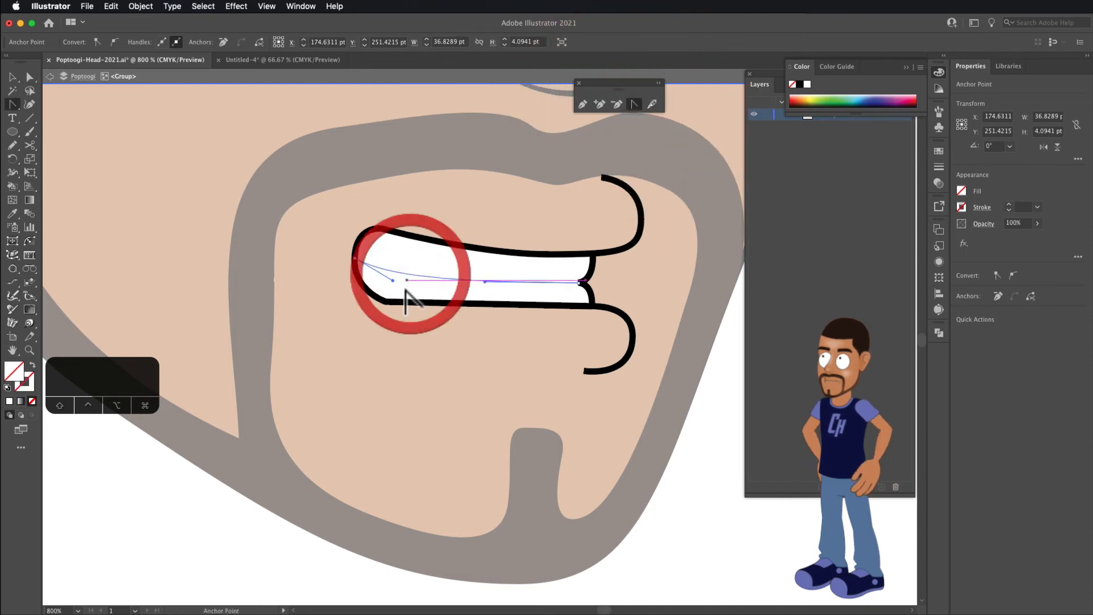
key(super+z)
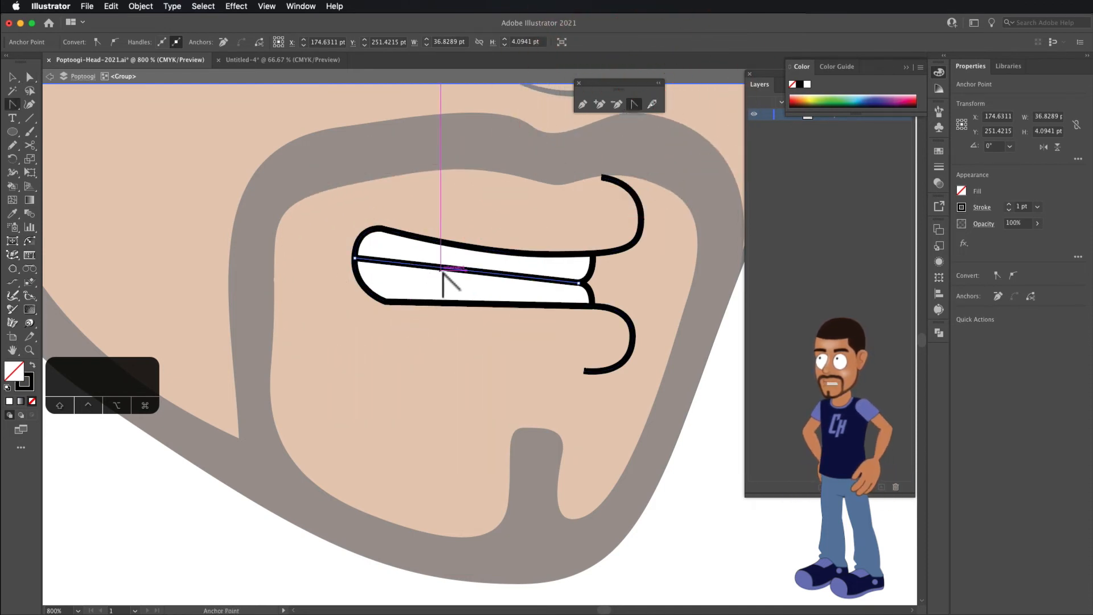
drag(446, 274, 442, 274)
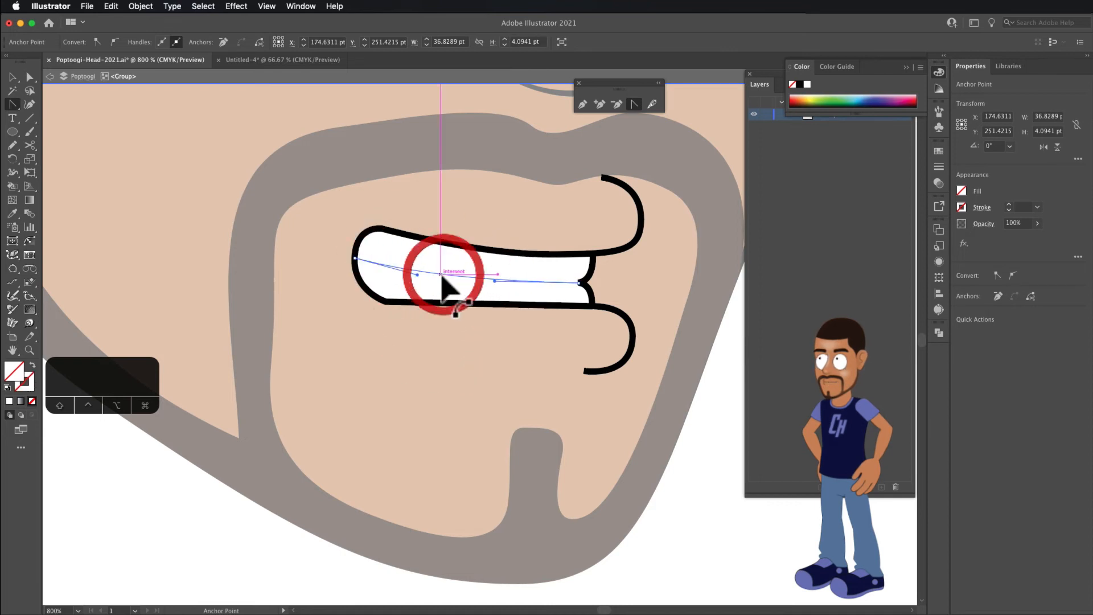
key(super+z)
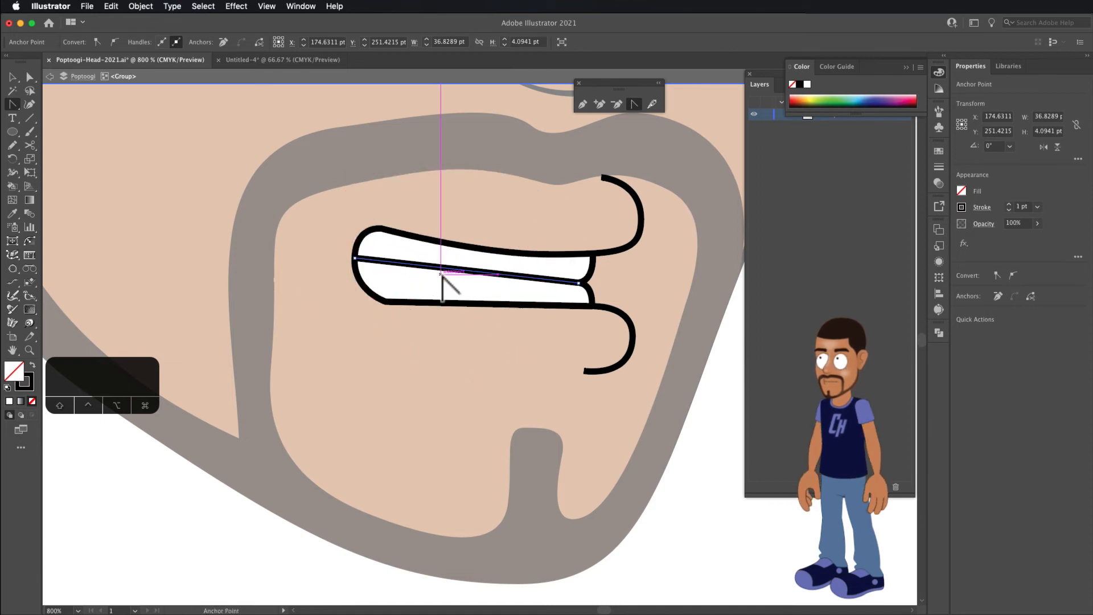
Expand the mouth's Live Paint object with Object and Fill included and Stroke excluded
click(12, 77)
click(386, 310)
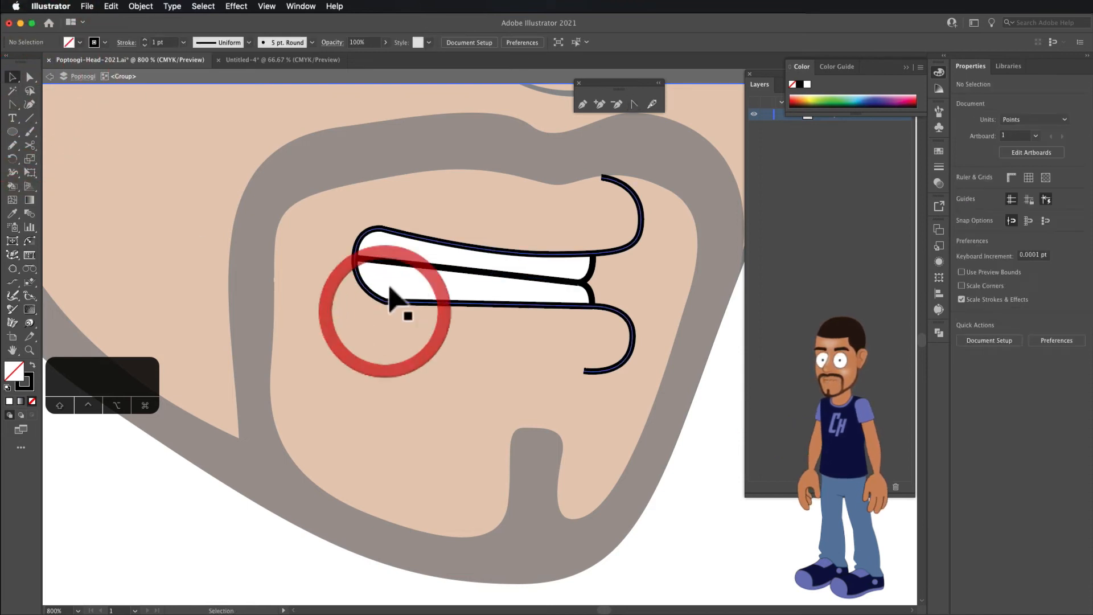
click(391, 295)
click(149, 6)
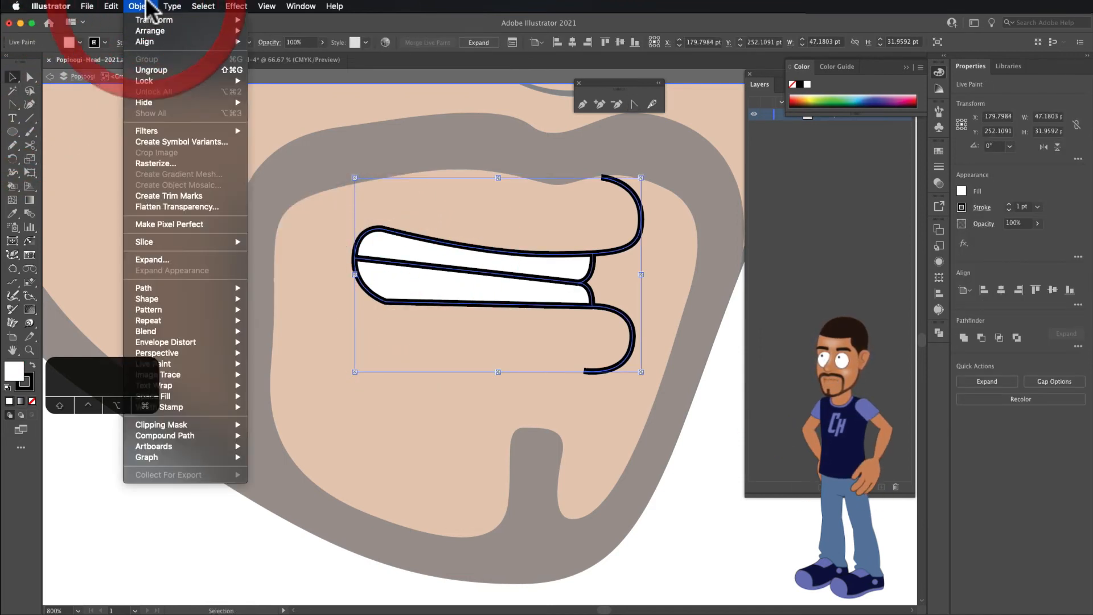
click(151, 259)
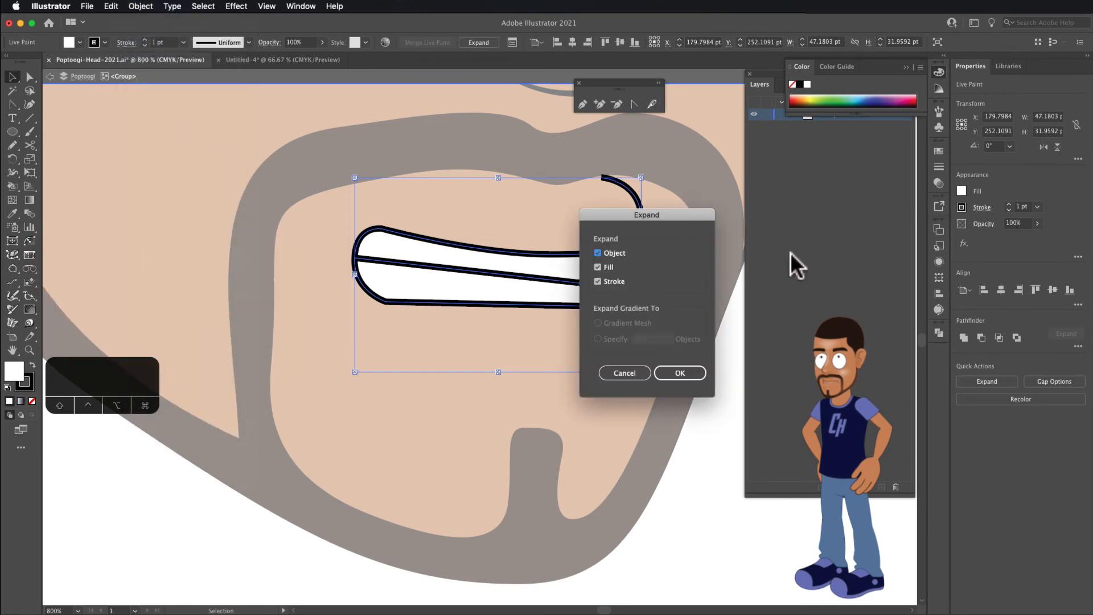
click(598, 281)
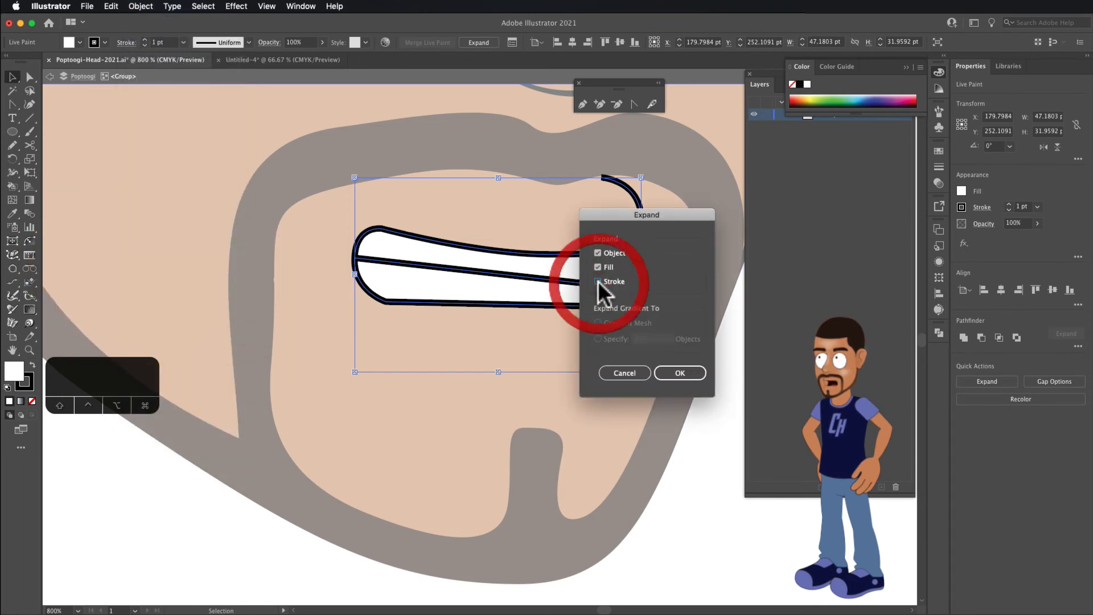
click(679, 372)
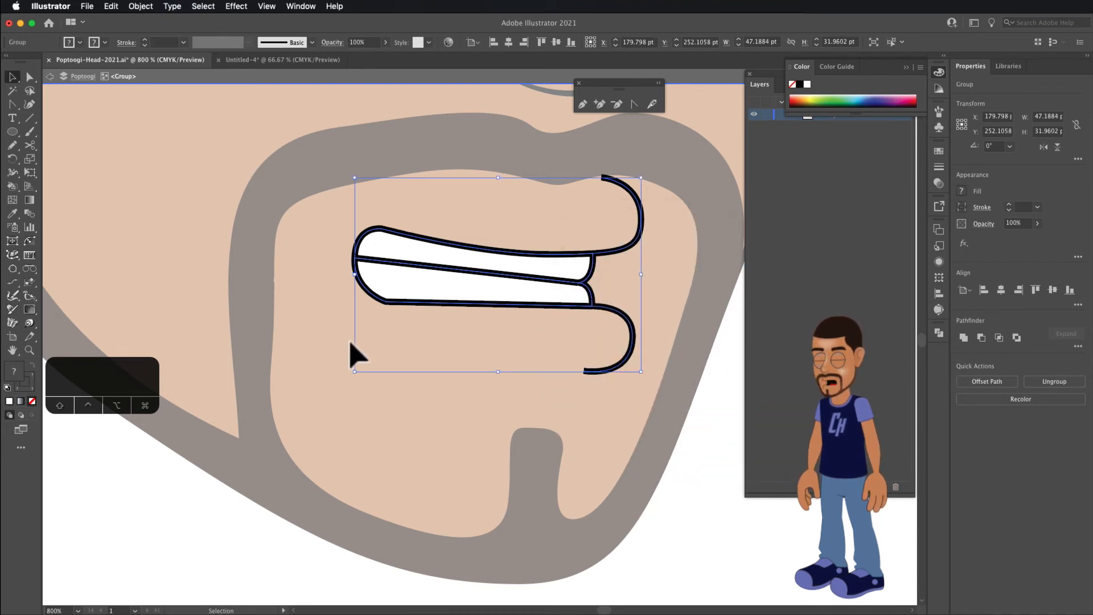
click(410, 341)
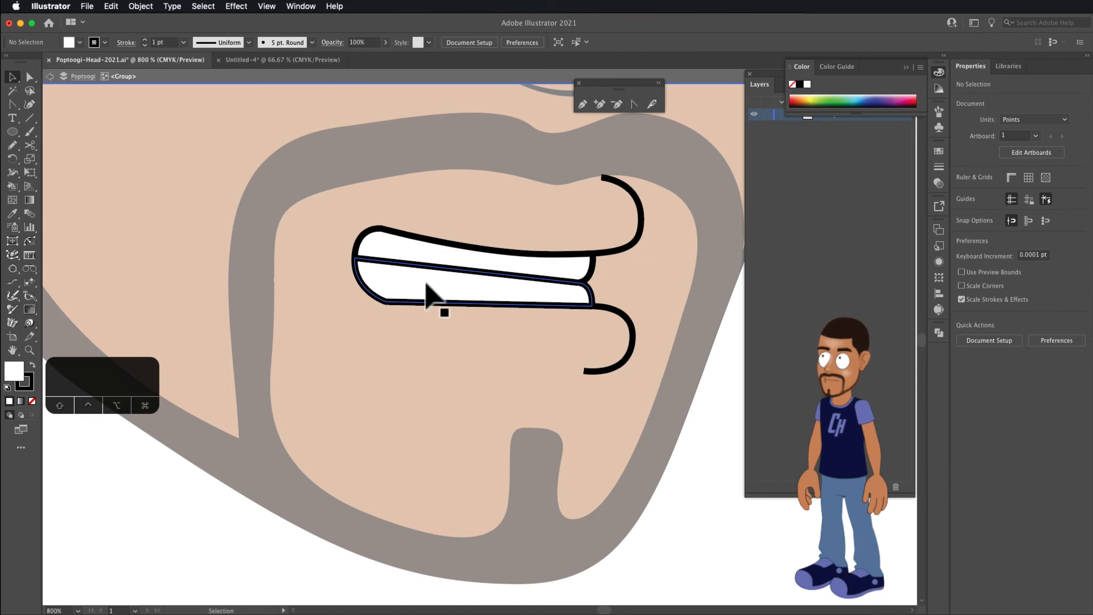
Bend the line between the teeth downward and round the lip outline's lower-left corner with the Anchor Point tool
click(633, 104)
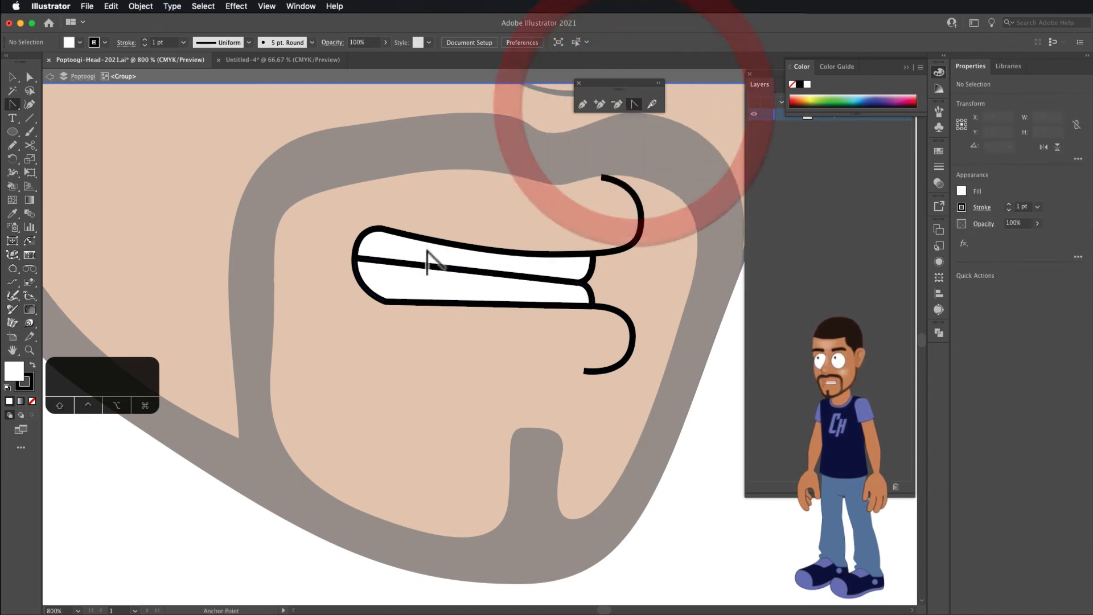
drag(442, 266, 442, 285)
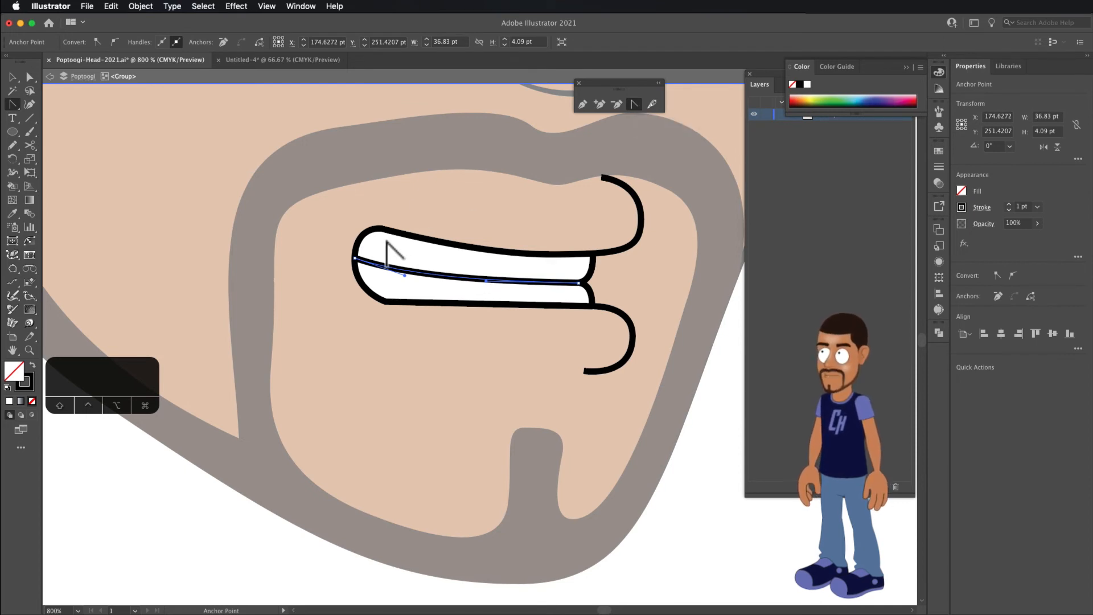
click(386, 305)
drag(387, 305, 364, 298)
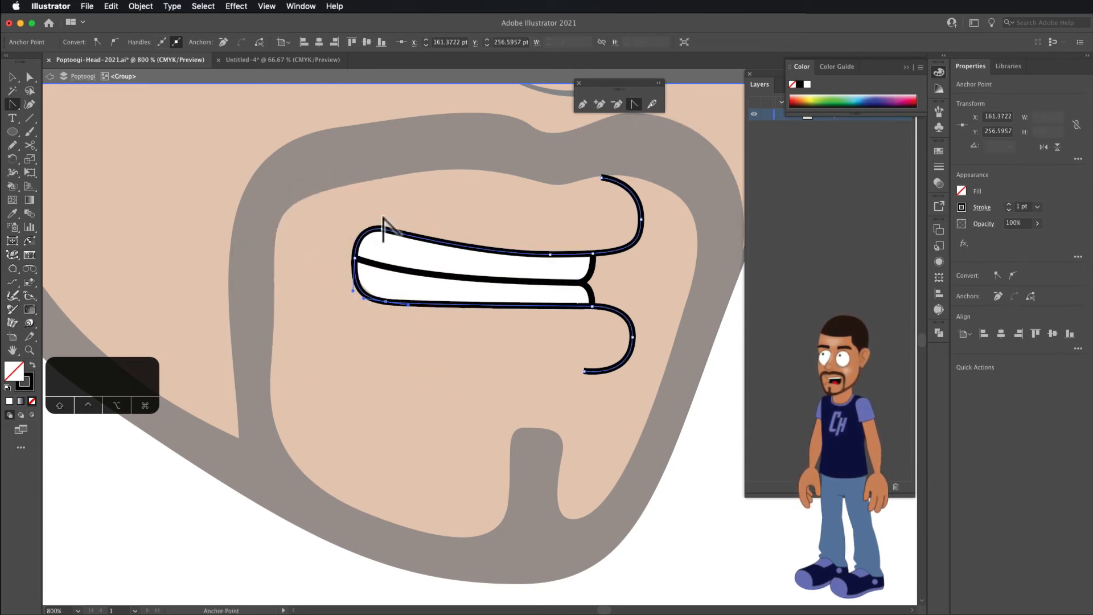
click(383, 287)
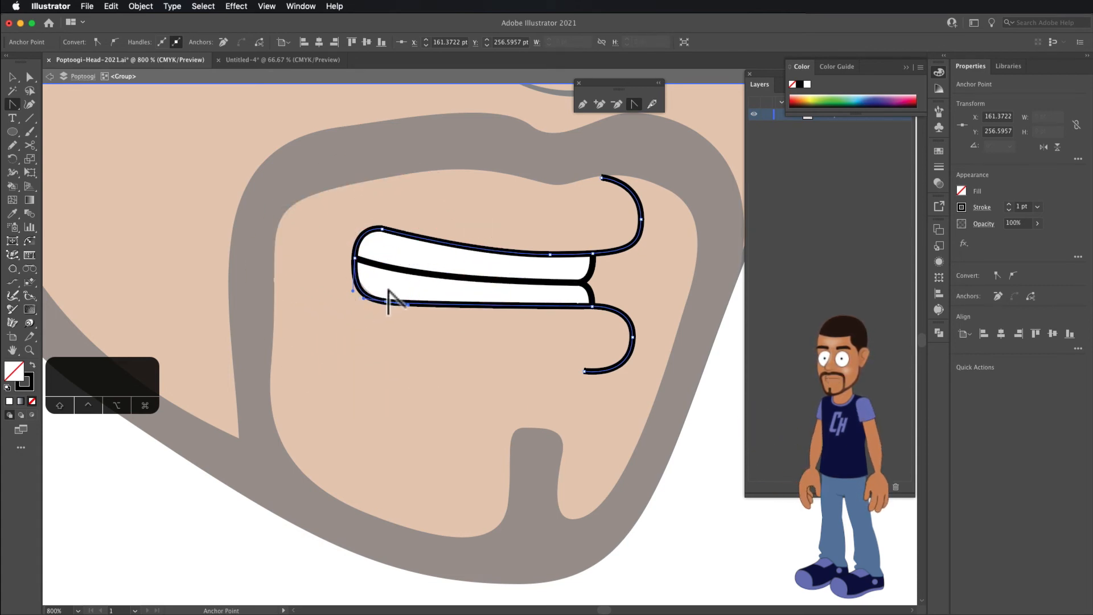
click(384, 291)
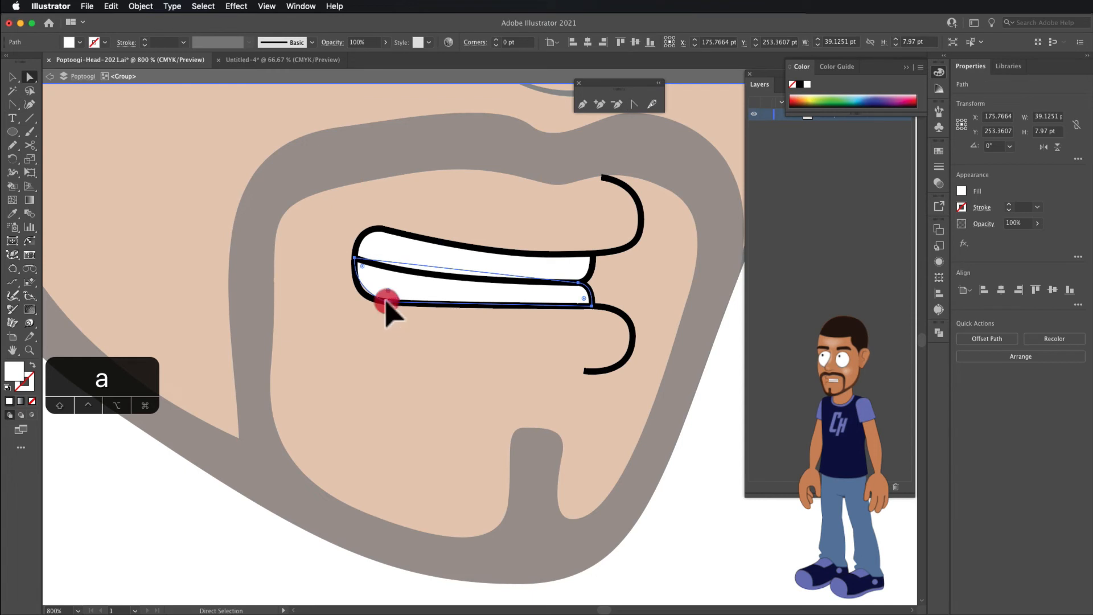
click(387, 302)
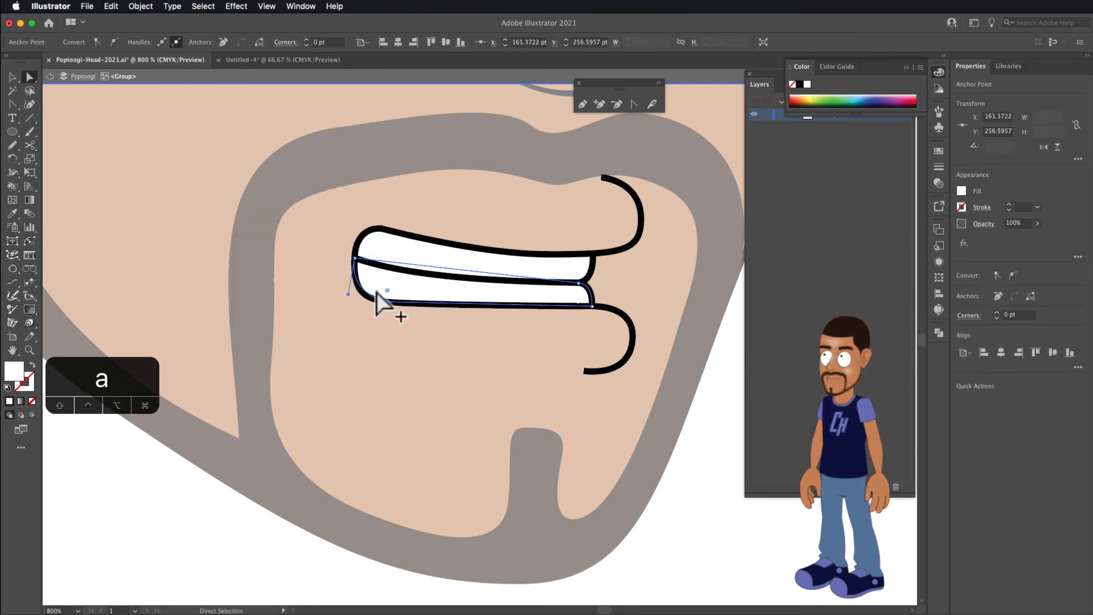
Exit group isolation and move the finished Smile mouth off the face to below the L mouth
scroll(375, 296, down, 4)
scroll(375, 295, up, 1)
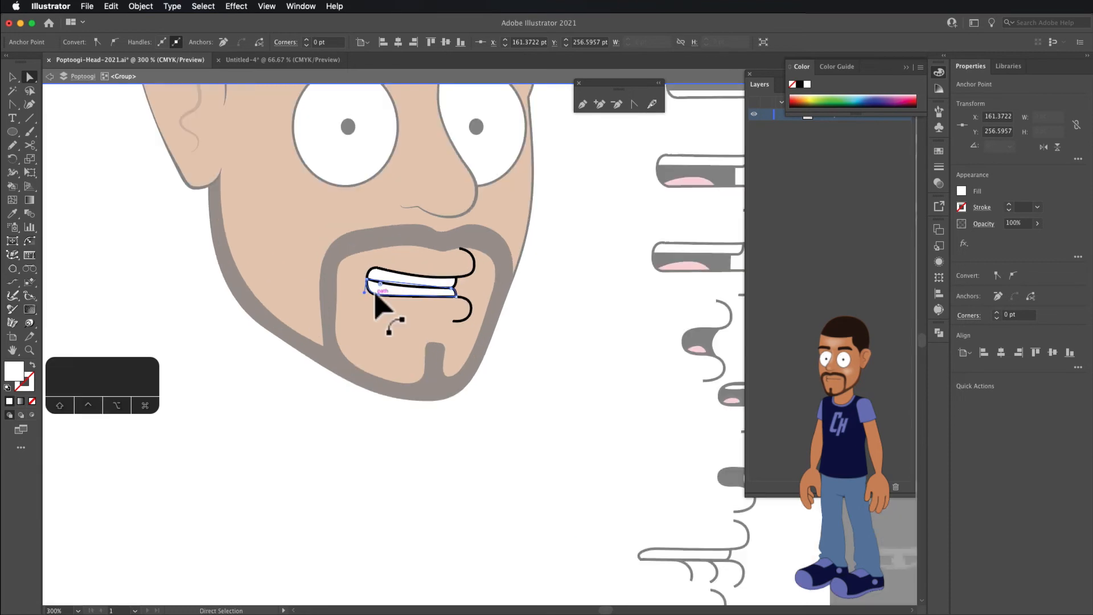
key(v)
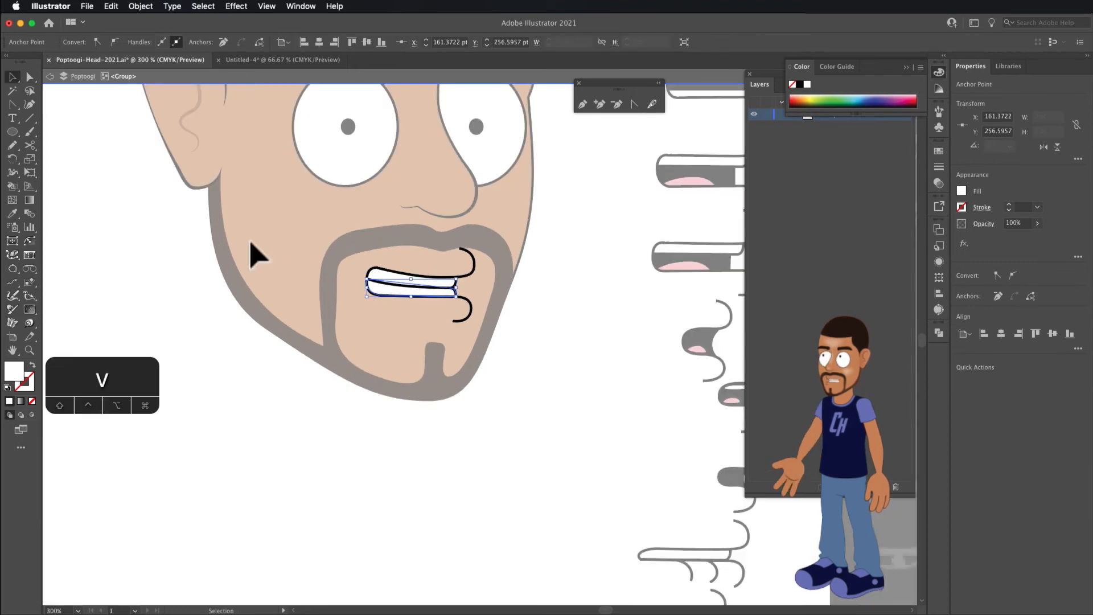
double_click(281, 289)
scroll(415, 336, down, 2)
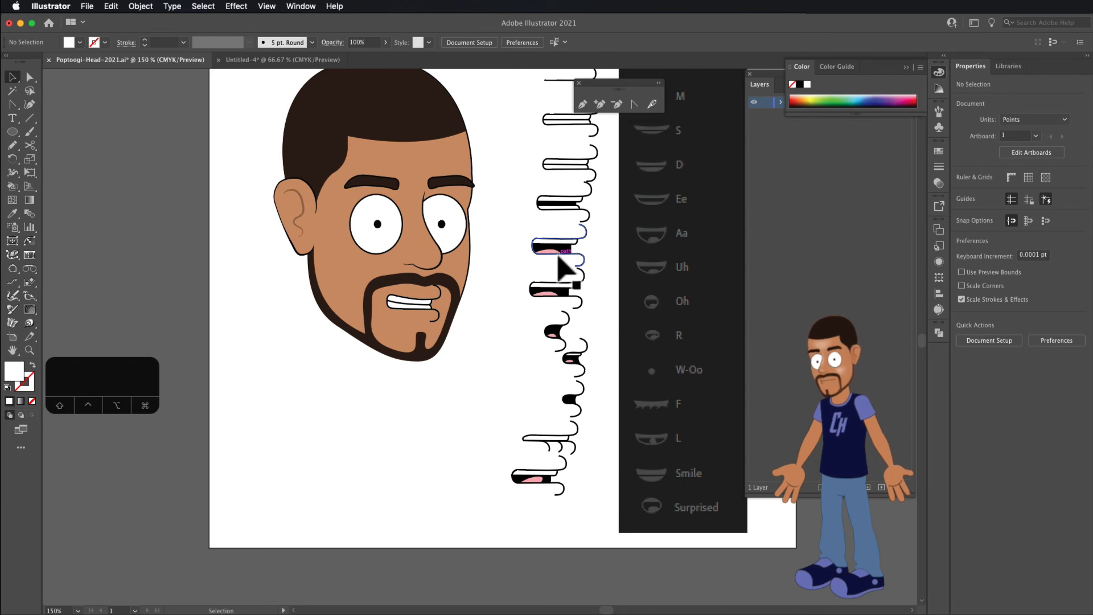
click(410, 303)
drag(409, 304, 541, 521)
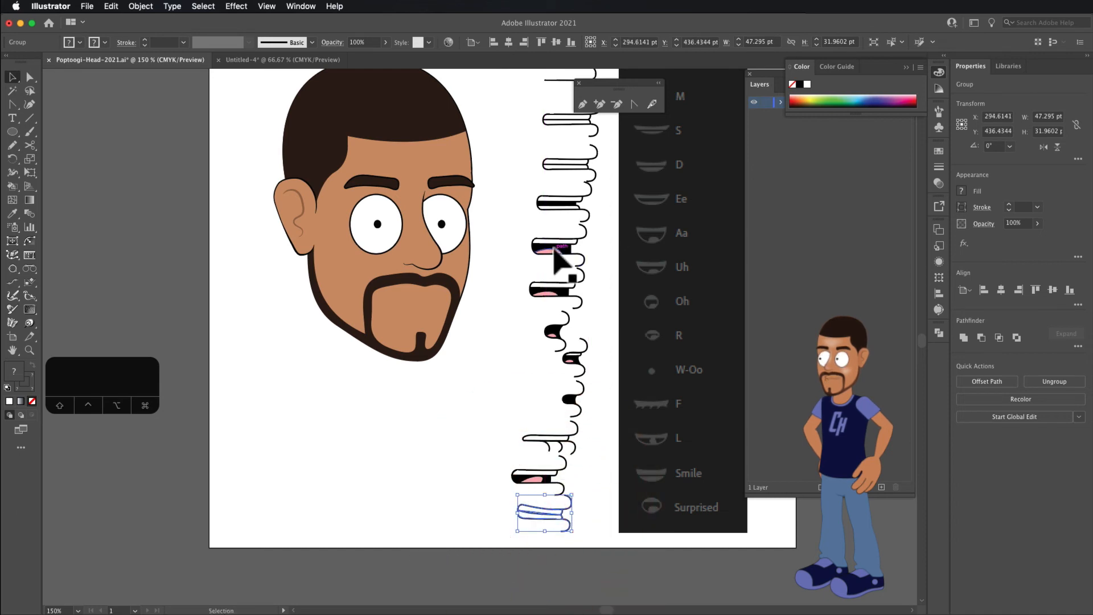
Place a copy of the Aa mouth on the face inside the goatee and expand it with Stroke excluded
drag(554, 249, 410, 308)
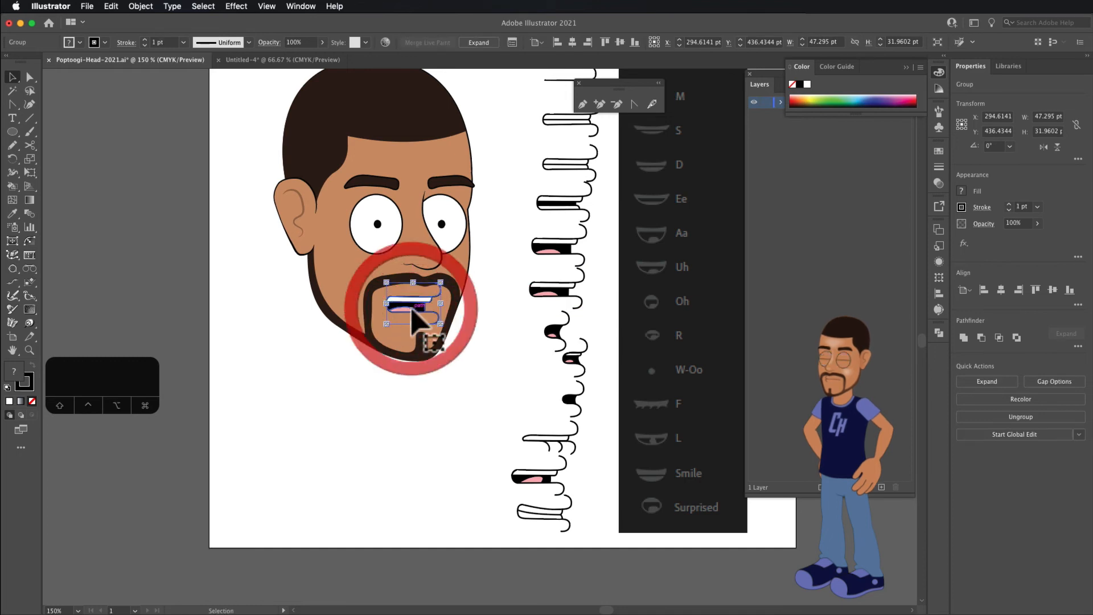
scroll(411, 308, up, 2)
click(415, 311)
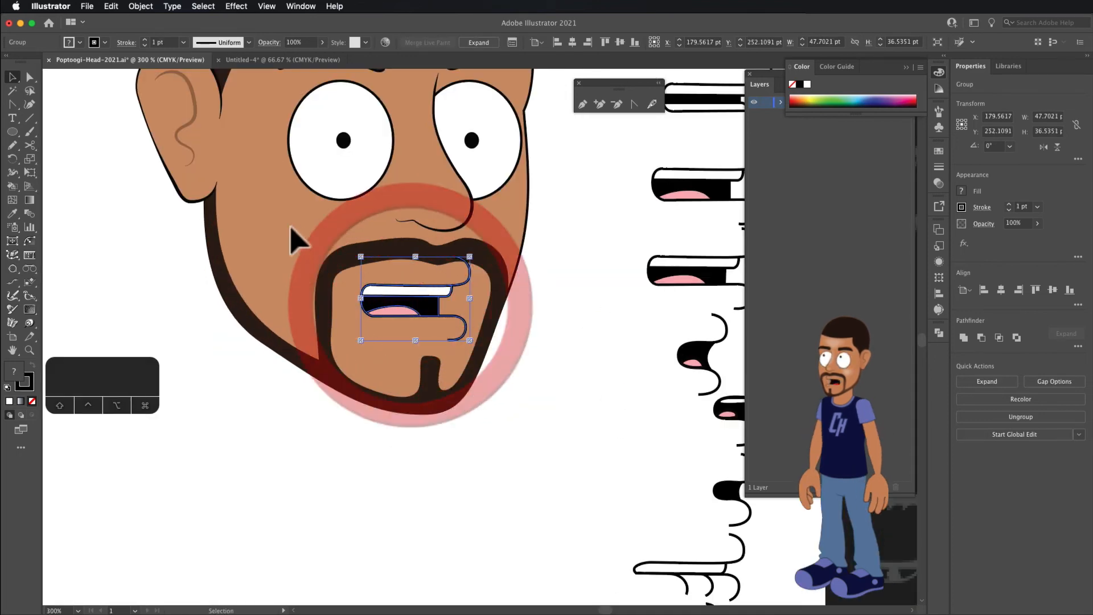
click(140, 7)
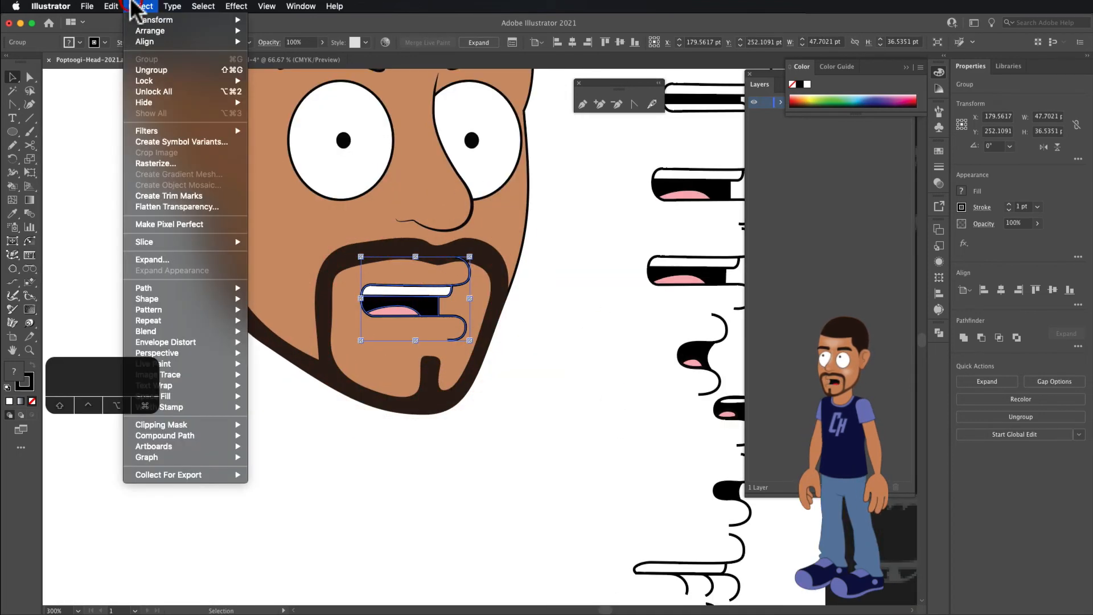
click(181, 264)
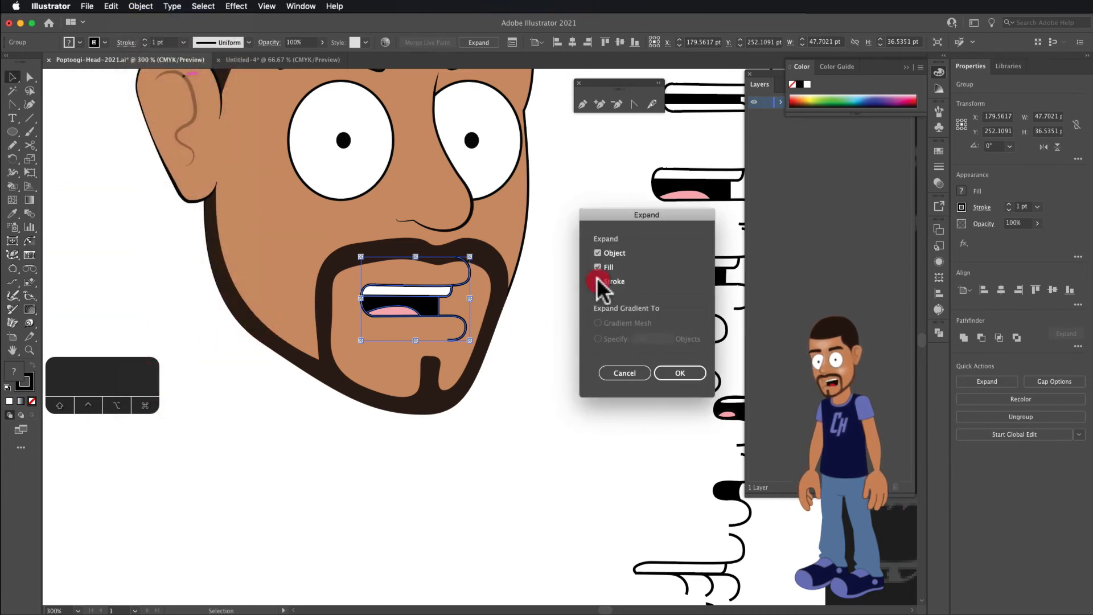
click(675, 371)
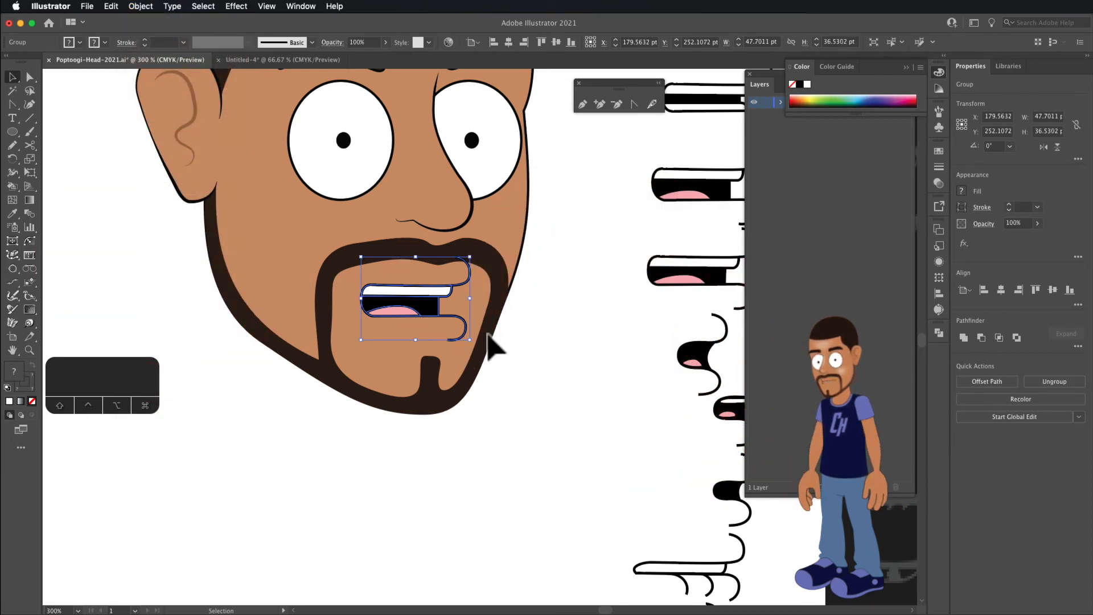
Move the black interior and pink tongue fills below the mouth outline and the white teeth fill above it
scroll(394, 305, up, 1)
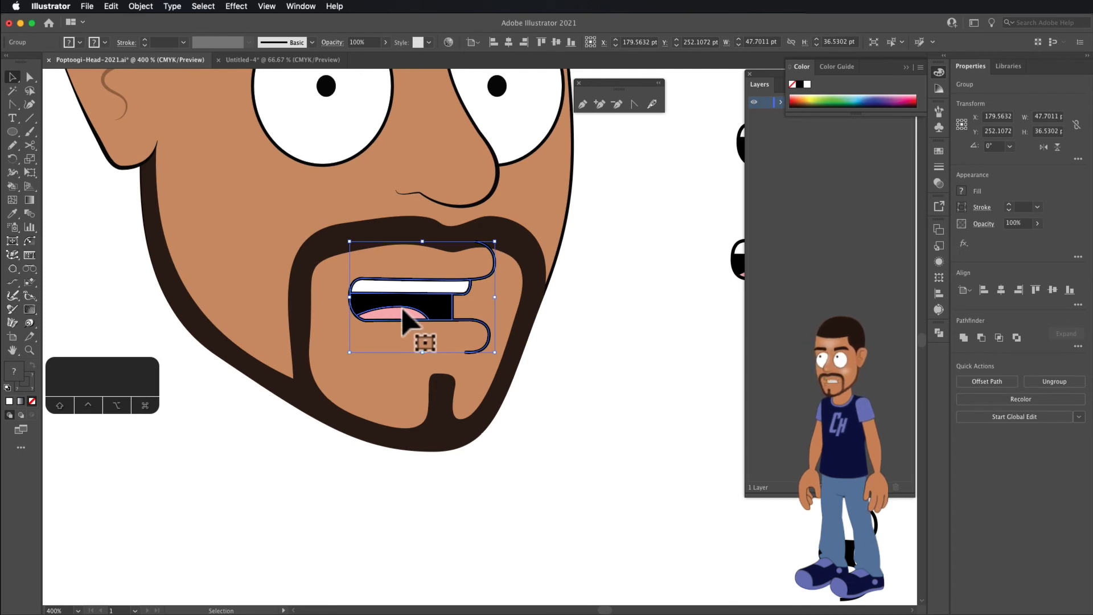
key(a)
click(614, 359)
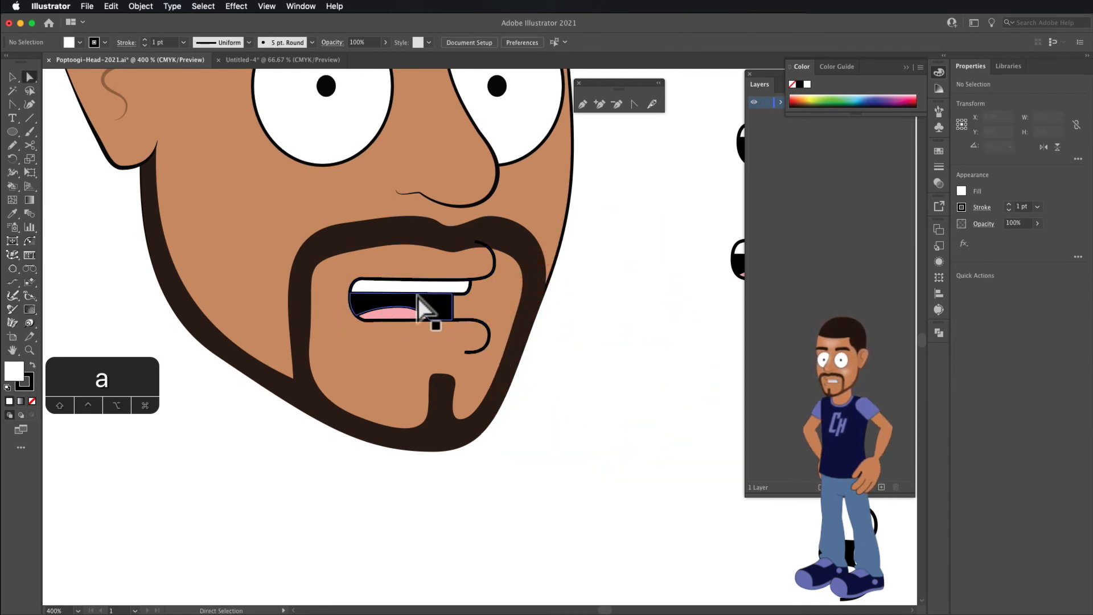
scroll(488, 340, up, 2)
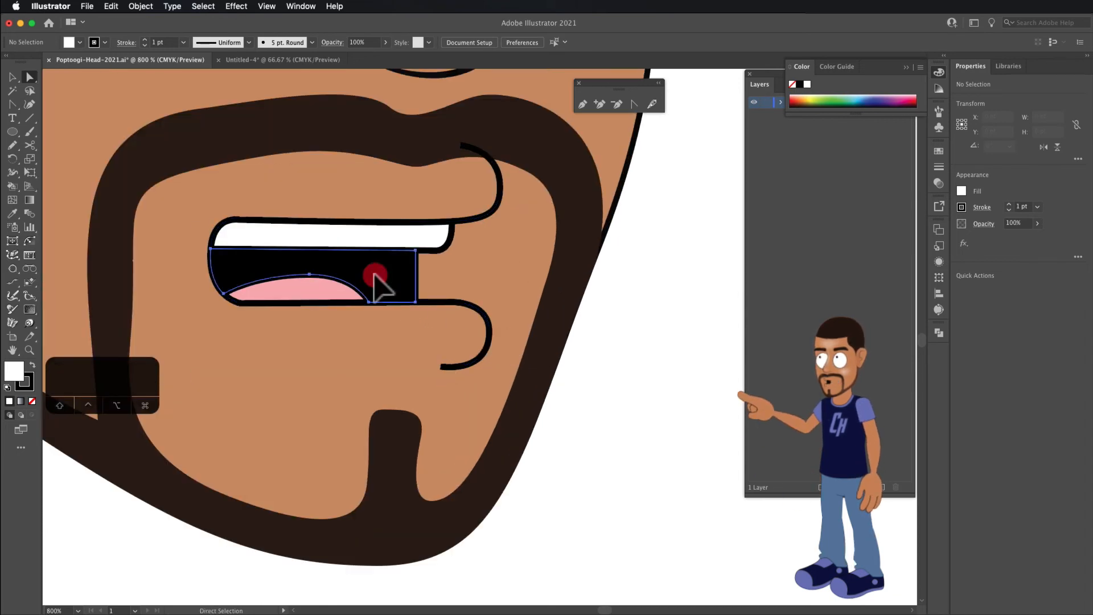
drag(373, 279, 482, 367)
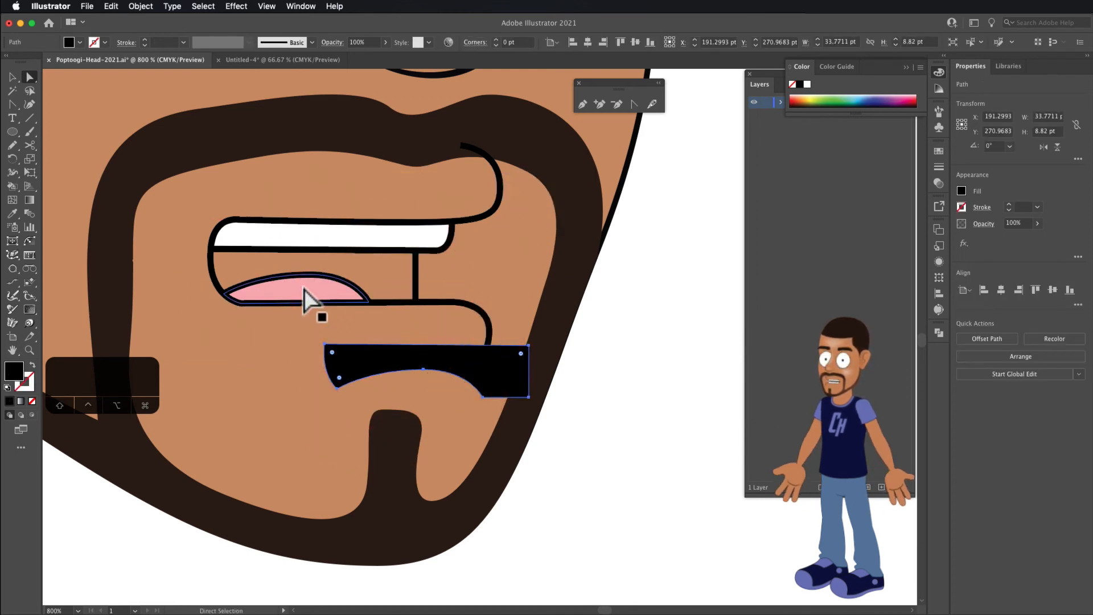
drag(308, 293, 292, 353)
drag(300, 244, 291, 196)
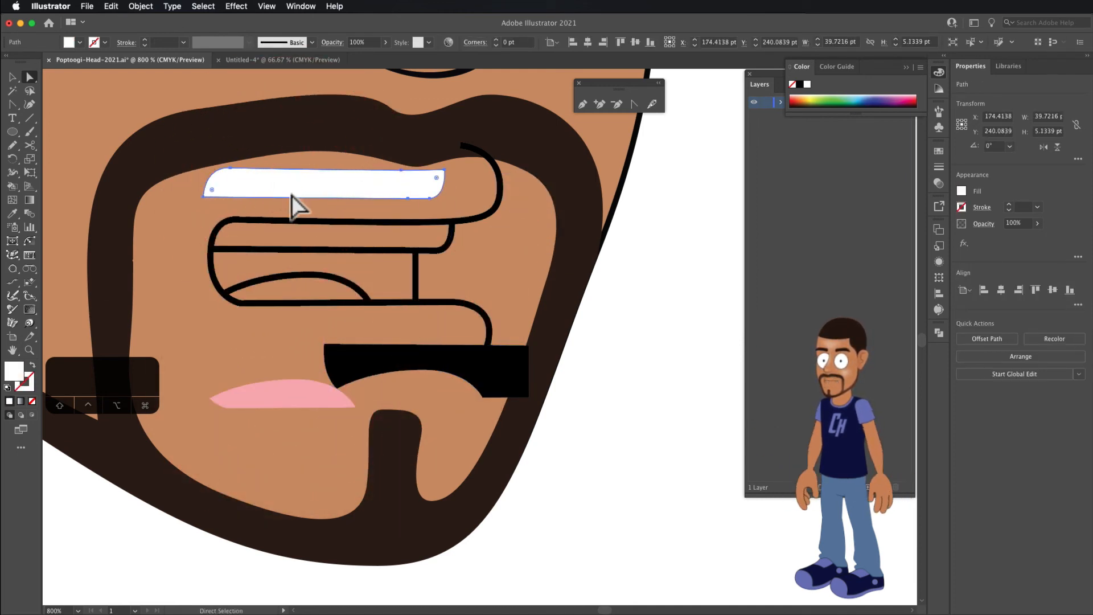
Undo the moves of the black interior, pink tongue and white teeth fills so they sit inside the mouth outline again
key(cmd+z)
key(cmd+z)
key(cmd+z)
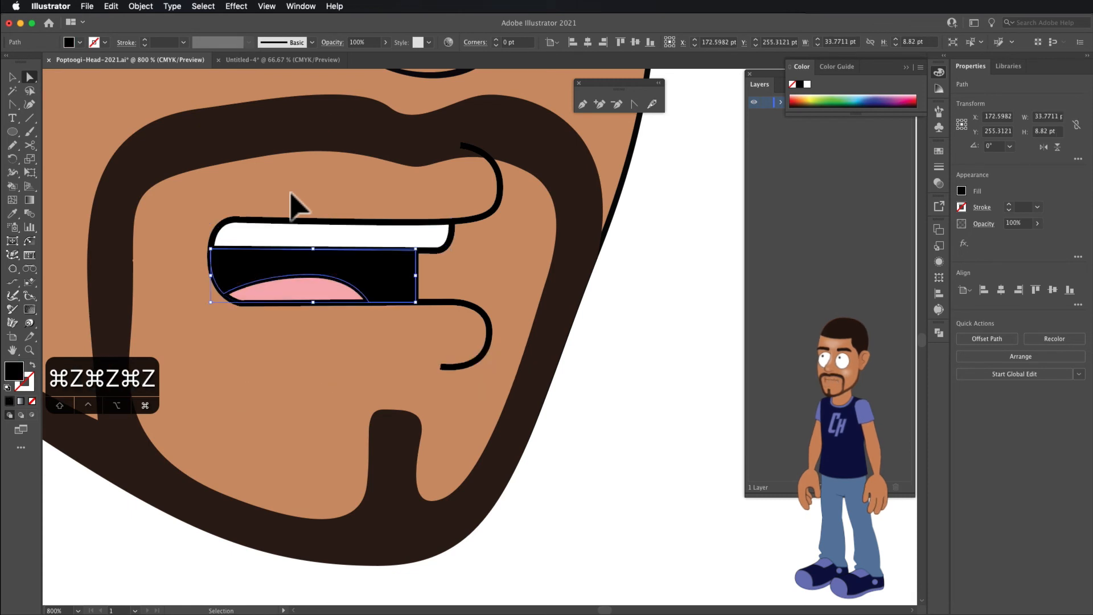
Raise the lip outline's upper-left corner, lower its lower-left corner, and smooth both curves using their handles and the Anchor Point tool
key(a)
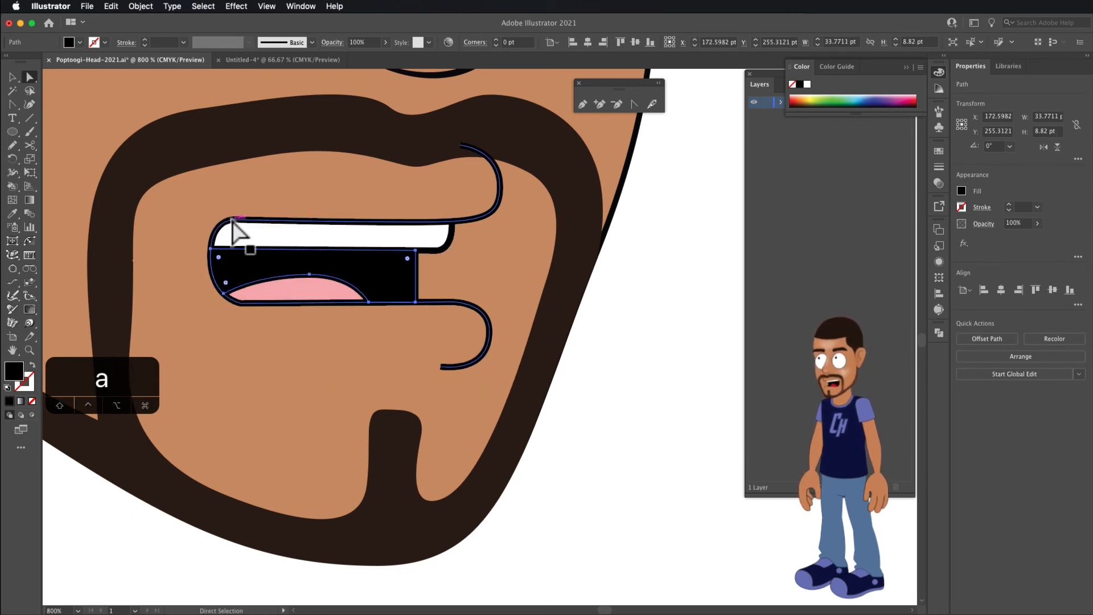
click(233, 219)
drag(239, 220, 239, 192)
mouse_move(241, 304)
mouse_down()
mouse_move(236, 323)
mouse_move(210, 310)
mouse_move(243, 323)
mouse_up()
drag(241, 193, 290, 191)
click(634, 104)
mouse_move(242, 323)
mouse_down()
mouse_move(278, 317)
mouse_move(210, 320)
mouse_move(223, 322)
mouse_up()
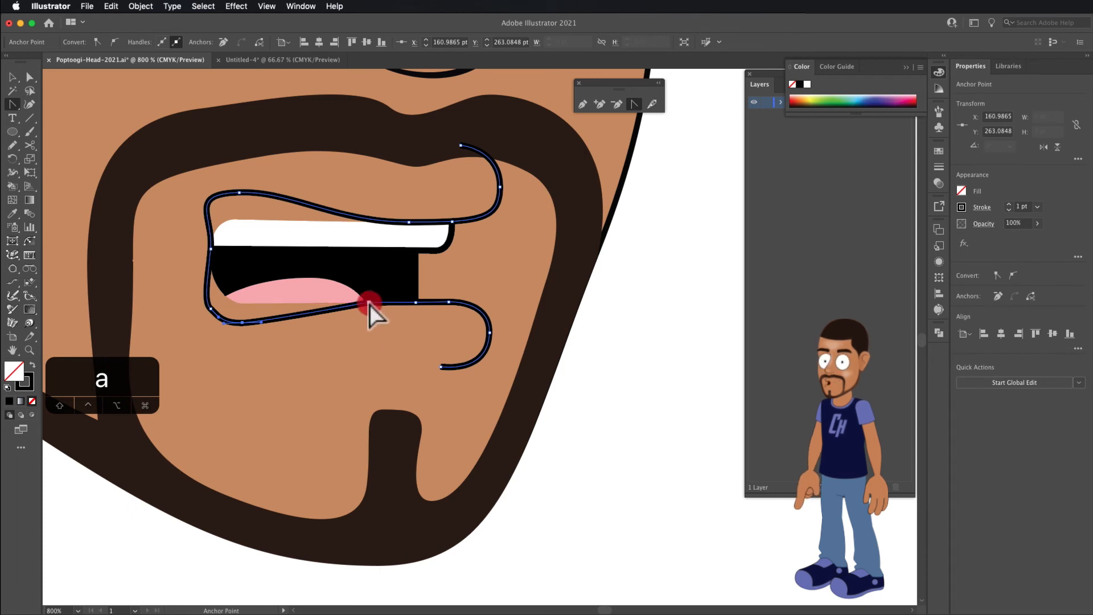
Pull the middle of the lower lip line down and smooth it into a gentle slope toward the cheek curve
drag(370, 305, 349, 322)
key(a)
key(a)
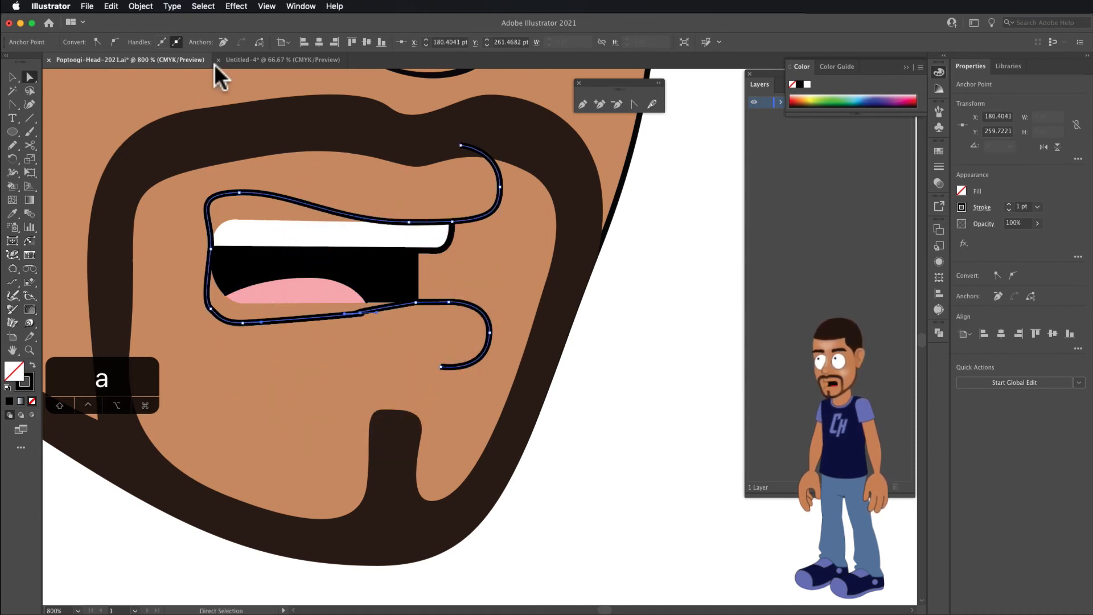
click(636, 103)
click(362, 313)
drag(389, 309, 335, 317)
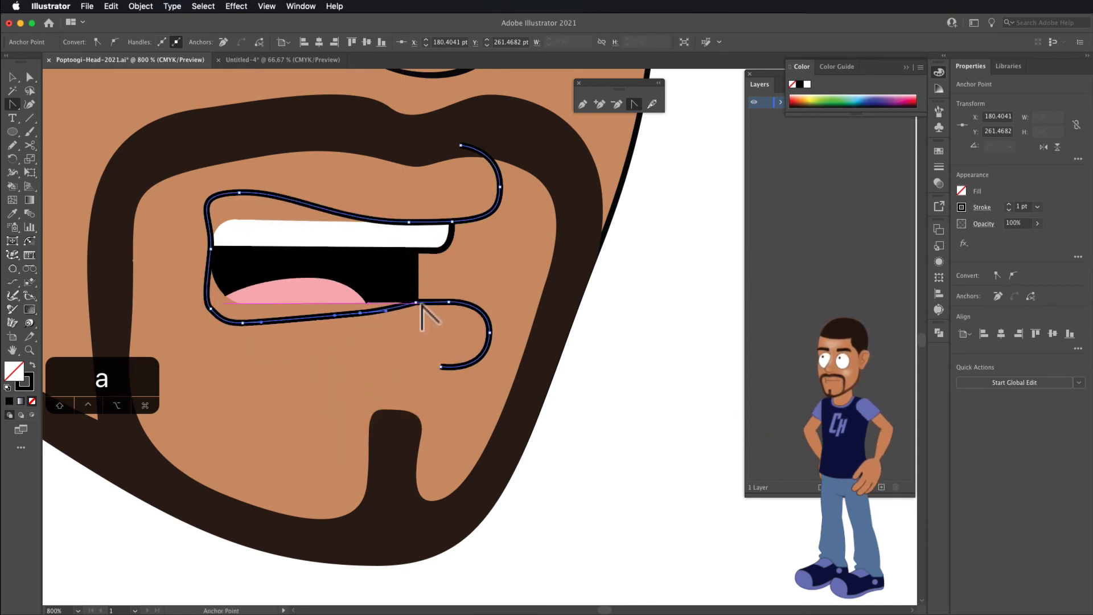
key(a)
drag(416, 304, 416, 309)
key(a)
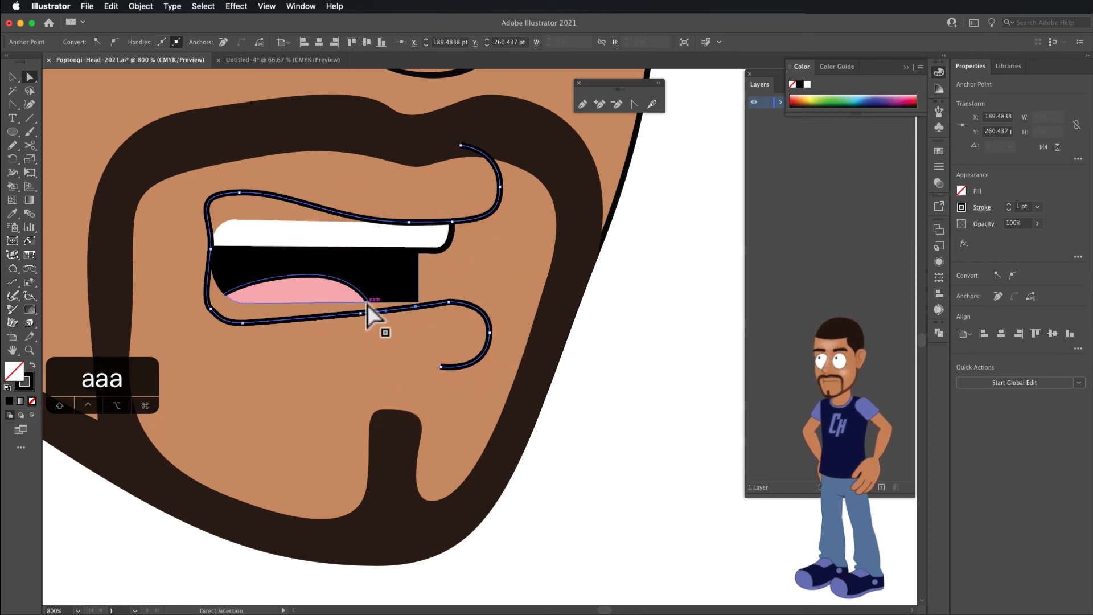
Move the tongue fill's left end down onto the lower lip corner and pull its right end inward to shorten it
click(369, 303)
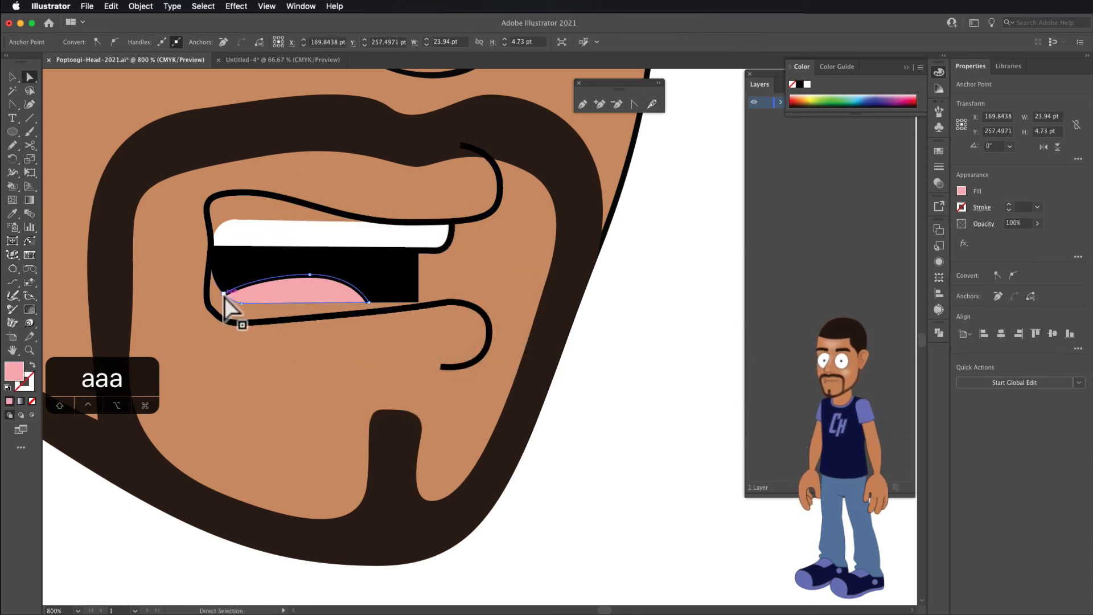
drag(223, 293, 244, 325)
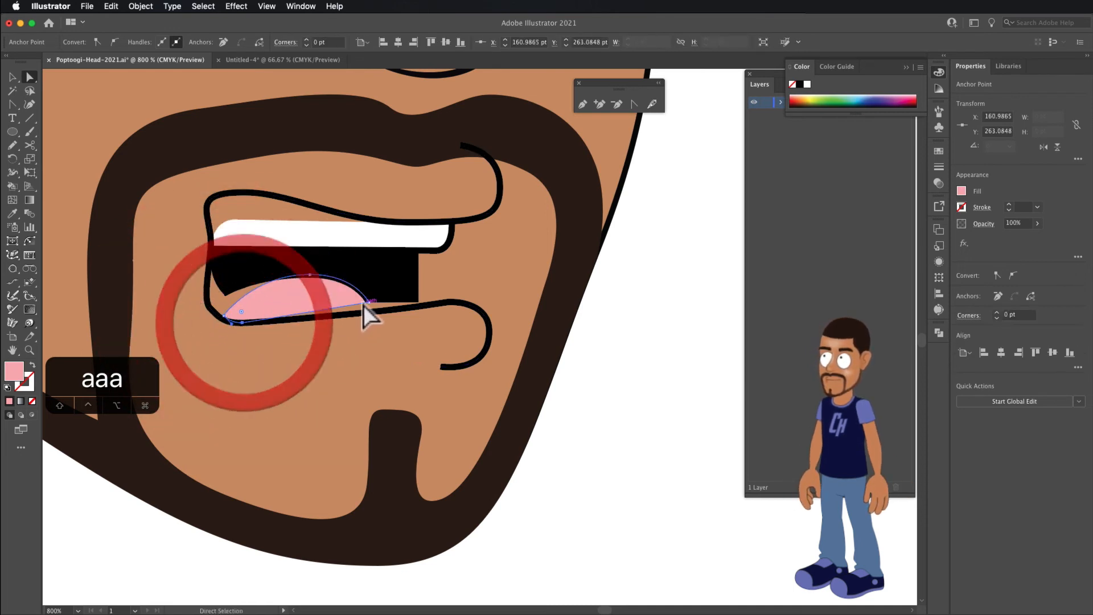
drag(369, 305, 321, 302)
click(228, 289)
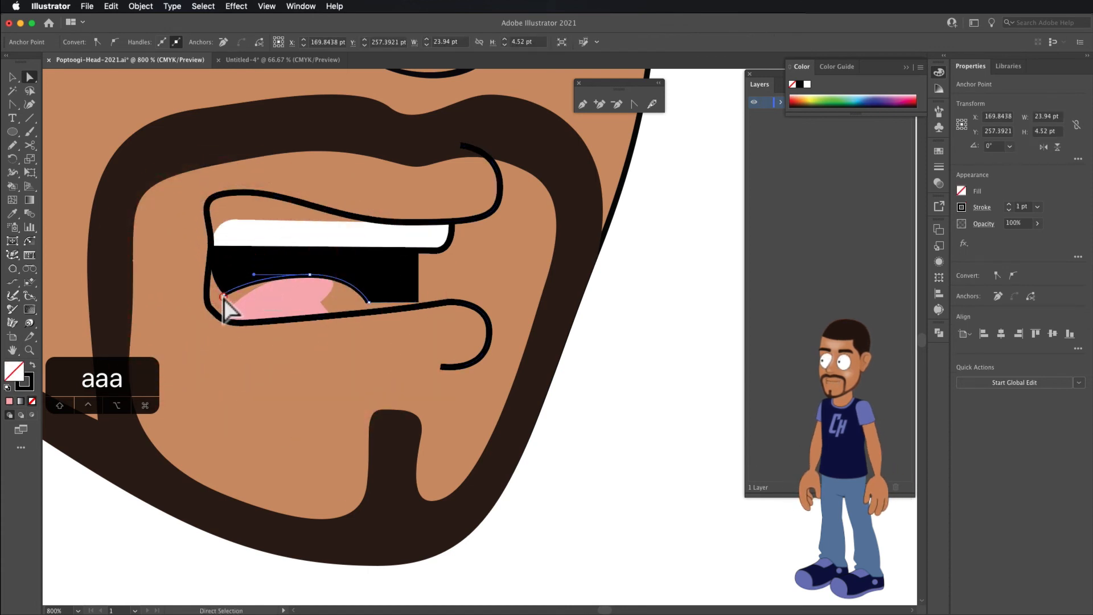
Extend the white teeth fill to the raised upper-left lip corner and redraw its edge along the outline with the Pencil tool
mouse_move(227, 236)
mouse_down()
mouse_move(239, 200)
mouse_move(246, 228)
mouse_move(251, 189)
mouse_move(208, 202)
mouse_up()
key(super+z)
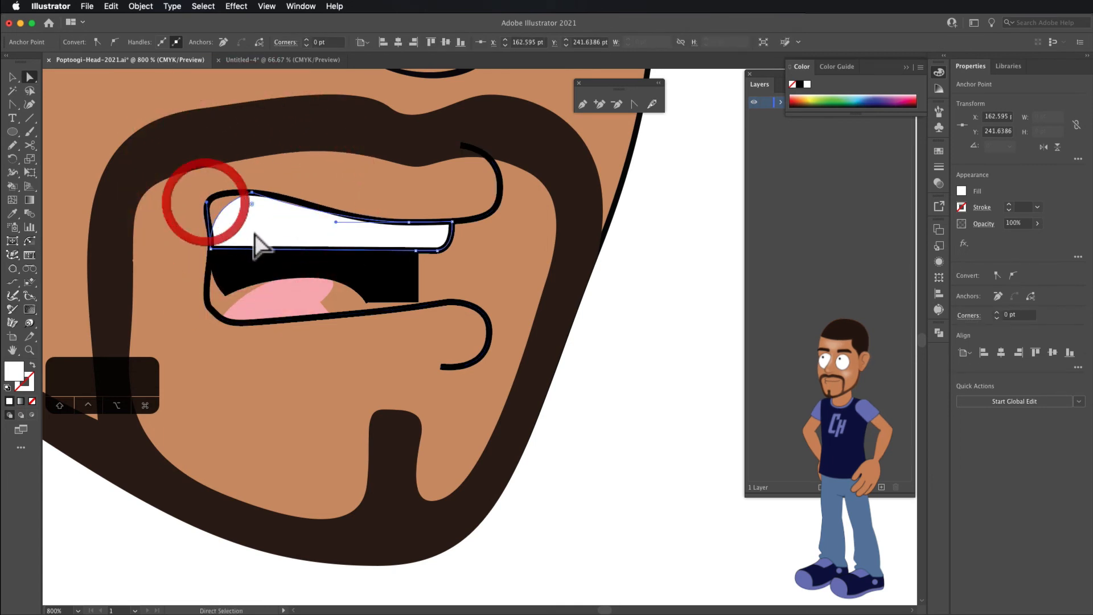
click(259, 236)
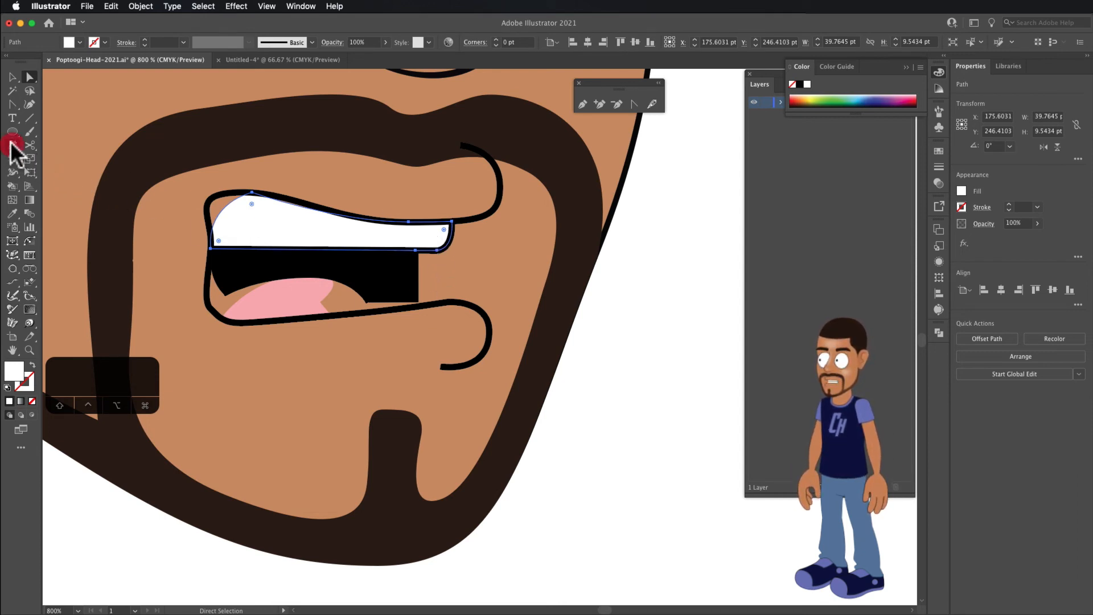
click(13, 147)
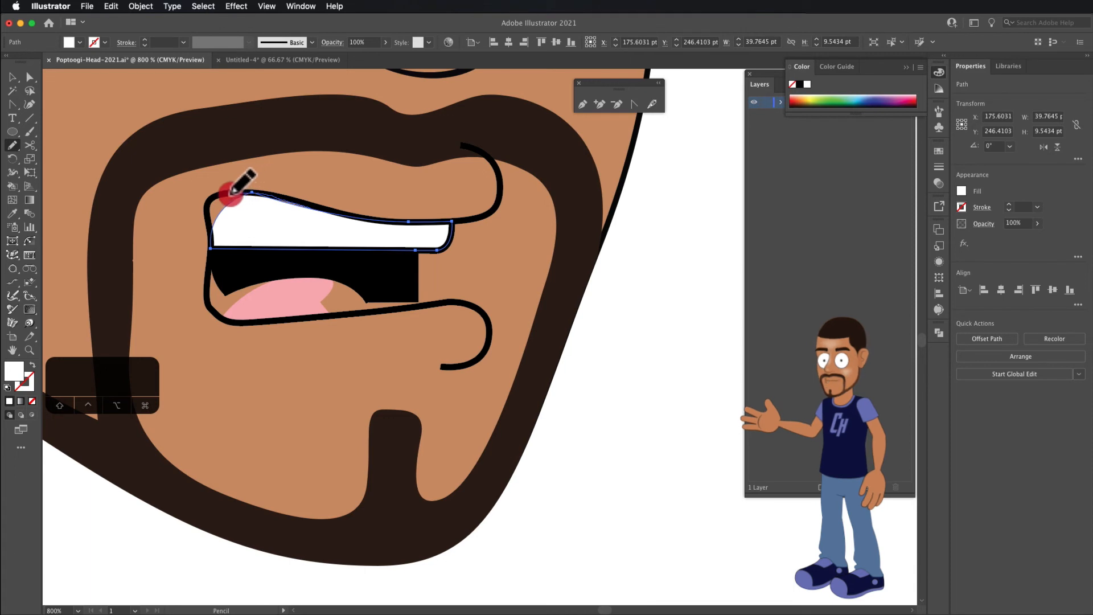
drag(216, 197, 209, 216)
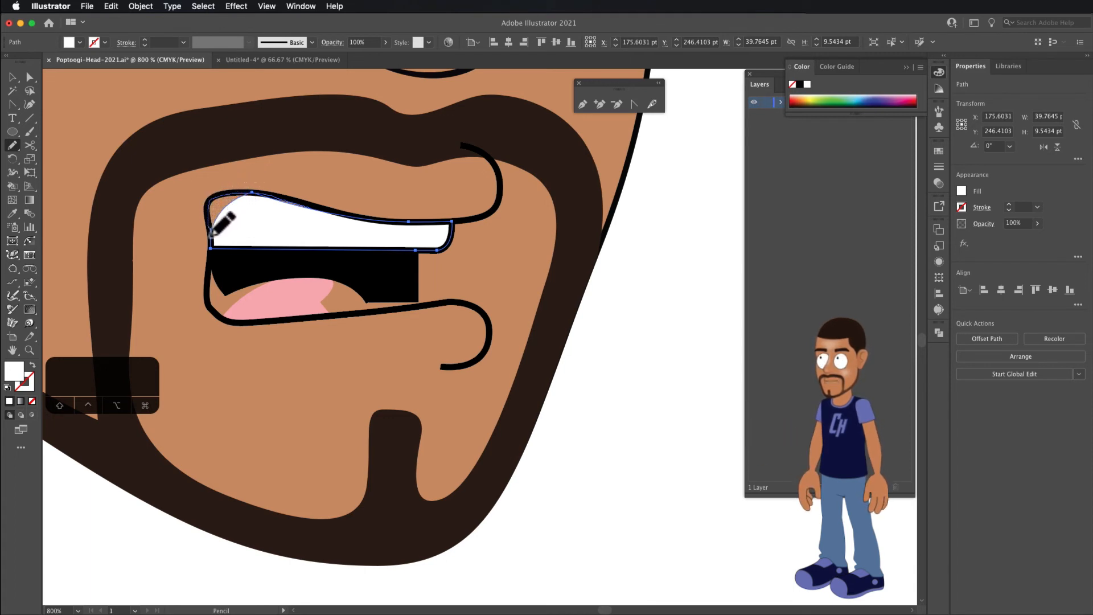
drag(211, 233, 211, 233)
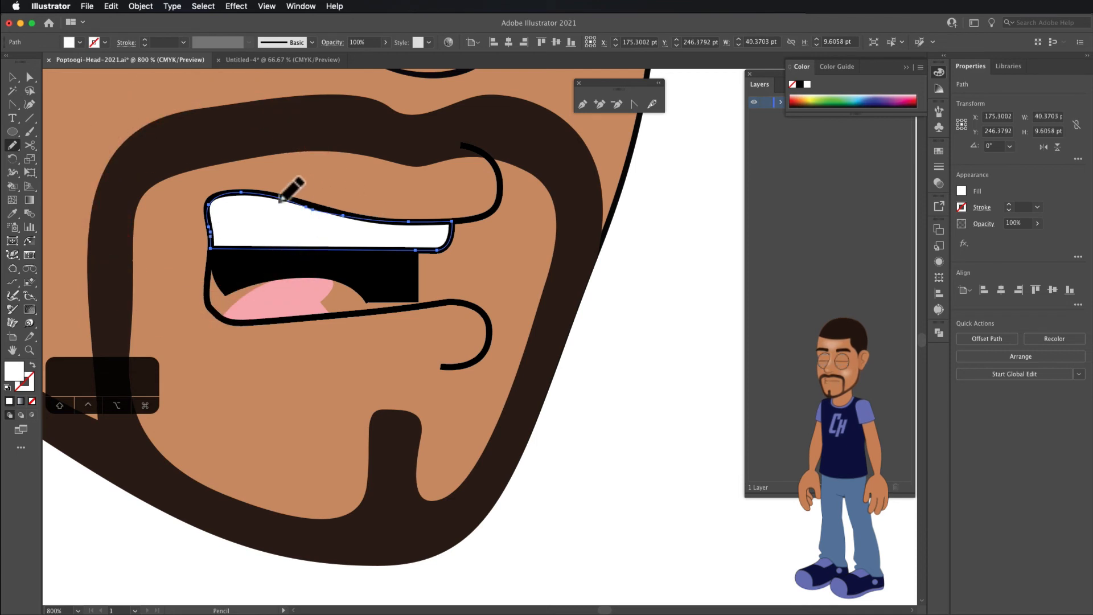
Redraw the black interior fill's edge with the Pencil tool to follow the tongue, the lowered lip line and the lower-right corner
key(a)
click(256, 275)
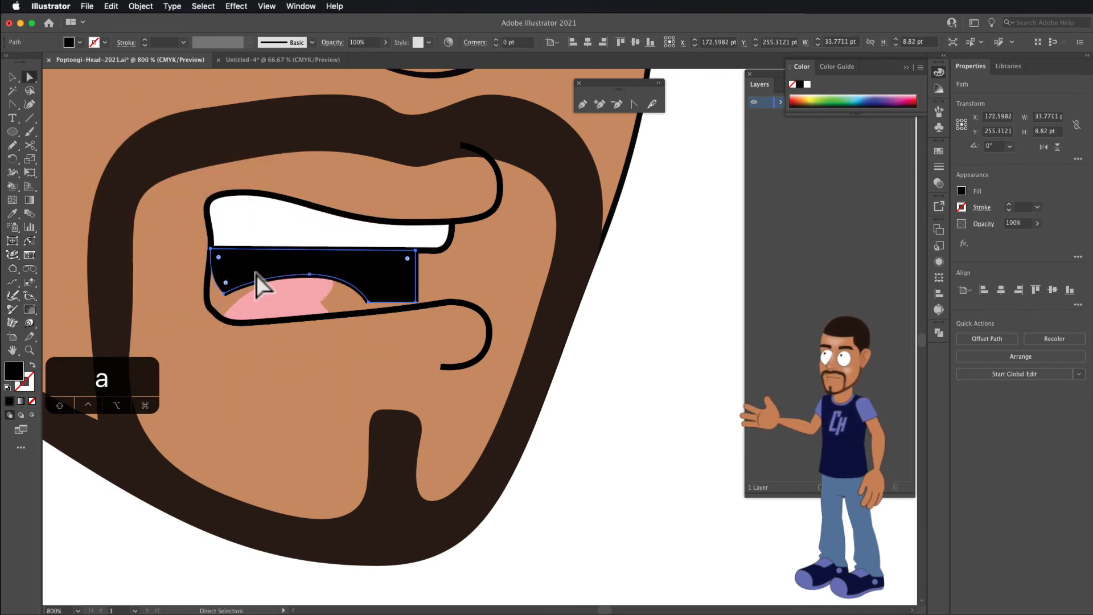
click(12, 145)
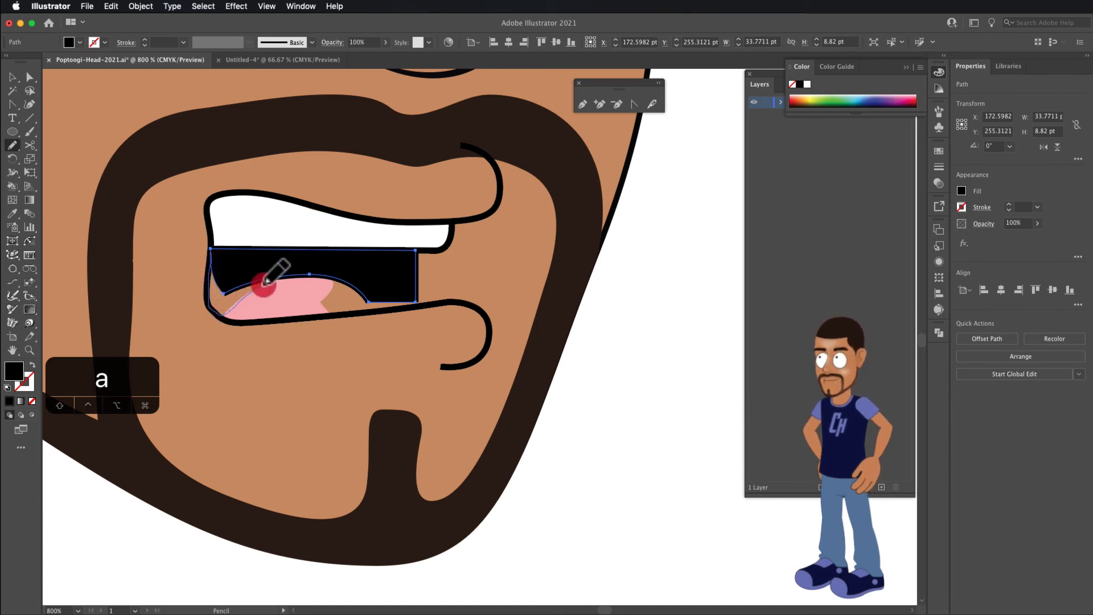
drag(265, 280, 301, 274)
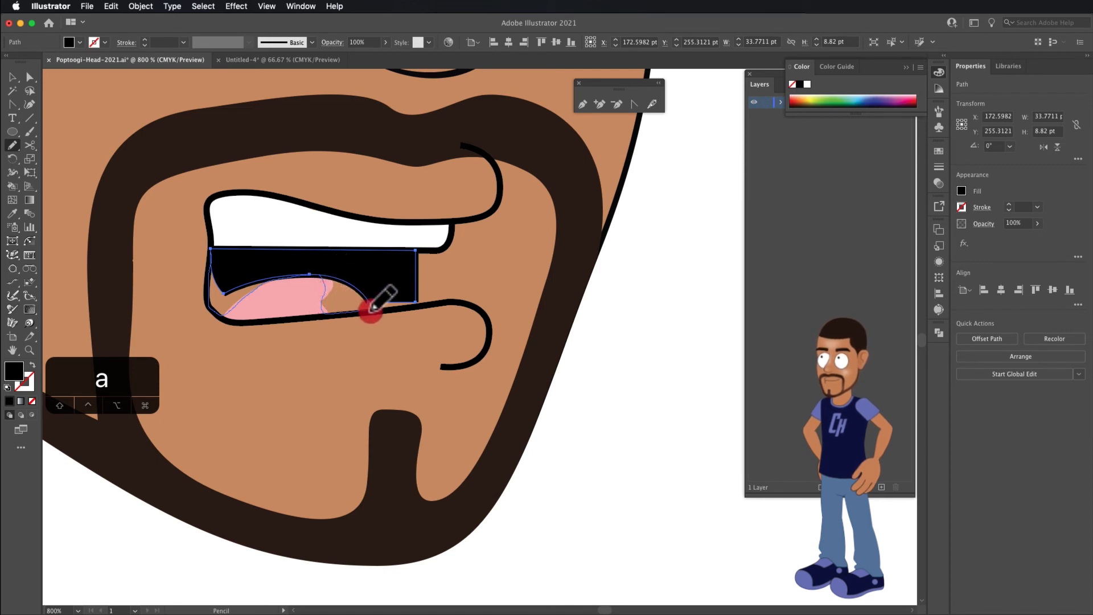
drag(395, 311, 409, 308)
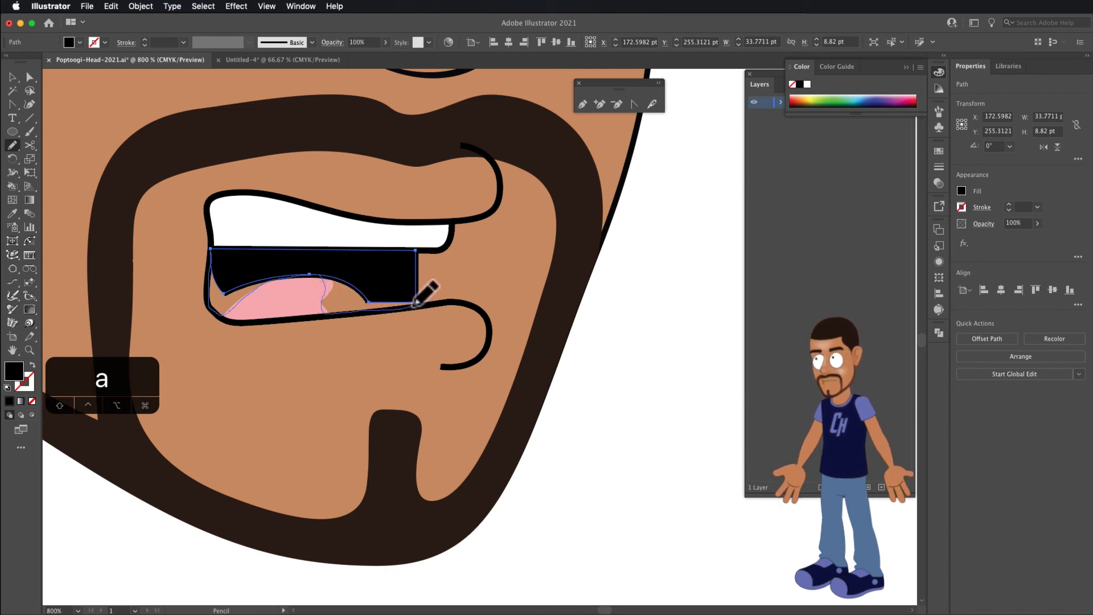
drag(418, 296, 315, 279)
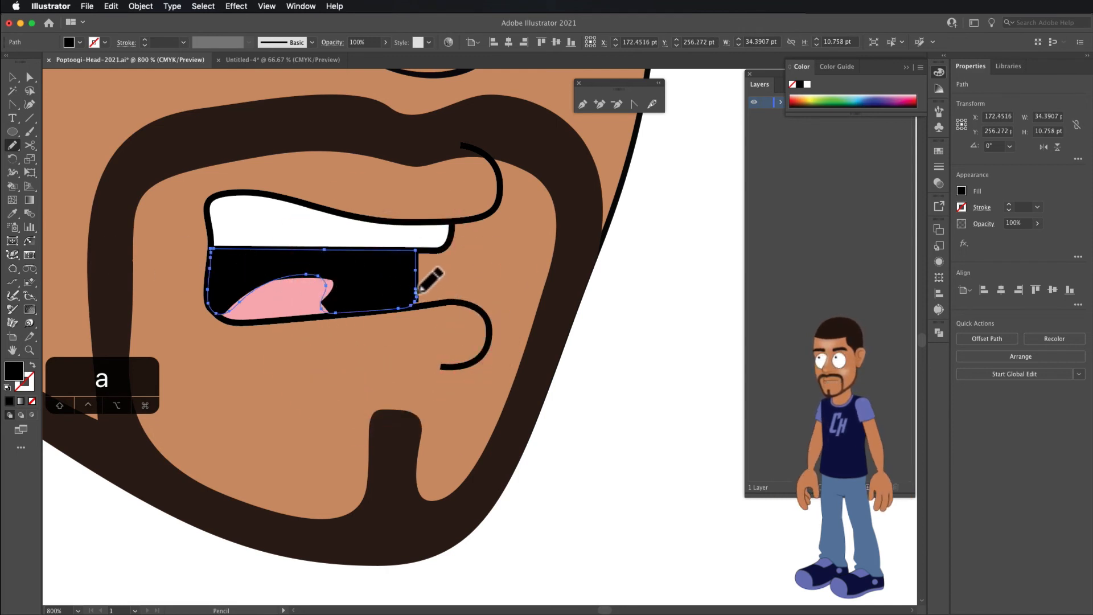
scroll(444, 293, up, 2)
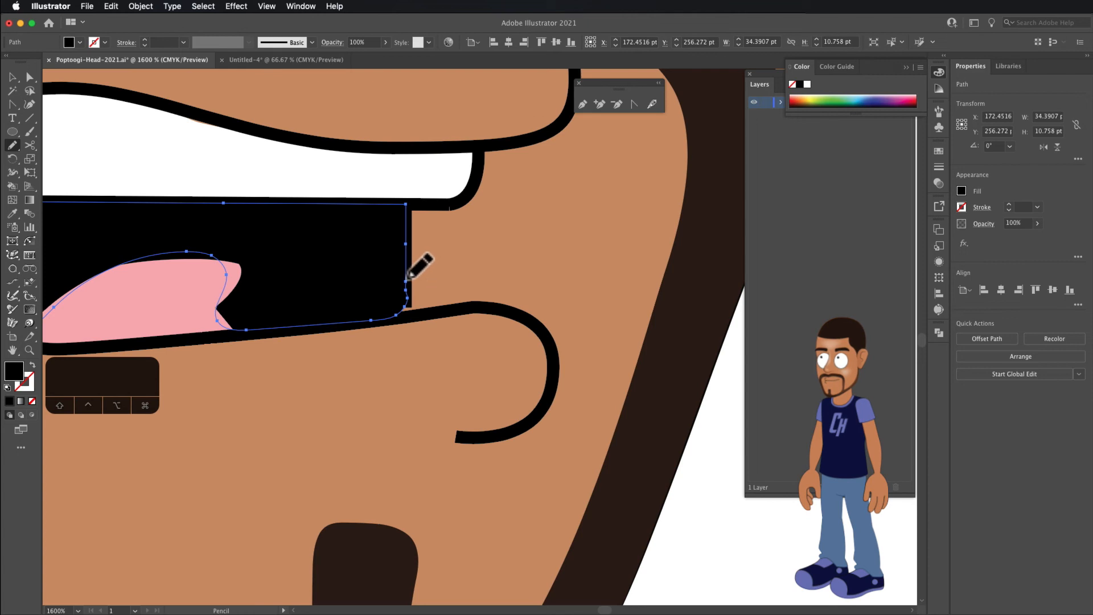
drag(420, 311, 386, 317)
scroll(330, 310, down, 1)
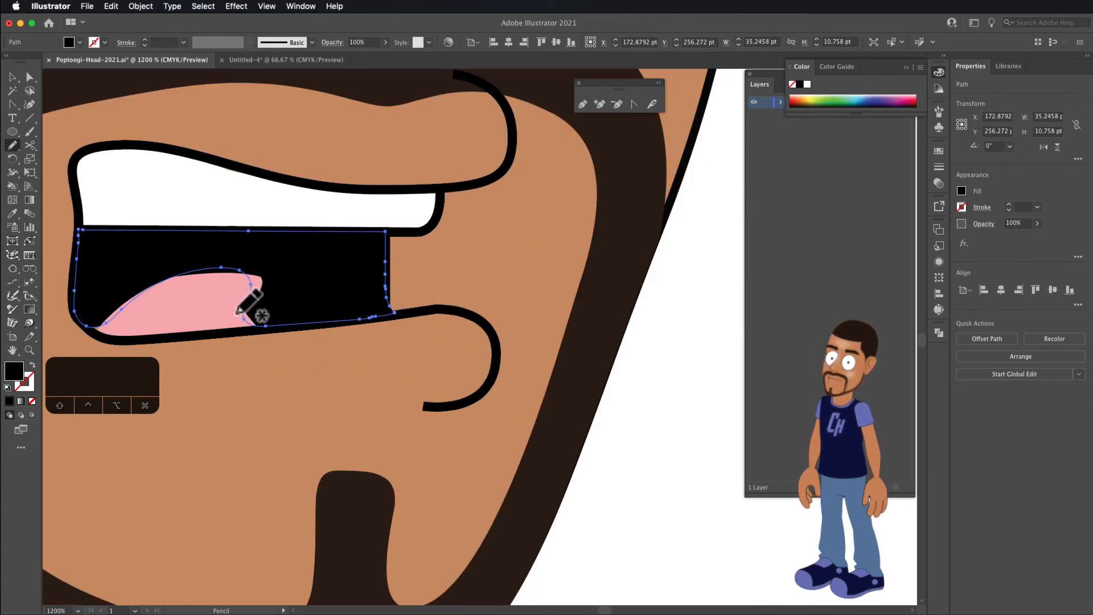
Select the whole finished Surprised mouth and move it off the face to below the Smile mouth
scroll(244, 306, down, 4)
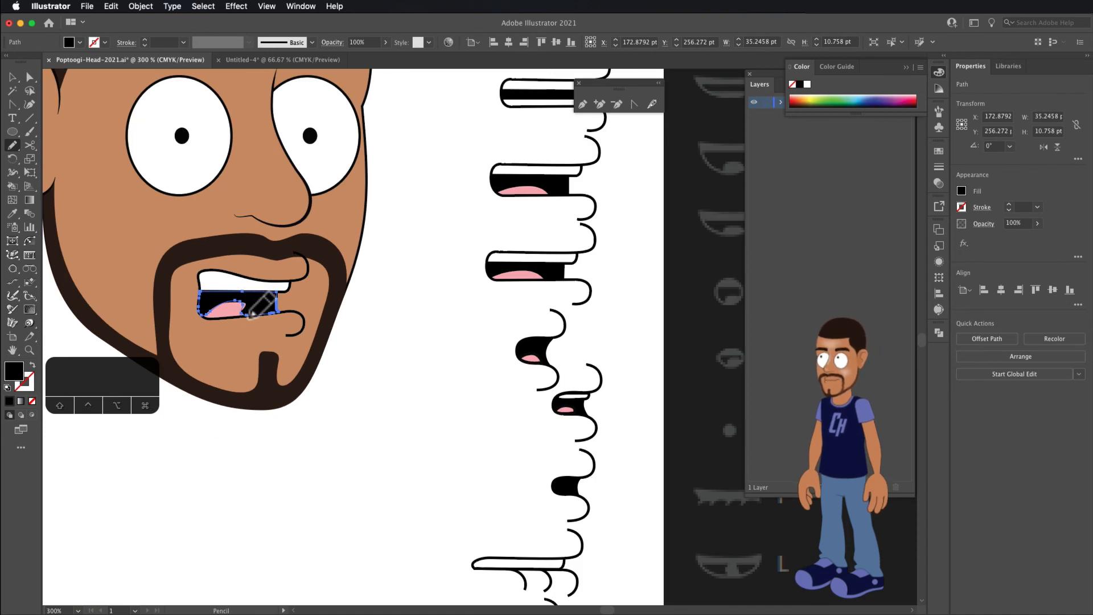
key(v)
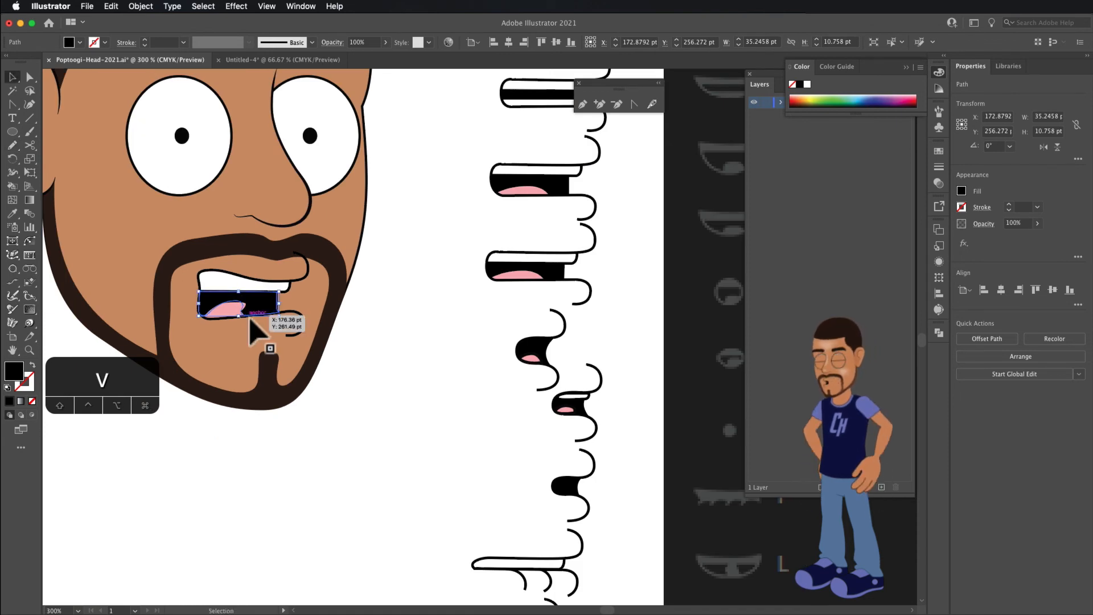
click(360, 356)
drag(162, 219, 322, 363)
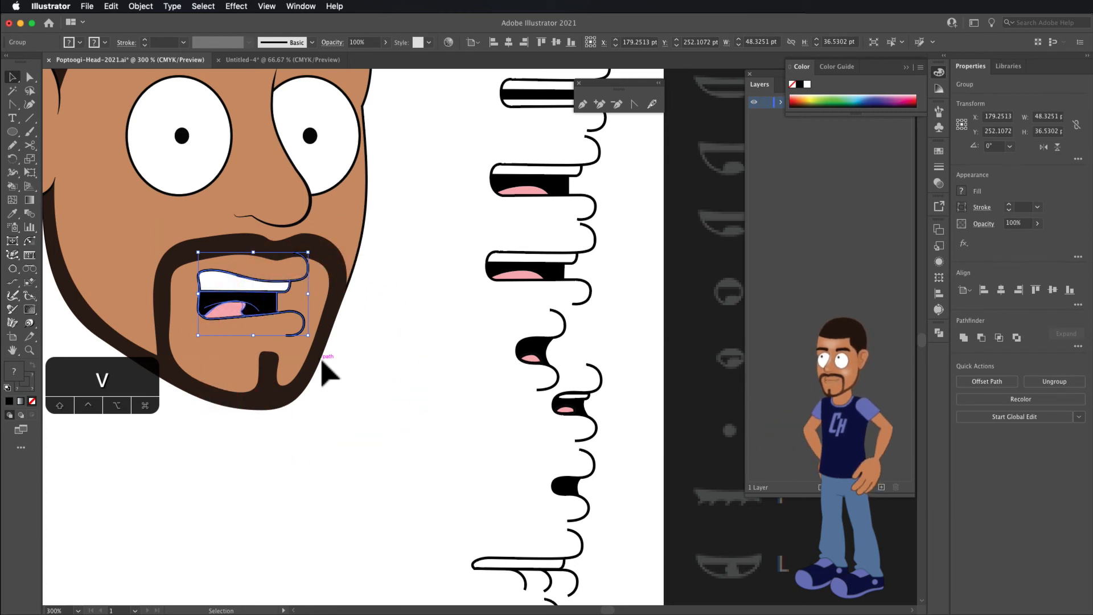
click(141, 7)
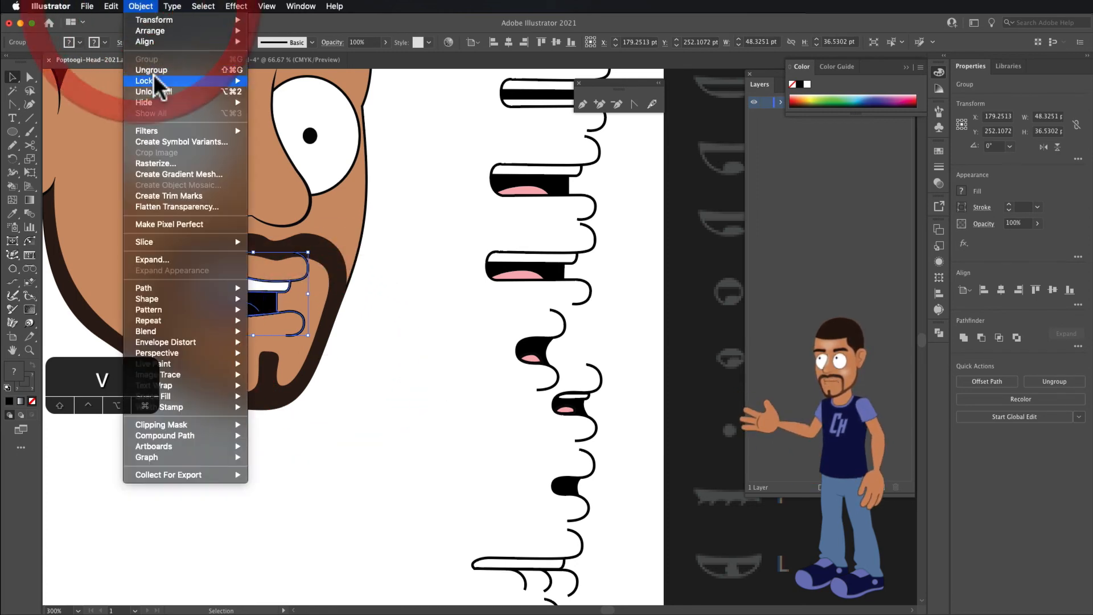
click(358, 277)
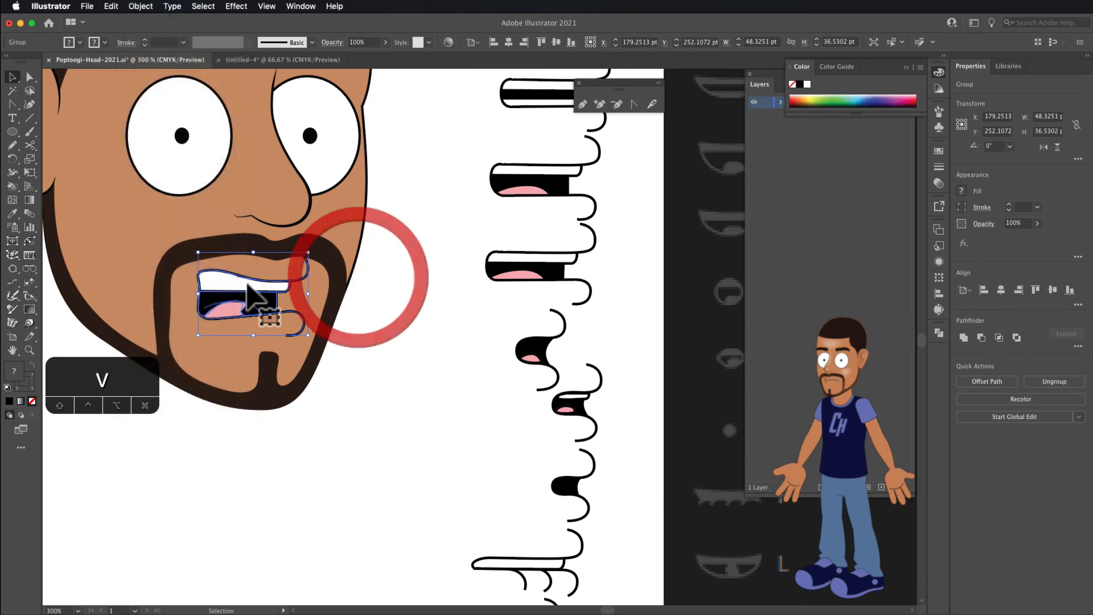
key(a)
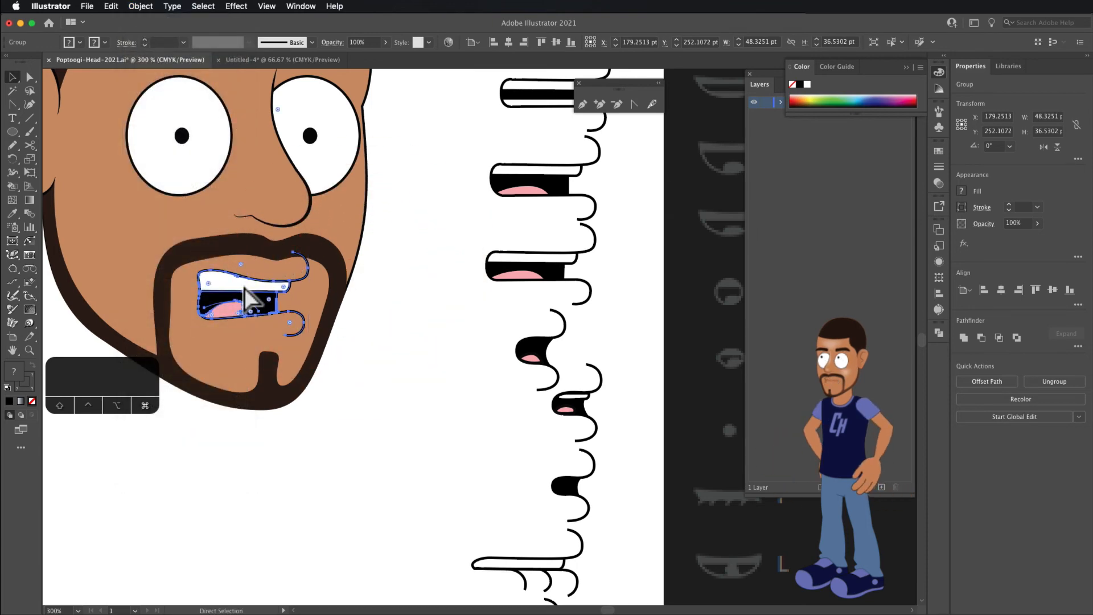
scroll(261, 278, down, 3)
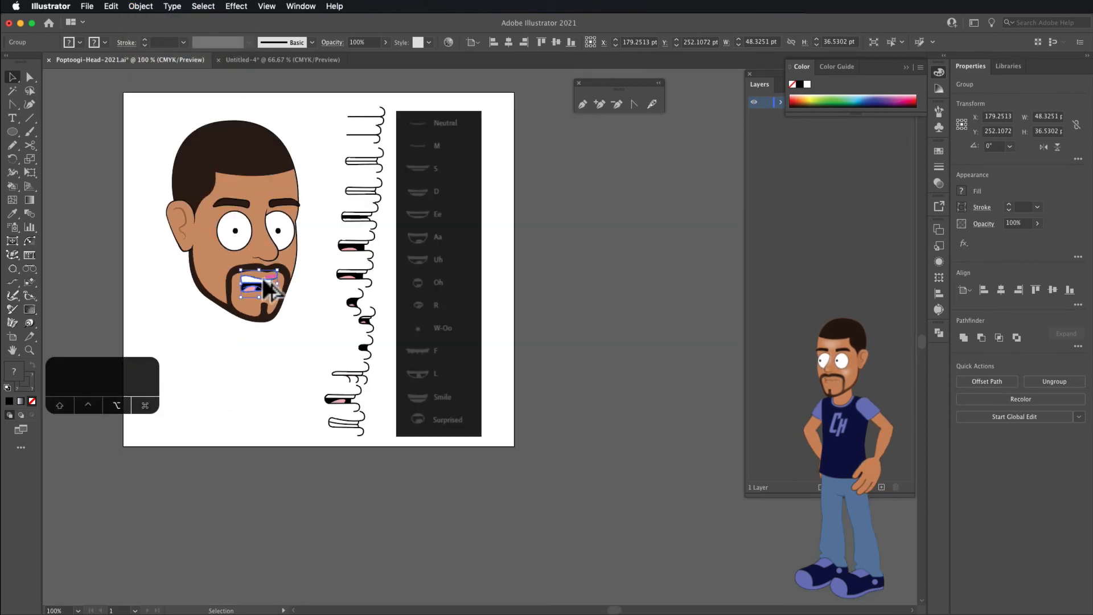
scroll(261, 278, up, 1)
drag(266, 297, 399, 555)
scroll(415, 170, down, 2)
scroll(415, 159, up, 2)
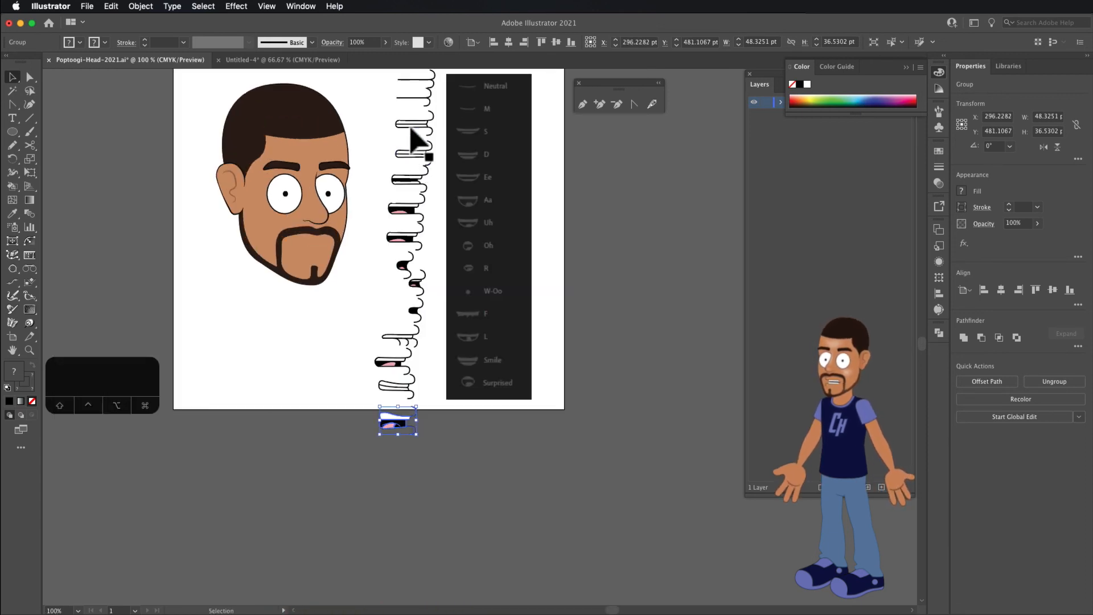
Nudge the Neutral mouth slightly up and align the right edges of all mouths in the column
drag(415, 139, 430, 169)
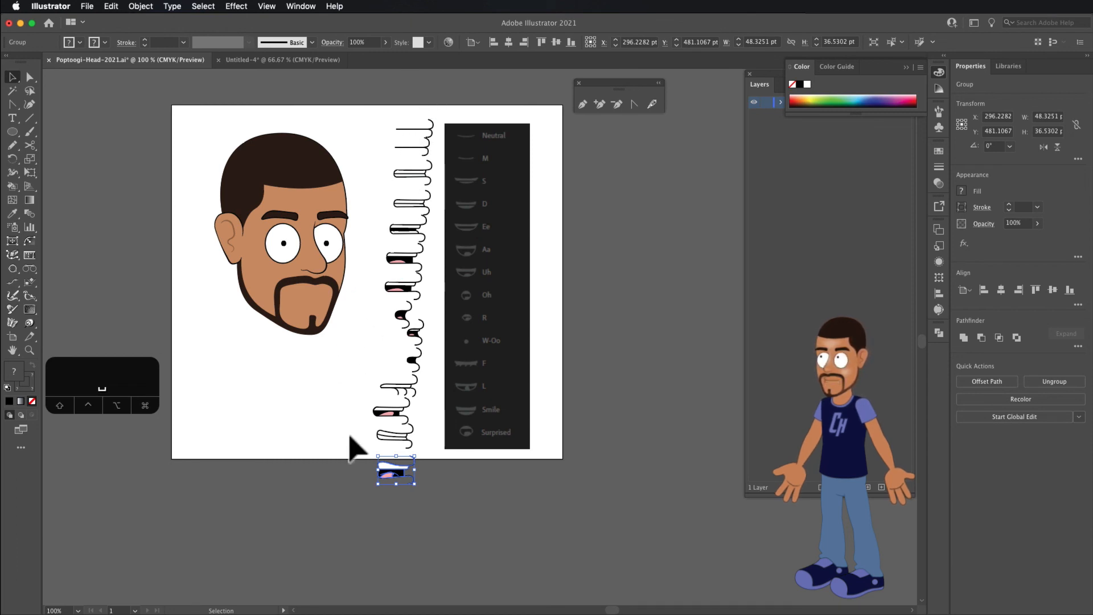
drag(416, 139, 412, 125)
drag(347, 494, 439, 120)
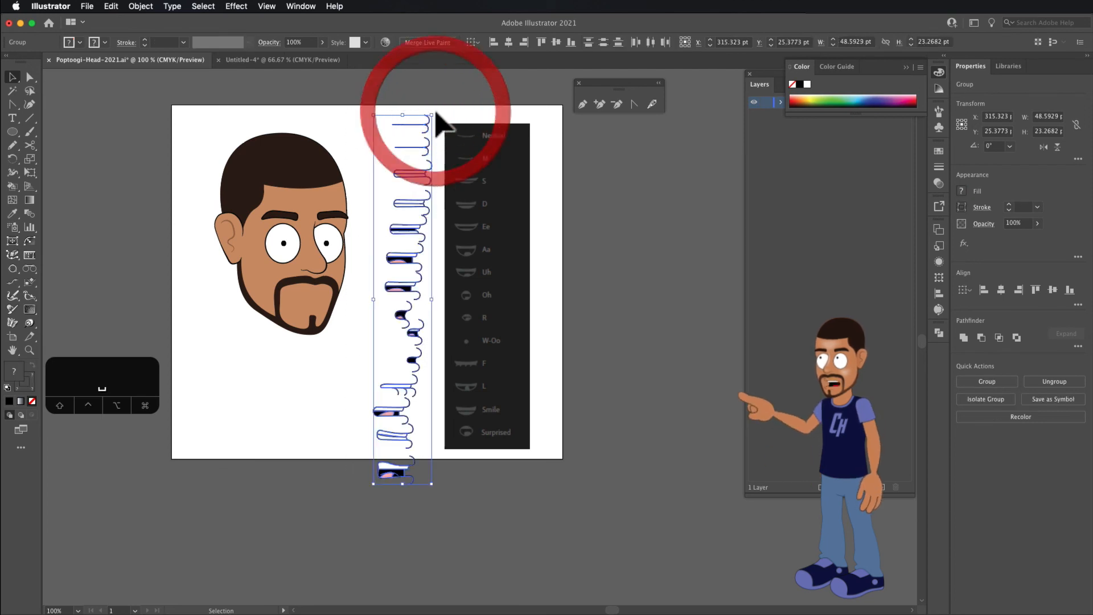
click(523, 42)
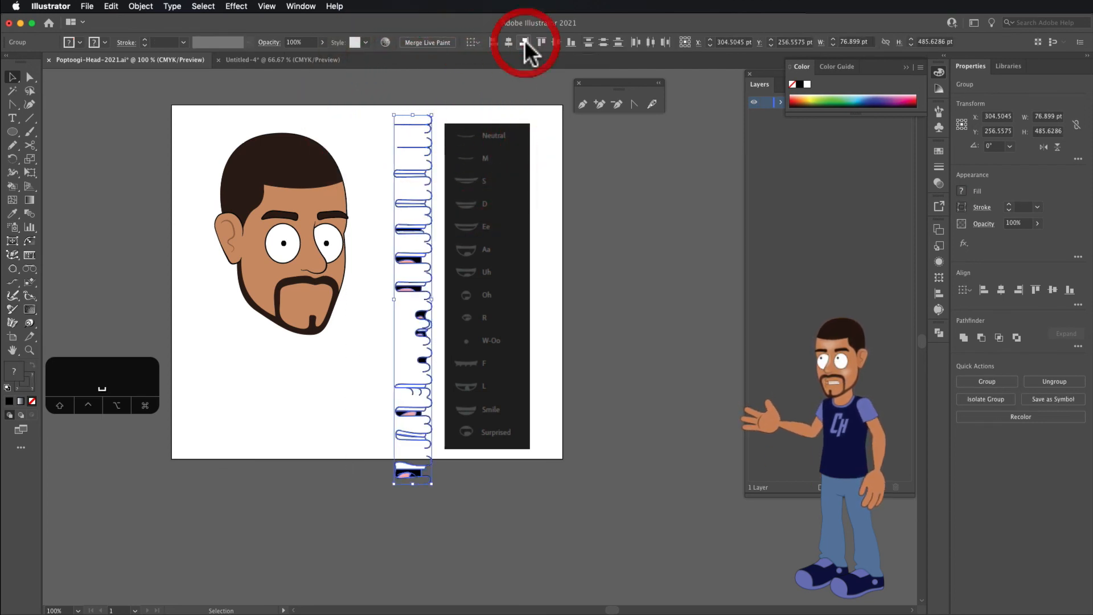
click(369, 285)
Shift the upper mouths, from Neutral through Oh, upward in the column to tighten and even out the gaps between them
drag(411, 124, 415, 163)
drag(411, 204, 412, 191)
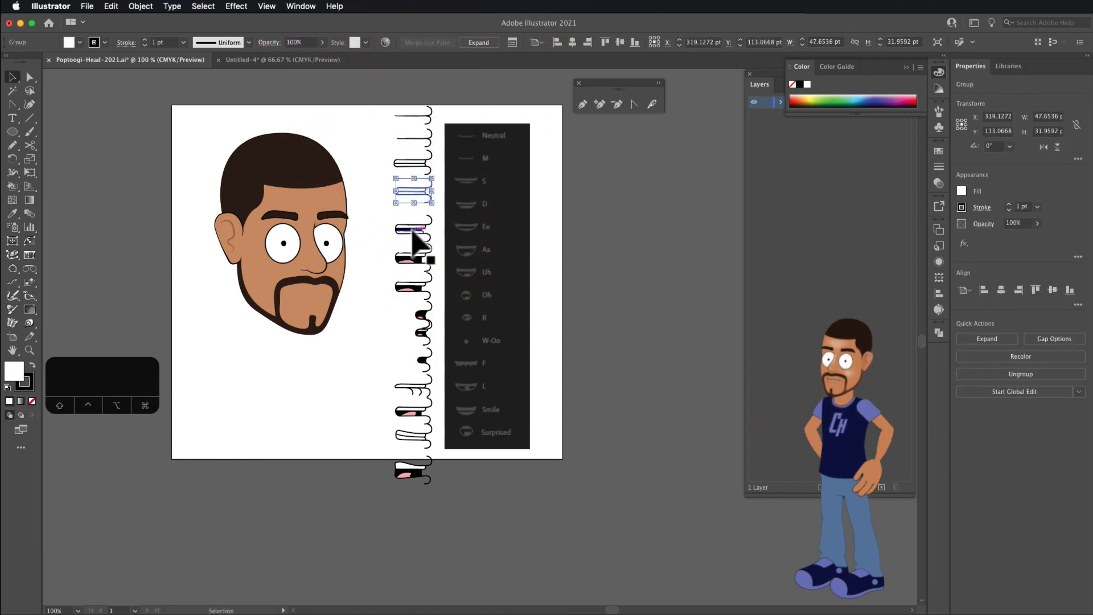
drag(414, 233, 410, 215)
drag(414, 258, 414, 247)
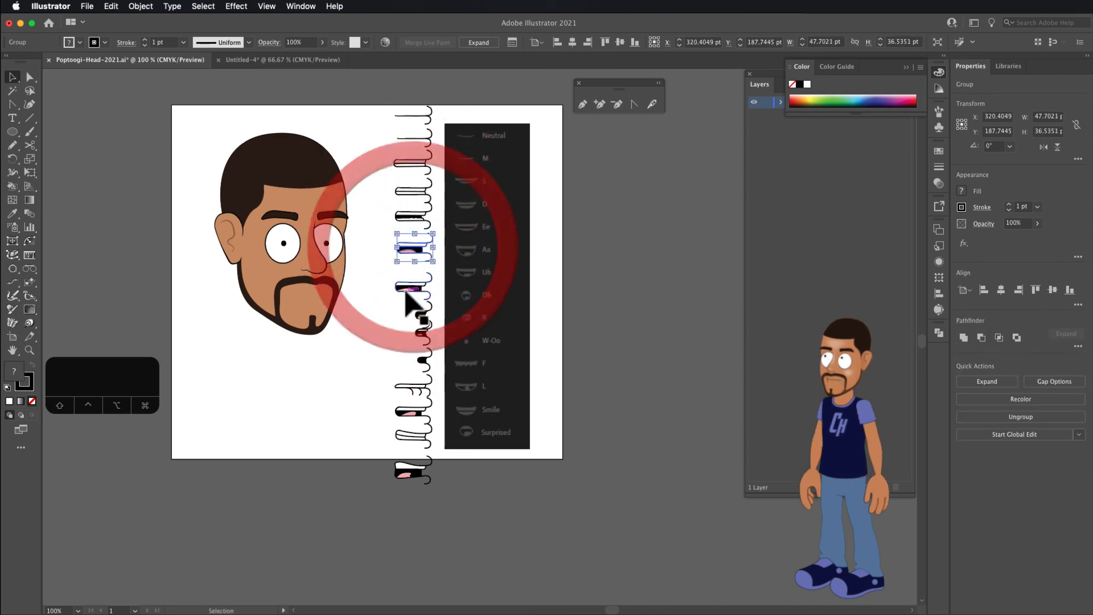
drag(407, 287, 404, 276)
drag(420, 315, 414, 304)
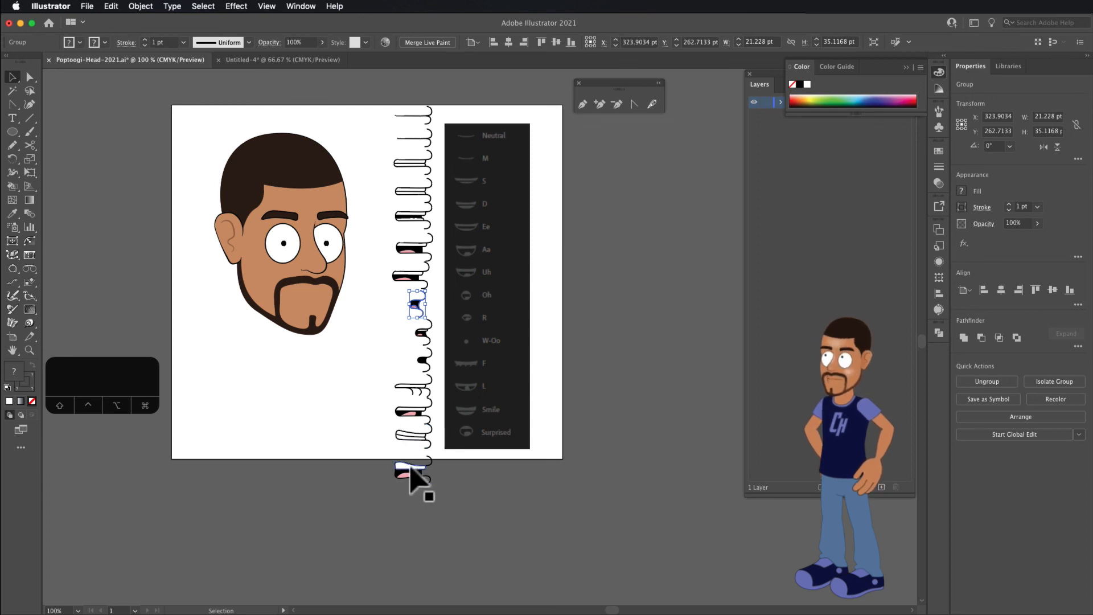
click(385, 136)
Close the floating pen tools and Color panels, then list the Poptoogi layer's contents with the Head group collapsed
click(578, 82)
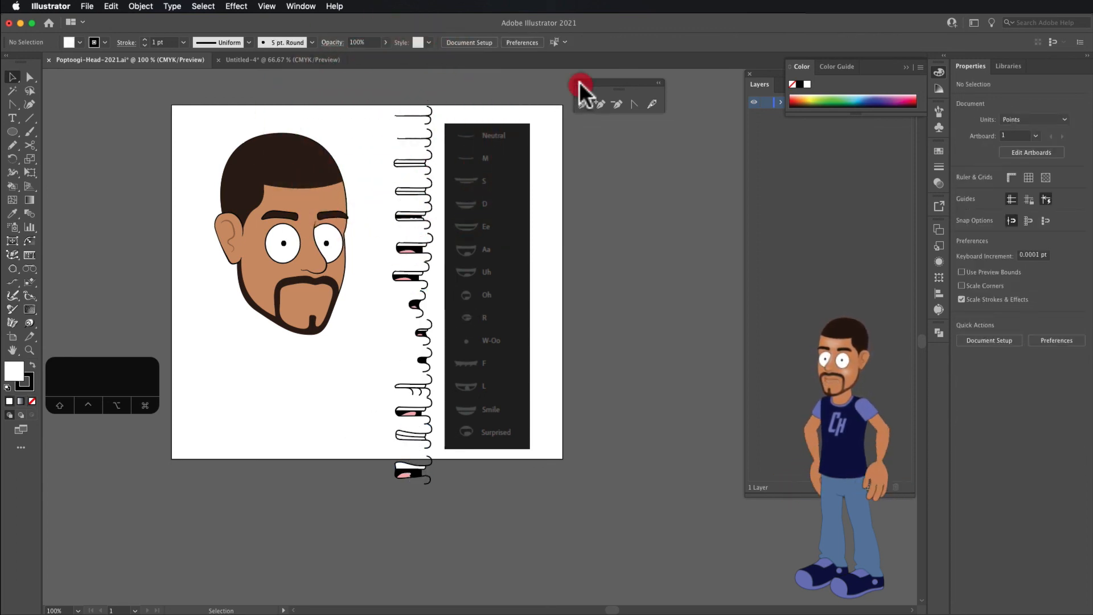
click(798, 60)
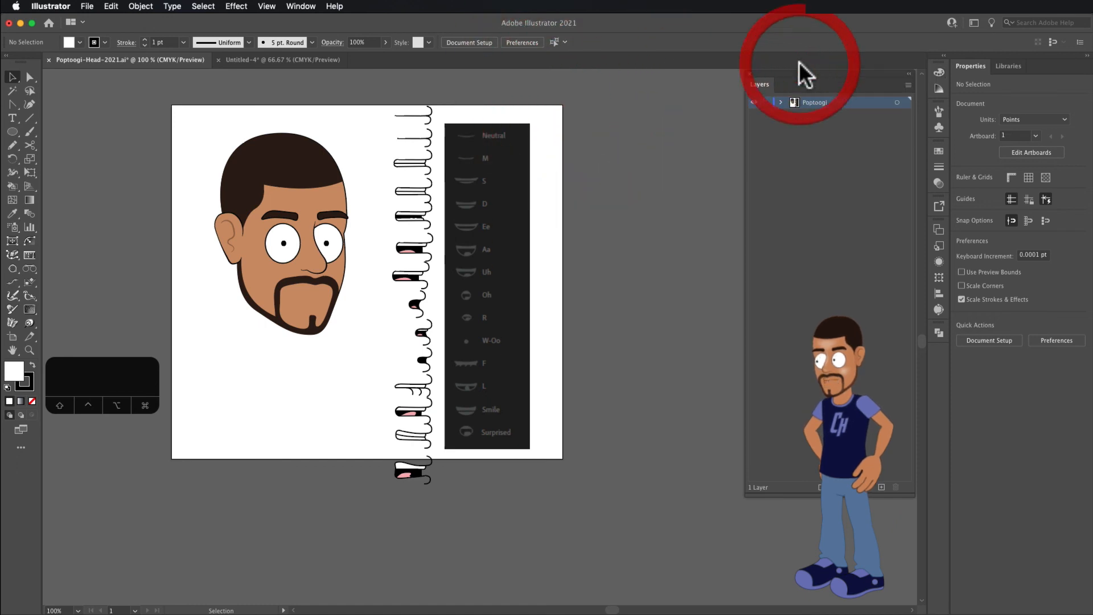
click(781, 102)
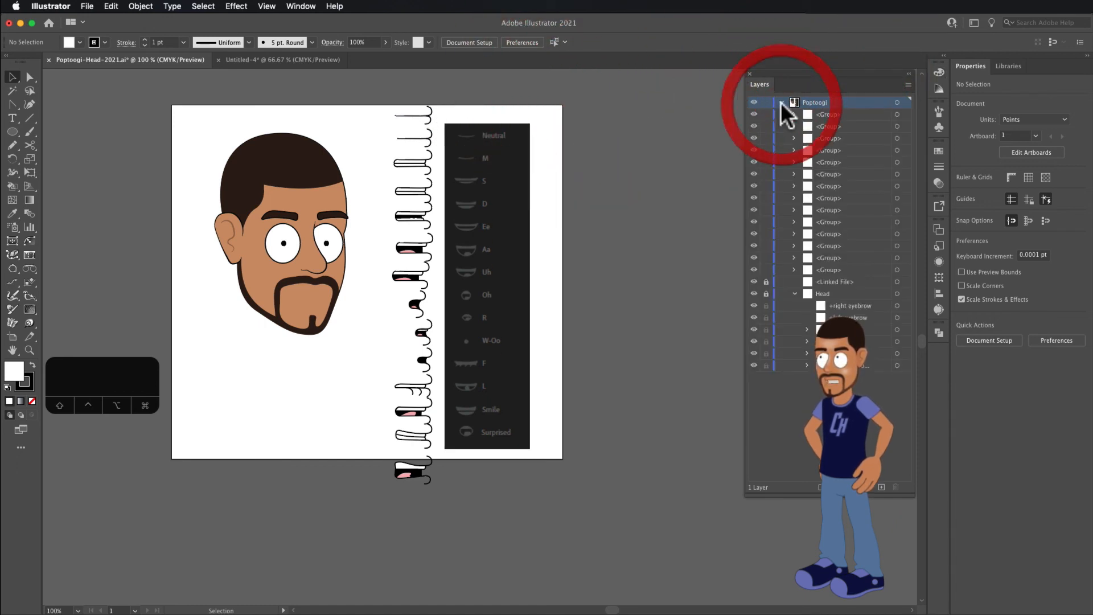
click(794, 294)
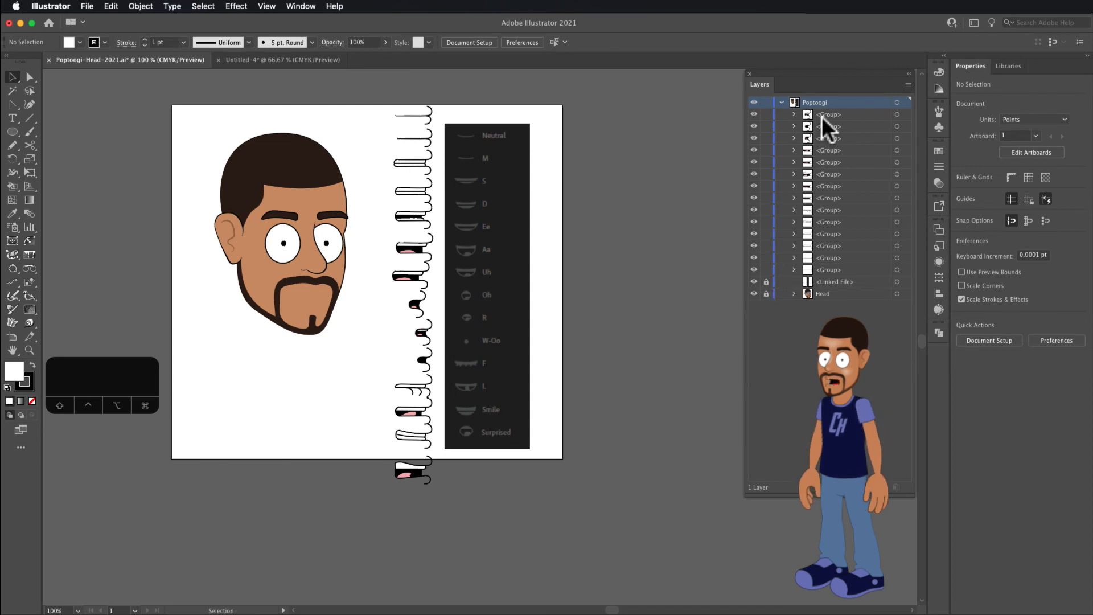
Rename the group of the topmost mouth in the column as Neutral
click(416, 115)
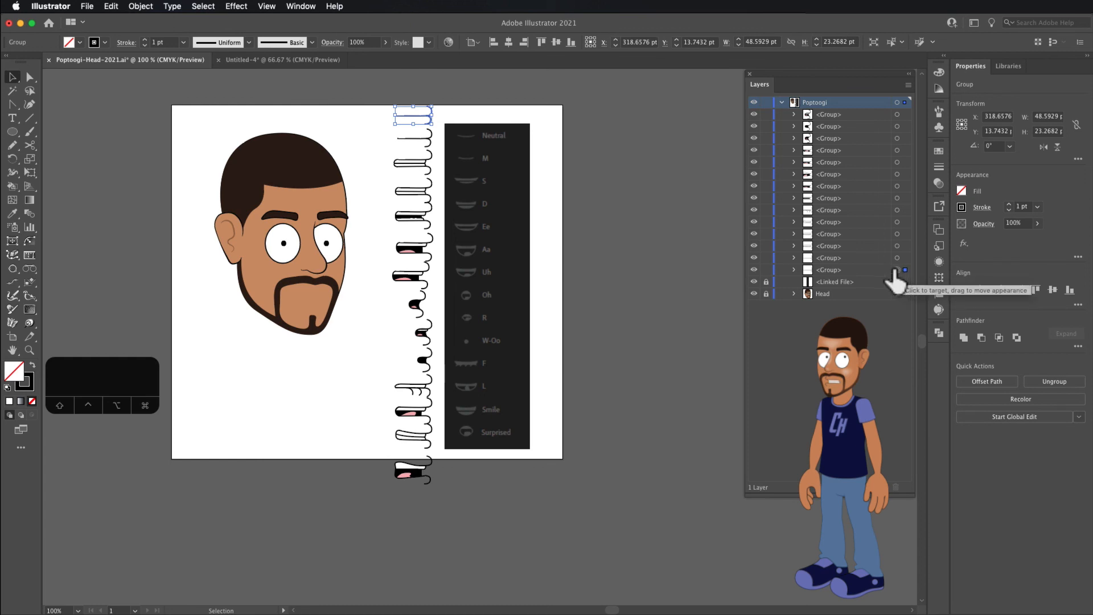
double_click(825, 267)
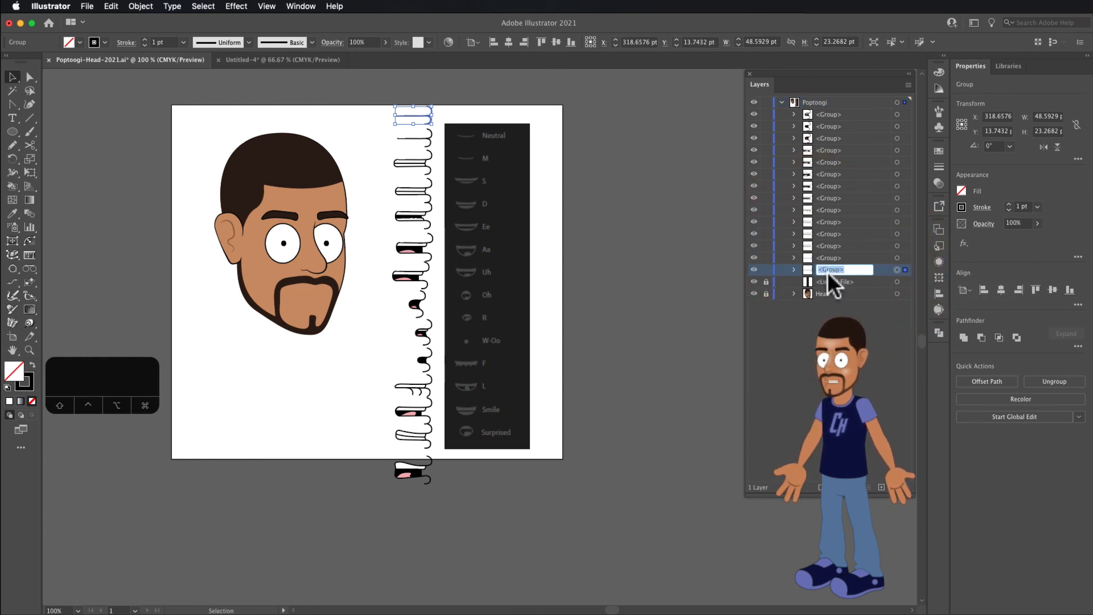
text(Ne)
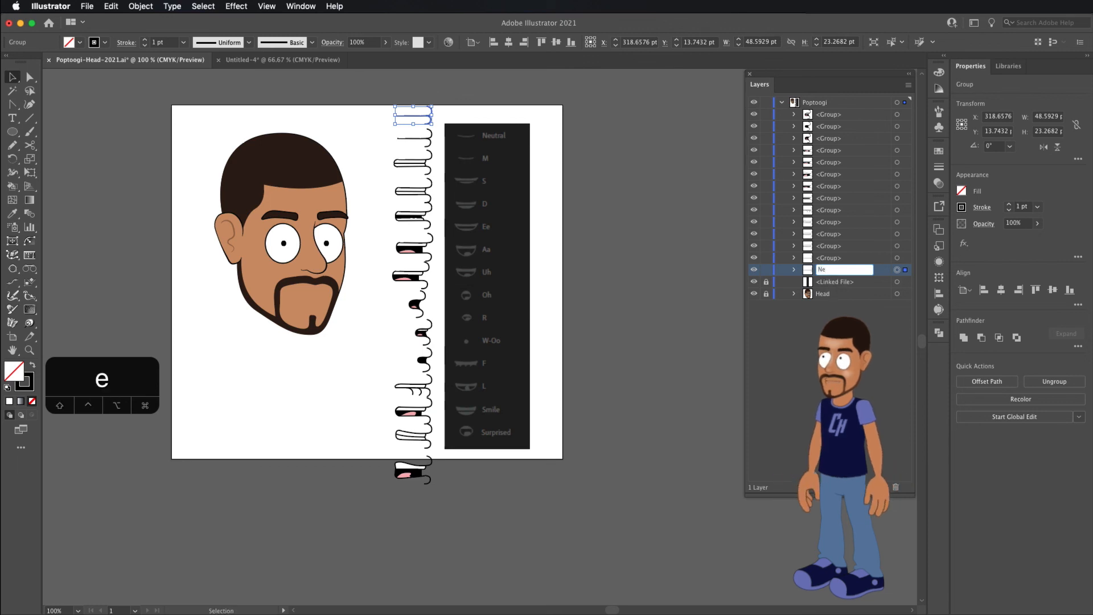
text(utral)
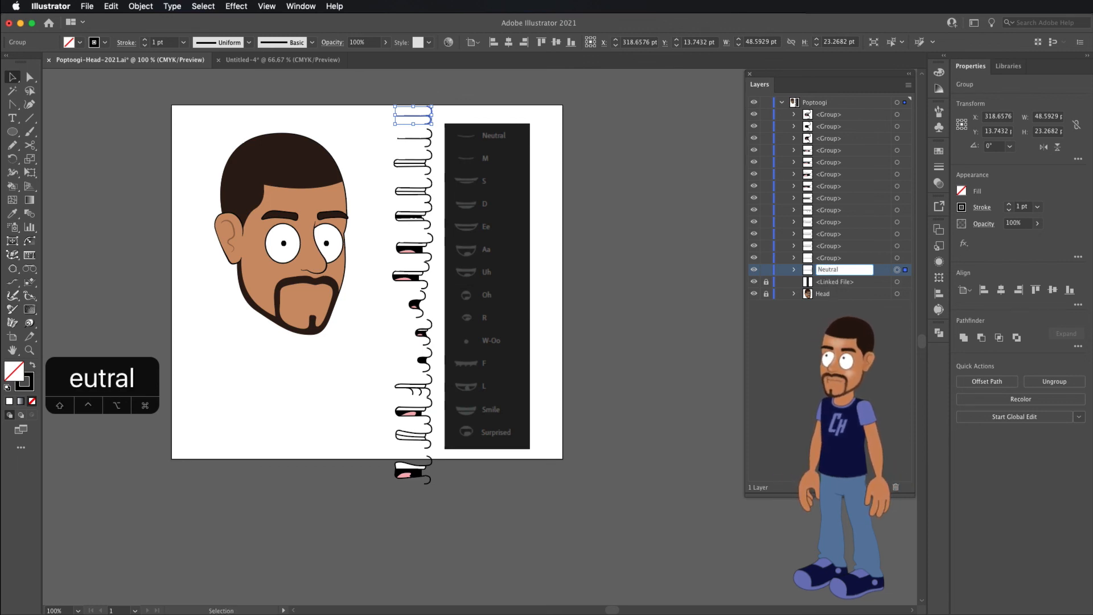
key(Return)
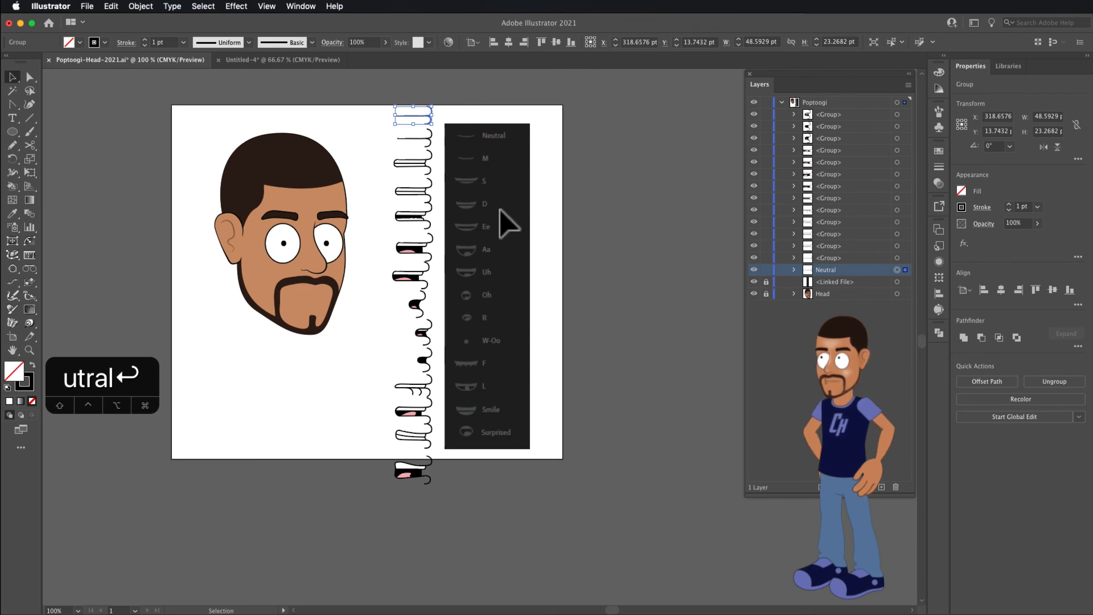
Rename the groups of the second and third mouths in the column as M and S
click(418, 138)
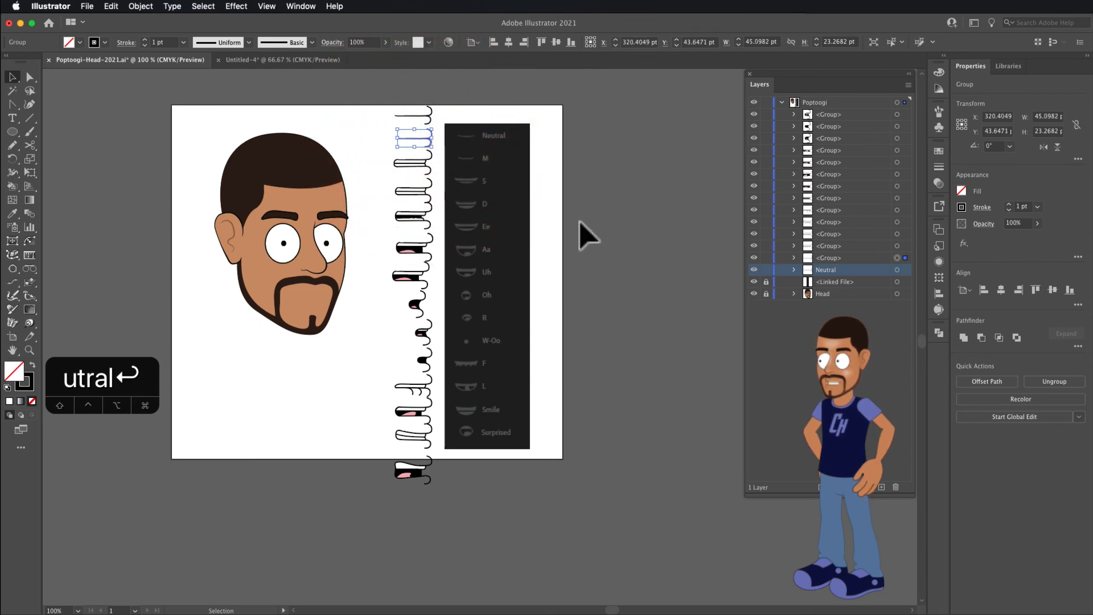
double_click(834, 258)
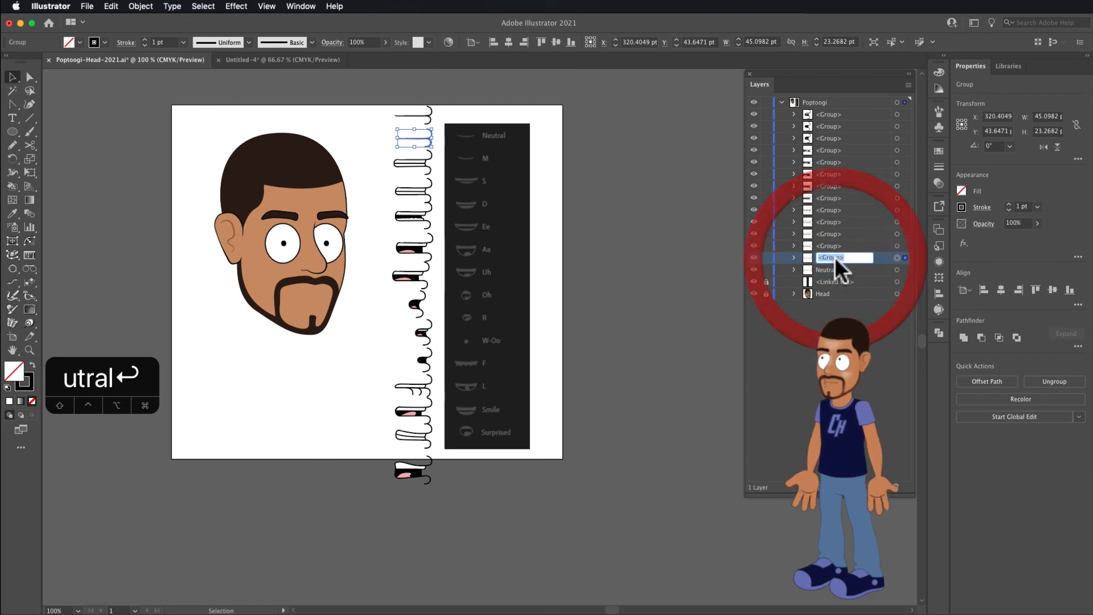
text(M)
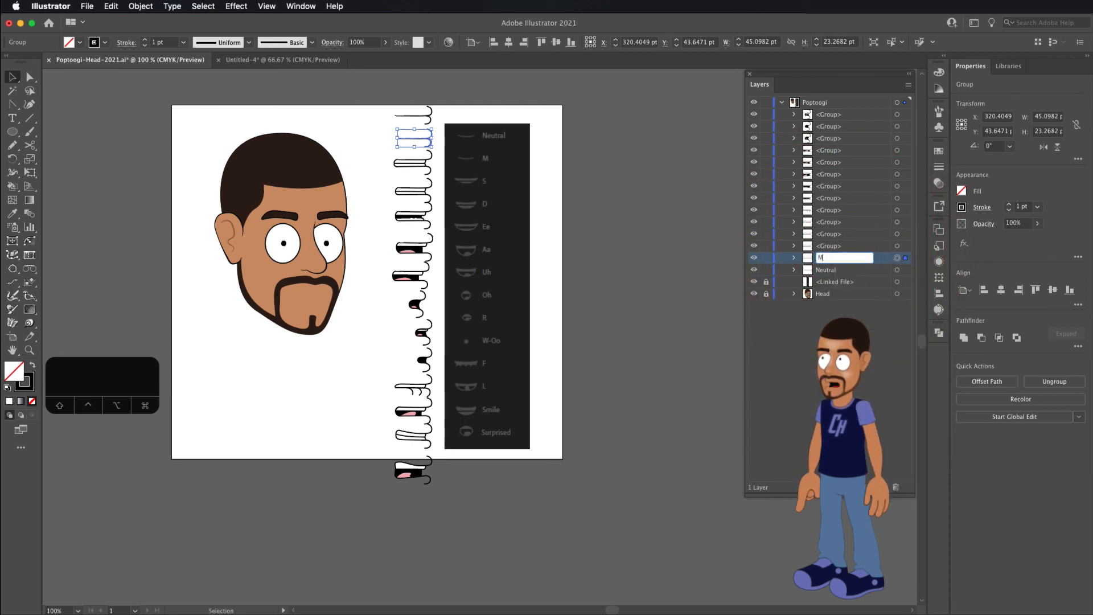
key(Return)
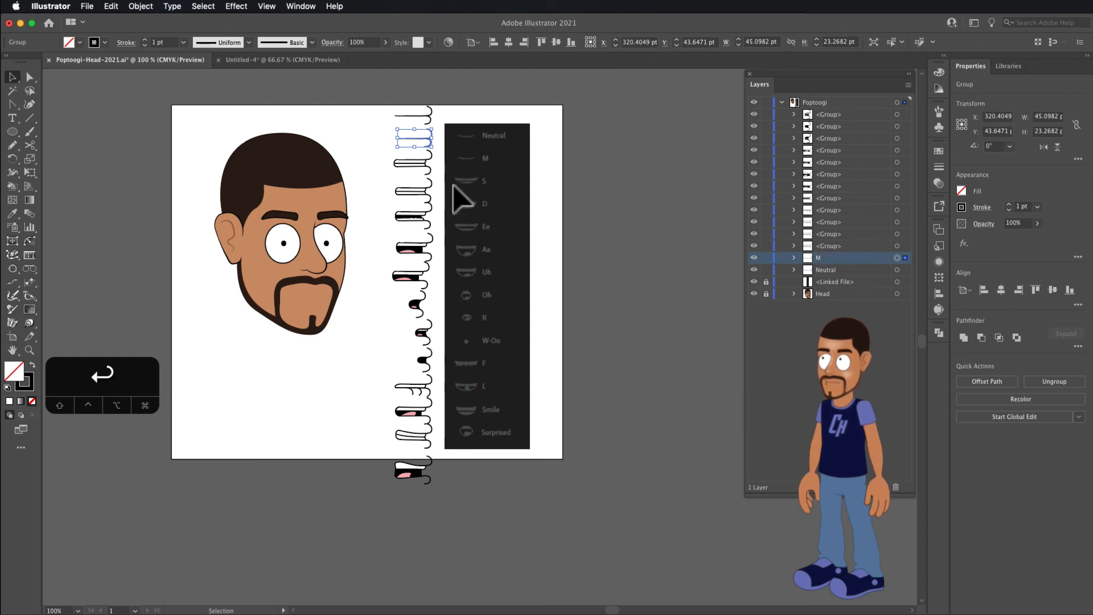
click(415, 166)
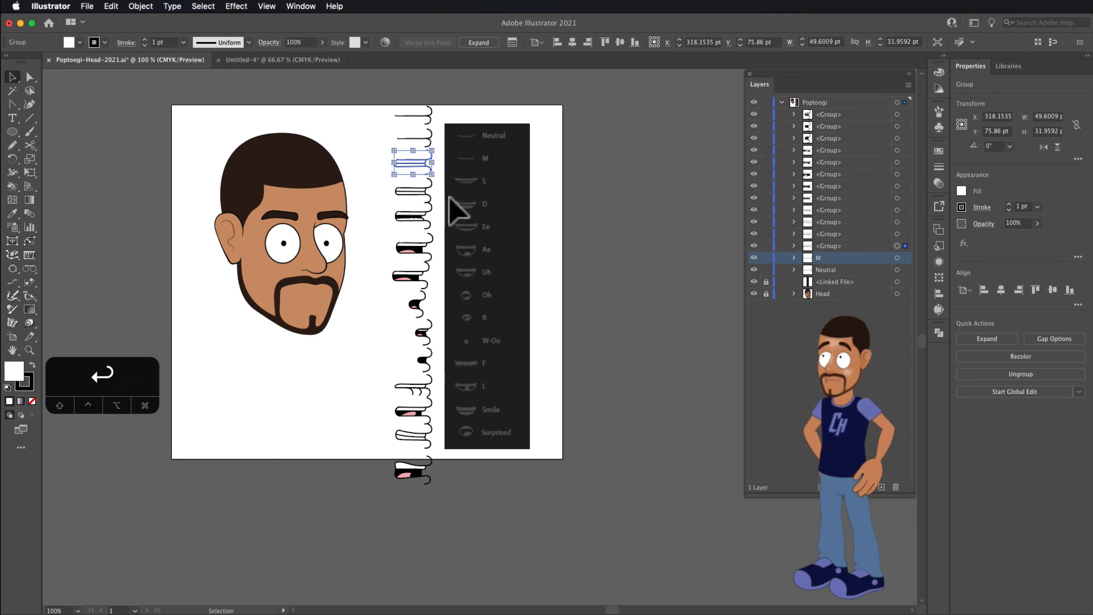
double_click(821, 245)
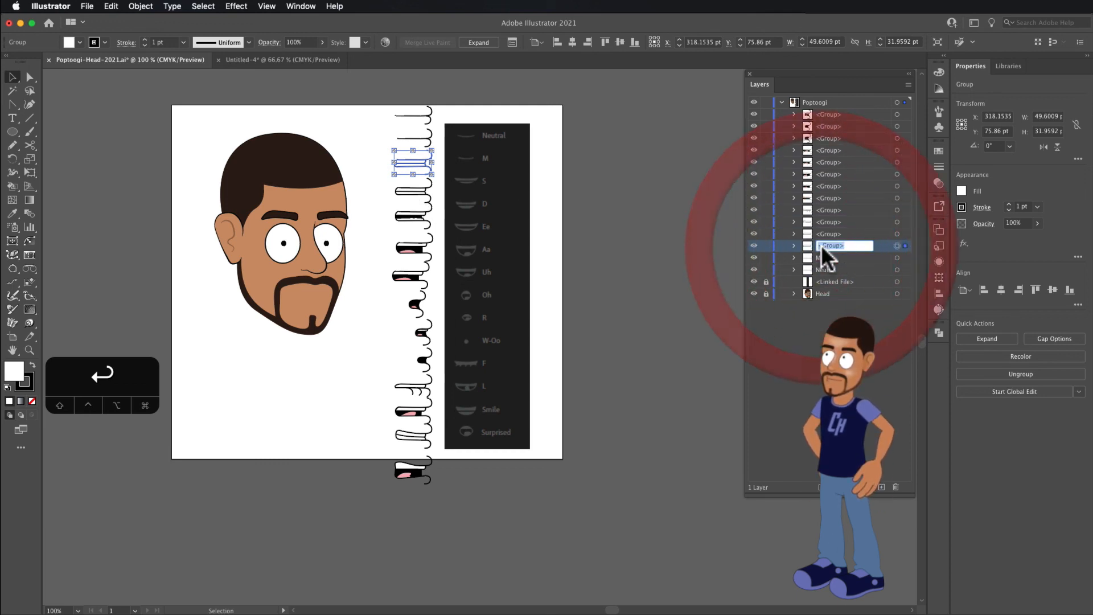
text(S)
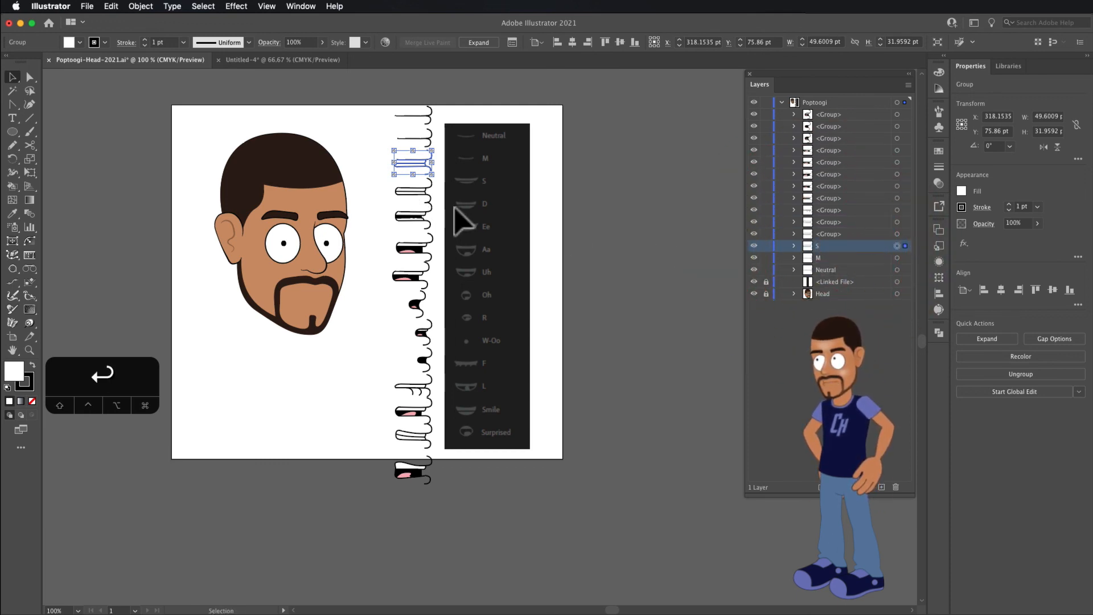
Rename the groups of the fourth and fifth mouths in the column as D and Ee
click(419, 194)
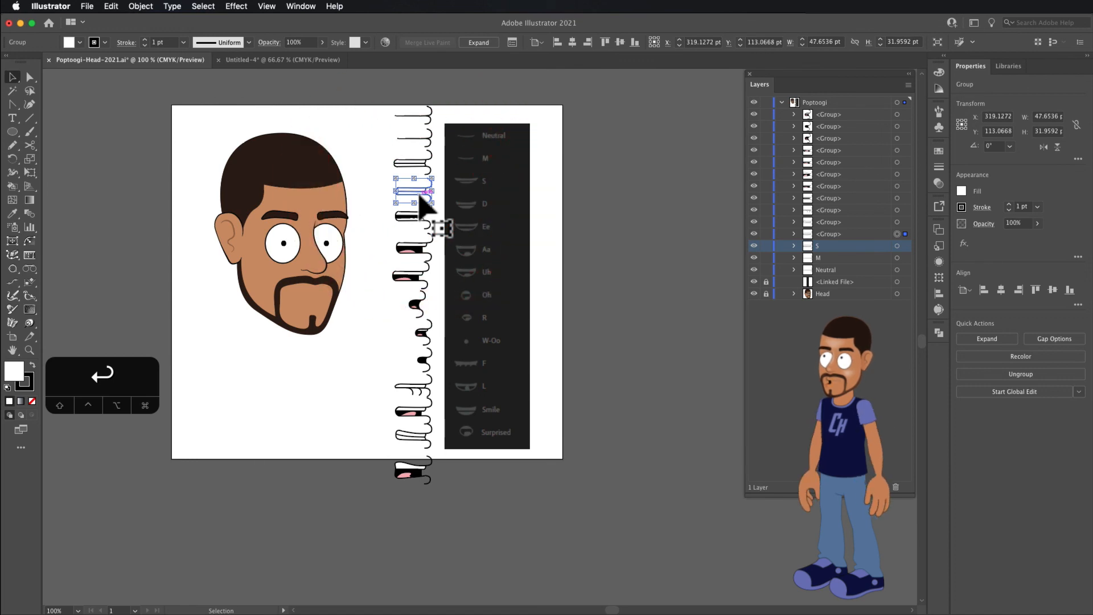
double_click(821, 232)
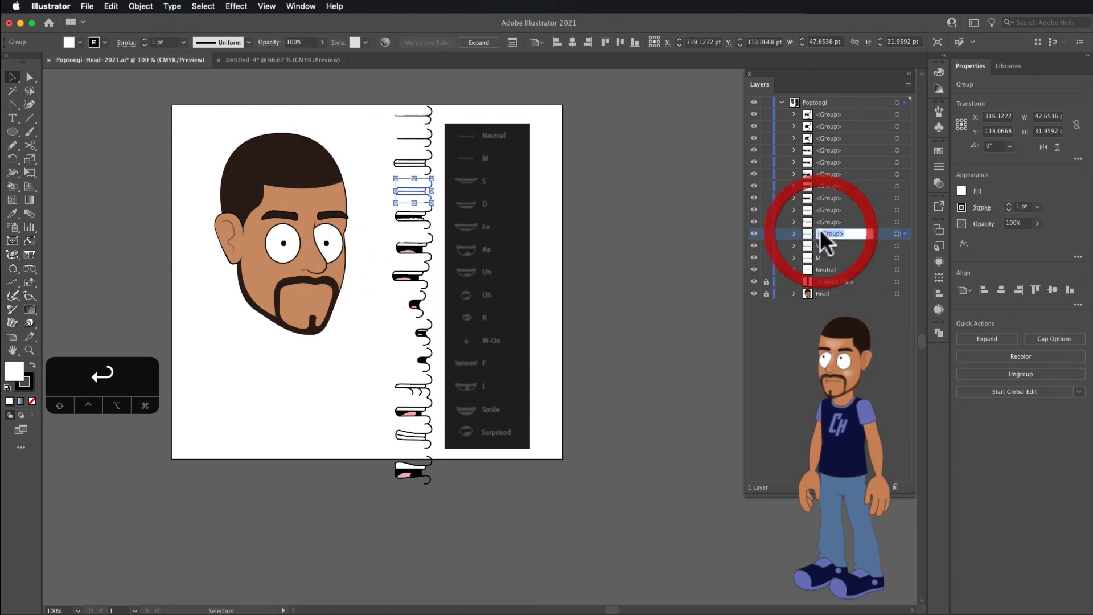
text(D)
key(Return)
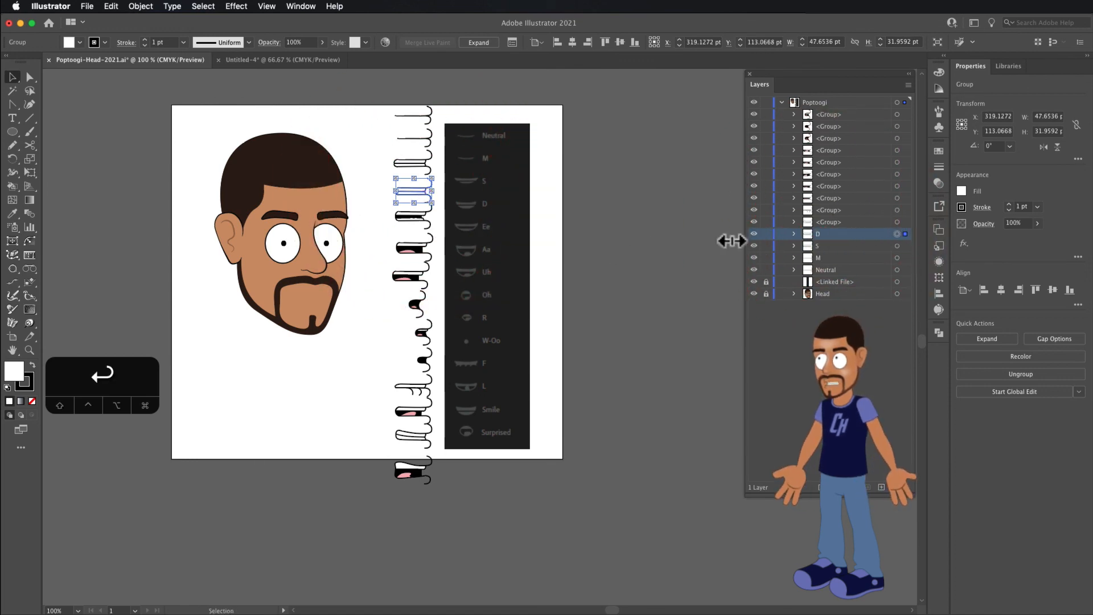
click(405, 215)
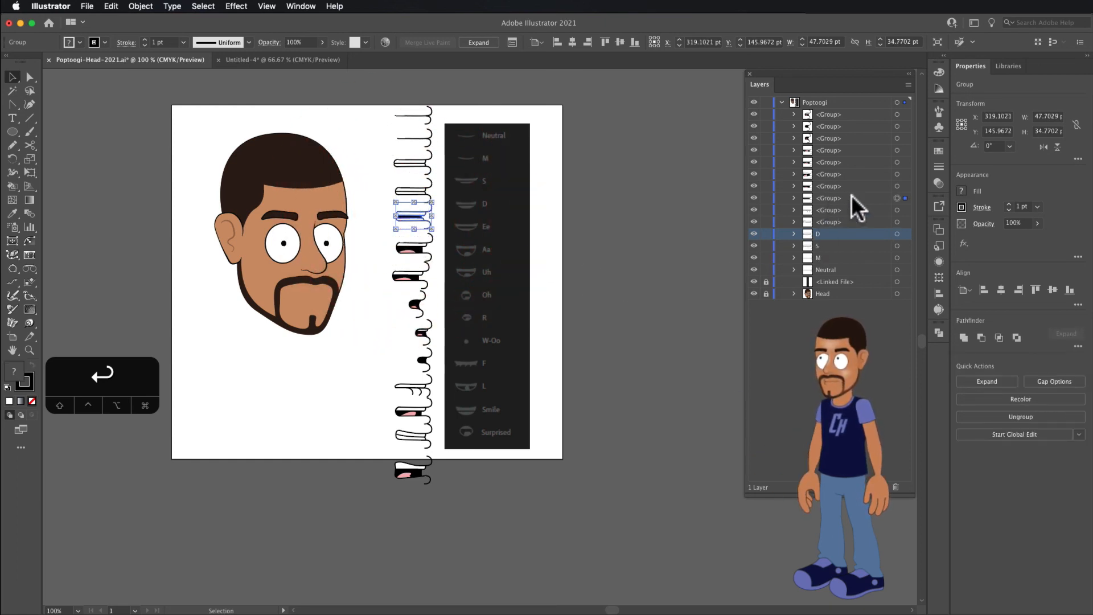
double_click(824, 197)
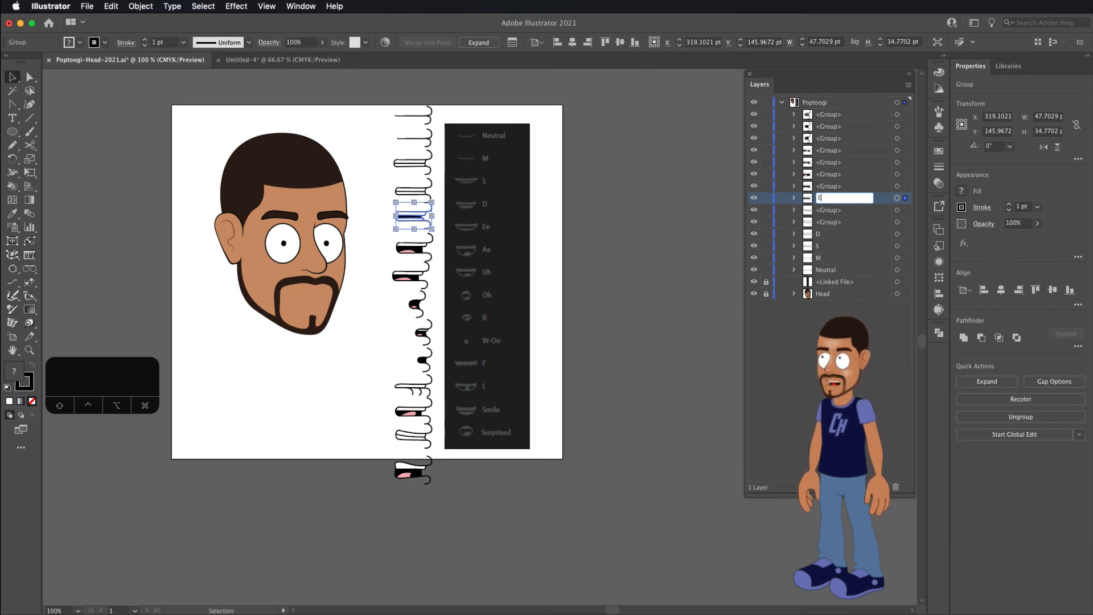
text(Ee)
key(Return)
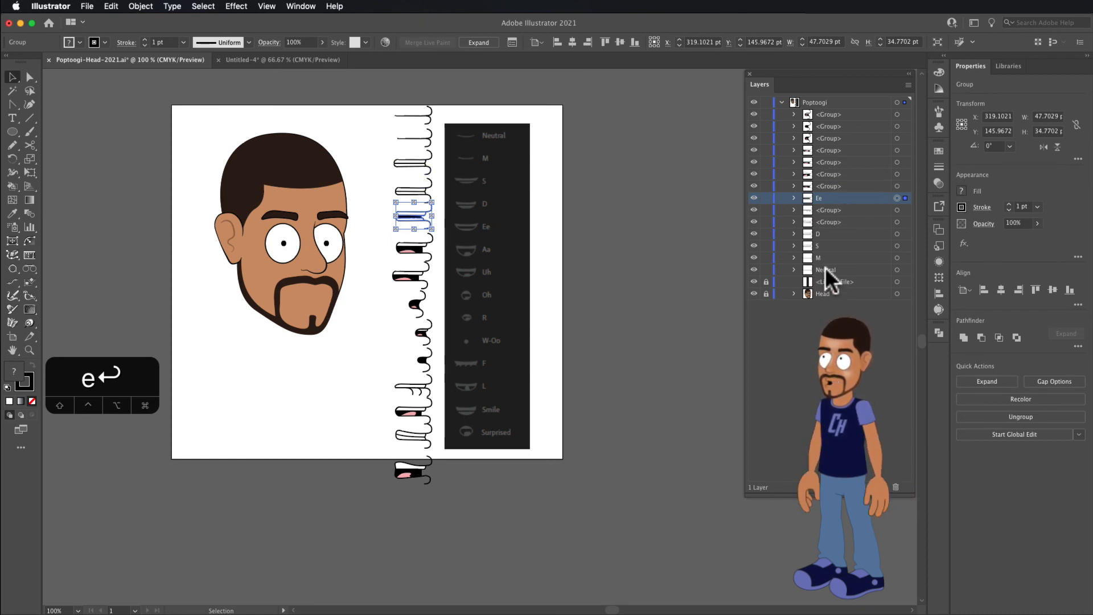
Reorder the named mouth groups to the top of the Poptoogi layer in the sequence Neutral, M, S, D, Ee
drag(825, 269, 832, 113)
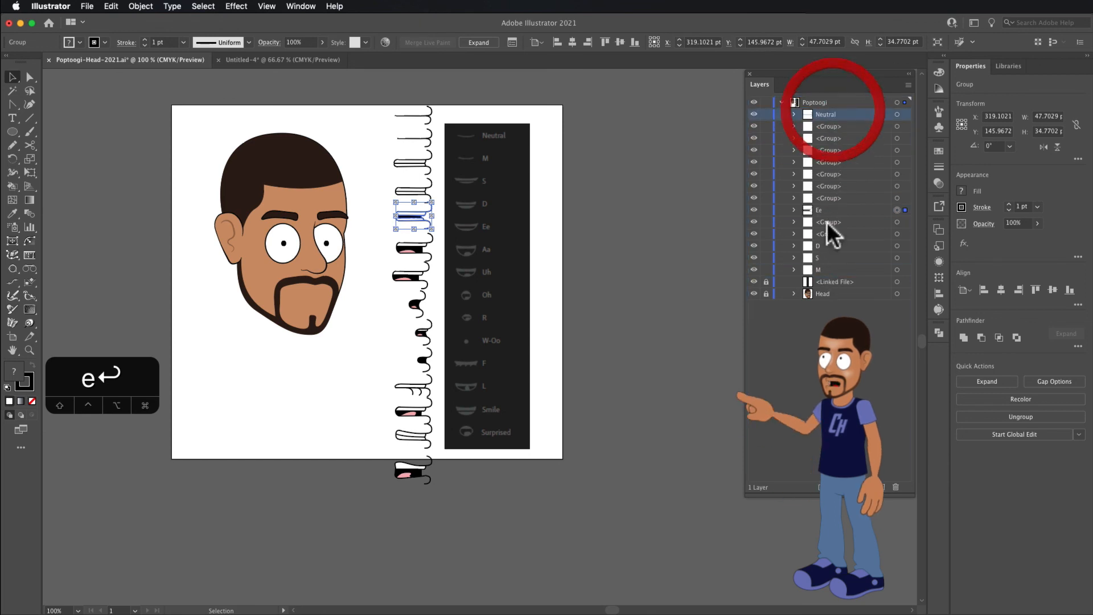
drag(824, 269, 832, 121)
drag(821, 269, 824, 132)
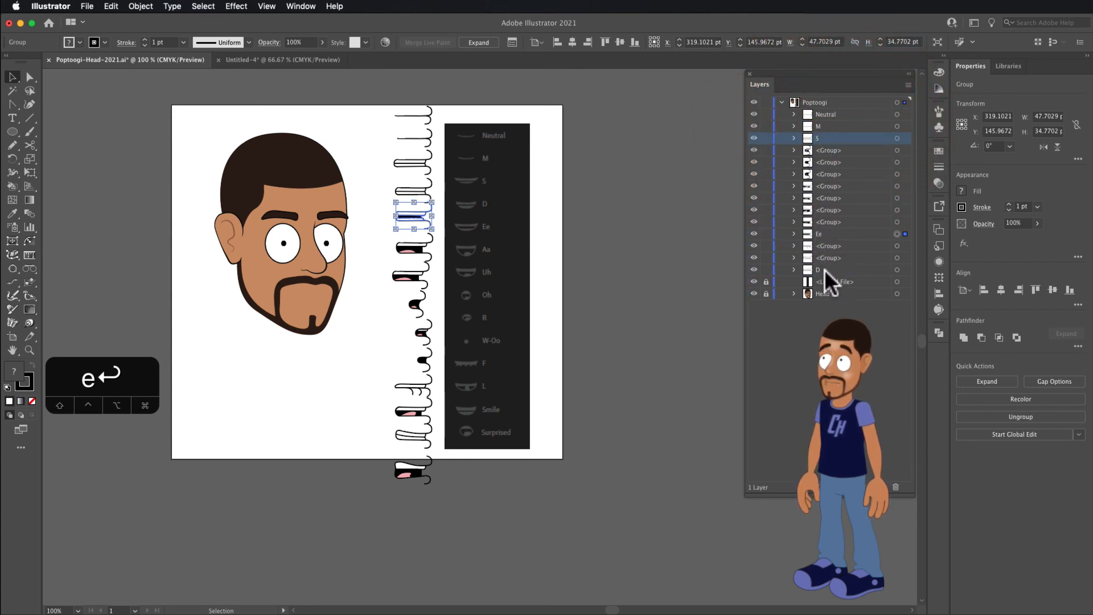
drag(825, 269, 823, 149)
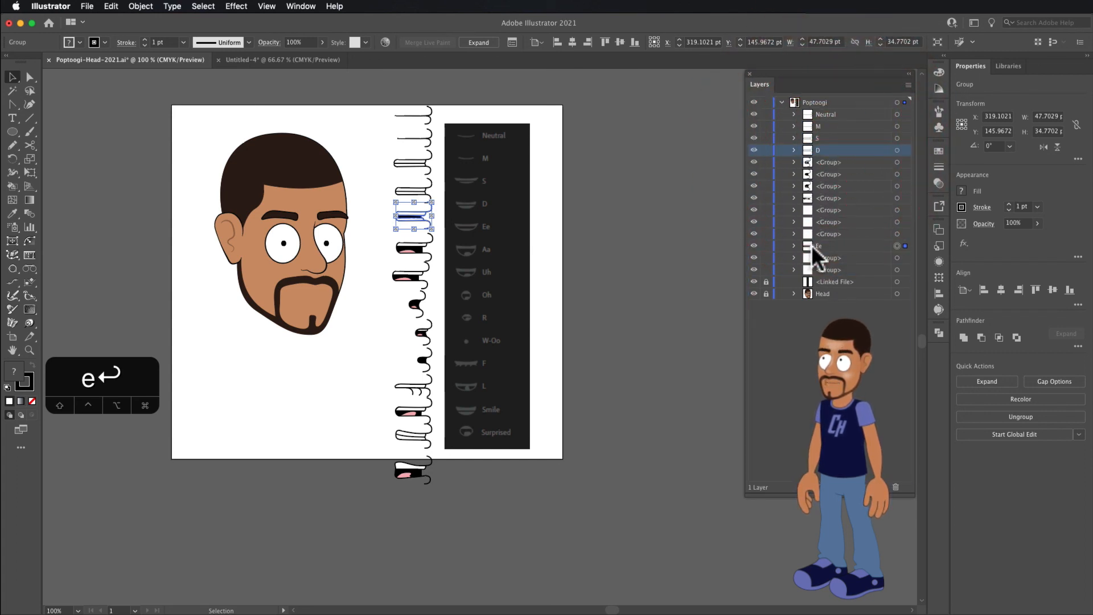
drag(812, 246, 819, 156)
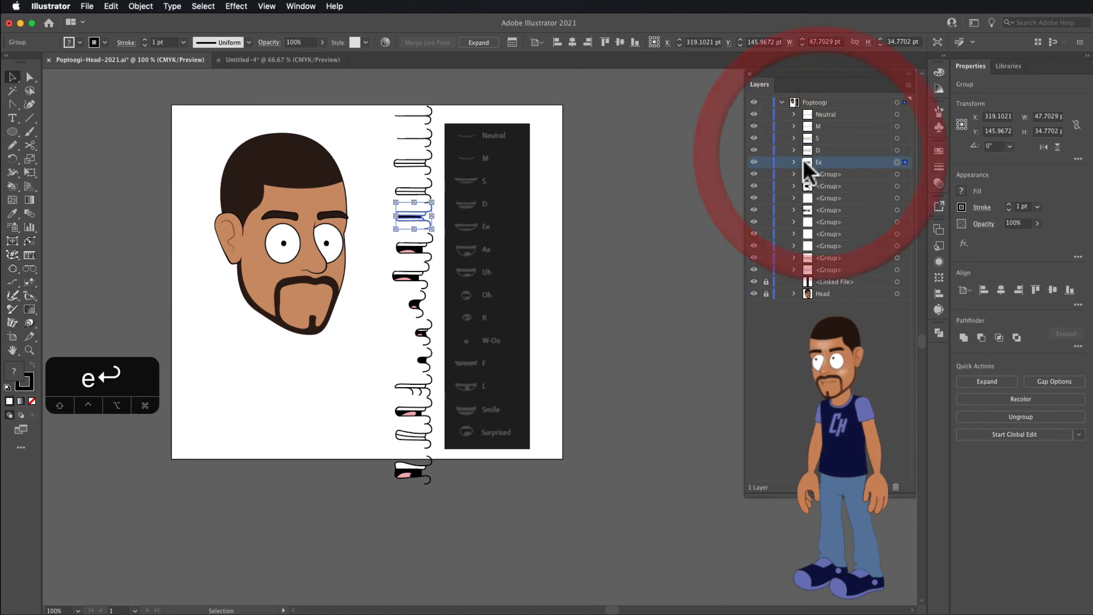
Rename the sixth mouth's group as Aa and place it directly below Ee in the layer order
click(414, 249)
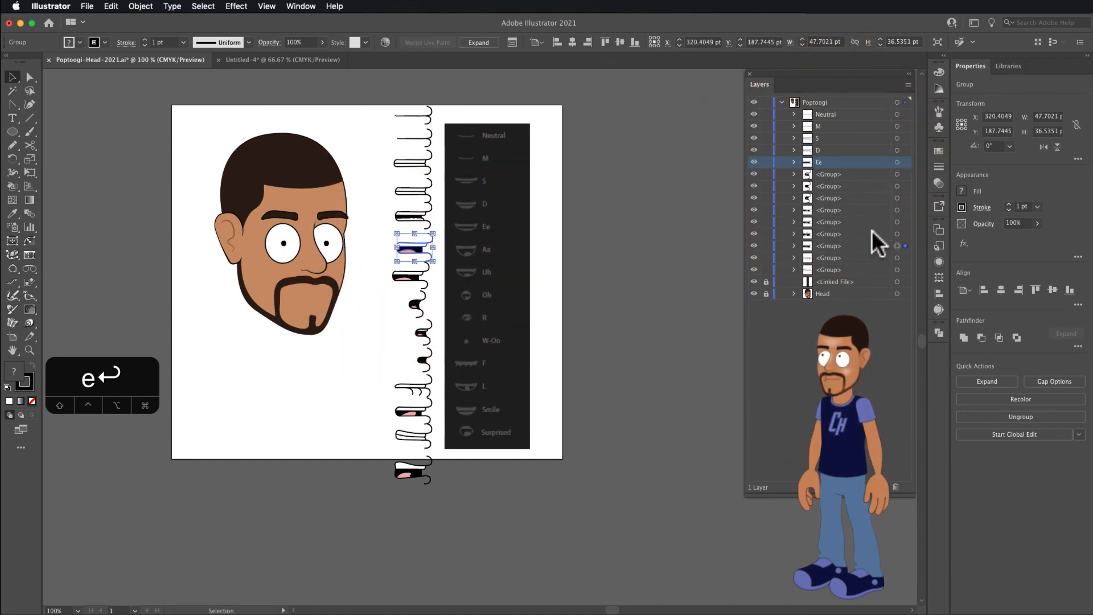
double_click(832, 244)
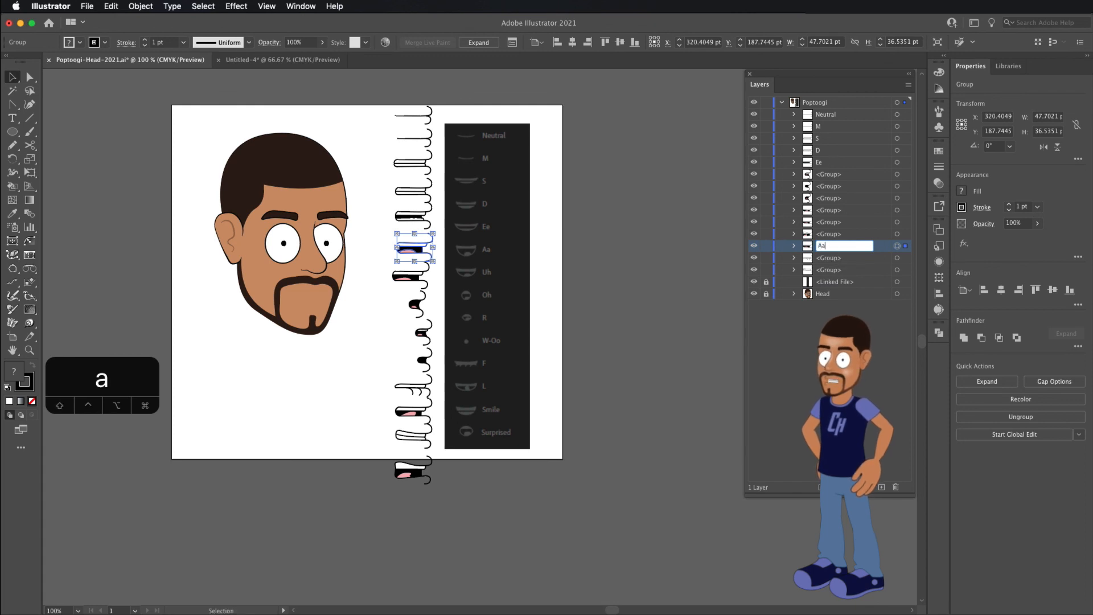
key(Return)
drag(824, 246, 824, 171)
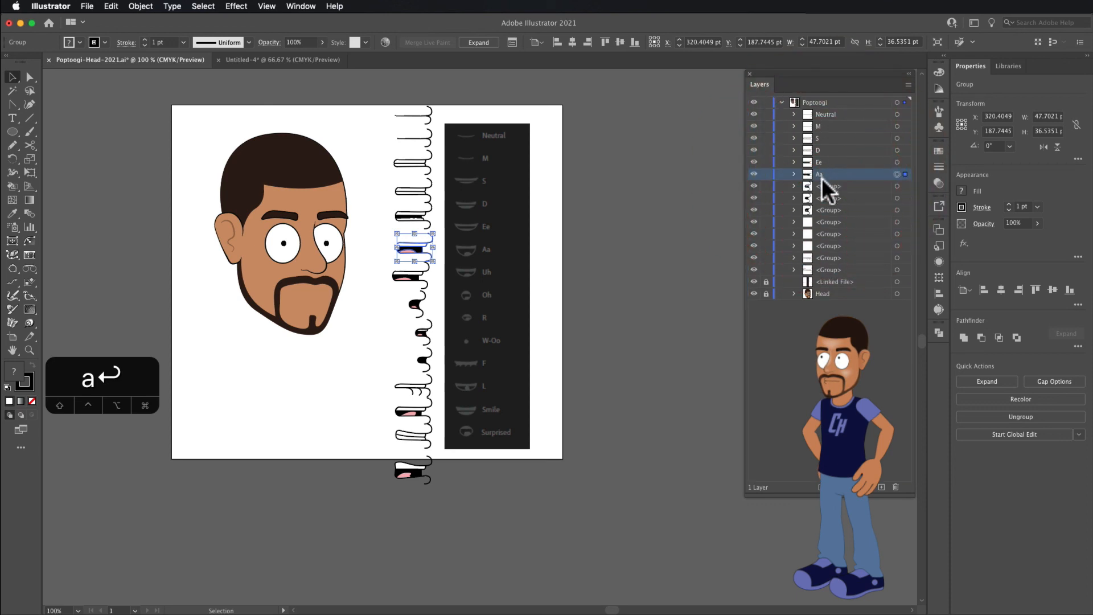
Rename the group of the seventh mouth, just below Aa in the column, as Uh
click(406, 277)
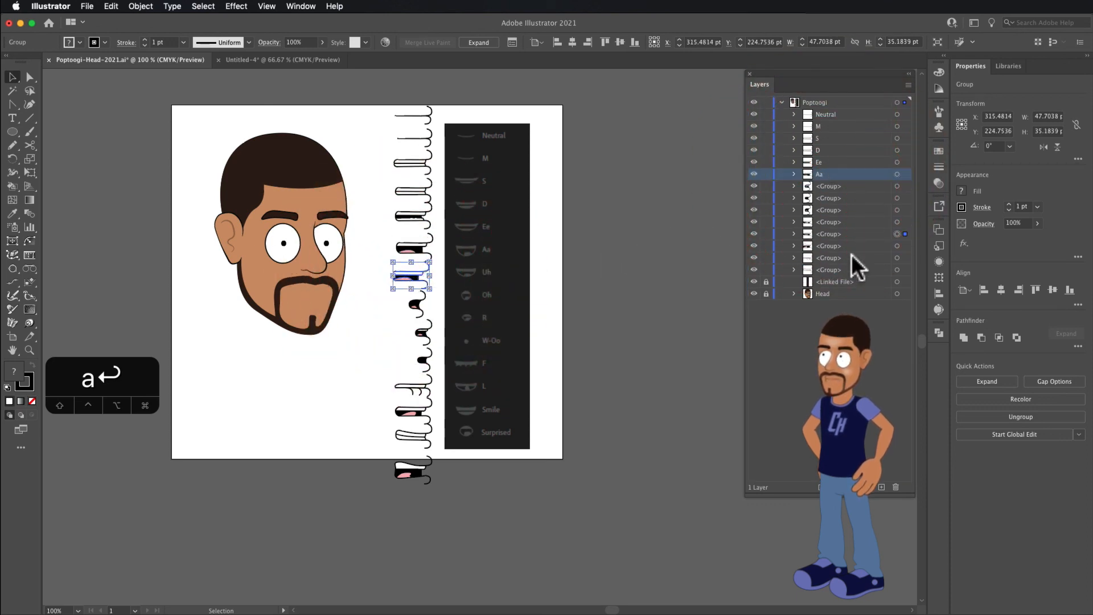
double_click(820, 232)
text(L)
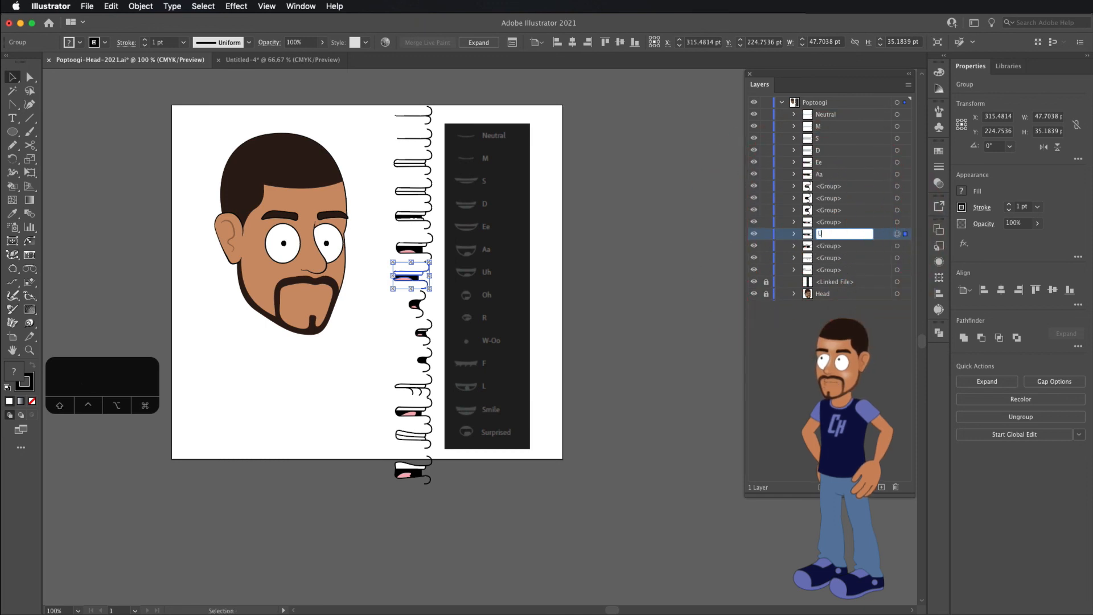
key(Return)
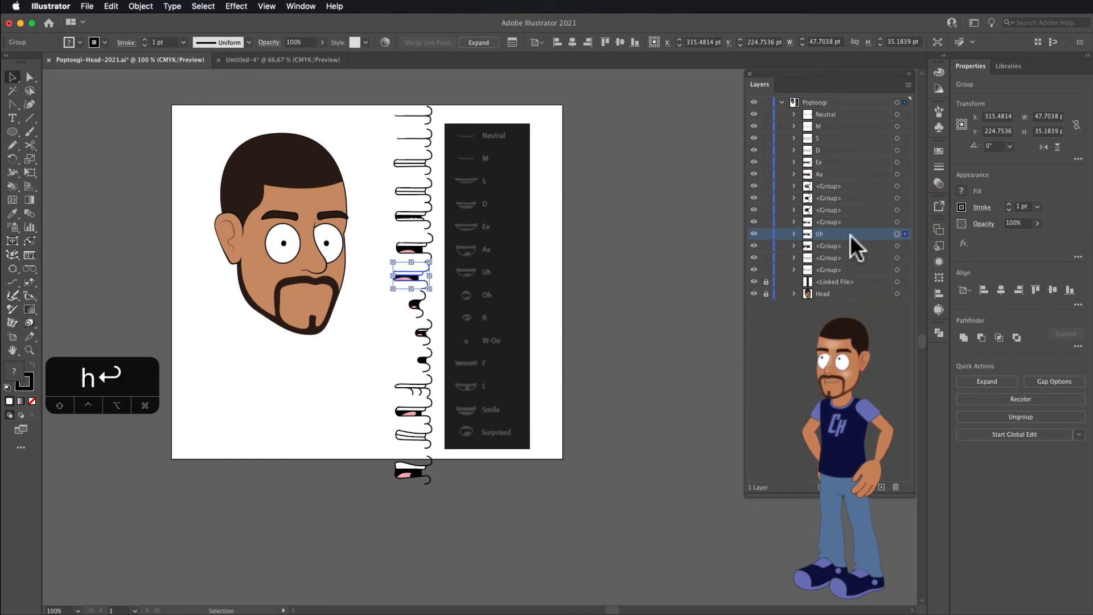
Place the Uh group directly below Aa, and rename the eighth mouth's group as Oh, ordered just below Uh
drag(841, 222, 830, 183)
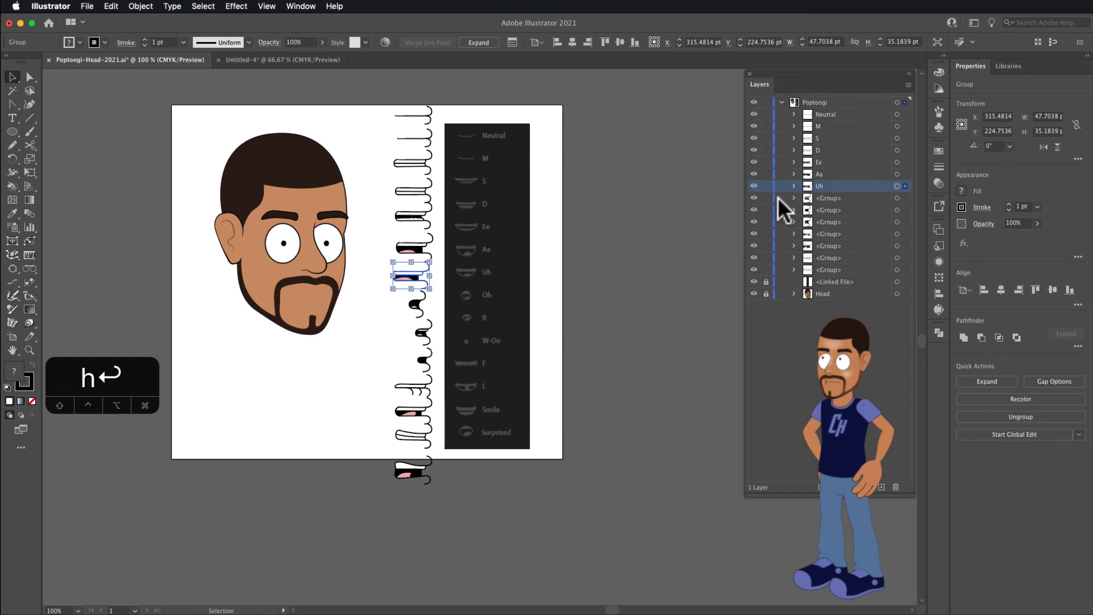
click(414, 307)
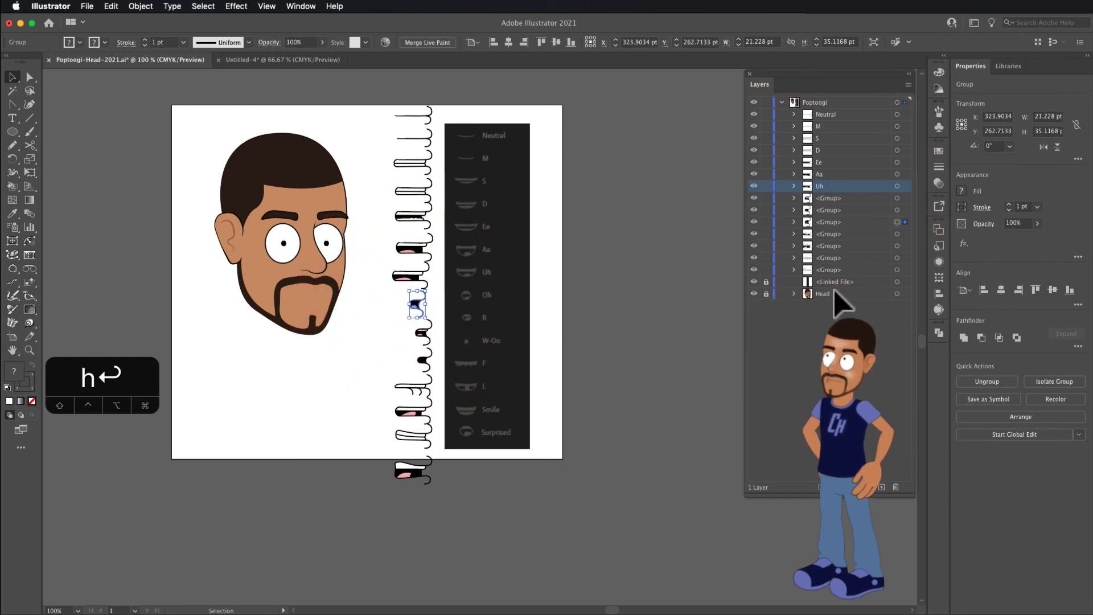
double_click(835, 221)
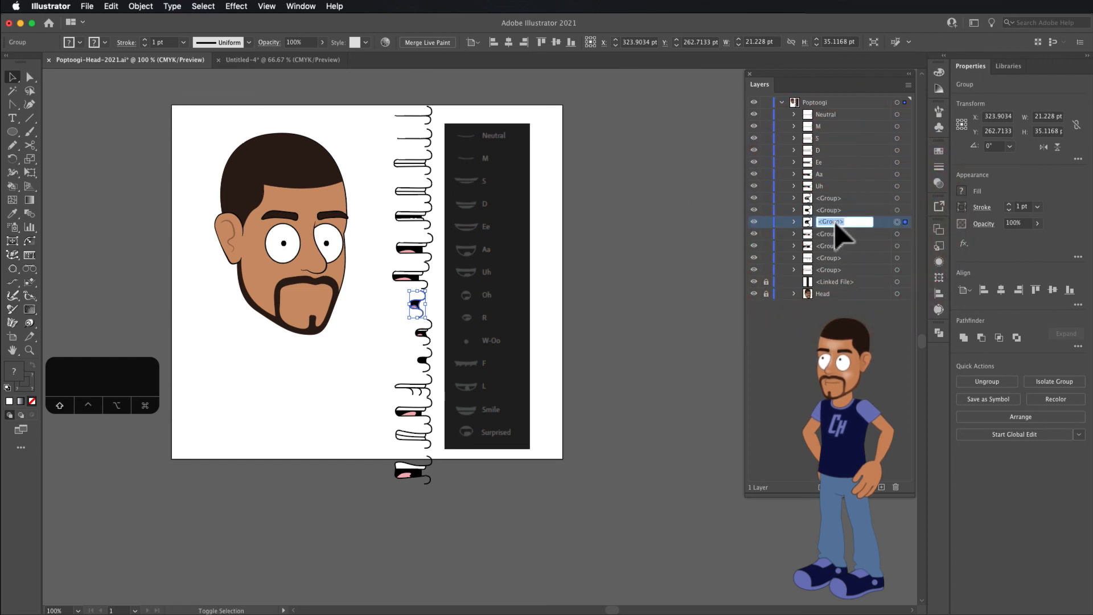
text(Oh)
key(Return)
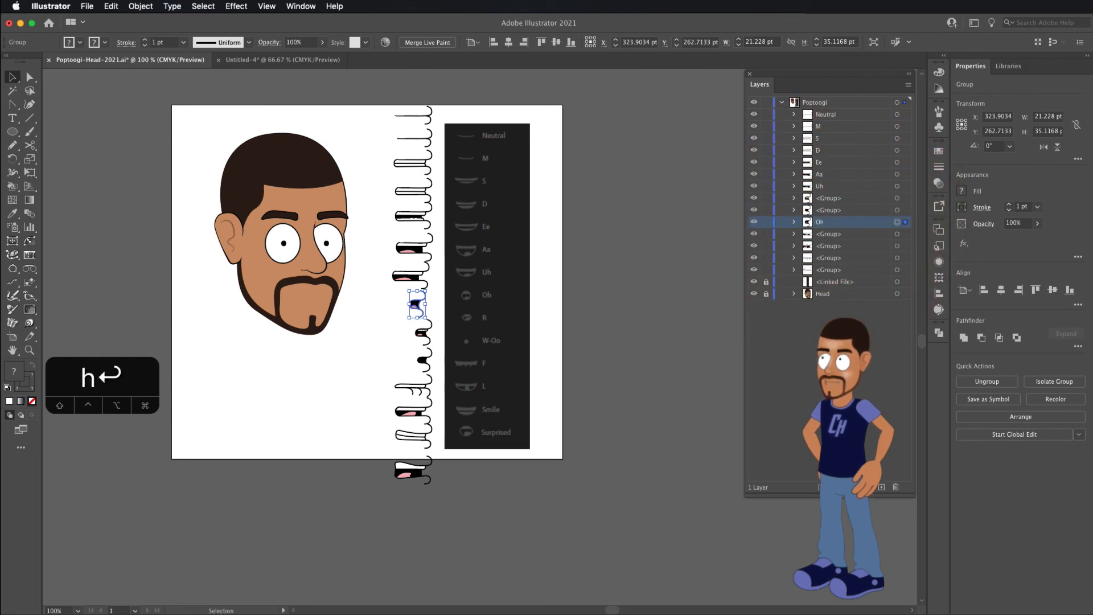
drag(828, 223, 830, 191)
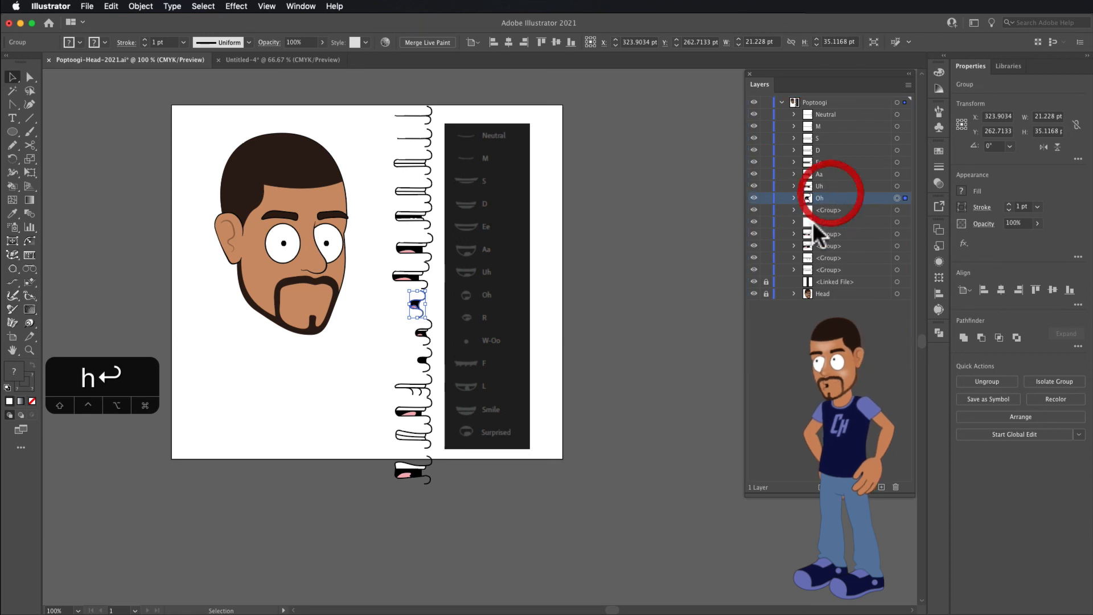
Rename the group of the ninth mouth, just below Oh in the column, as R
click(425, 337)
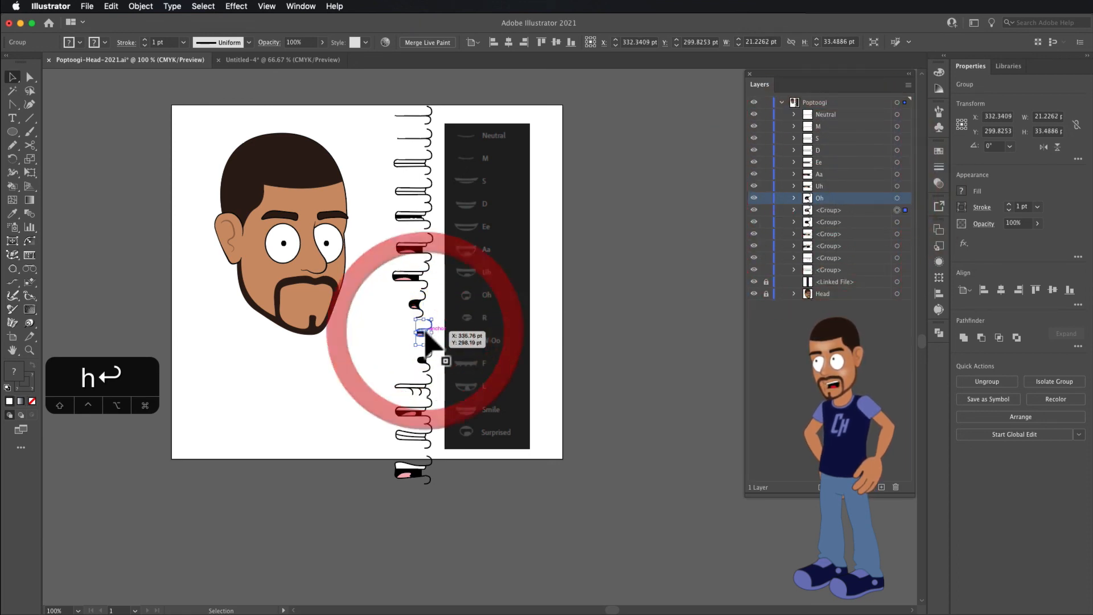
double_click(828, 210)
text(R)
key(Return)
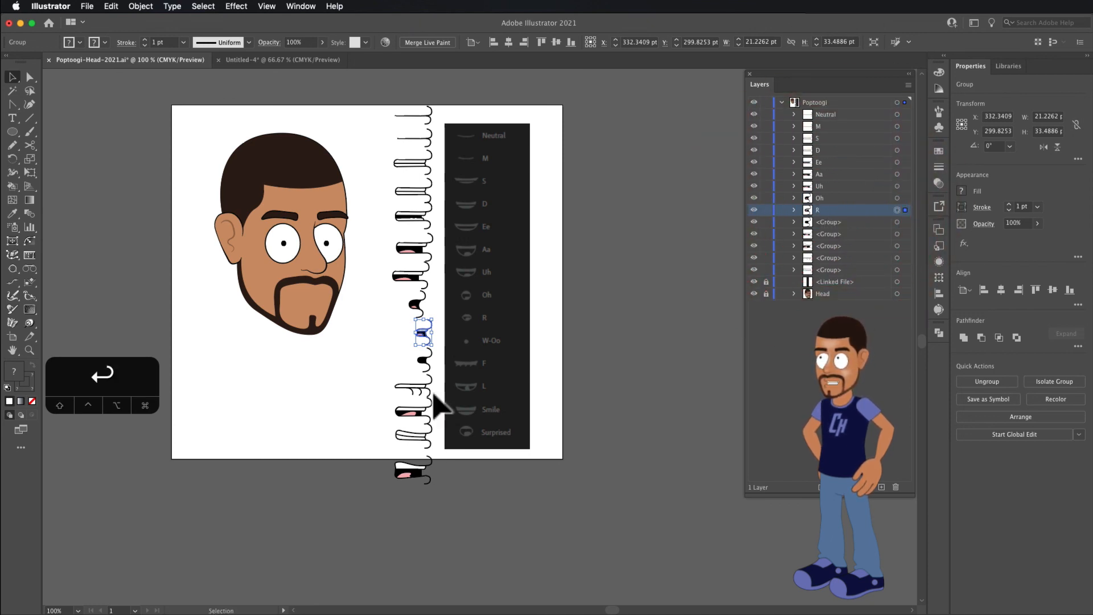
Rename the group of the small tenth mouth, just below R in the column, as W-Oo
click(423, 361)
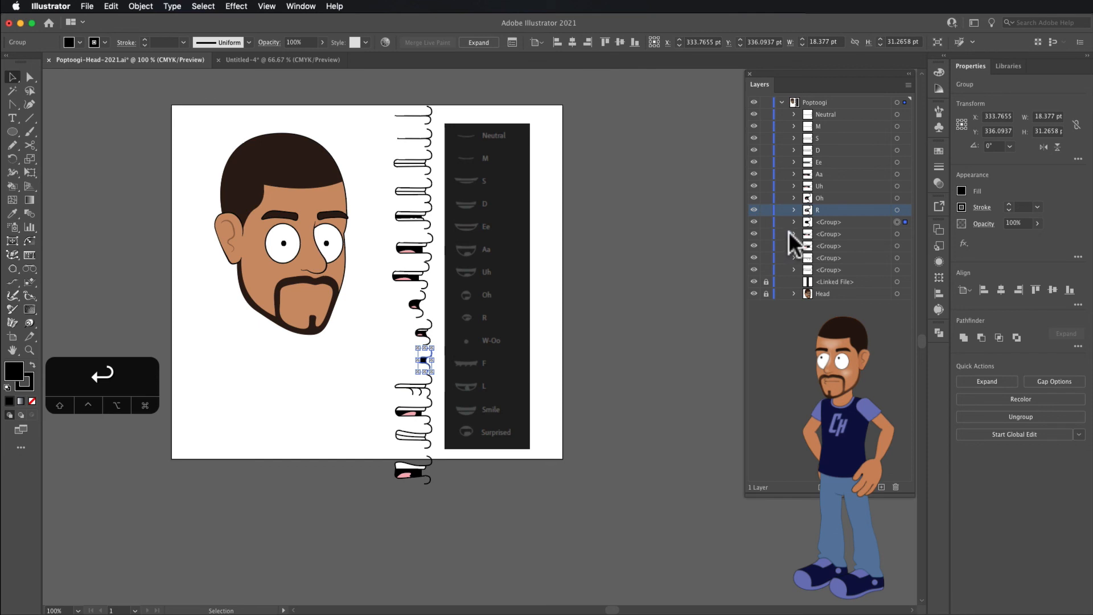
double_click(824, 222)
text(W)
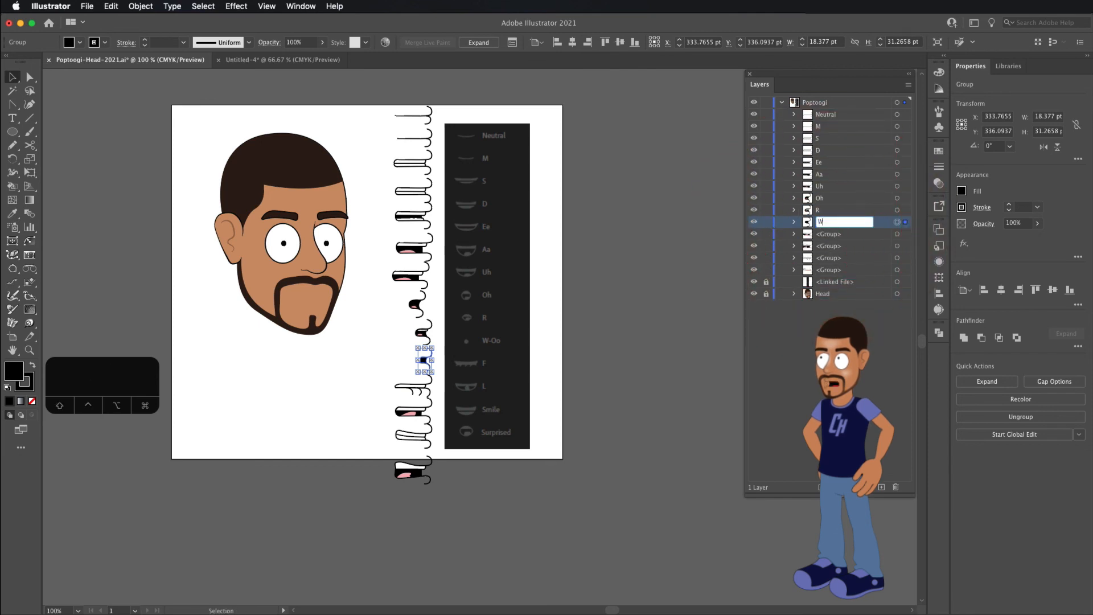
text(-O)
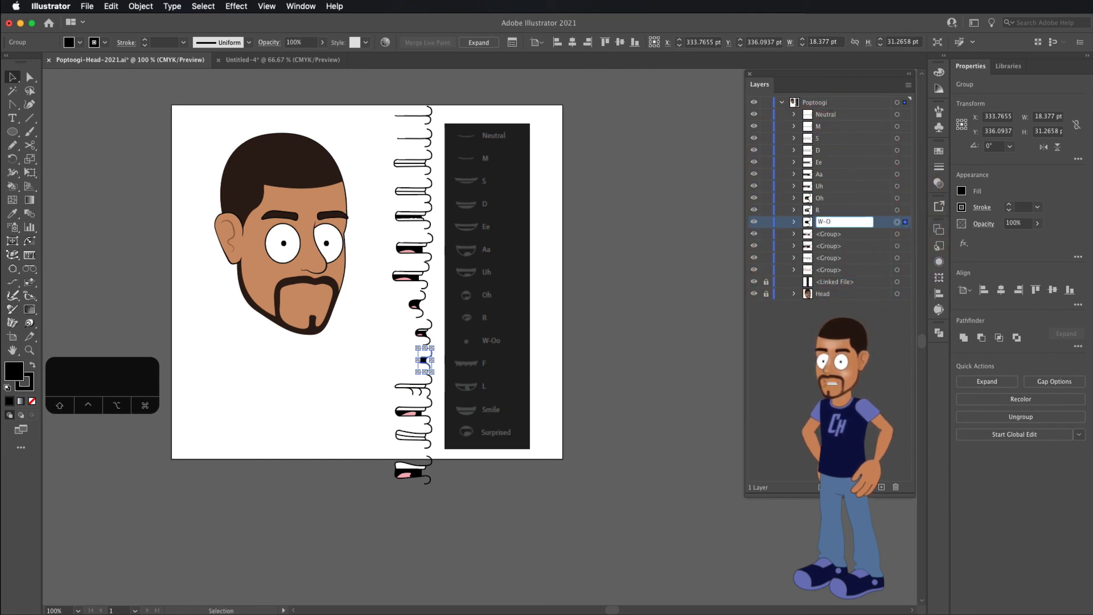
text(o)
key(Return)
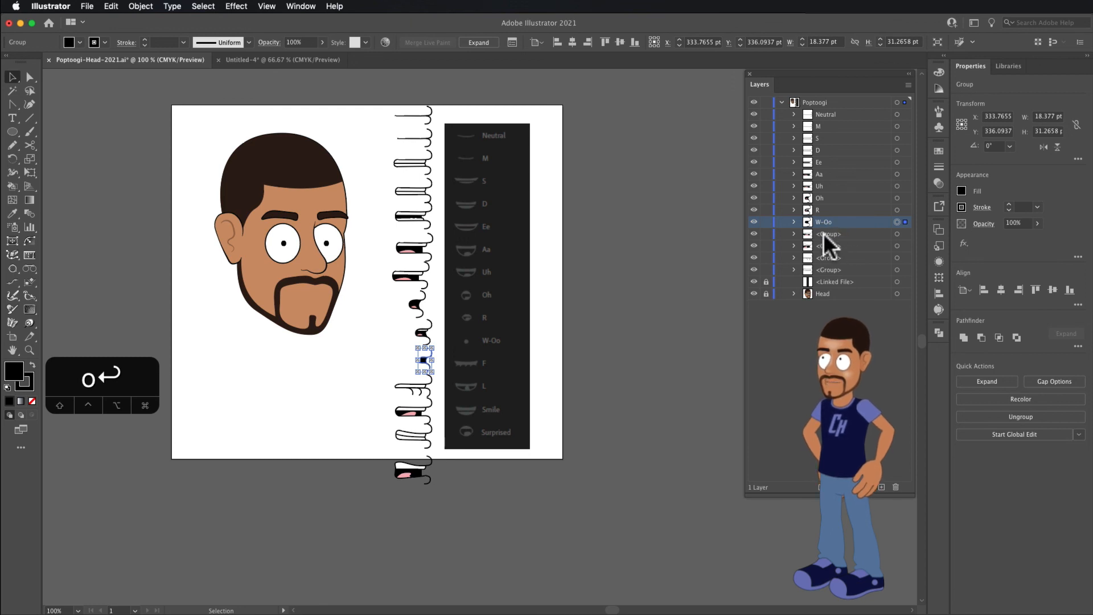
Rename the eleventh mouth's group as F and place it directly below W-Oo in the layer order
click(426, 393)
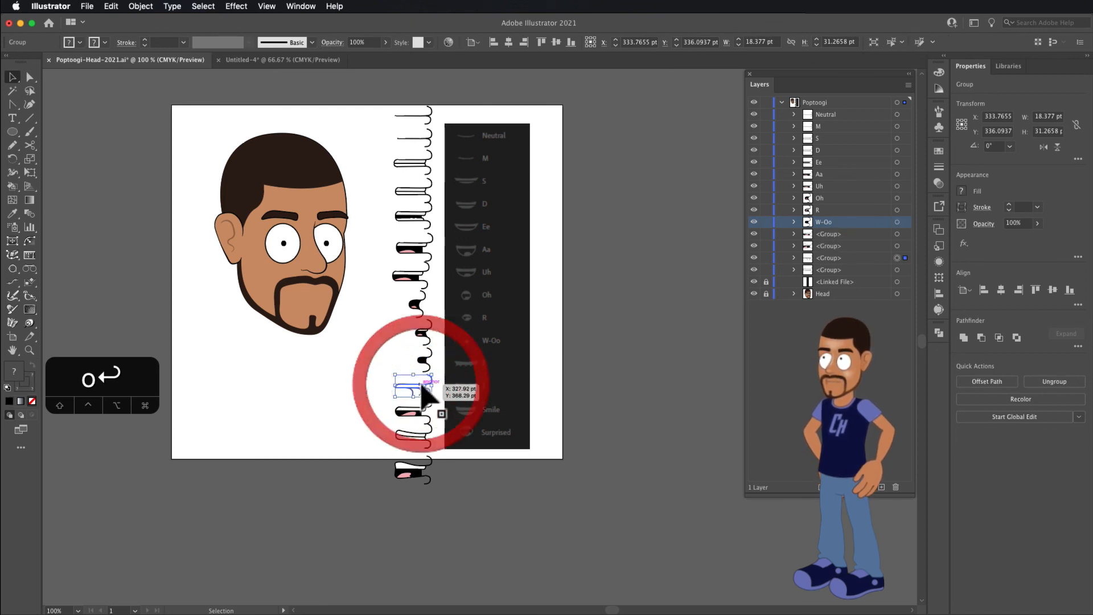
double_click(829, 258)
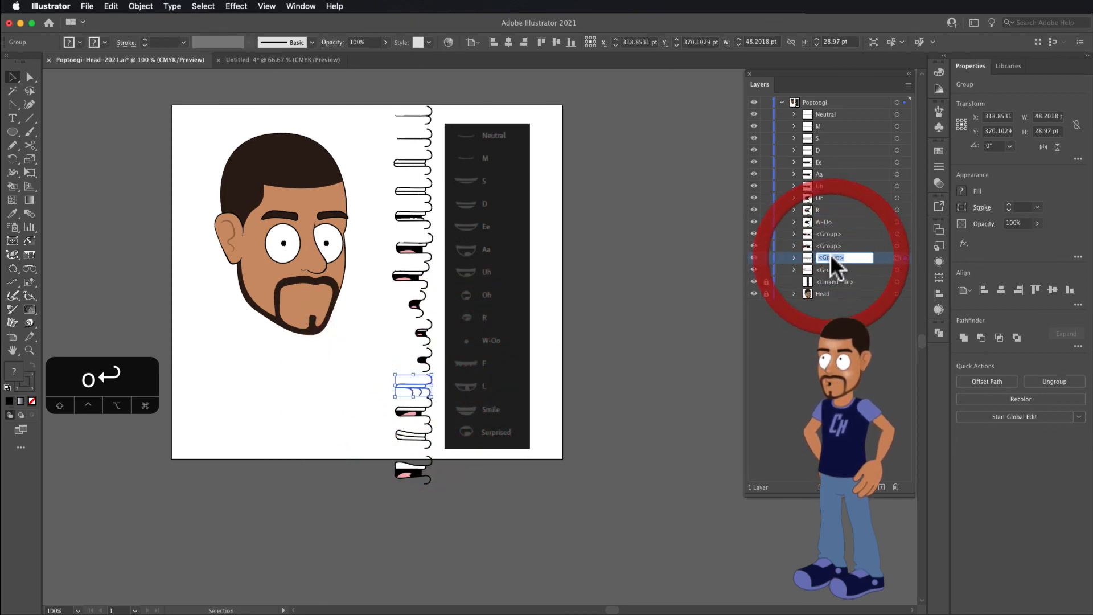
text(F)
key(Return)
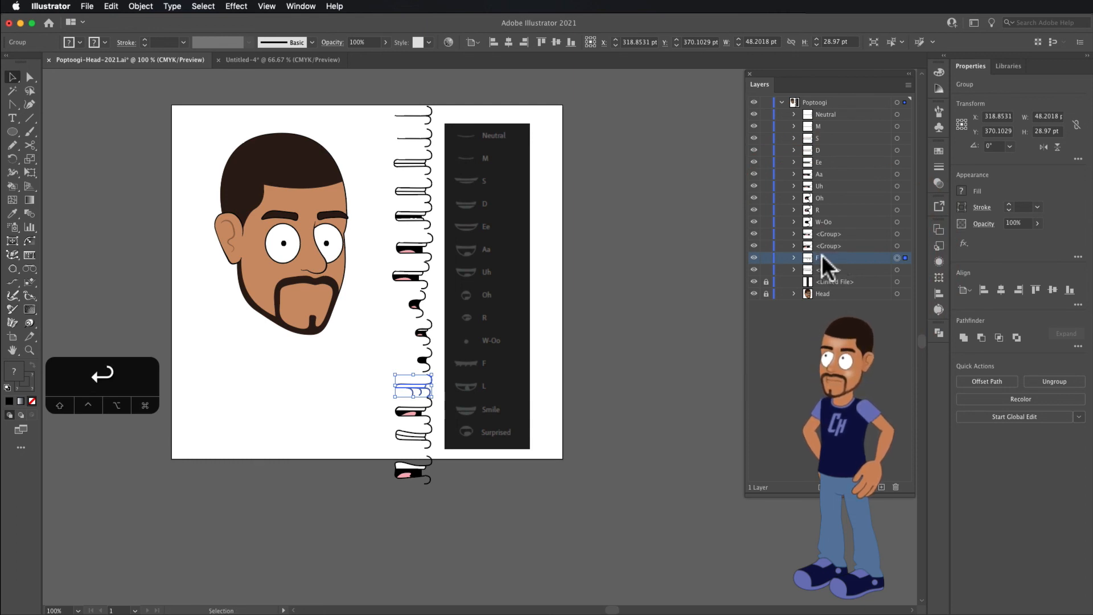
drag(823, 235, 825, 236)
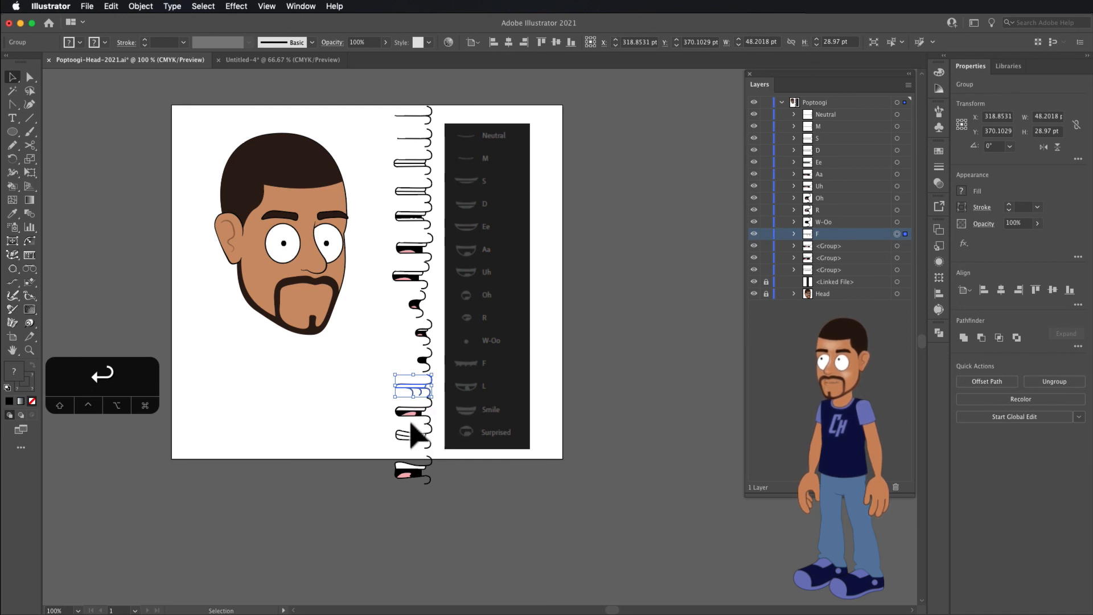
Rename the group of the twelfth mouth, just below F in the column, as L
click(411, 423)
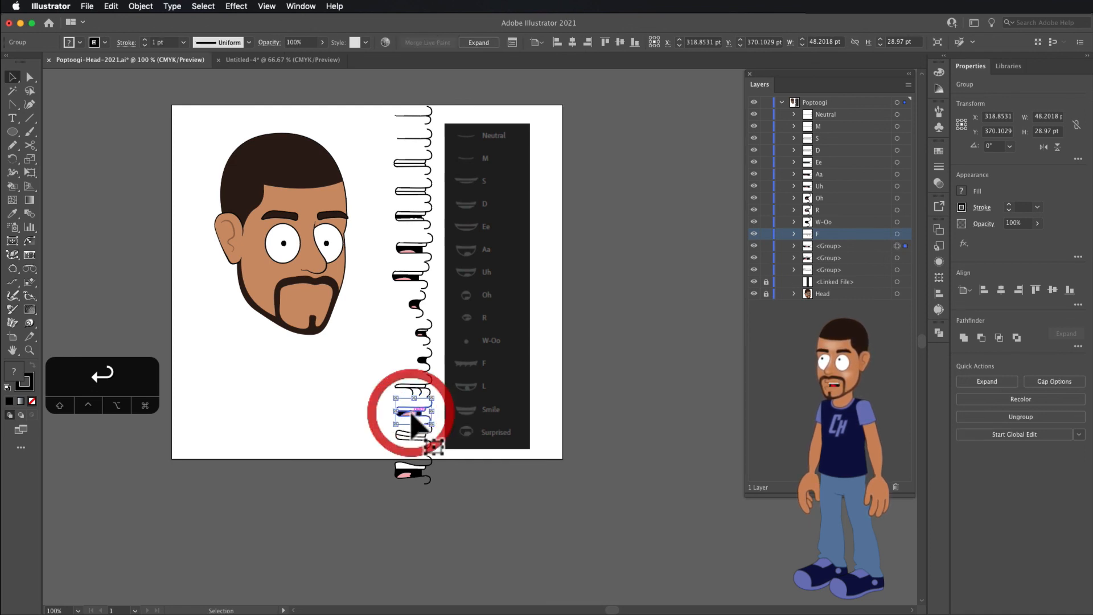
double_click(832, 245)
text(L)
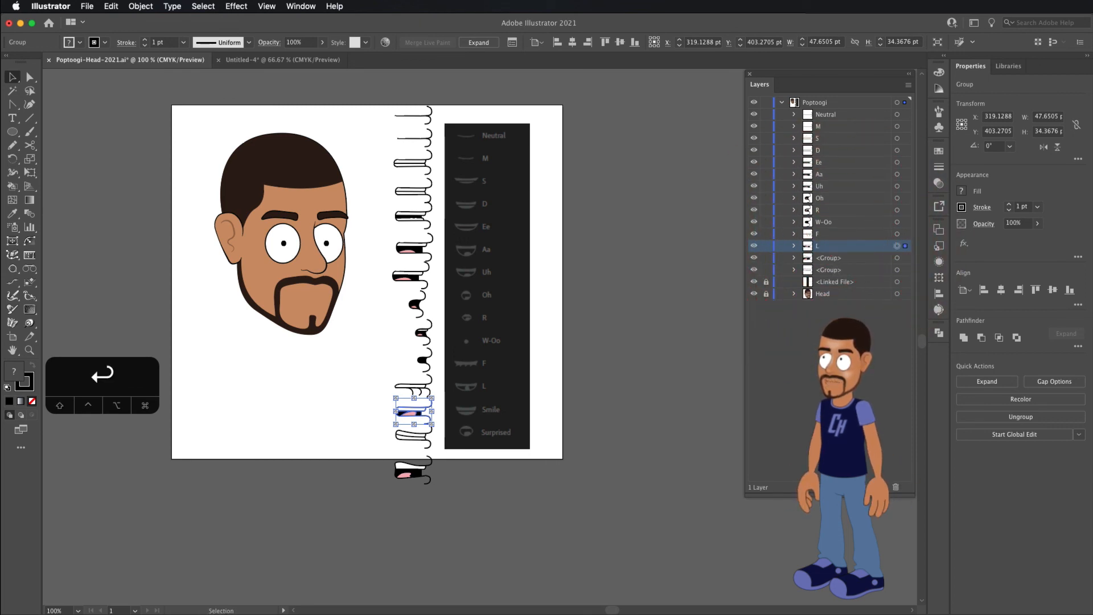
Rename the thirteenth mouth's group as Smile and place it directly below L in the layer order
click(411, 435)
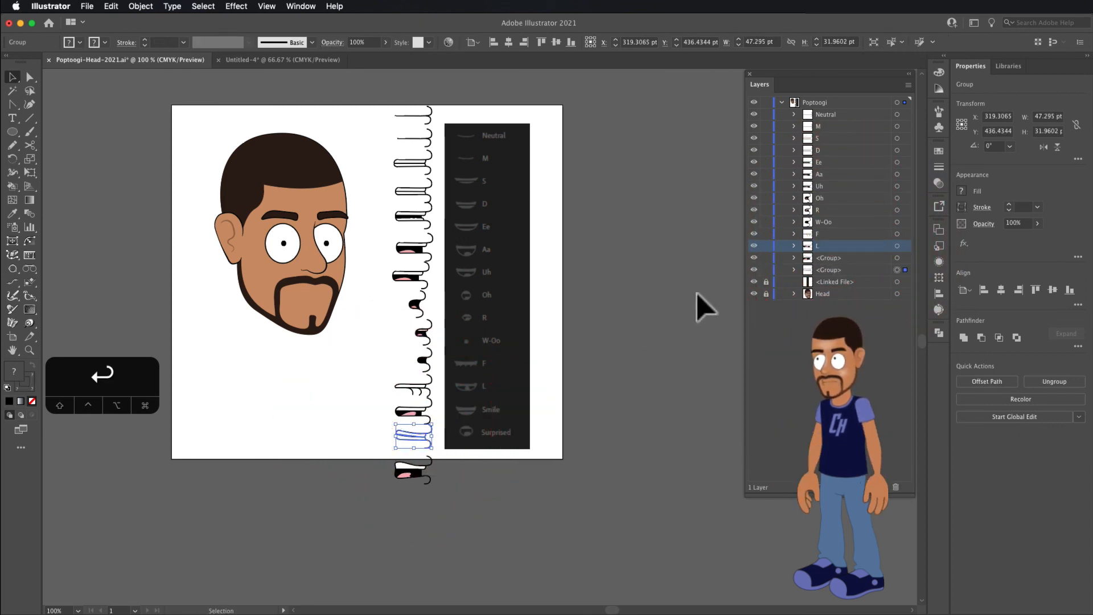
double_click(826, 267)
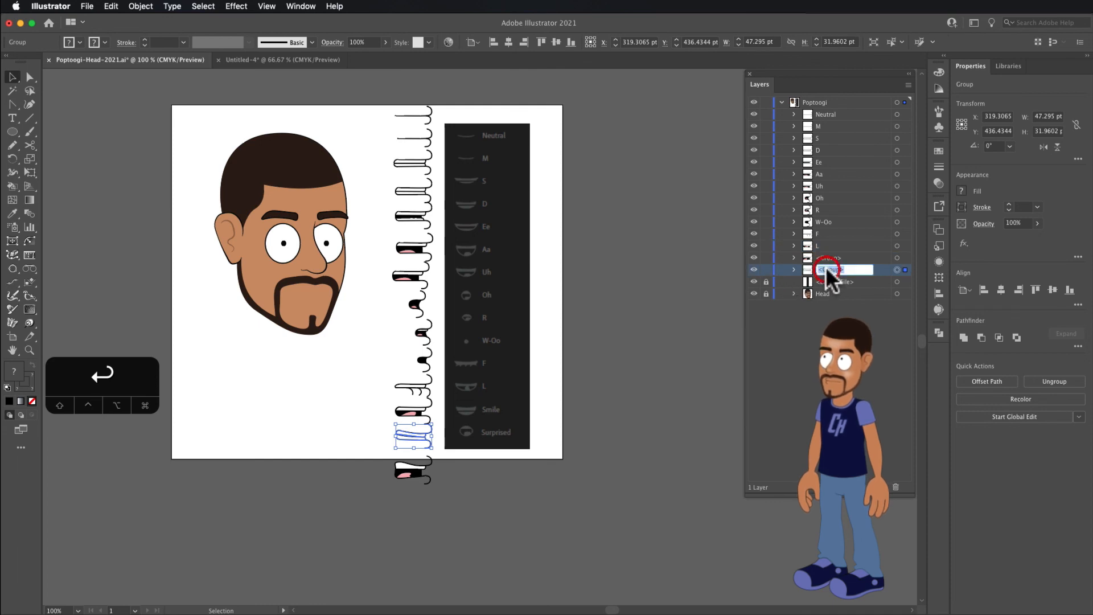
text(Smile)
key(Return)
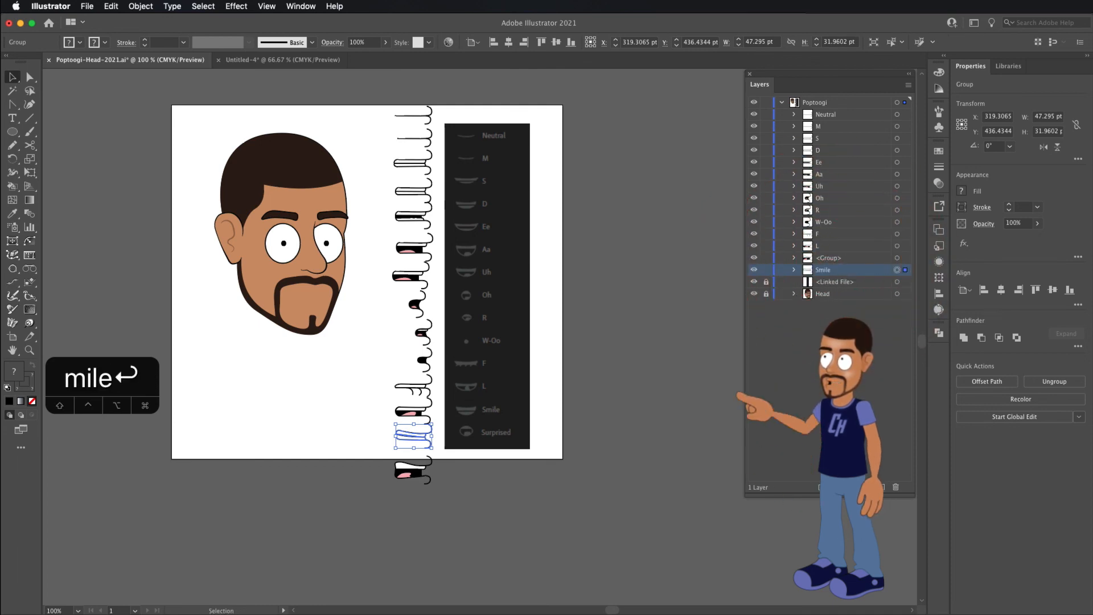
drag(824, 271, 821, 254)
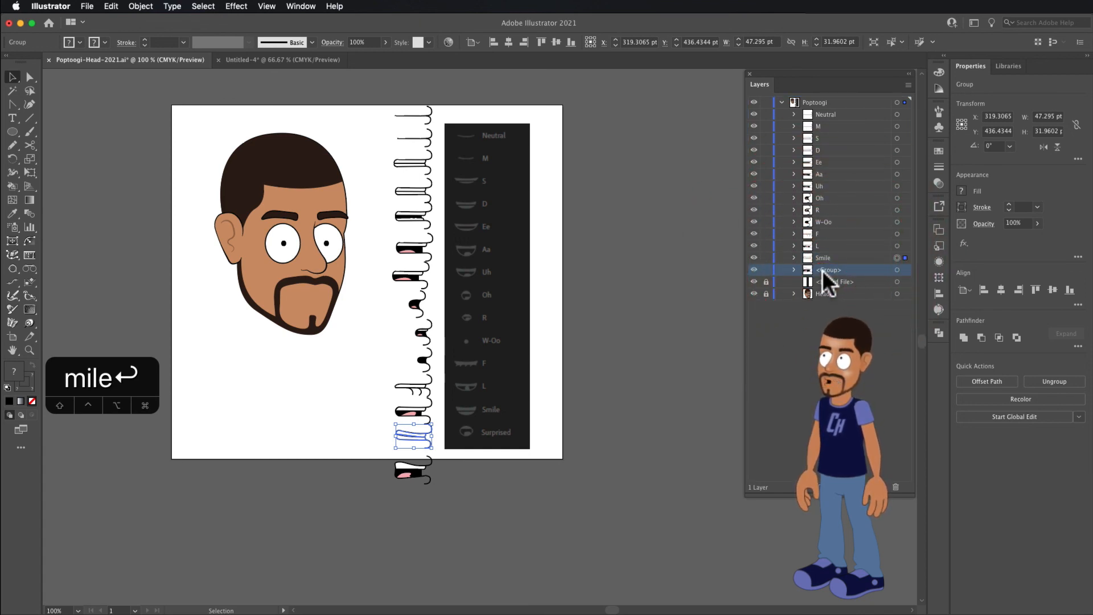
Rename the last remaining mouth group as Surprised and check that it belongs to the lowest mouth in the column
double_click(824, 268)
text(Su)
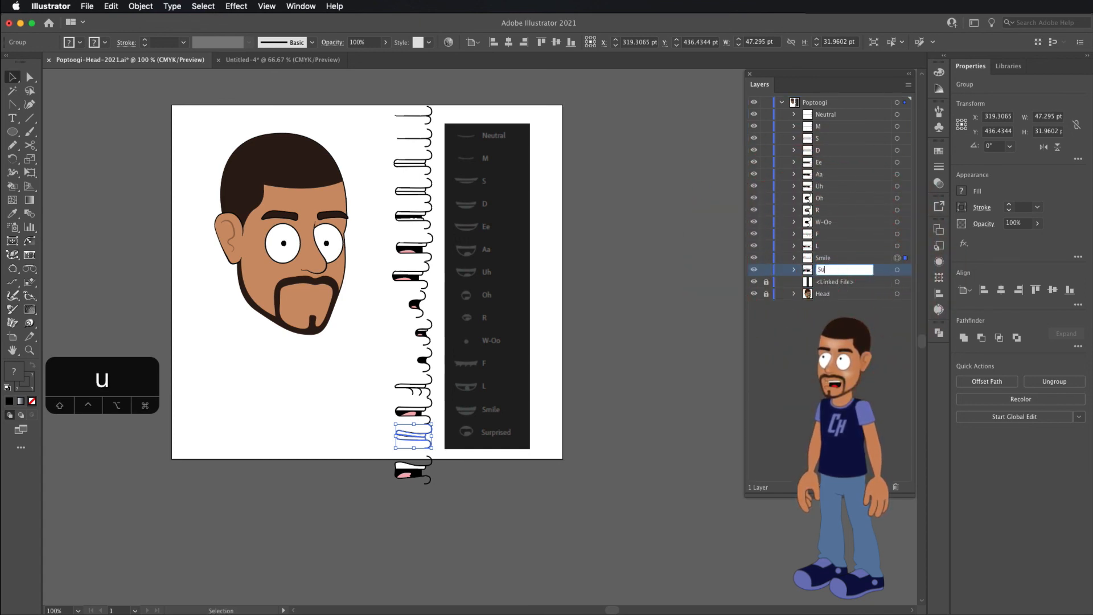
text(rp)
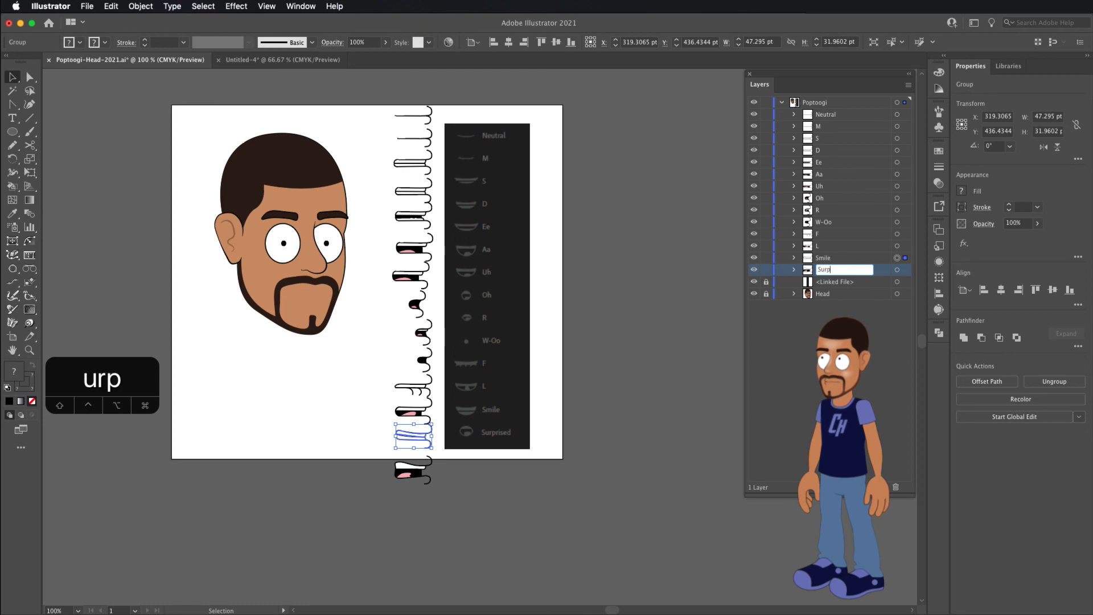
text(rised)
key(Return)
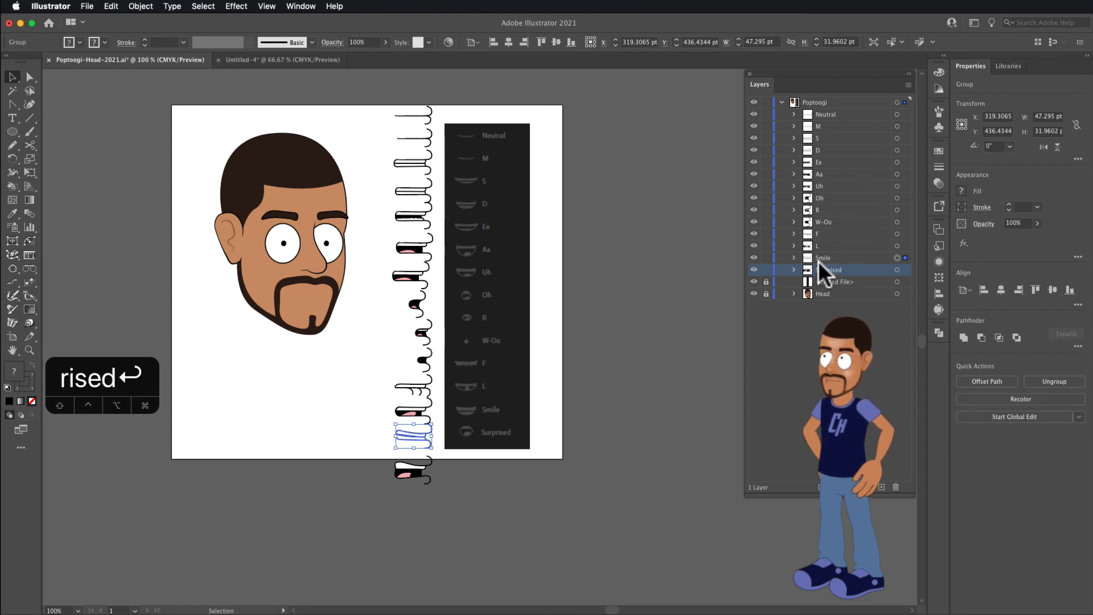
click(414, 473)
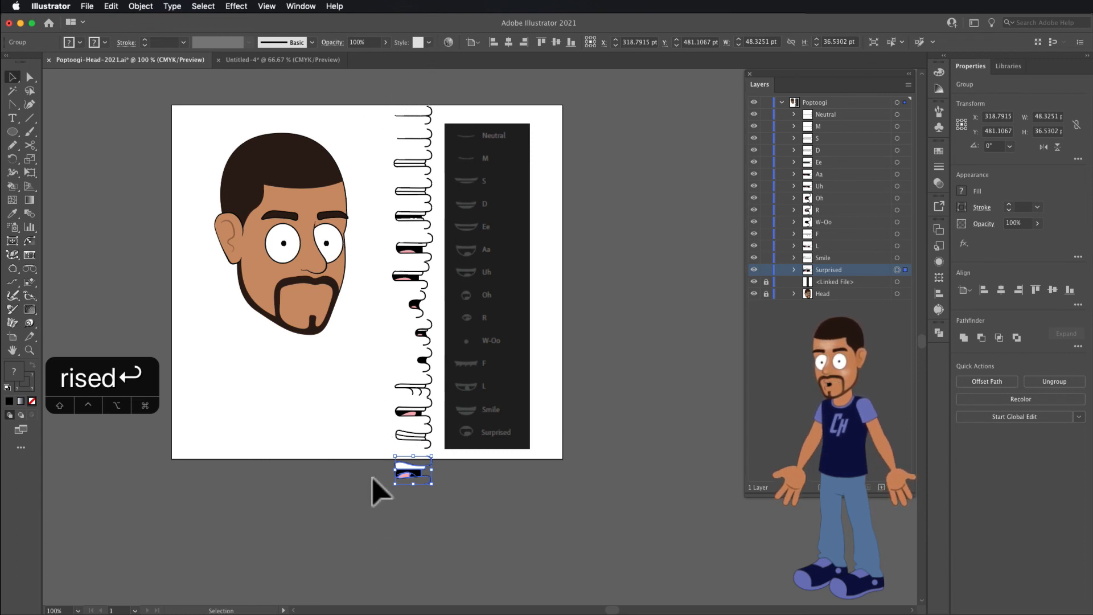
click(370, 493)
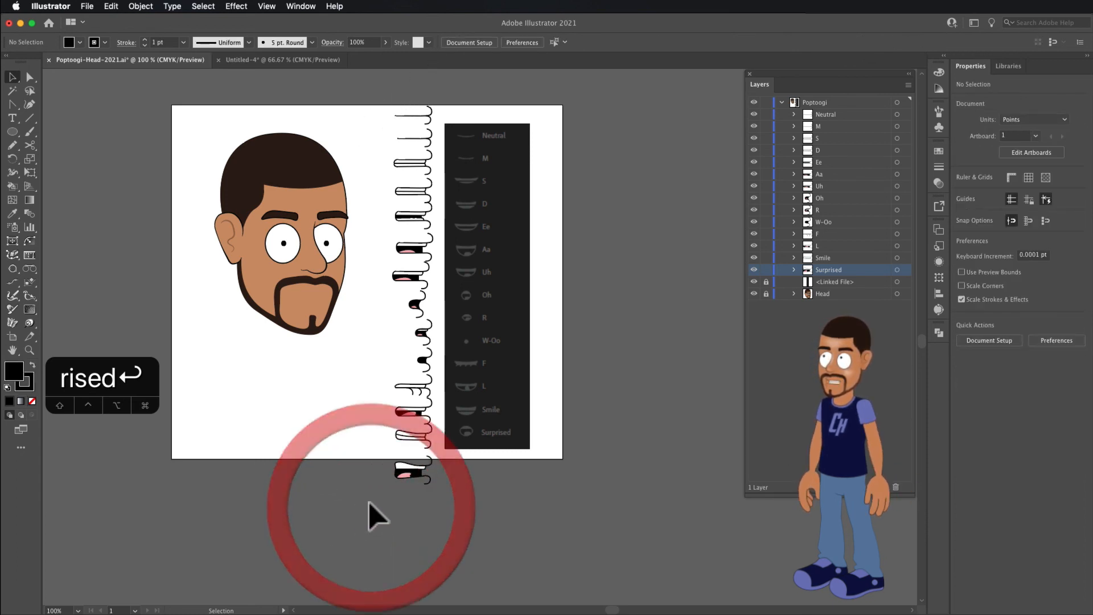
Stack all the mouth groups on top of one another by aligning their top edges and right edges
click(436, 103)
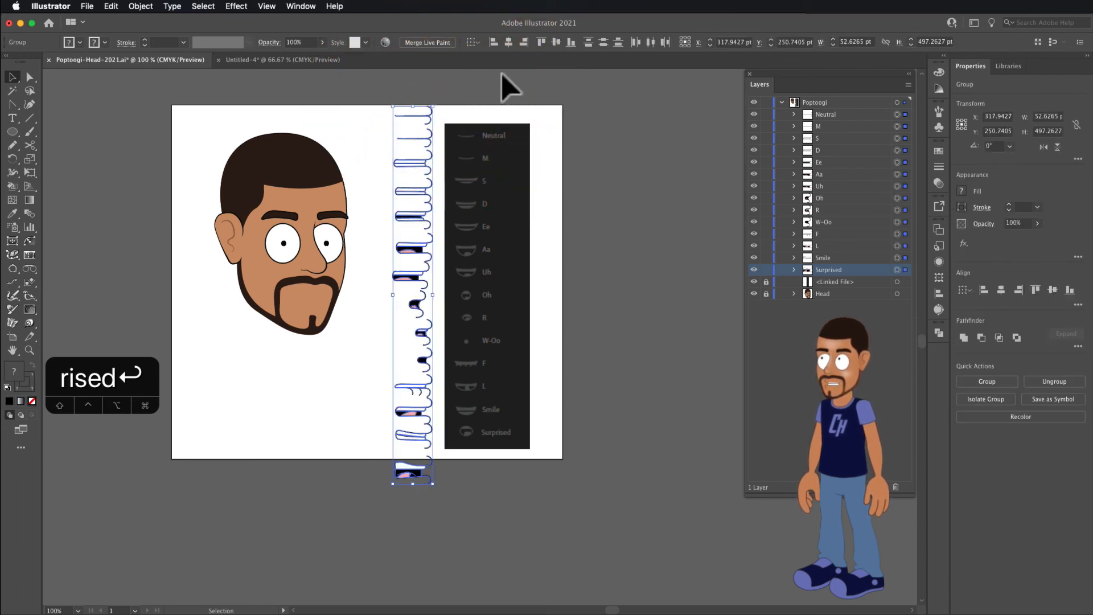
click(541, 42)
scroll(409, 123, up, 1)
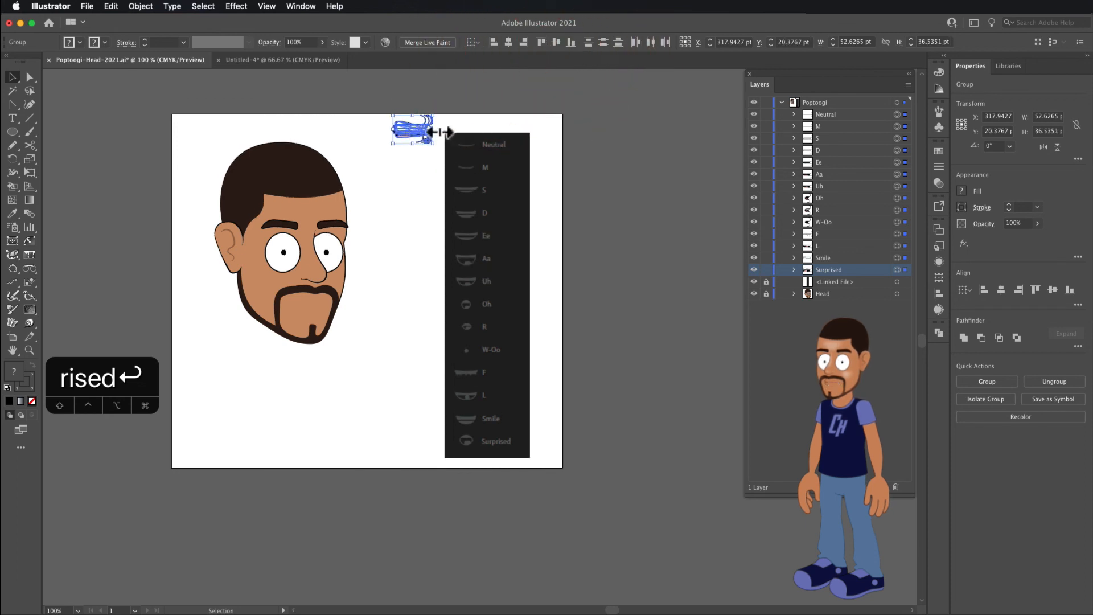
scroll(435, 125, up, 3)
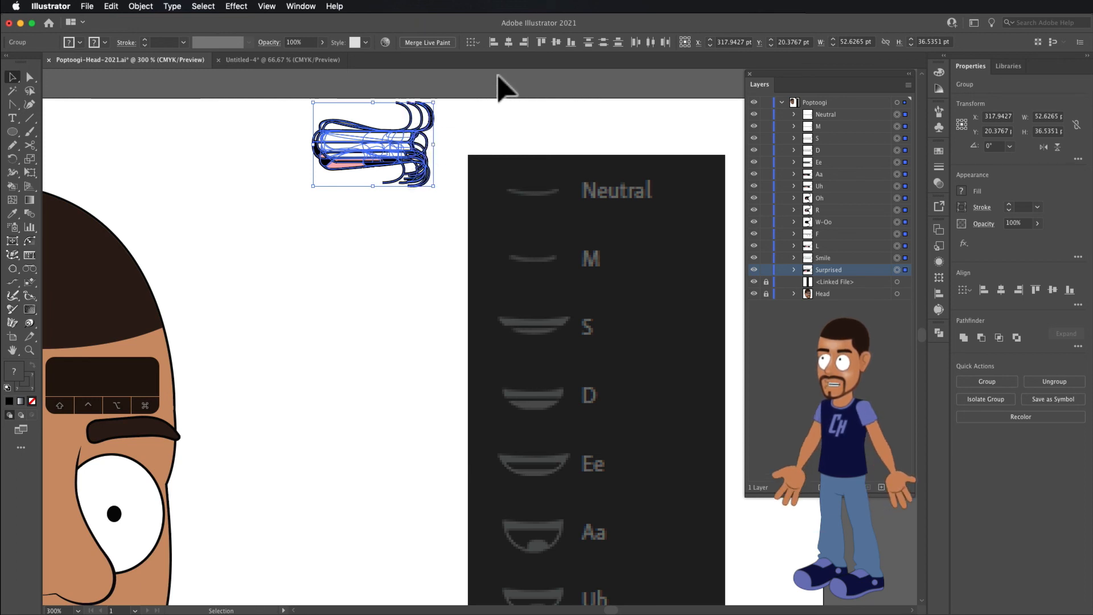
click(524, 42)
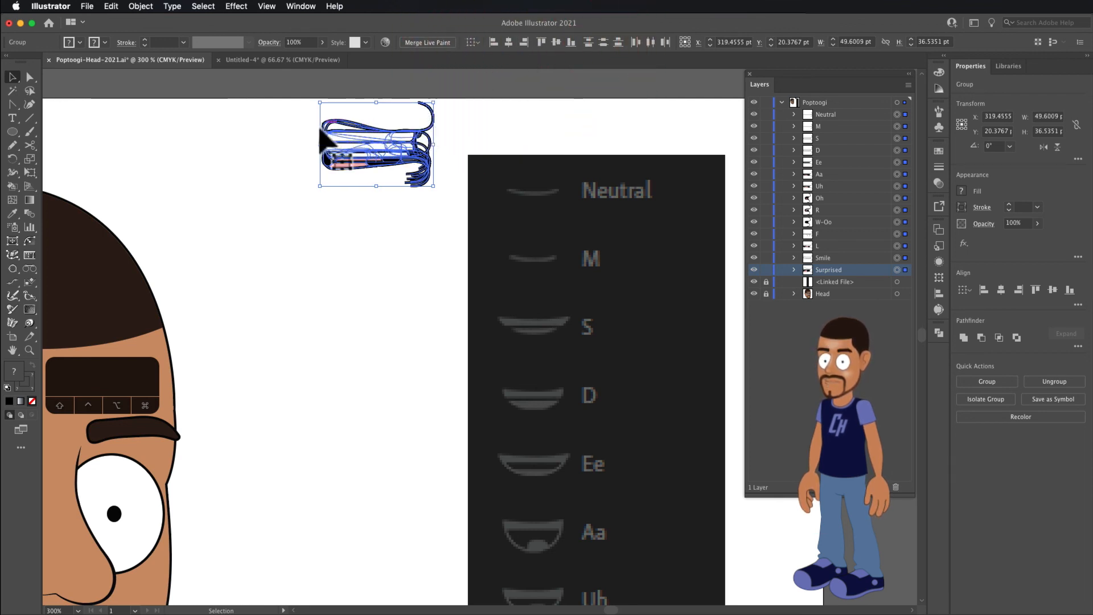
Select all the stacked mouths above the reference chart and combine them into one group
key(super+minus)
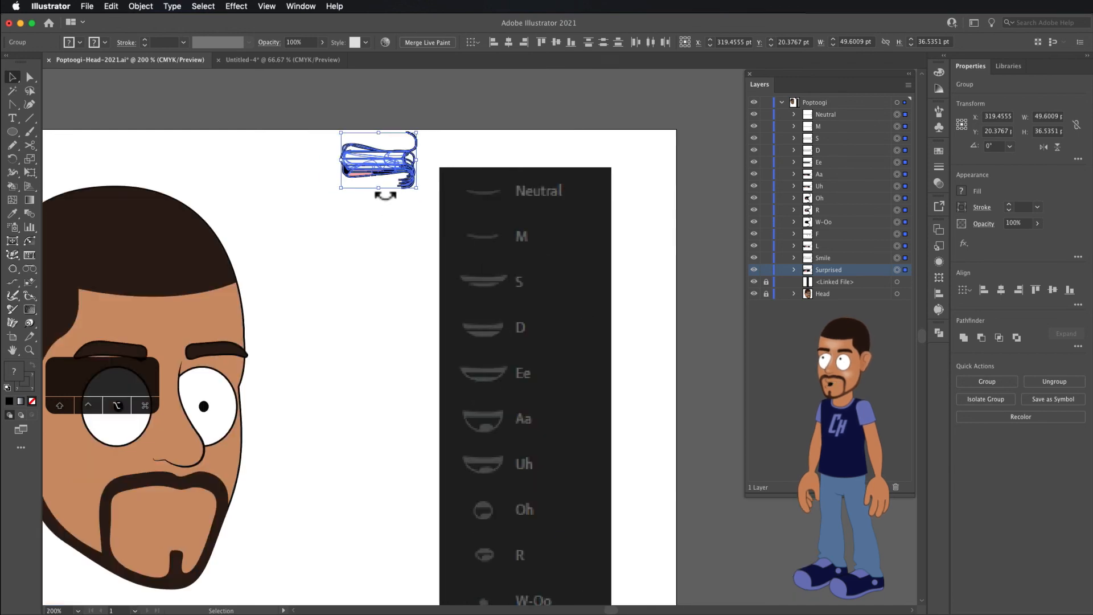
key(super+minus)
key(super+minus)
key(super+equal)
click(361, 239)
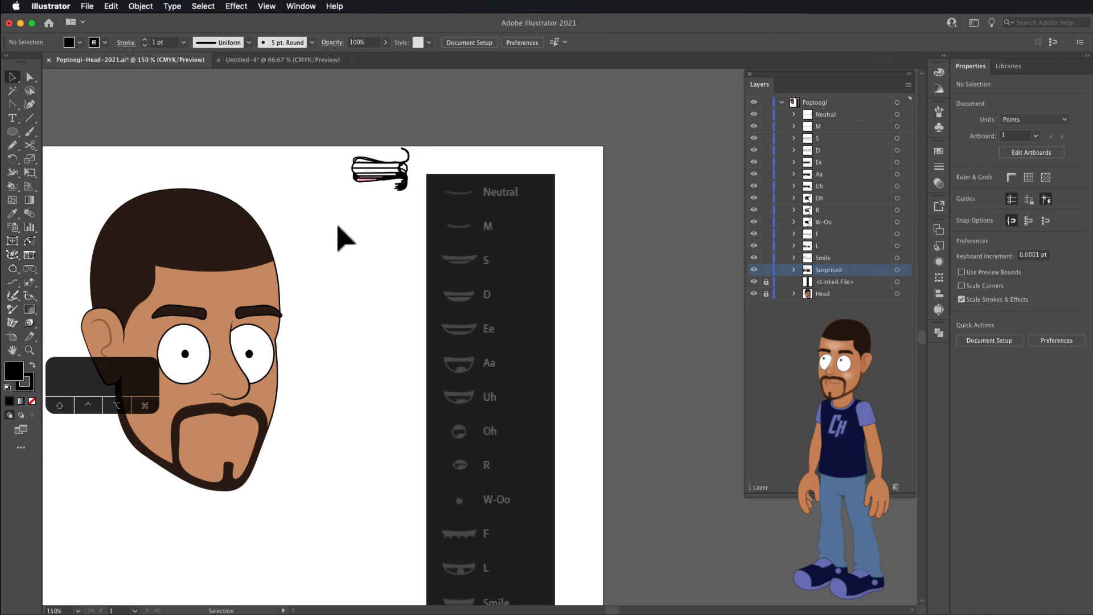
drag(337, 226, 413, 133)
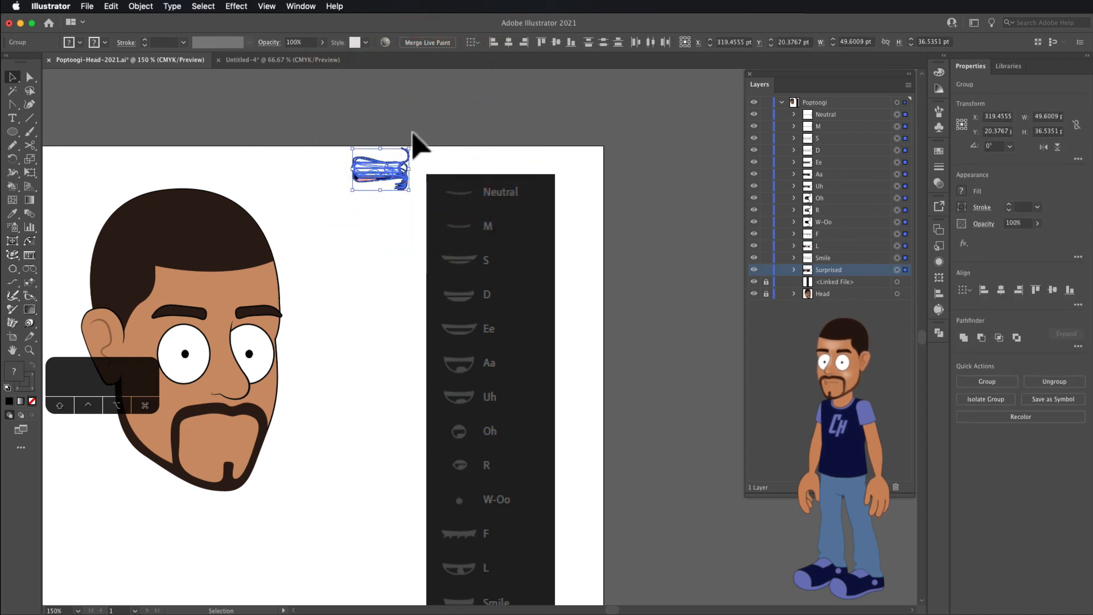
click(140, 7)
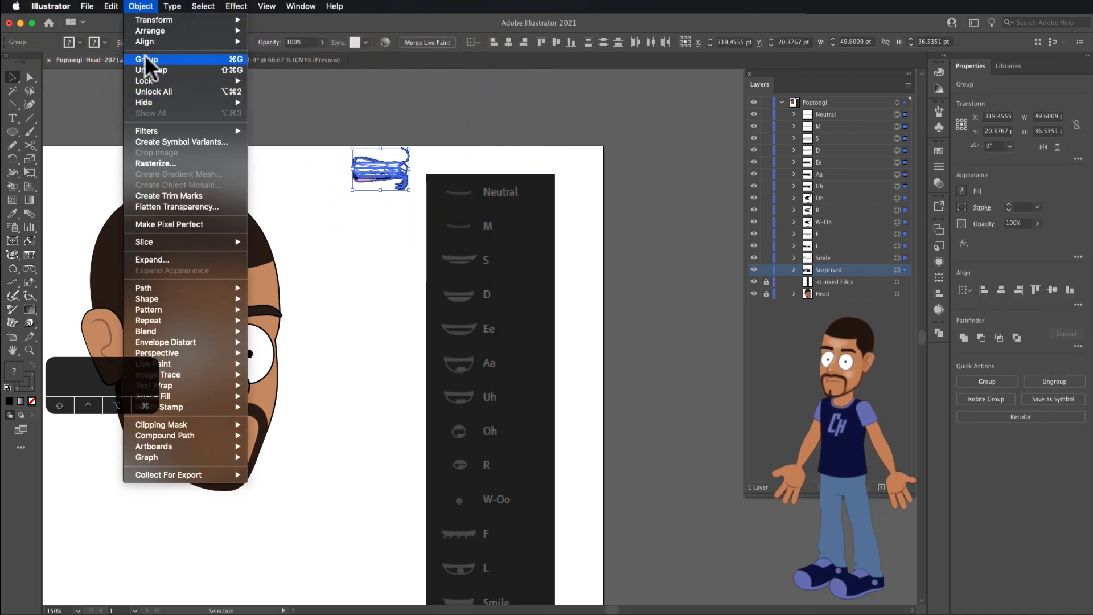
click(147, 60)
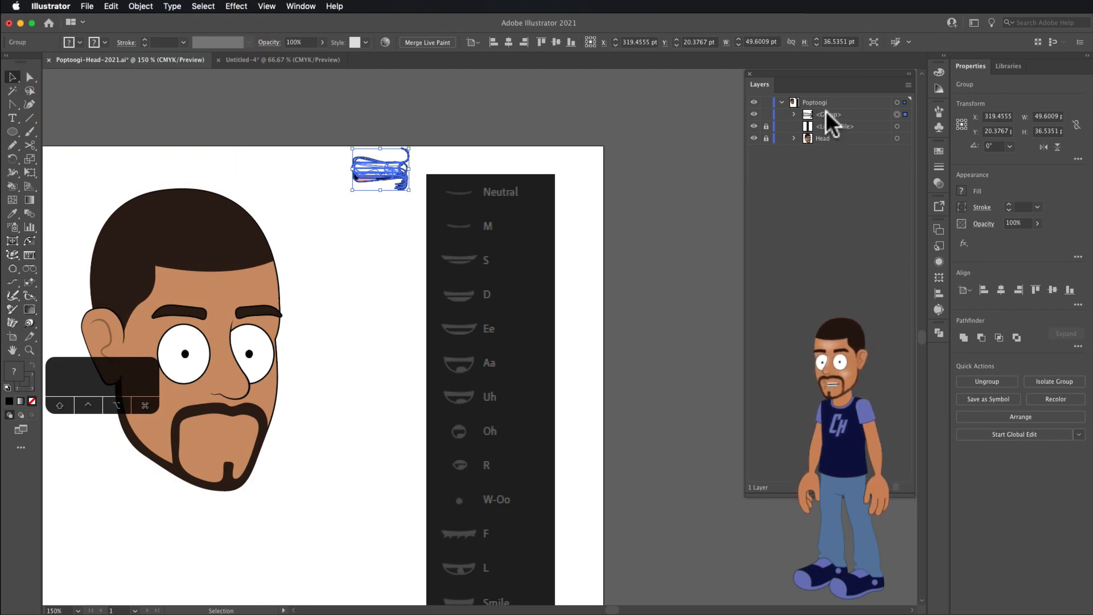
Rename the combined group of stacked mouths as mouth
double_click(829, 115)
text(mouth)
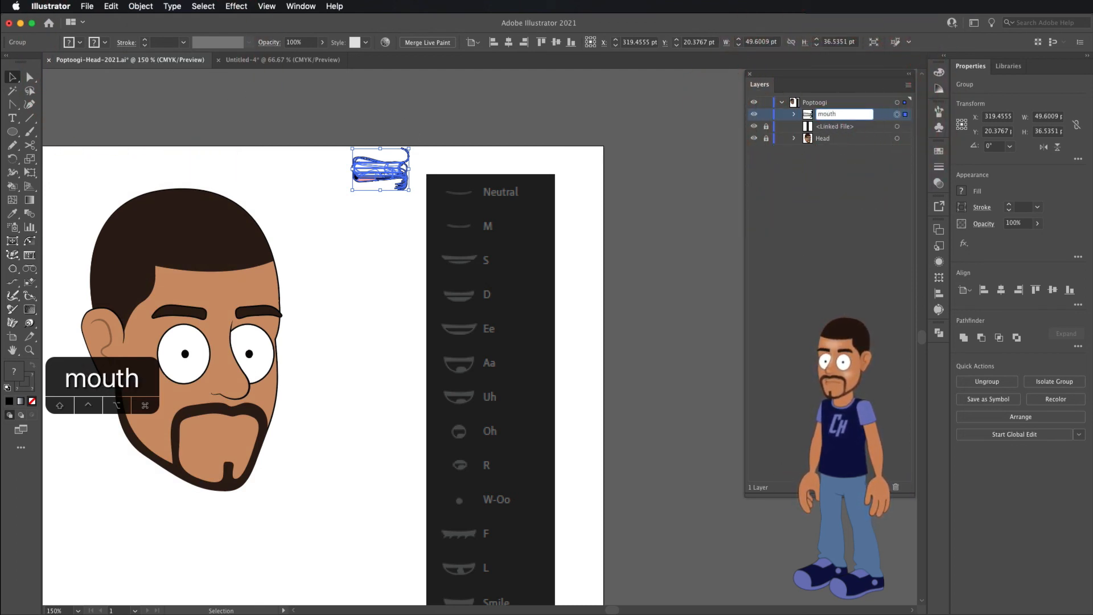
key(Return)
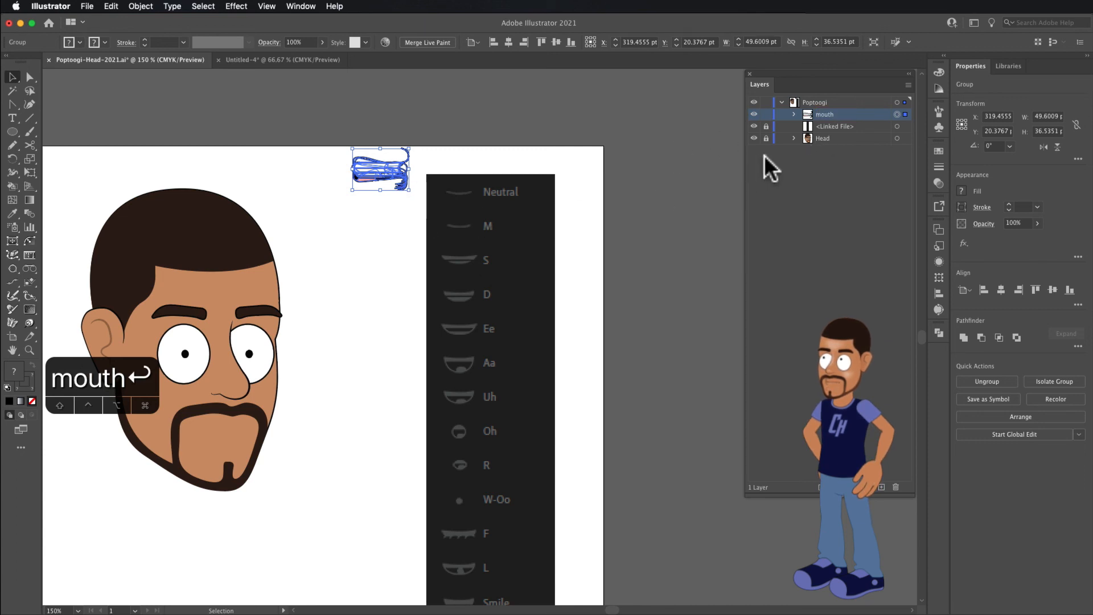
Unlock the linked reference chart and the Head group, and move the mouth group into Head above the right eyebrow
click(765, 128)
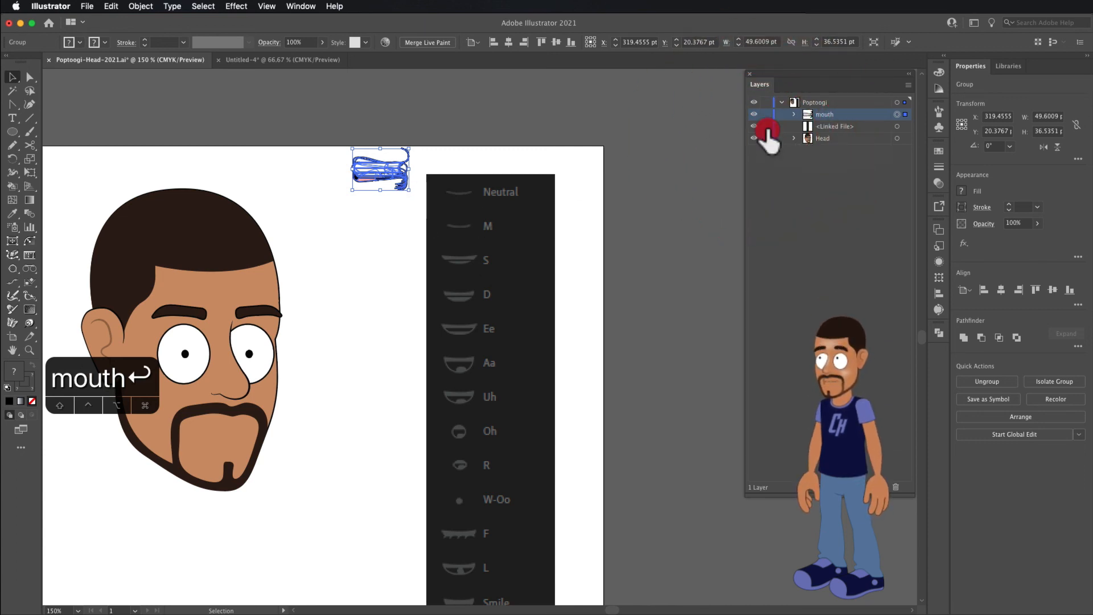
click(795, 138)
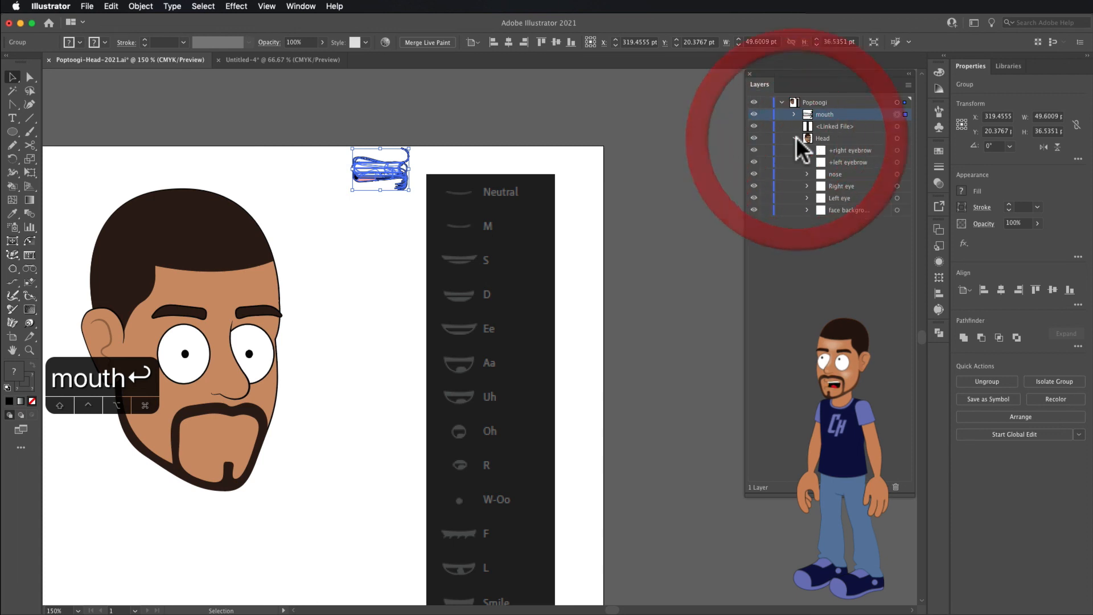
drag(836, 118, 836, 146)
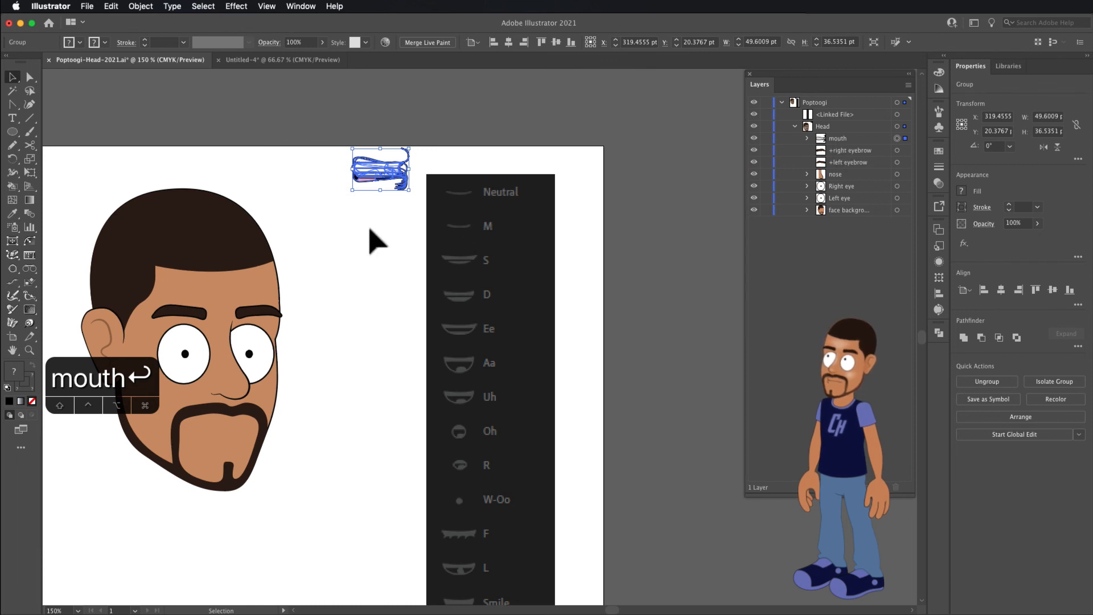
Position the stacked mouth group on the face inside the goatee and save the document
drag(385, 178, 219, 441)
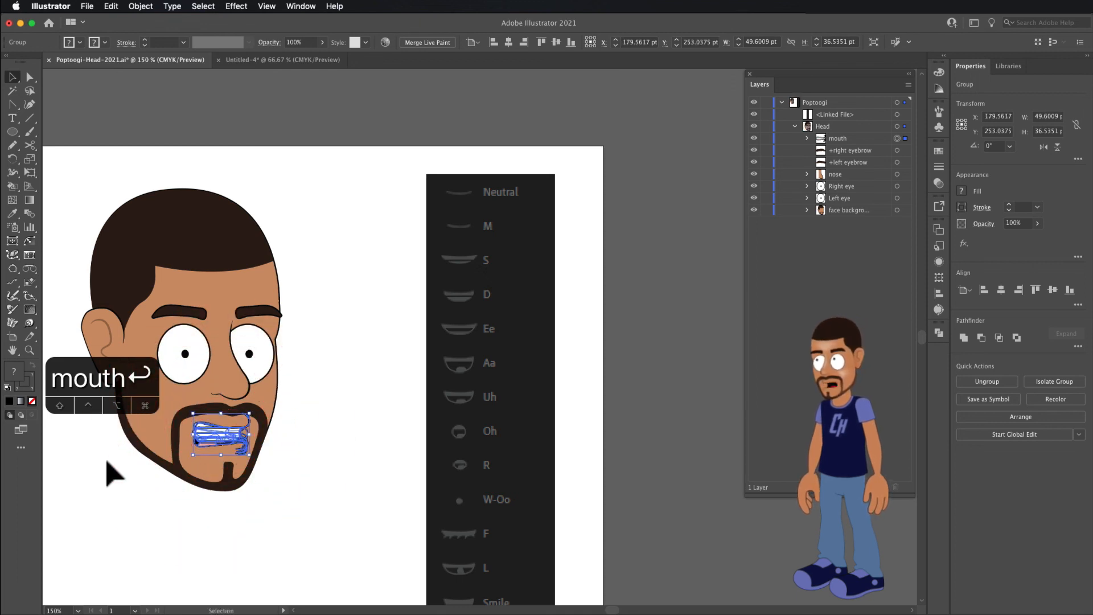
click(87, 7)
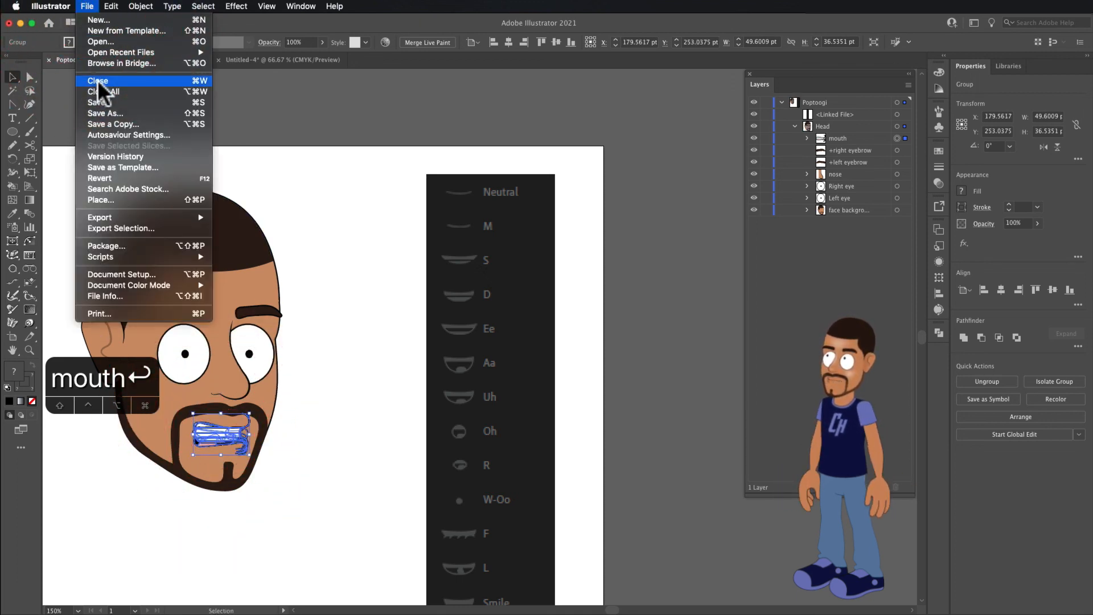
click(99, 104)
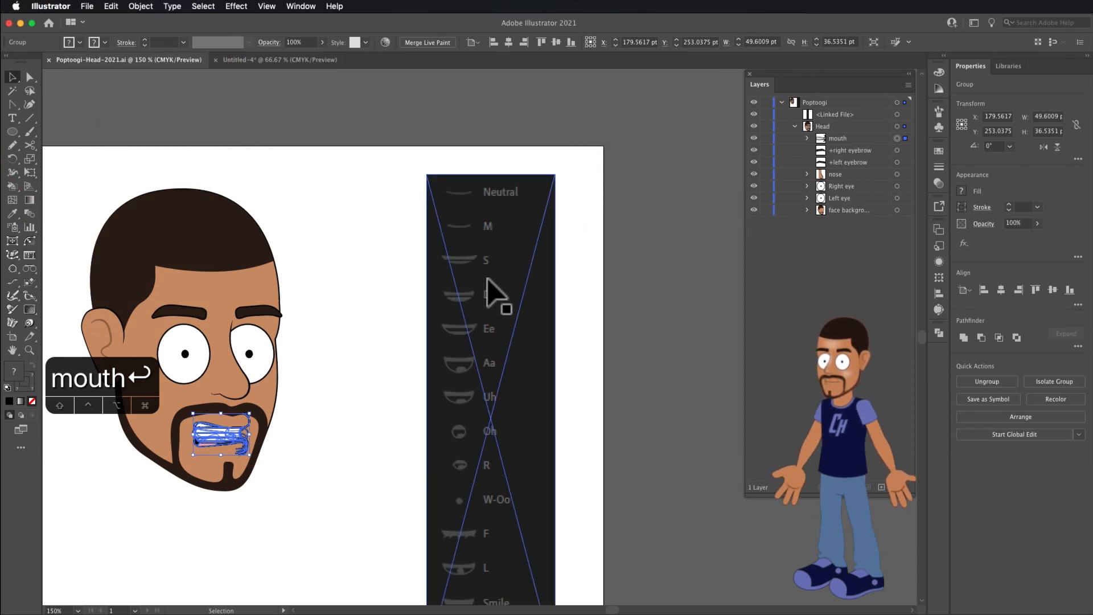
Delete the linked mouth reference chart beside the head from the artboard
scroll(487, 278, down, 1)
click(489, 263)
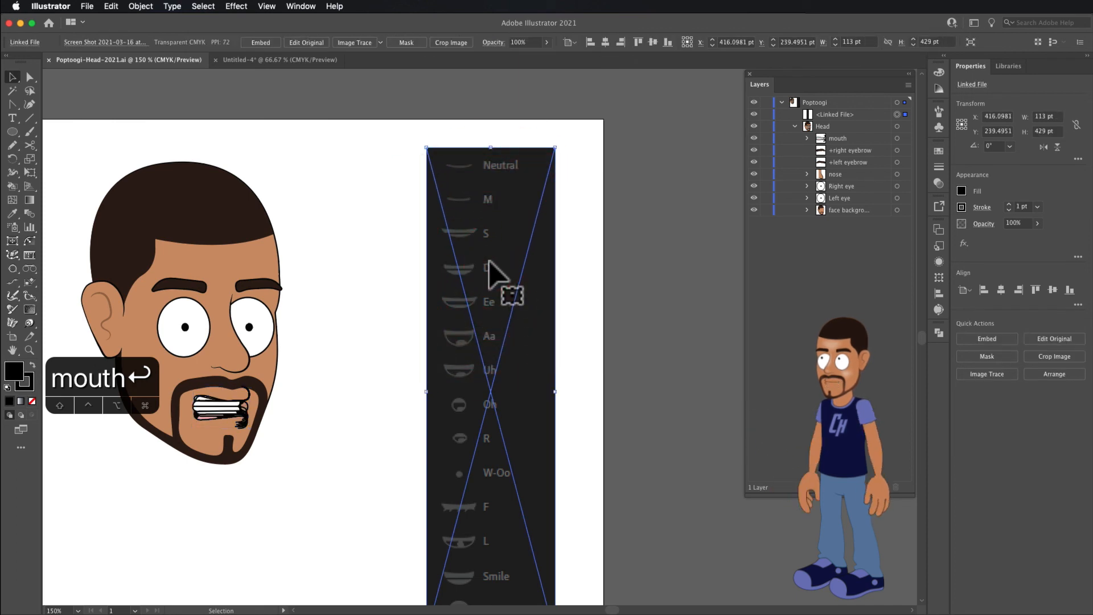
key(BackSpace)
scroll(289, 272, down, 1)
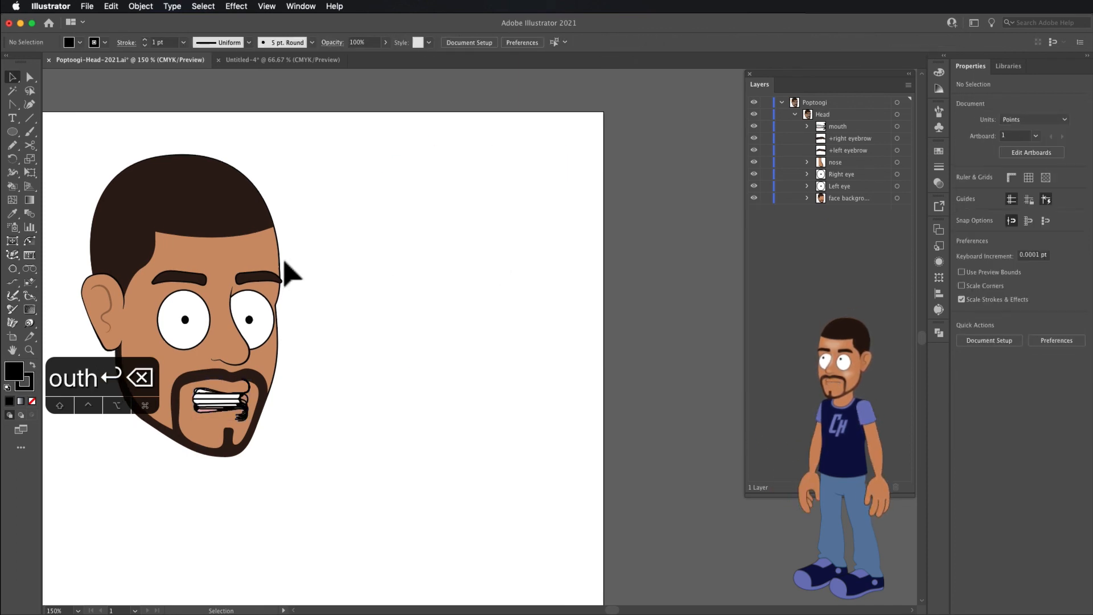
key(space)
drag(342, 276, 554, 236)
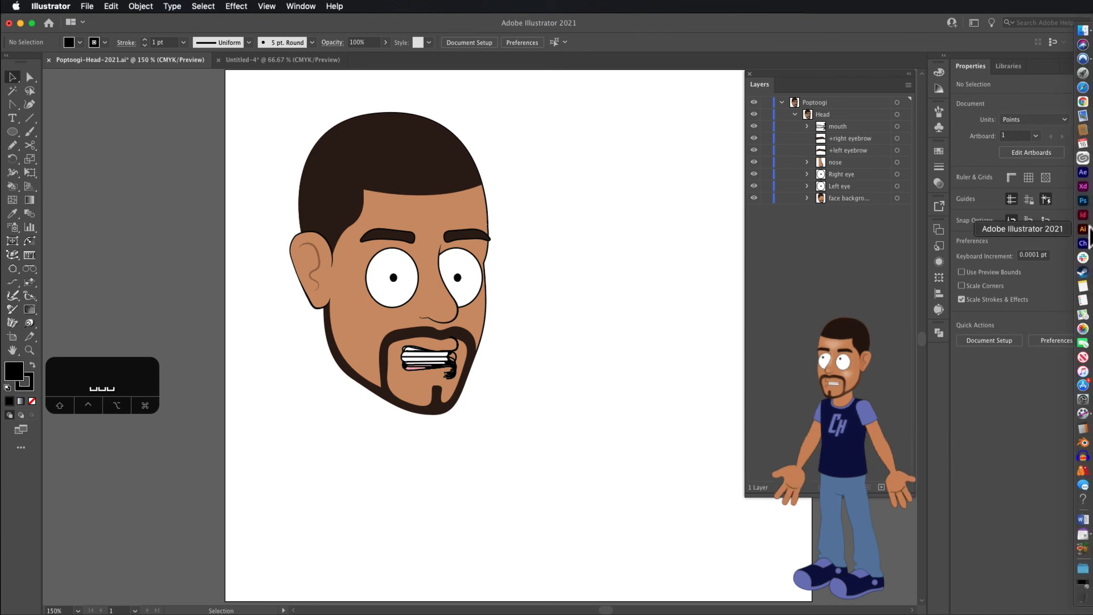
Switch to Character Animator to check the puppet's artwork, and return to the Poptoogi-Head-2021 document in Illustrator
click(1084, 244)
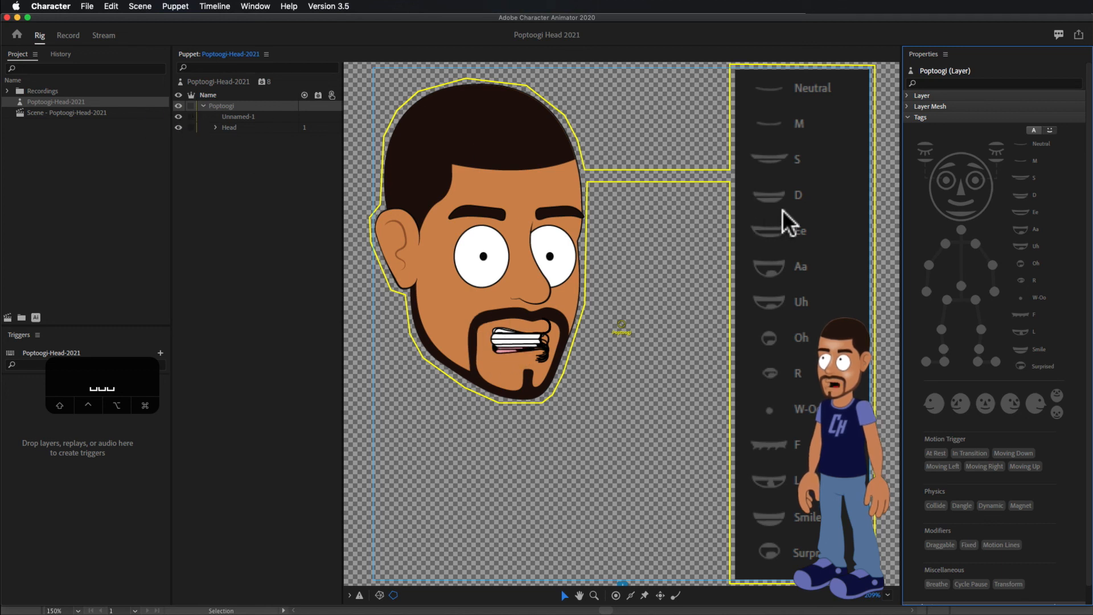
mouse_move(1082, 101)
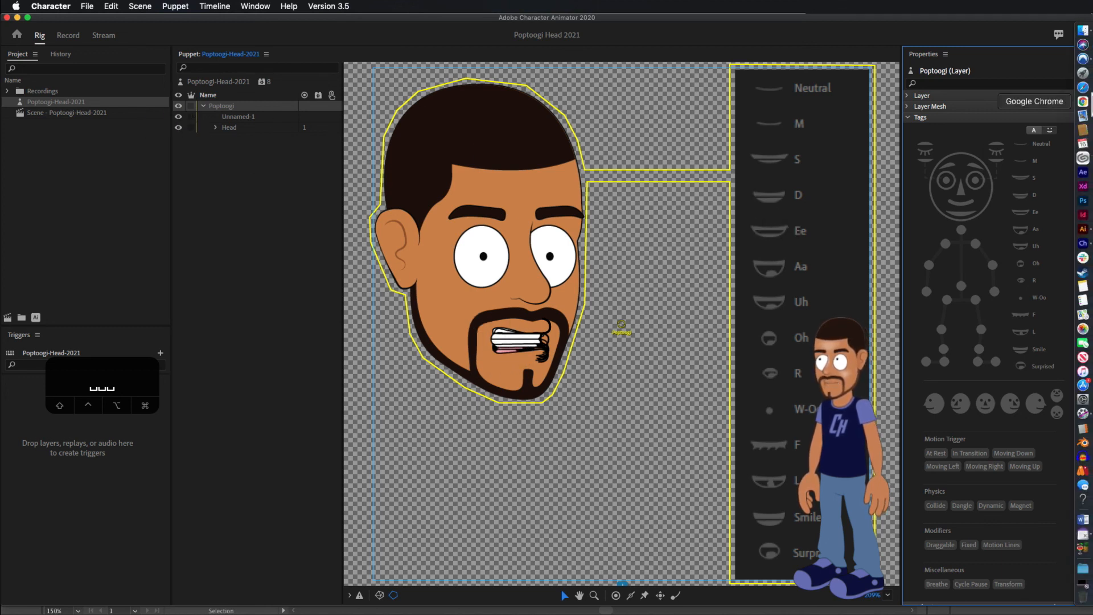
click(1085, 230)
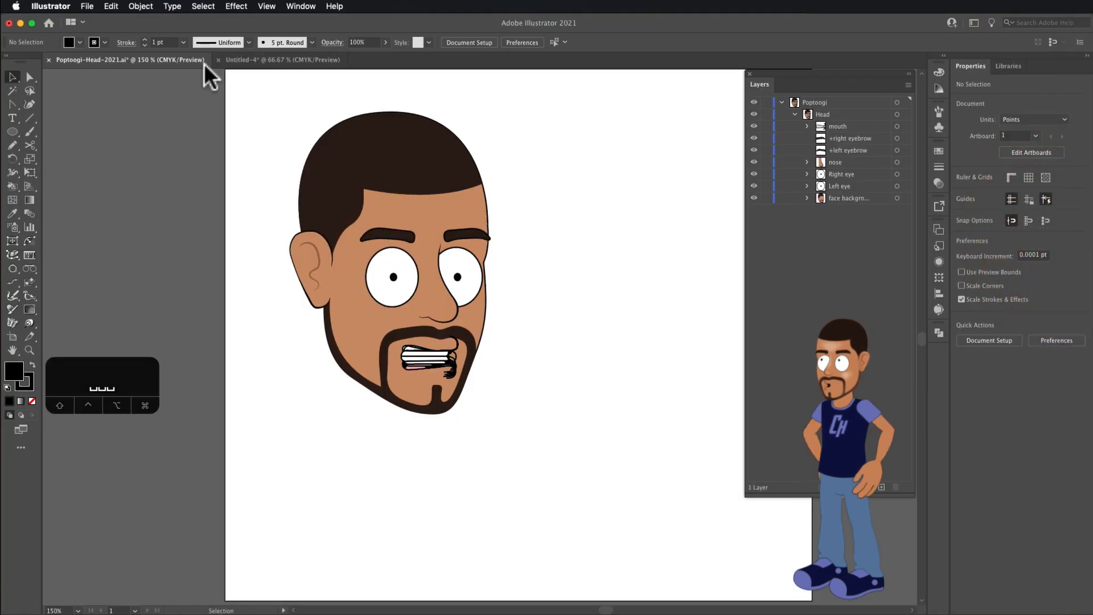
click(224, 60)
click(151, 60)
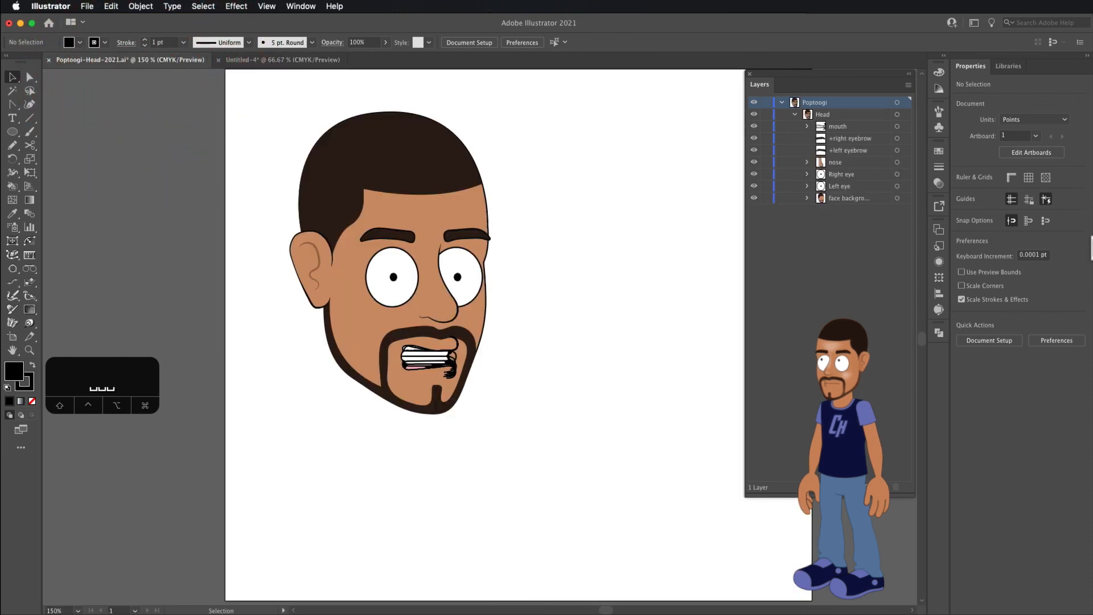
Save the head artwork and switch to Character Animator to open the puppet's scene in the Record workspace
click(87, 6)
click(96, 101)
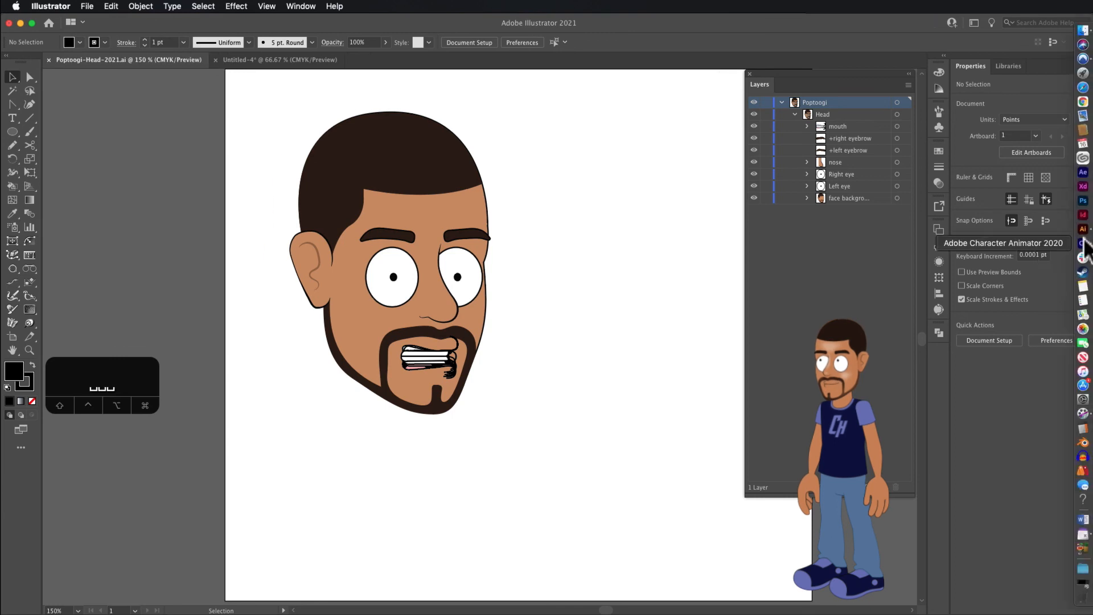
click(1084, 243)
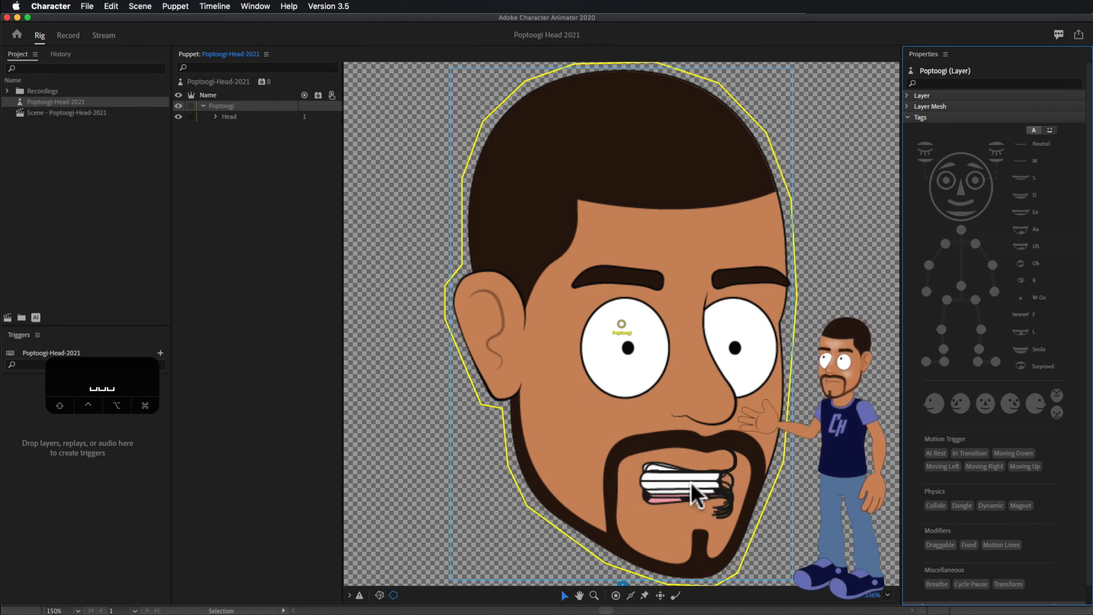
click(66, 34)
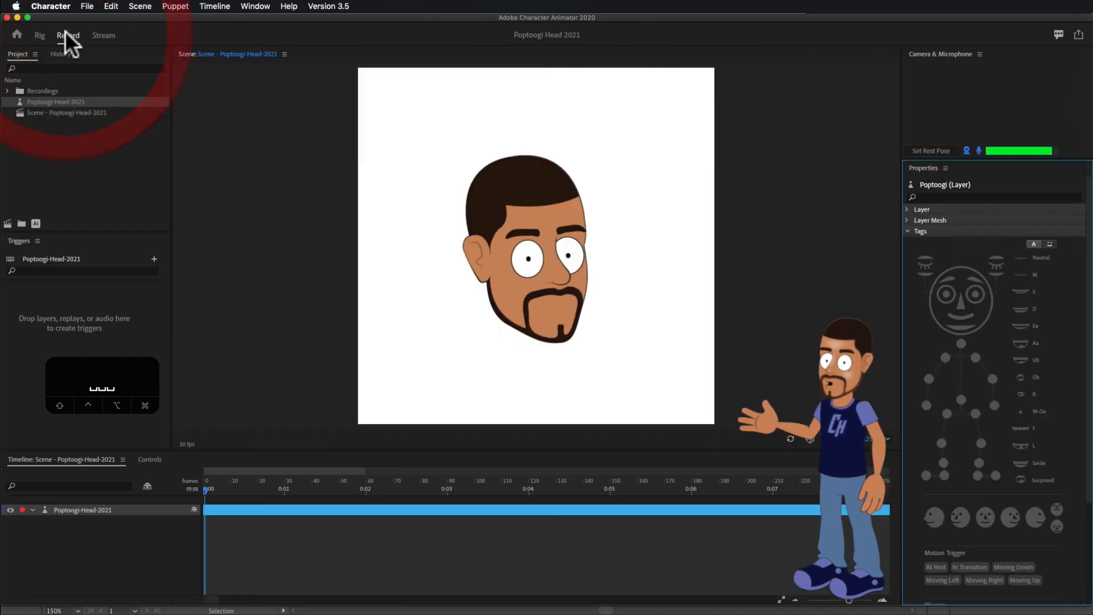